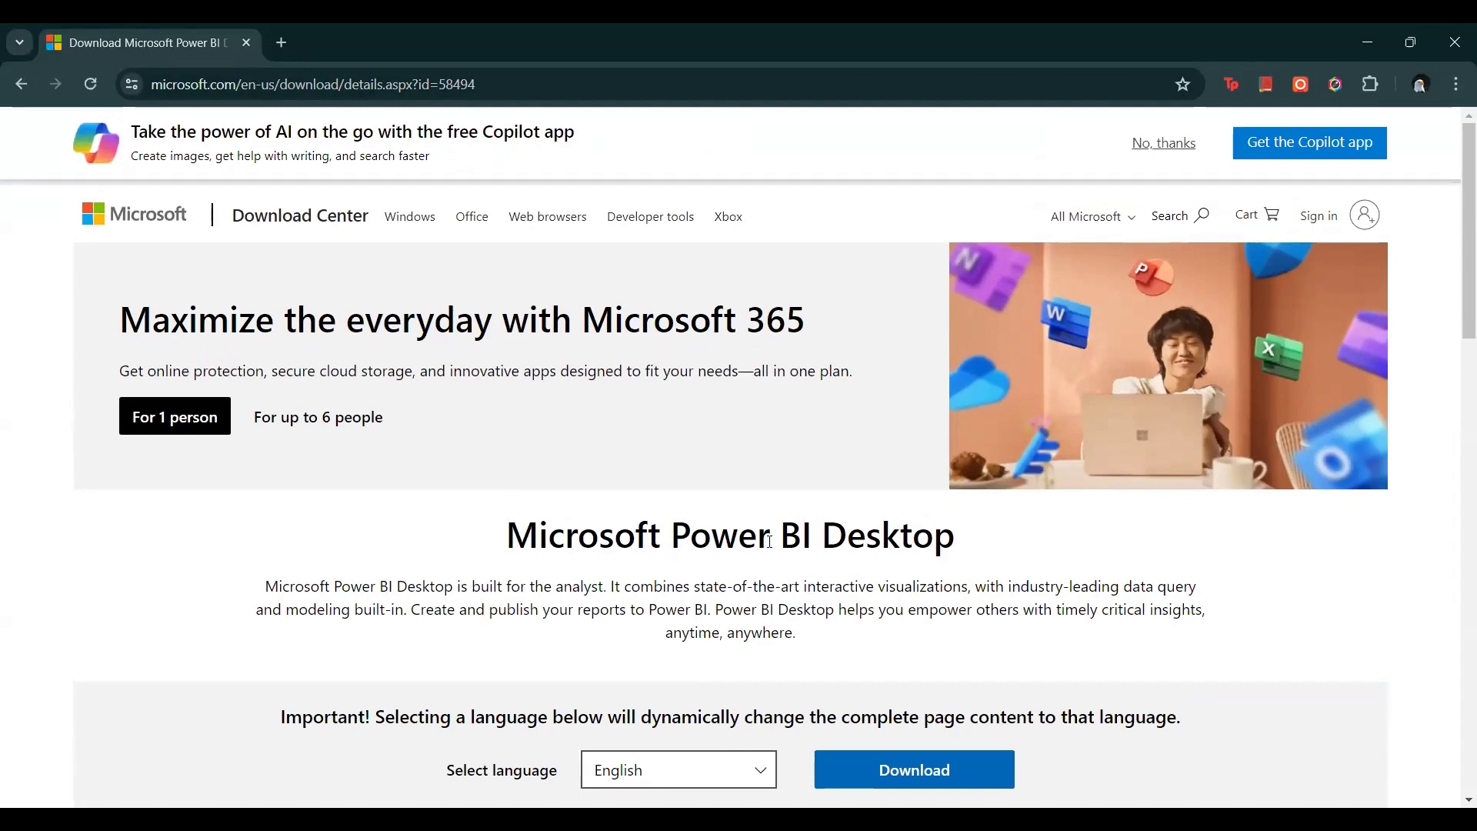
Download the 64-bit Power BI Desktop installer, PBIDesktopSetup_x64.exe, from the Microsoft download page
scroll(782, 461, down, 1)
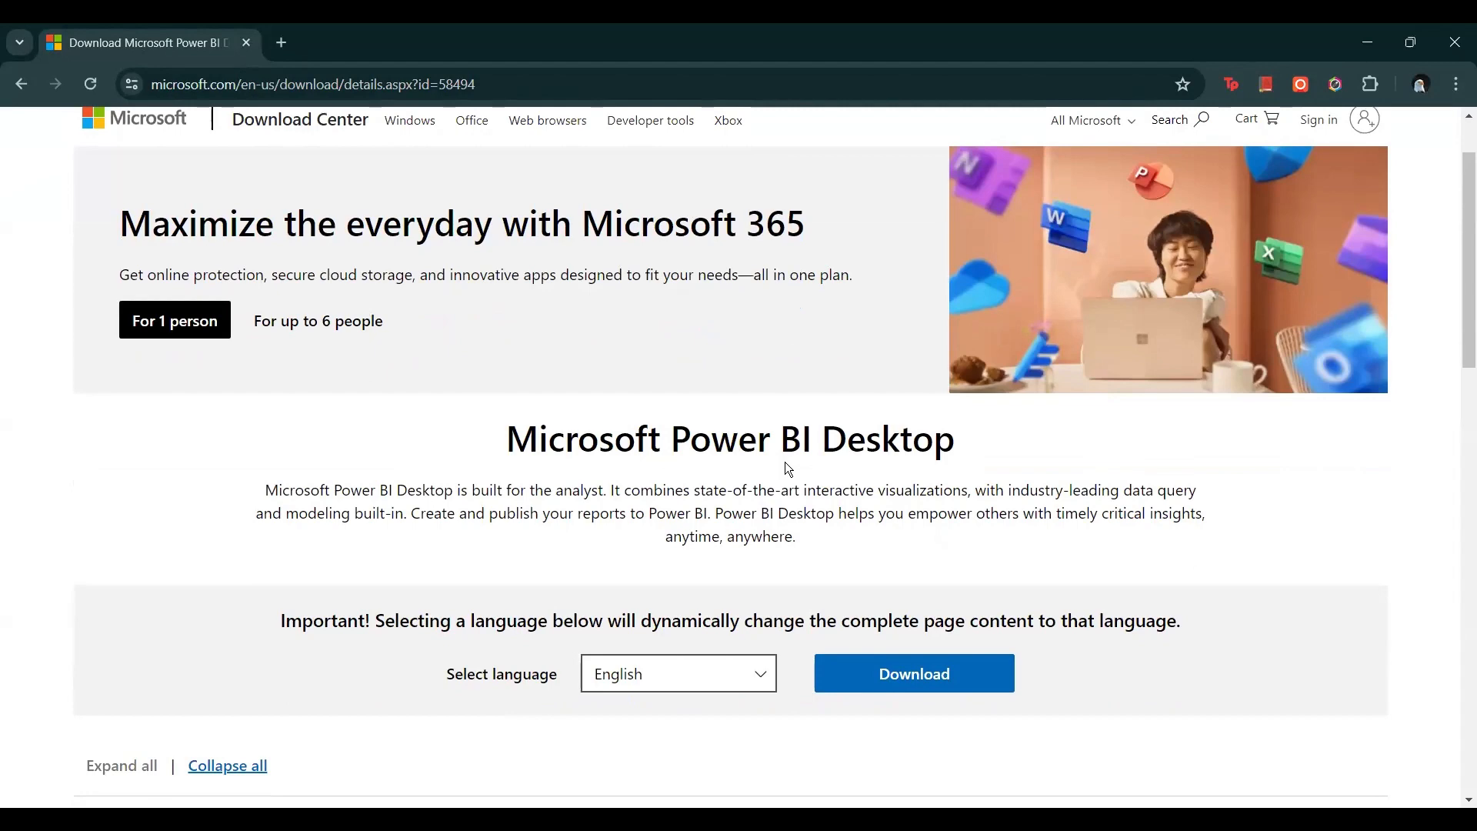
click(944, 682)
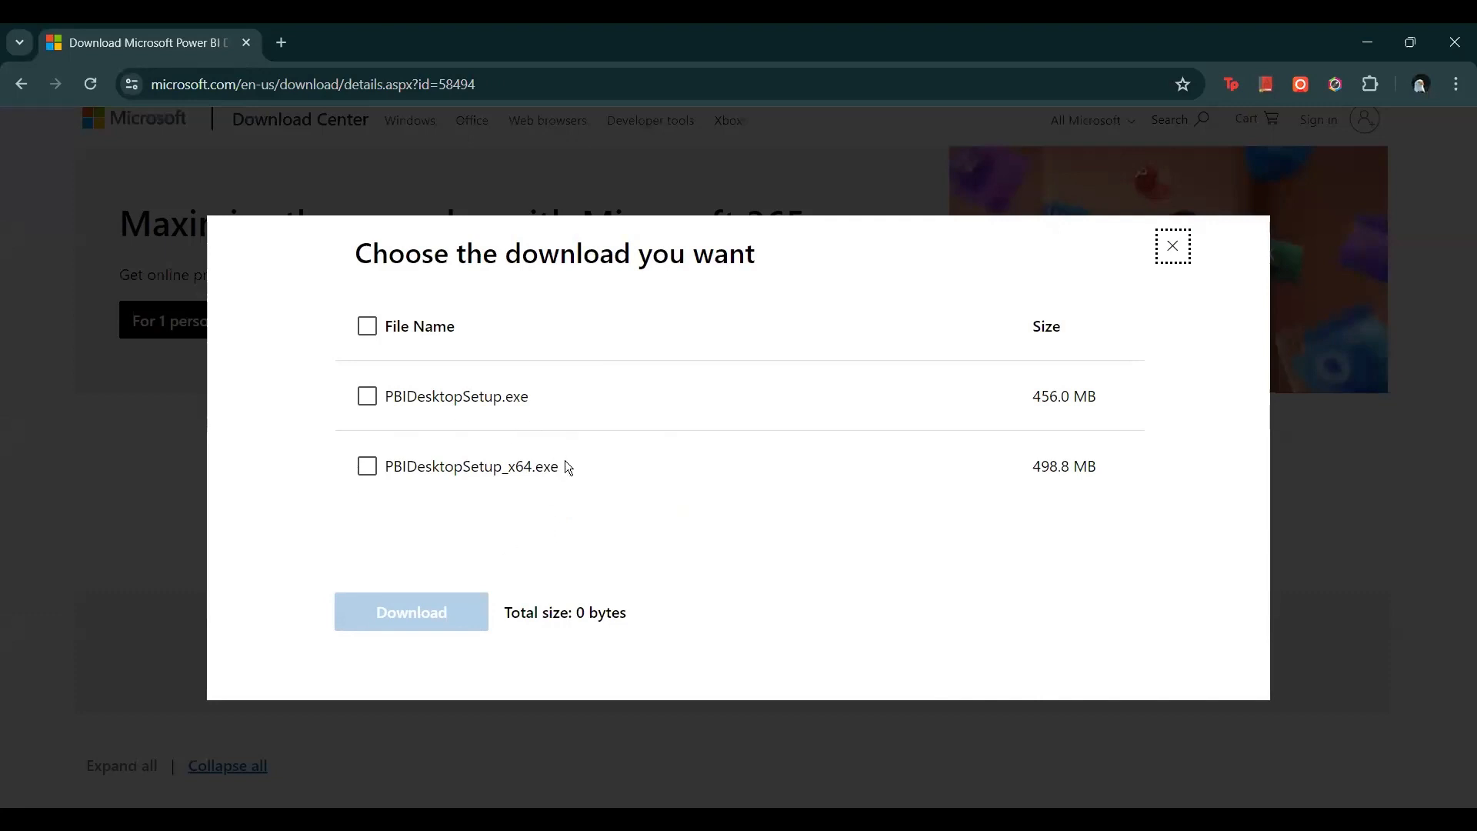
click(368, 466)
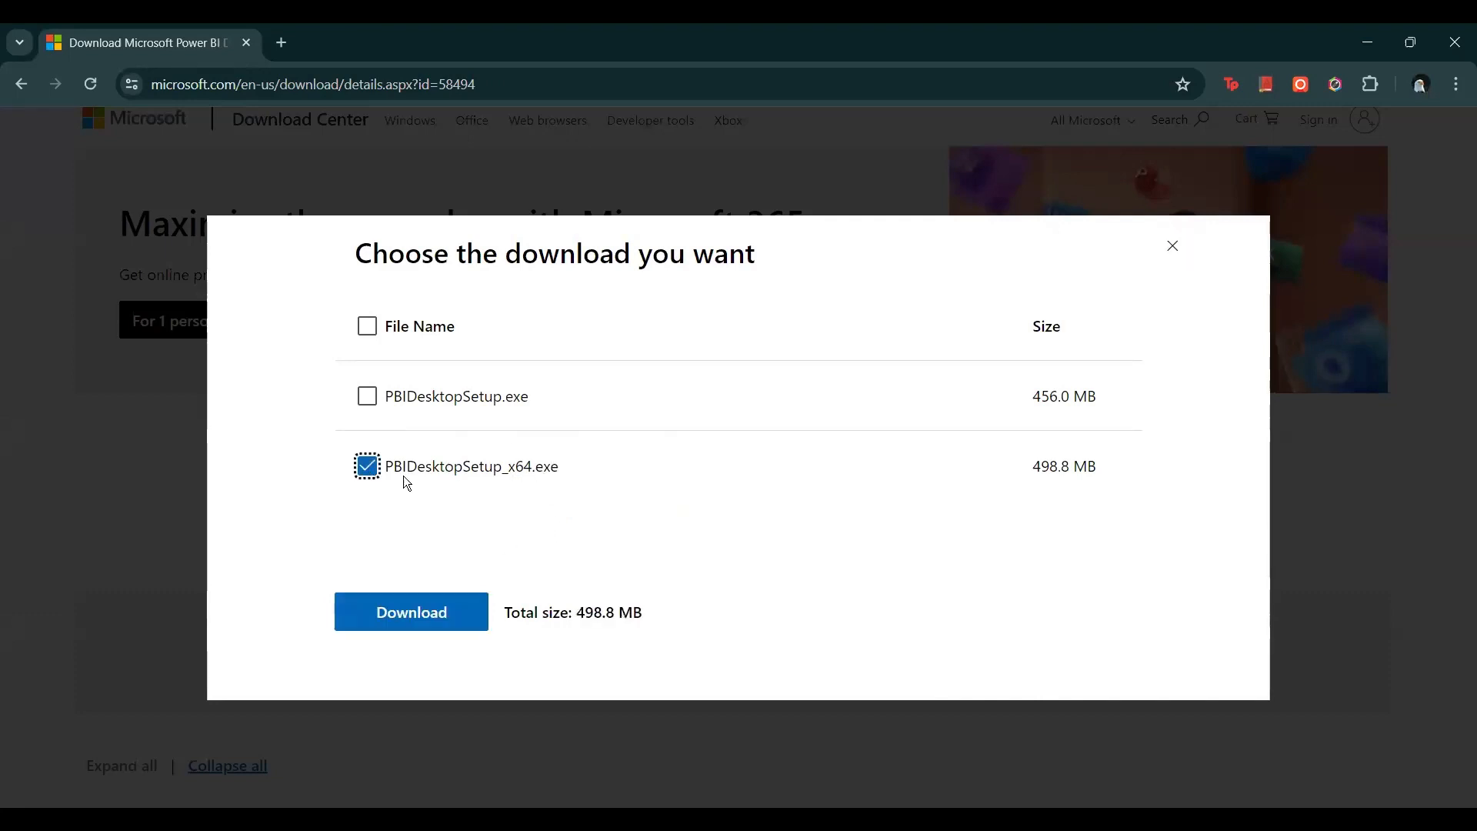
click(450, 620)
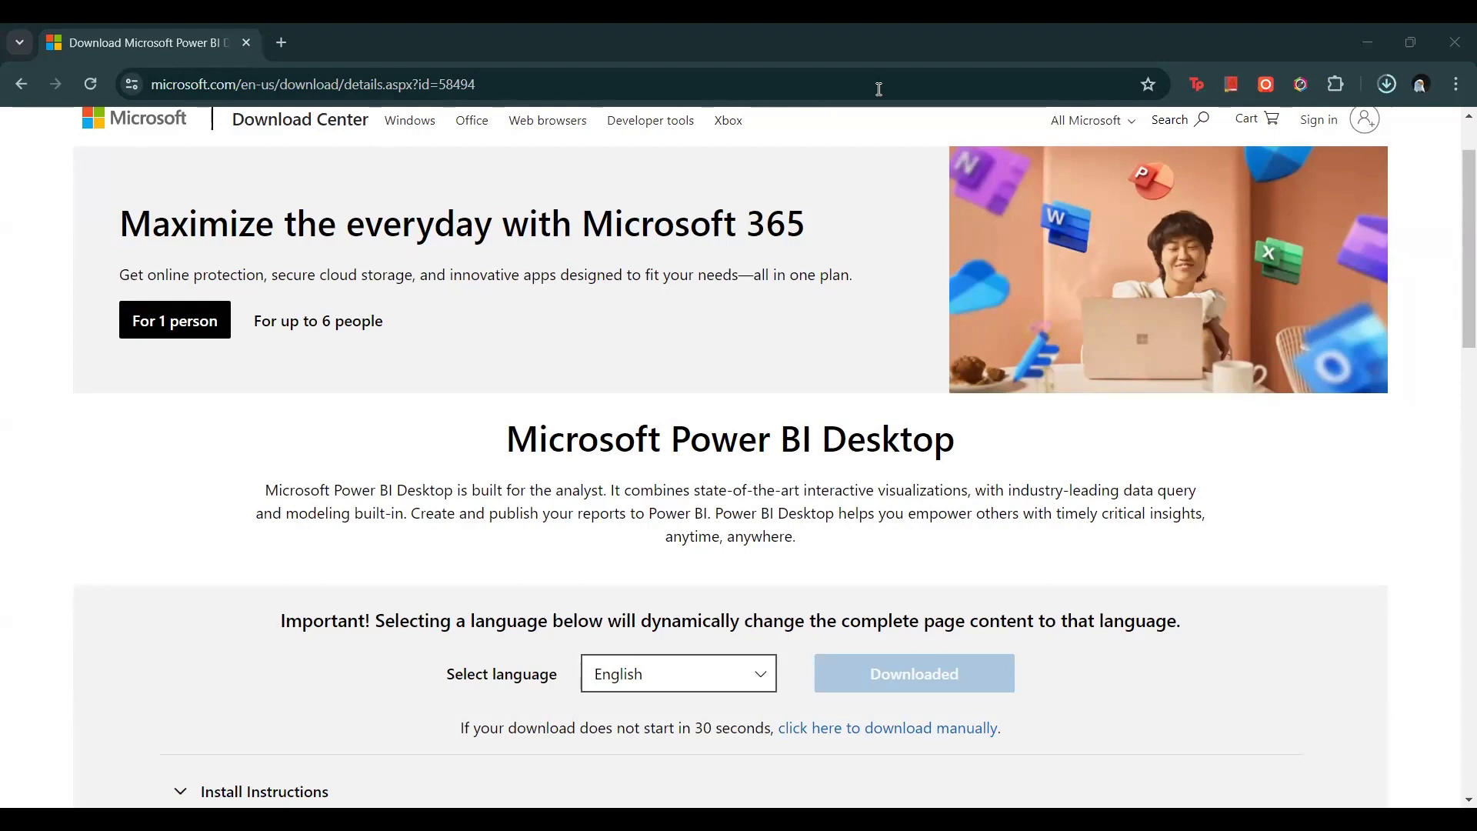
Launch Power BI Desktop by searching Windows for "pbi", and start a blank report
key(super)
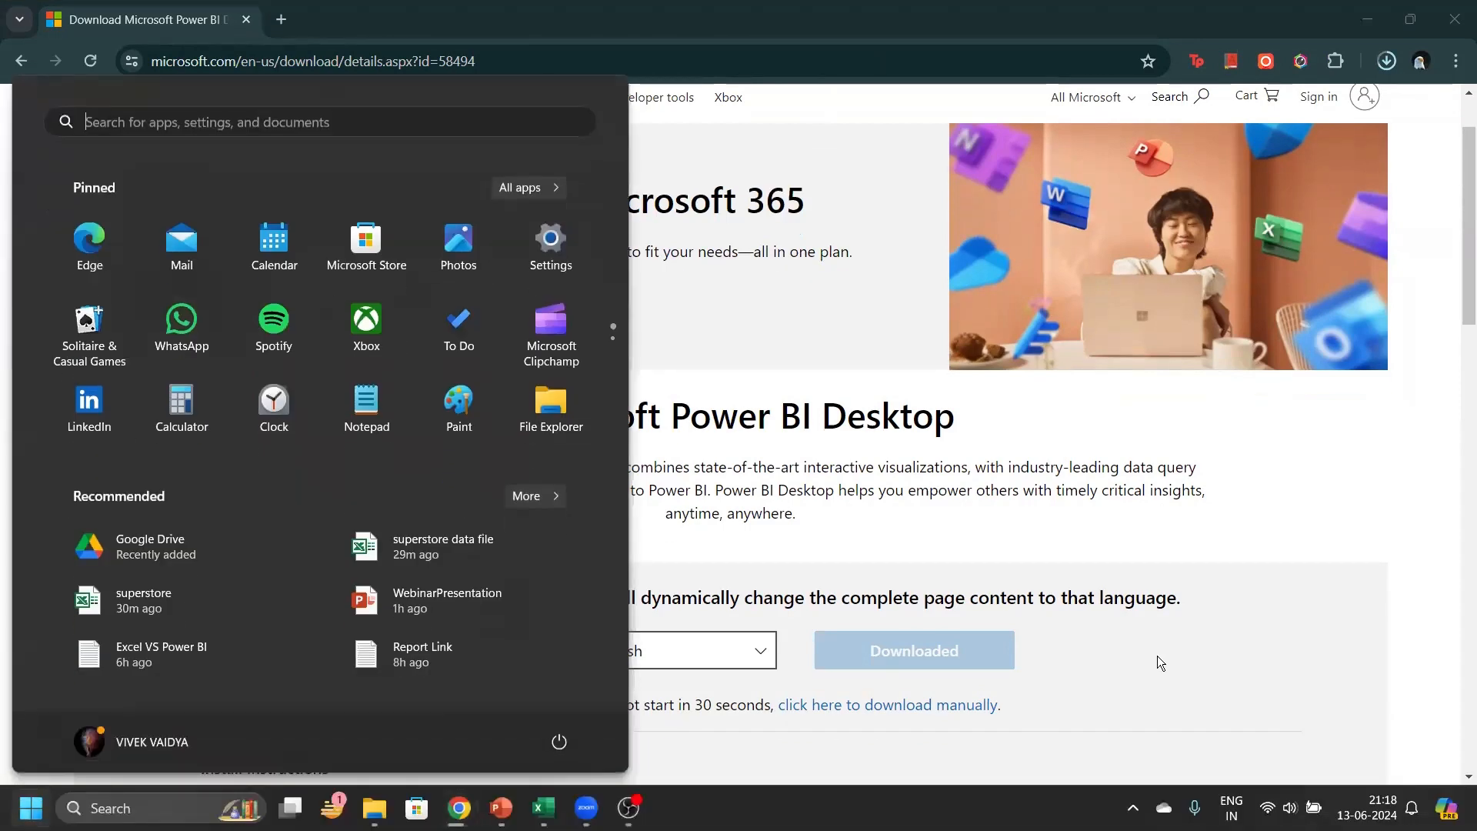
text(pbi)
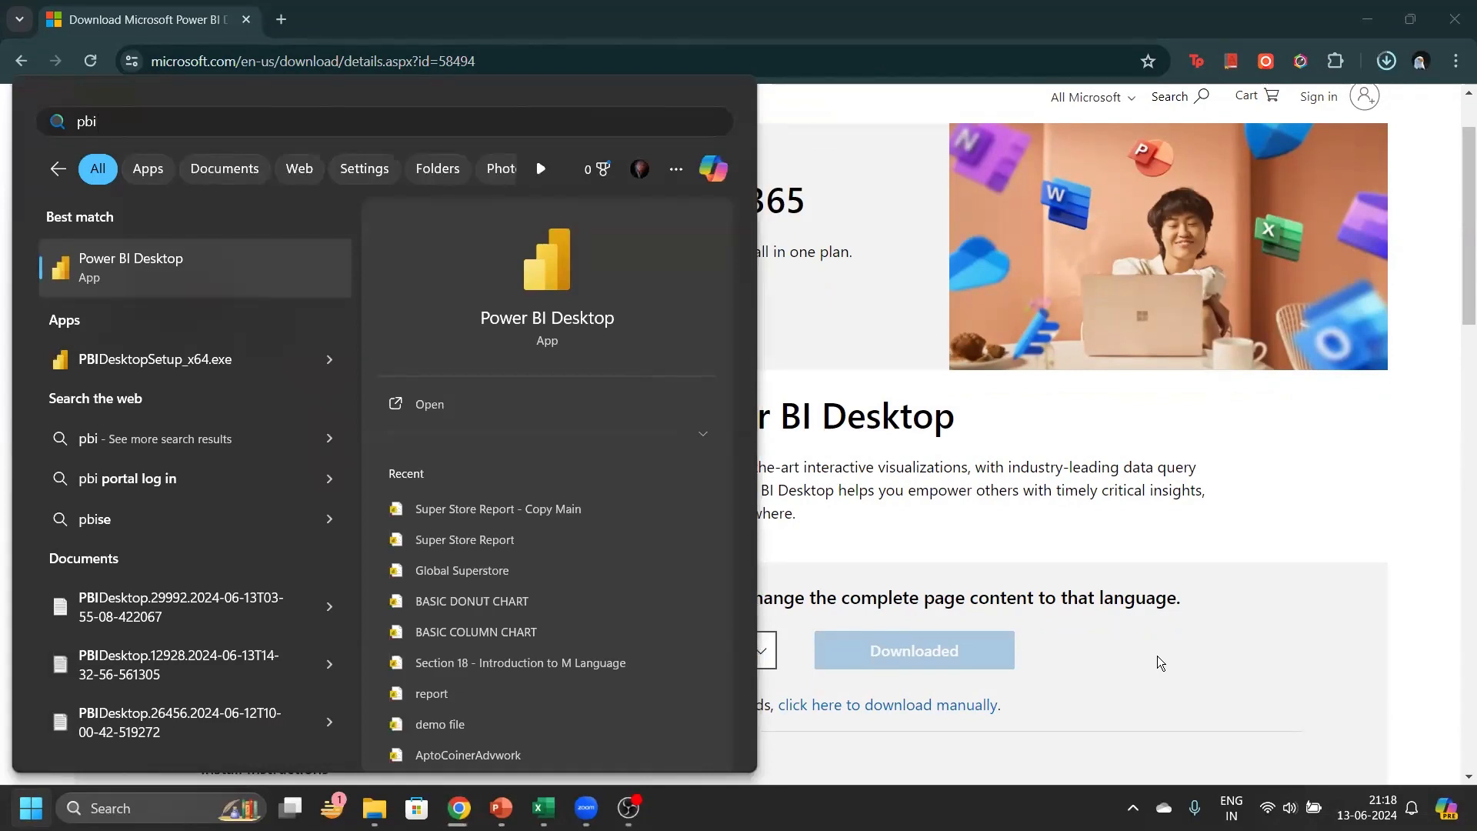
key(Return)
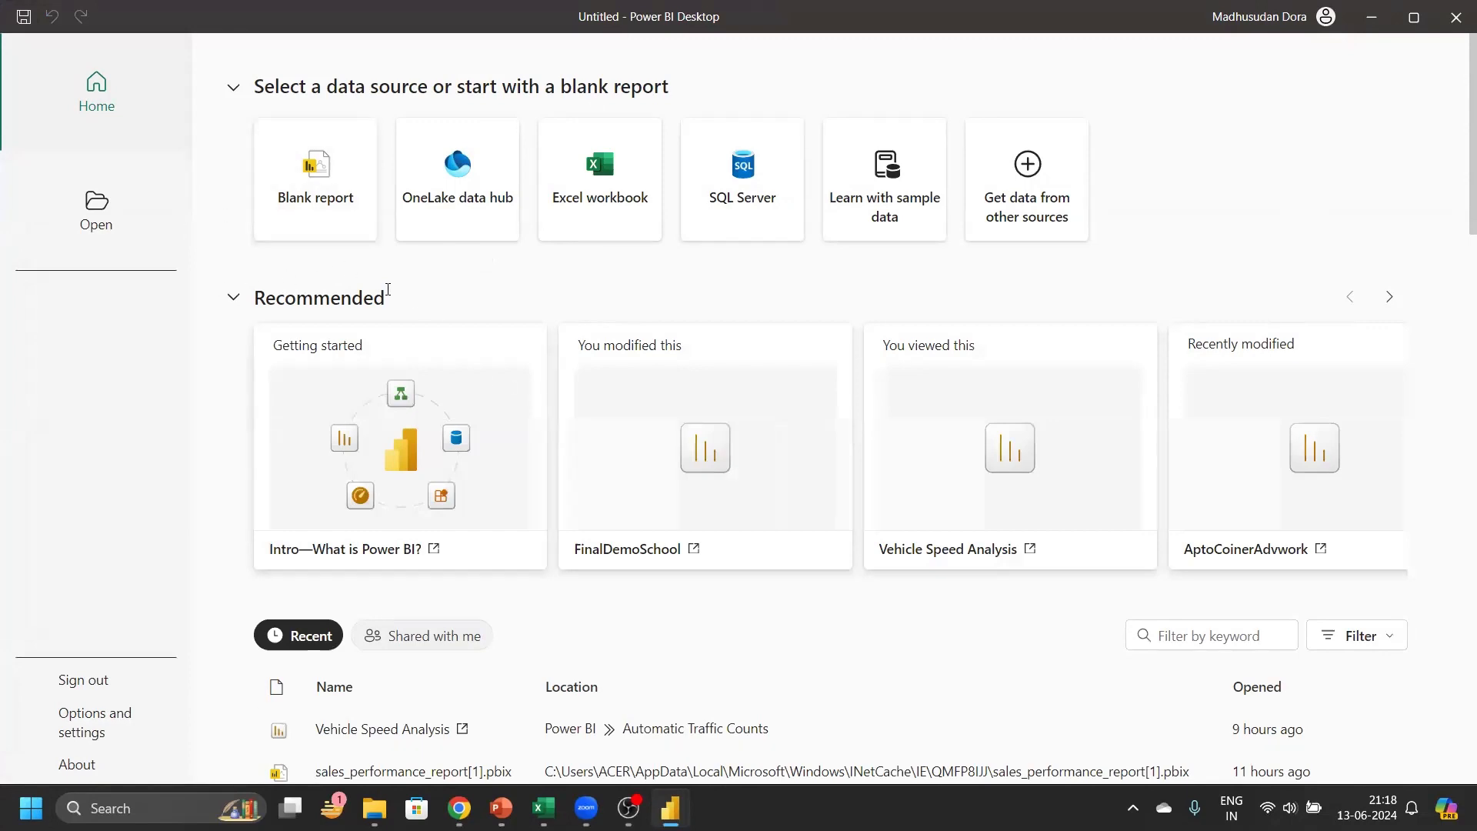
click(308, 186)
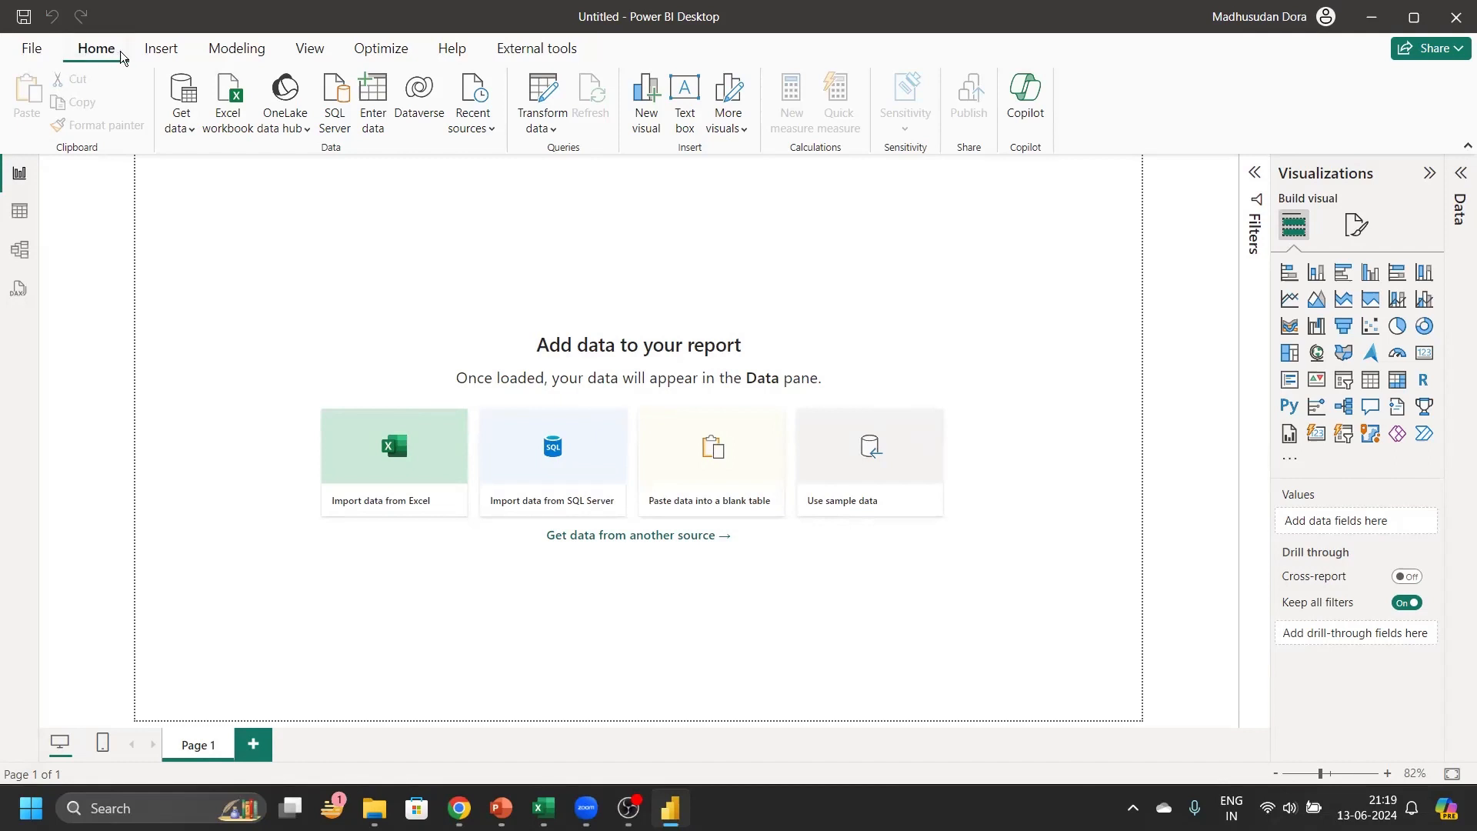
click(158, 49)
click(230, 49)
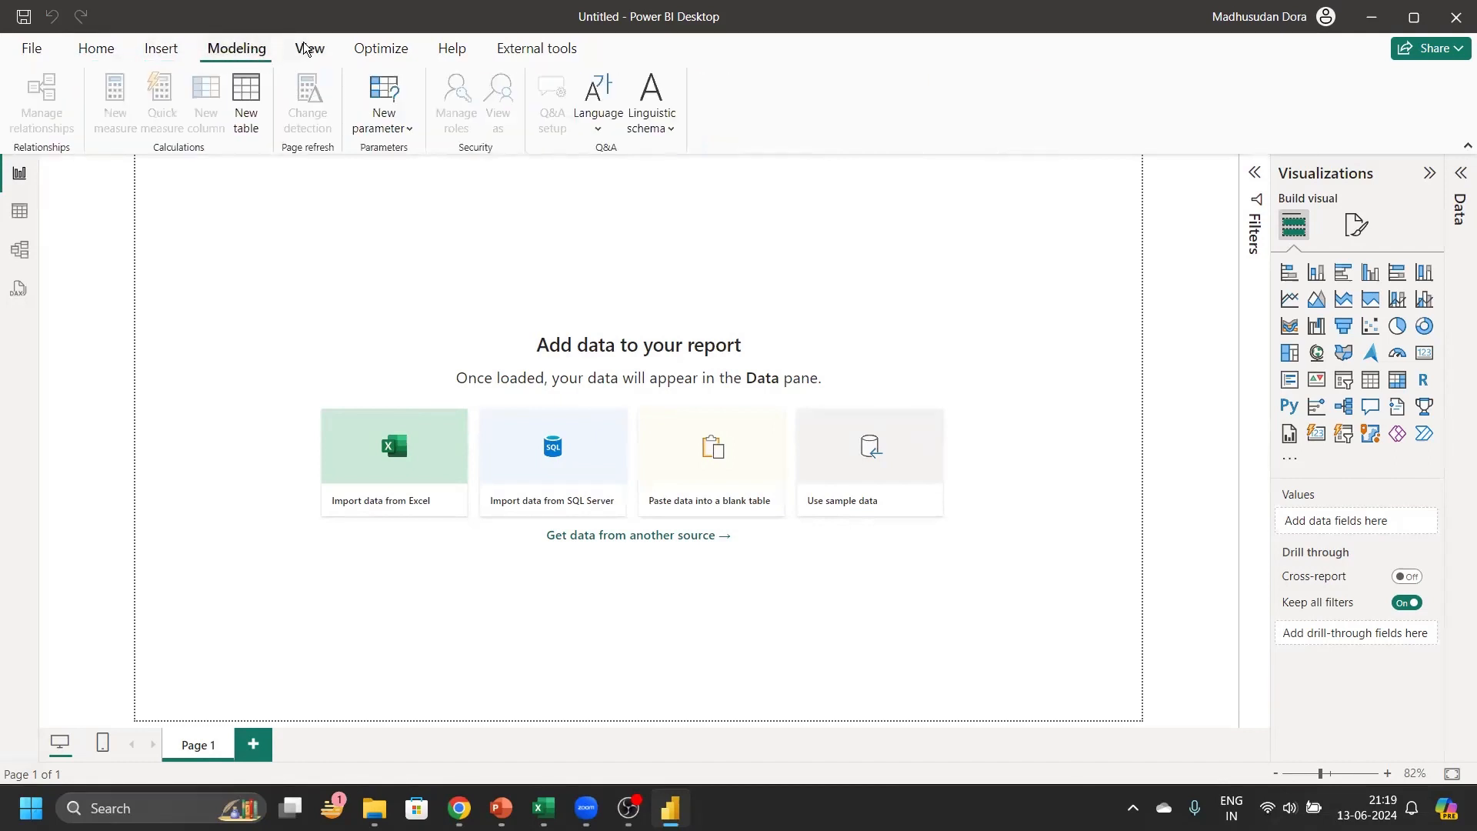
click(310, 49)
click(380, 48)
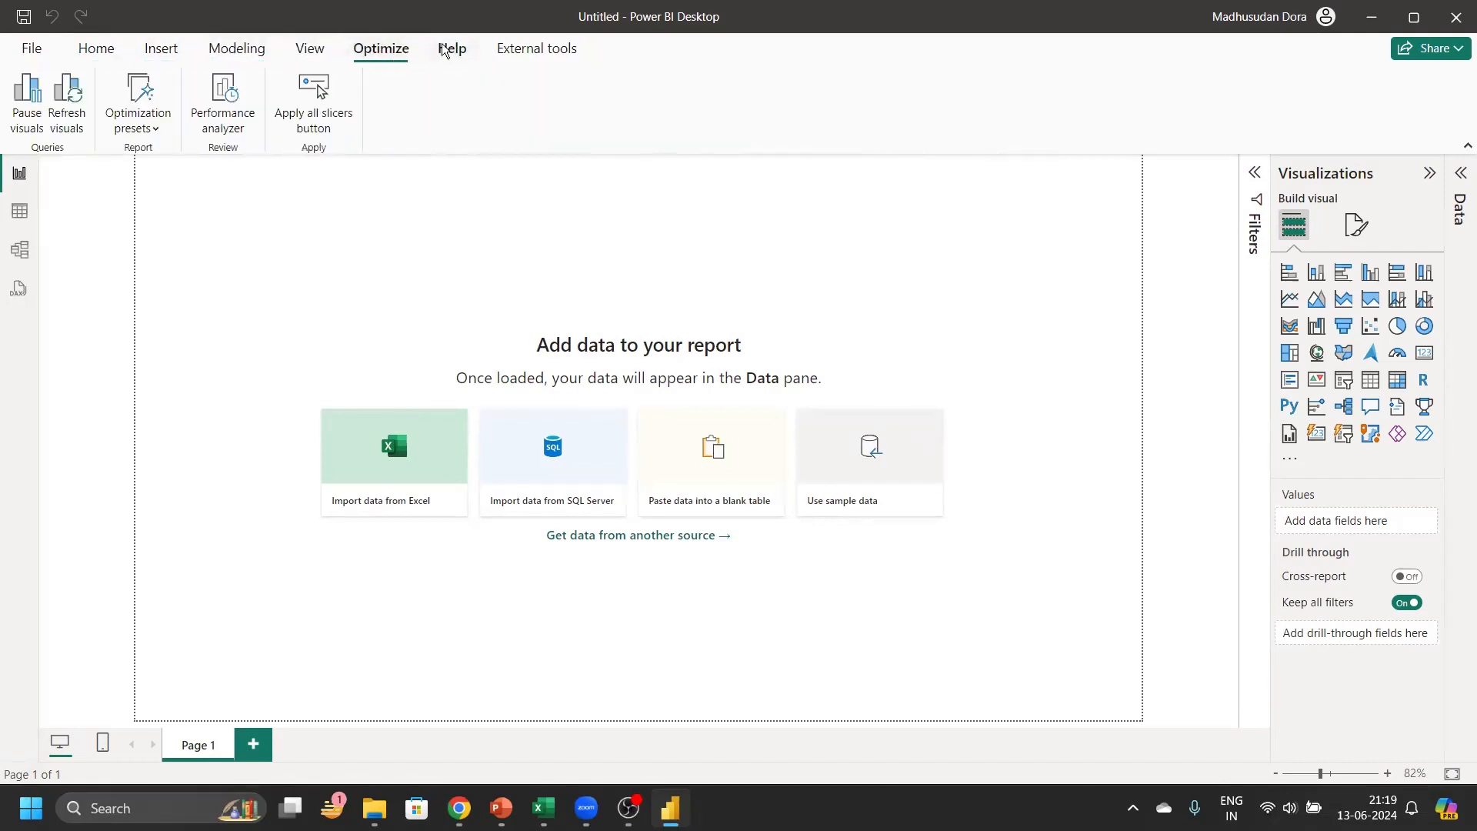
click(231, 48)
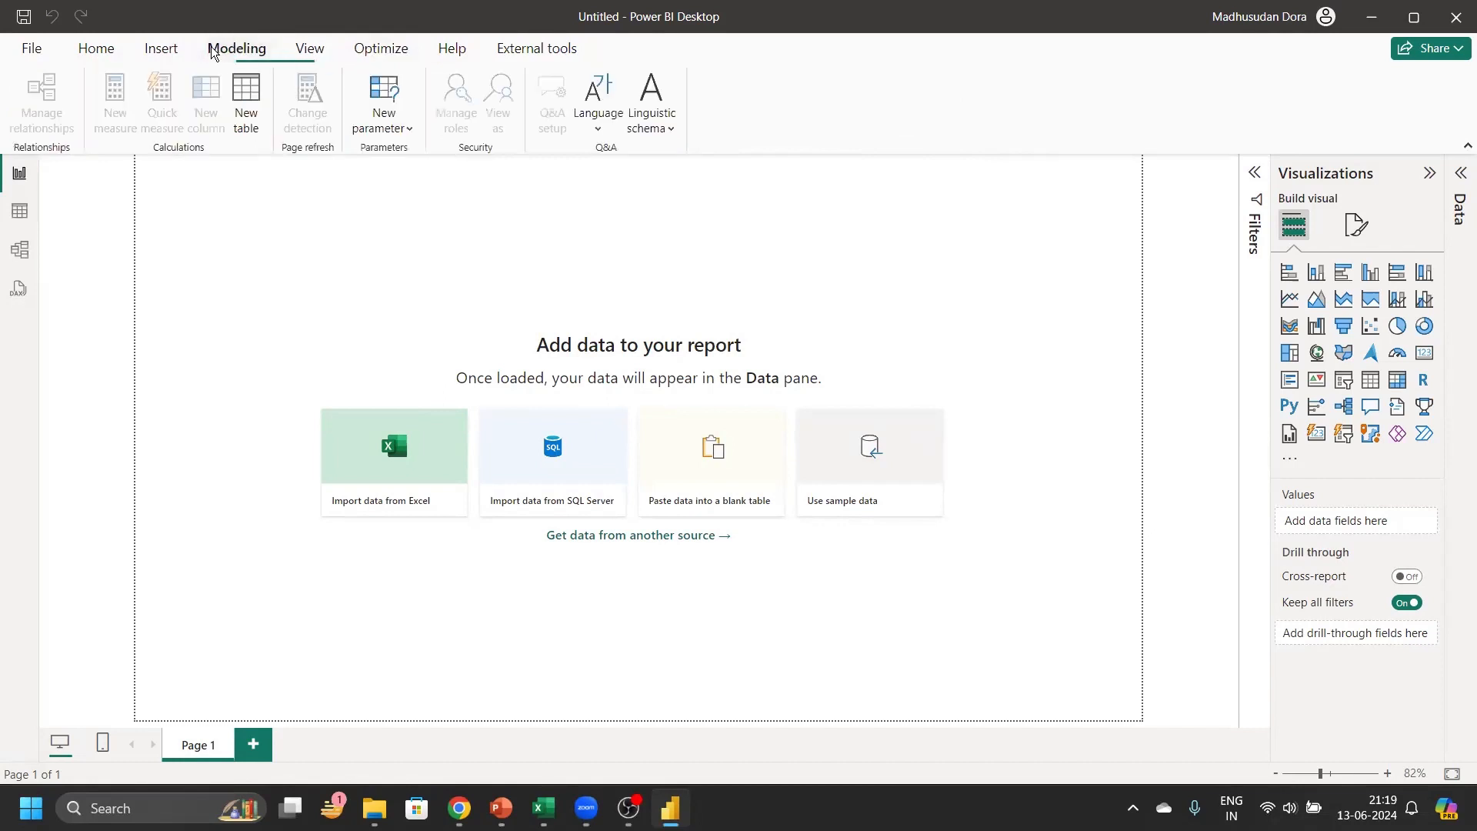
click(157, 48)
click(101, 50)
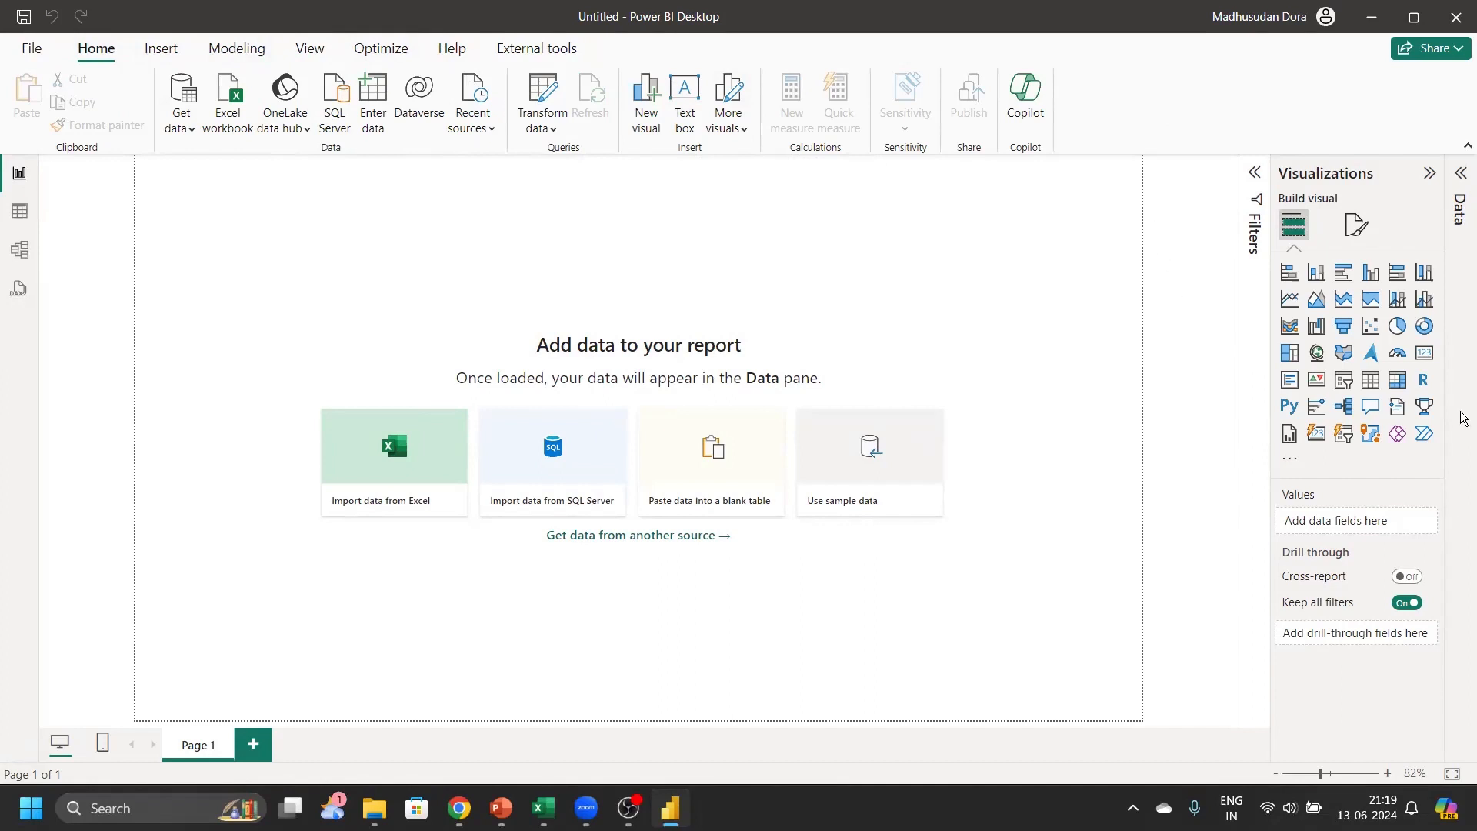
Expand the Data pane and look at the empty Table and Model views before returning to the Report view
click(1460, 176)
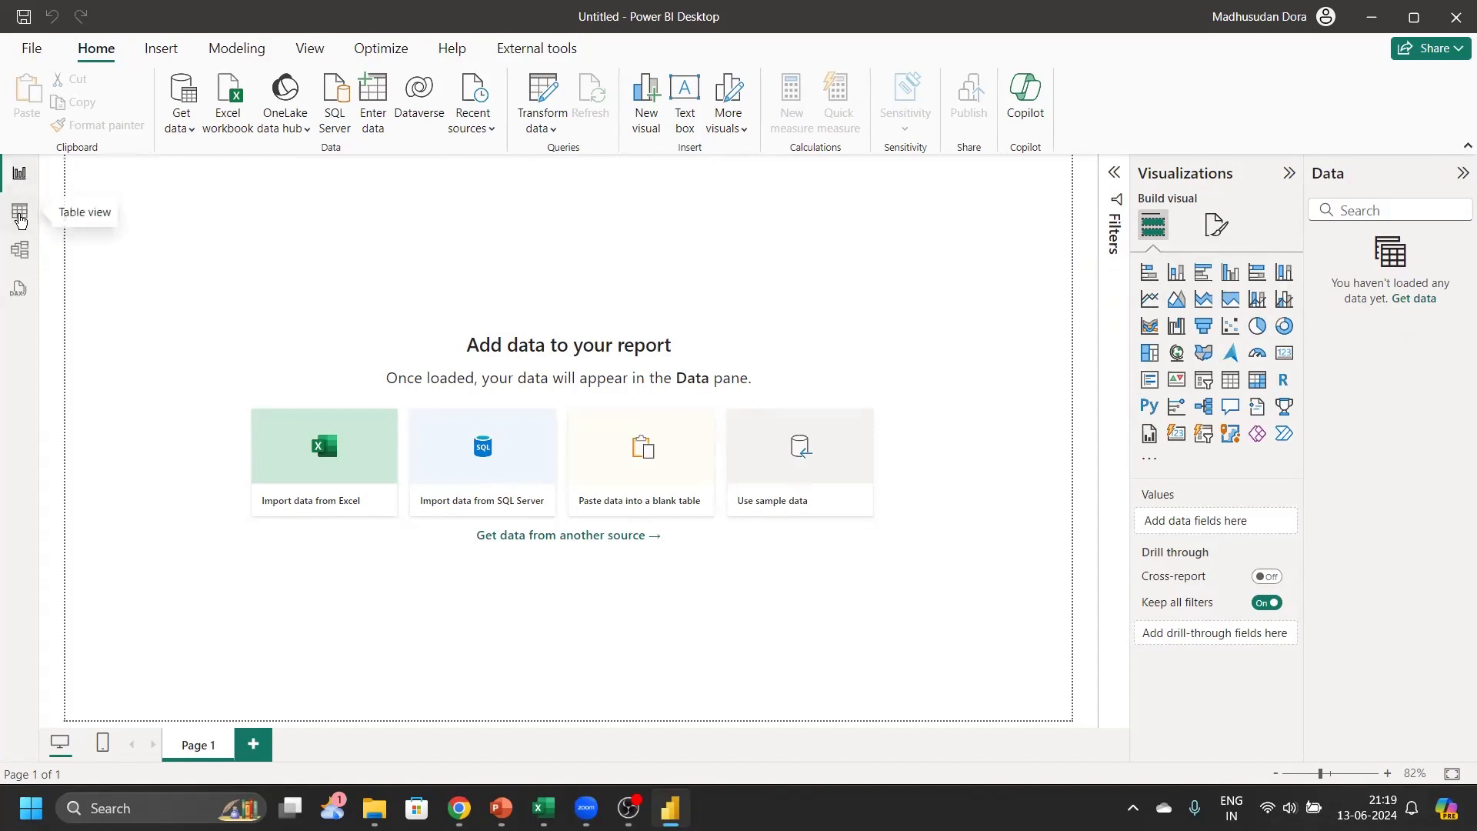
click(20, 220)
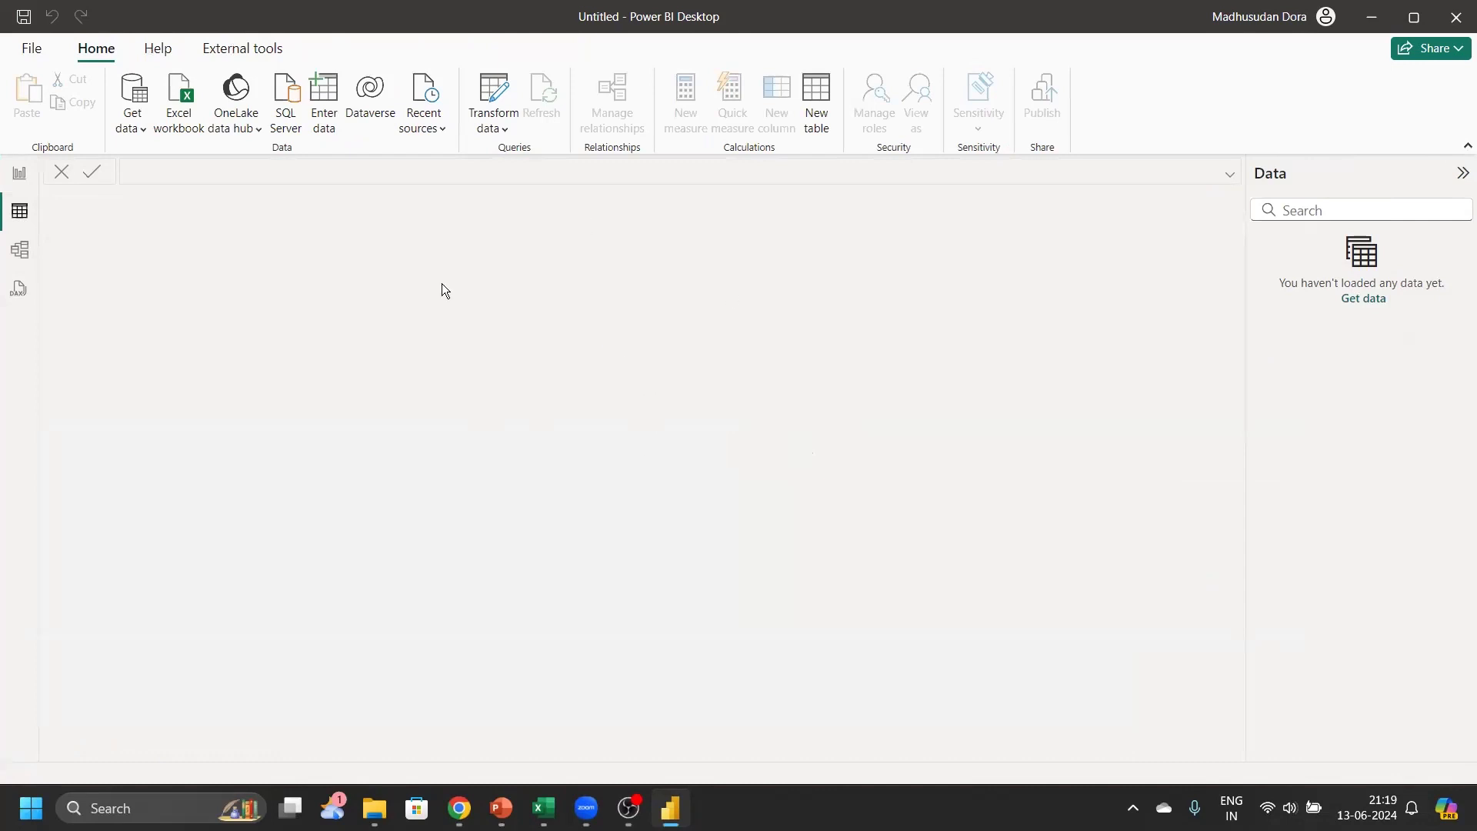
click(18, 252)
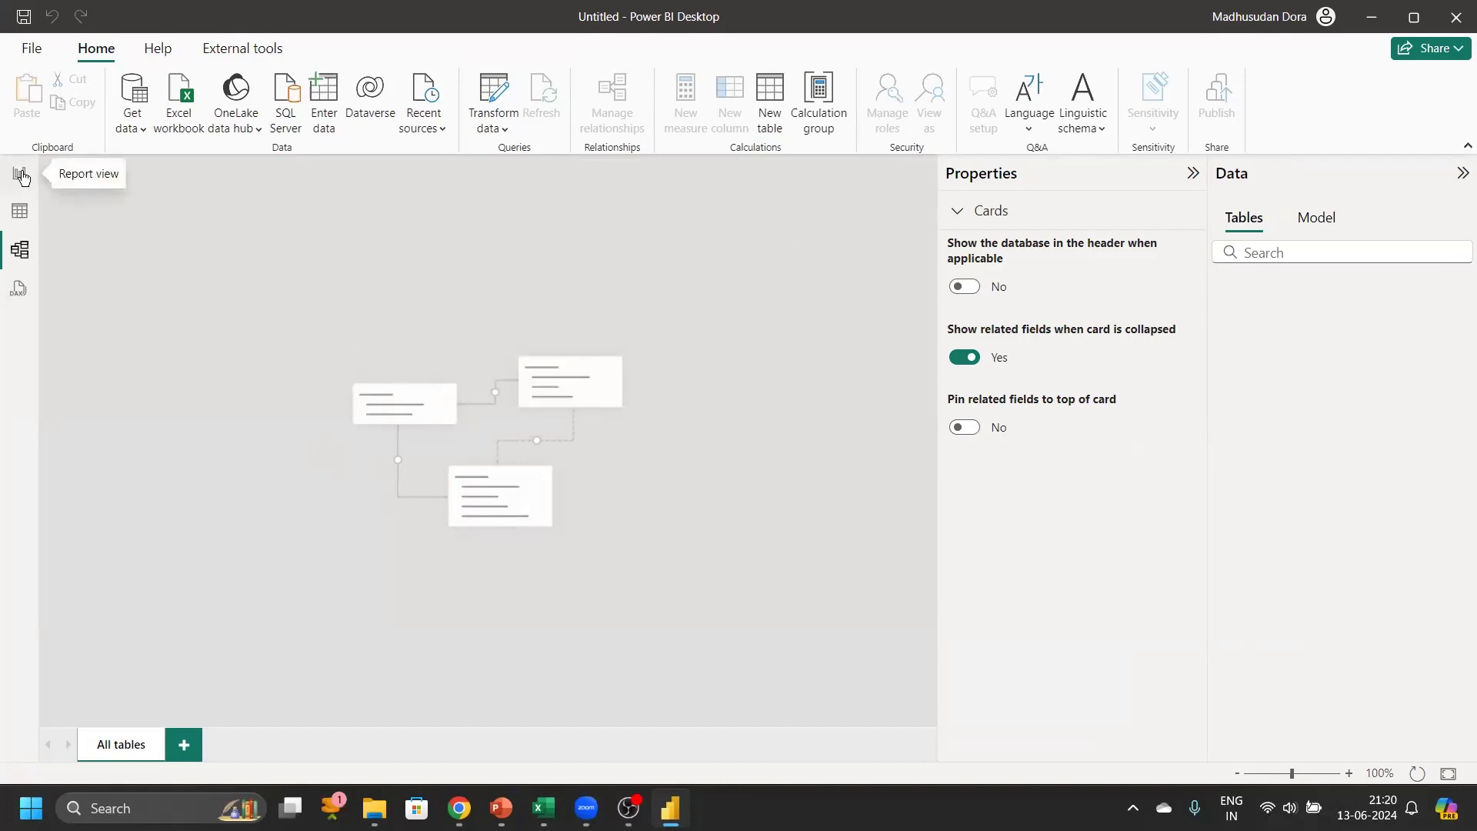
click(21, 175)
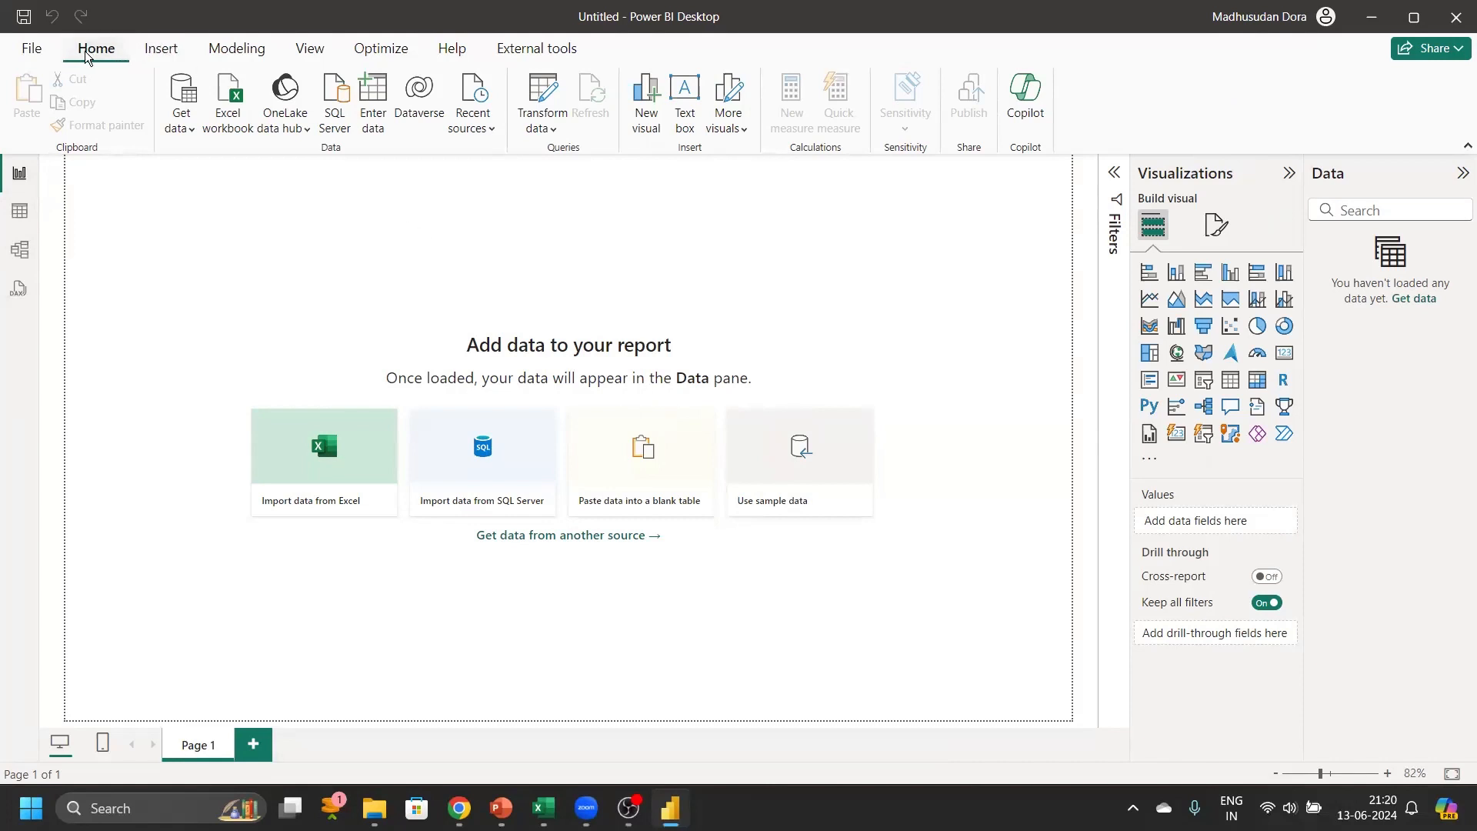
Look through the complete list of data source connectors in Get Data, and close it without connecting
click(180, 129)
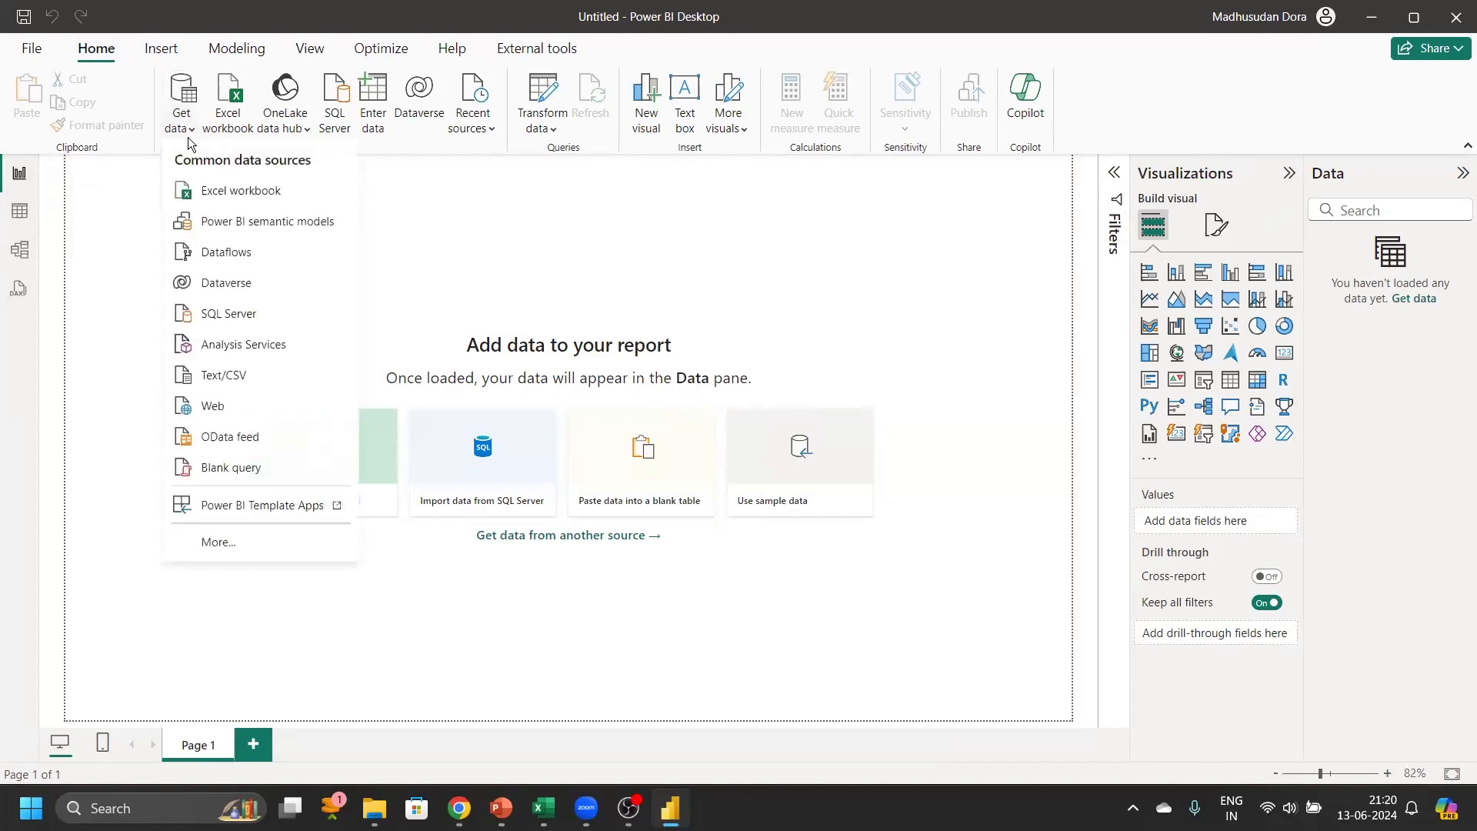
click(248, 540)
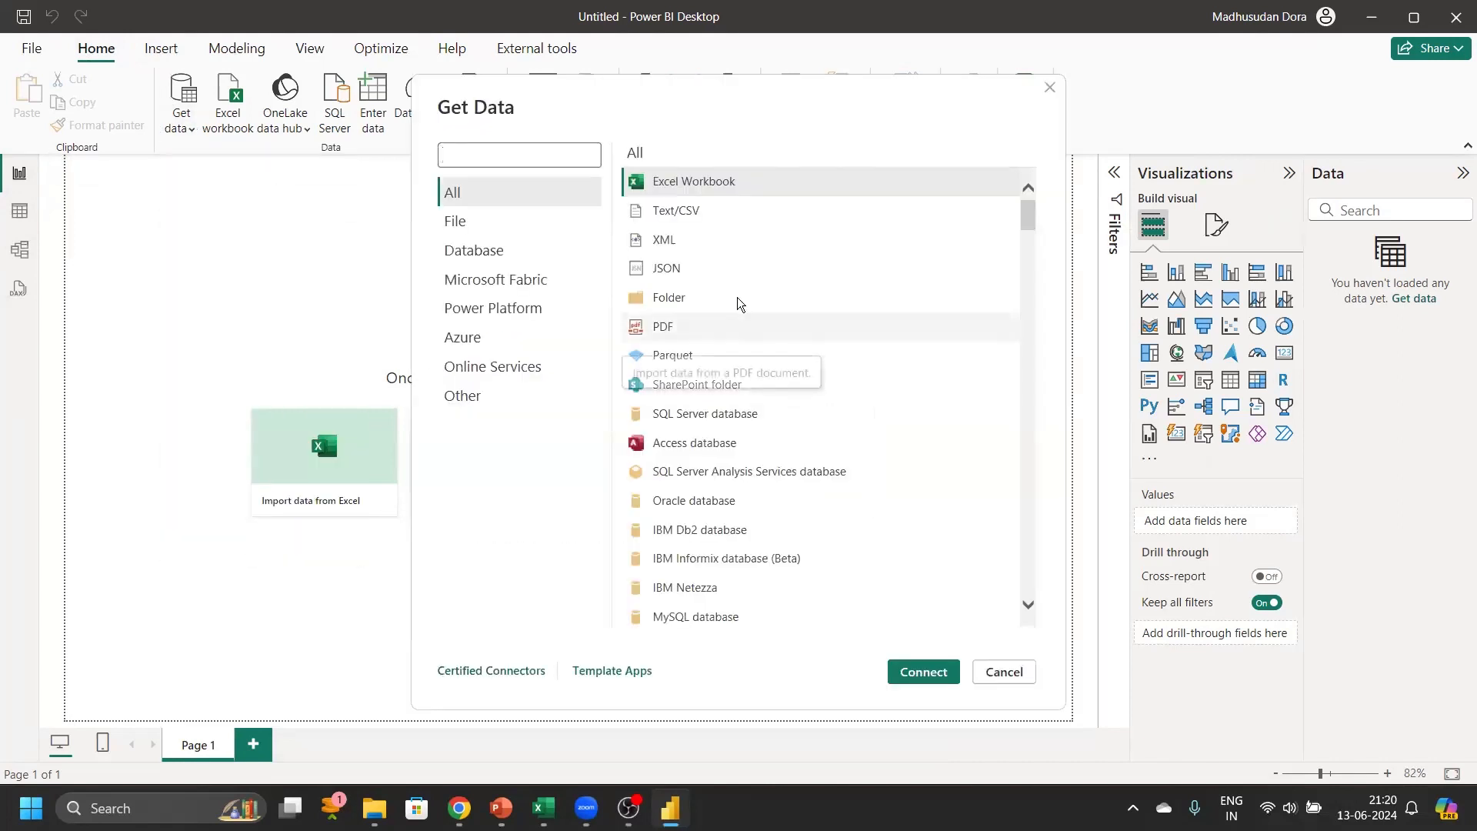
scroll(821, 259, down, 2)
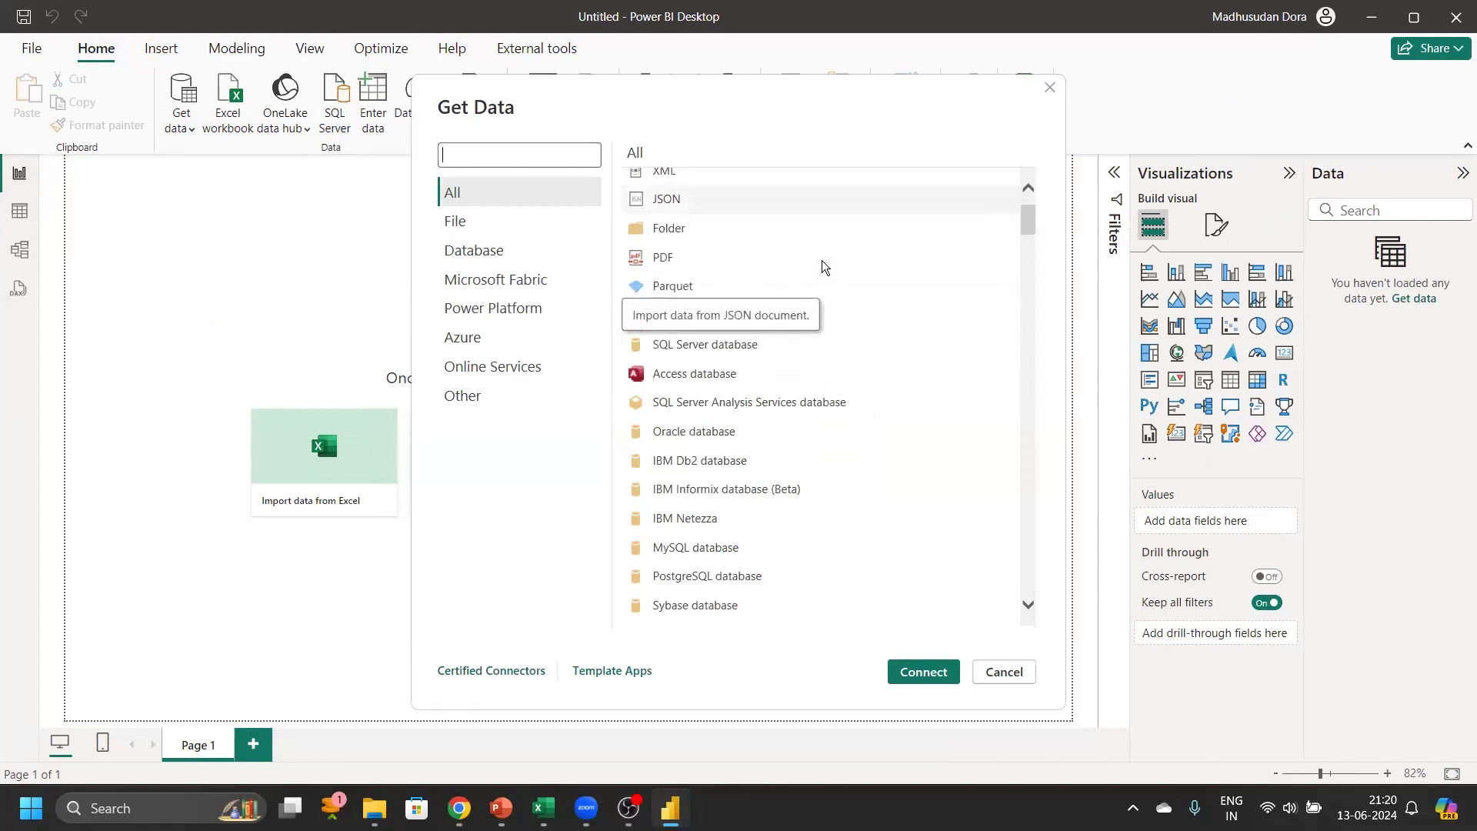
scroll(822, 260, down, 6)
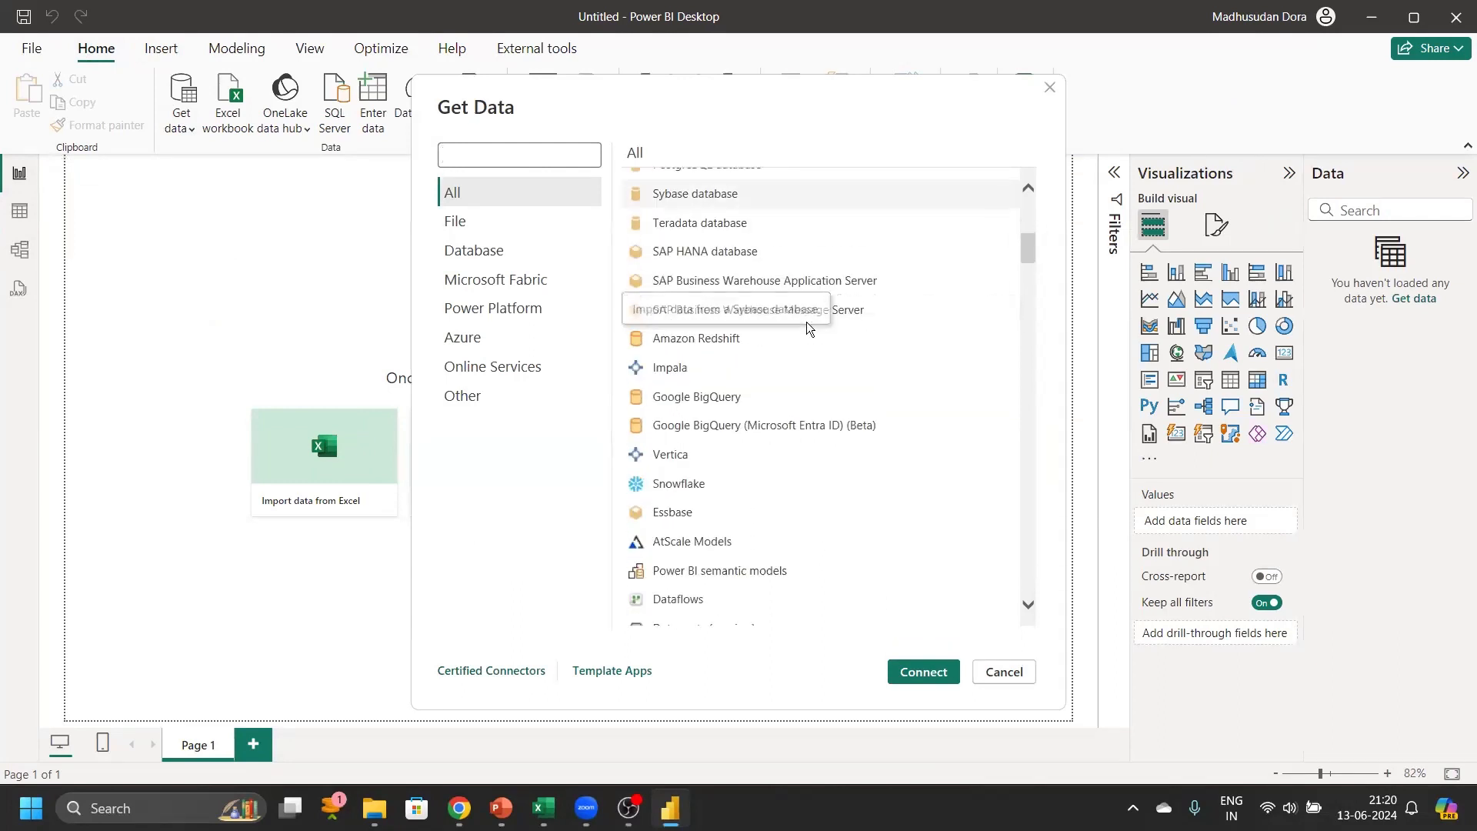
scroll(817, 333, down, 5)
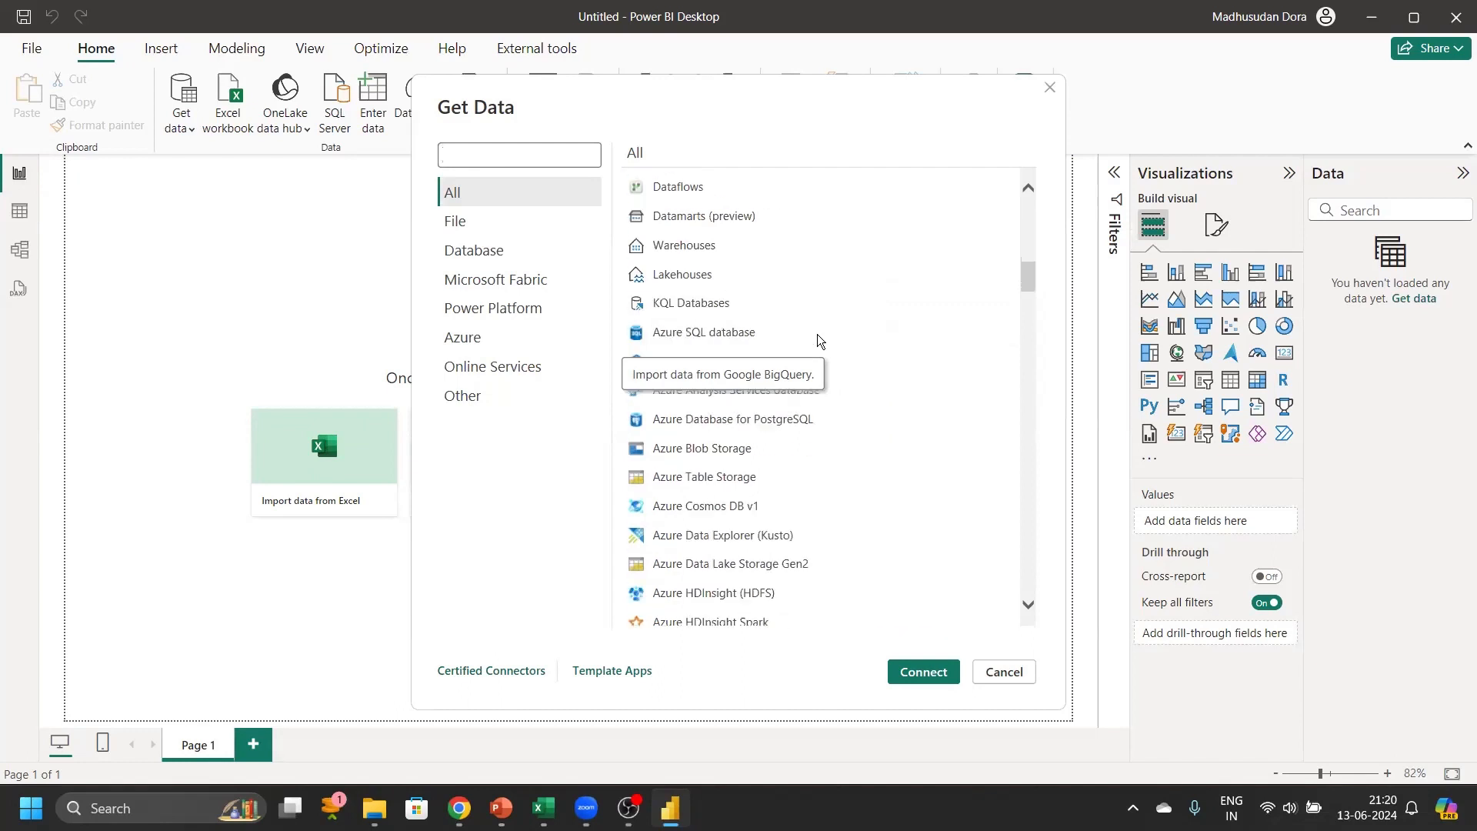
scroll(816, 334, down, 3)
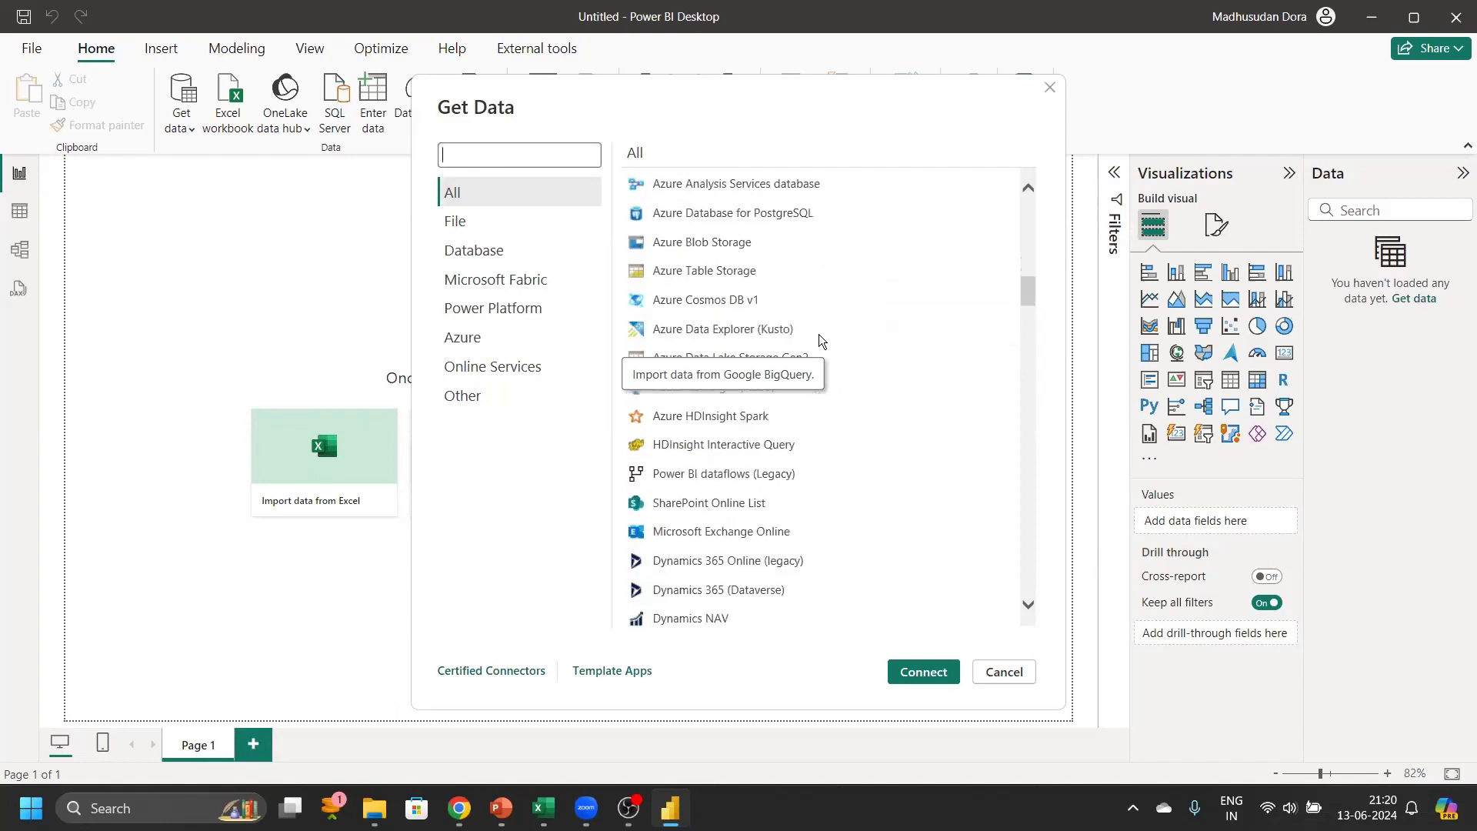
scroll(820, 334, up, 5)
scroll(820, 334, down, 4)
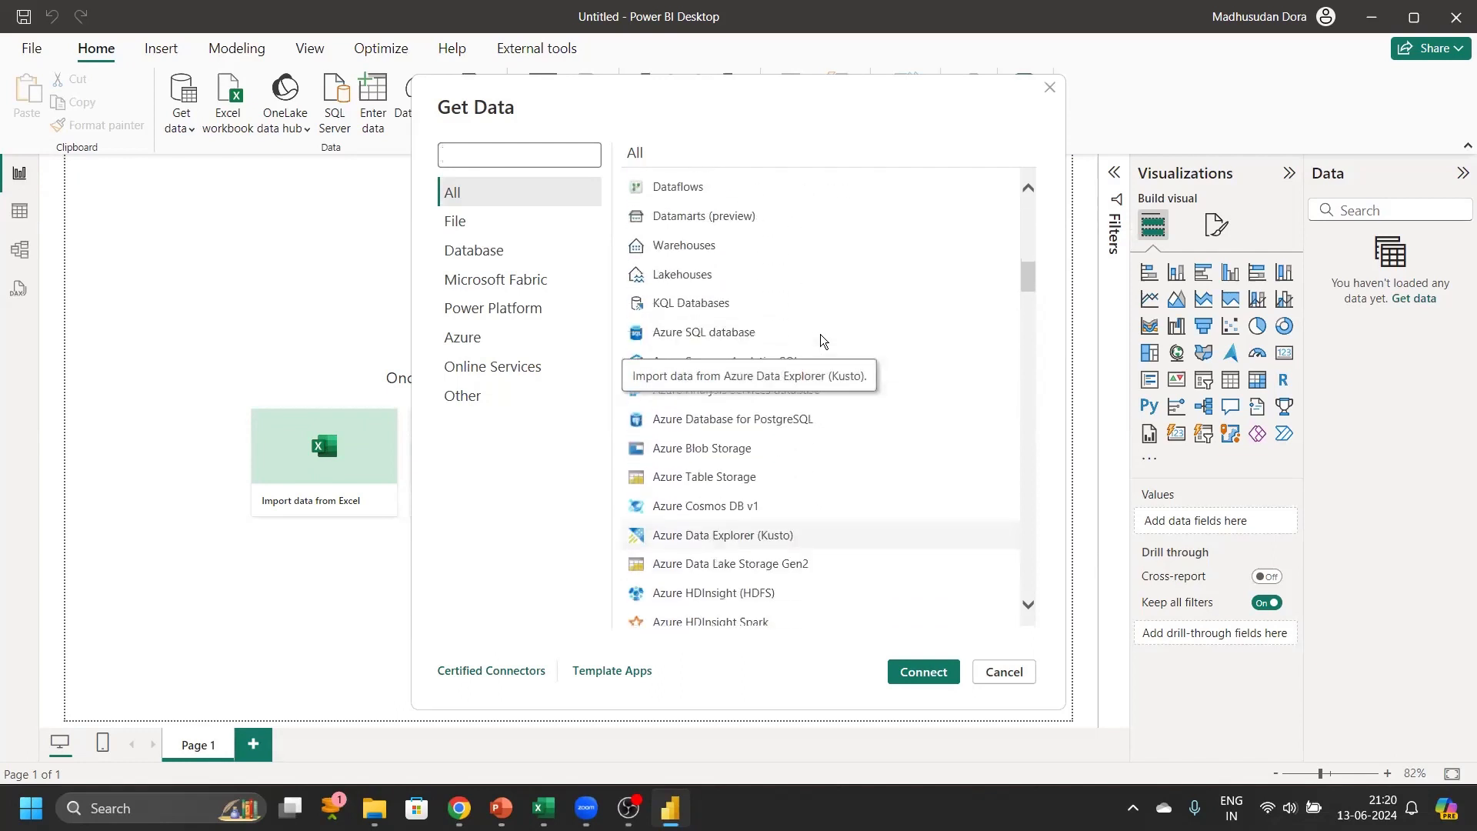
scroll(820, 334, down, 6)
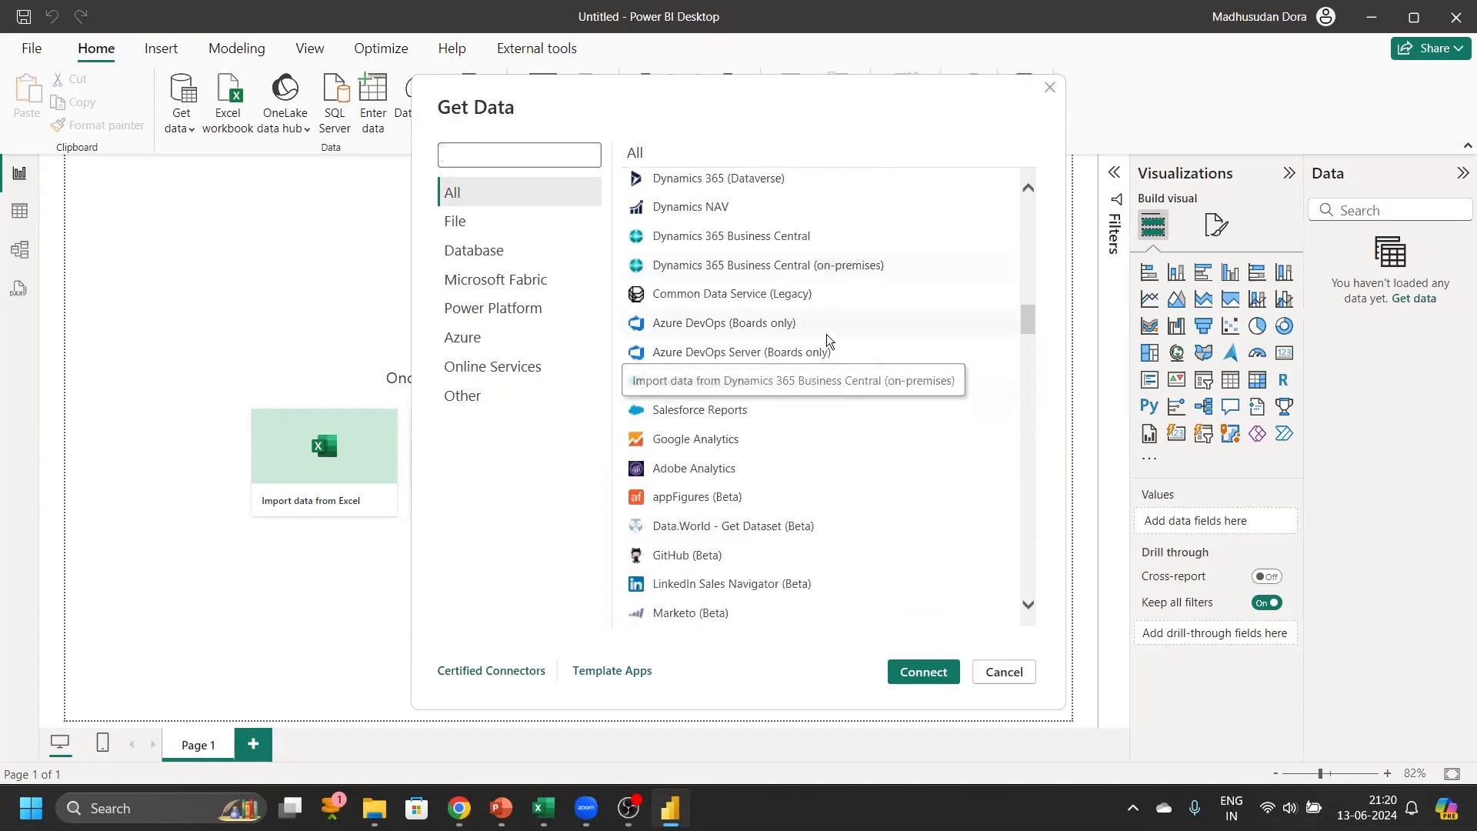
scroll(820, 460, up, 15)
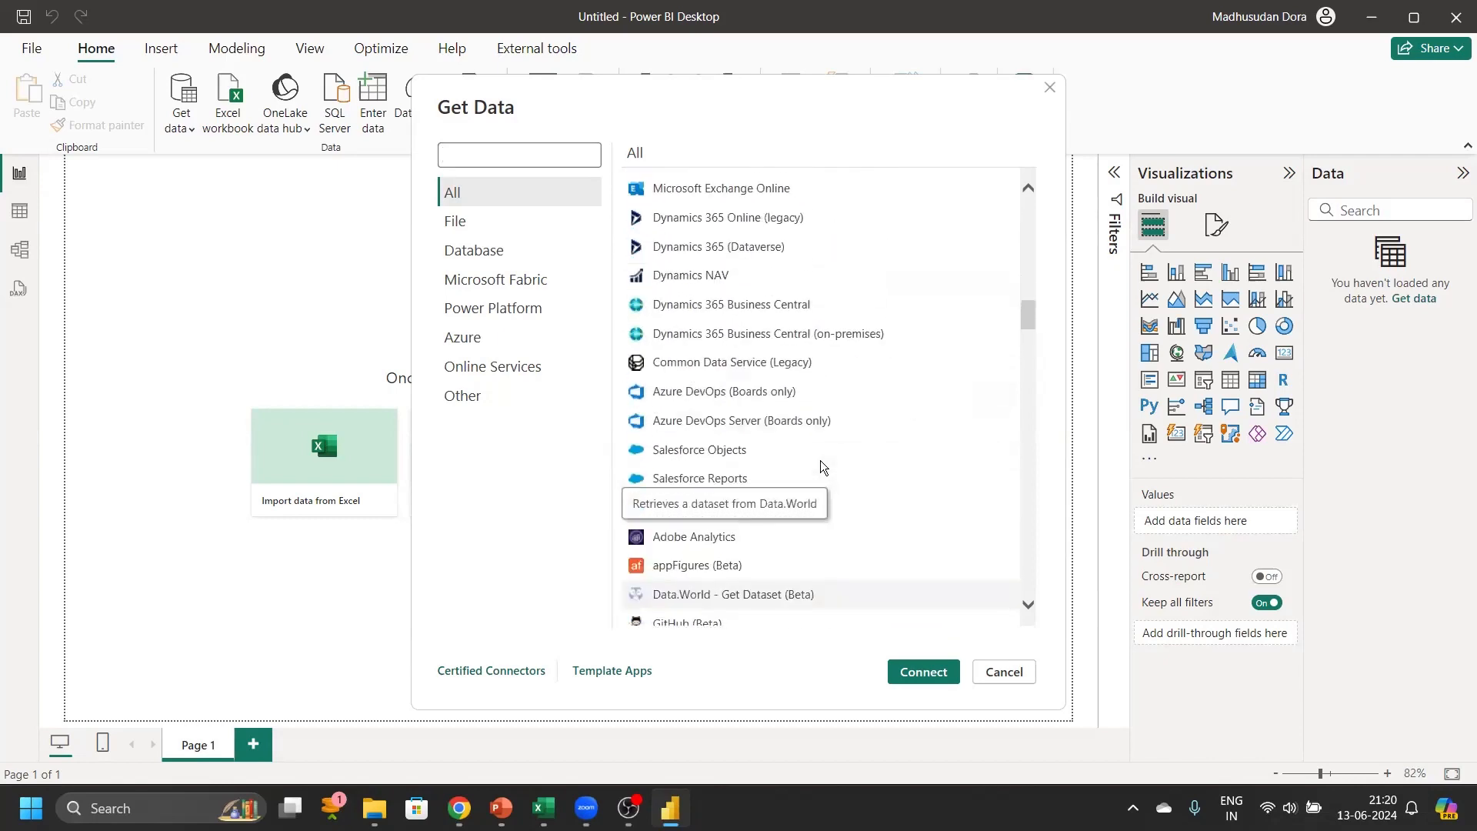
scroll(820, 460, up, 7)
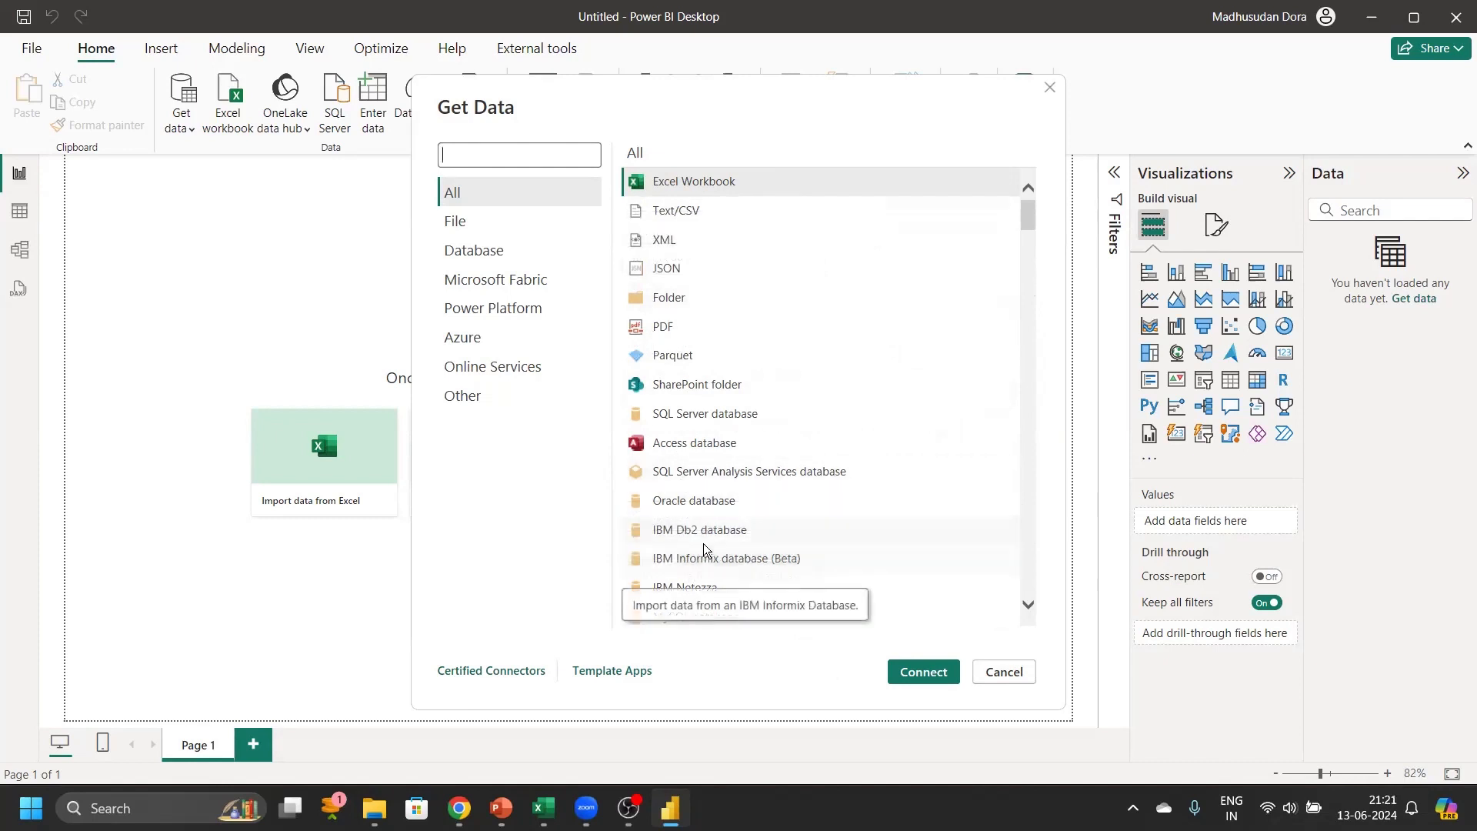
click(1003, 671)
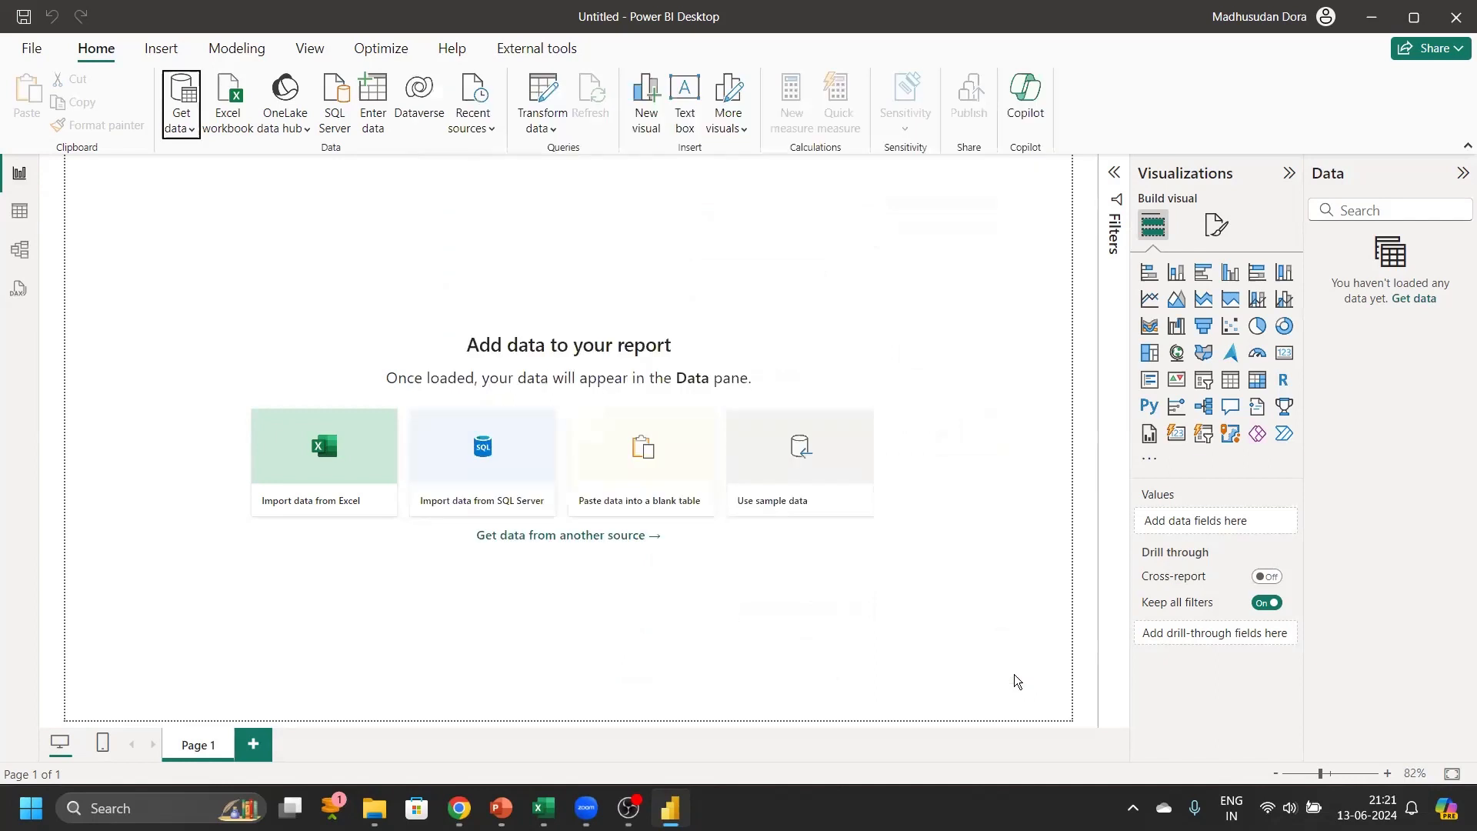
Connect to the Excel workbook "superstore data file" in the DEMO REPORT folder and preview its Orders table
click(181, 125)
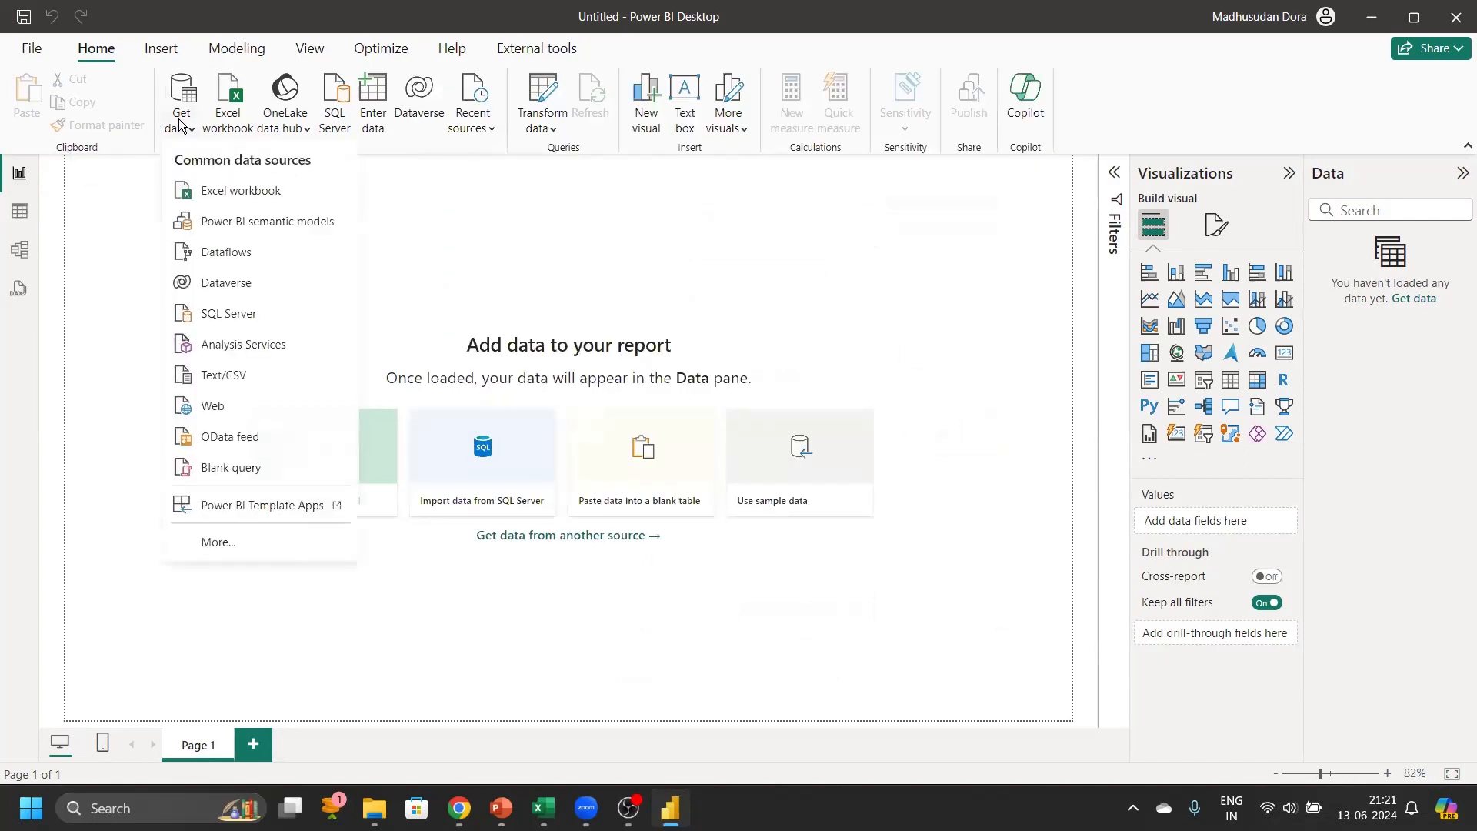
click(236, 194)
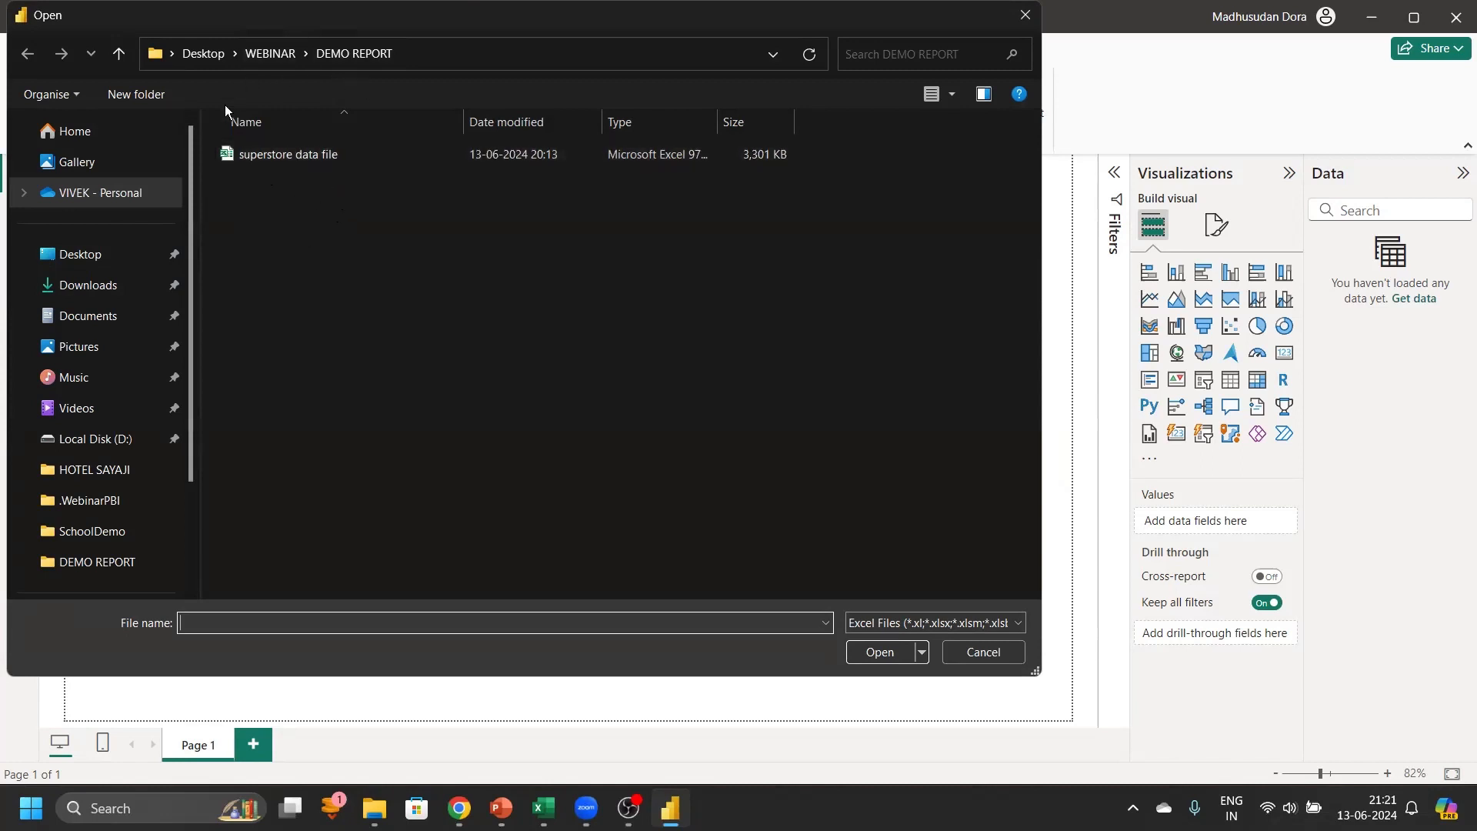
click(300, 154)
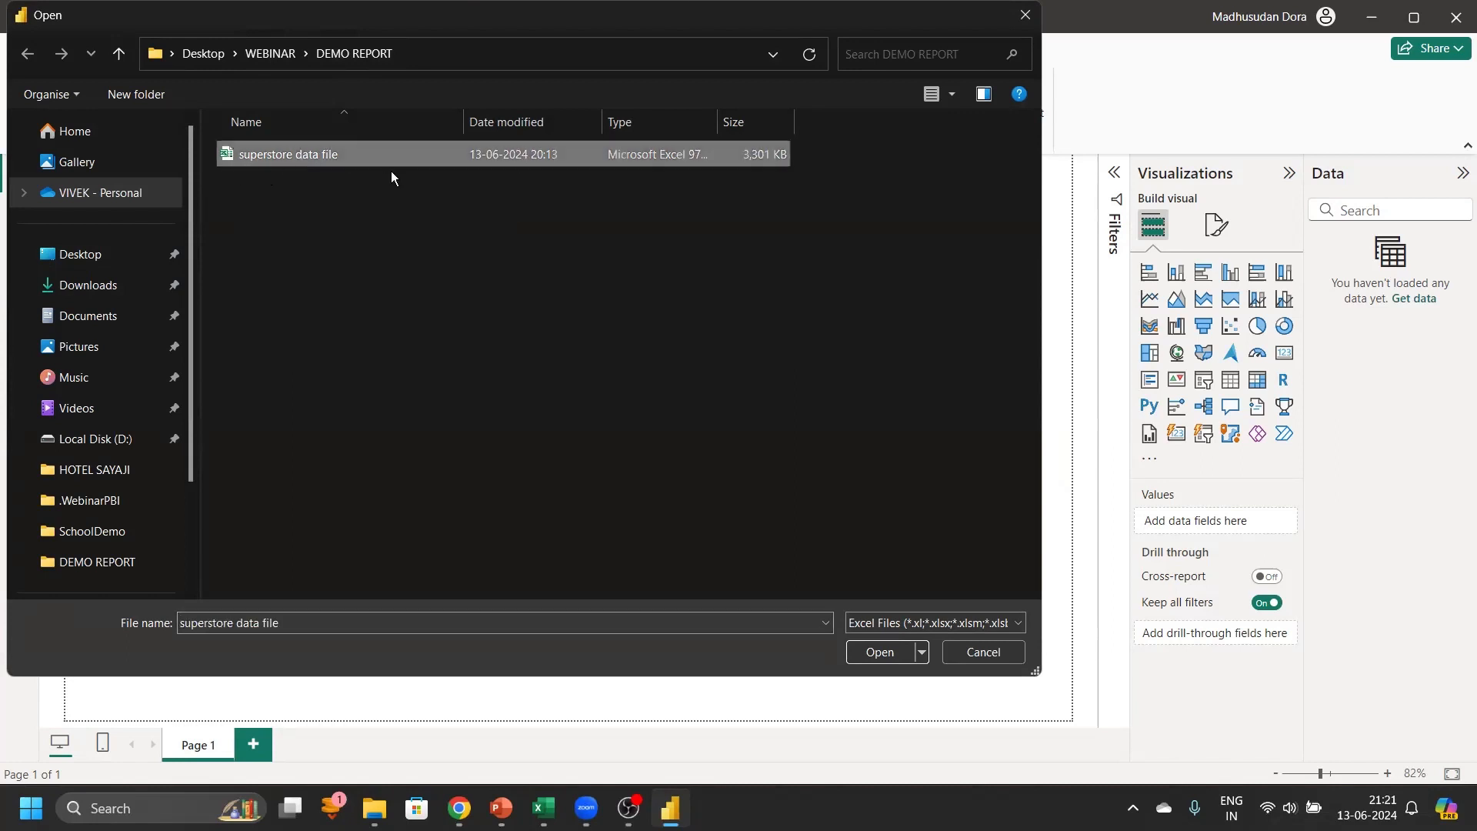
click(879, 651)
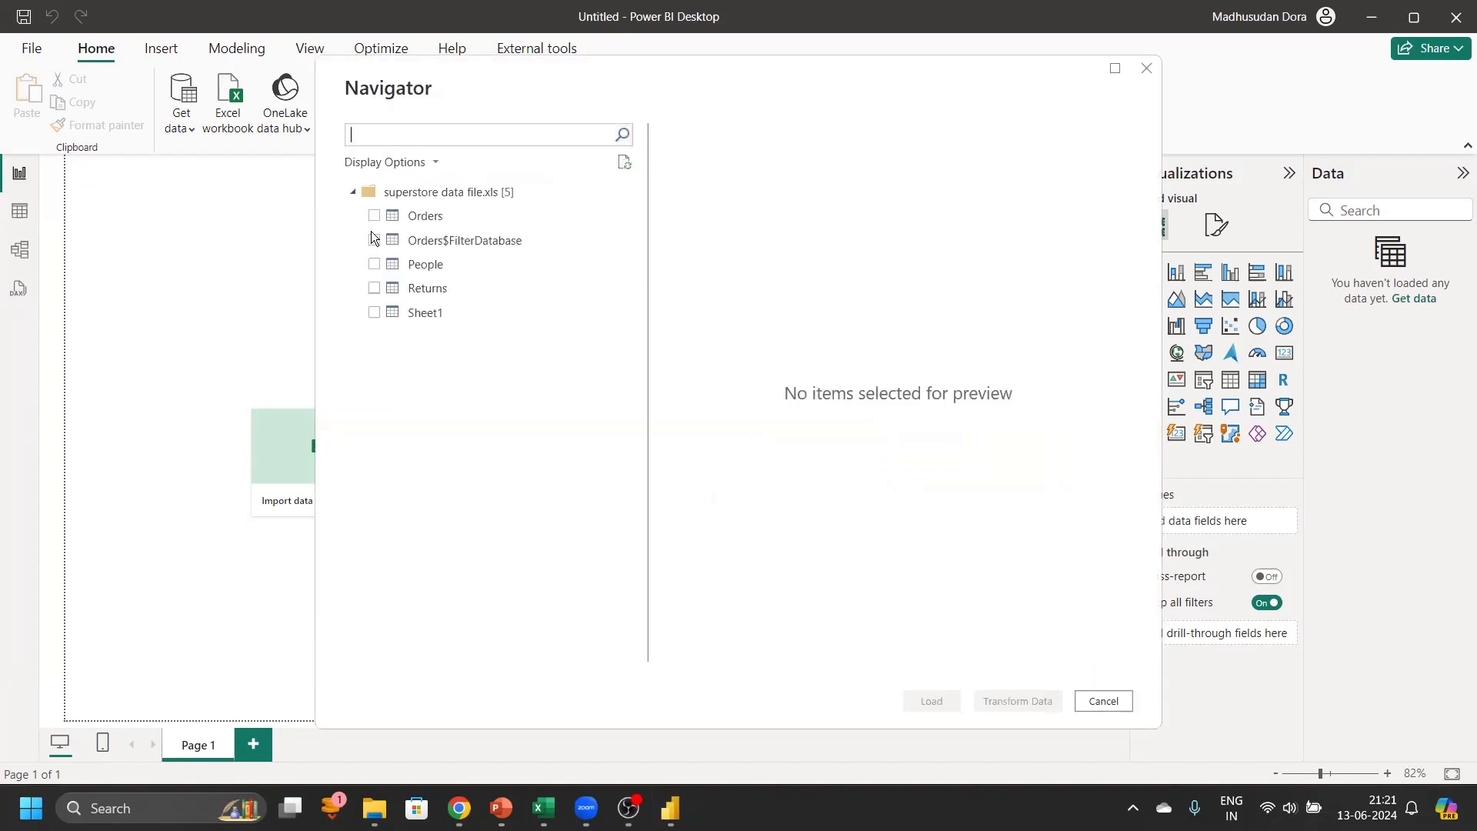
click(463, 217)
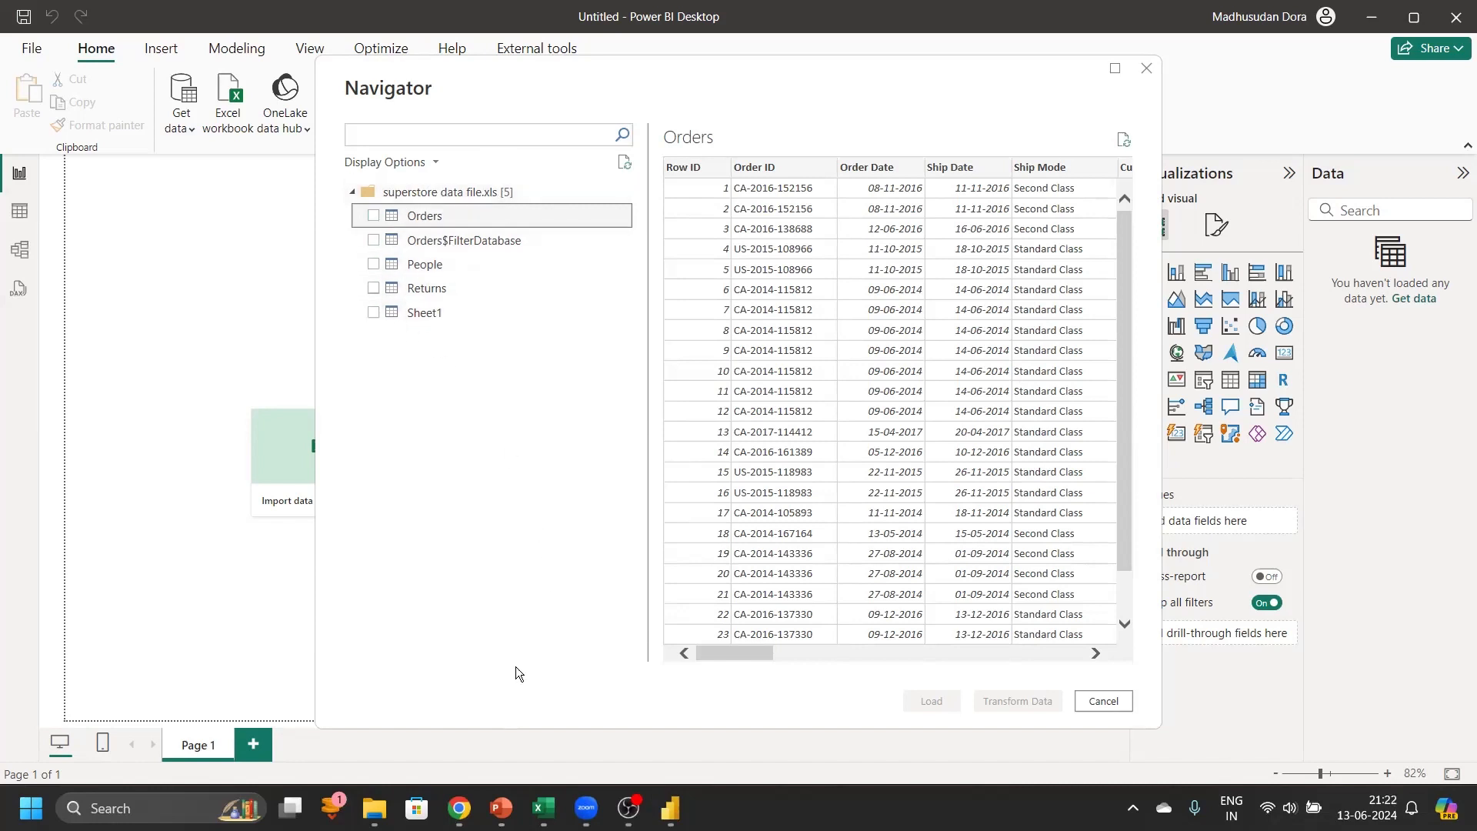
Switch to the superstore workbook in Excel and examine the columns and rows of the Orders sheet
click(543, 808)
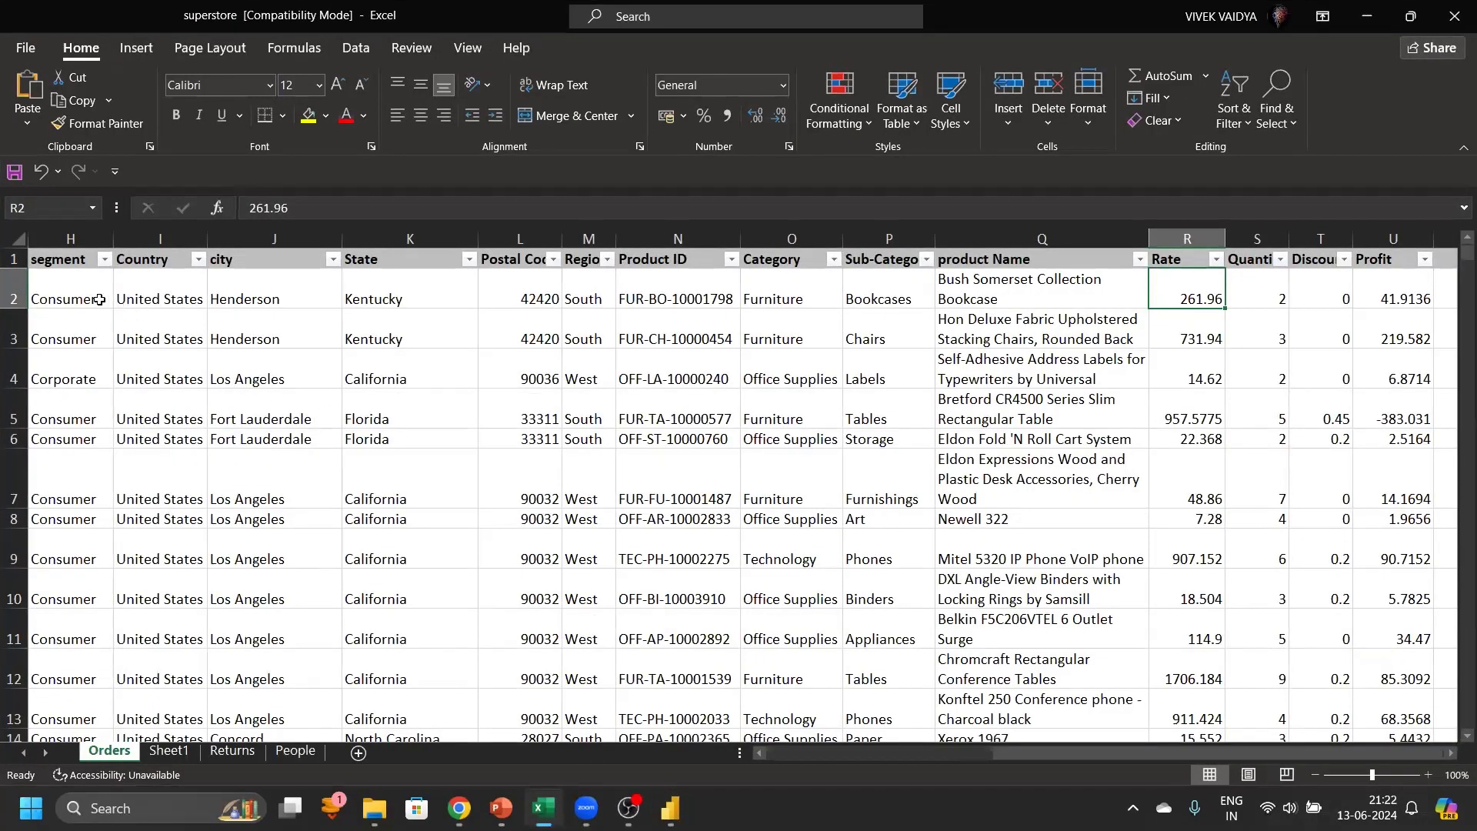
drag(1046, 755, 215, 385)
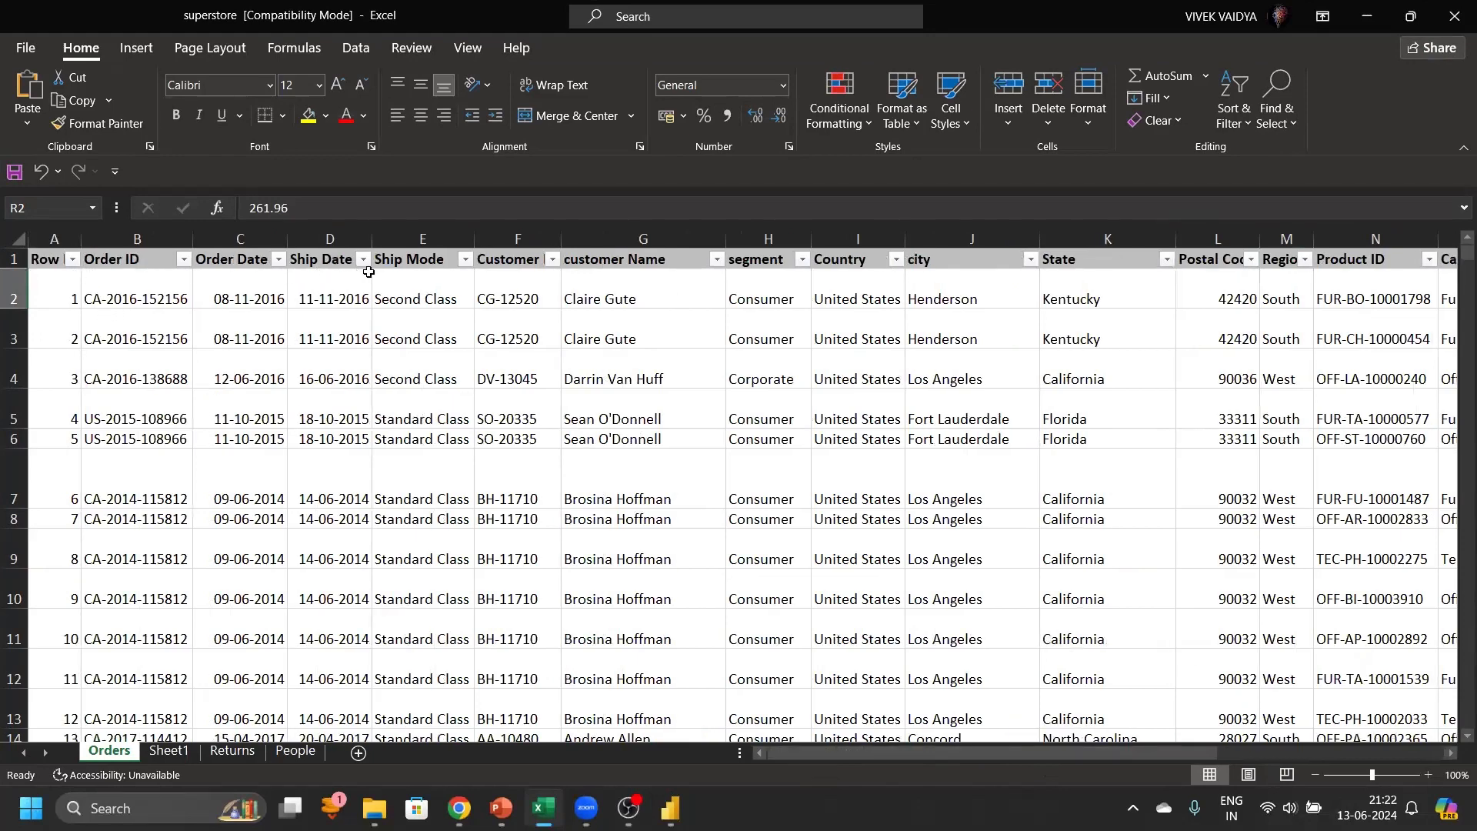
drag(958, 764, 685, 484)
scroll(684, 485, down, 20)
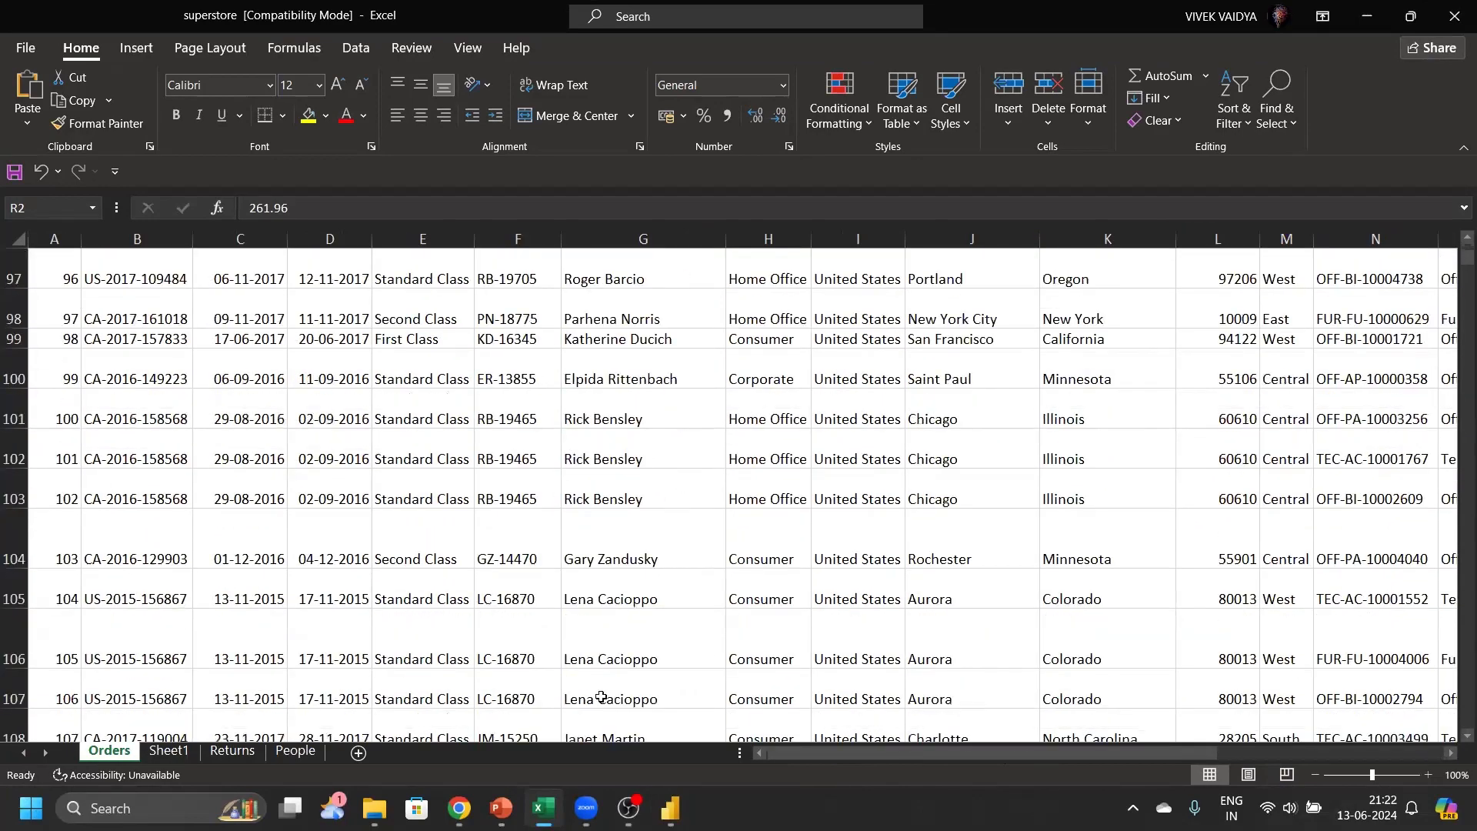
Switch back to Power BI Desktop and preview the Orders, Orders$FilterDatabase and People tables of the superstore data file
mouse_move(670, 808)
click(689, 724)
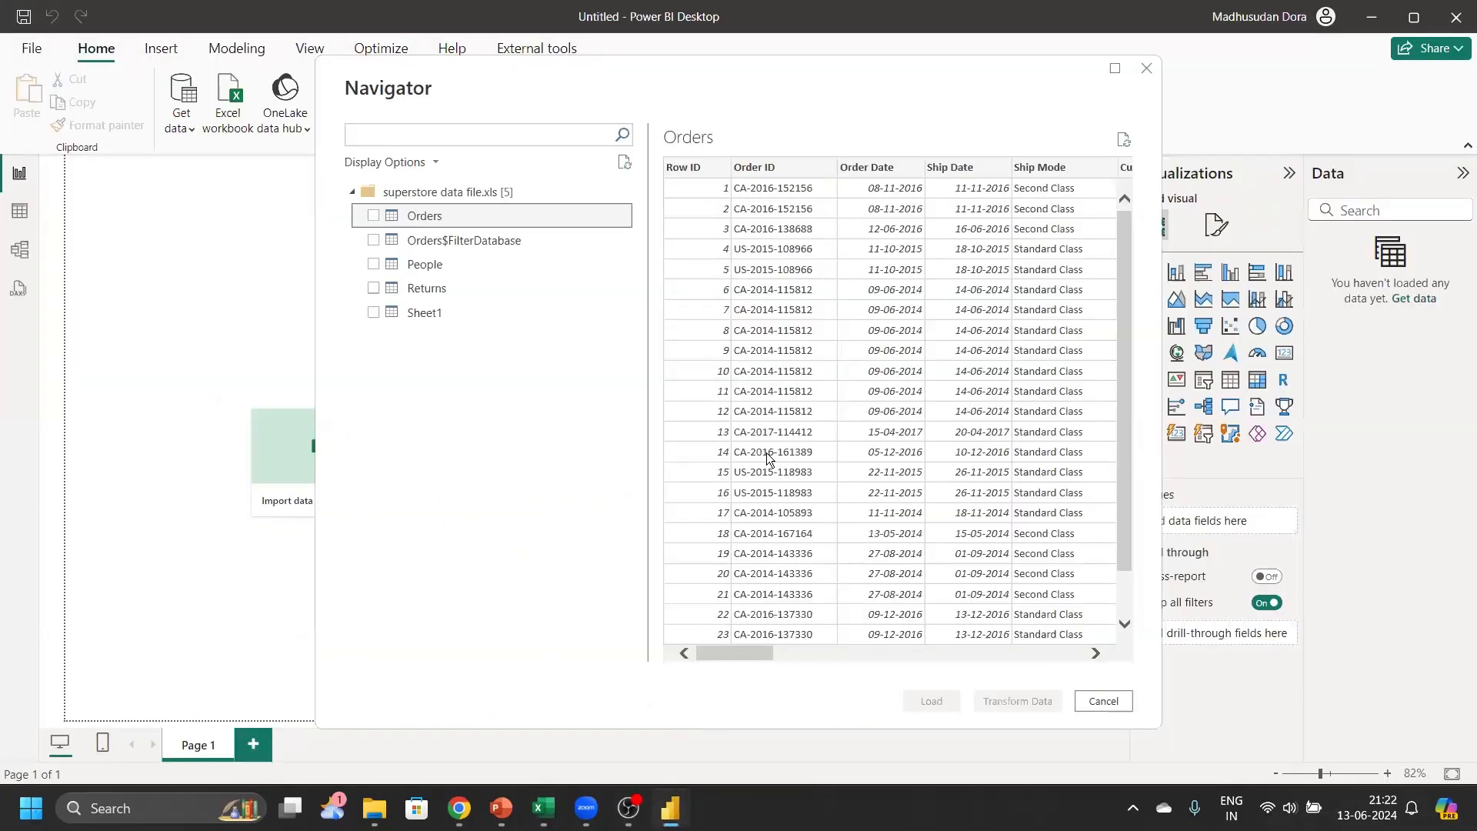
scroll(852, 262, down, 1)
scroll(854, 263, up, 1)
drag(771, 657, 902, 648)
click(492, 260)
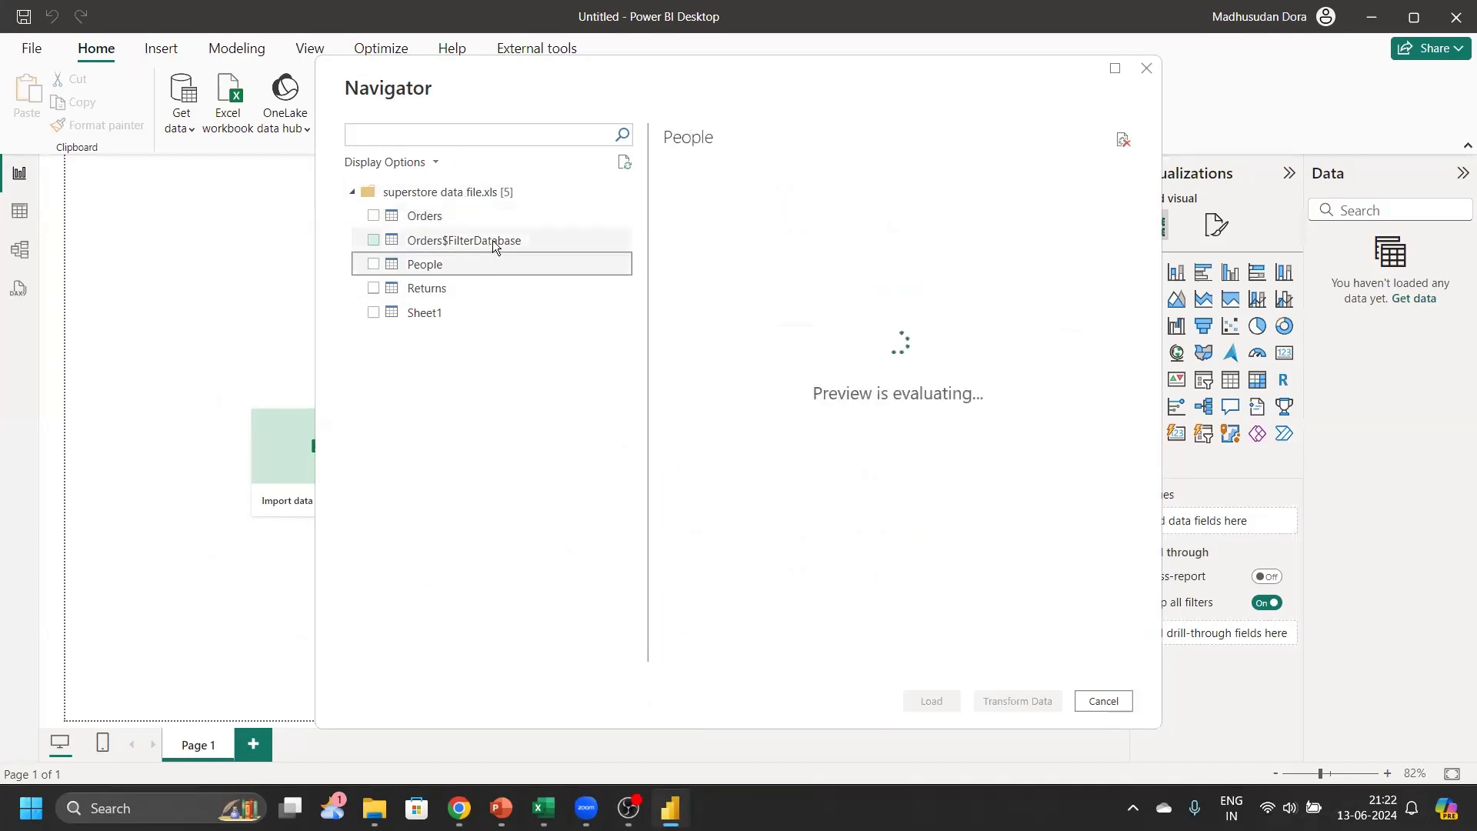
click(493, 243)
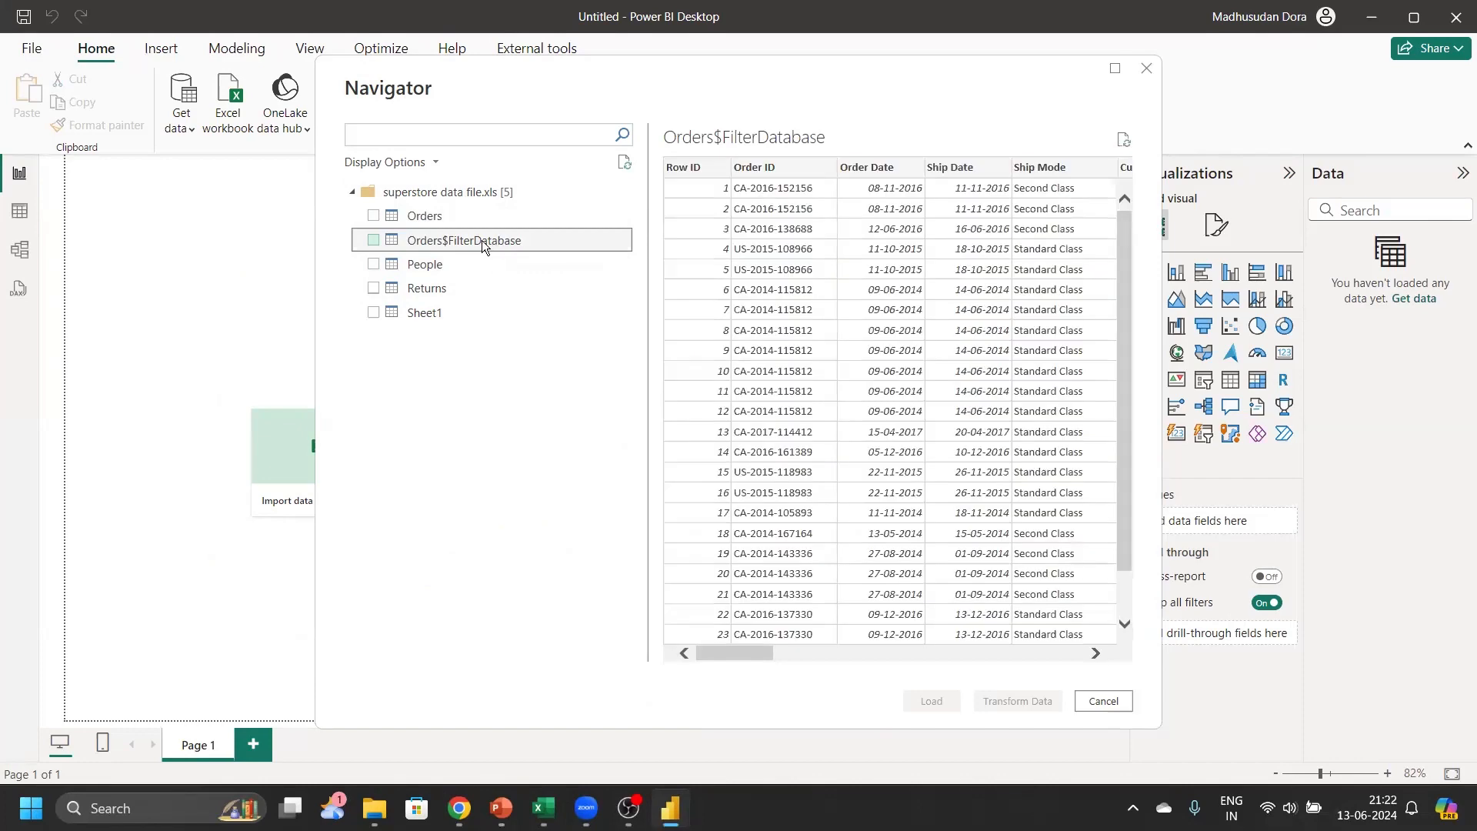
drag(749, 655, 893, 655)
click(461, 264)
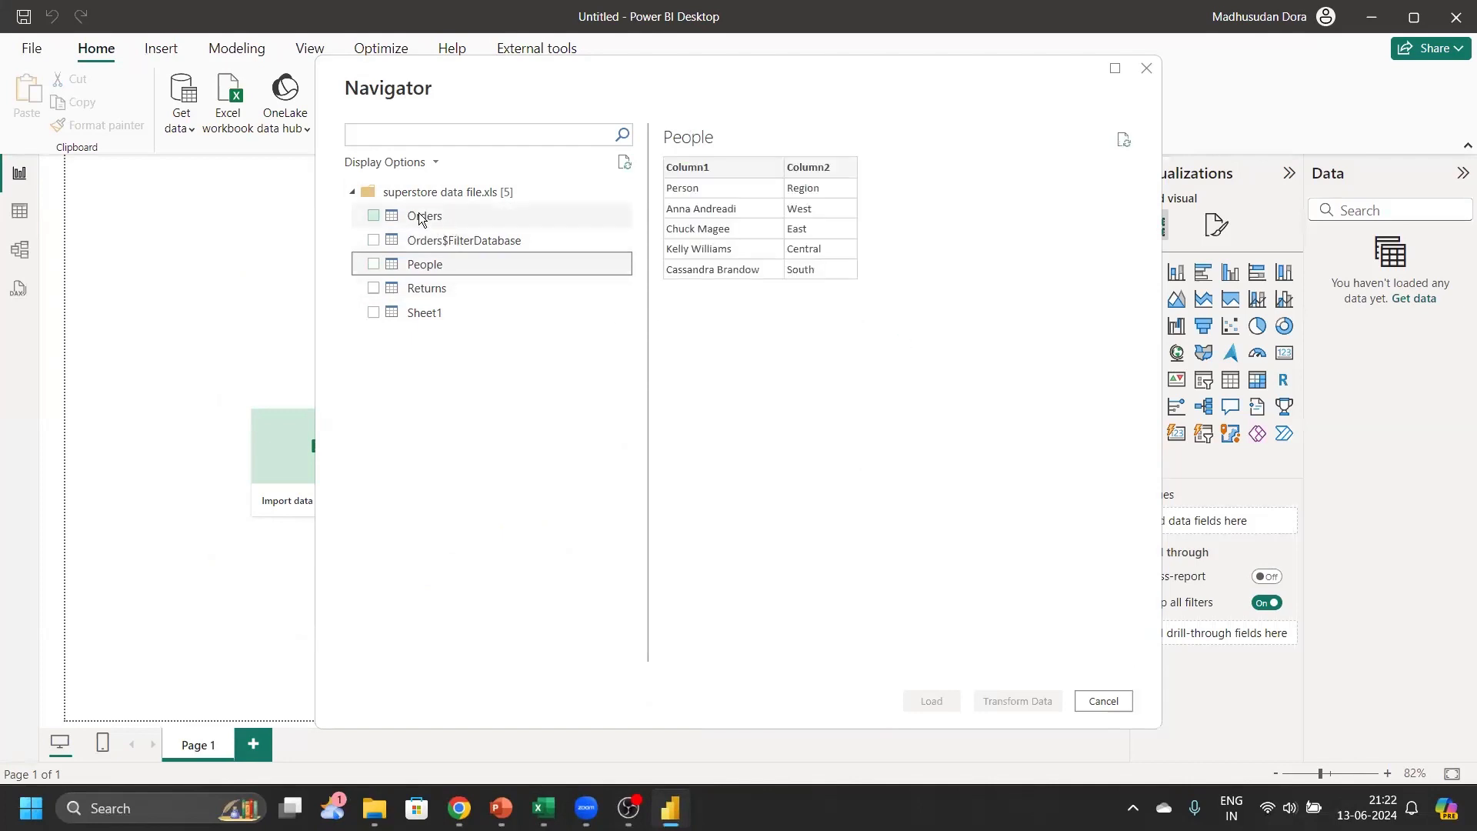
Select only the Orders table for import, look over its previewed columns and open it for transformation in Power Query Editor
click(441, 216)
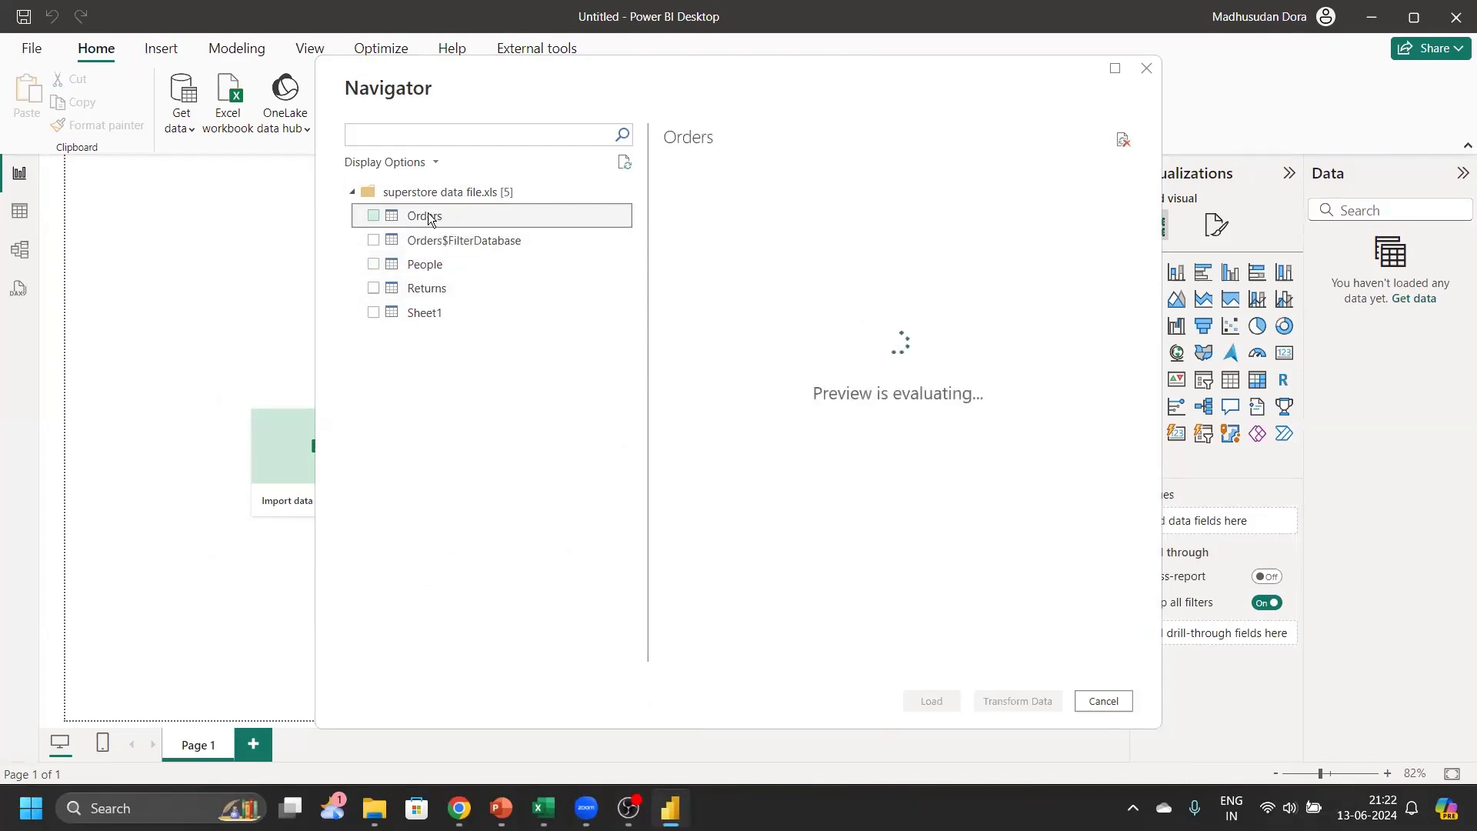
click(373, 215)
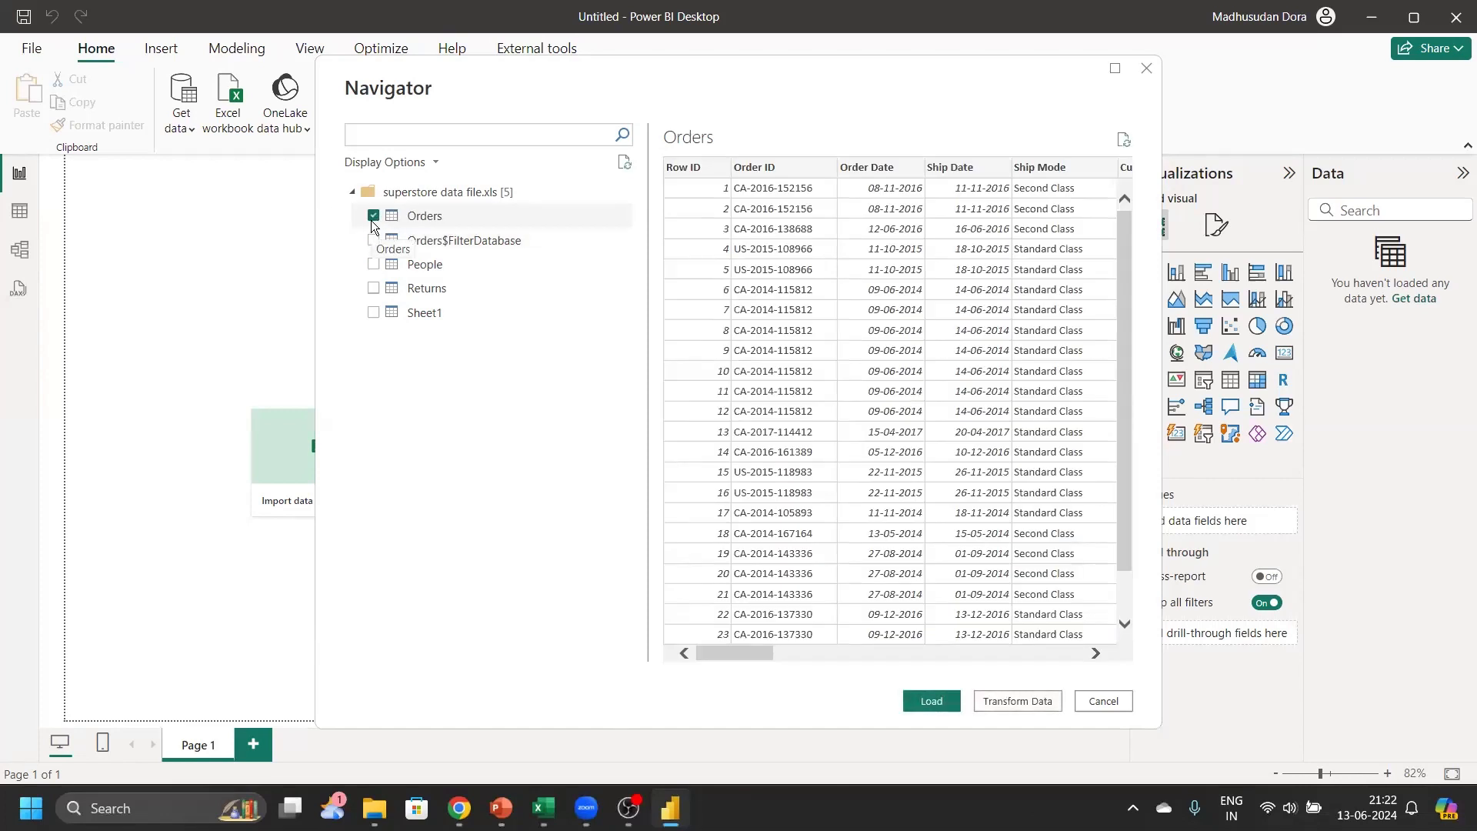
click(373, 216)
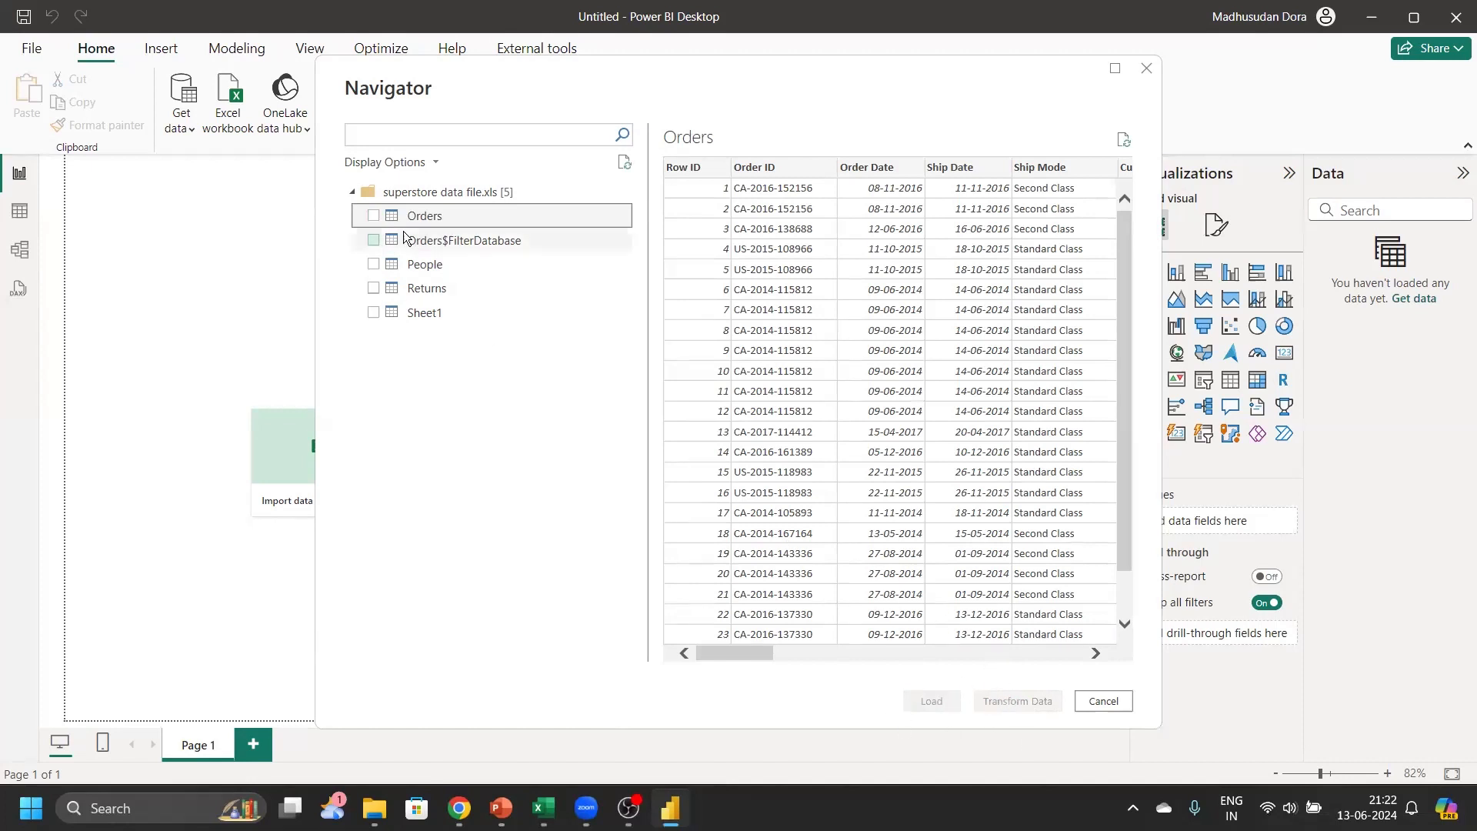
click(374, 215)
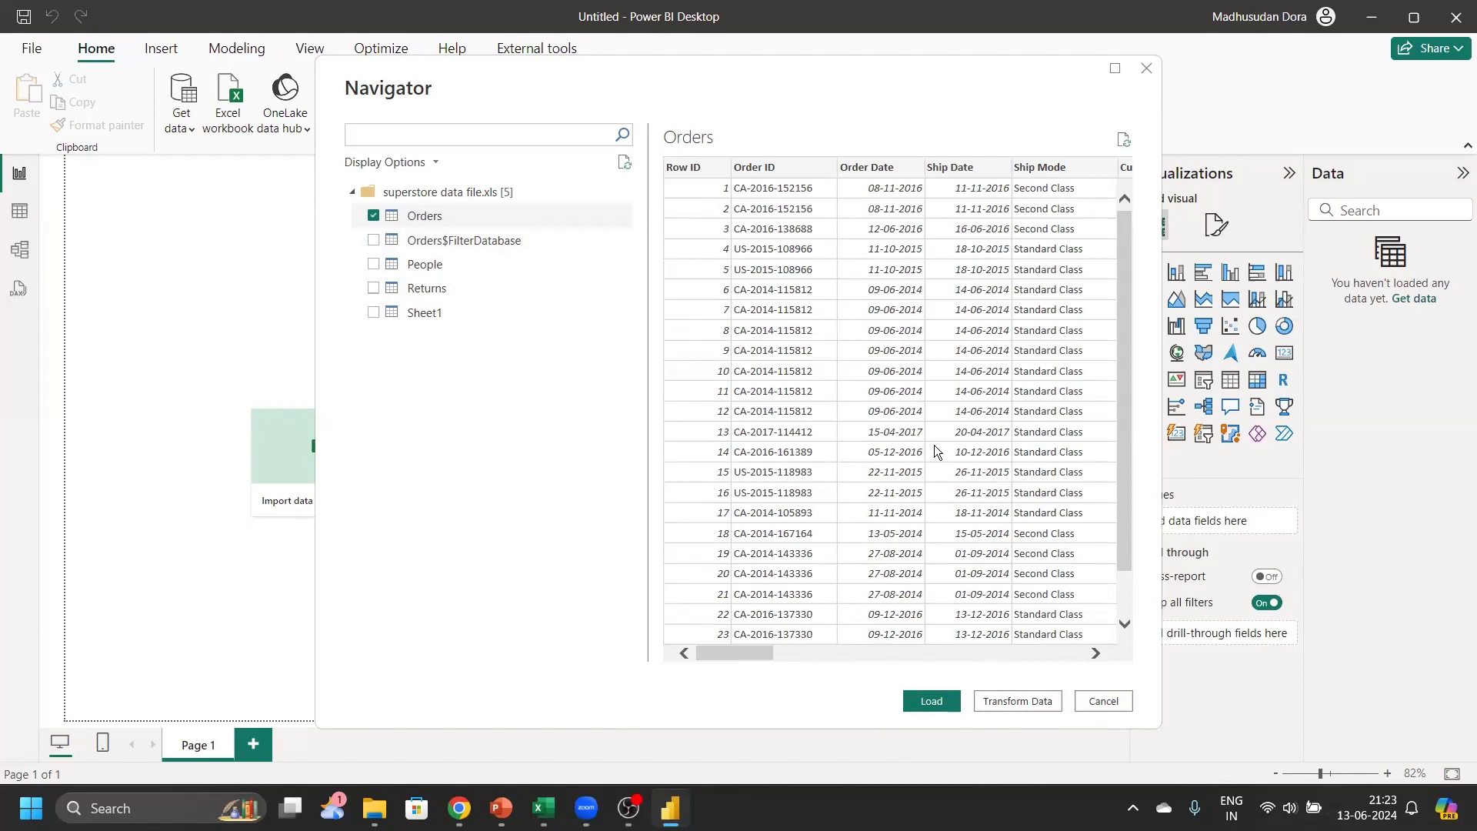
drag(746, 651, 829, 654)
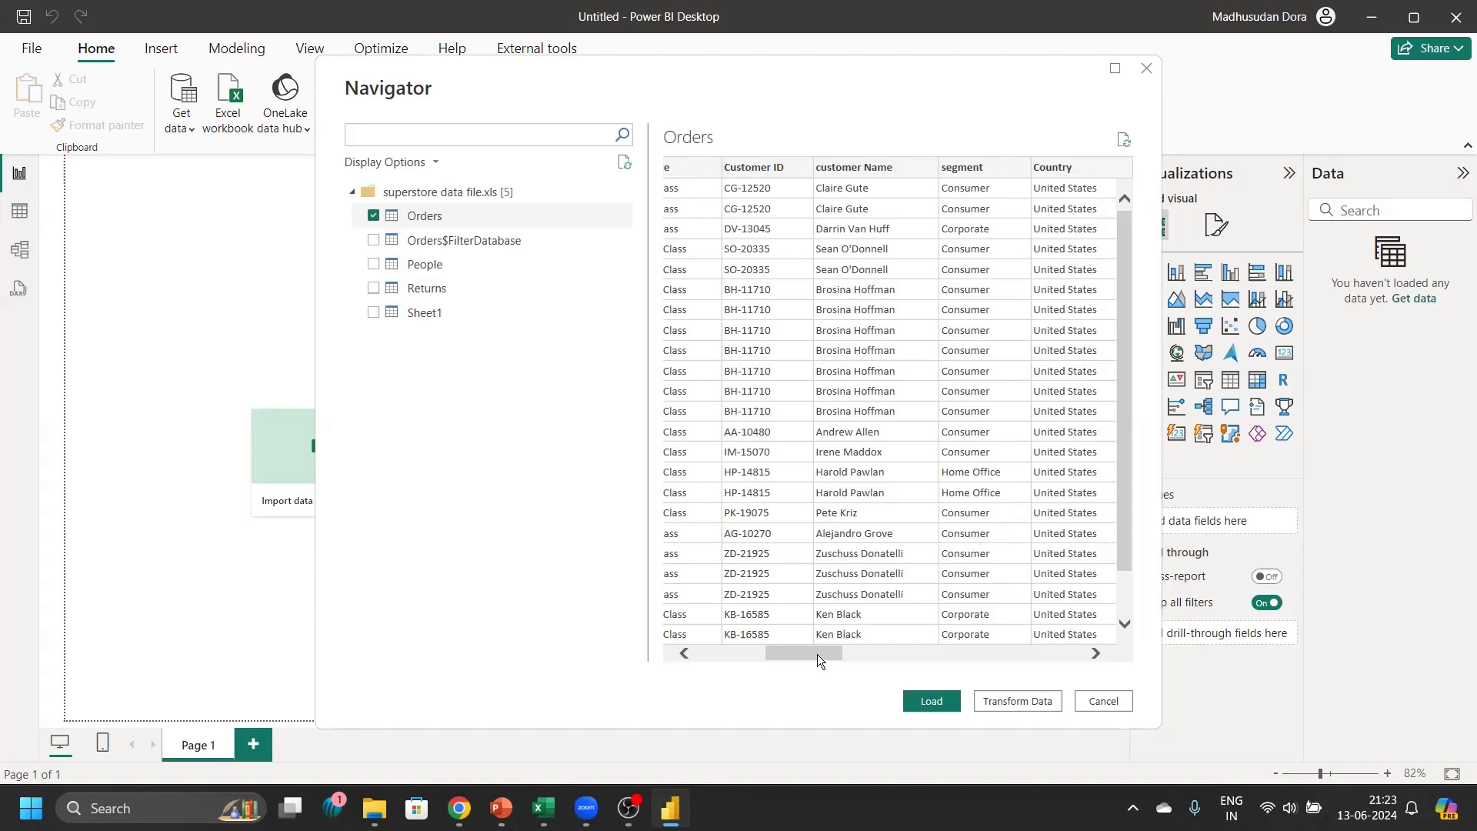
drag(817, 654, 795, 651)
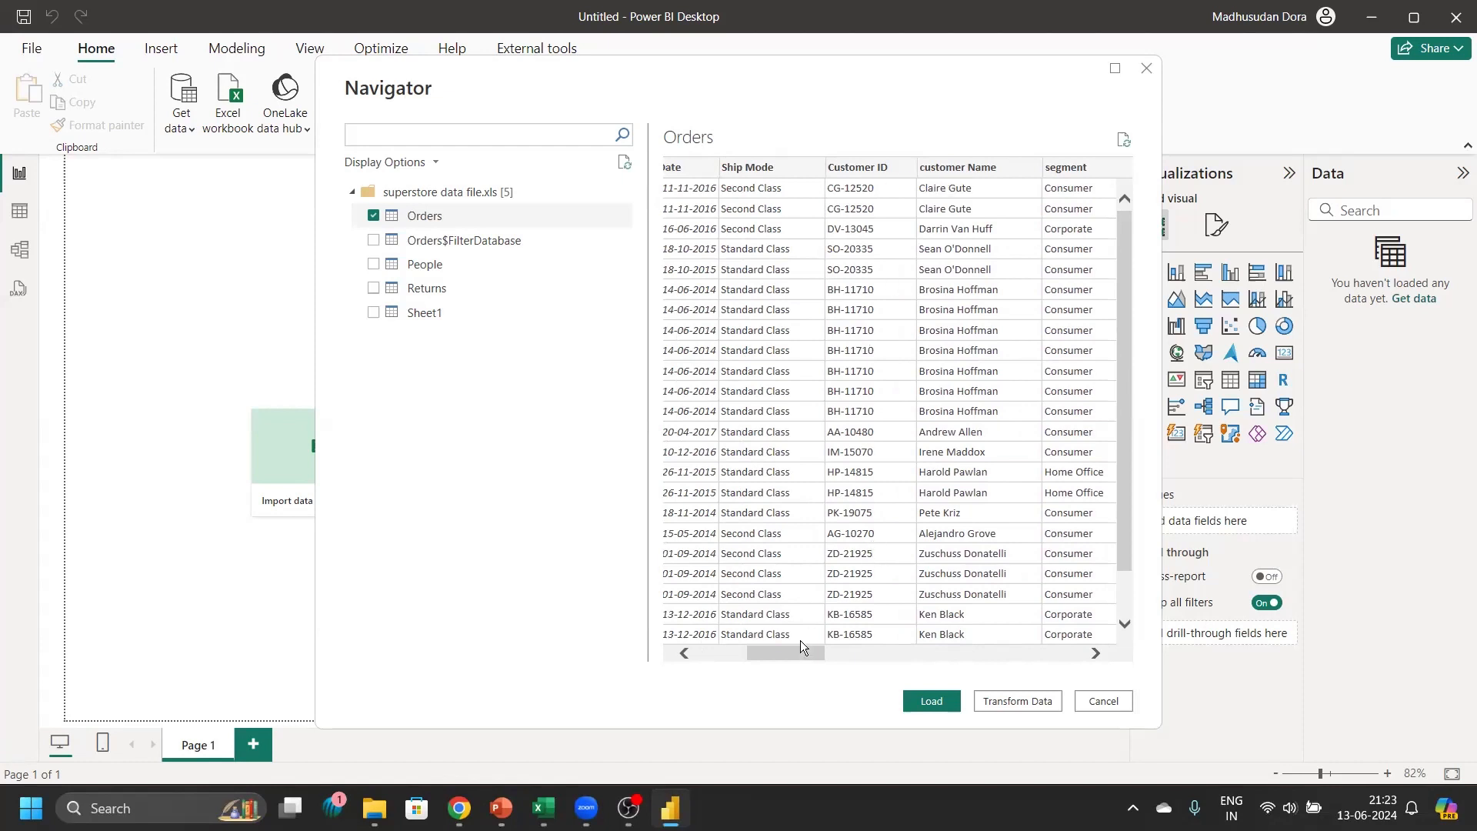
drag(795, 654, 821, 649)
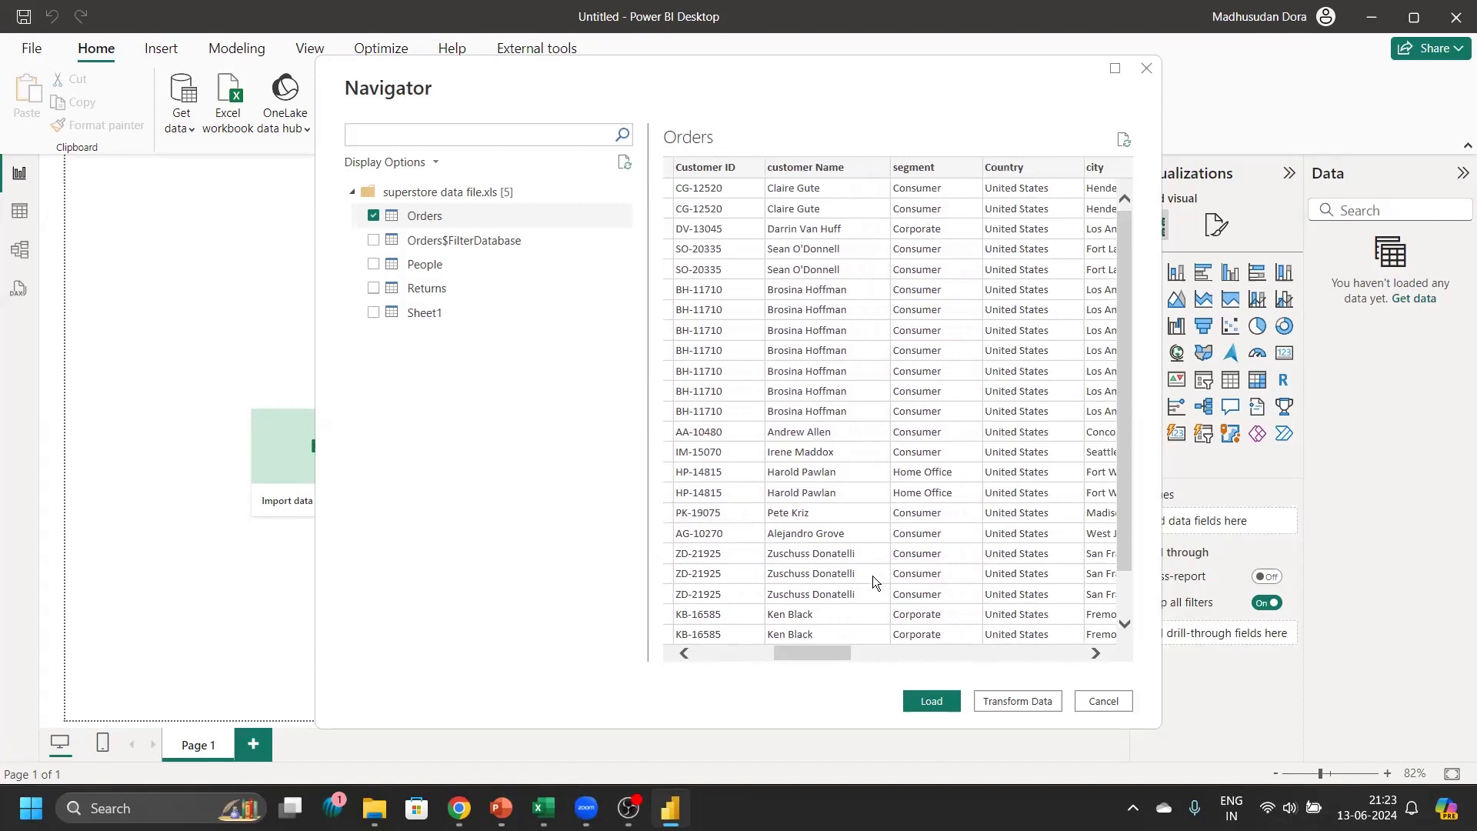
drag(838, 650, 881, 652)
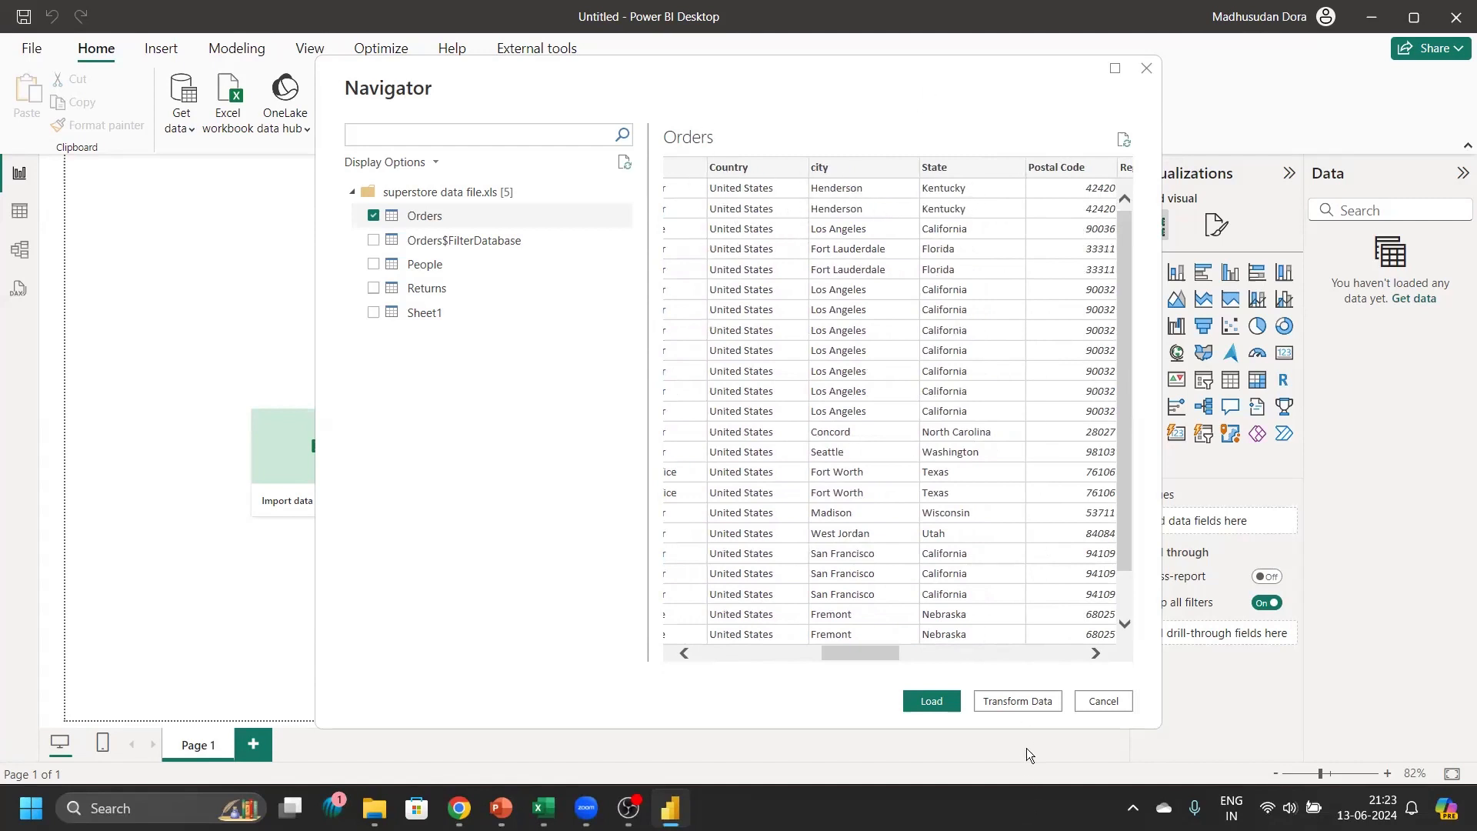
click(1019, 701)
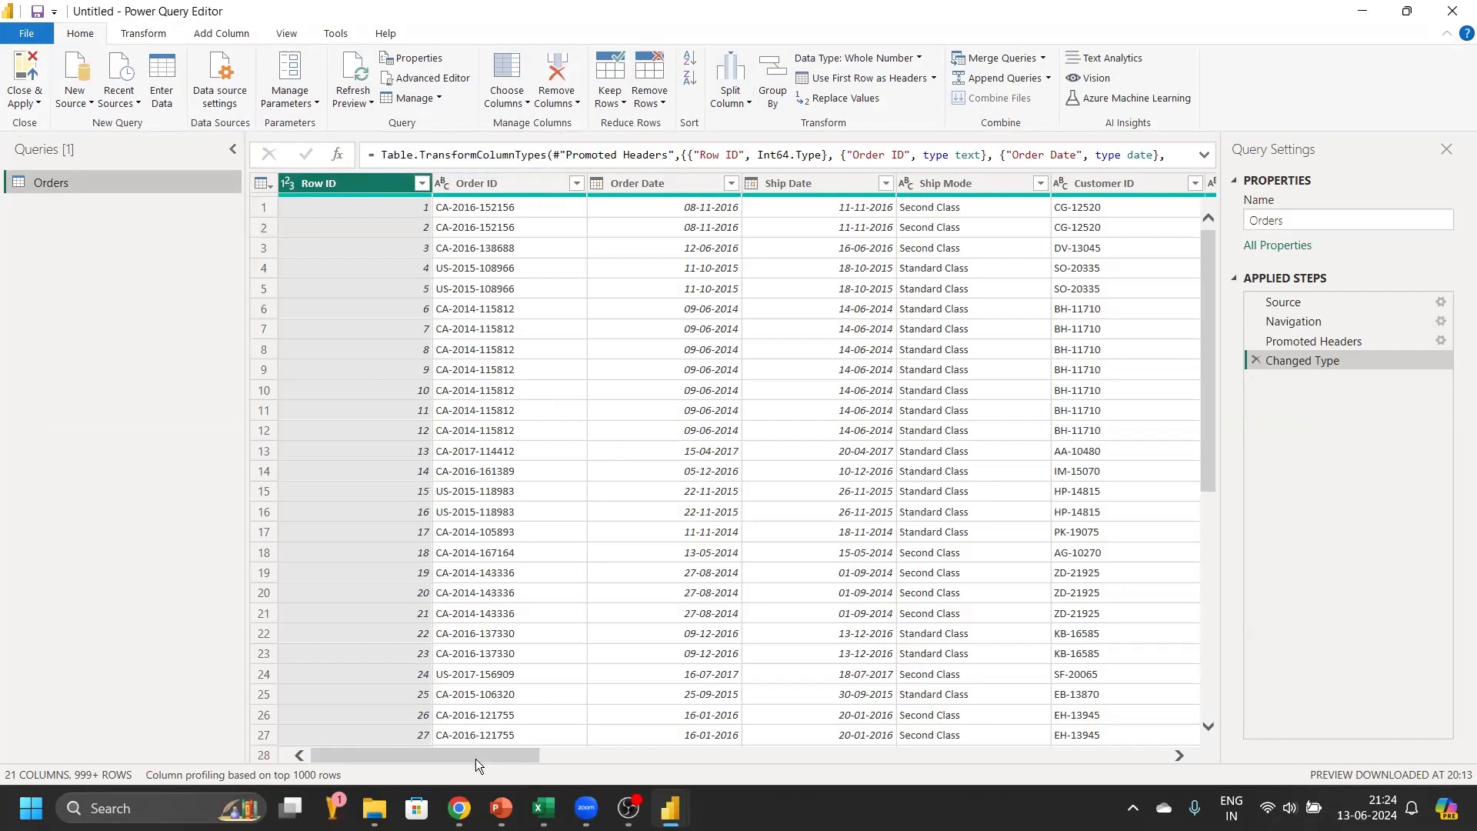
Try renaming the "customer Name" column to "Customer Name", and delete the resulting Renamed Columns step
drag(475, 759, 584, 740)
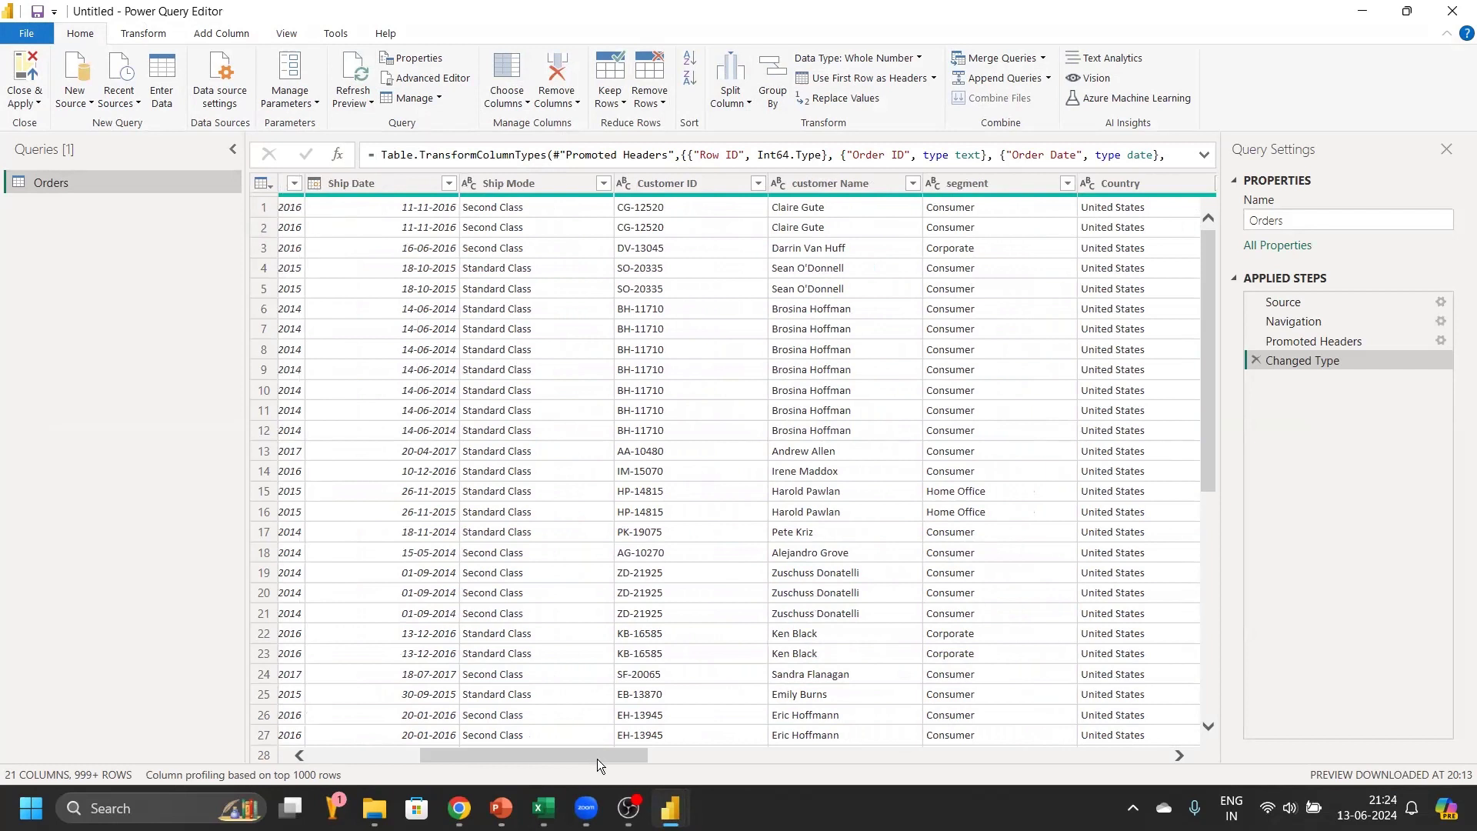
drag(601, 752, 705, 759)
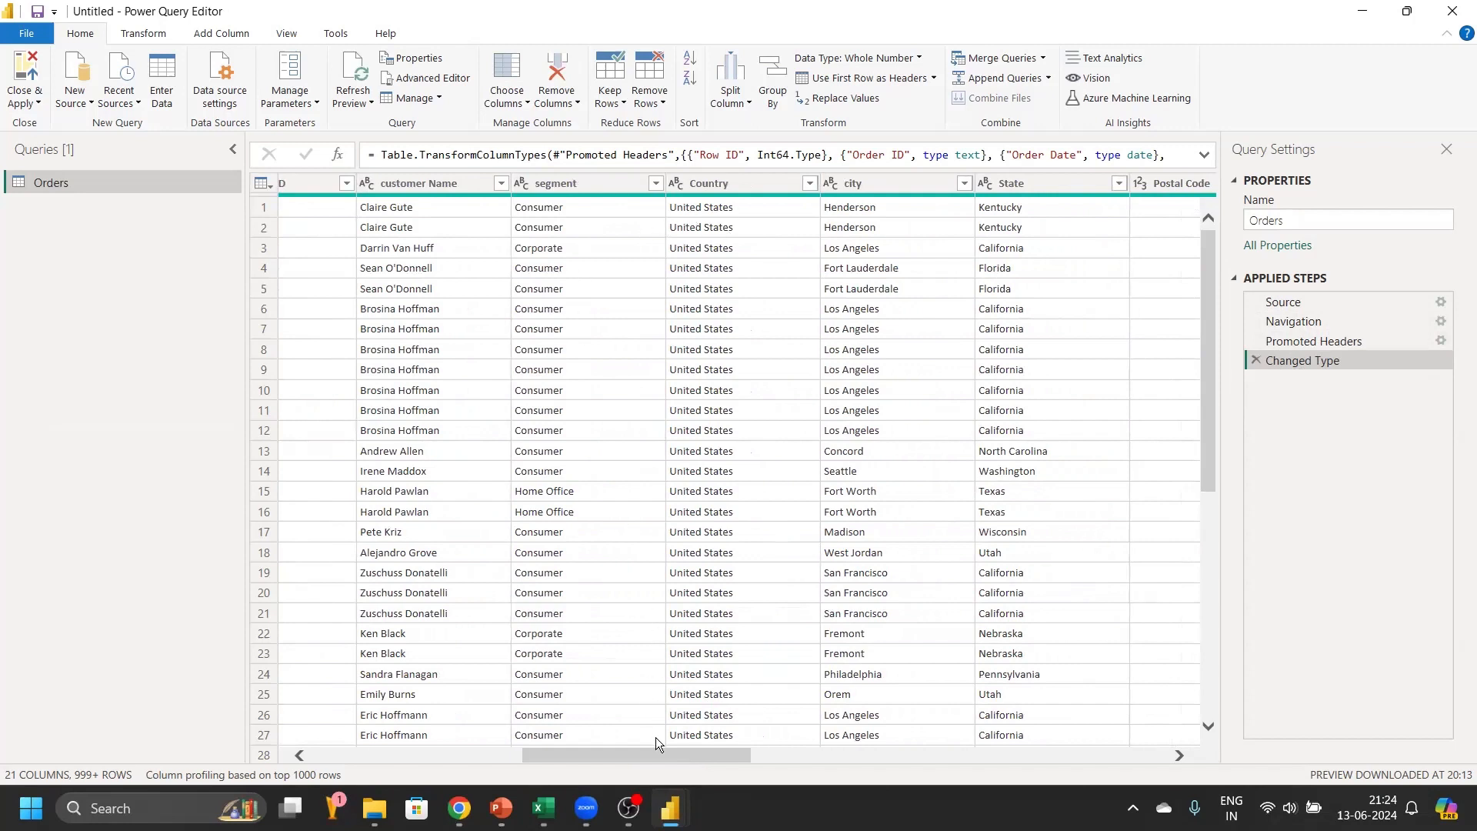
drag(658, 759, 634, 754)
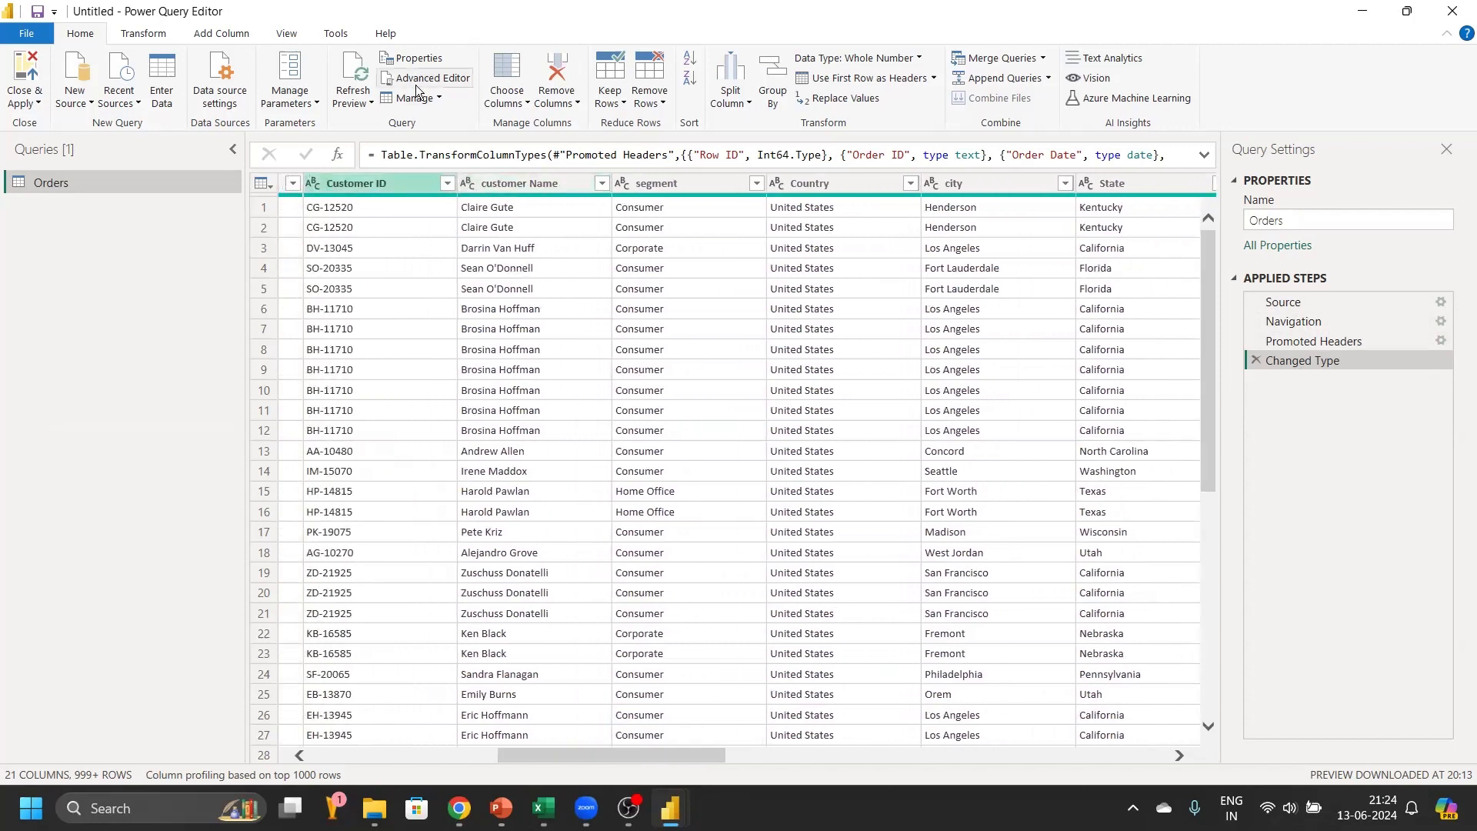
double_click(489, 183)
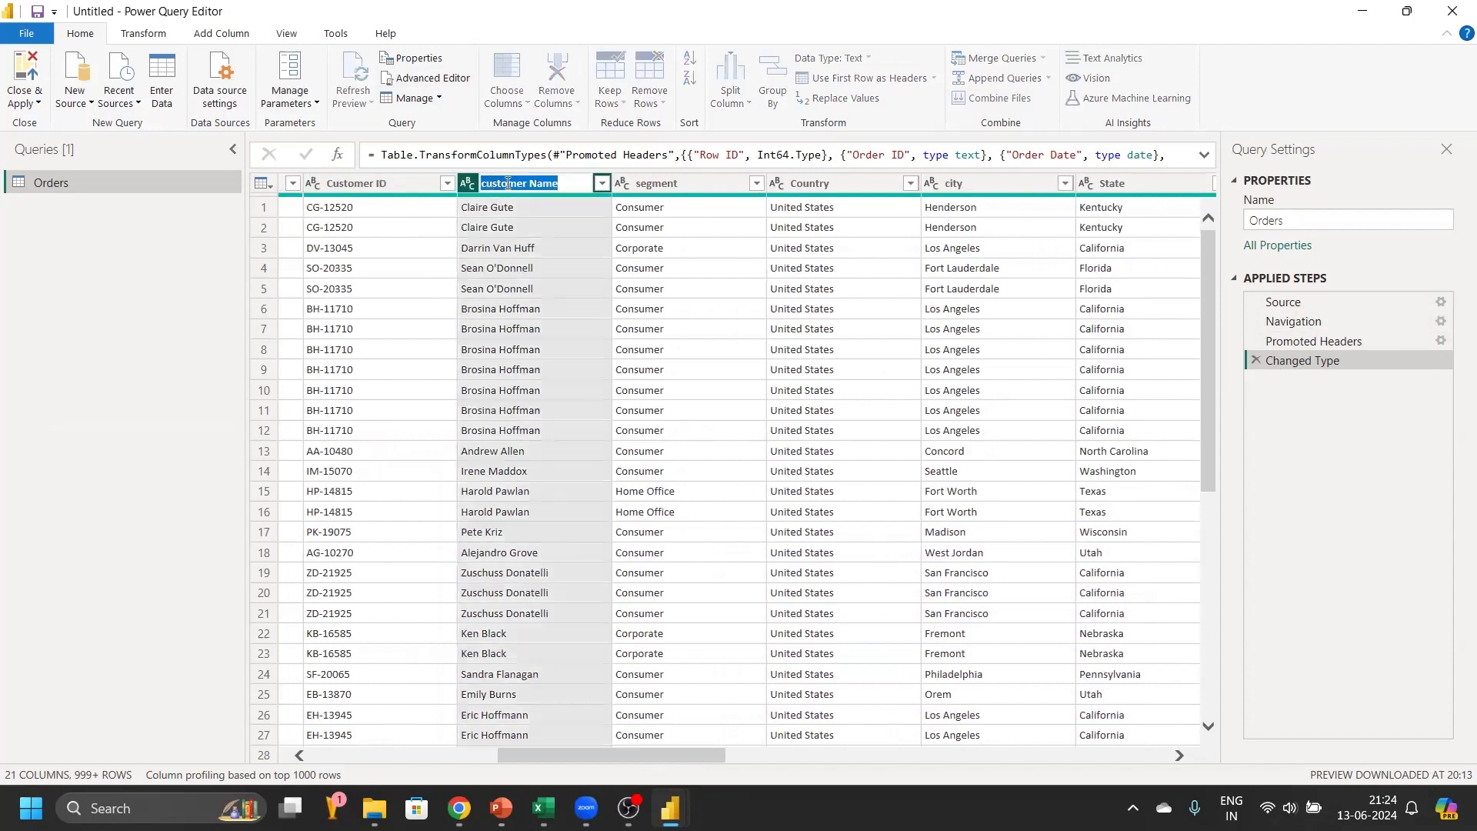
click(484, 183)
key(BackSpace)
text(C)
click(569, 185)
key(Return)
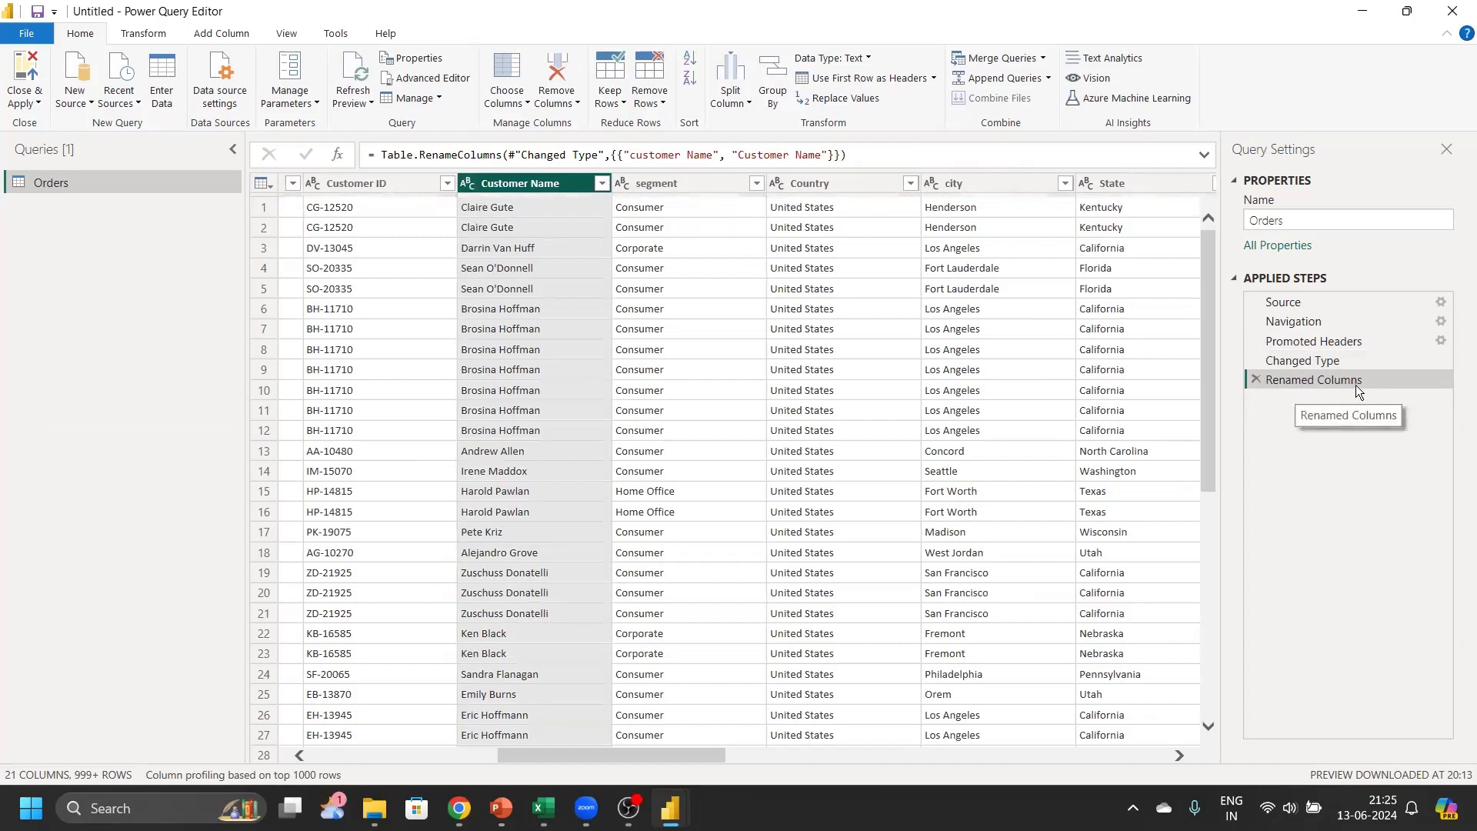
click(1254, 378)
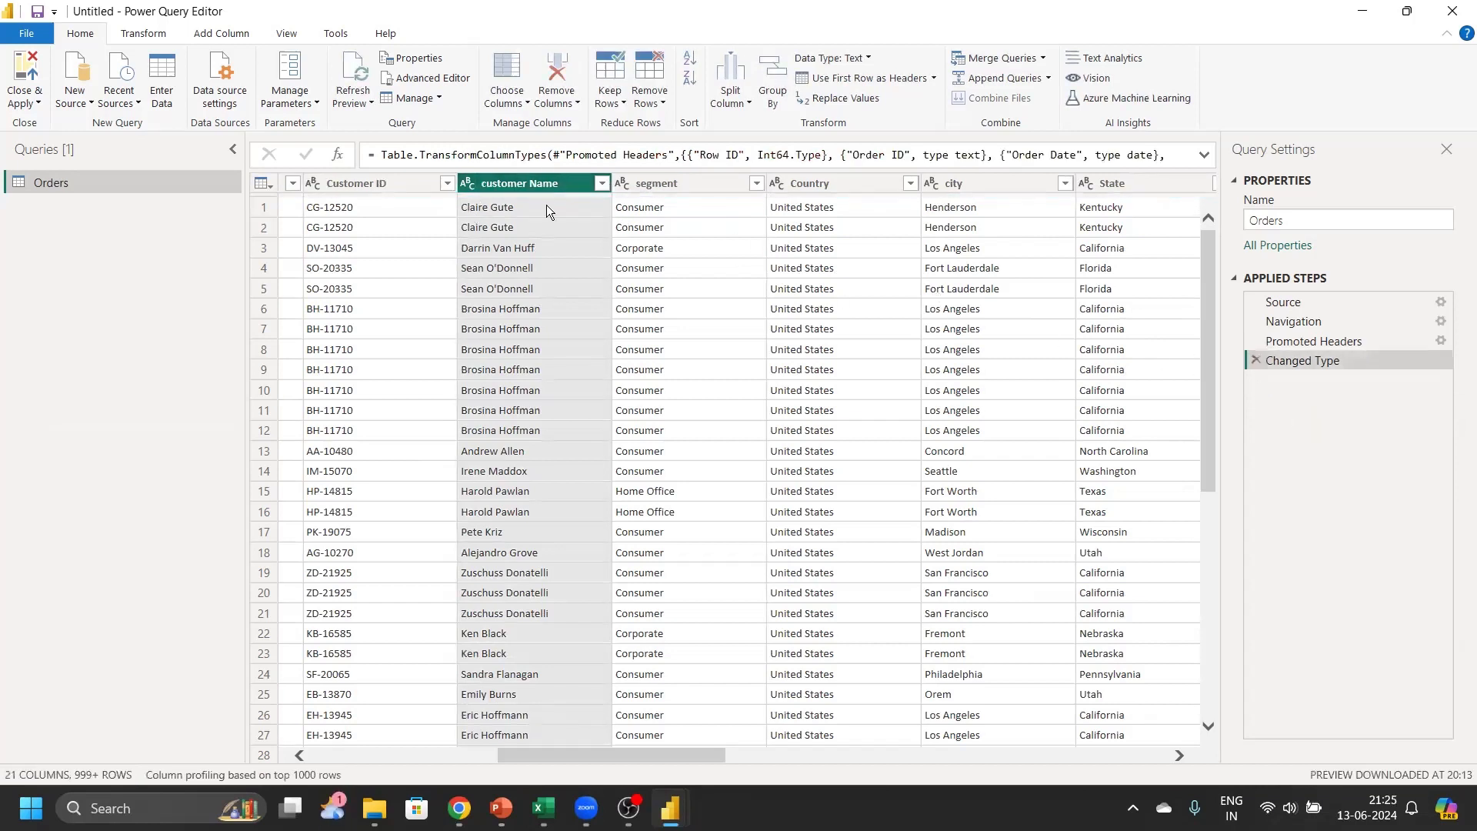
Capitalize the header of the "customer Name" column so that it reads "Customer Name"
double_click(492, 185)
key(Home)
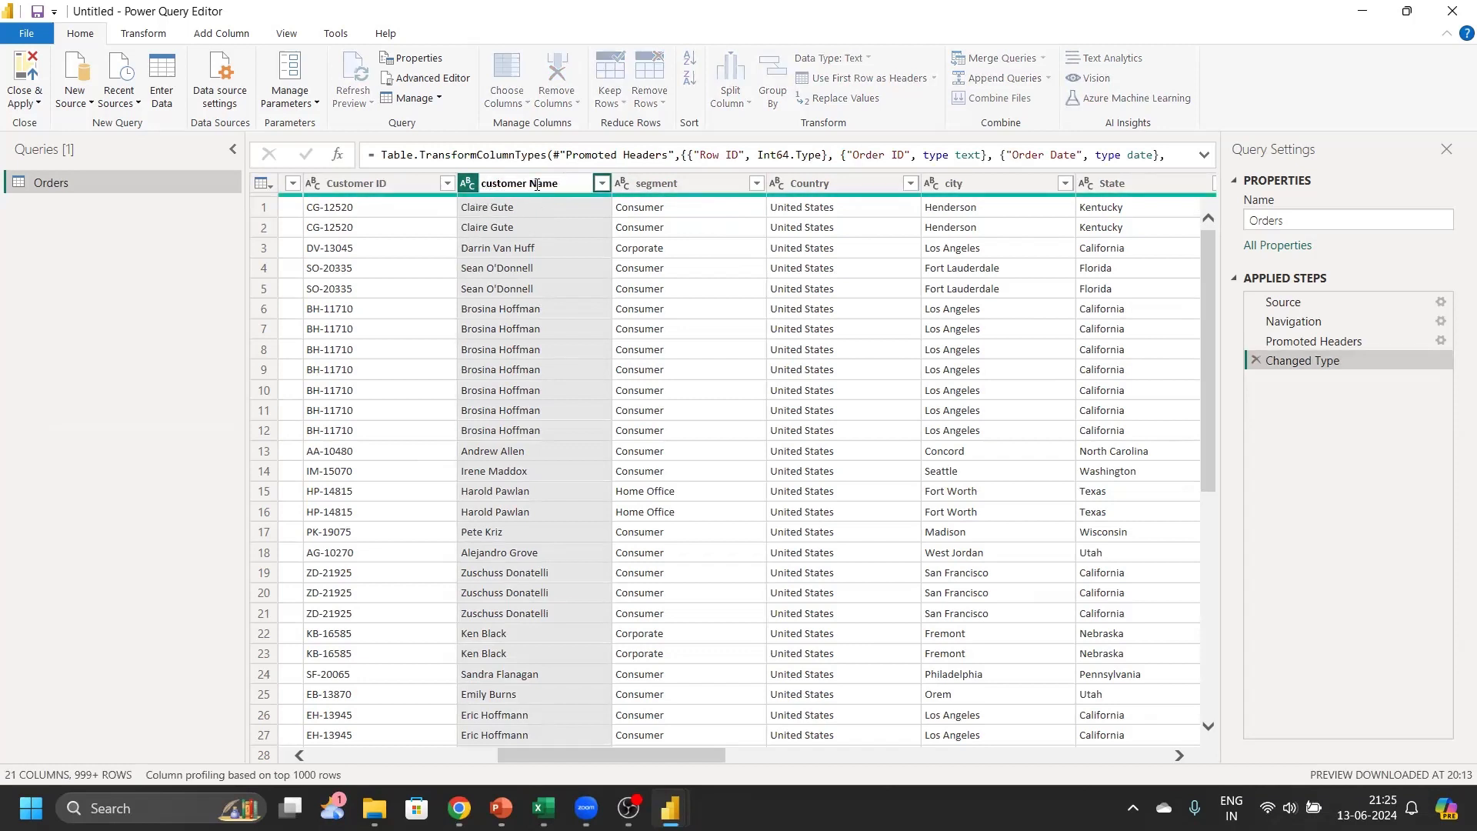
key(Delete)
text(C)
key(Return)
Rename the "segment" column of the Orders query to "Segment"
click(641, 186)
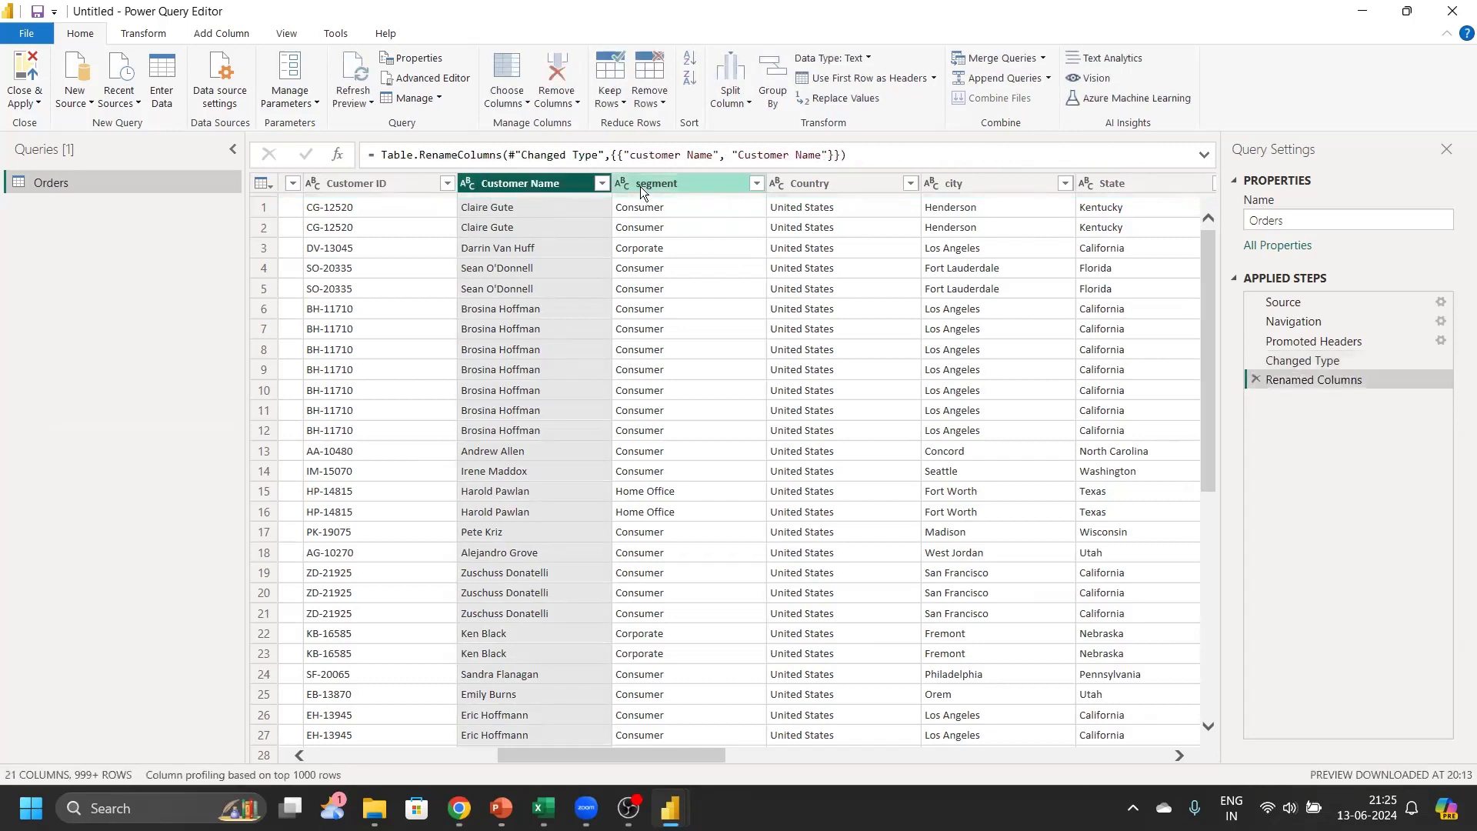
double_click(643, 182)
click(661, 182)
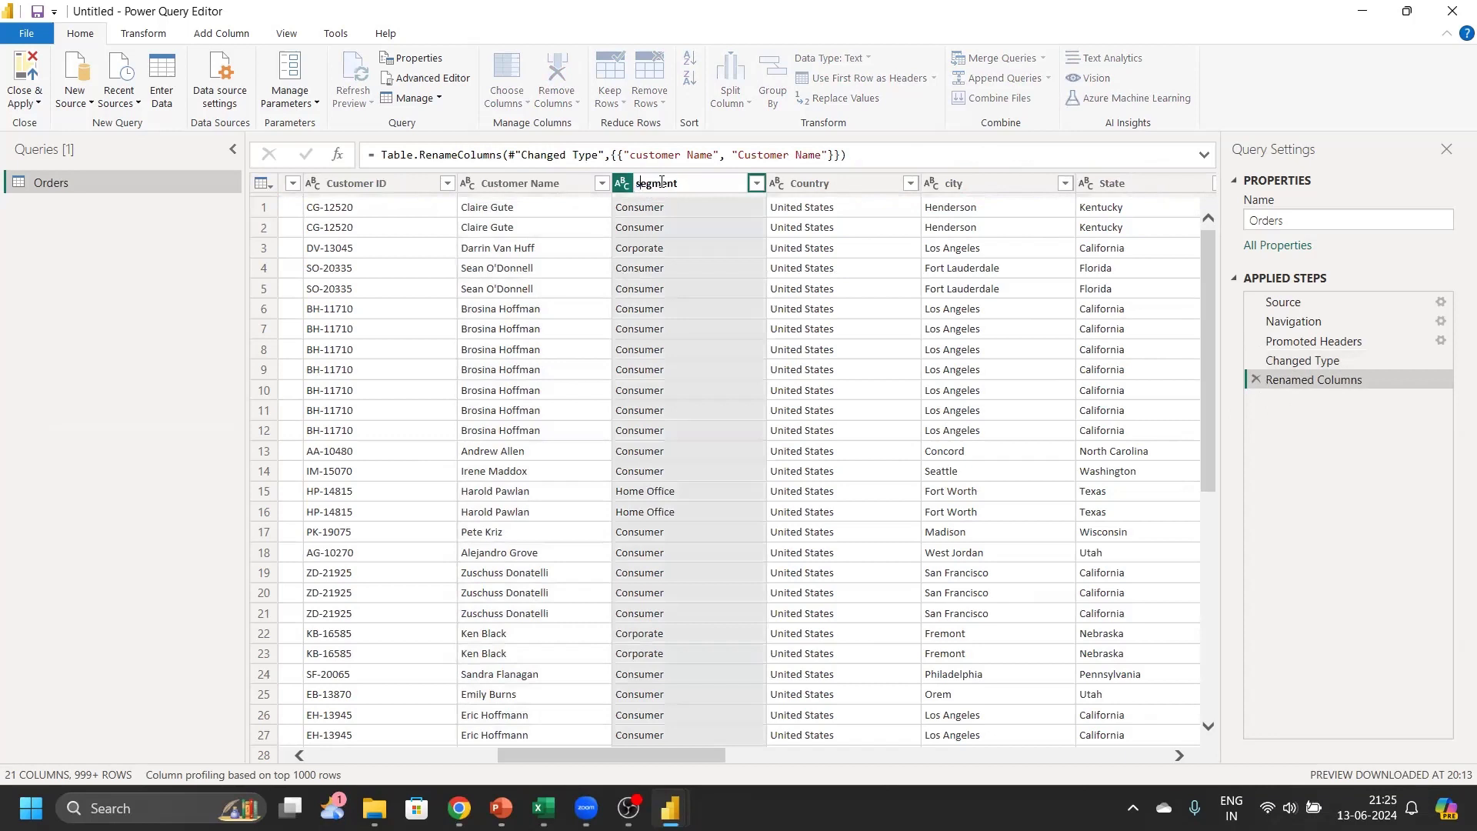
key(BackSpace)
text(S)
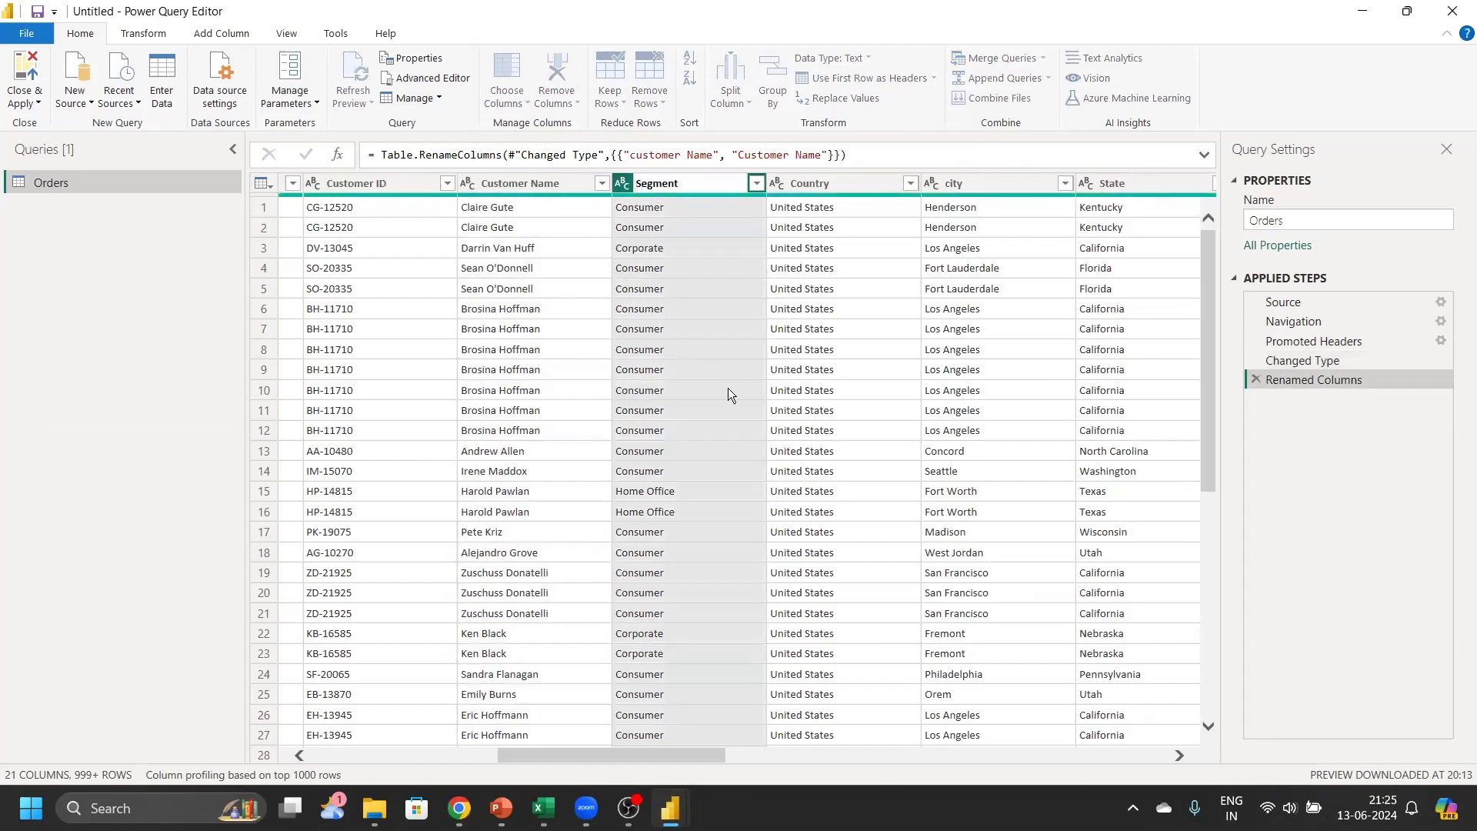
key(Return)
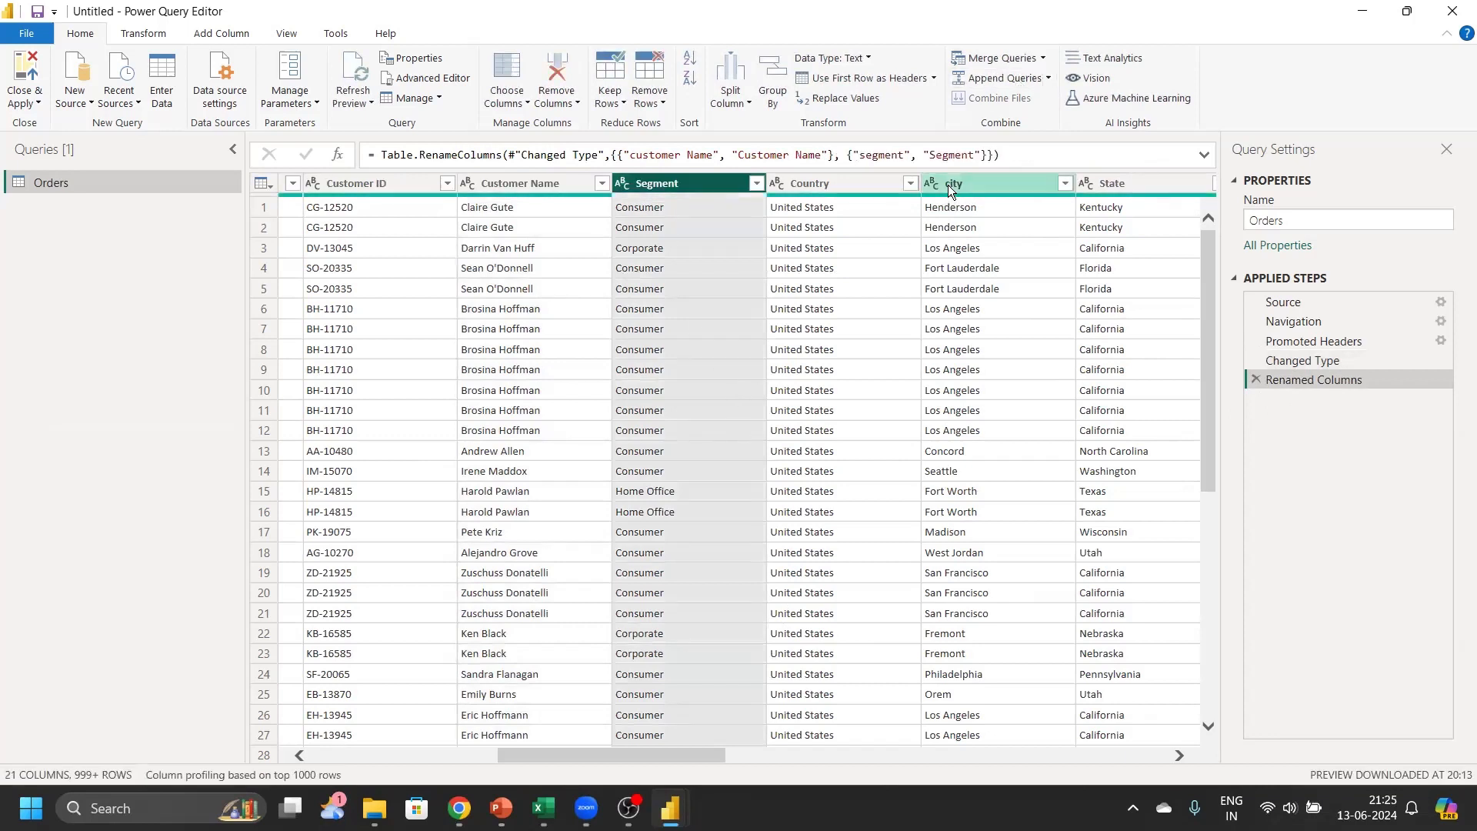
Rename the "city" column of the Orders query to "City"
click(947, 184)
double_click(953, 183)
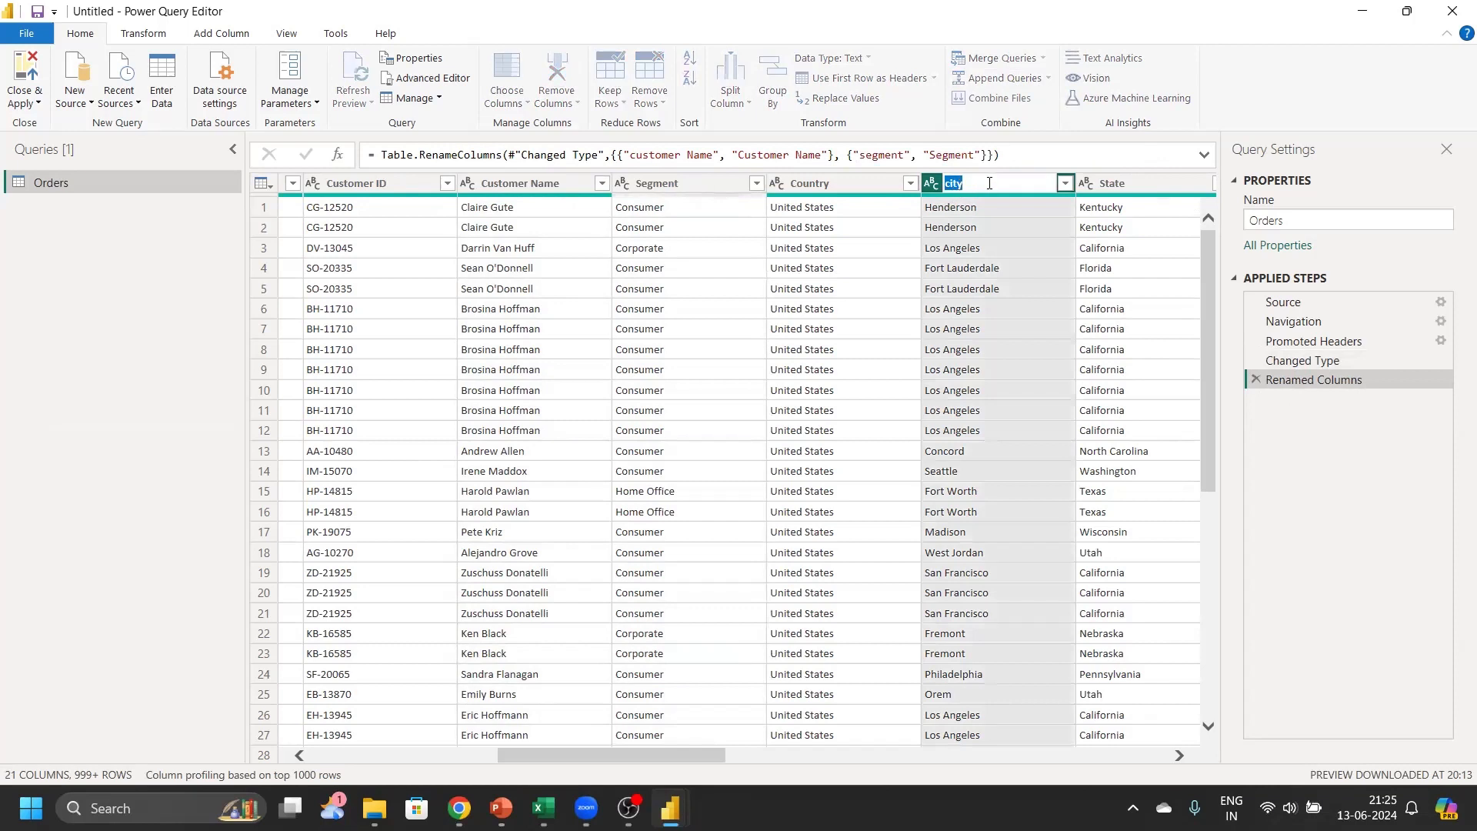
key(Home)
key(Delete)
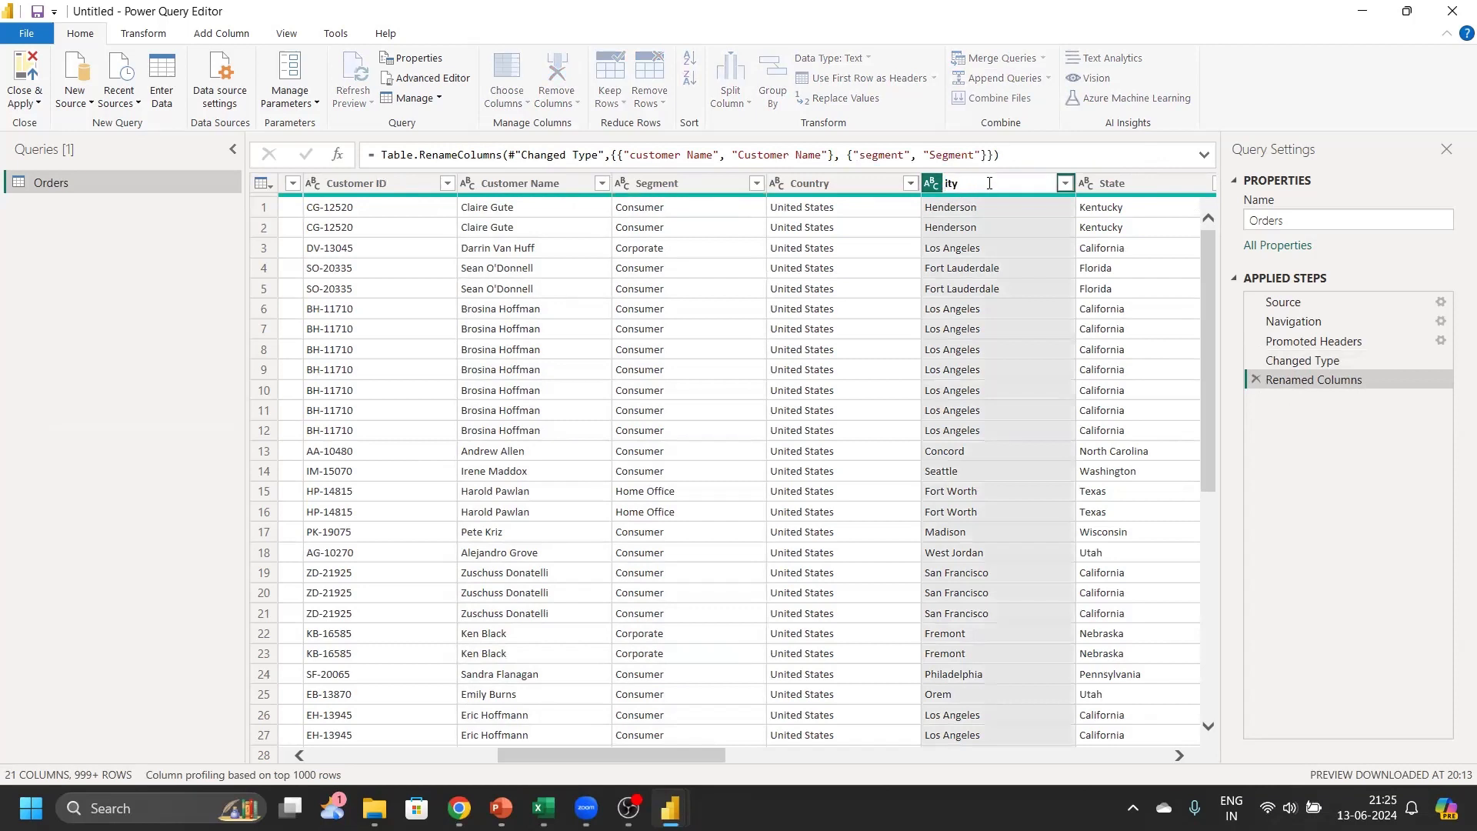
text(C)
key(Return)
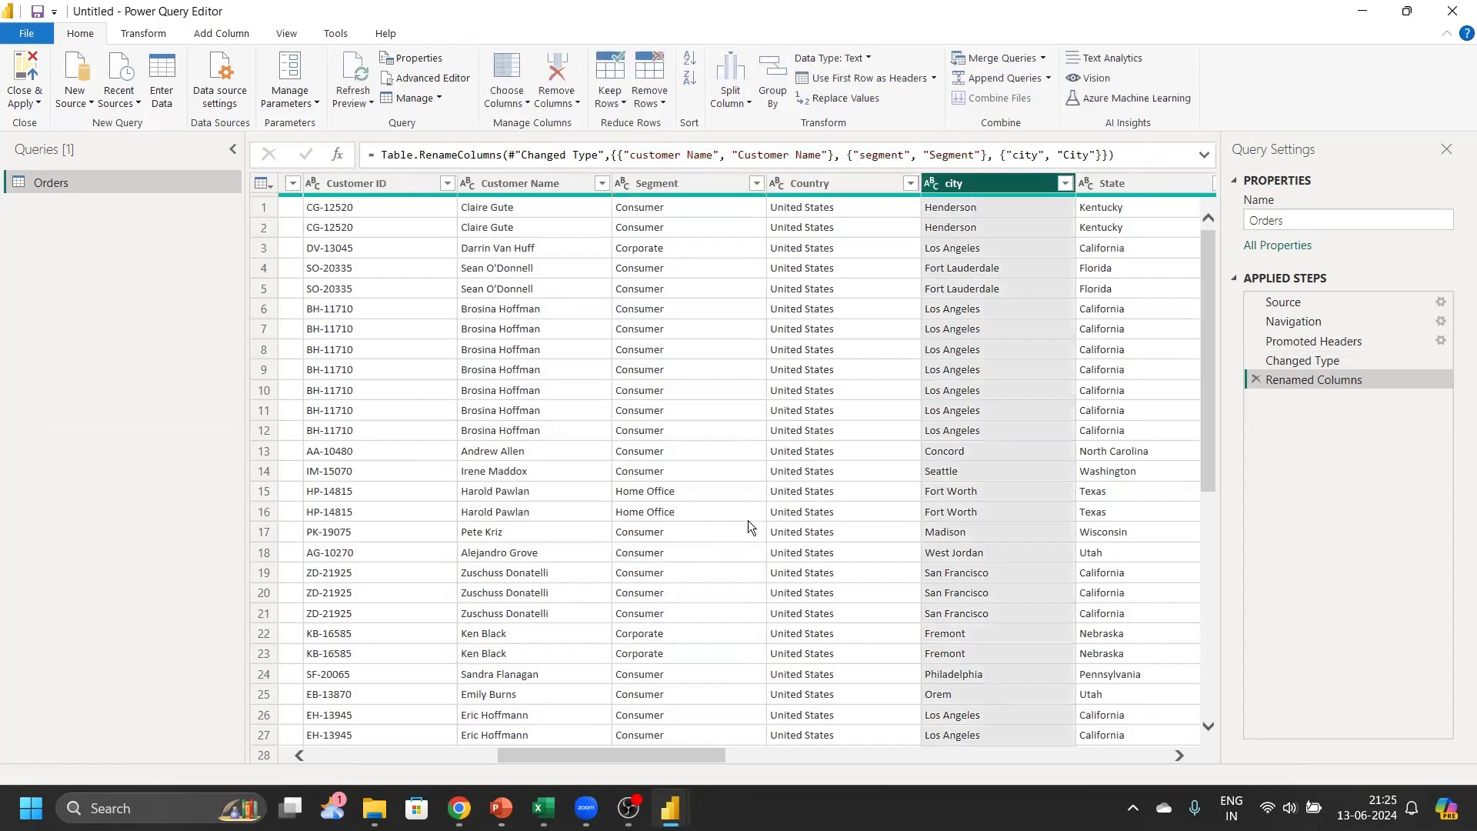
Rename the "product Name" column of the Orders query to "Product Name"
drag(709, 756, 981, 689)
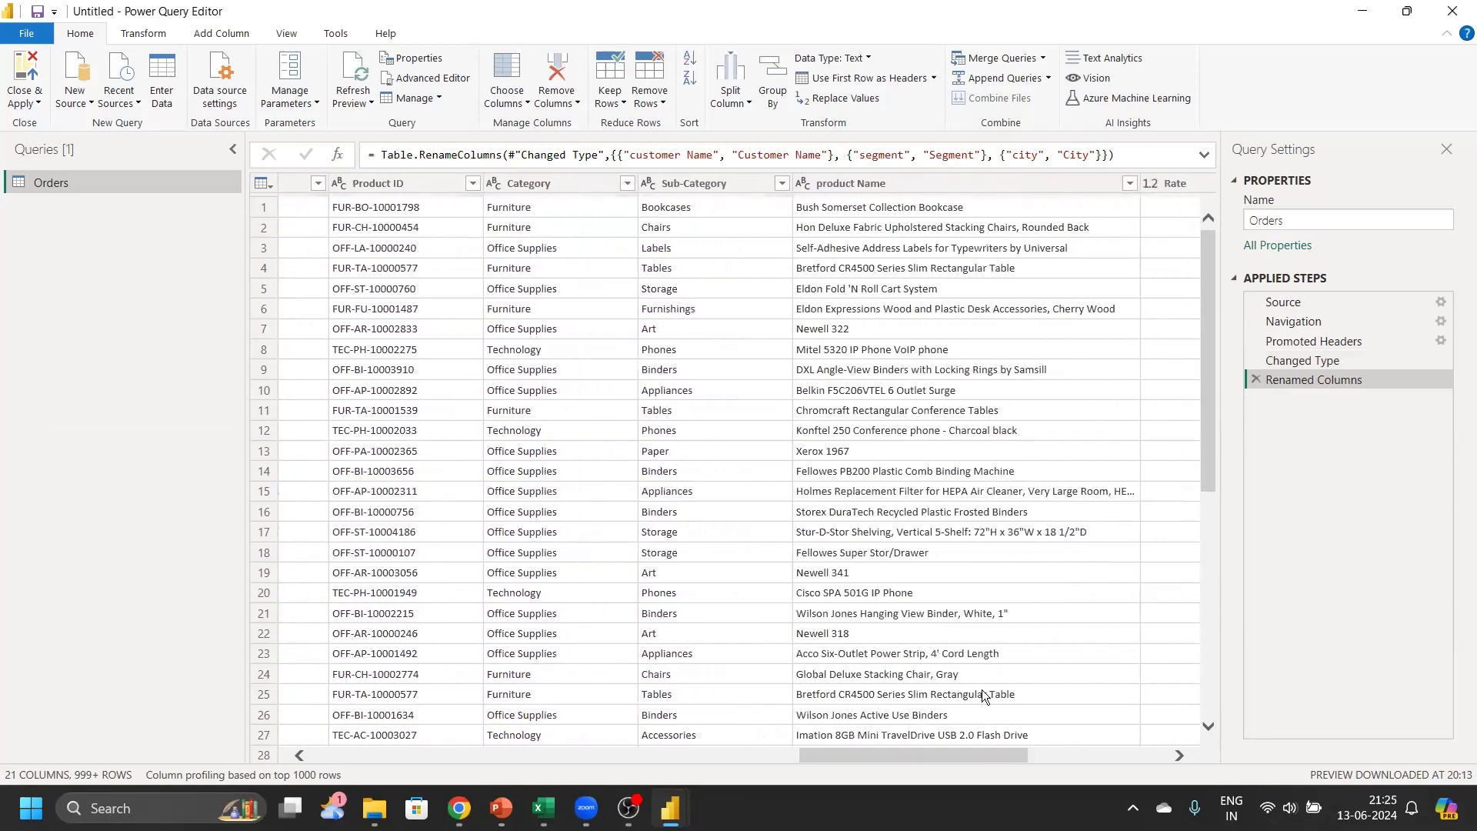
double_click(819, 183)
click(822, 184)
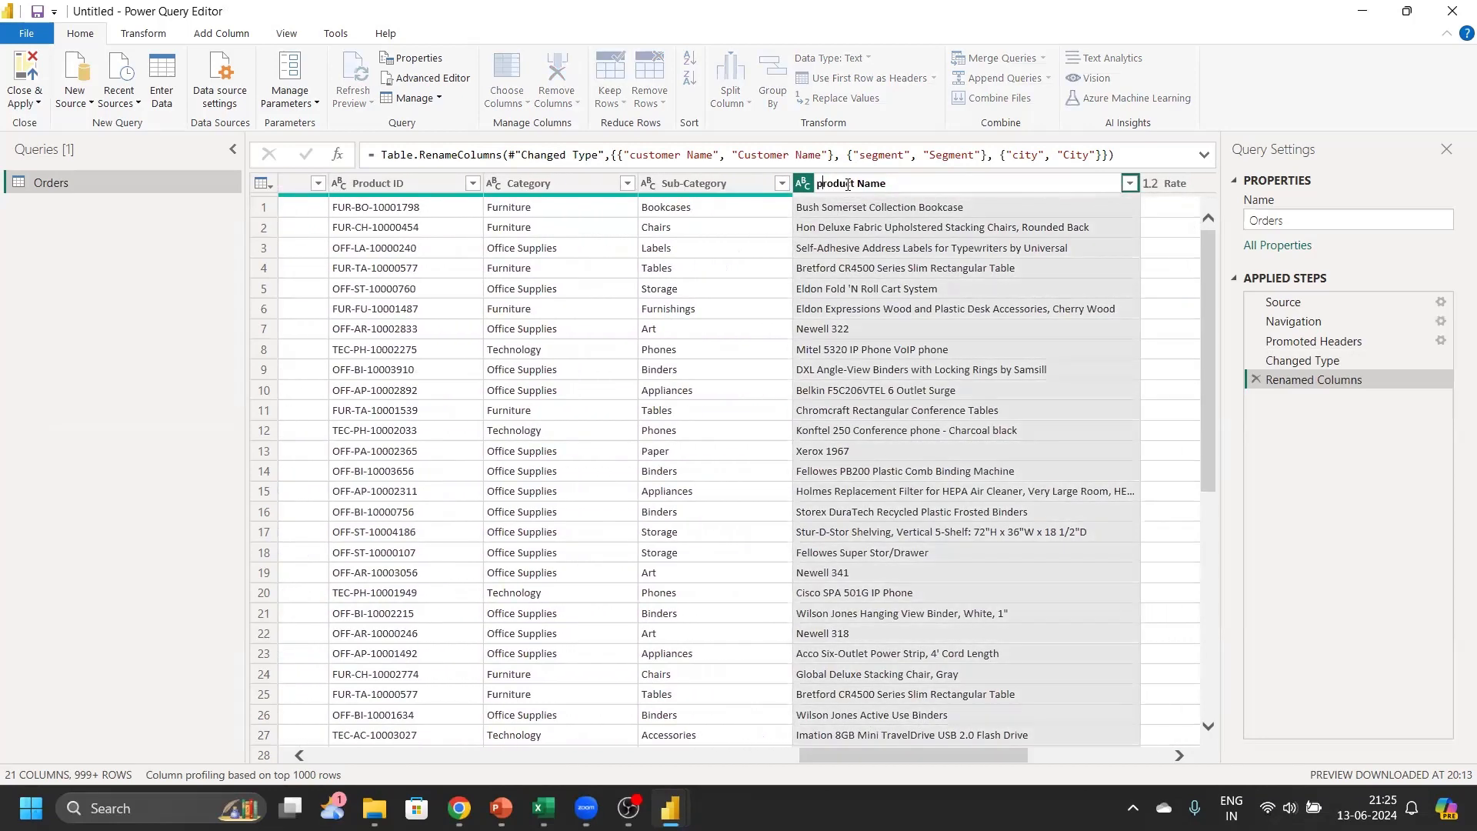
key(BackSpace)
text(P)
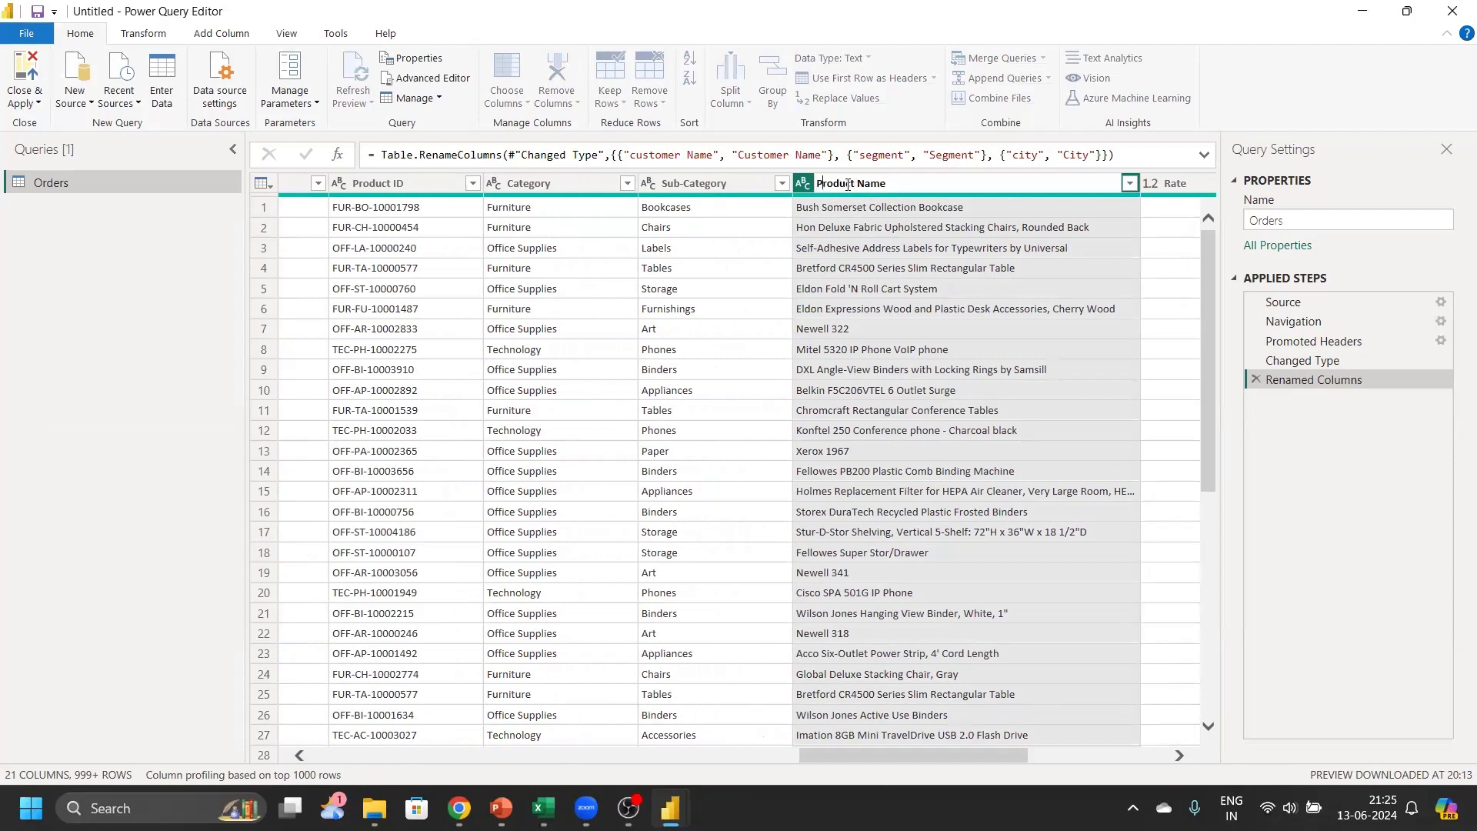
key(Return)
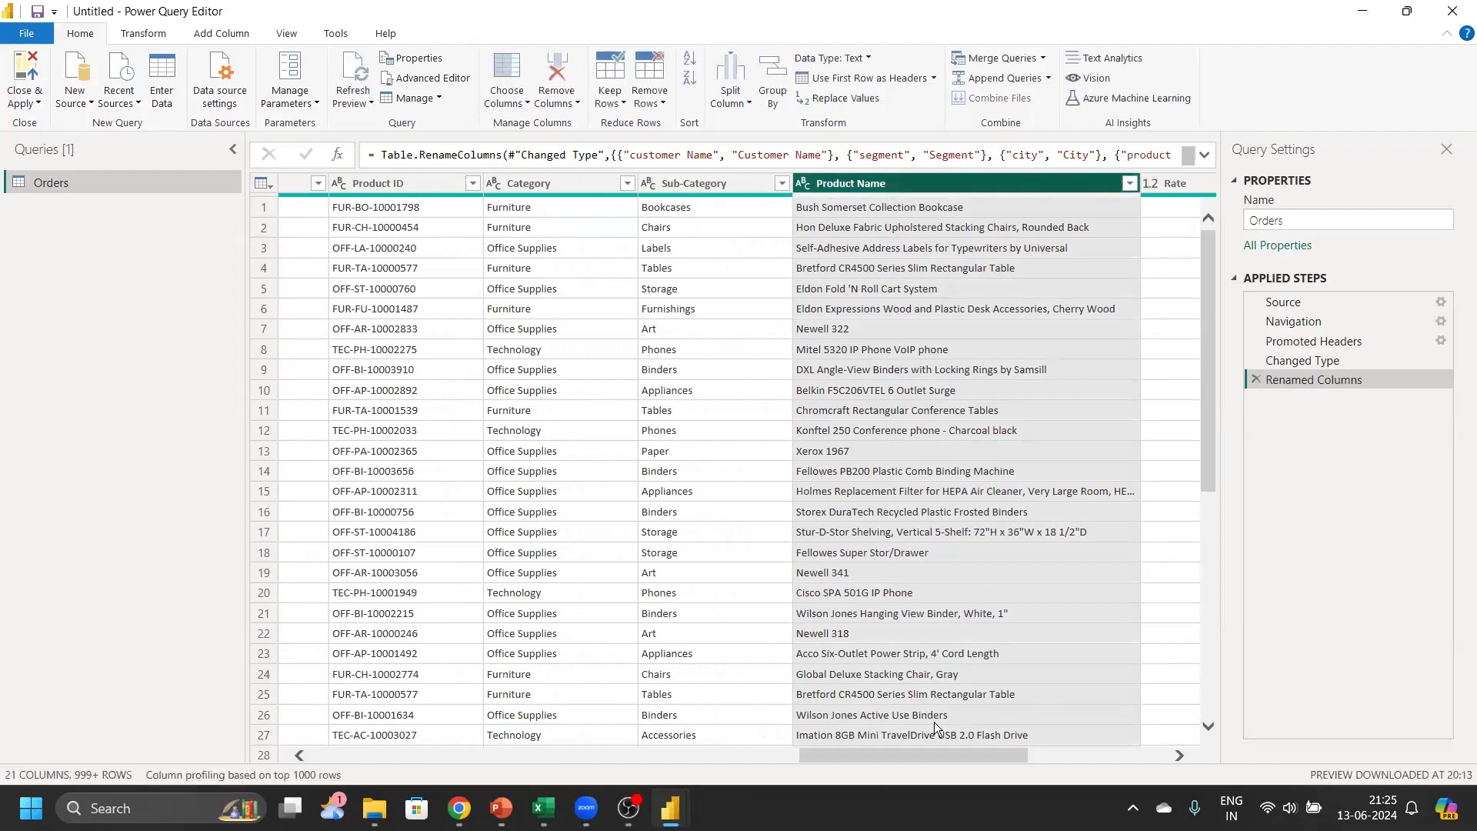
Start a custom column in the Orders query and name it "Total Sales"
drag(983, 755, 1188, 690)
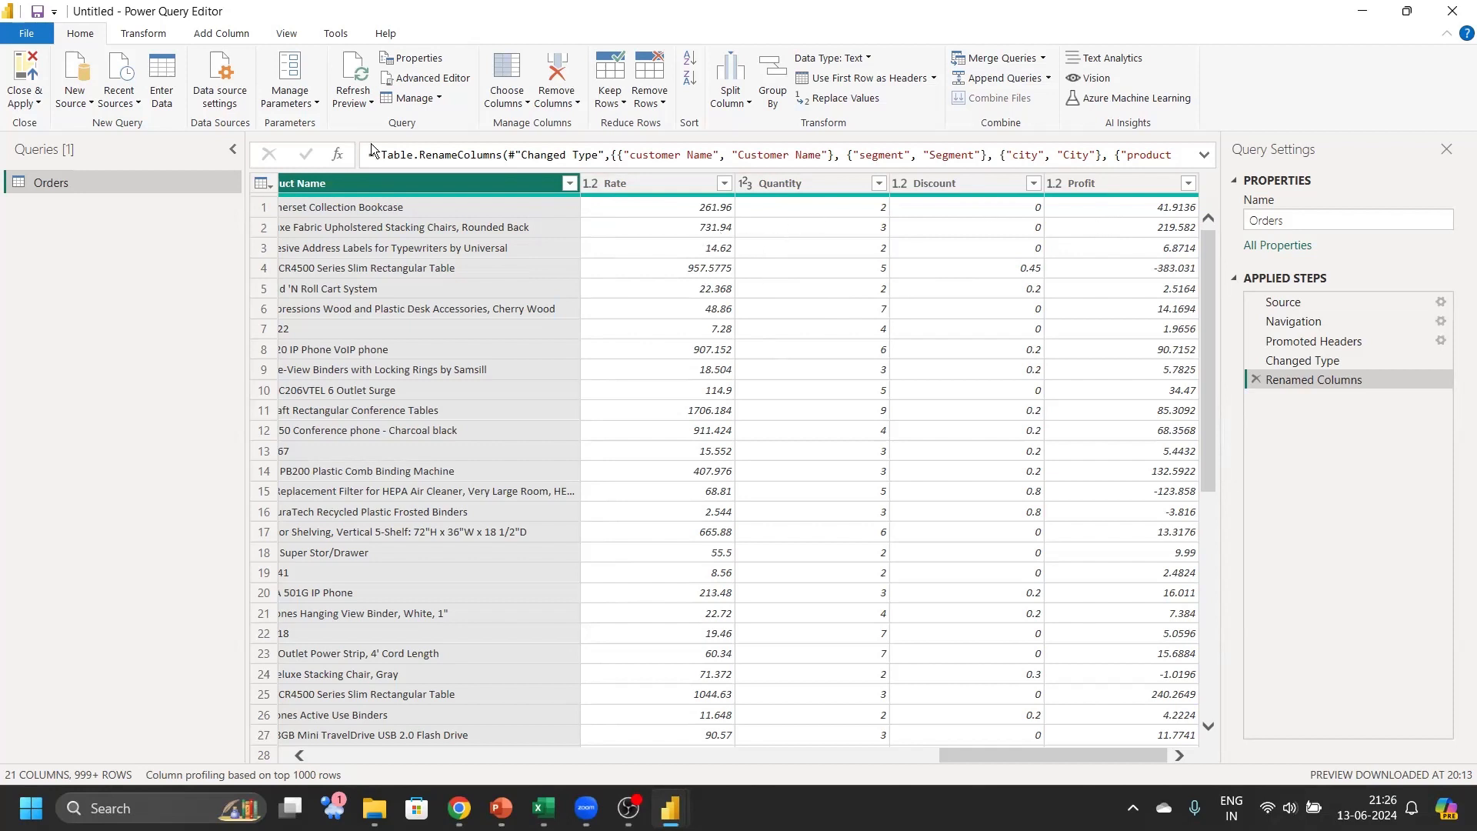
click(665, 187)
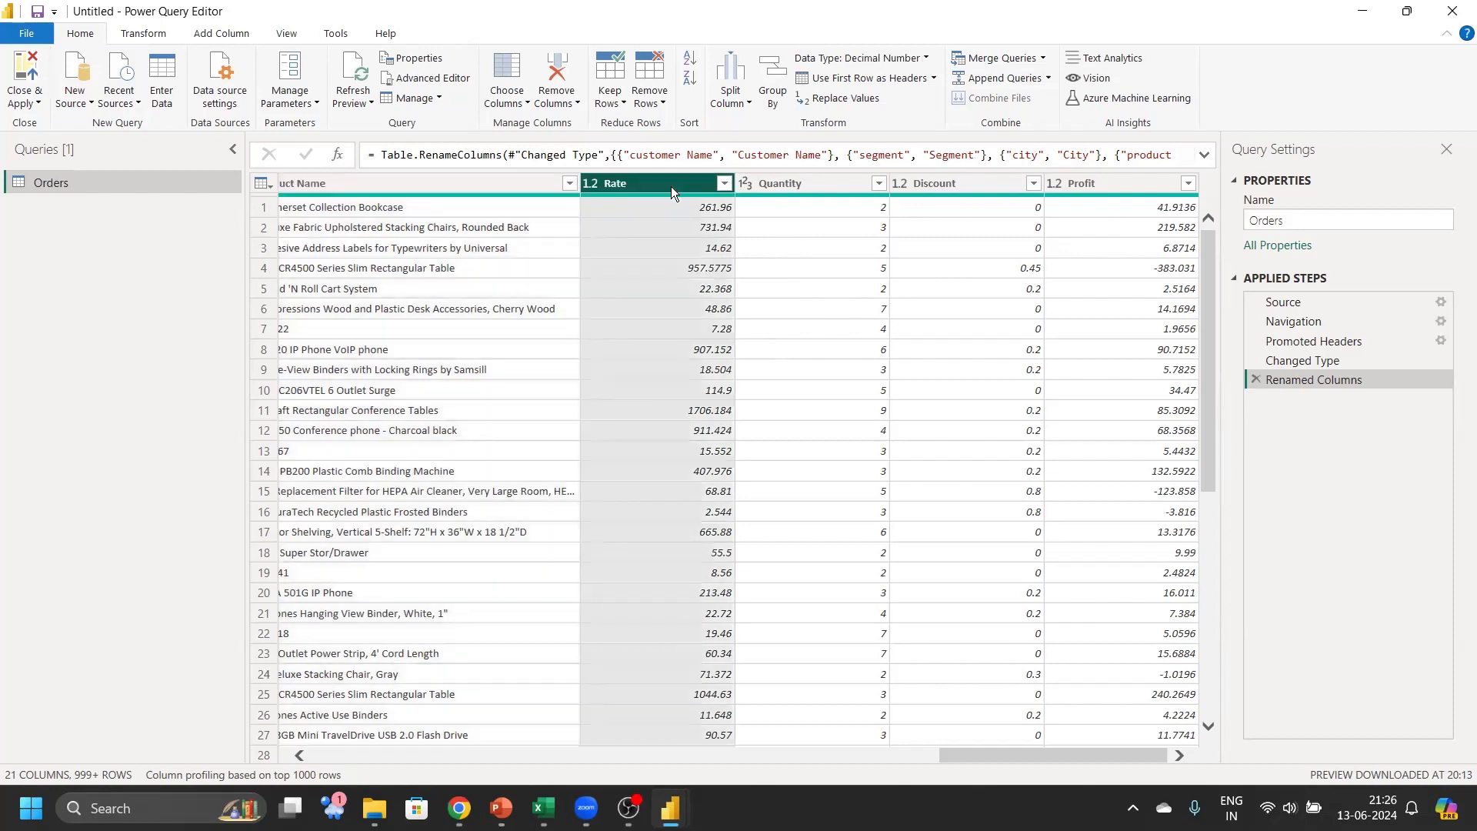
click(810, 187)
click(660, 186)
click(149, 37)
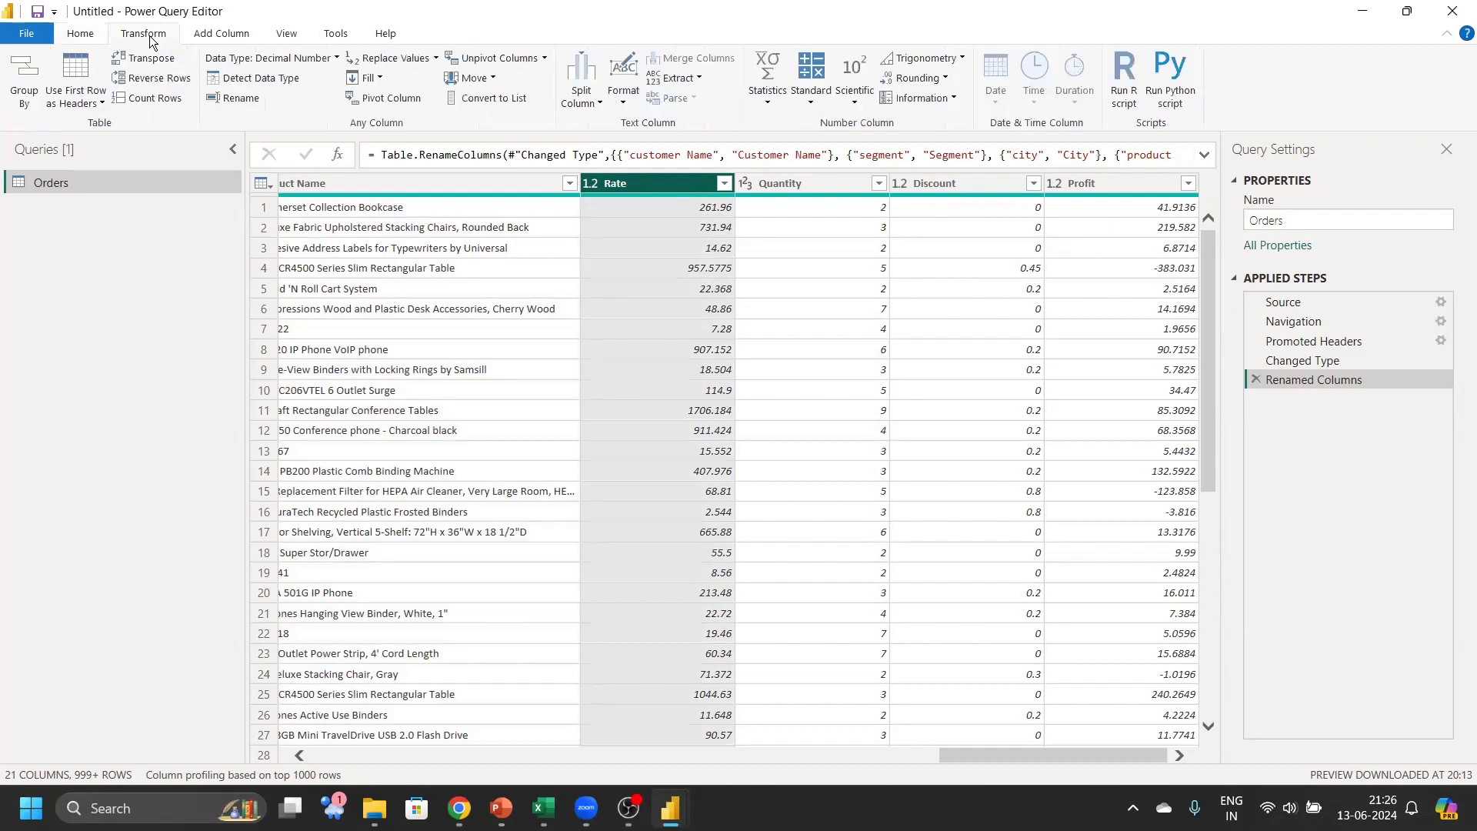
click(221, 34)
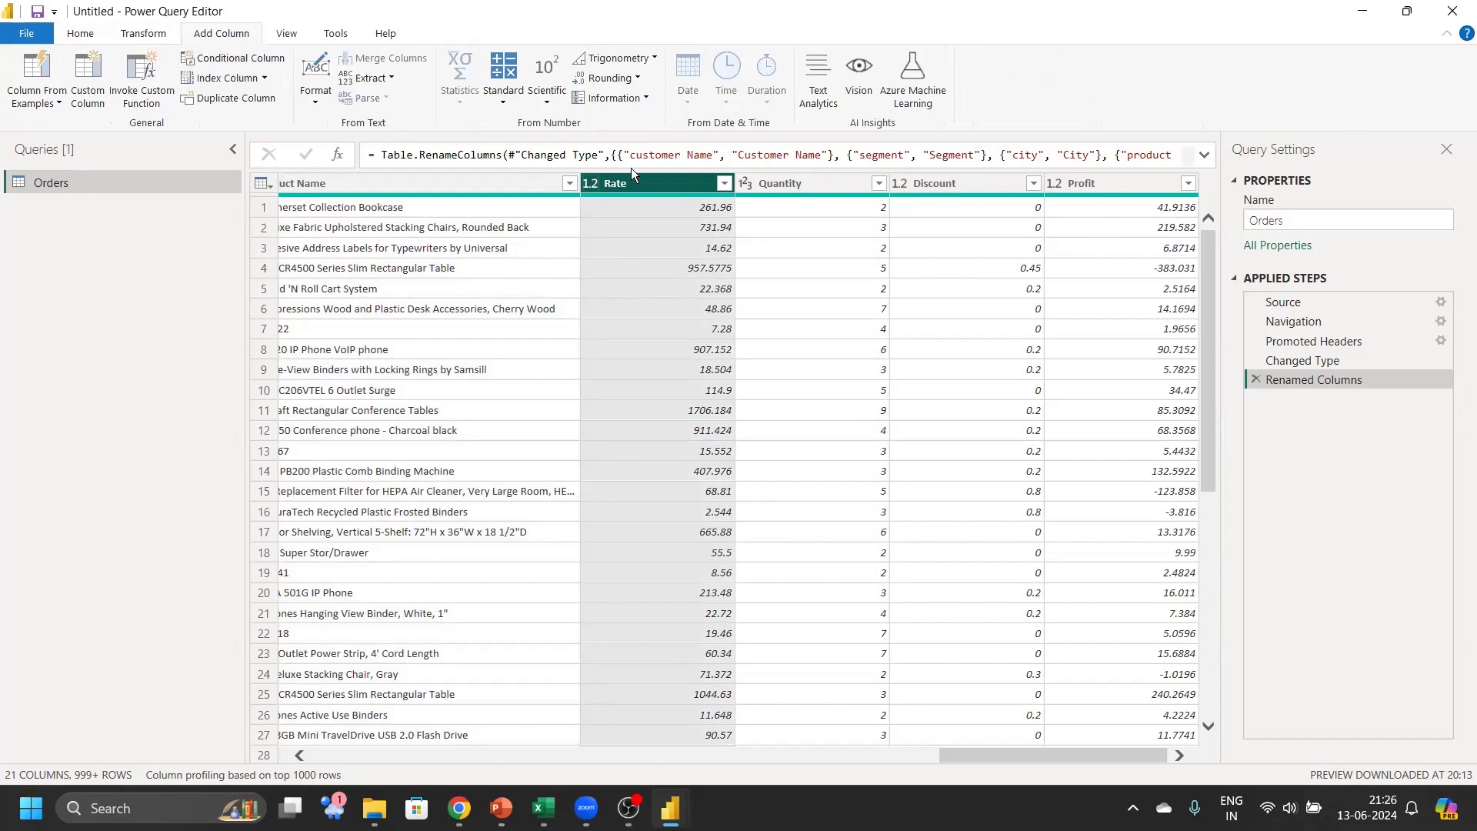
click(87, 93)
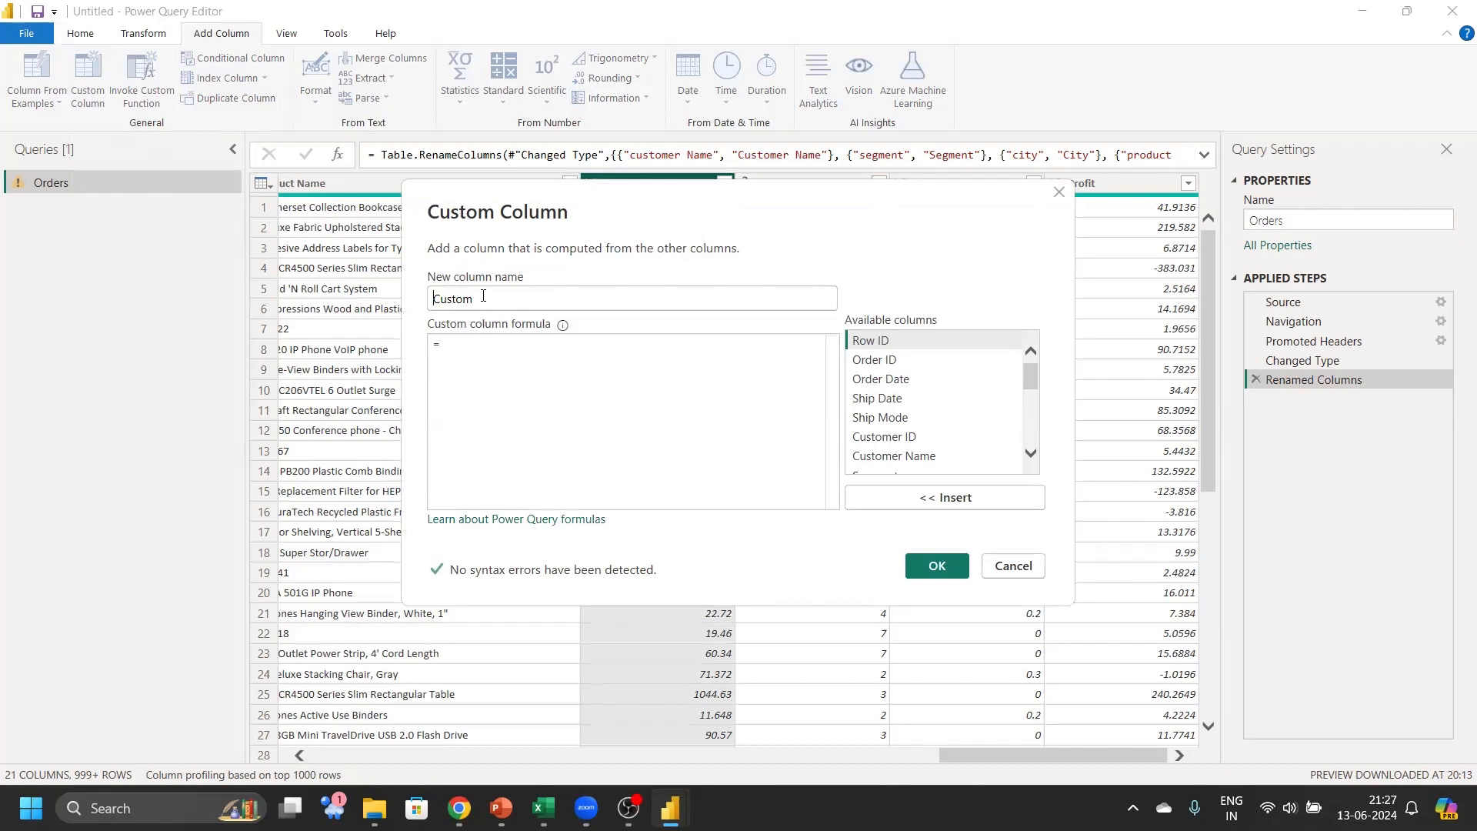
drag(486, 301, 377, 302)
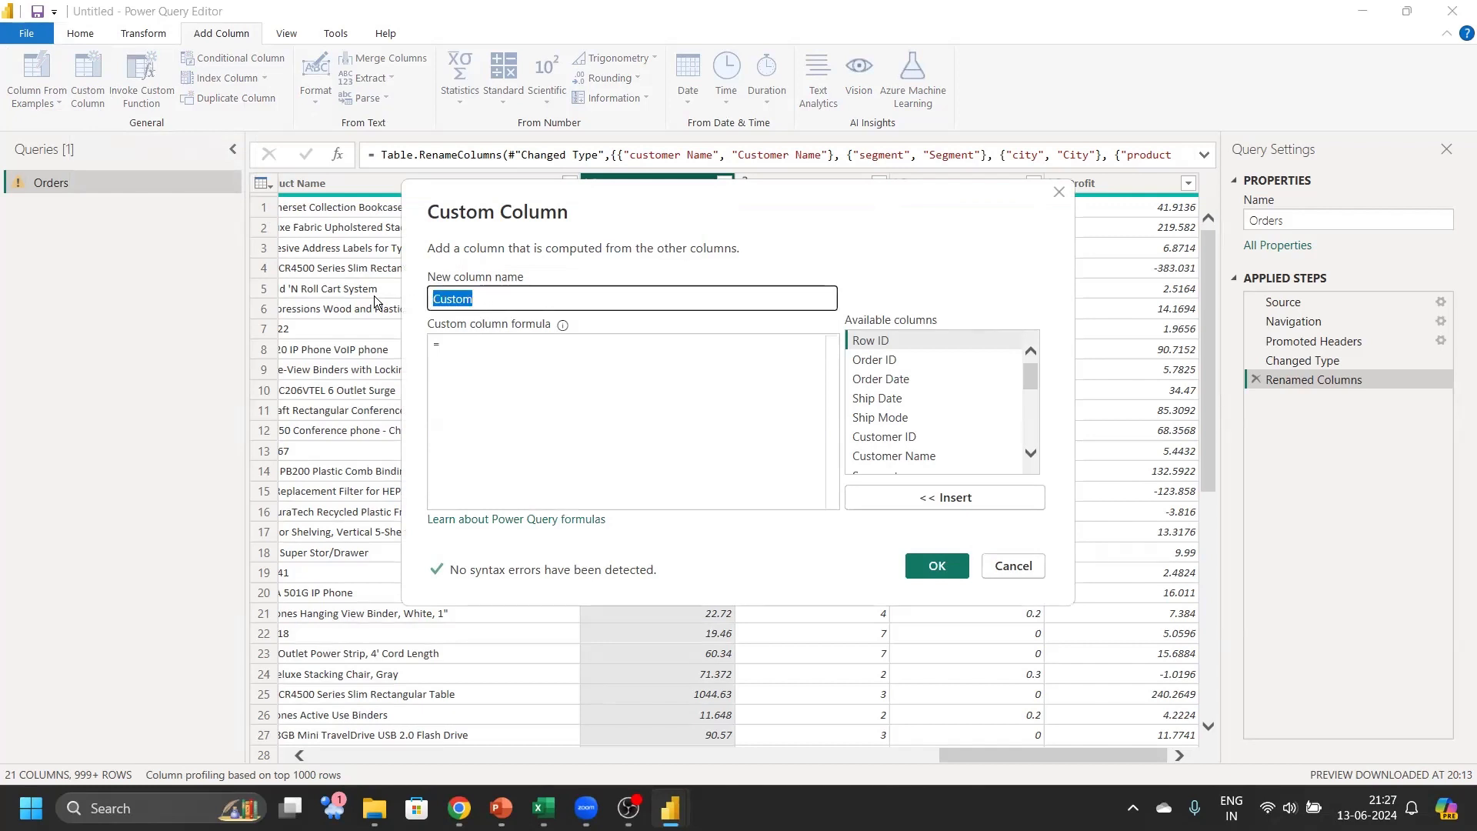
text(Total)
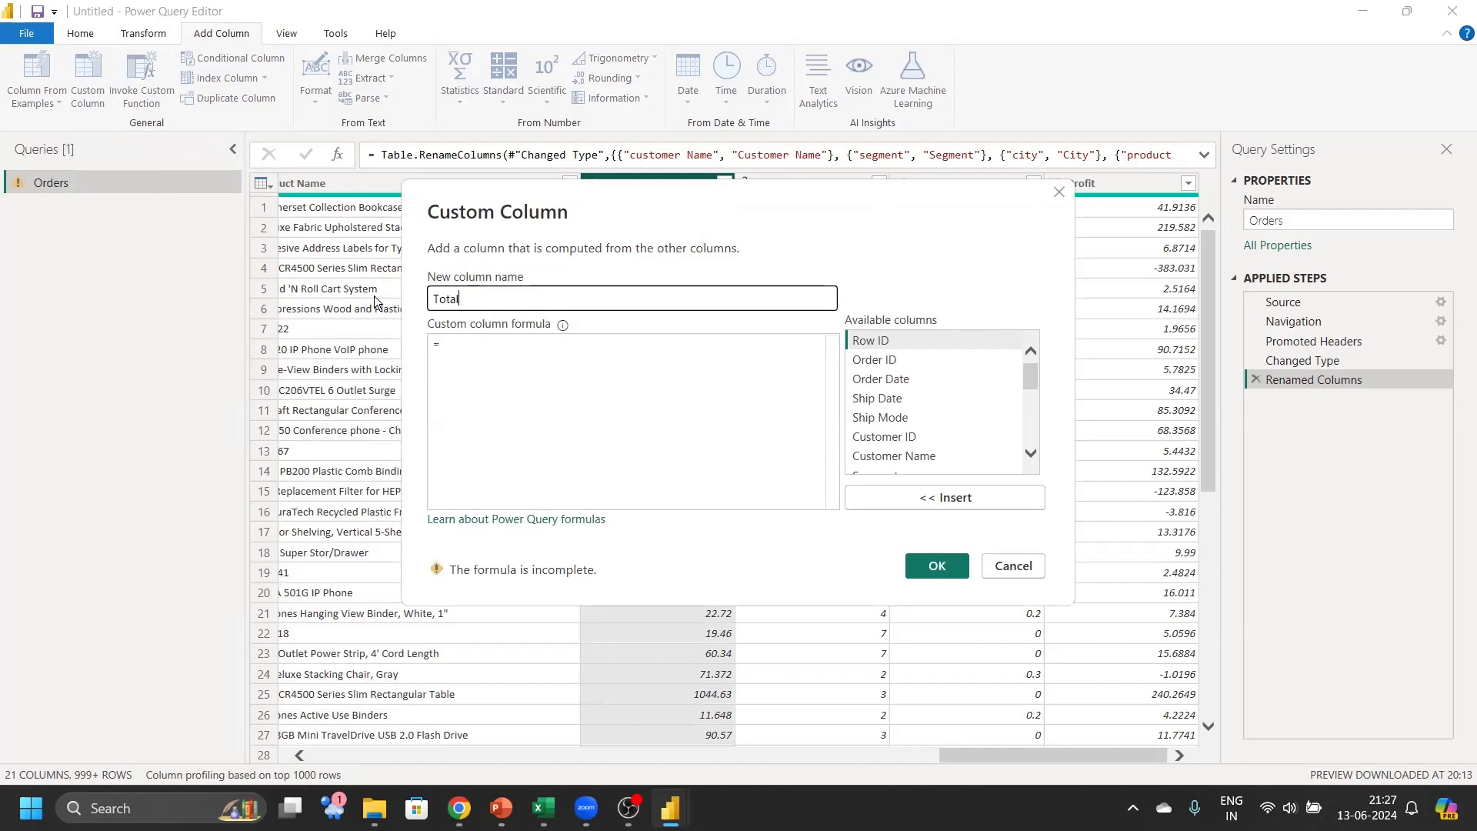
text( Sales)
Define the Total Sales formula as [Rate] * [Quantity] and add the column to the Orders query
click(547, 401)
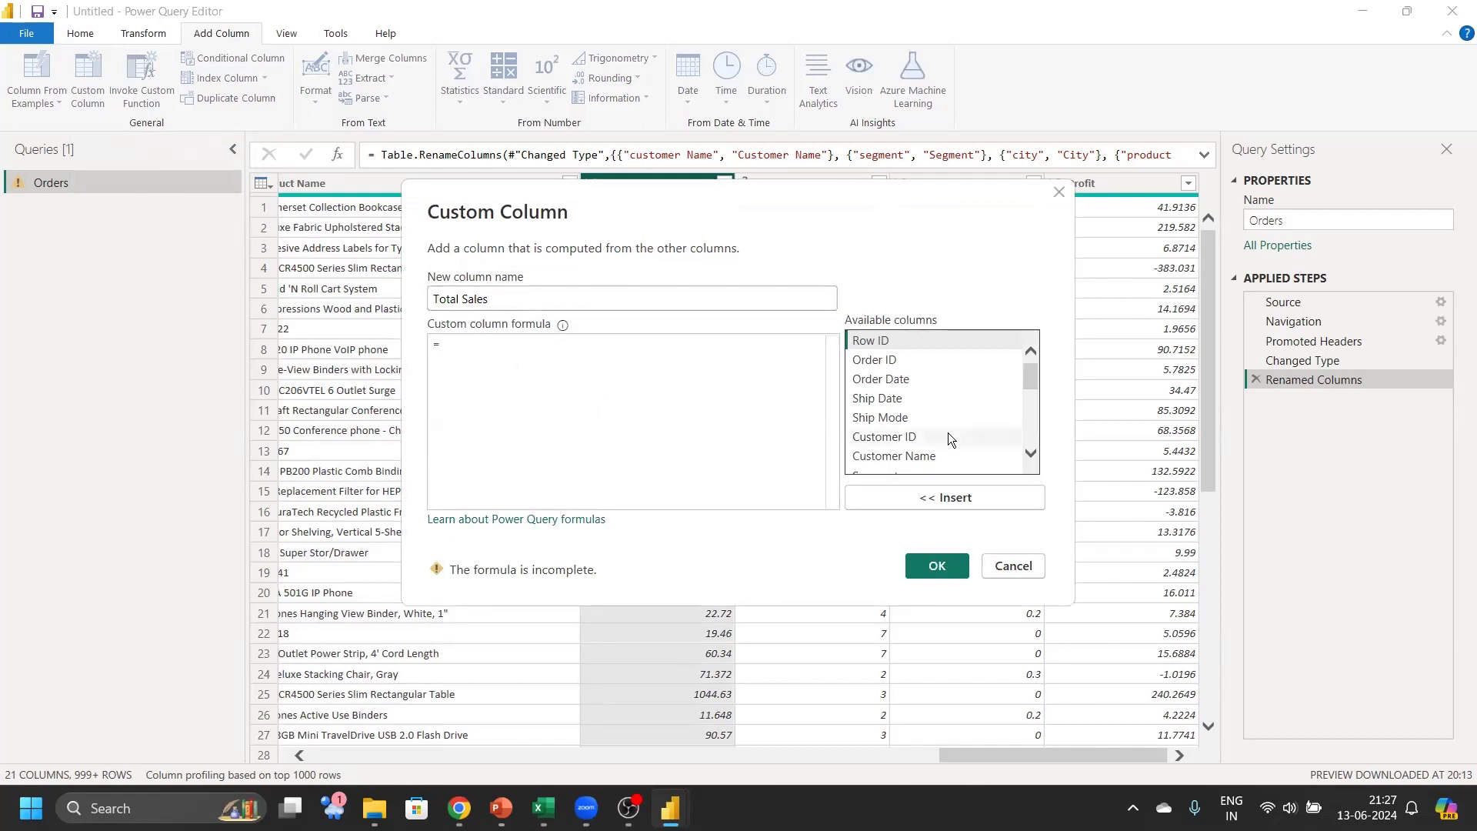
scroll(966, 365, down, 3)
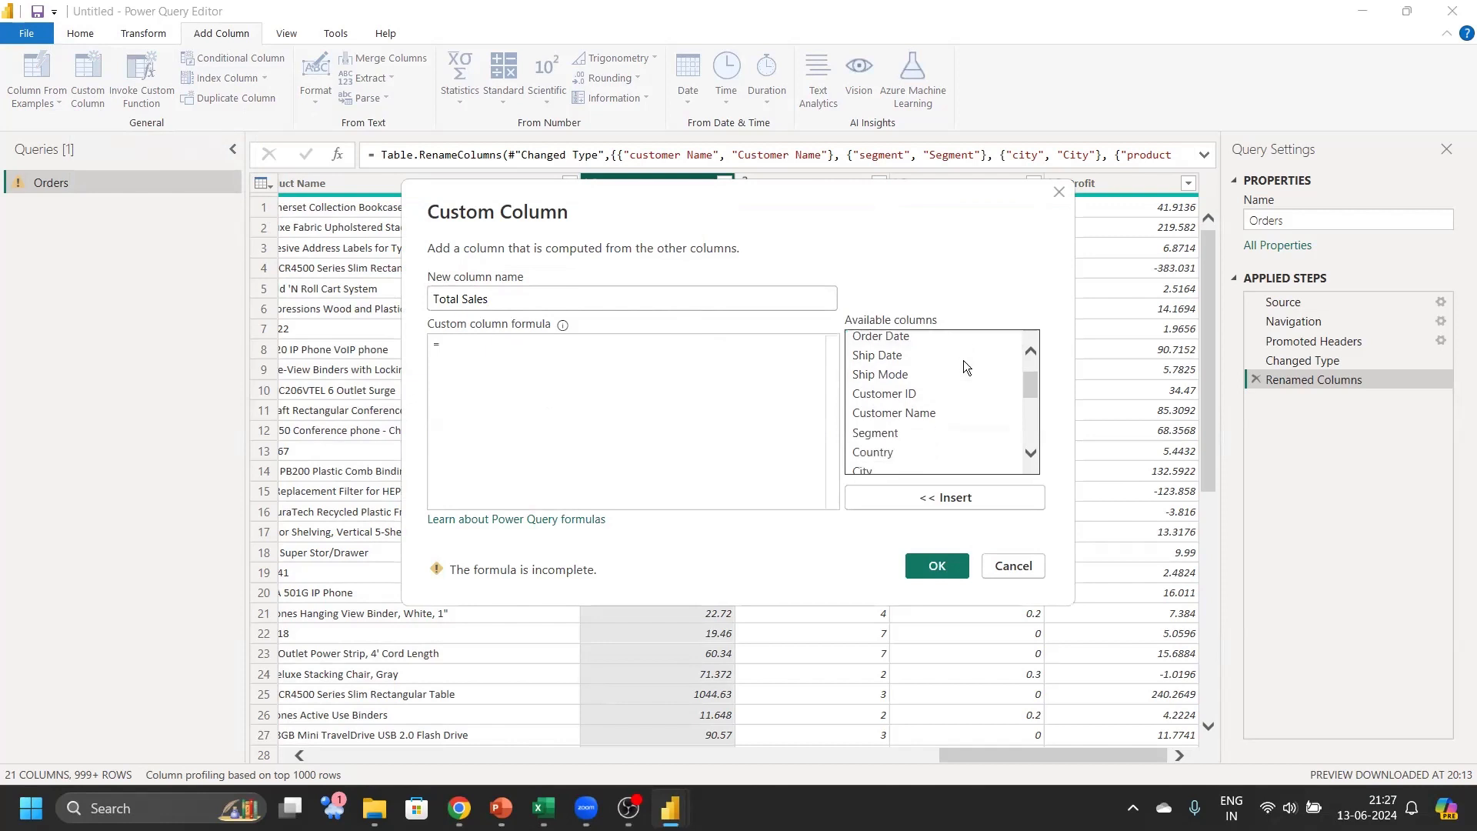
scroll(963, 359, down, 3)
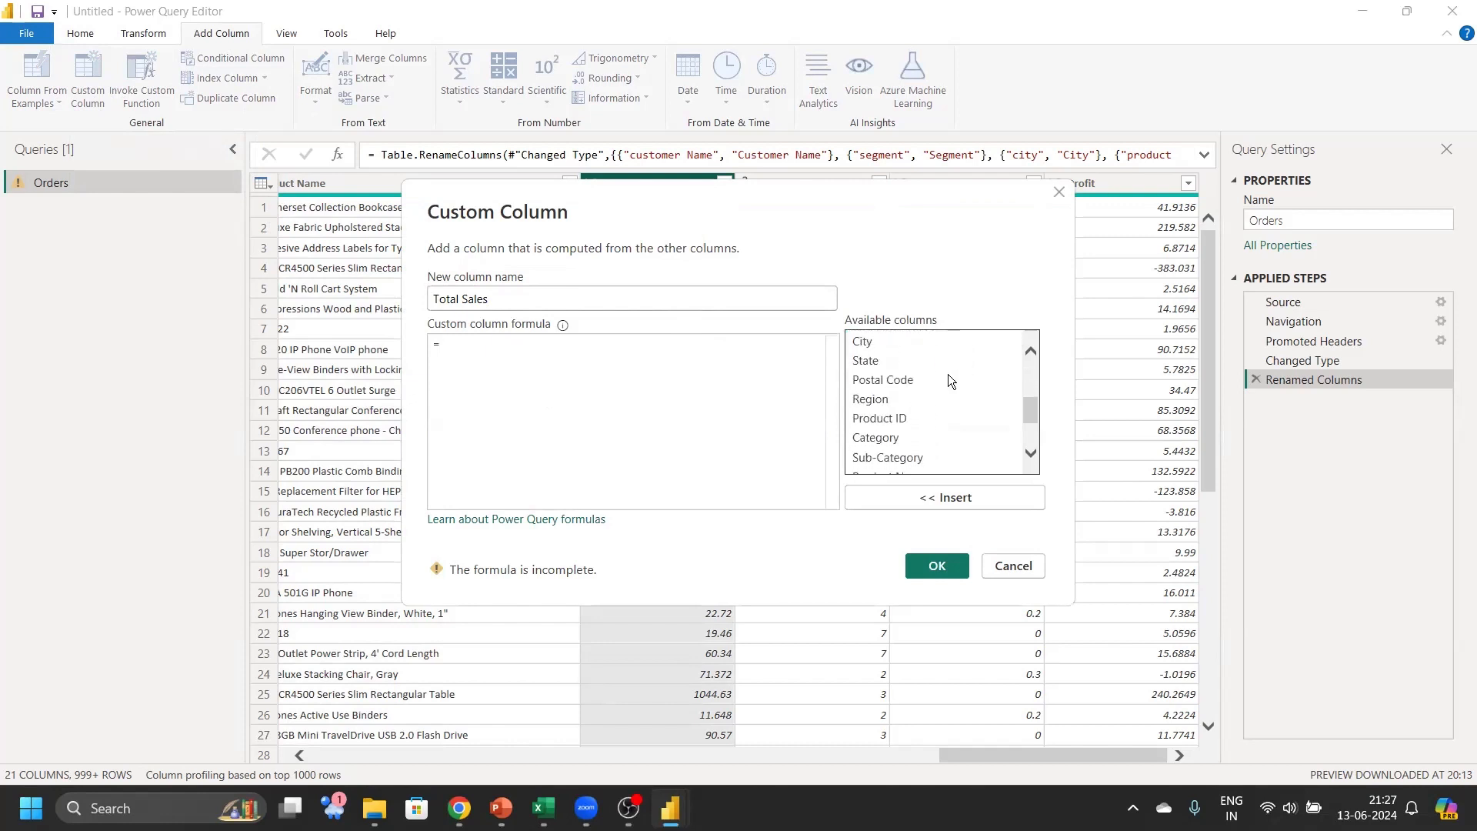
click(891, 412)
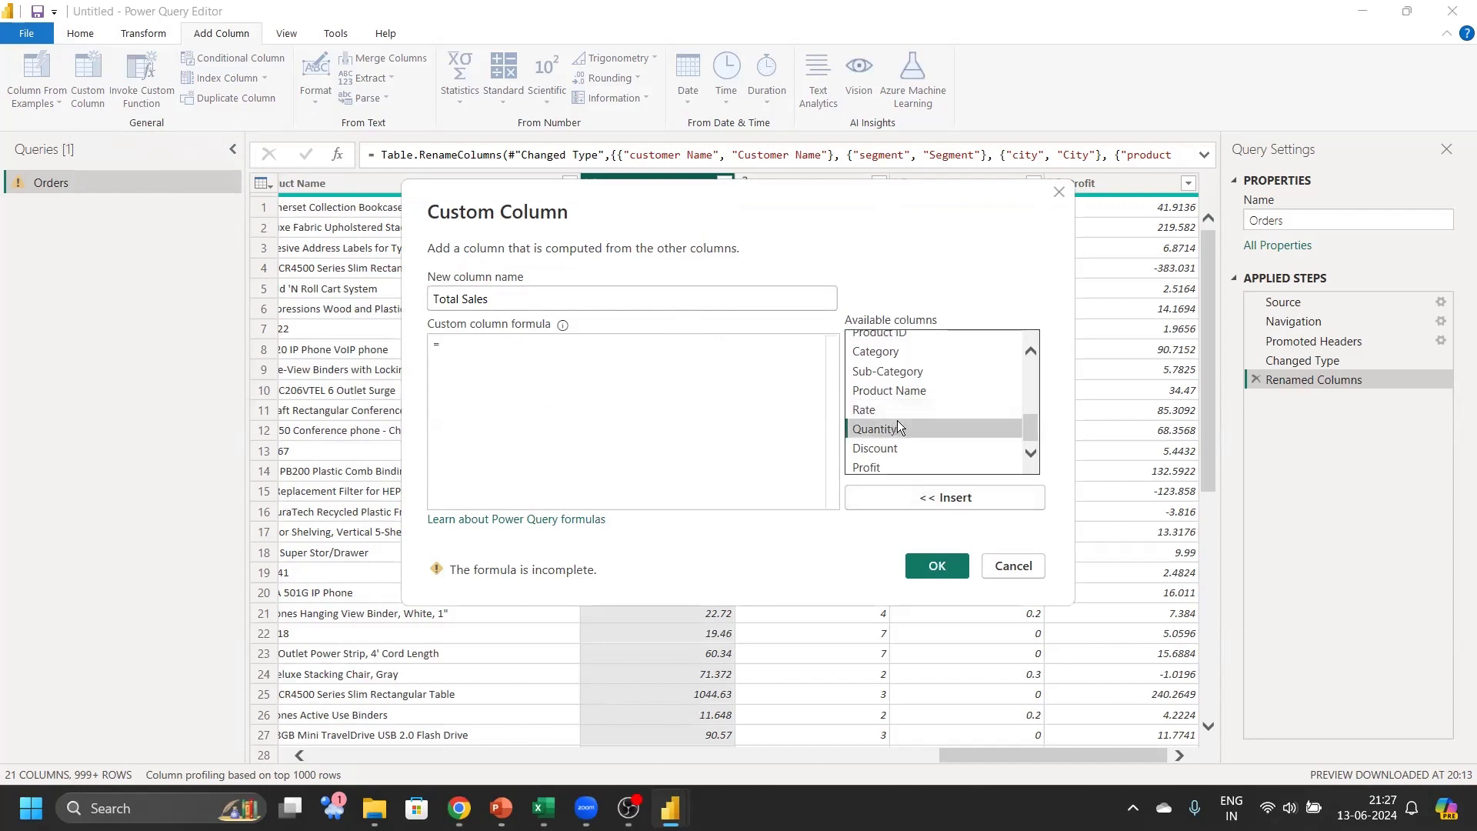
click(941, 500)
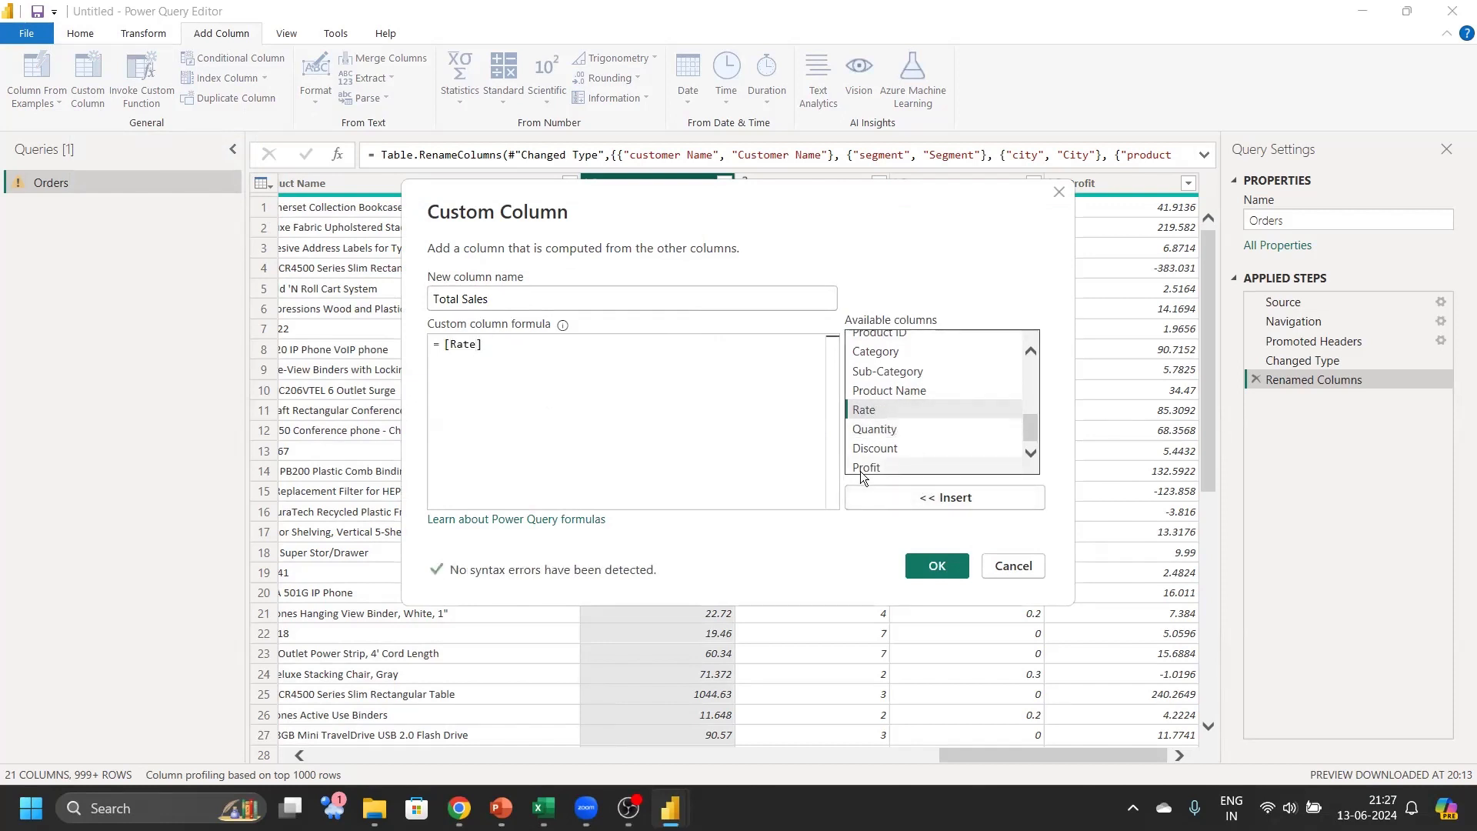
text(*)
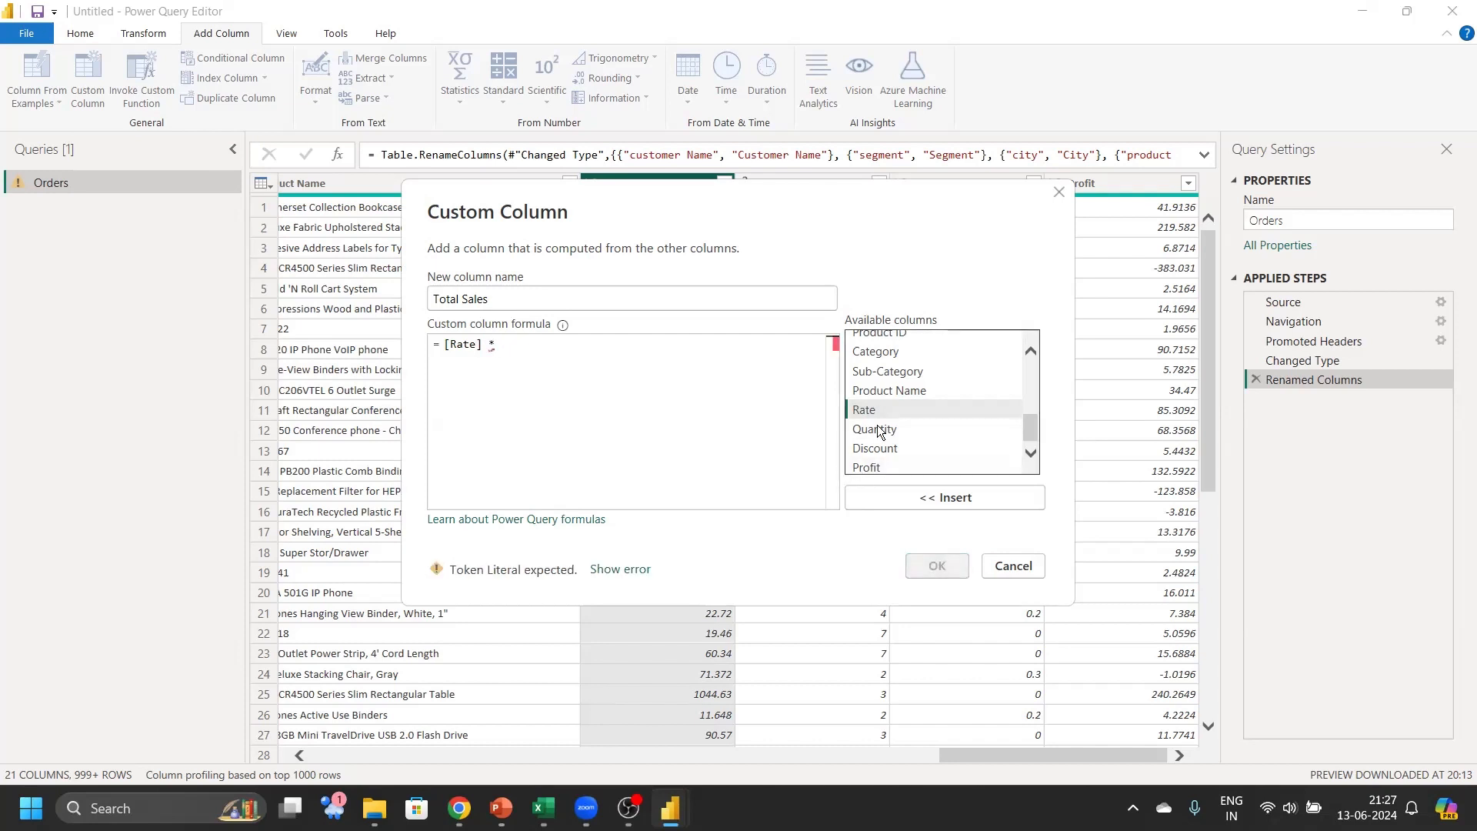
click(901, 428)
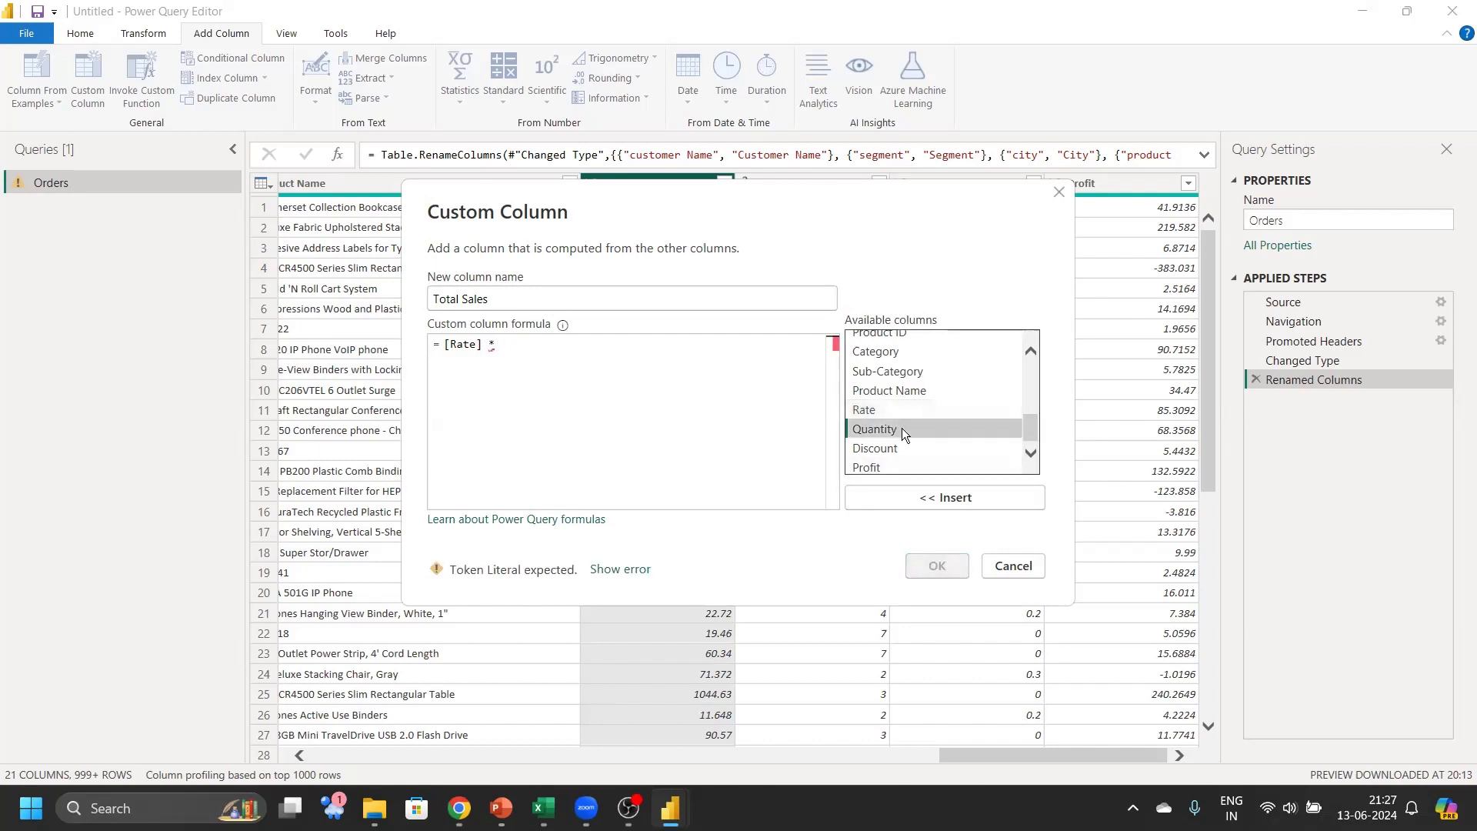
click(944, 499)
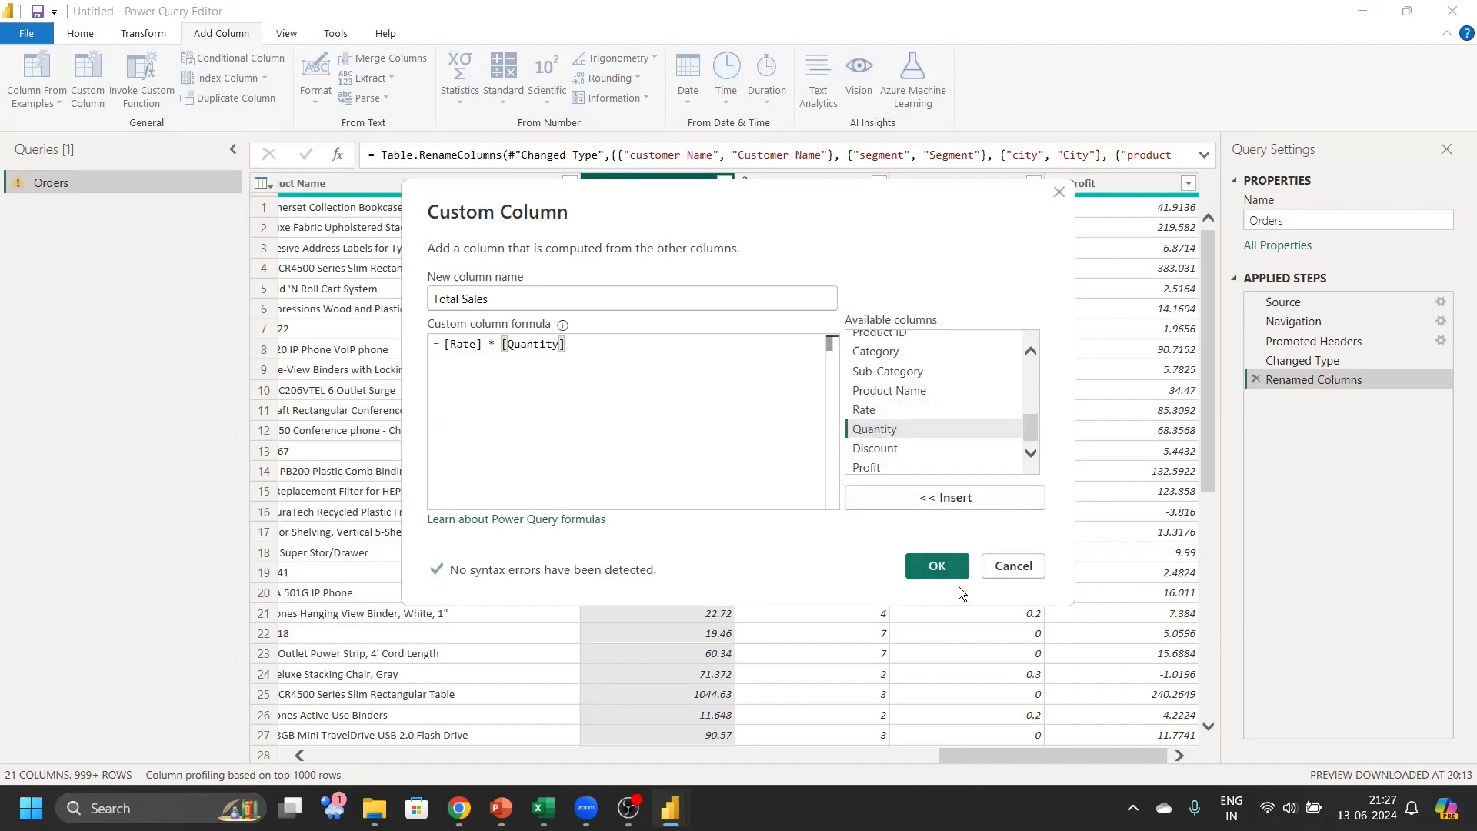
click(937, 566)
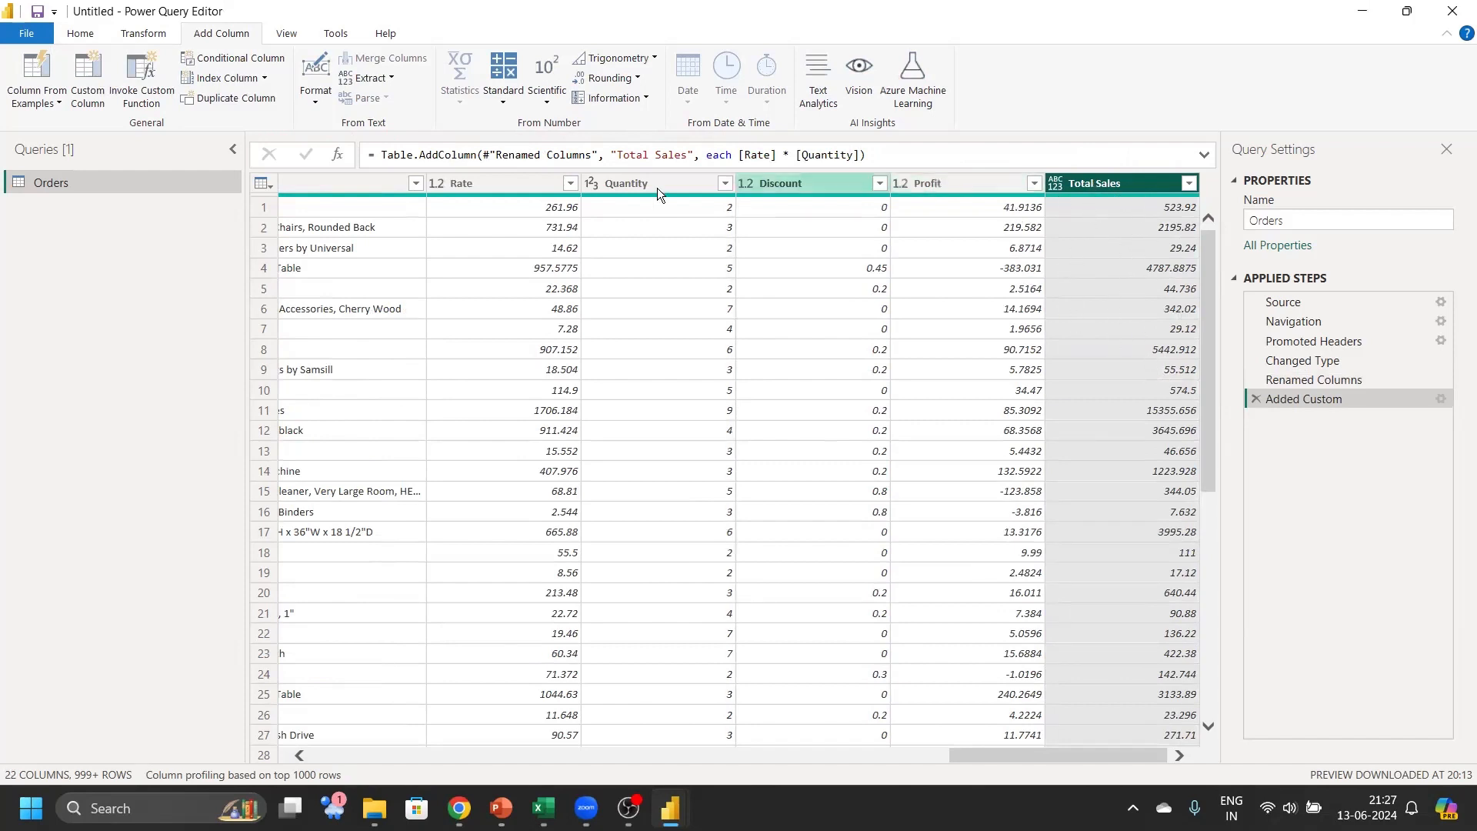
Check the data type options of the Profit column and set the Total Sales column's data type to Decimal Number
click(961, 183)
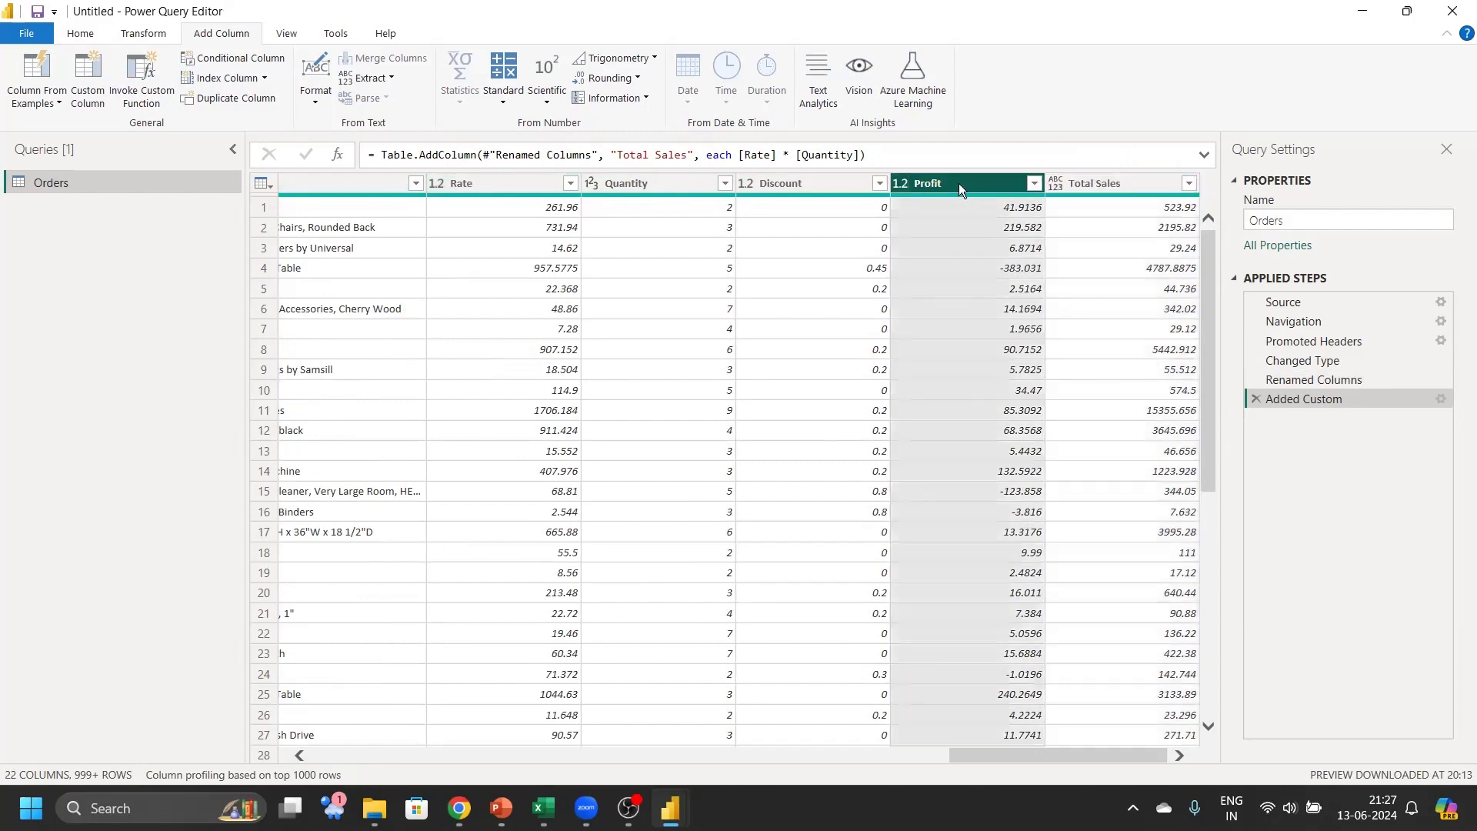
click(902, 183)
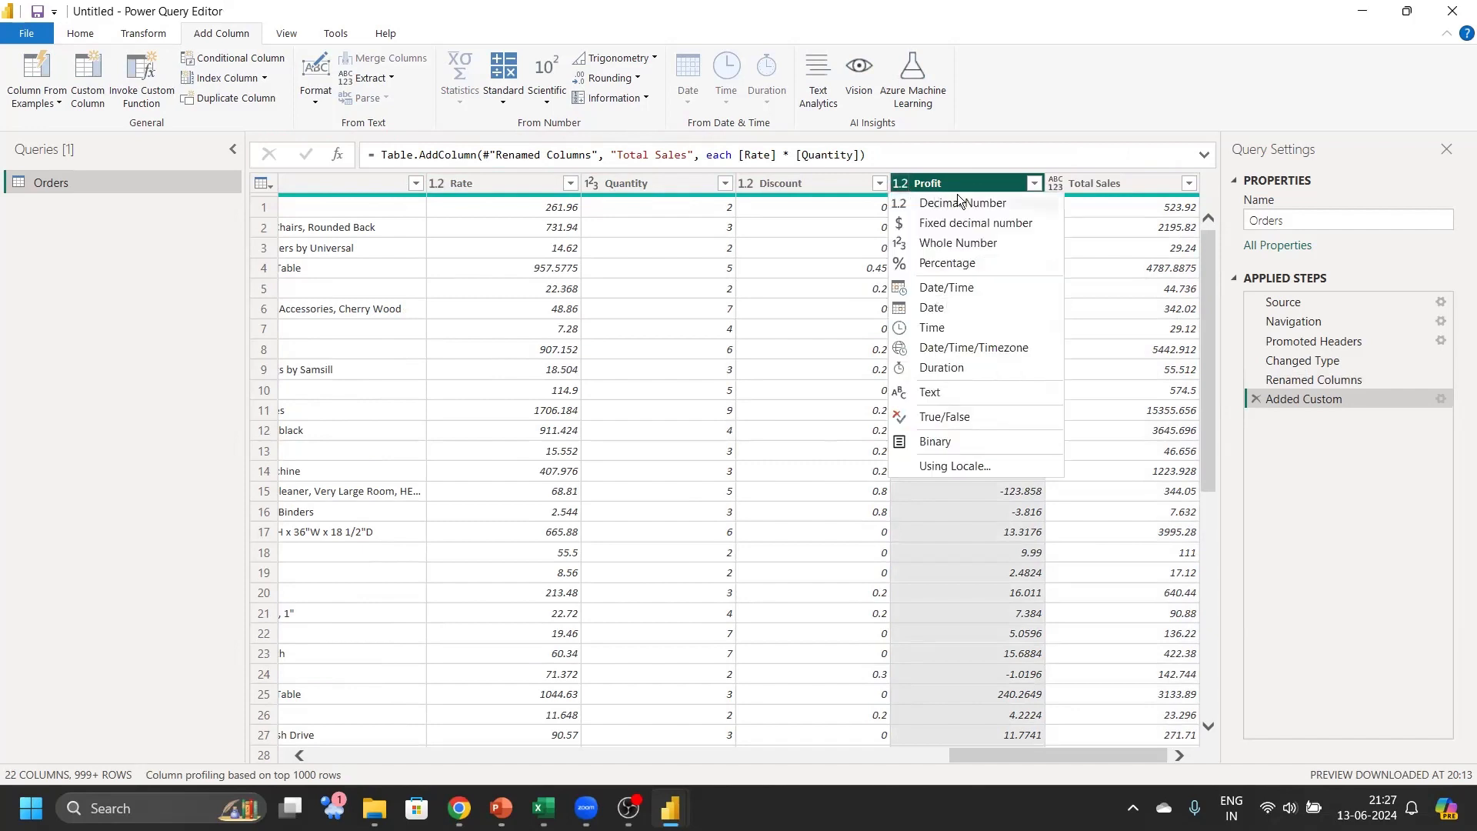
click(992, 531)
click(1103, 183)
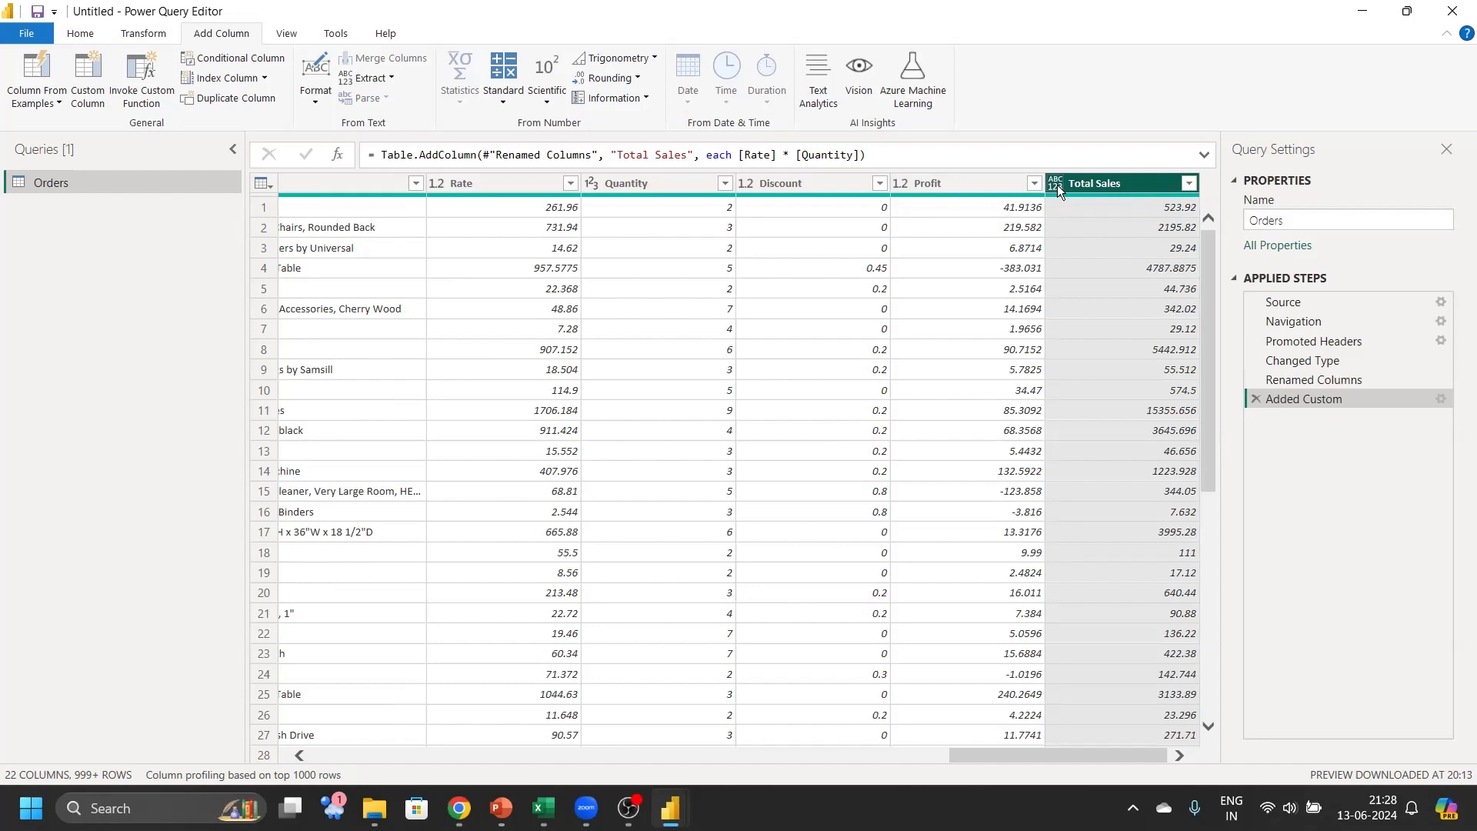
click(1056, 184)
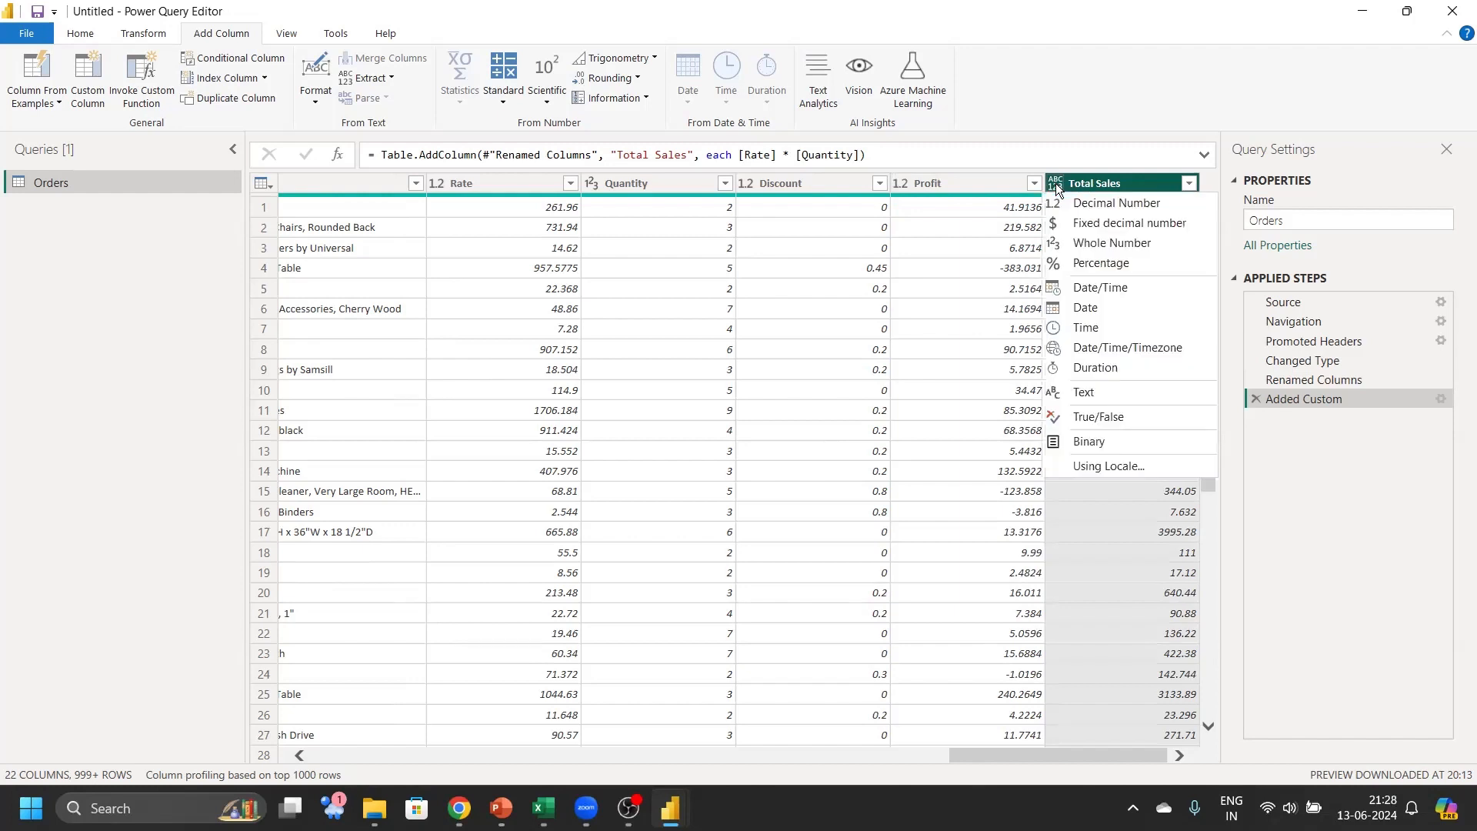
click(1111, 202)
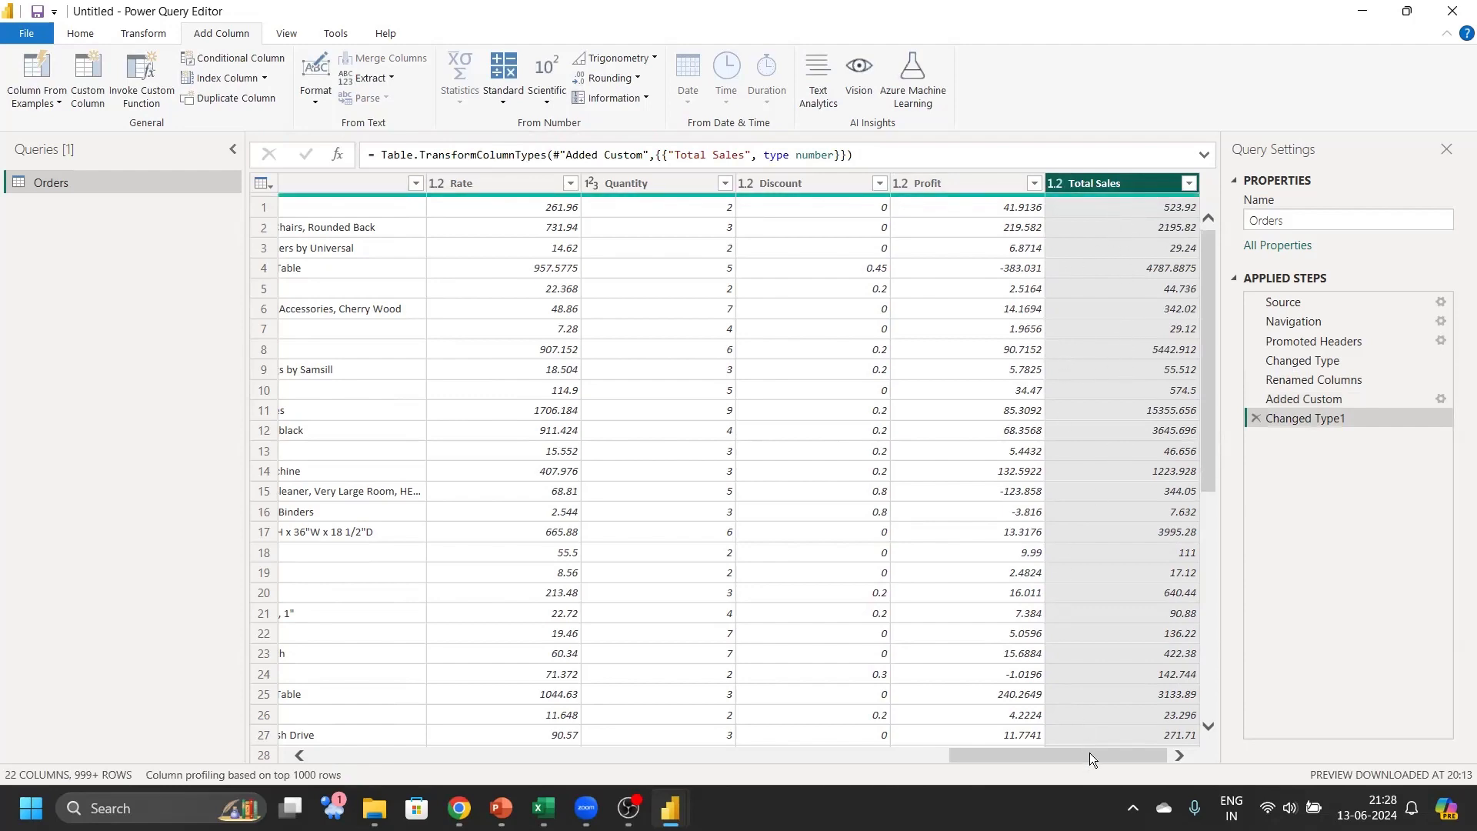
Review the Profit column's values and round them to 2 decimal places
drag(1089, 752, 1125, 734)
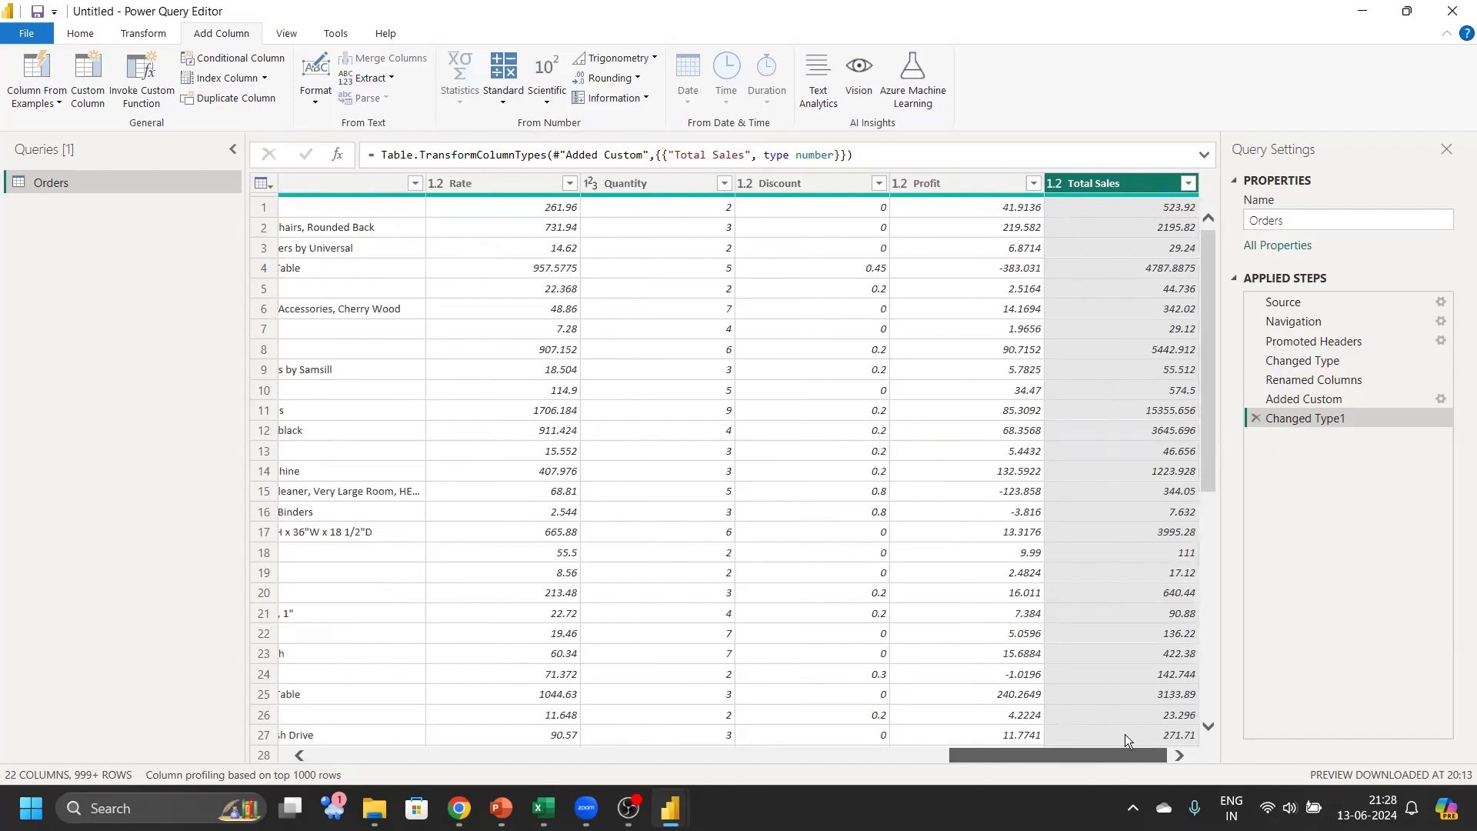
click(895, 444)
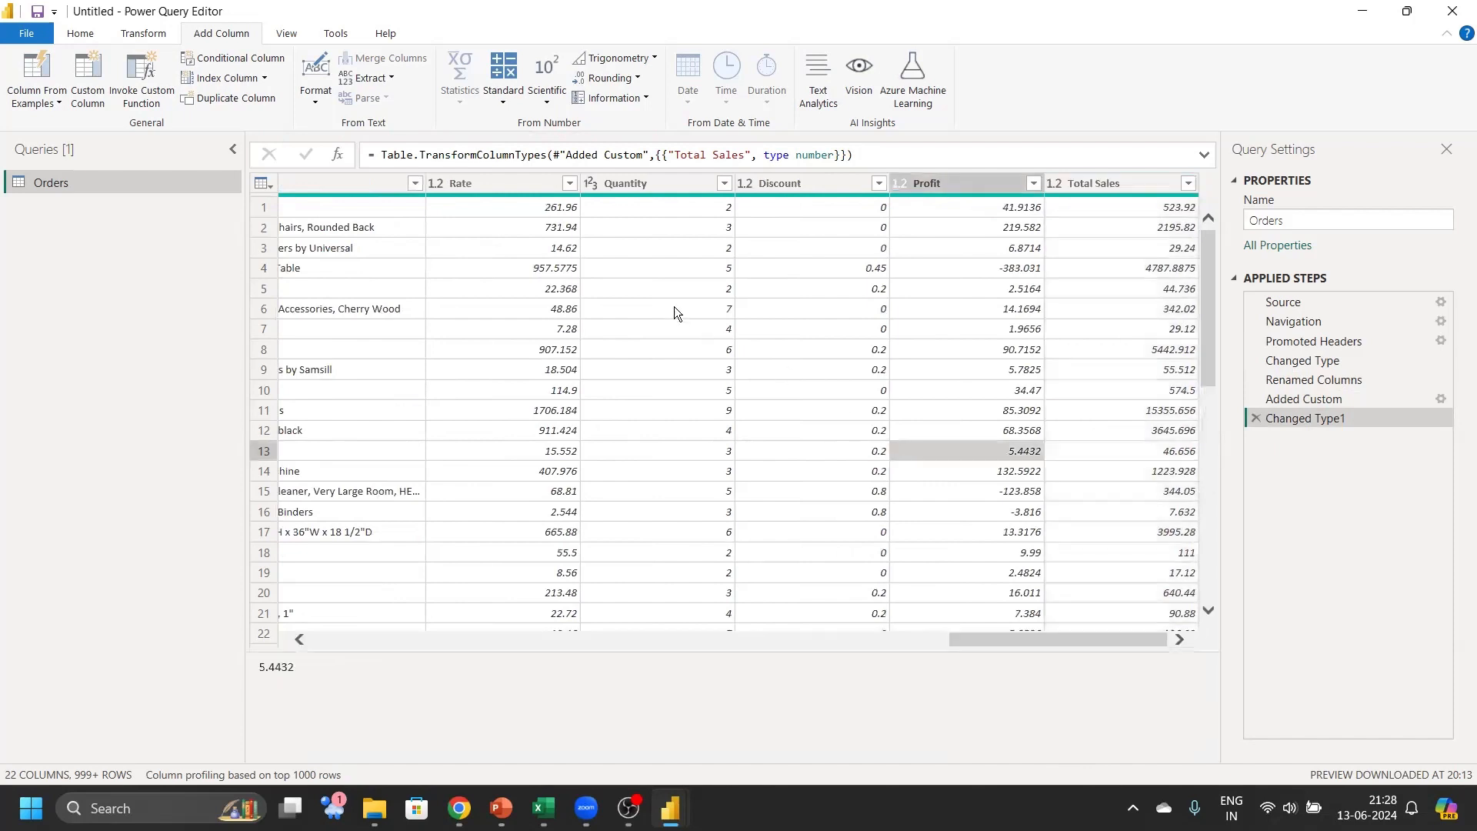
click(972, 183)
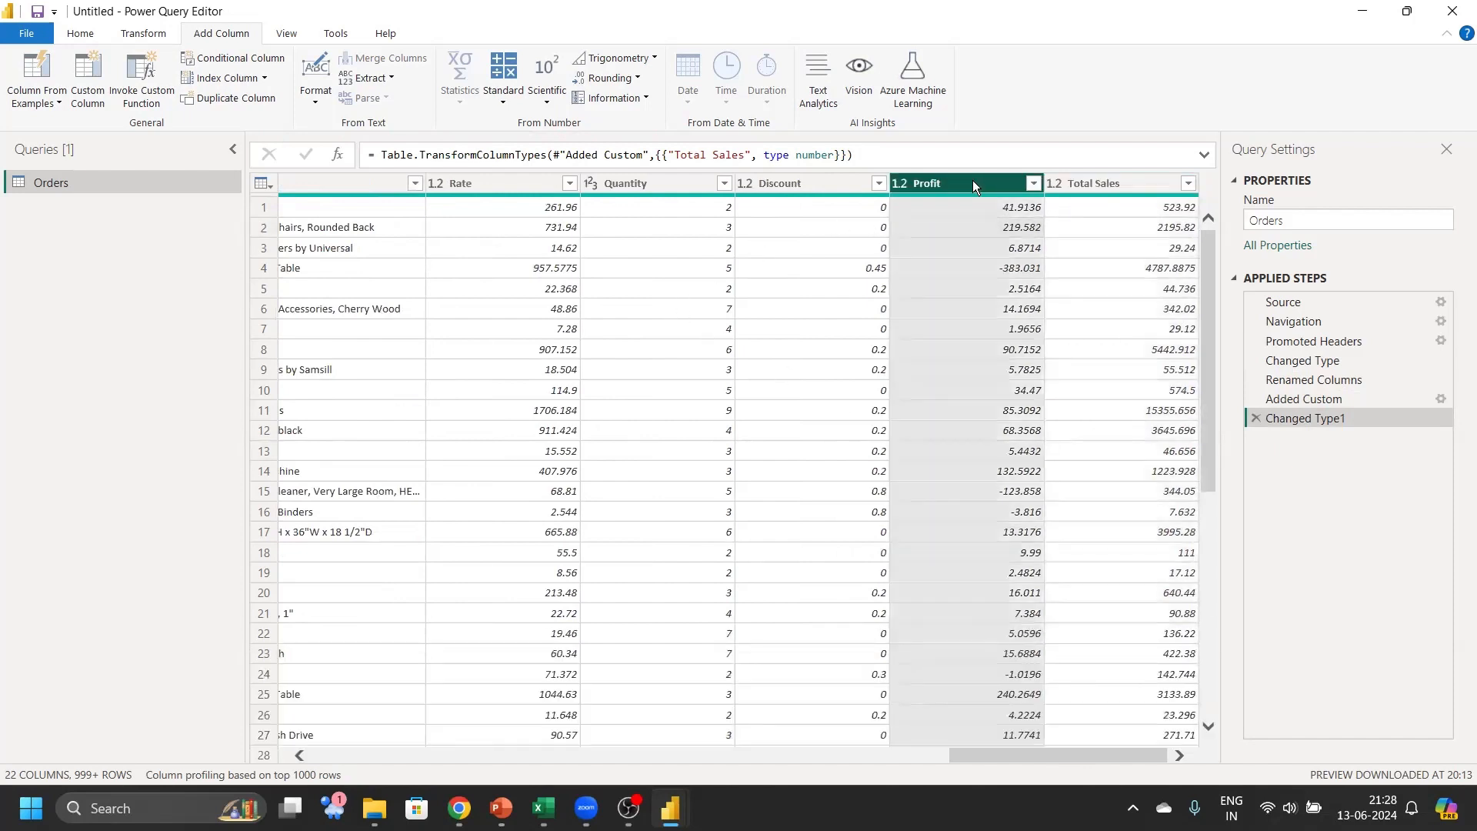
scroll(1026, 257, down, 3)
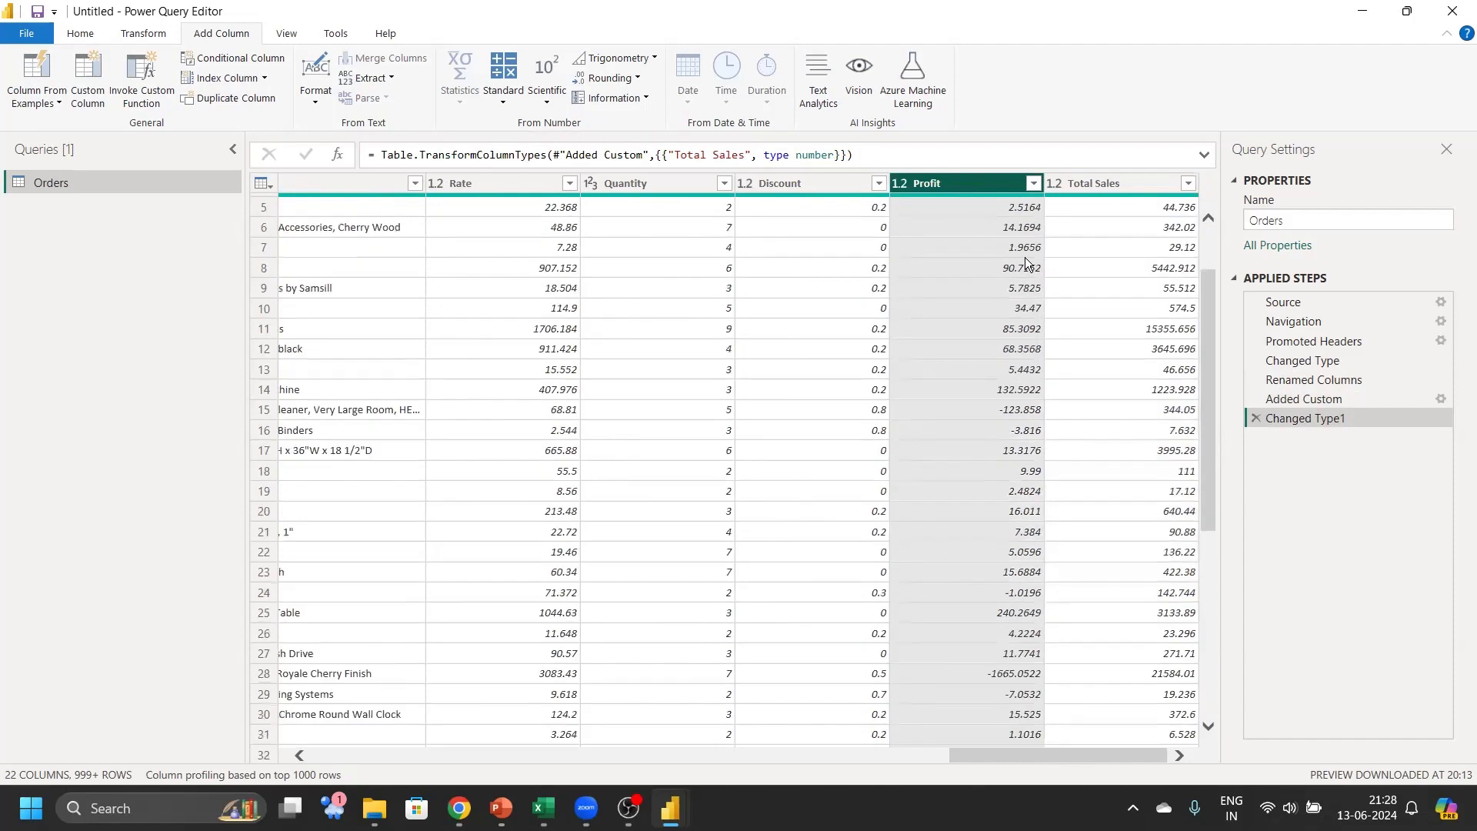
scroll(1023, 277, down, 2)
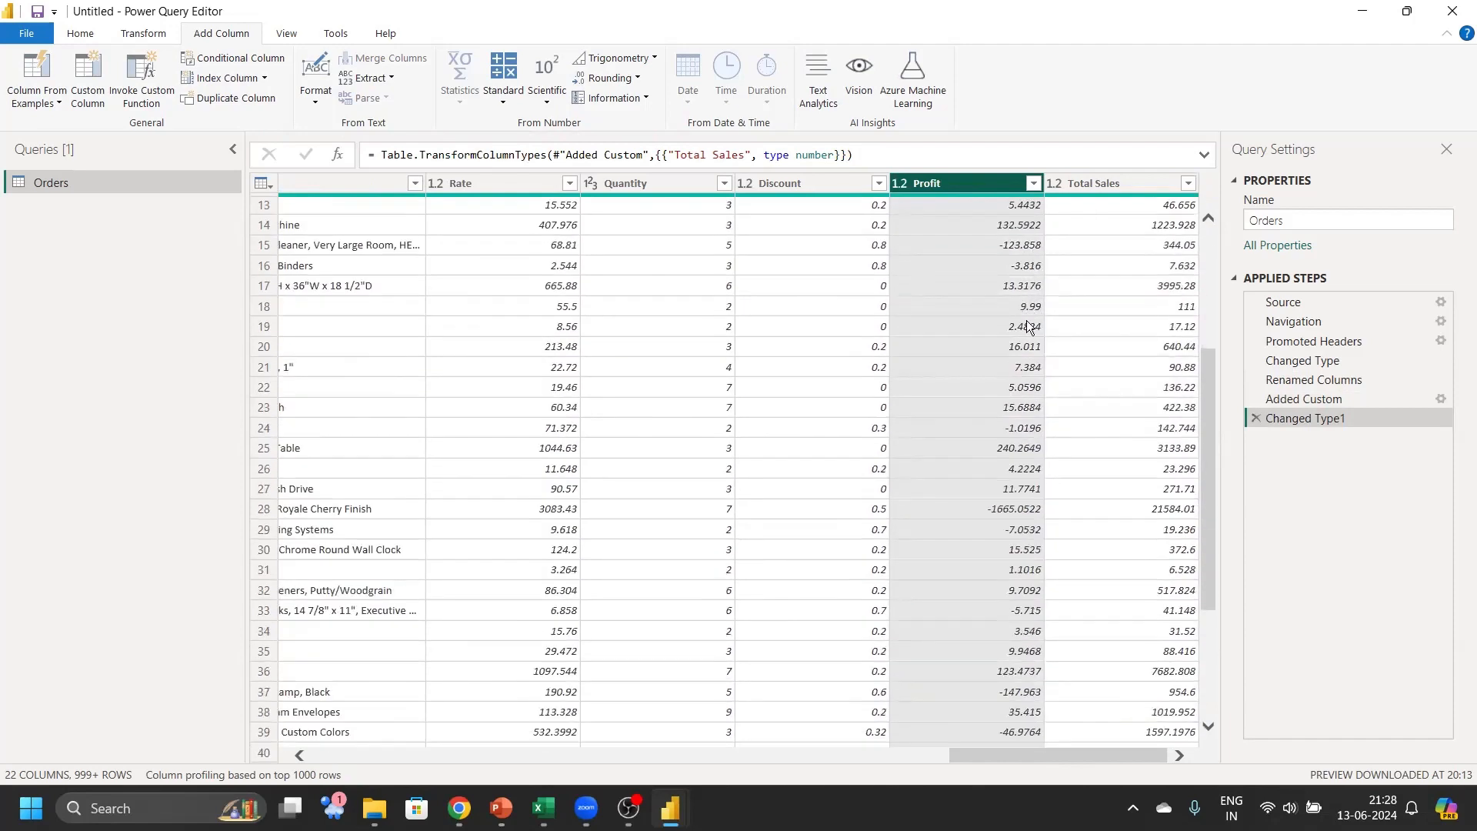
scroll(1031, 328, down, 2)
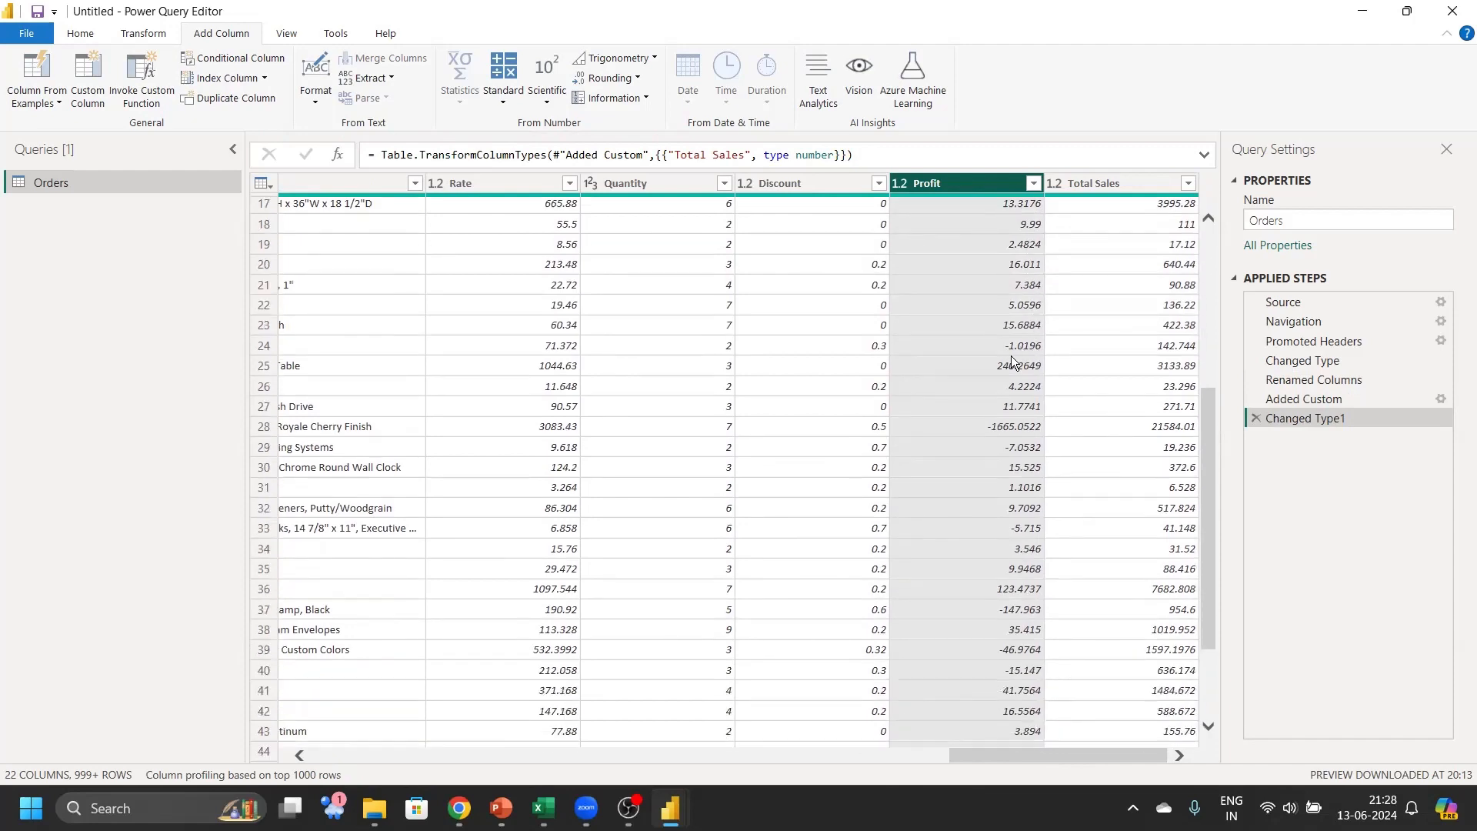
scroll(1009, 363, up, 5)
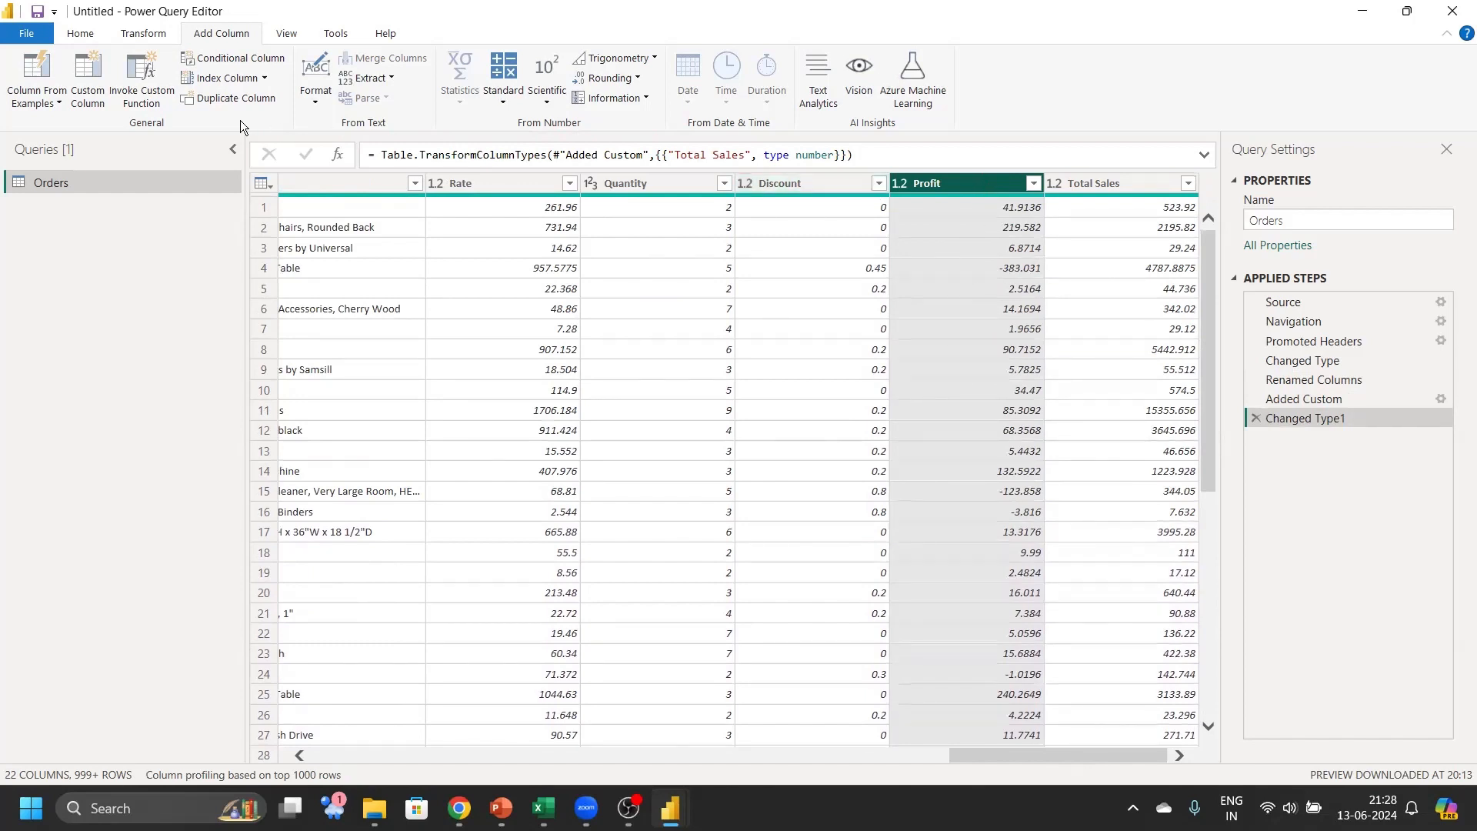
click(143, 35)
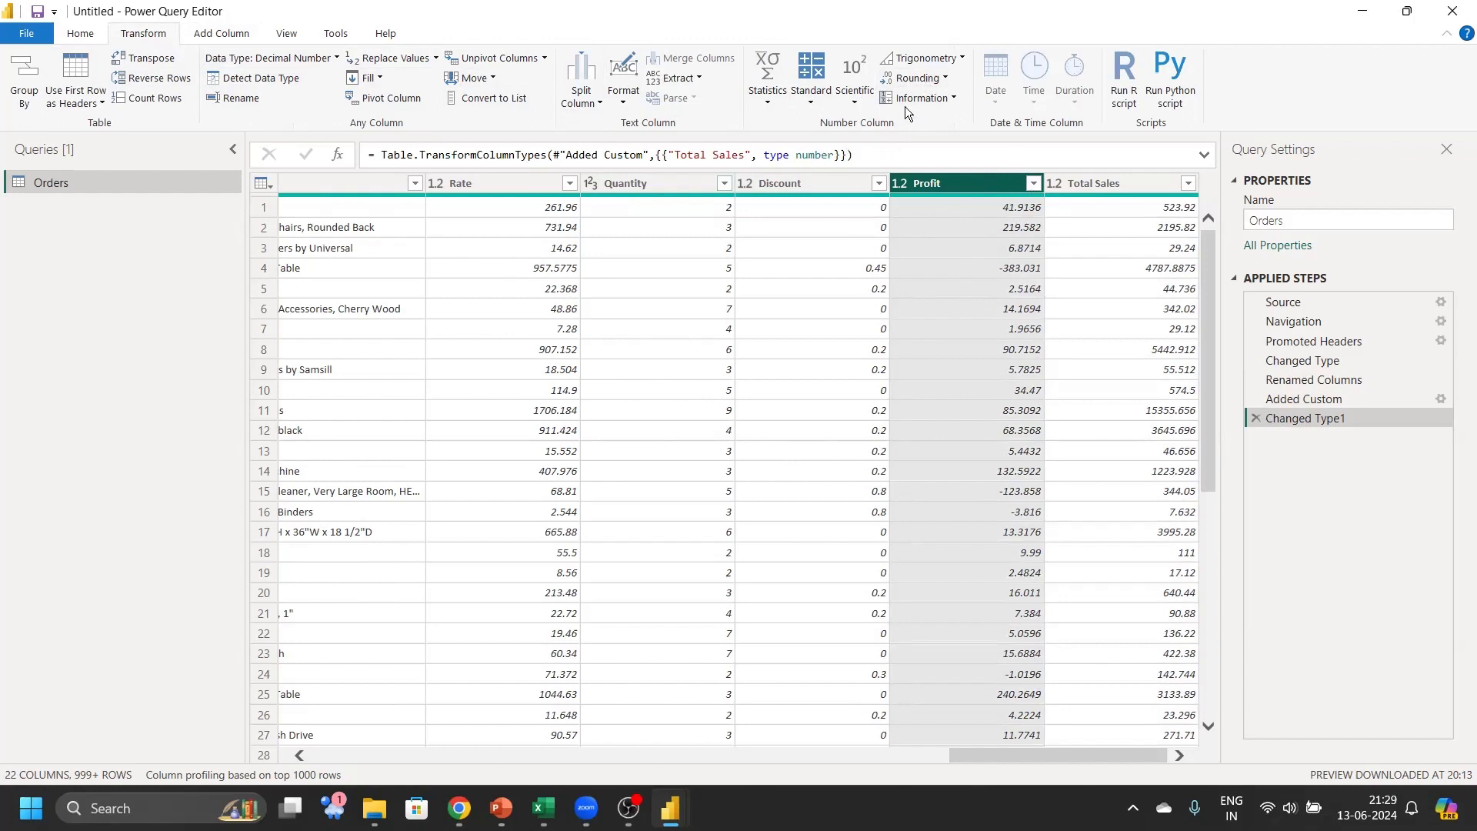
click(924, 83)
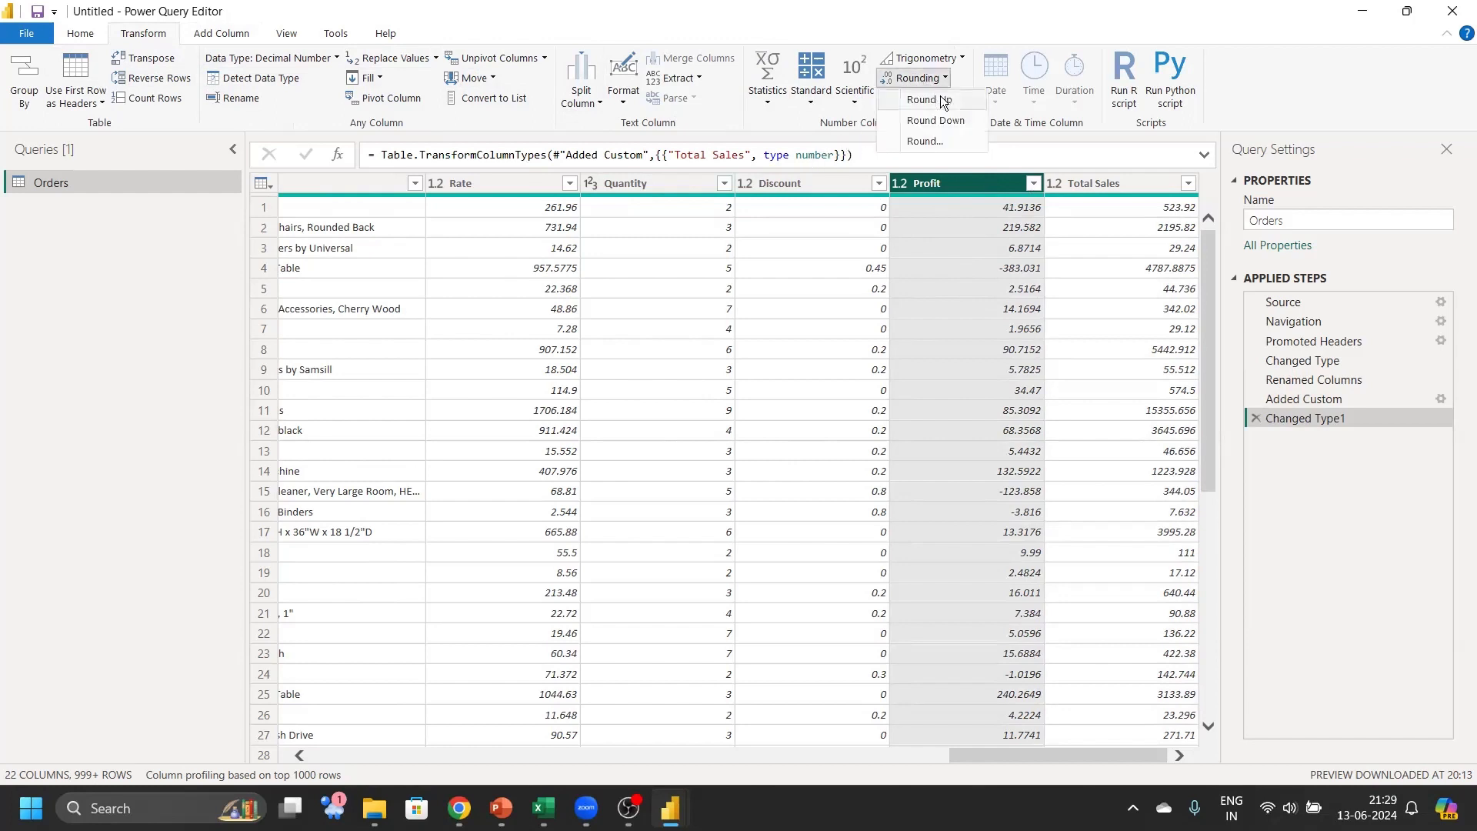
click(941, 141)
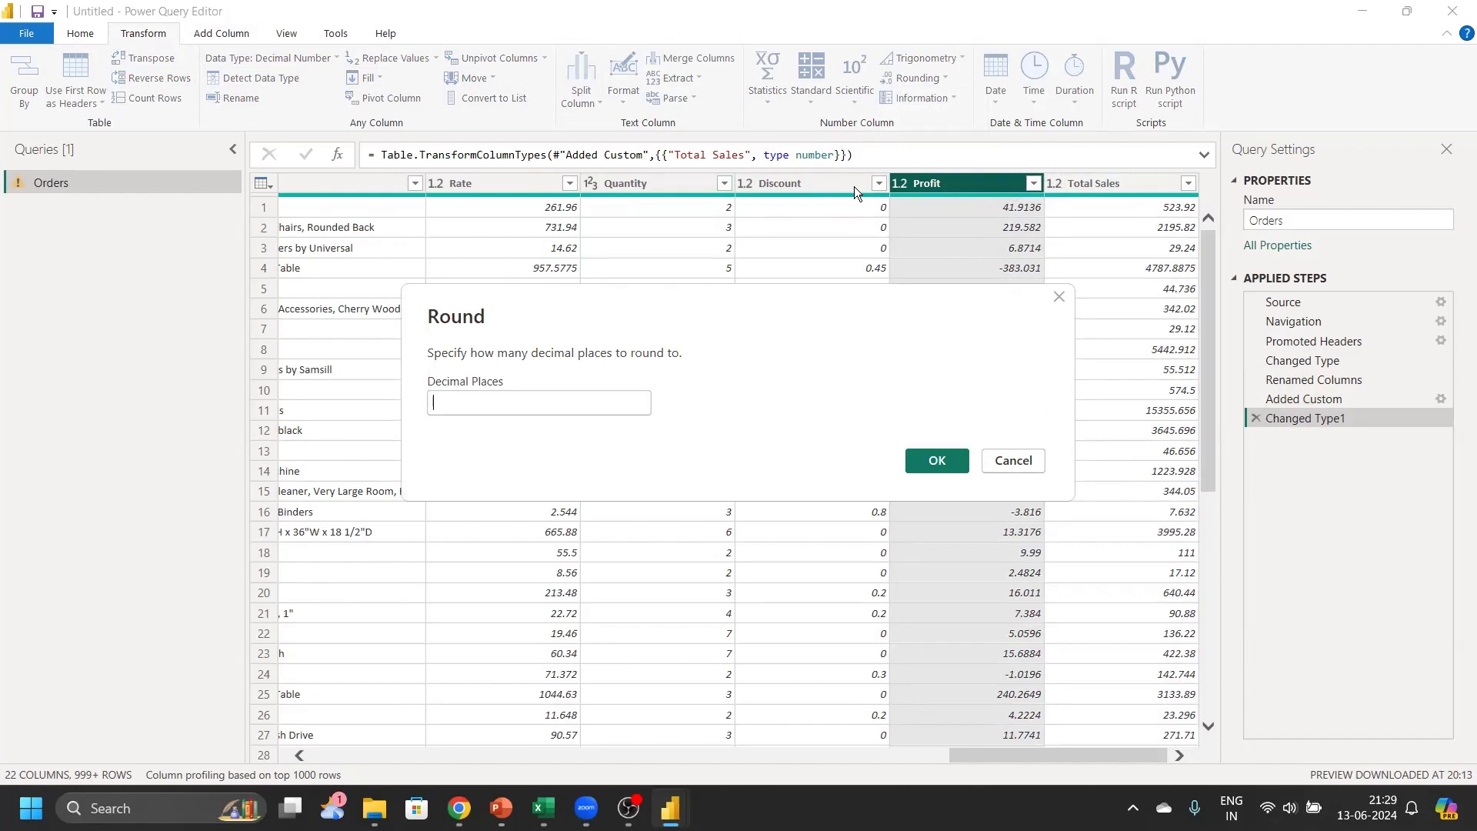
text(2)
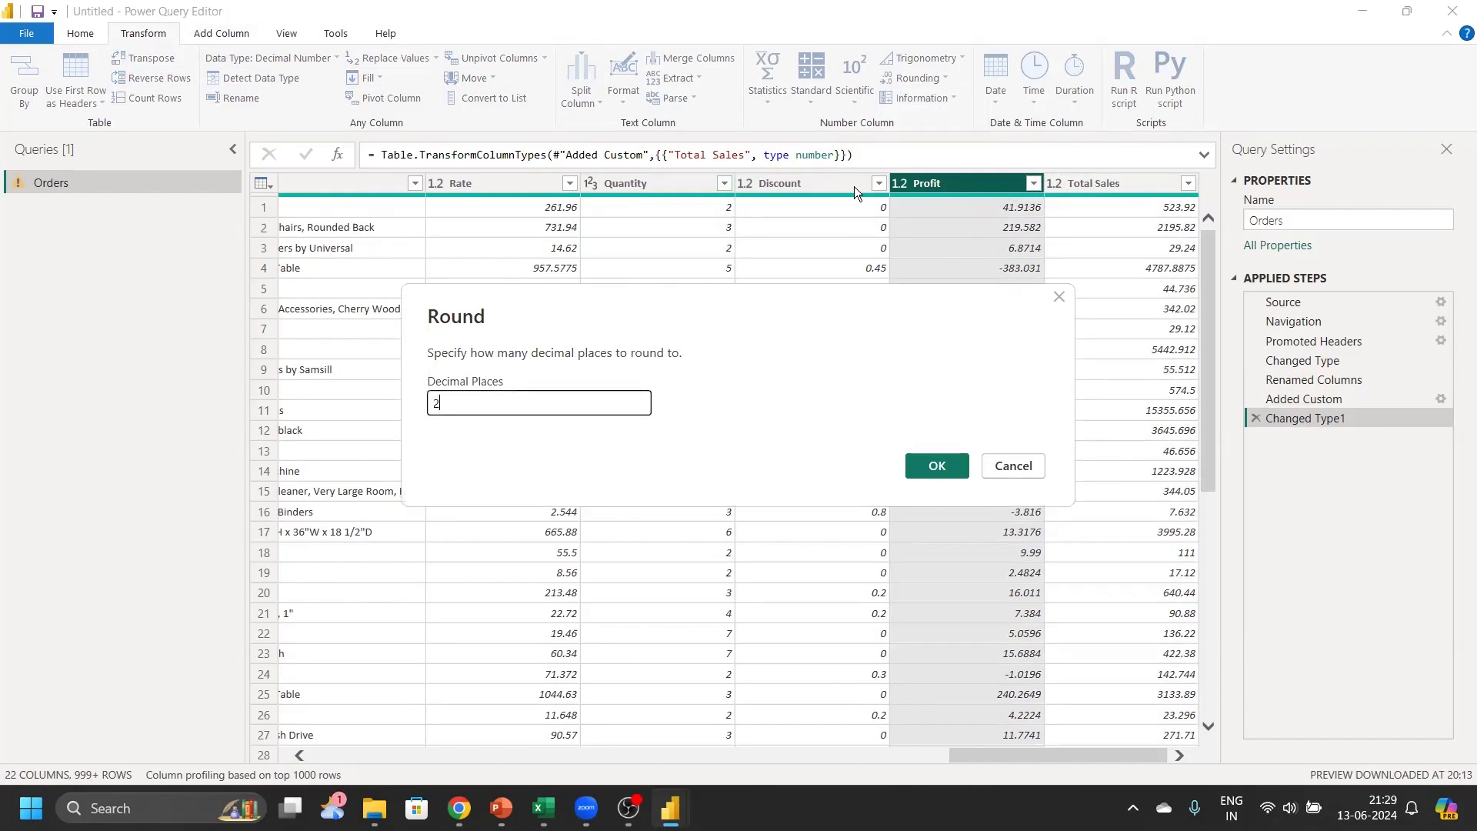
click(944, 467)
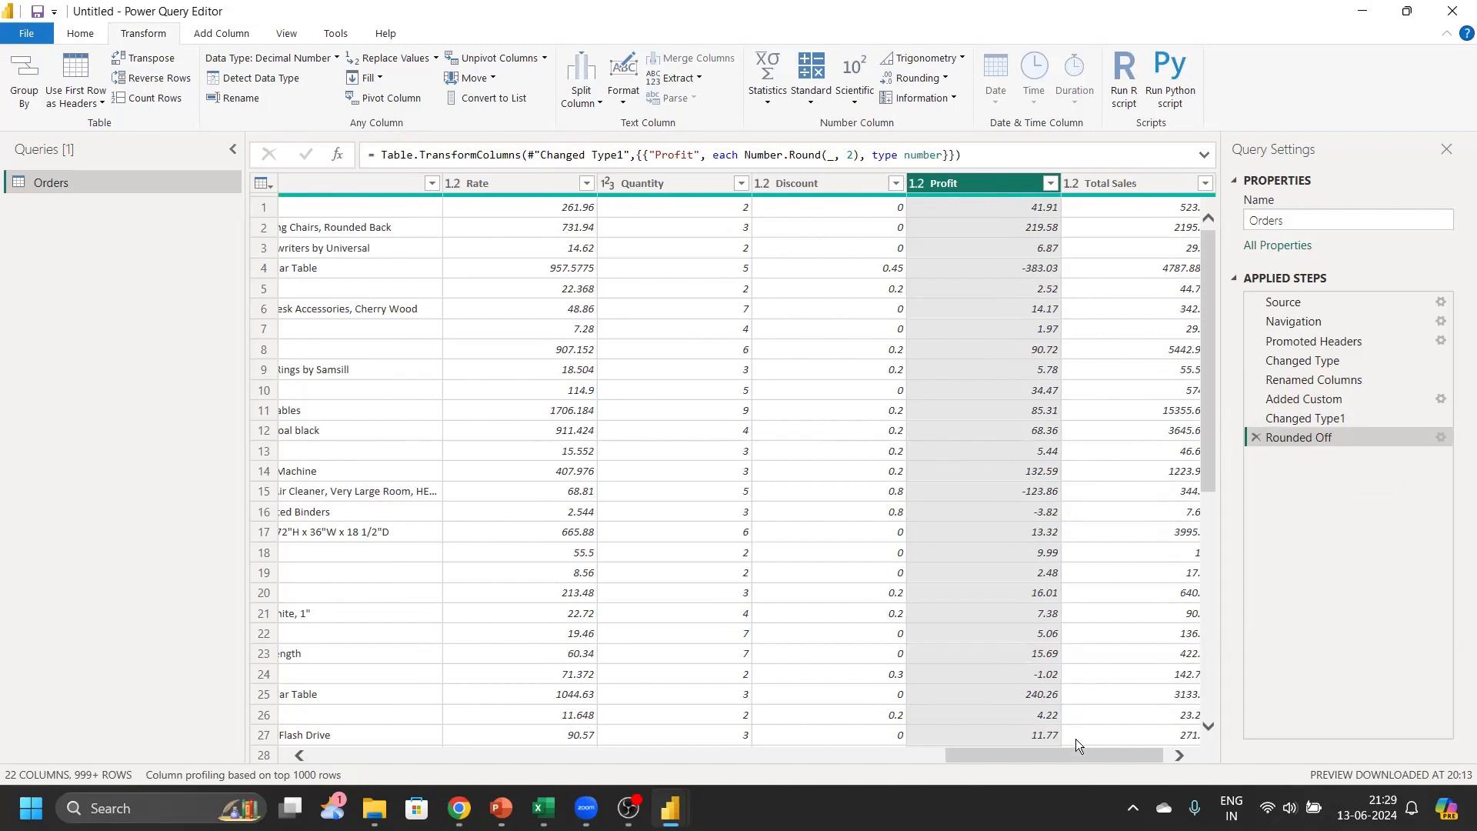
Round the Total Sales column's values to 2 decimal places
scroll(1075, 757, right, 1)
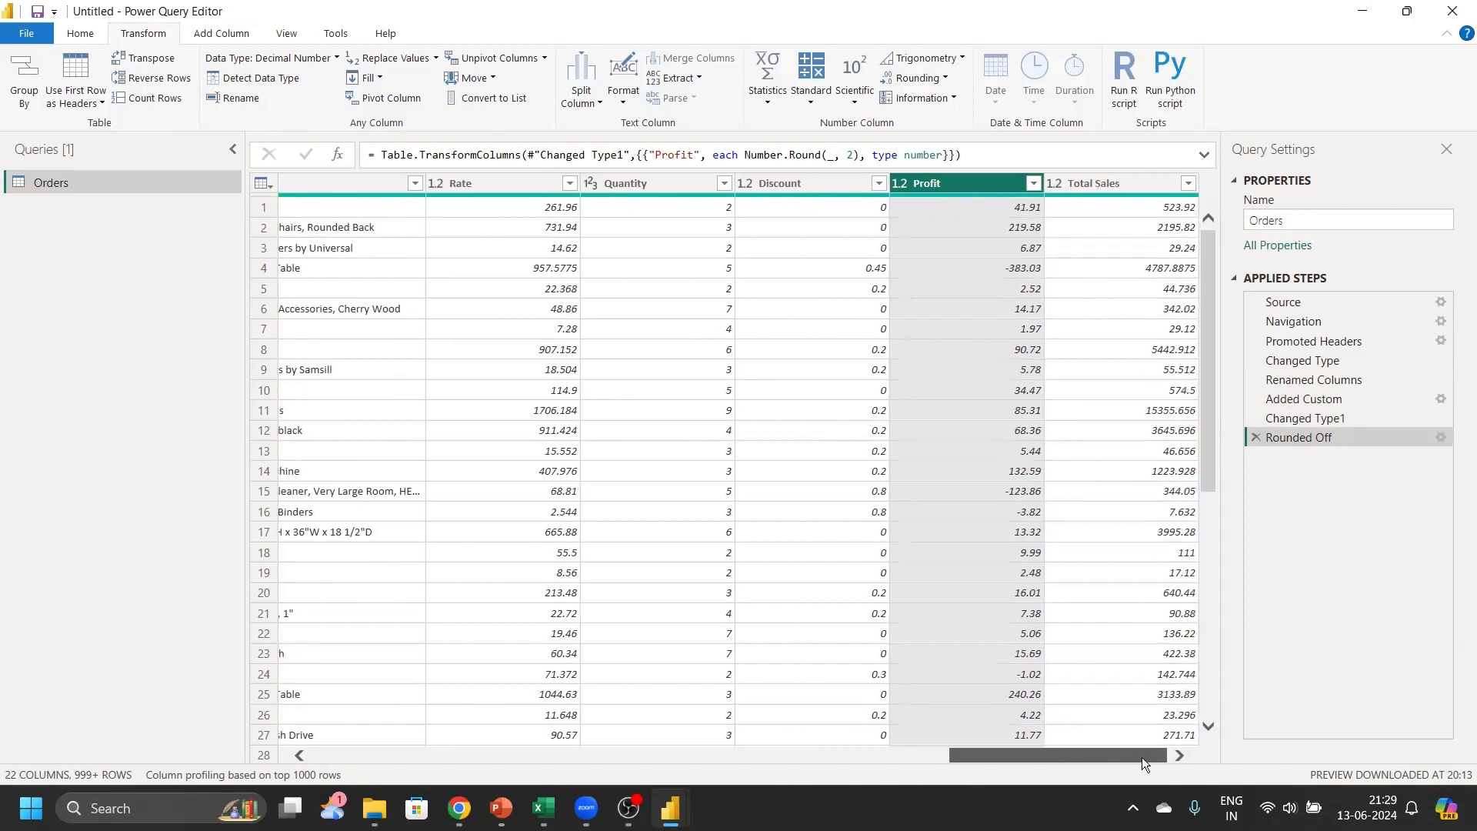
click(1123, 183)
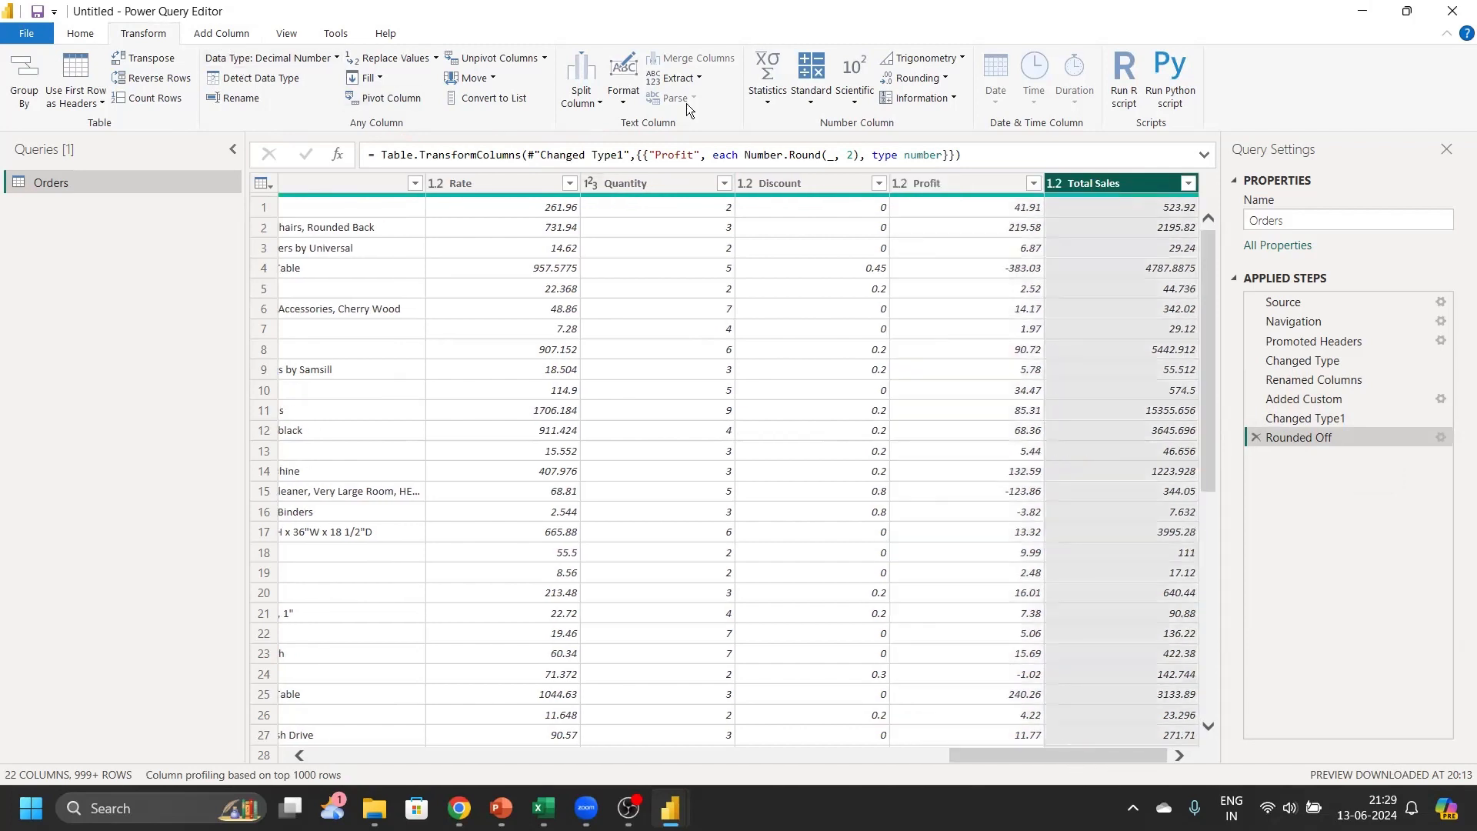
click(931, 78)
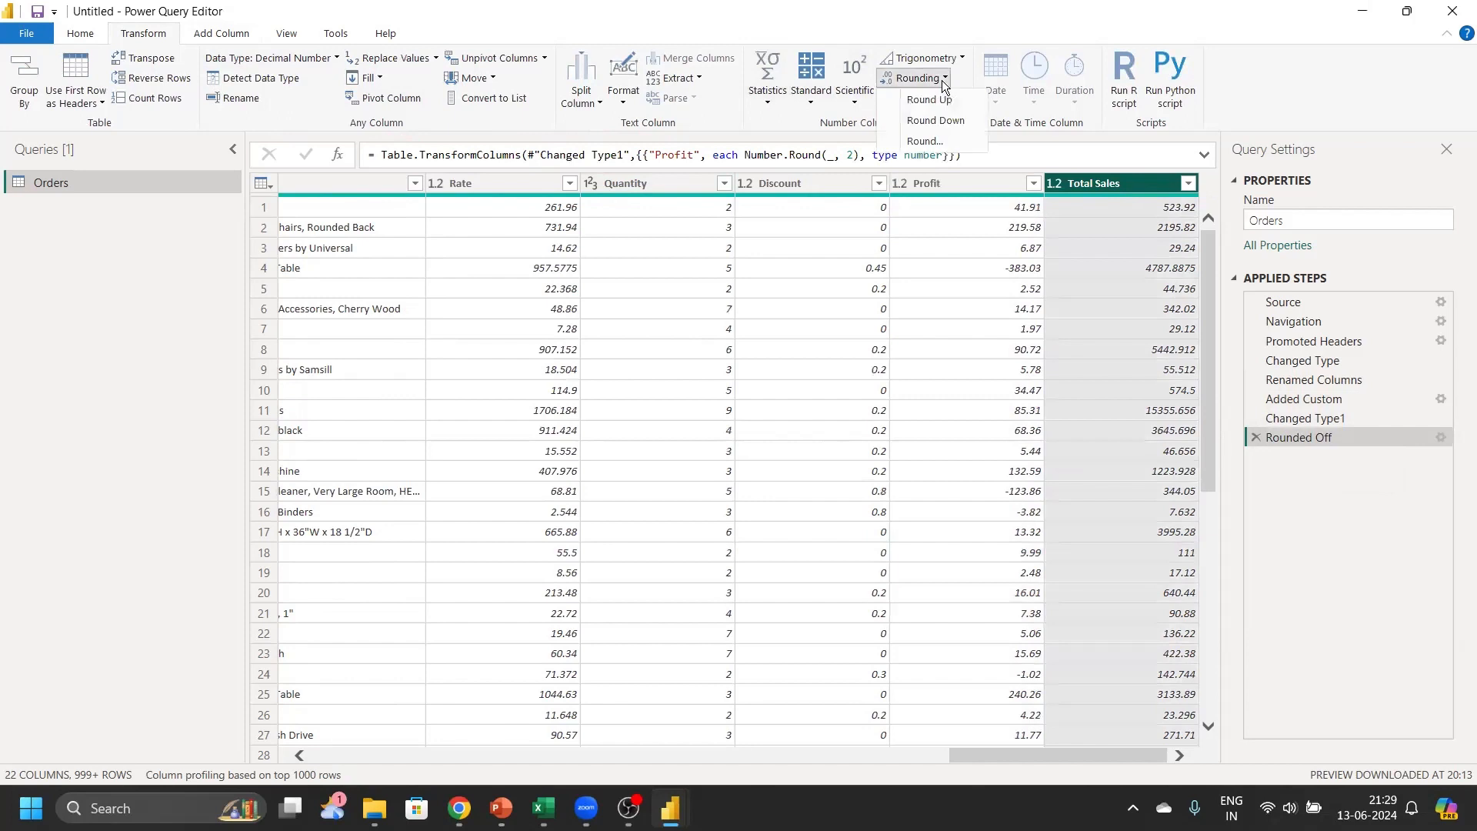
click(926, 141)
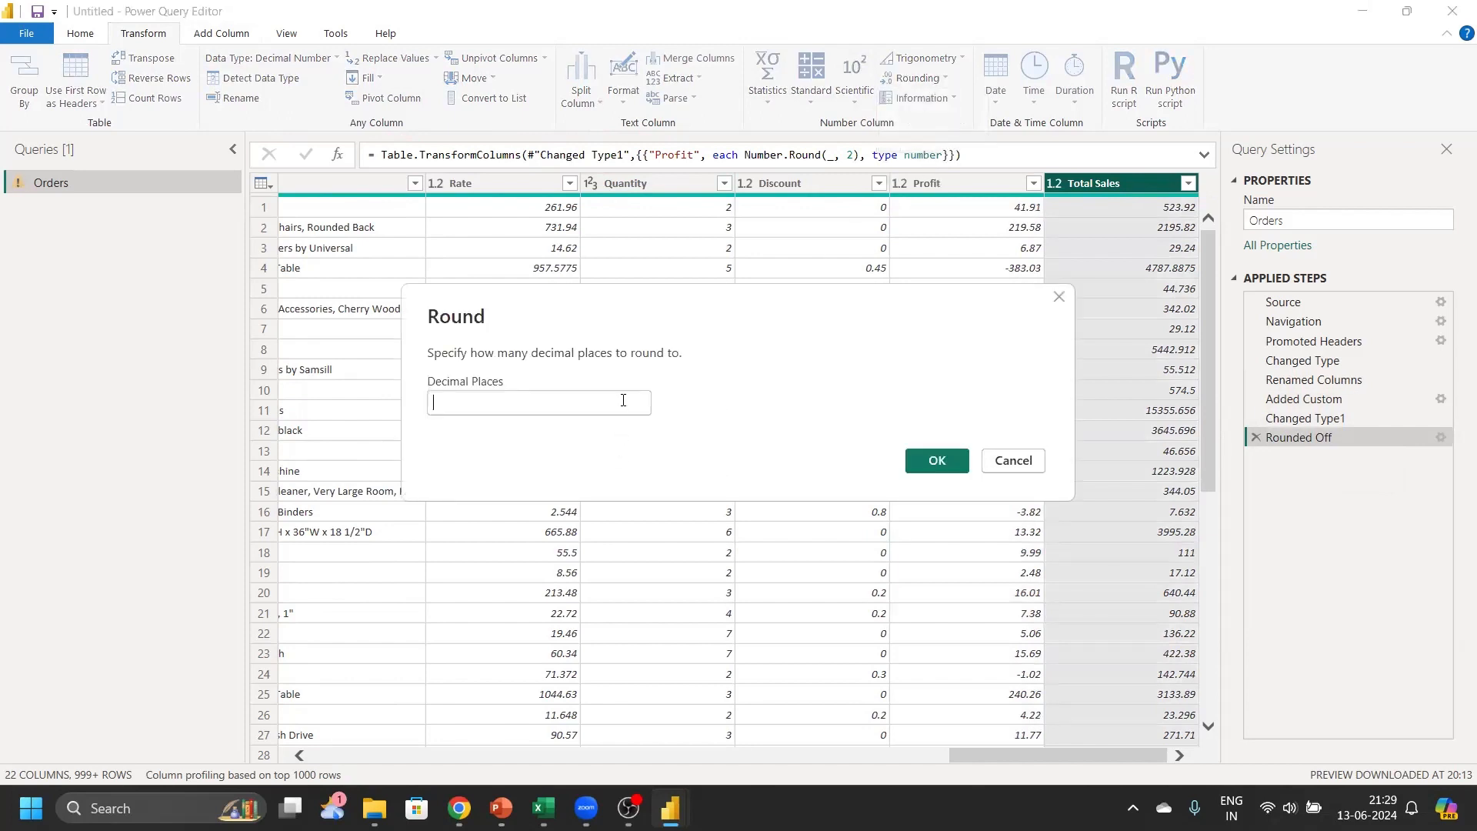
text(2)
click(954, 454)
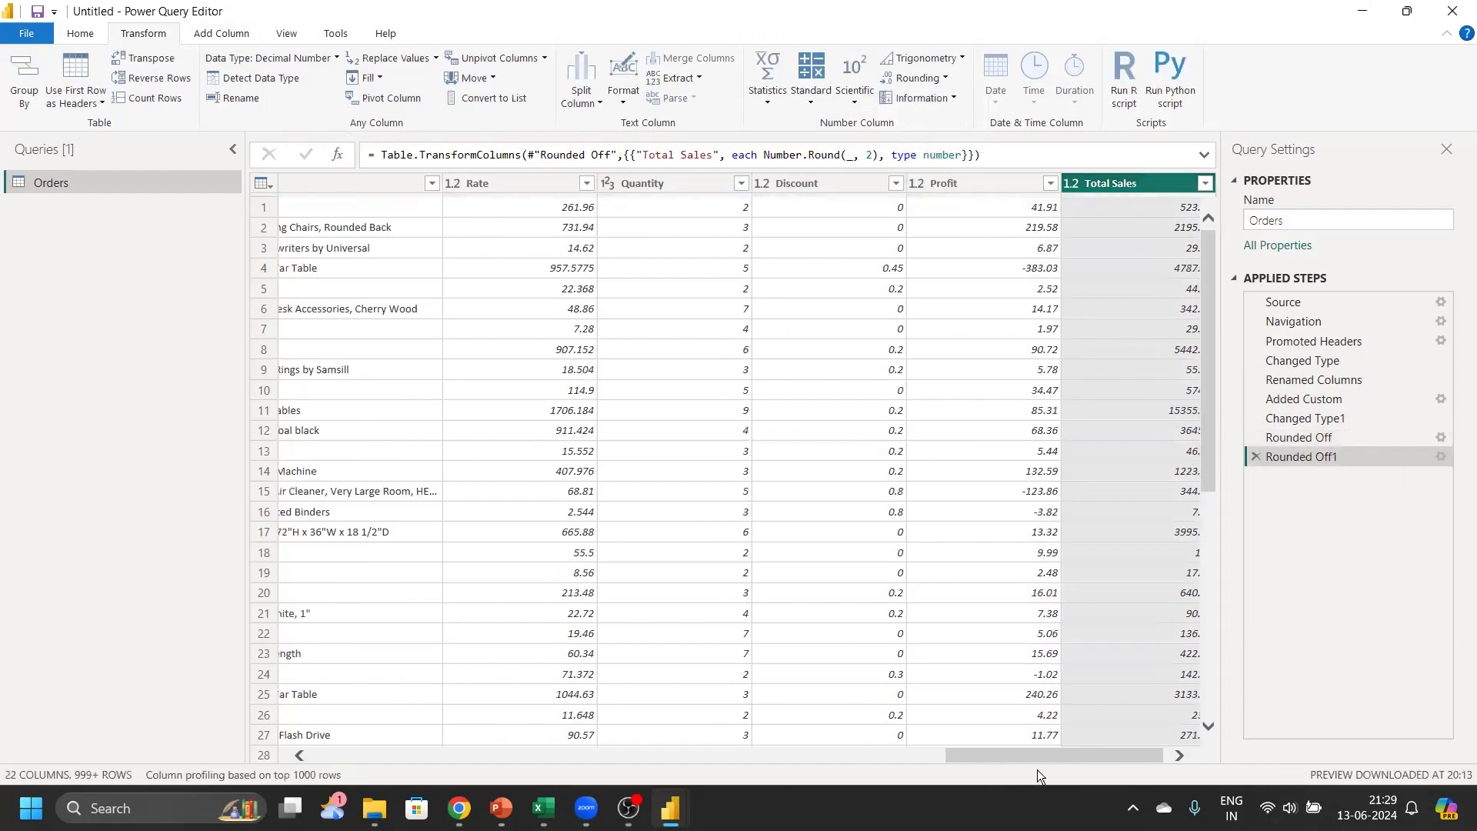
scroll(1039, 752, right, 1)
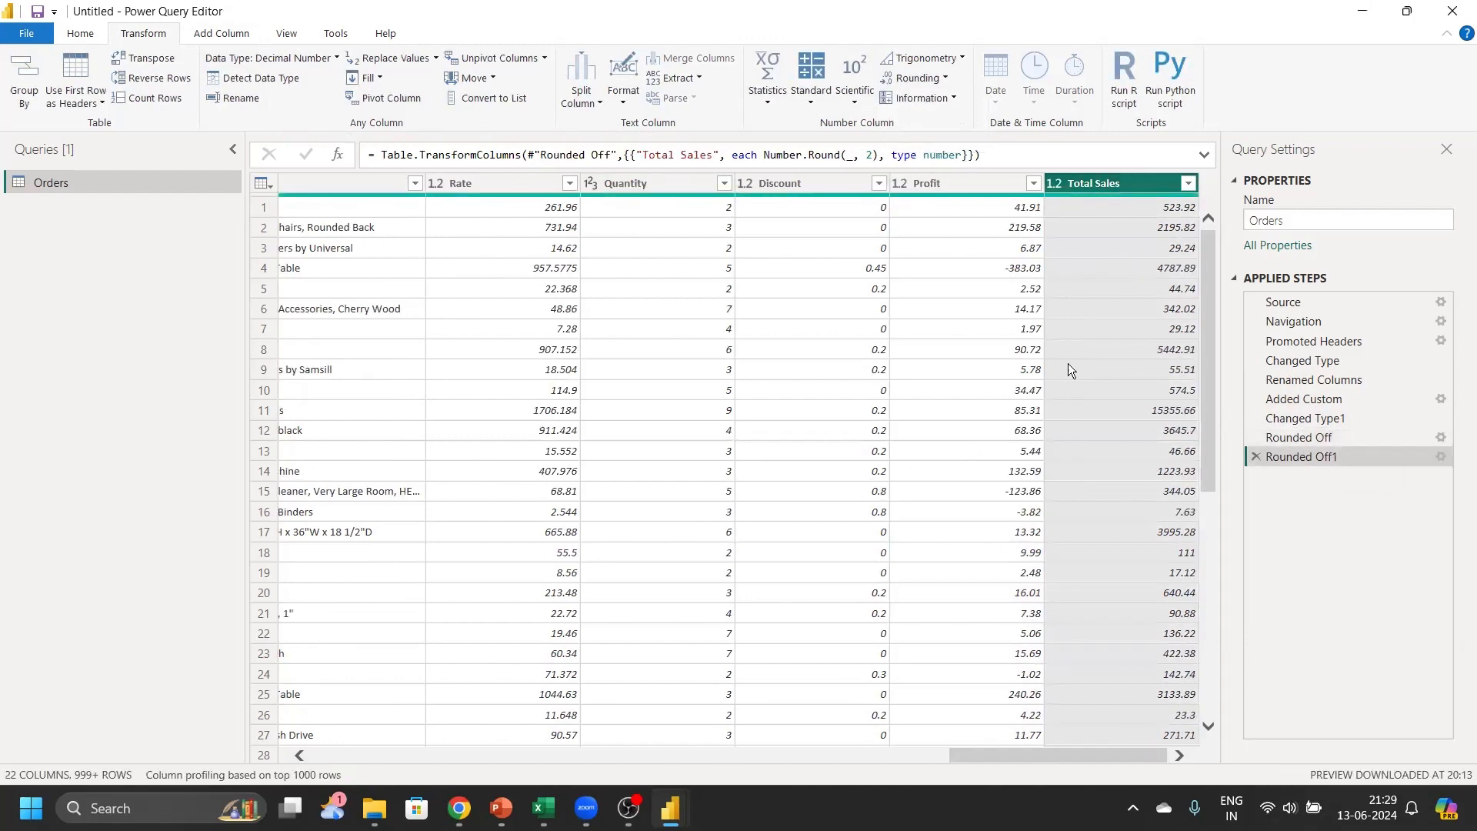
Add a Year column extracted from the Order Date column
drag(1058, 755, 440, 755)
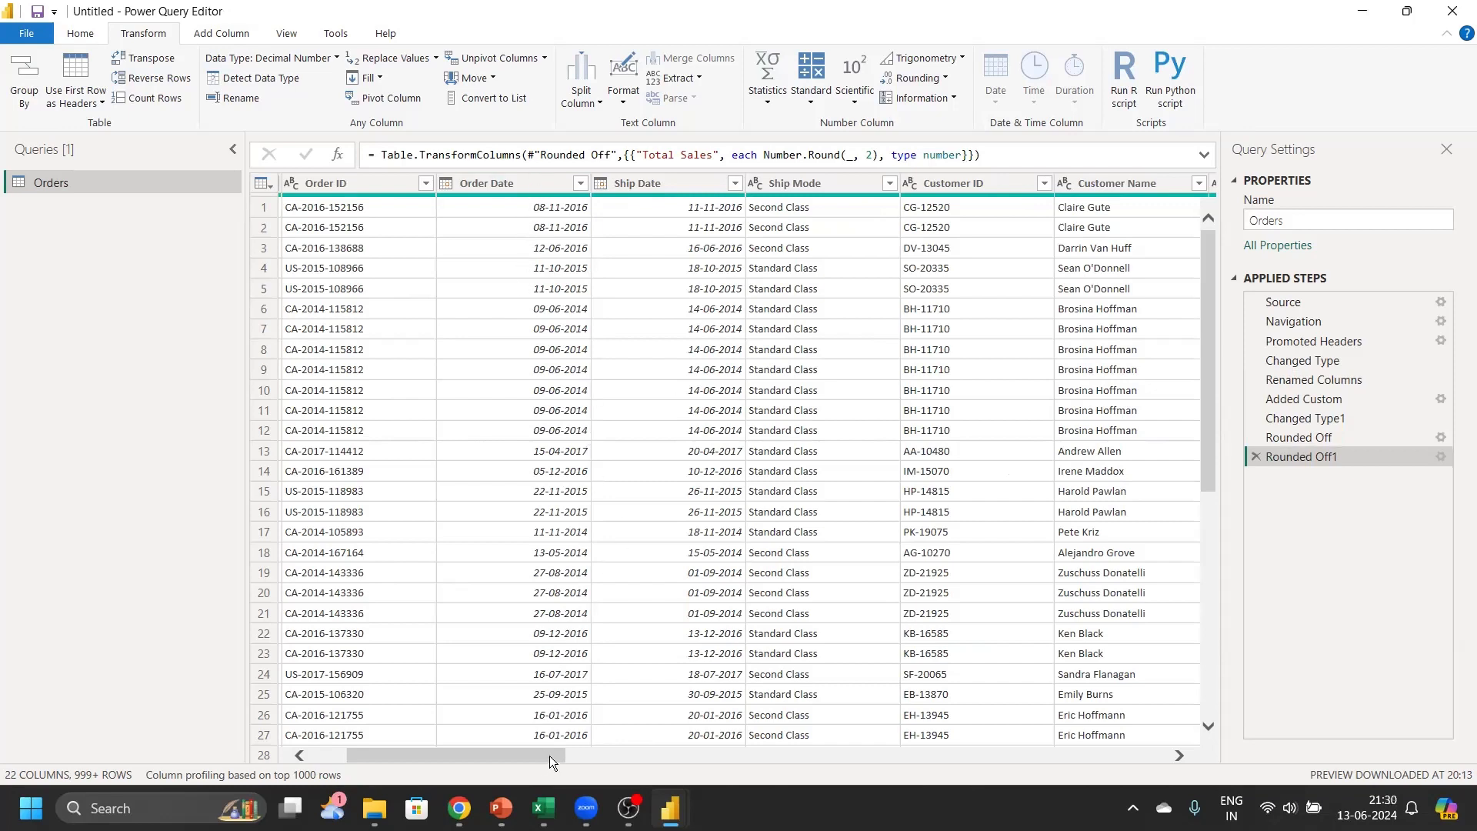
drag(549, 755, 656, 767)
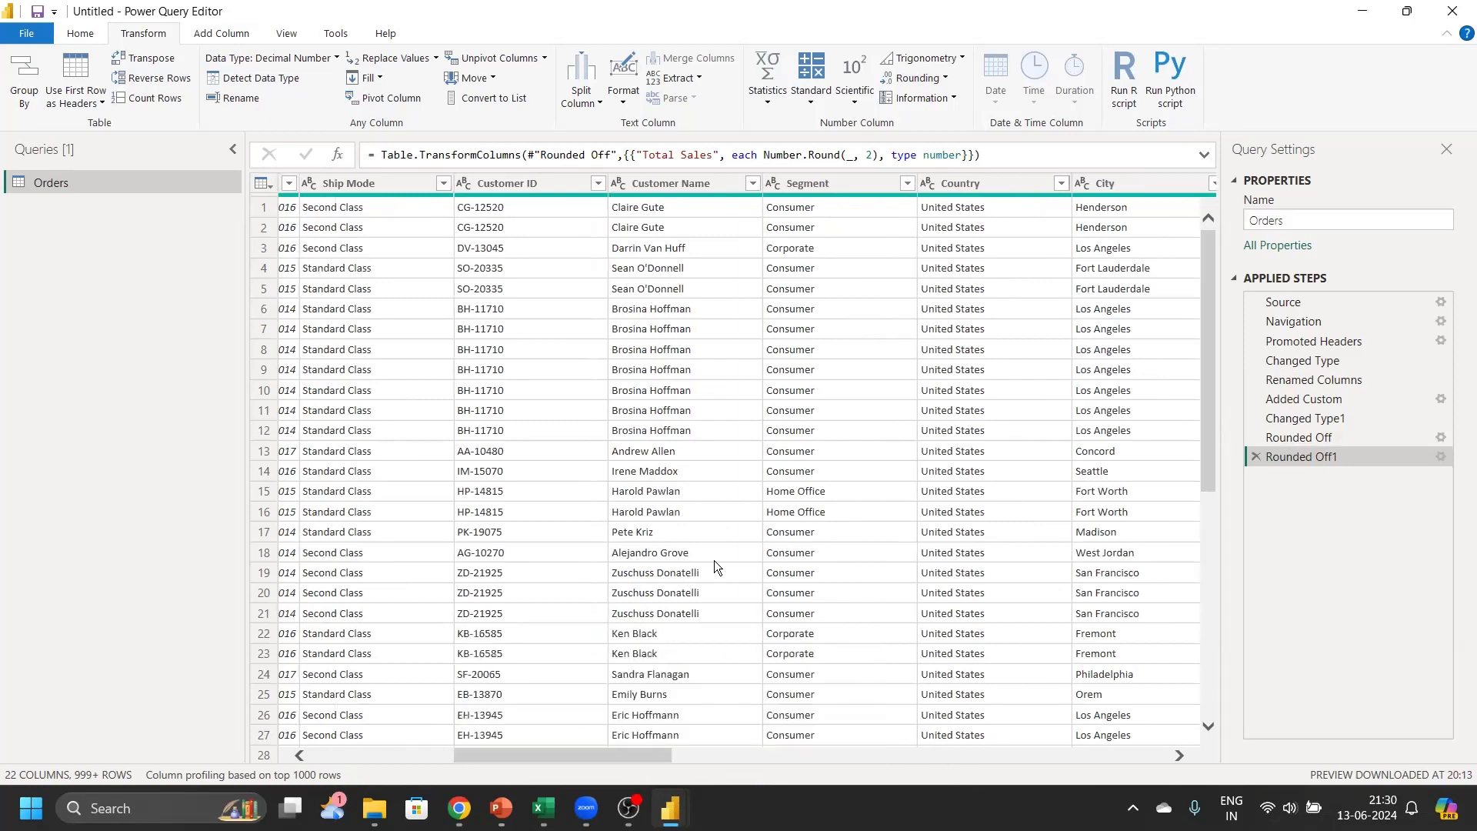
drag(650, 754, 518, 750)
click(644, 185)
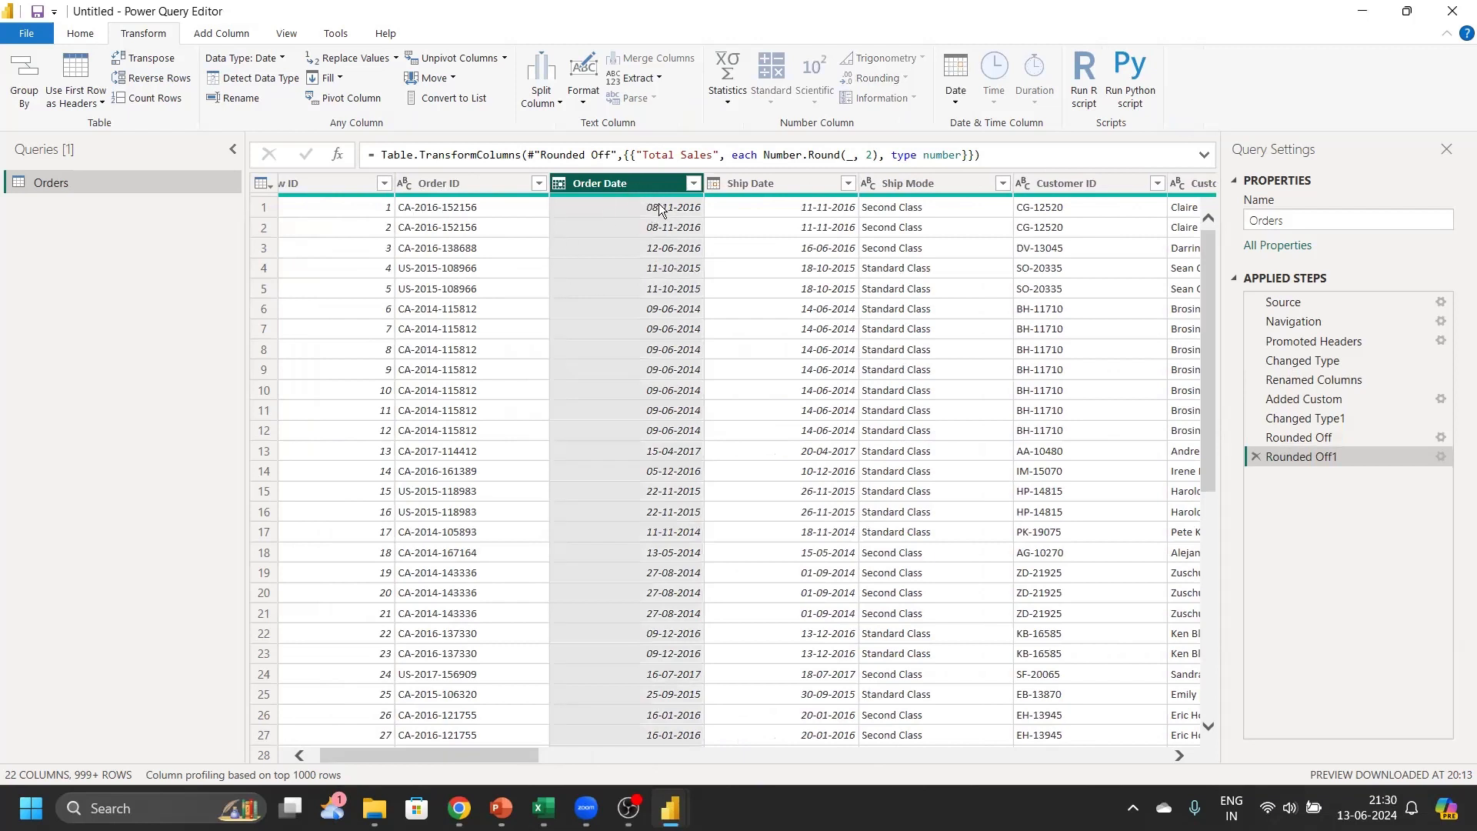
click(218, 33)
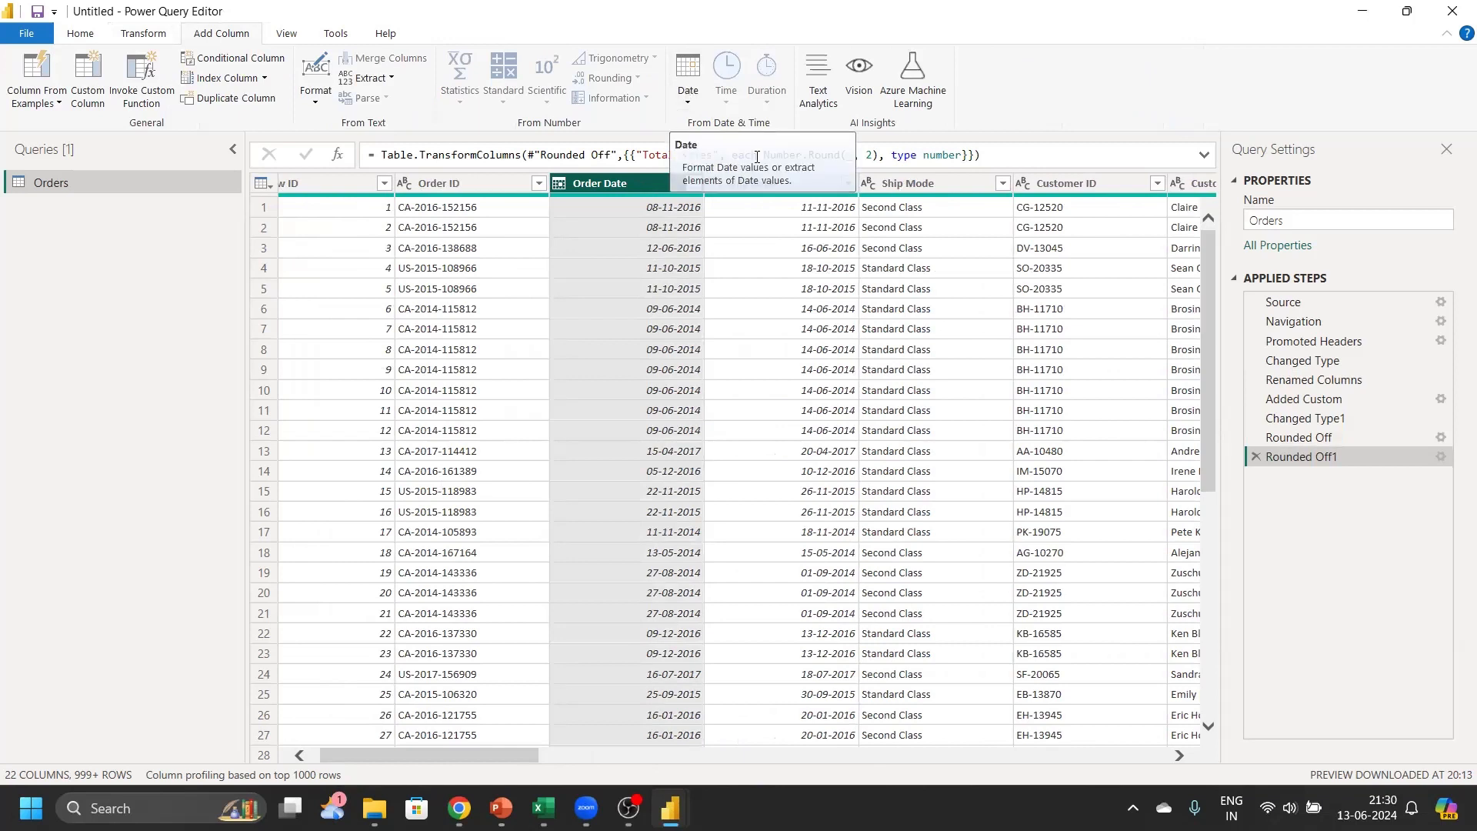
click(687, 84)
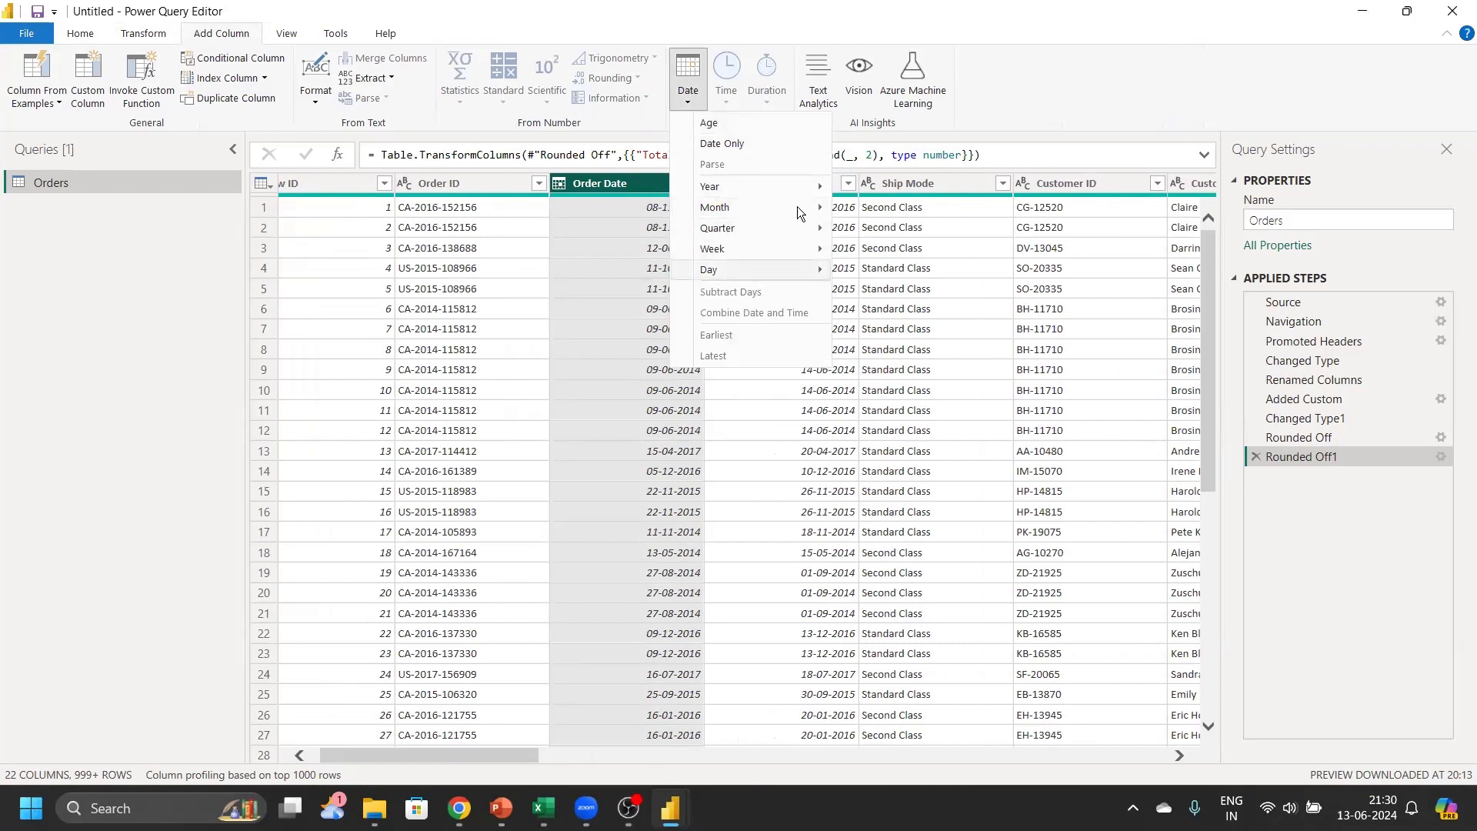
mouse_move(775, 191)
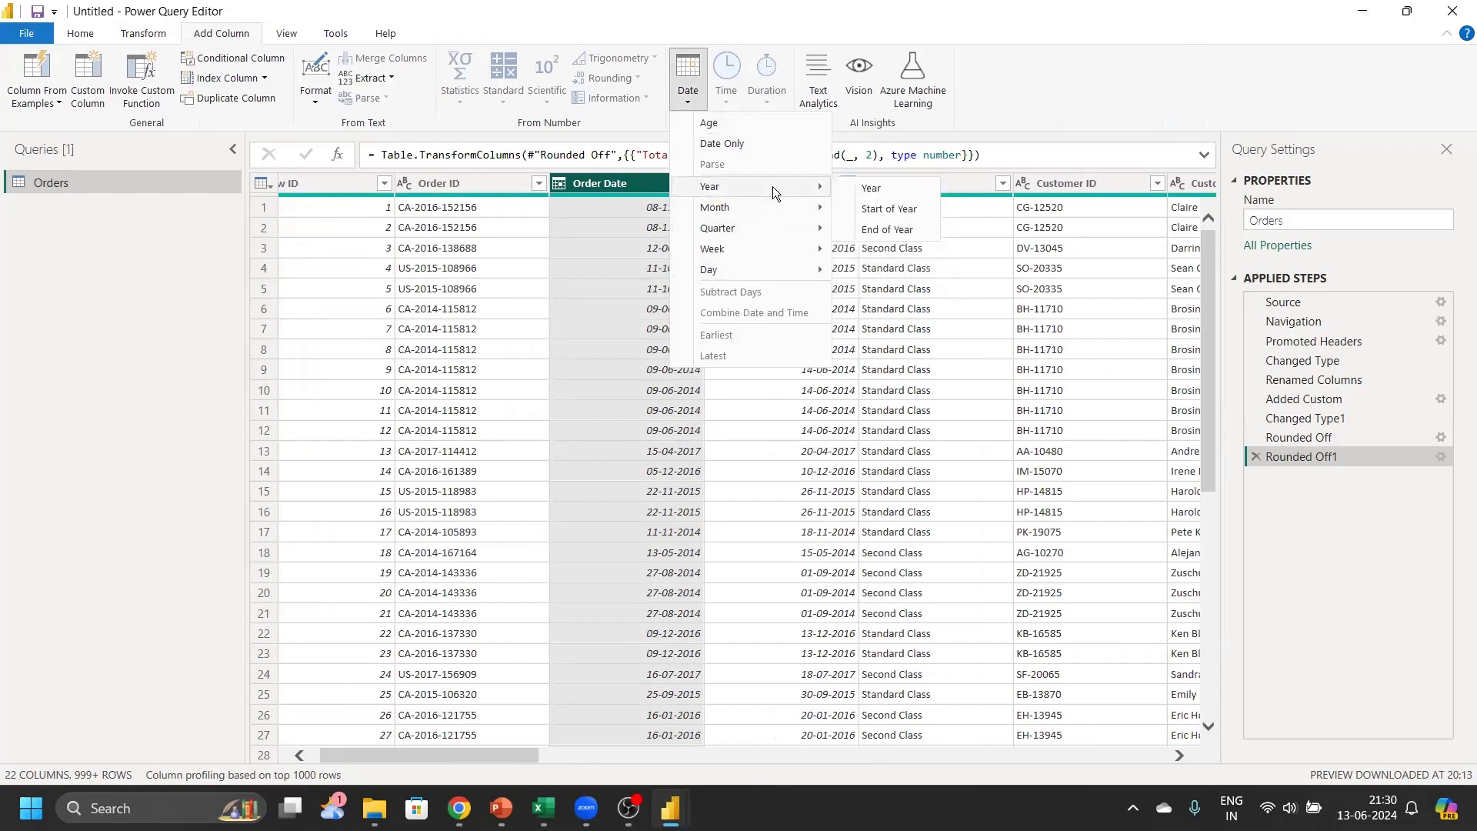
click(883, 187)
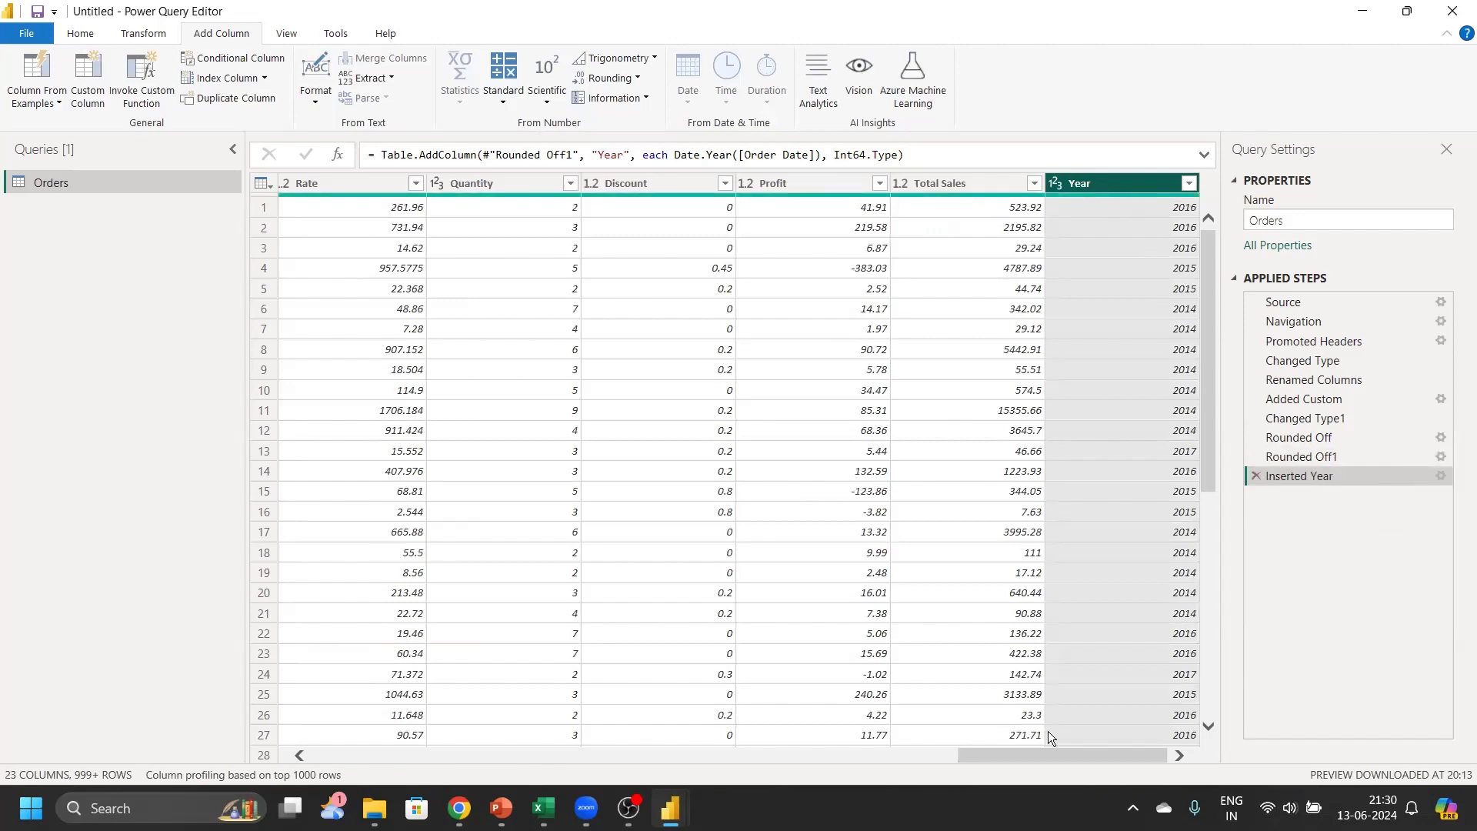
drag(1067, 755, 1085, 733)
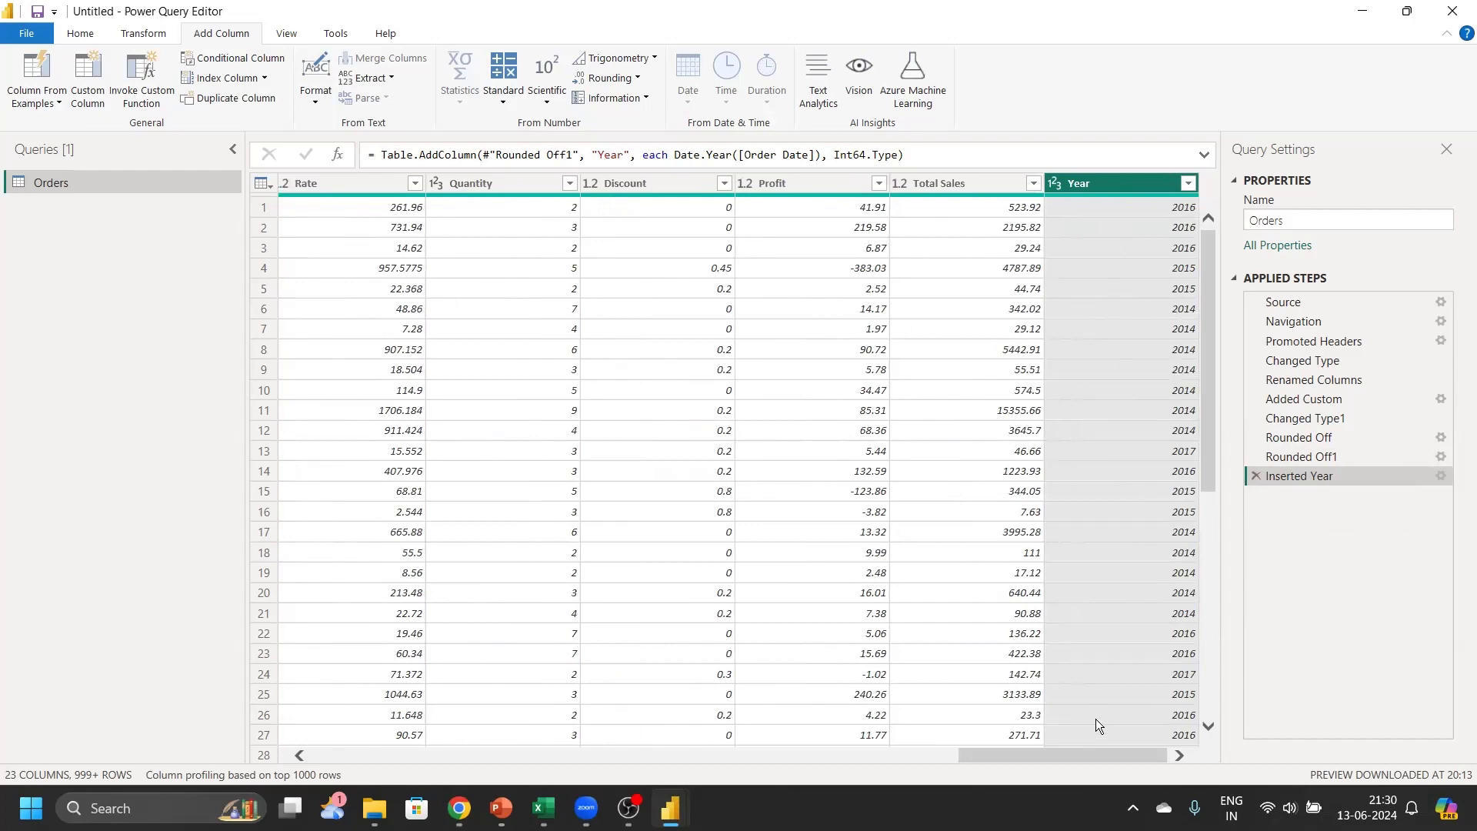
Add a Quarter of Year column extracted from Order Date and look through its values
drag(1125, 755, 526, 743)
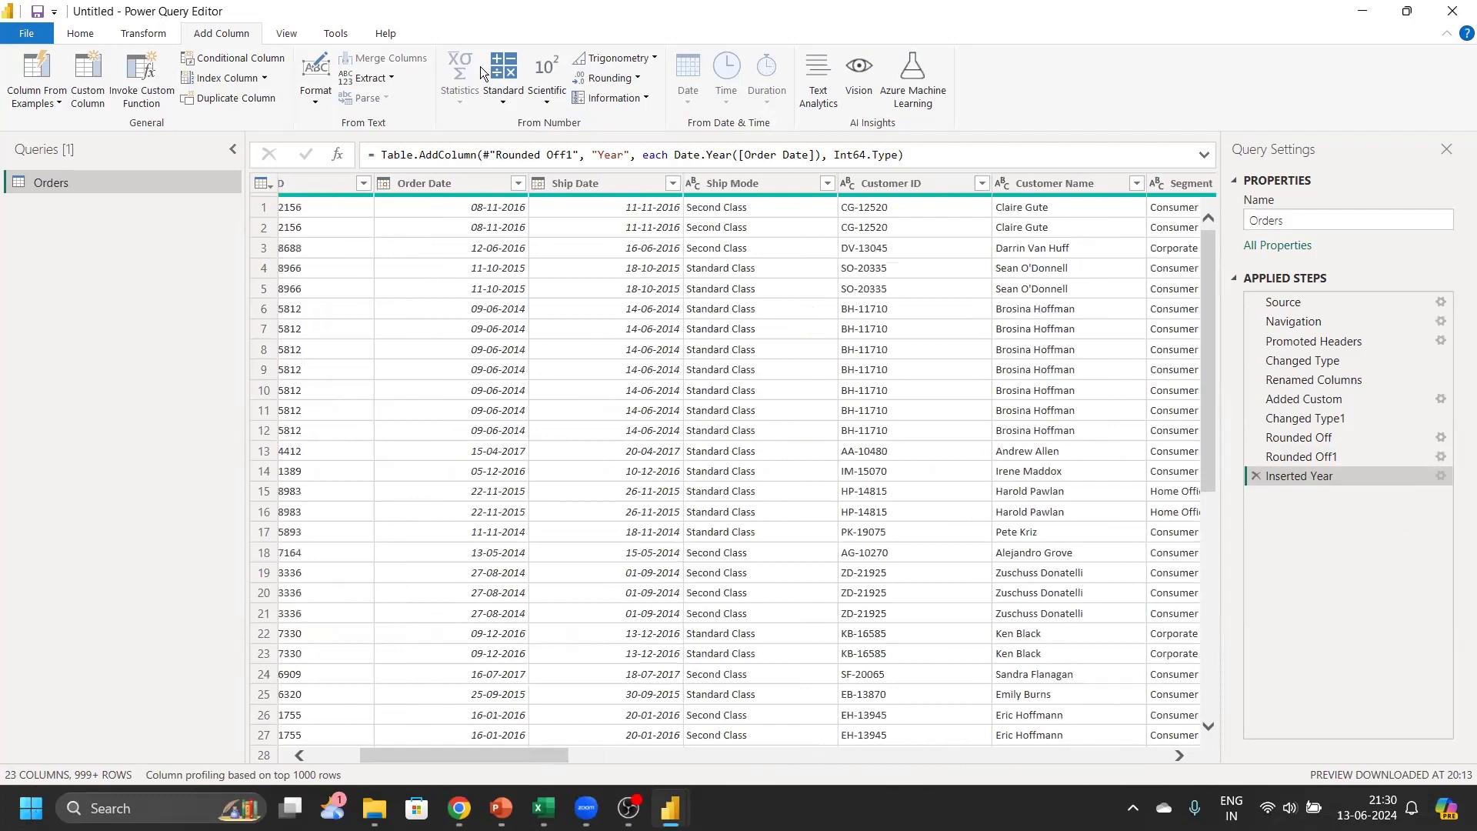
click(454, 183)
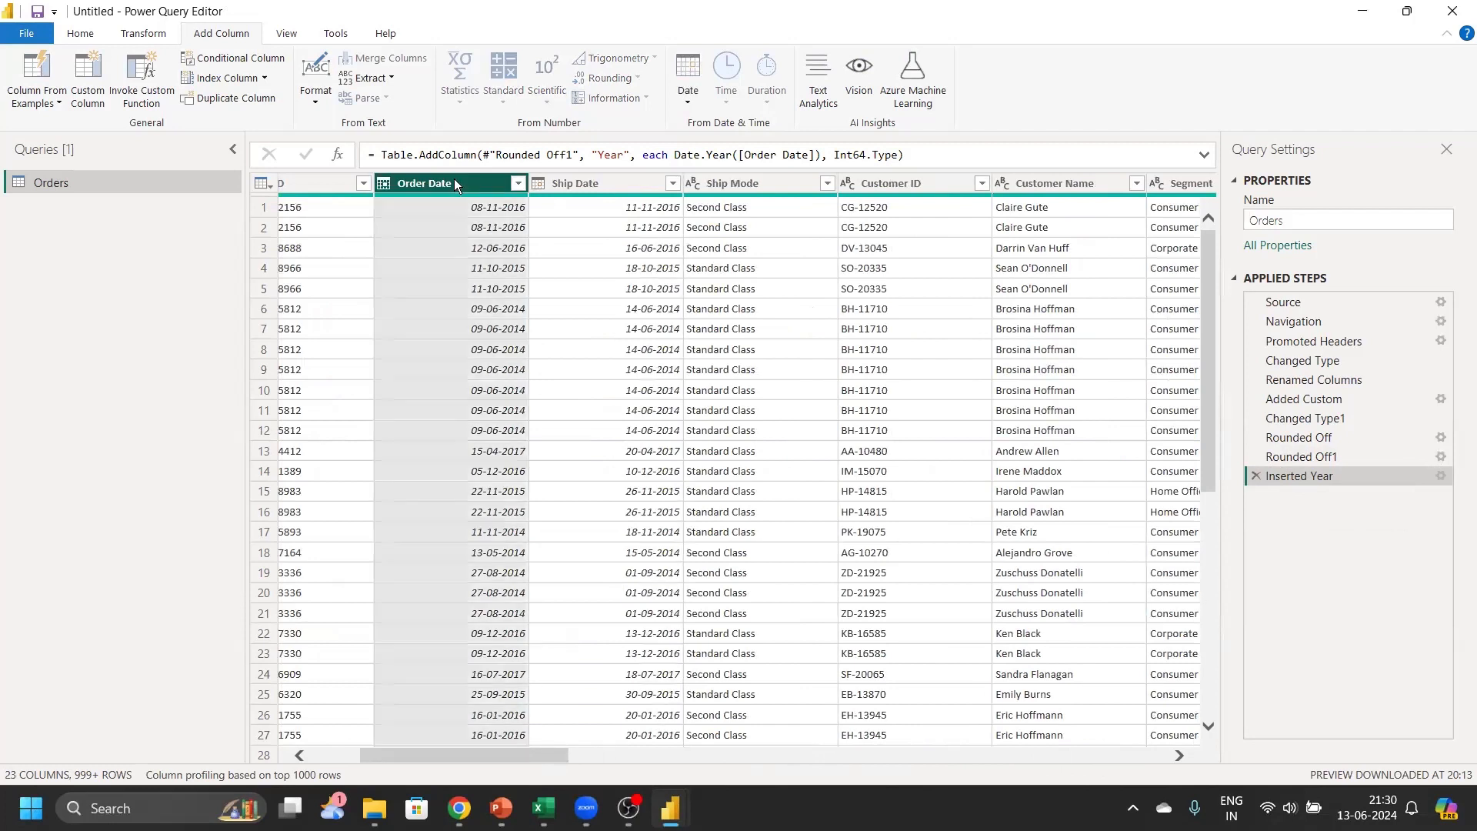
click(677, 90)
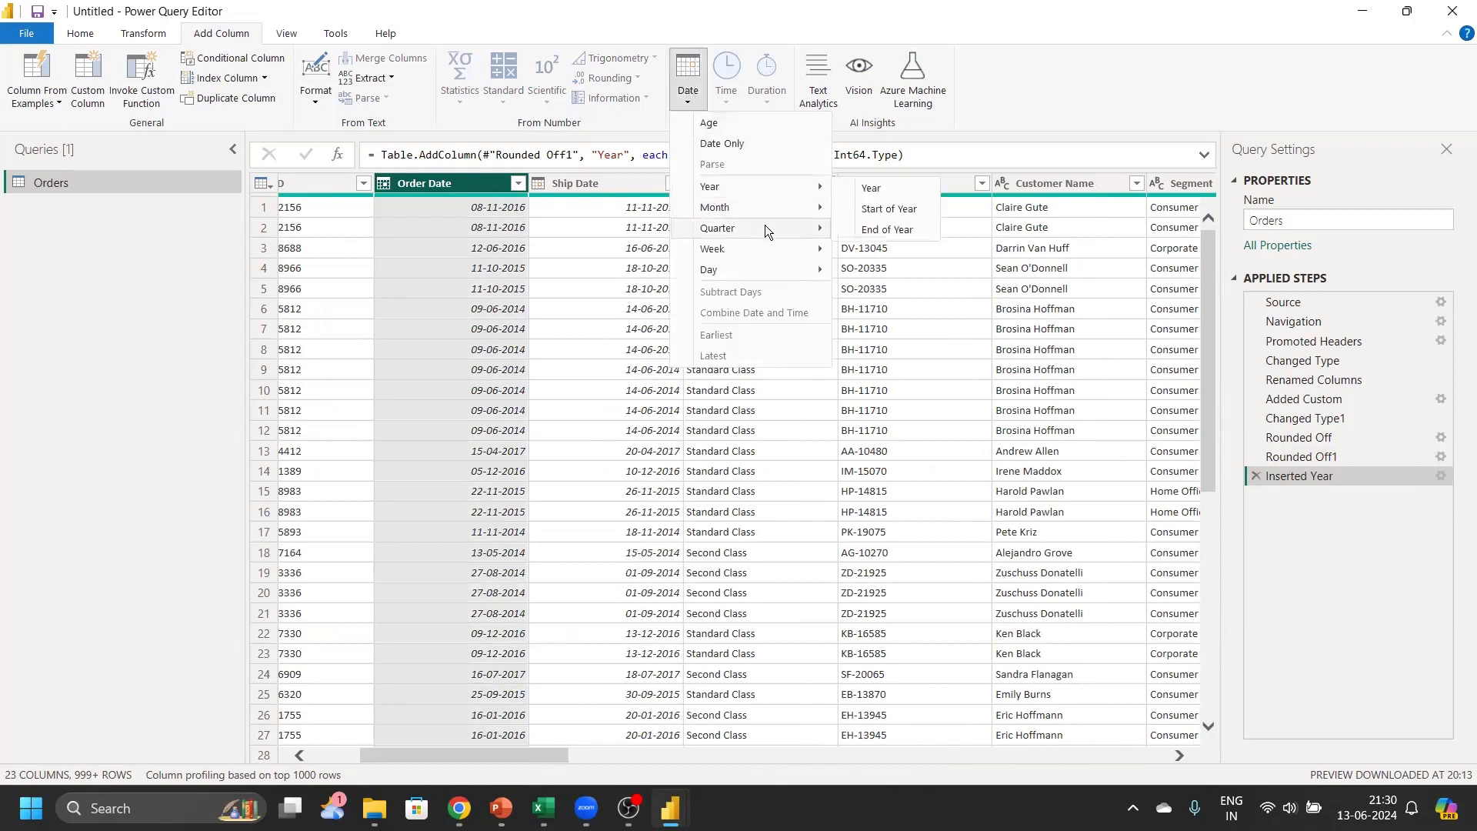
mouse_move(765, 228)
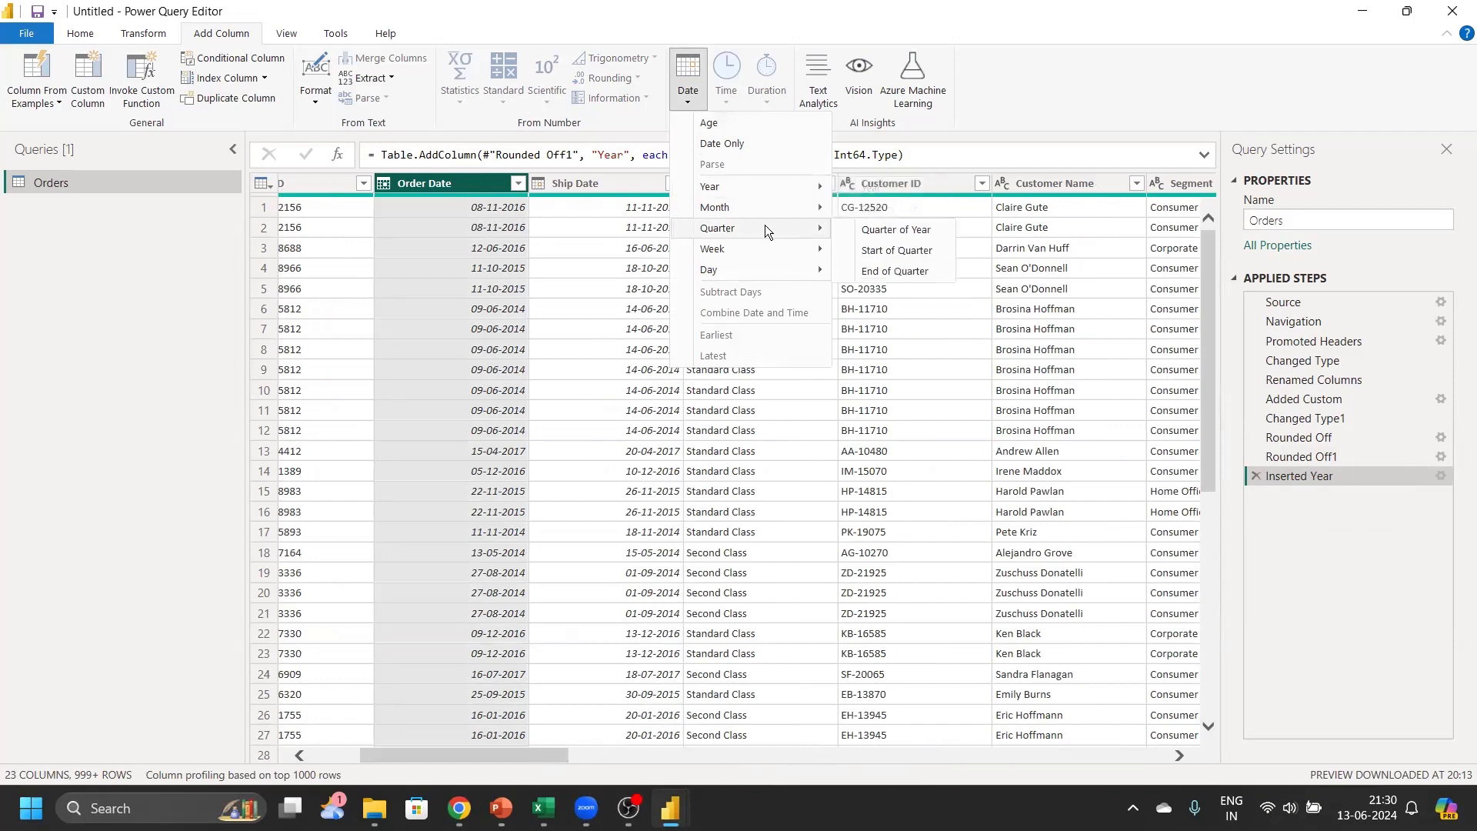
click(891, 233)
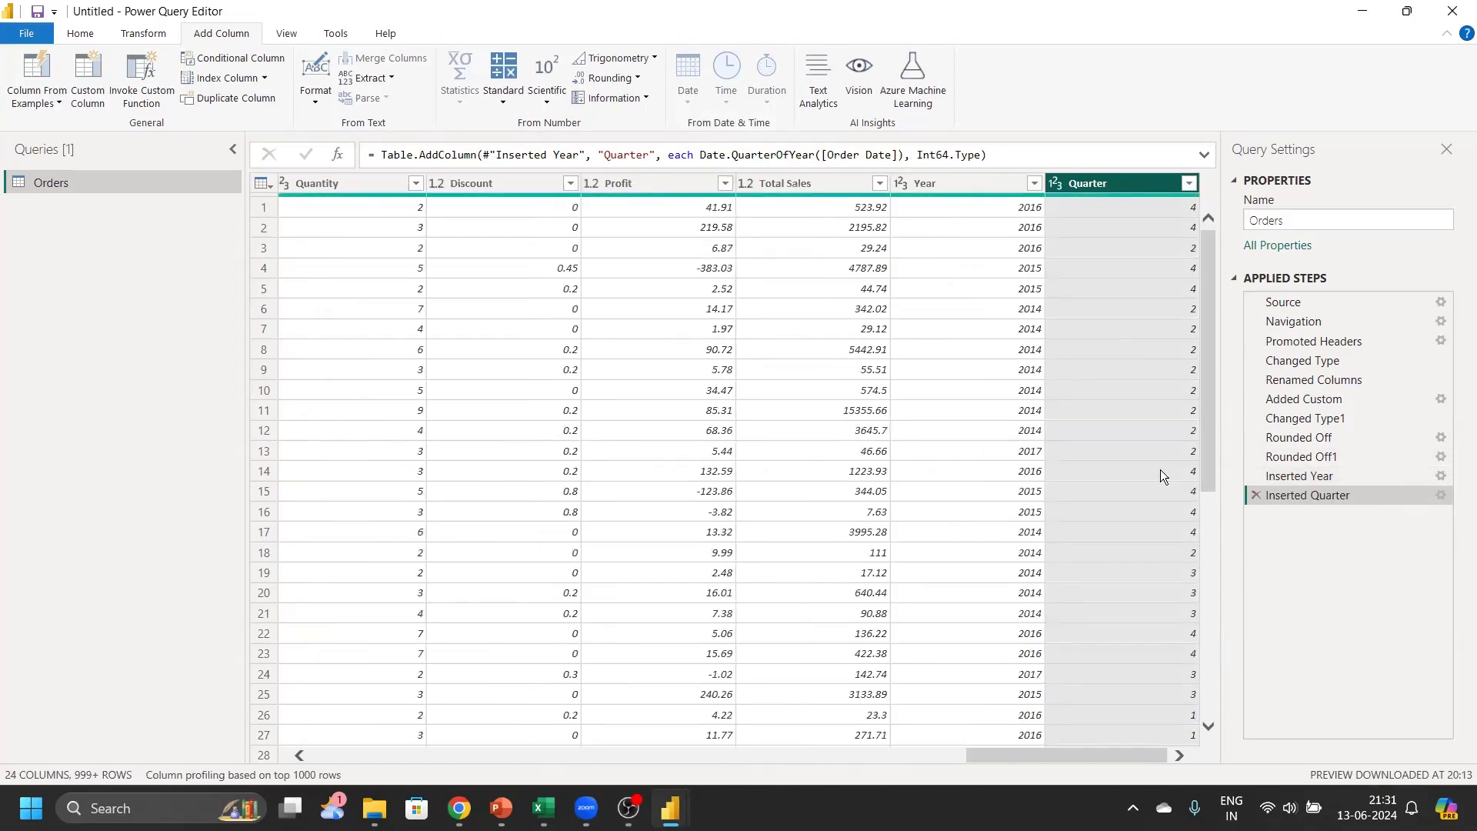
scroll(1146, 457, down, 1)
scroll(1137, 440, down, 6)
scroll(1133, 434, up, 7)
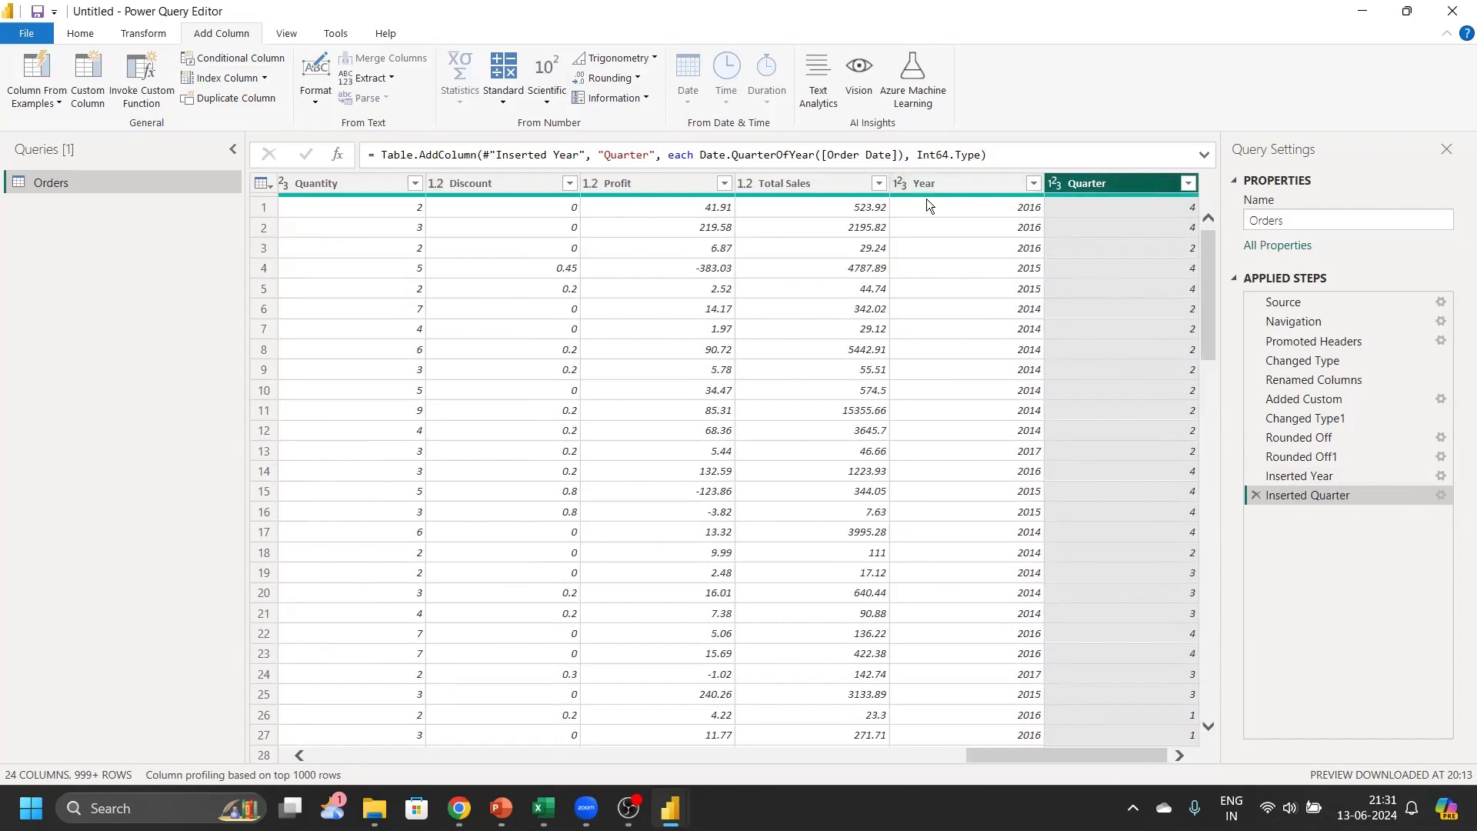
Start a new column from examples using only the Quarter column as the source selection
click(914, 183)
click(813, 181)
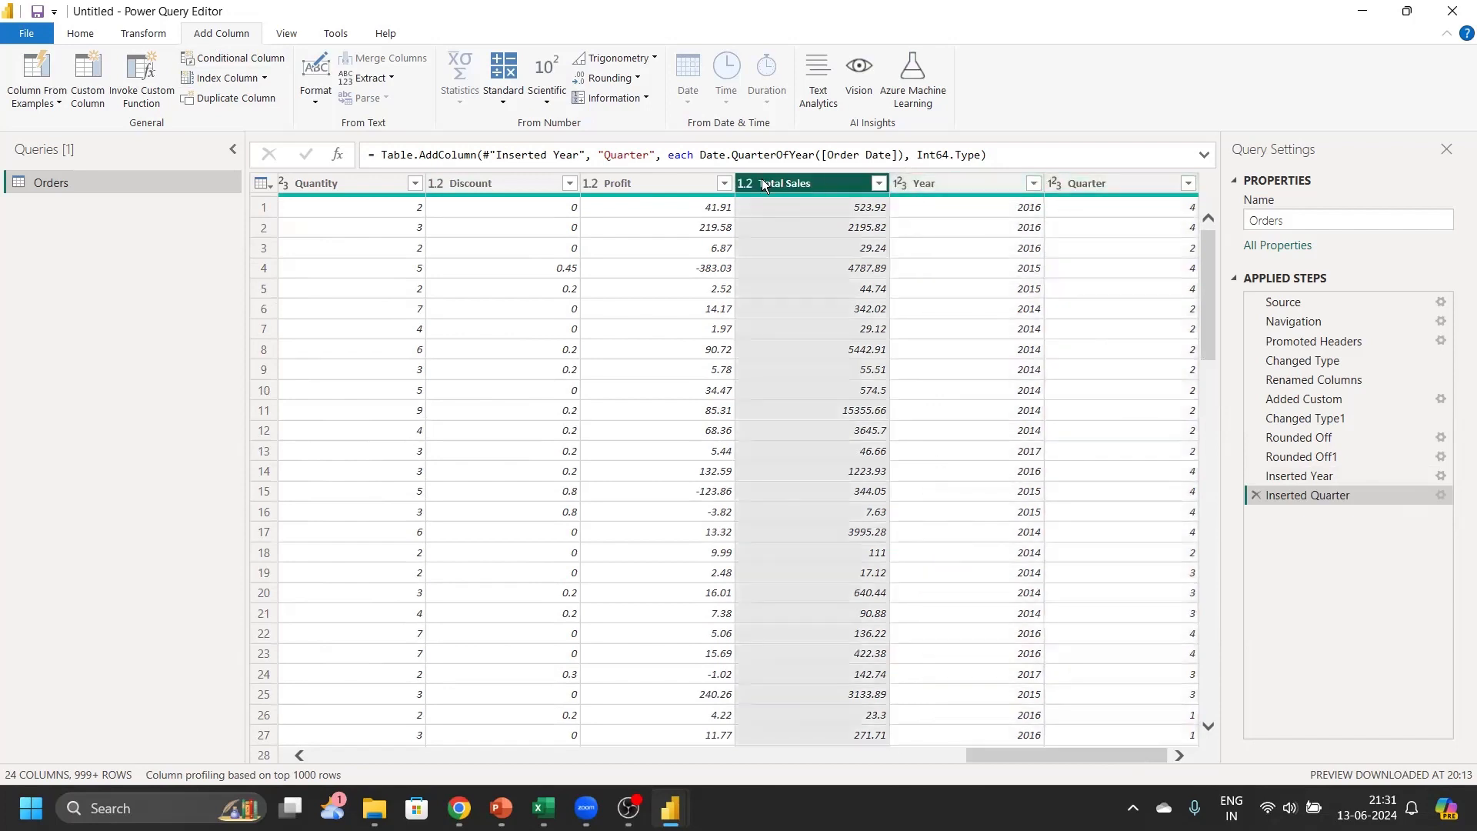
click(1143, 187)
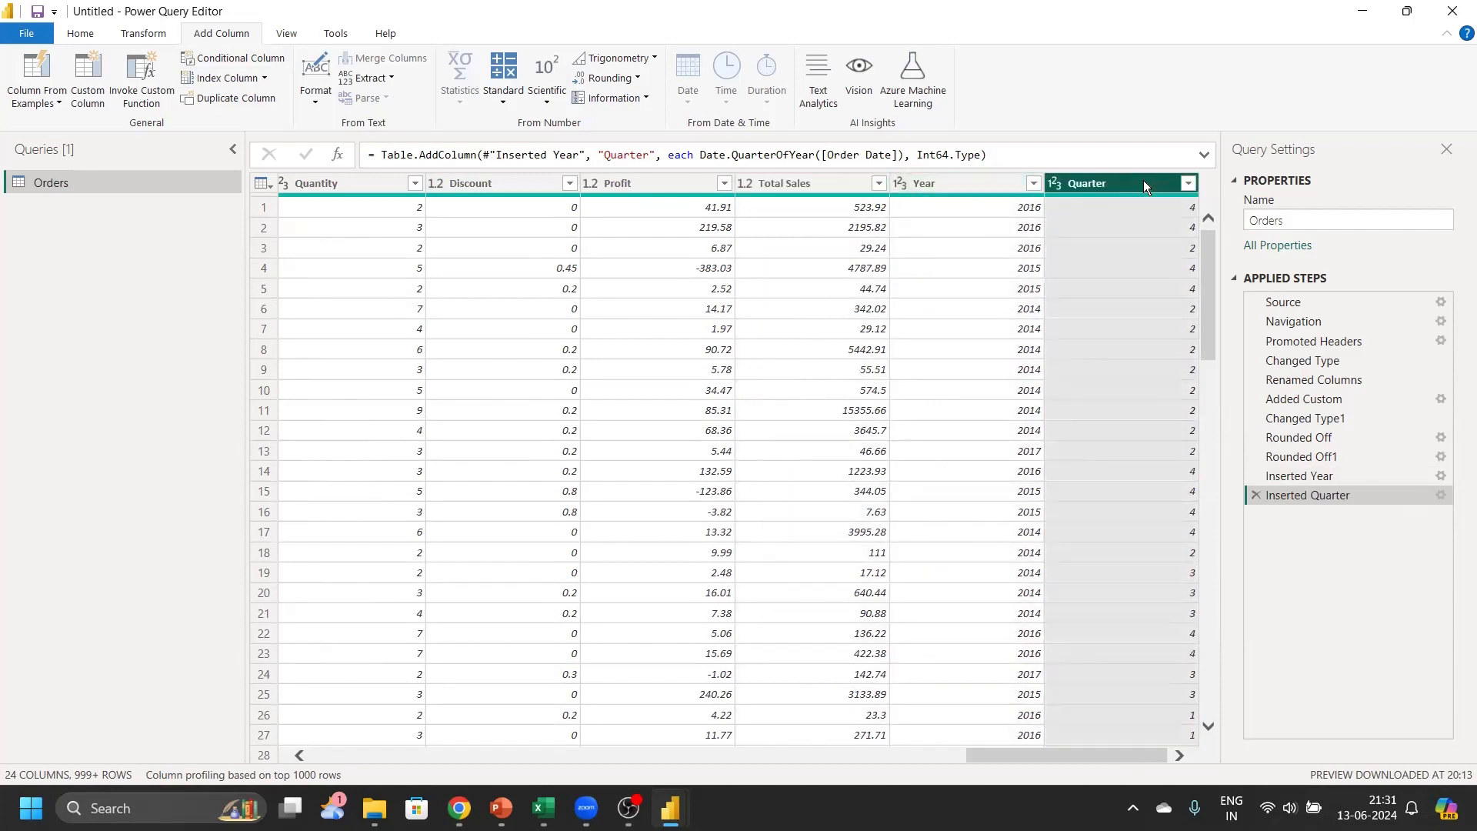
click(41, 102)
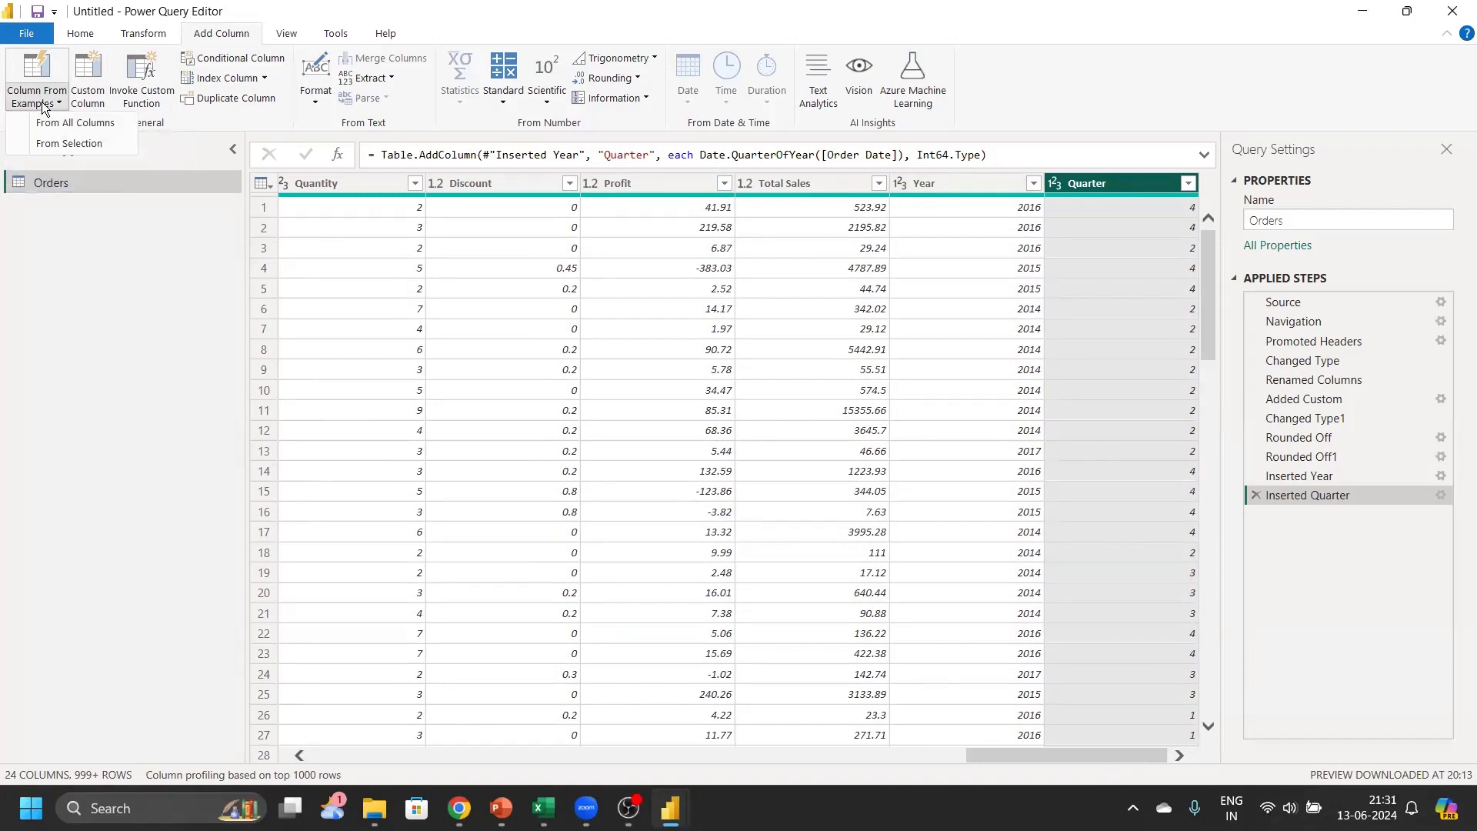
click(66, 143)
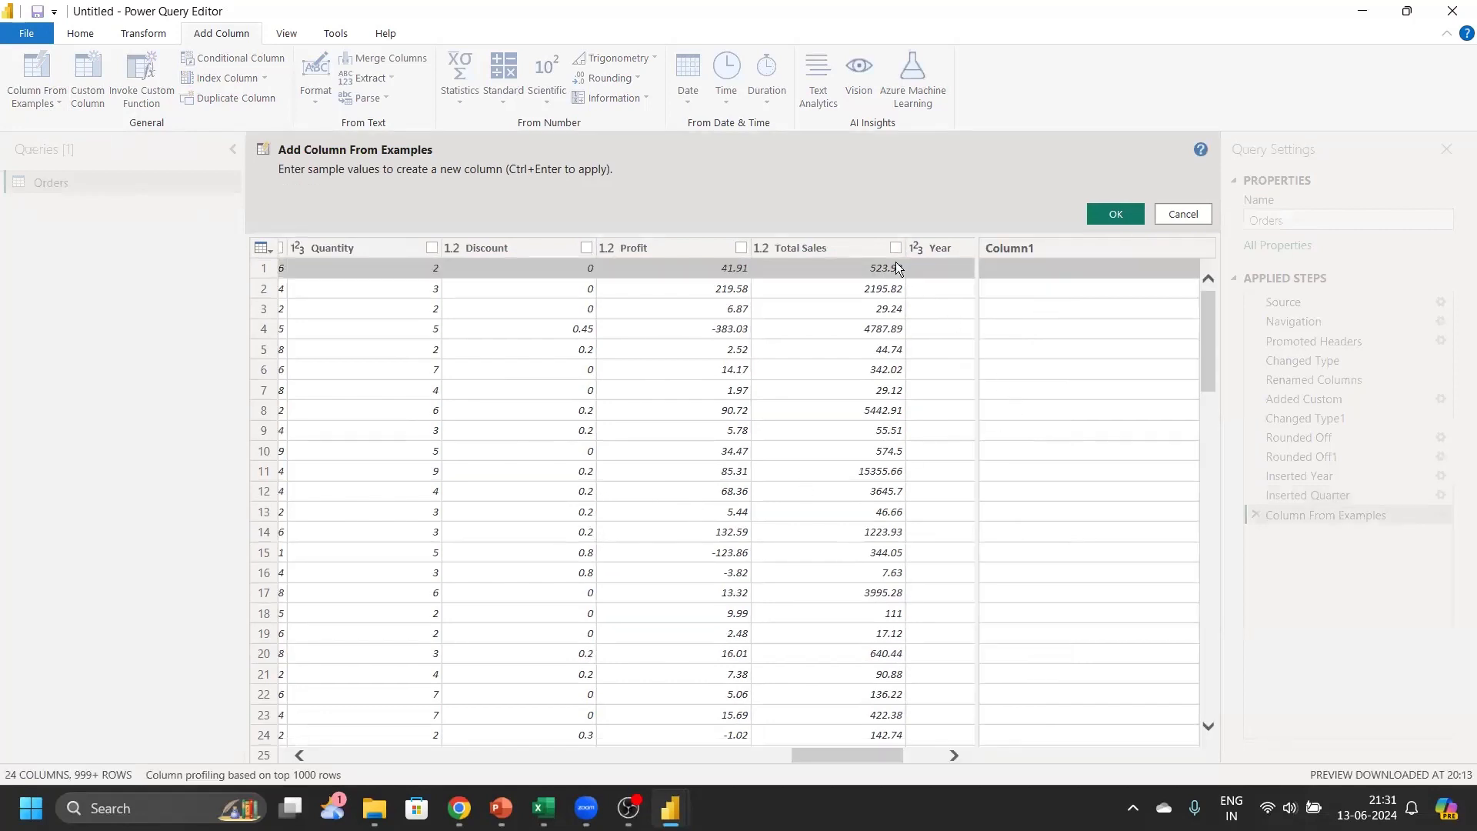
drag(856, 757, 895, 758)
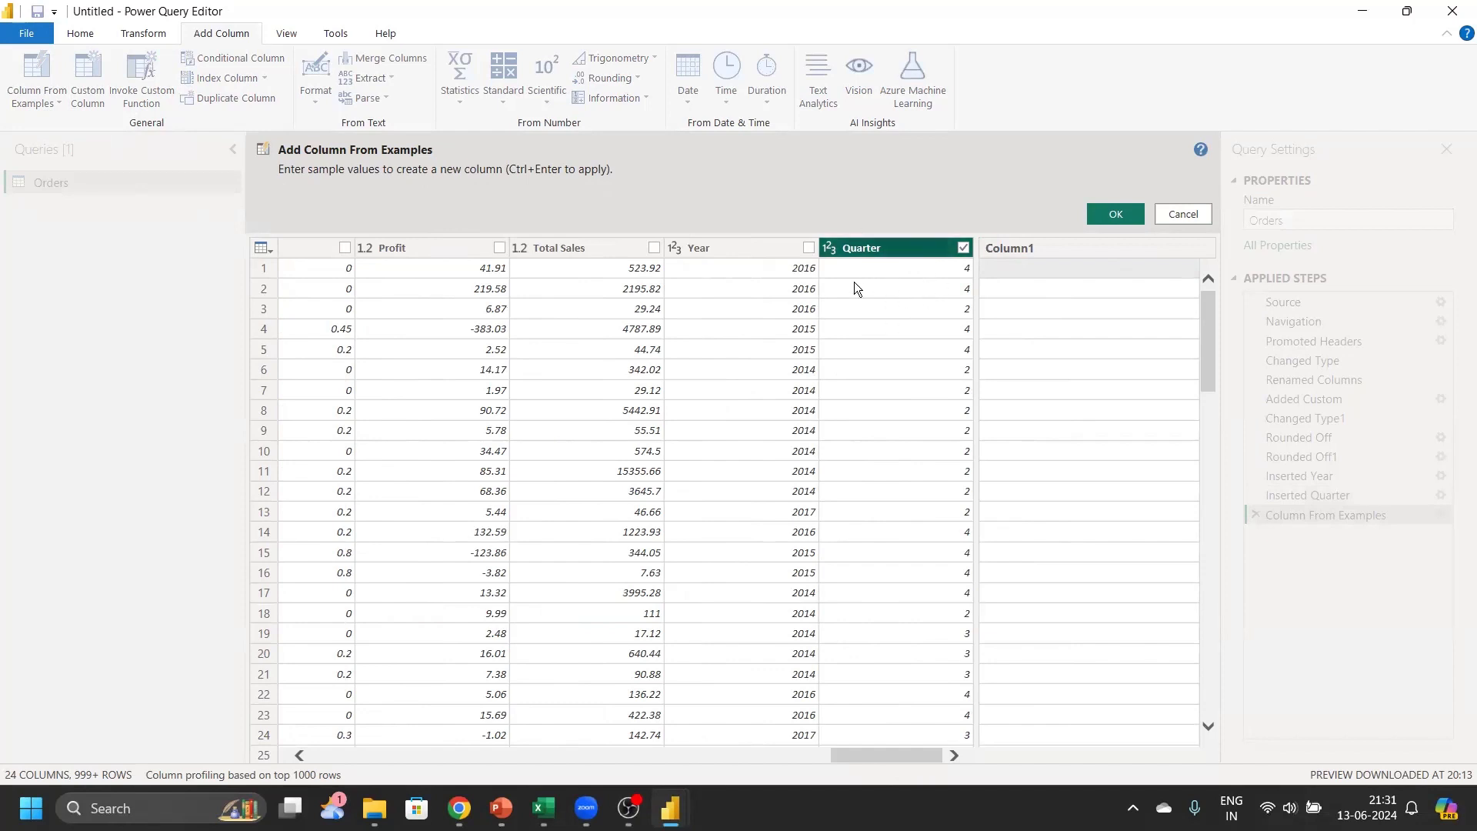
Give "Qtr 4" as the first row's example value, check the suggested values and add the column
click(1029, 270)
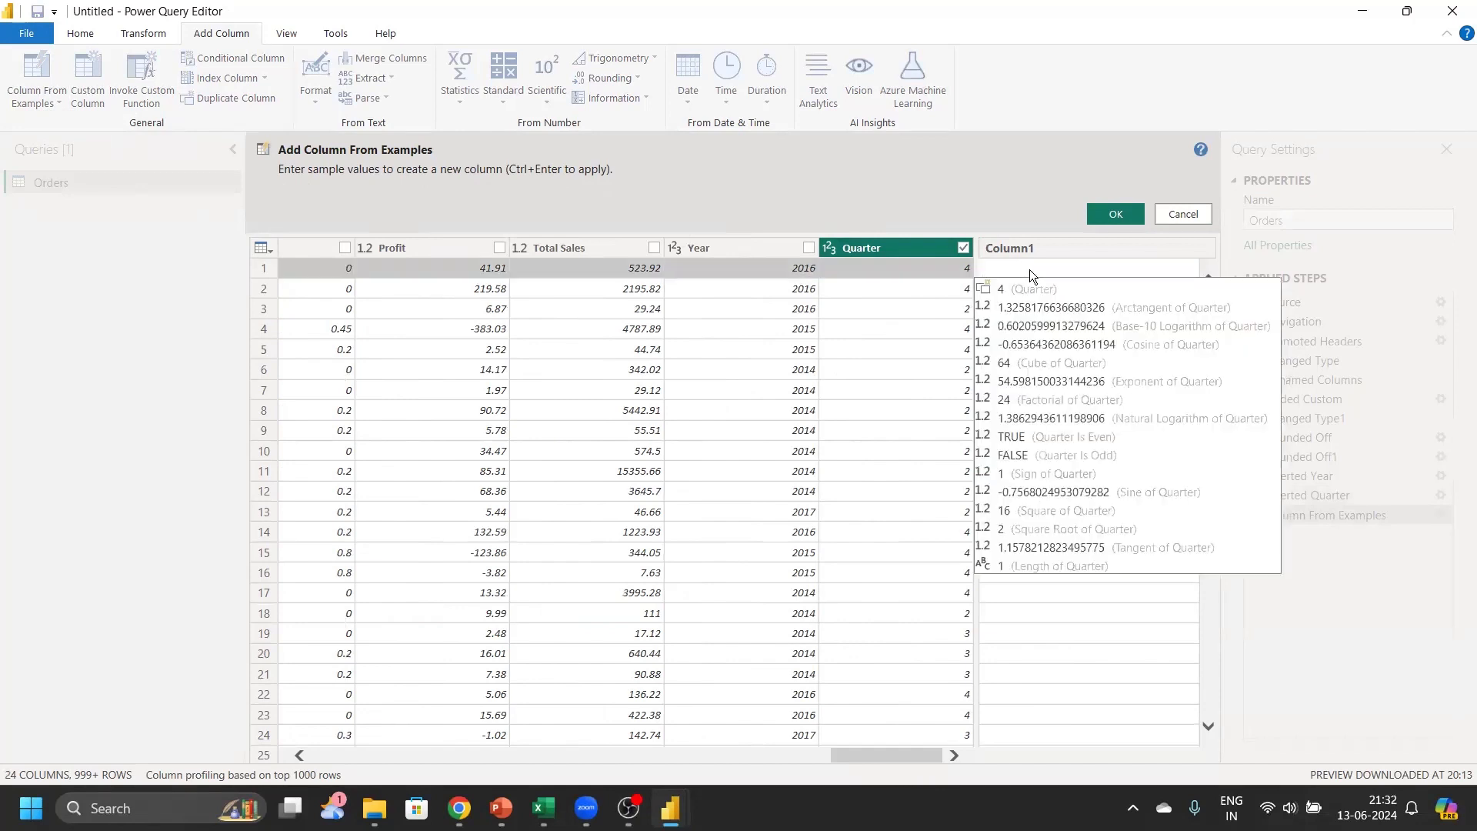
text(Qtr 4)
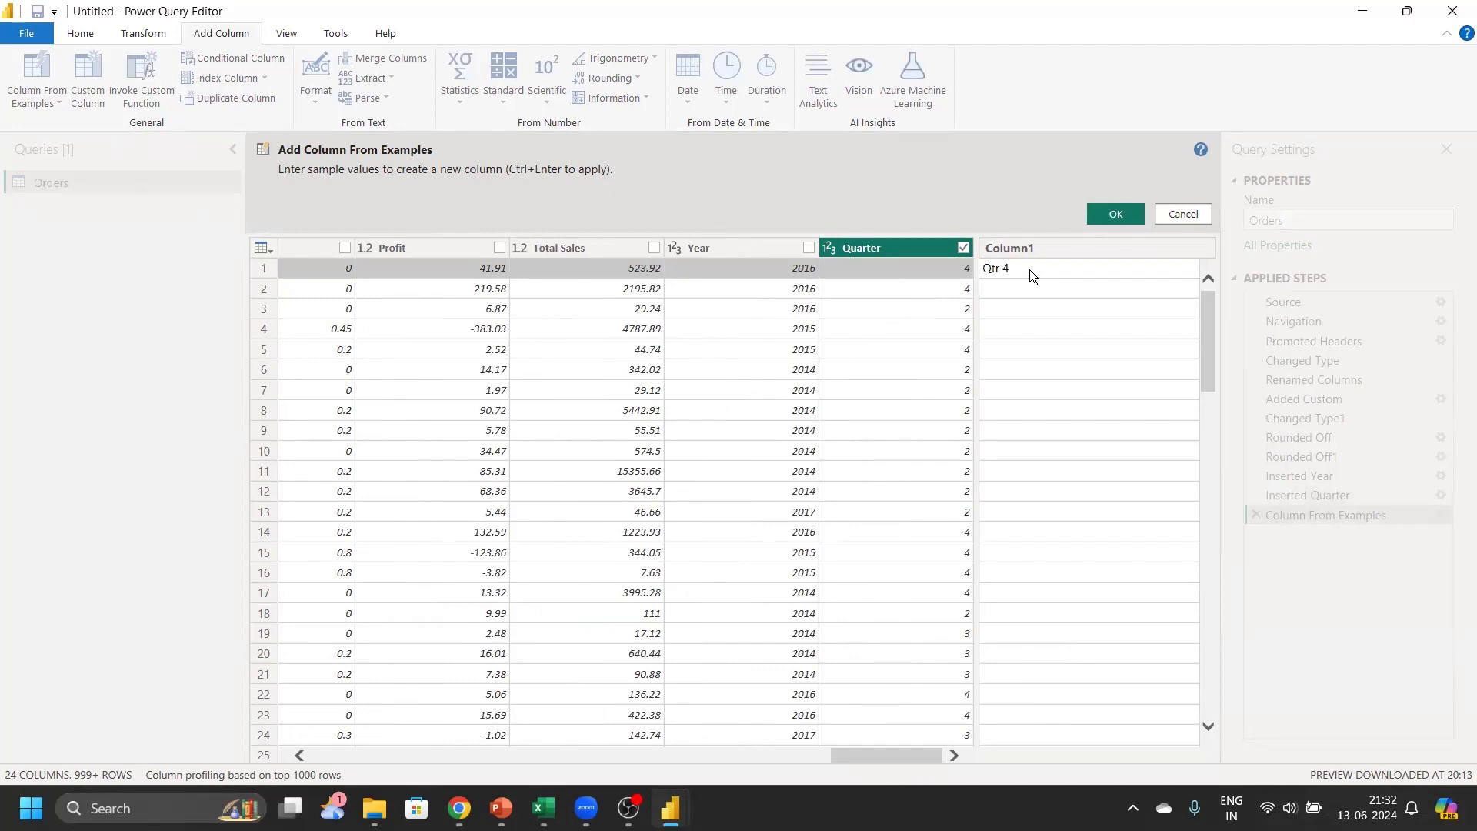
key(Return)
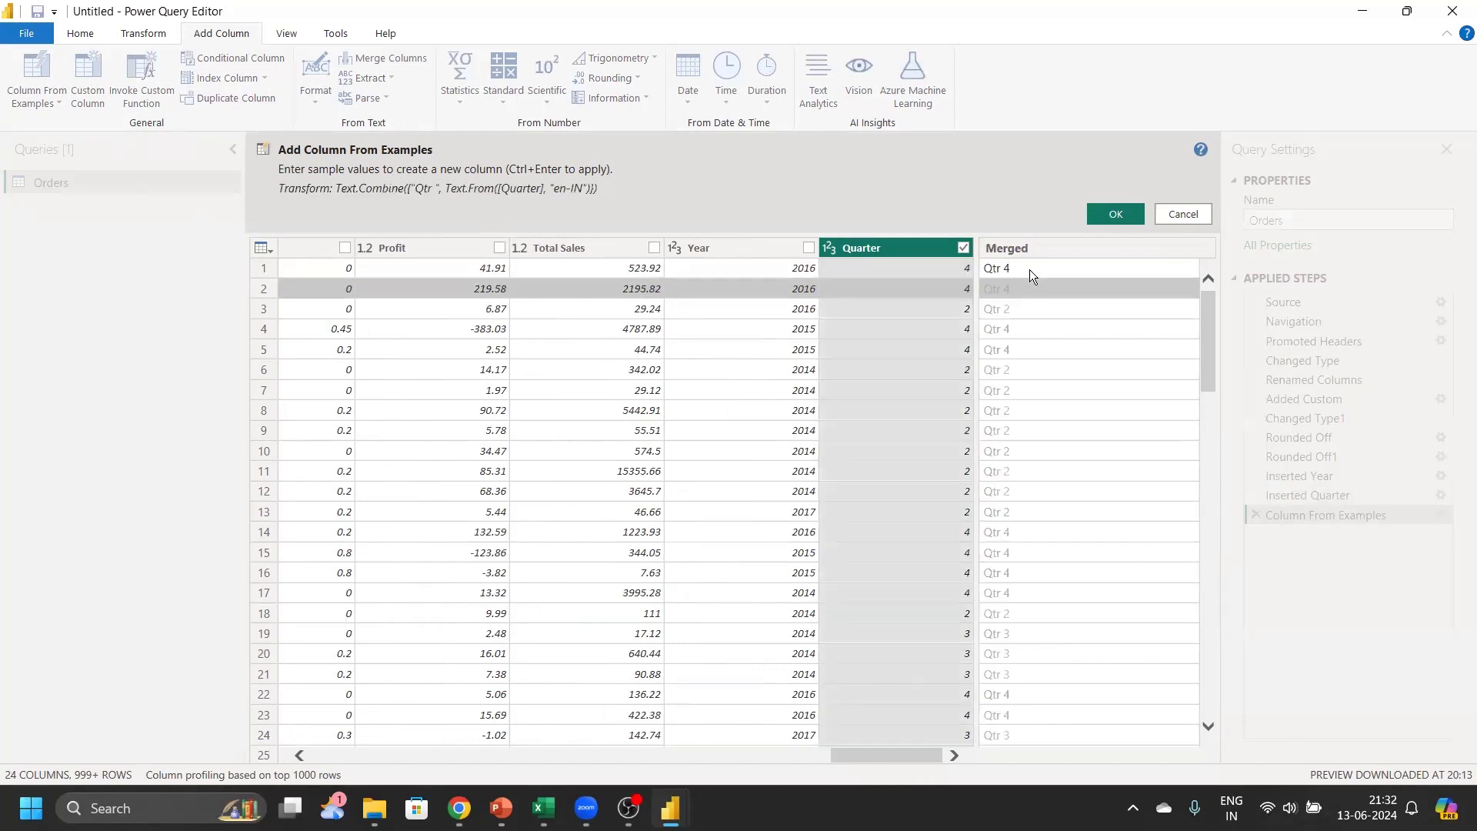
scroll(1041, 369, down, 4)
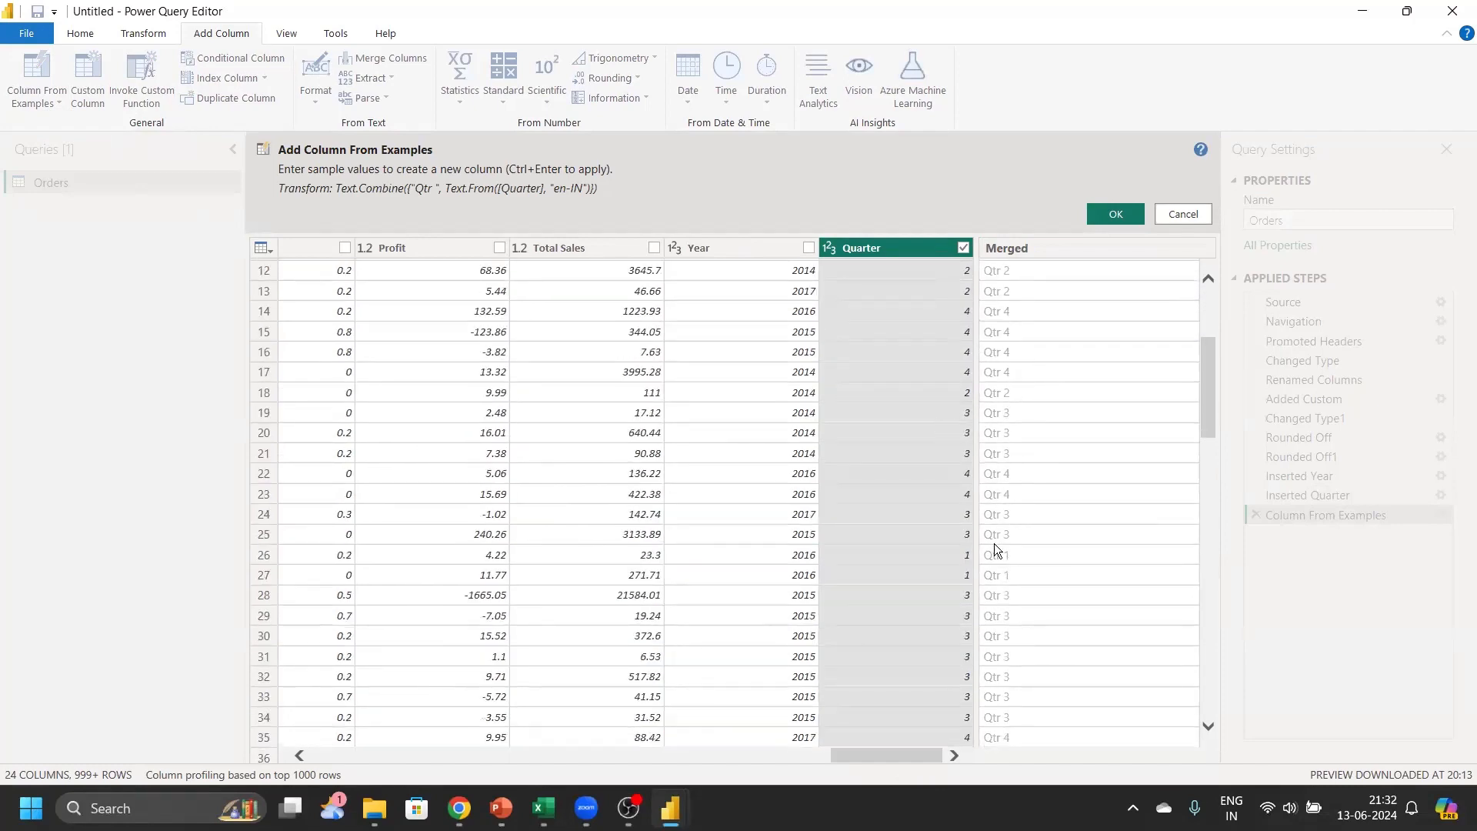
scroll(1015, 574, down, 1)
scroll(1031, 553, up, 5)
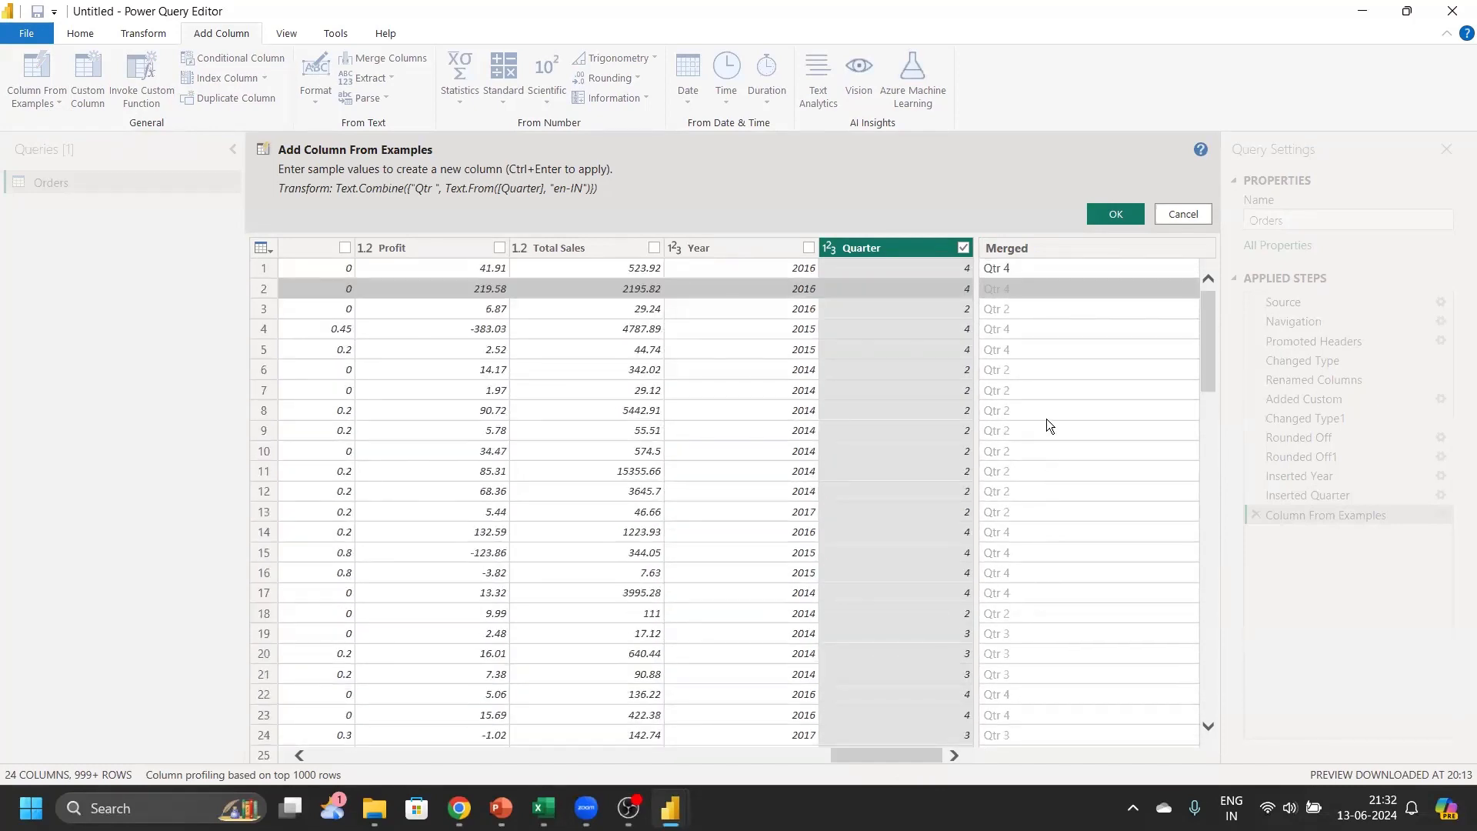
click(1123, 213)
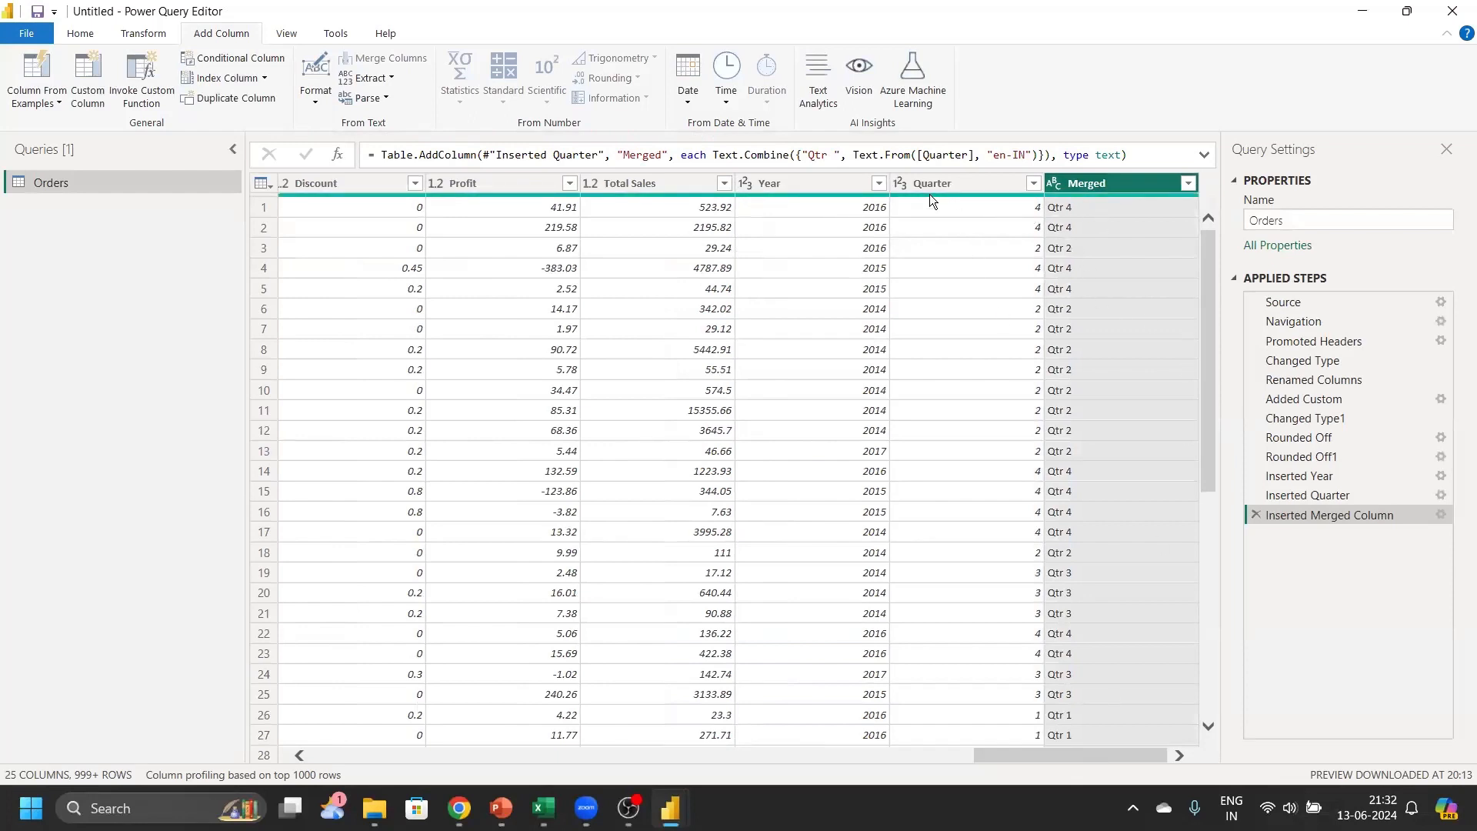
Rename the new "Qtr" text column to "Quarter Name"
double_click(1103, 184)
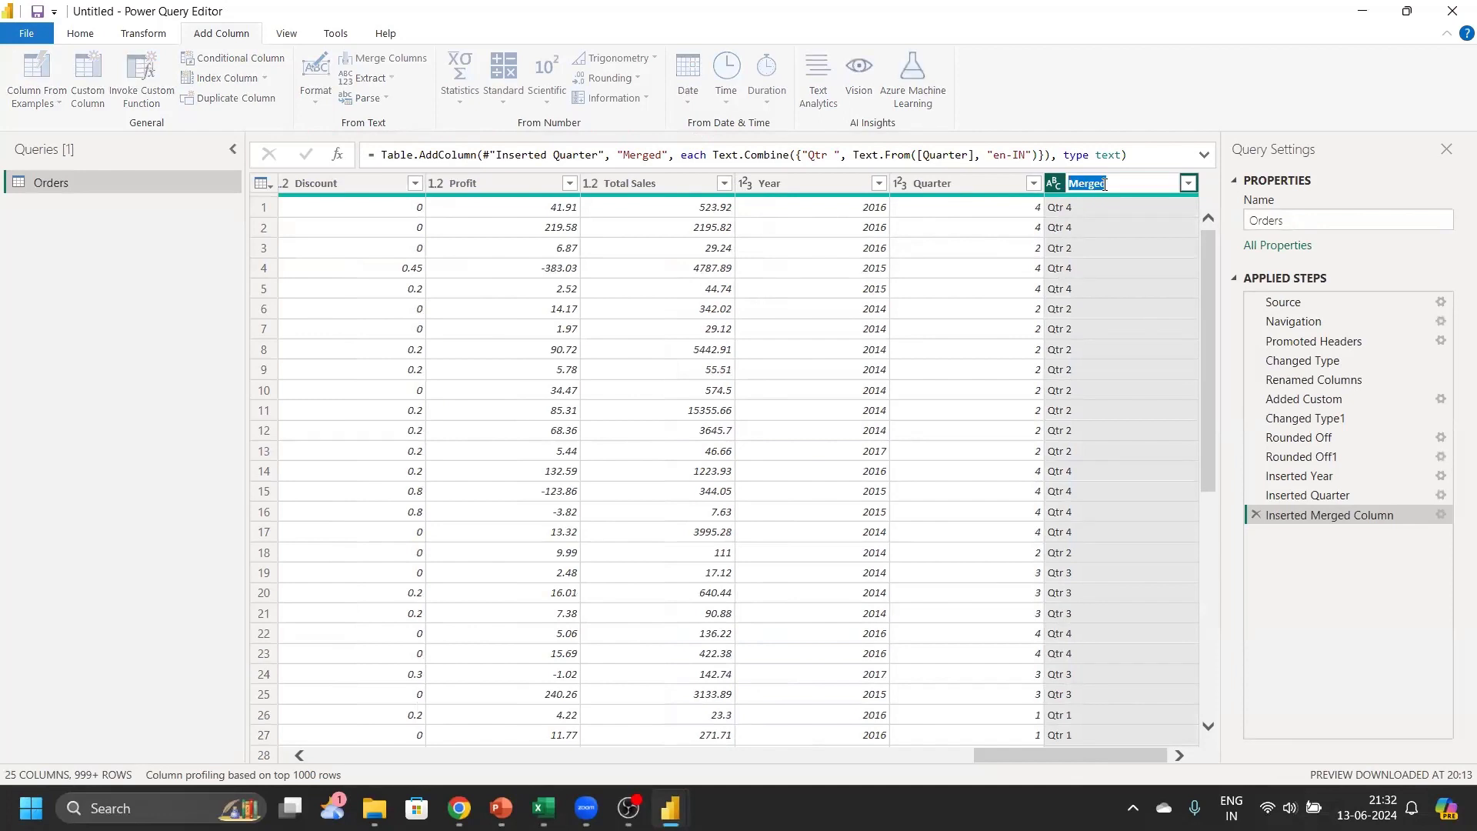
text(Quarter Name)
key(Return)
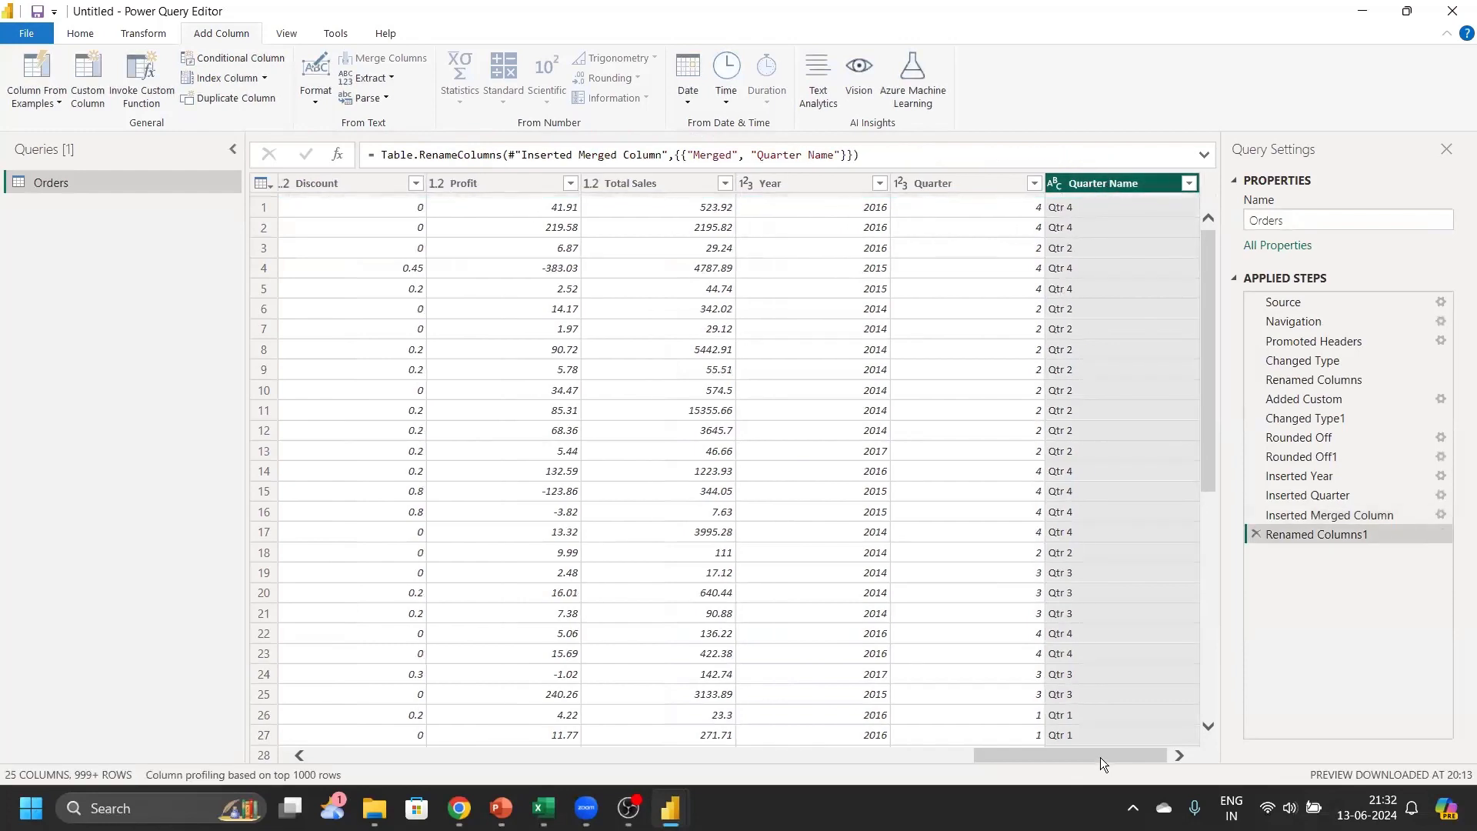
drag(1100, 757, 414, 722)
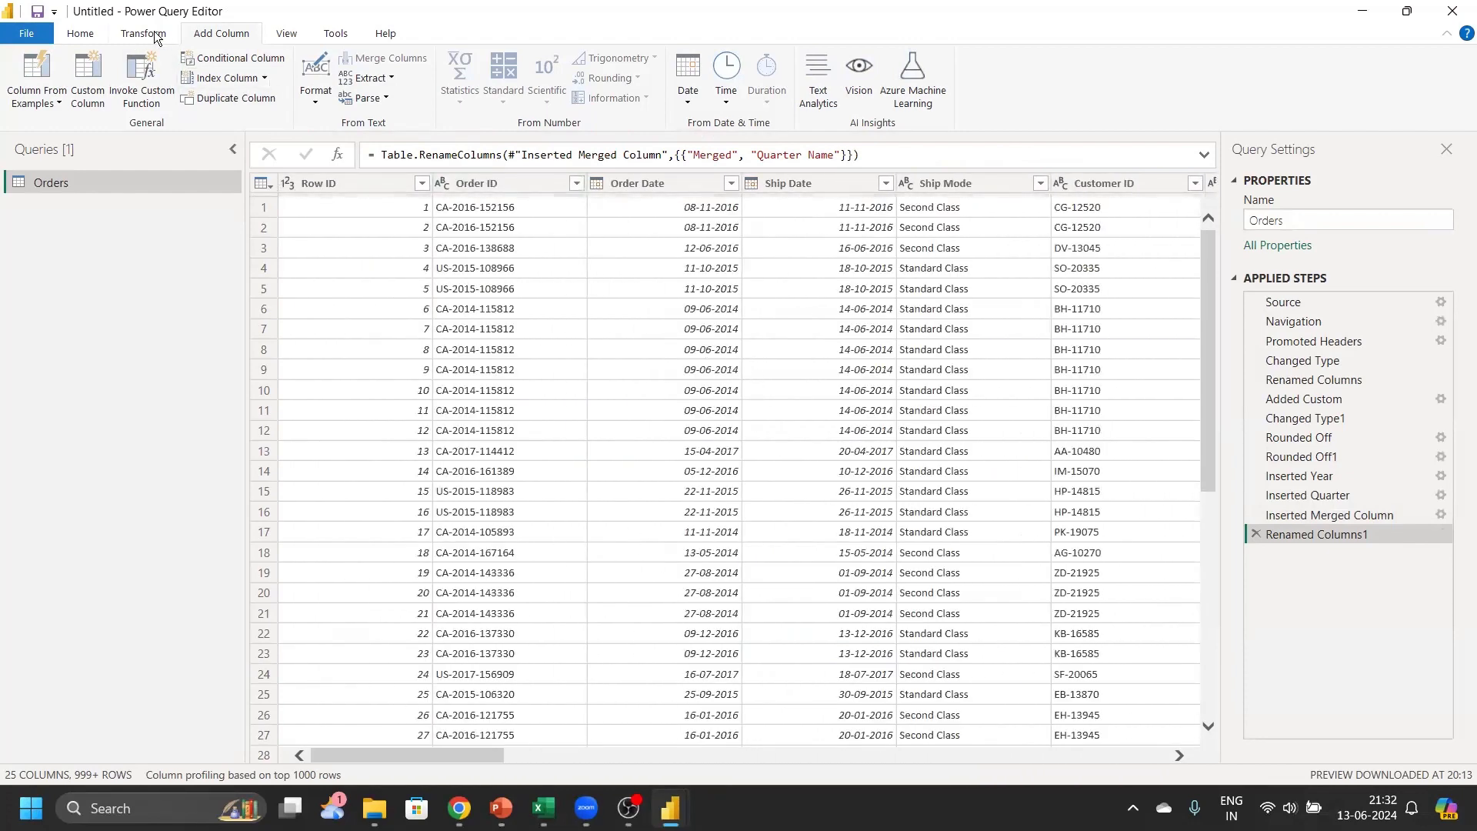
click(81, 35)
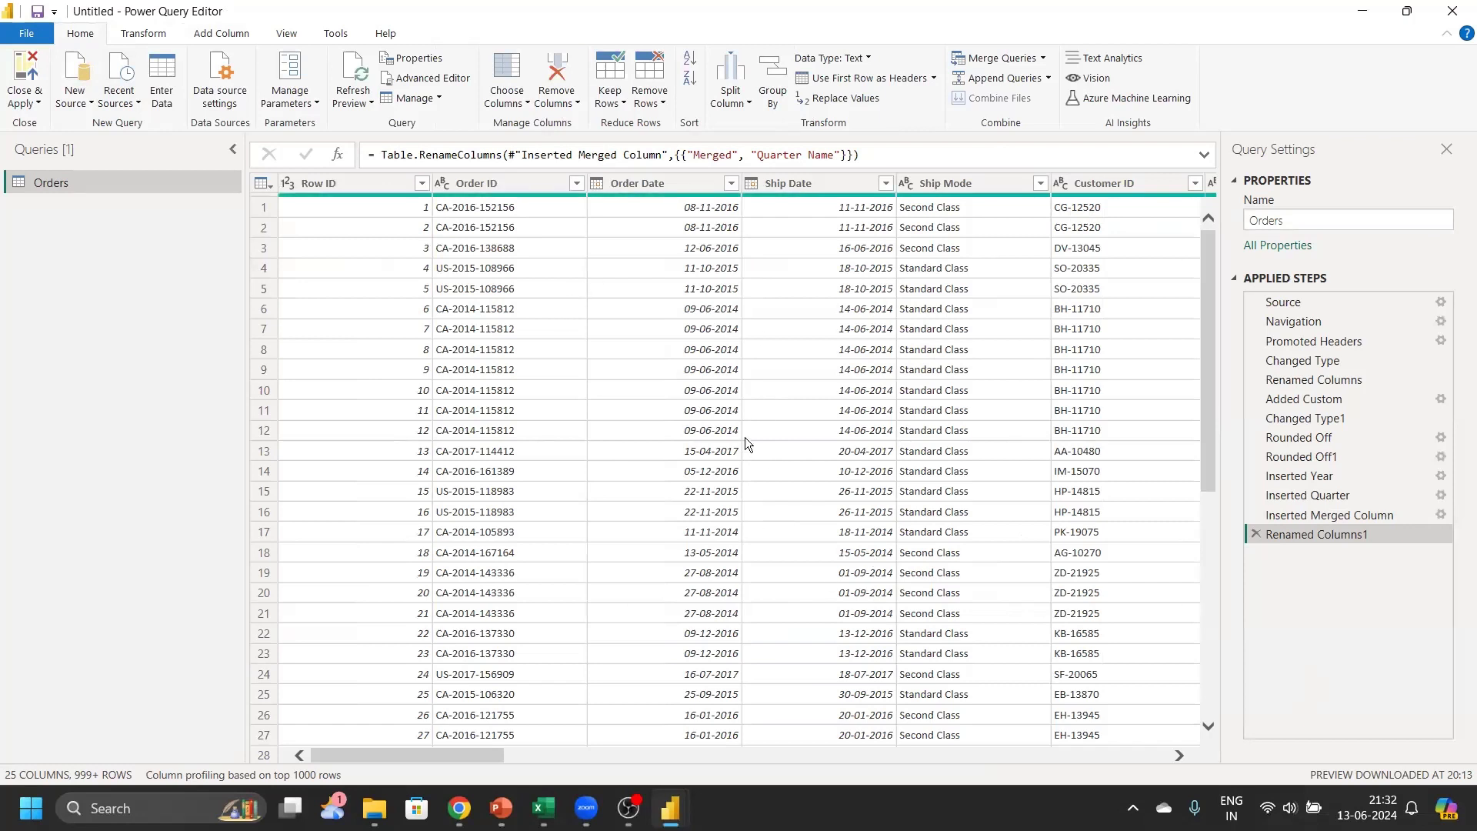
Apply the query changes to the report and expand the Orders table to look through its fields
click(25, 66)
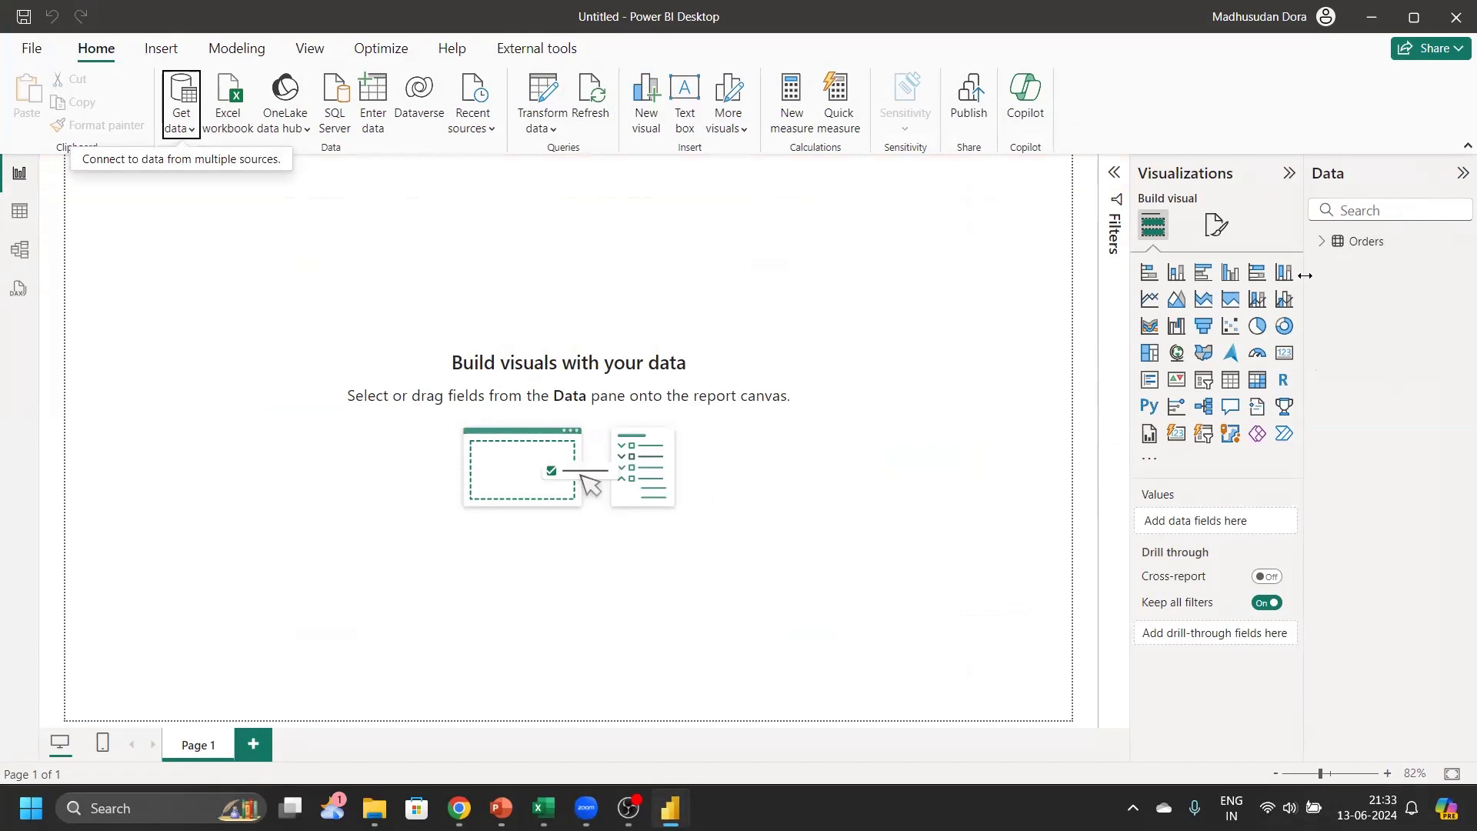
drag(1303, 274, 1290, 271)
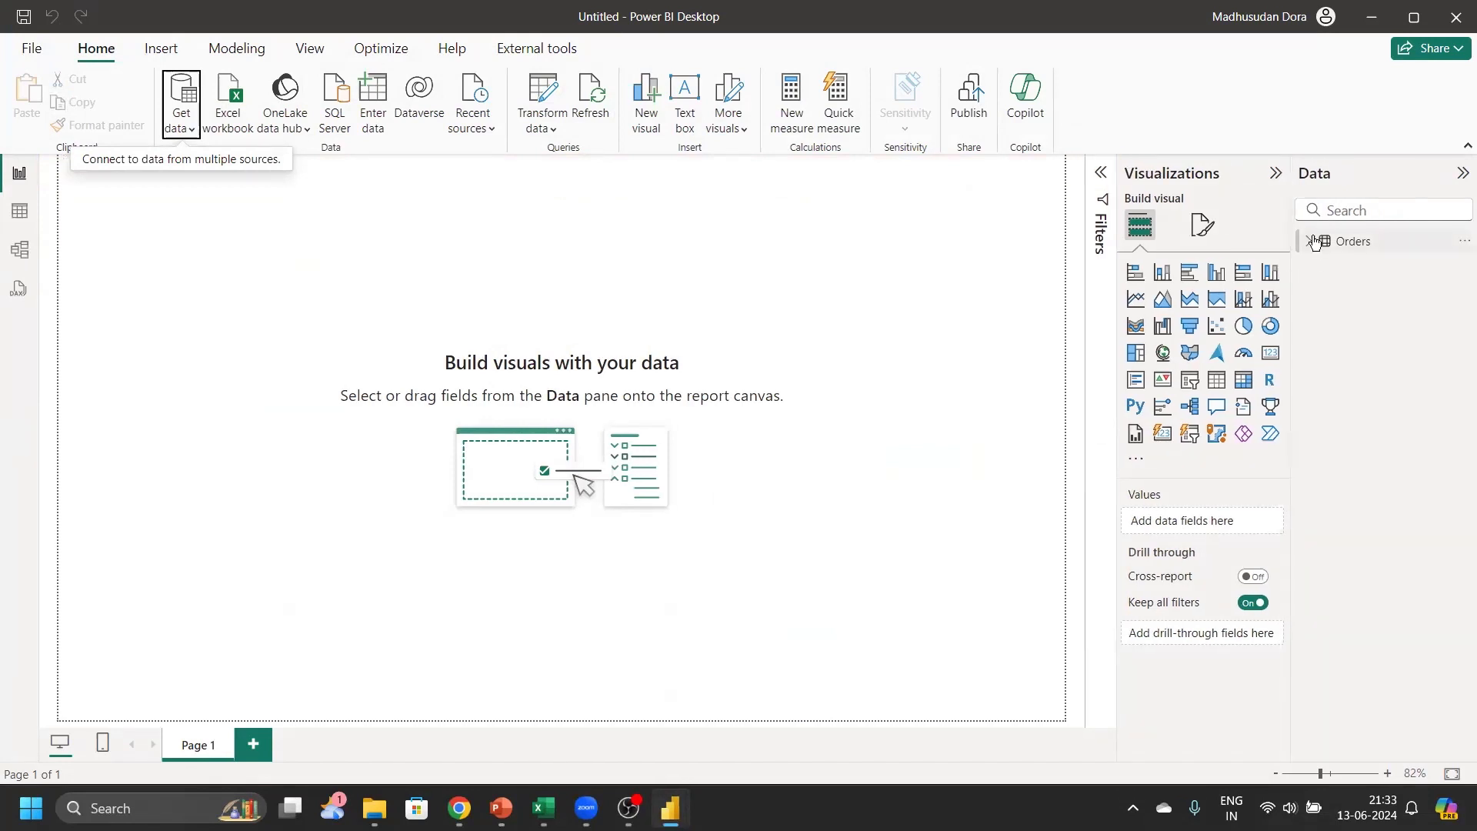
click(1312, 240)
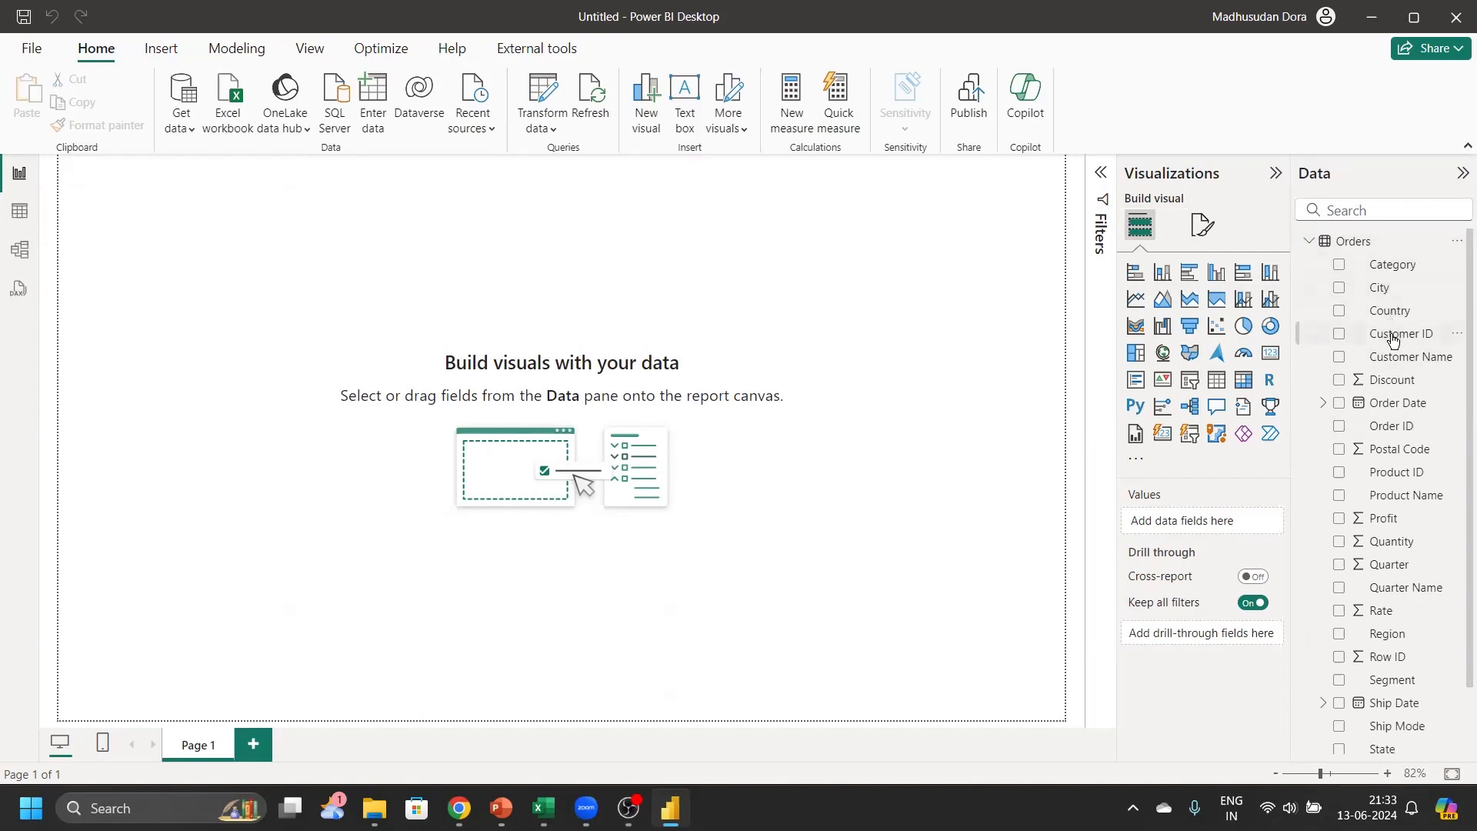
scroll(1393, 338, down, 1)
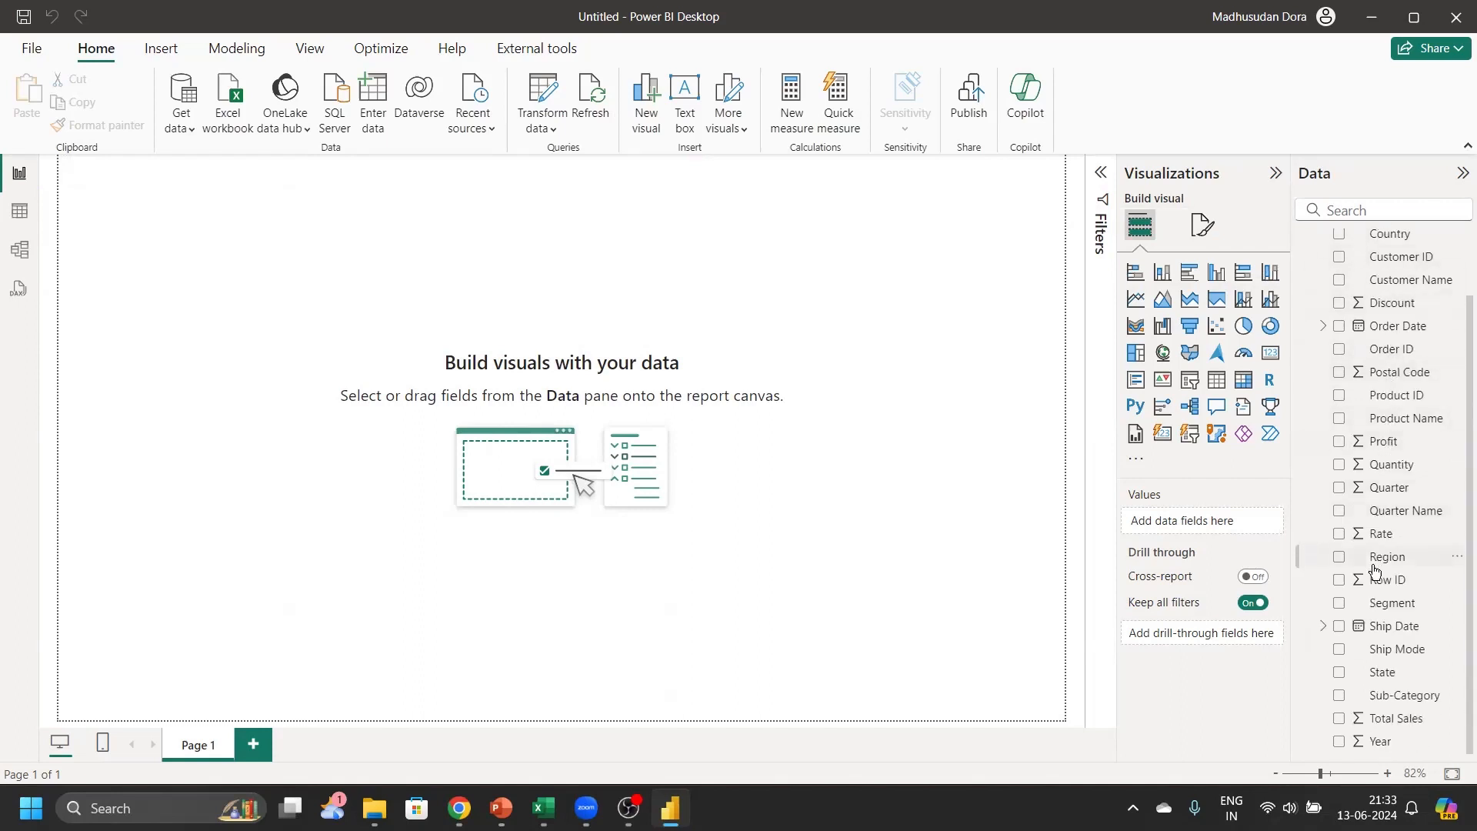
scroll(1379, 570, up, 1)
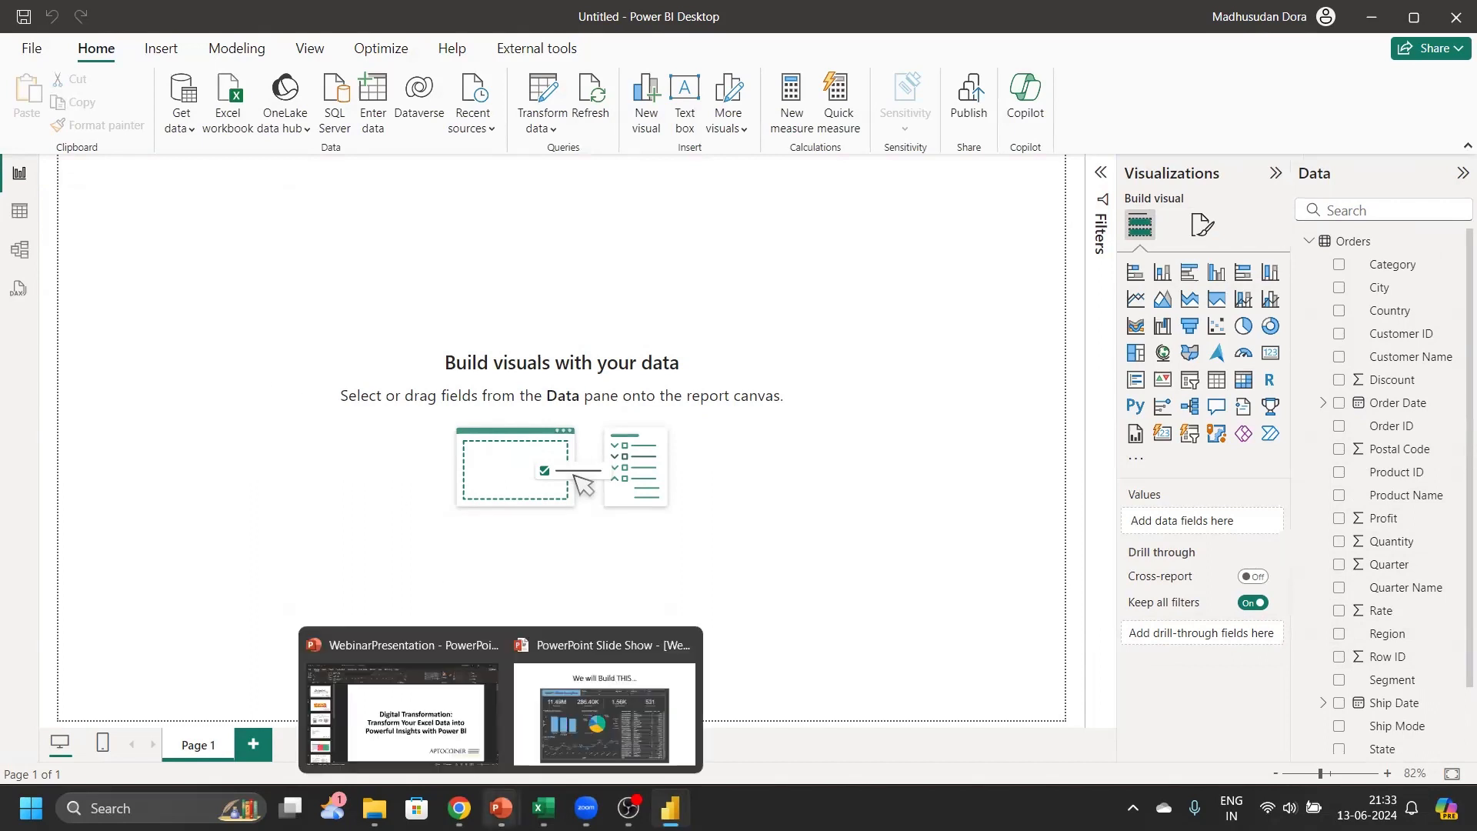
Check the target dashboard in the PowerPoint slide show, return to Power BI Desktop and apply the Innovate theme to the report
click(596, 704)
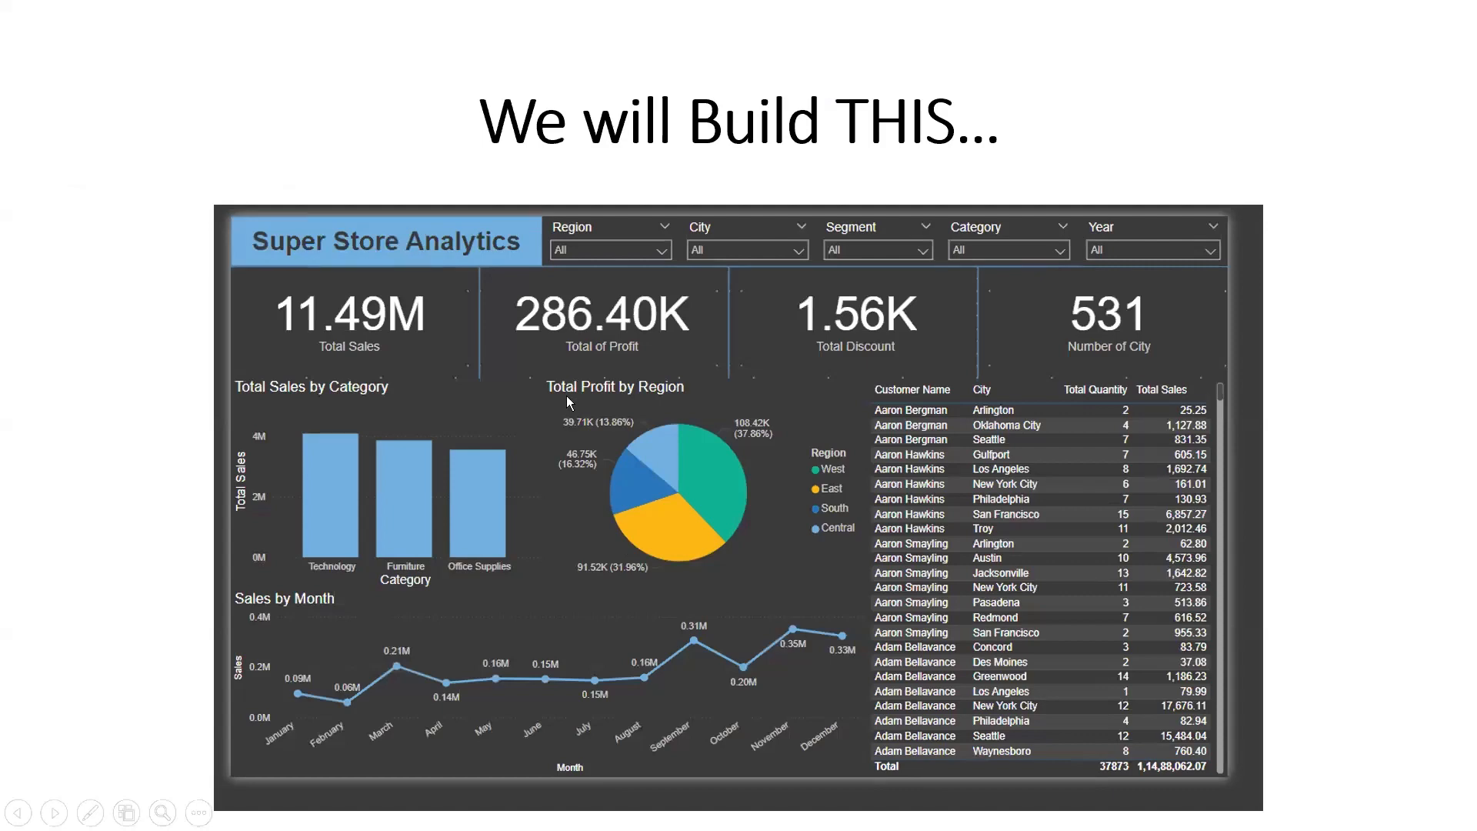
key(alt+Tab)
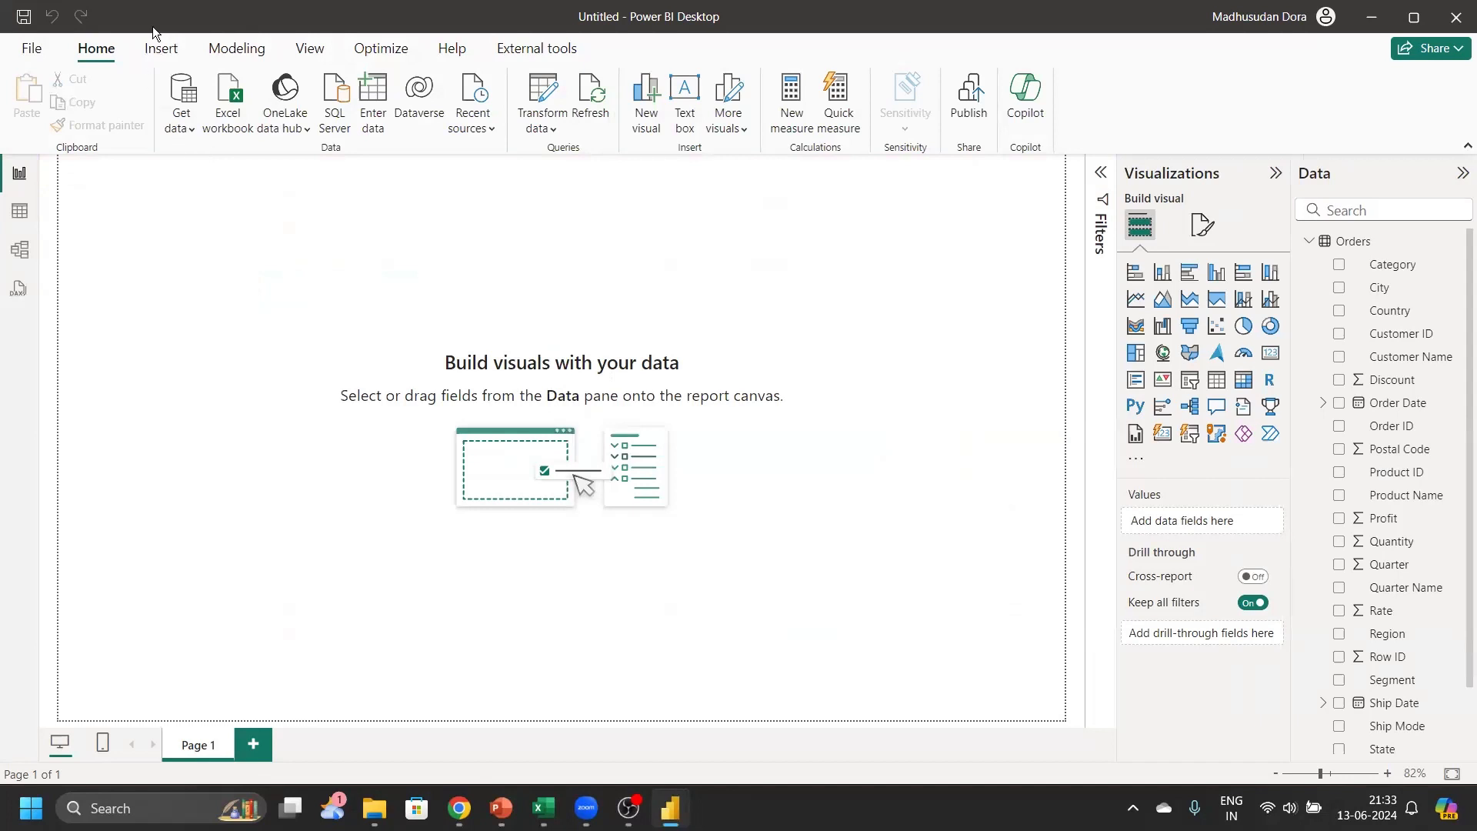
click(303, 60)
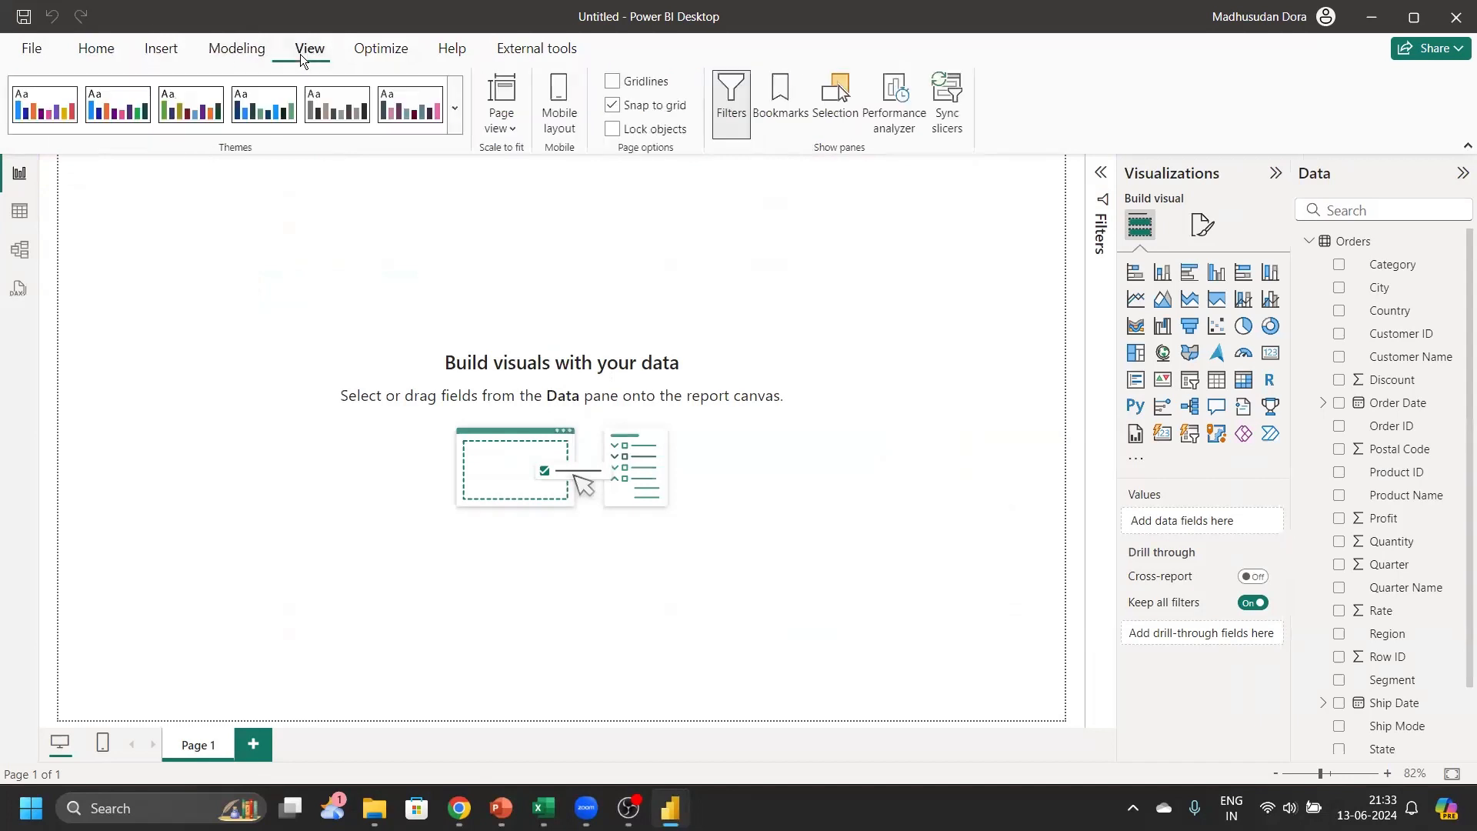
click(455, 109)
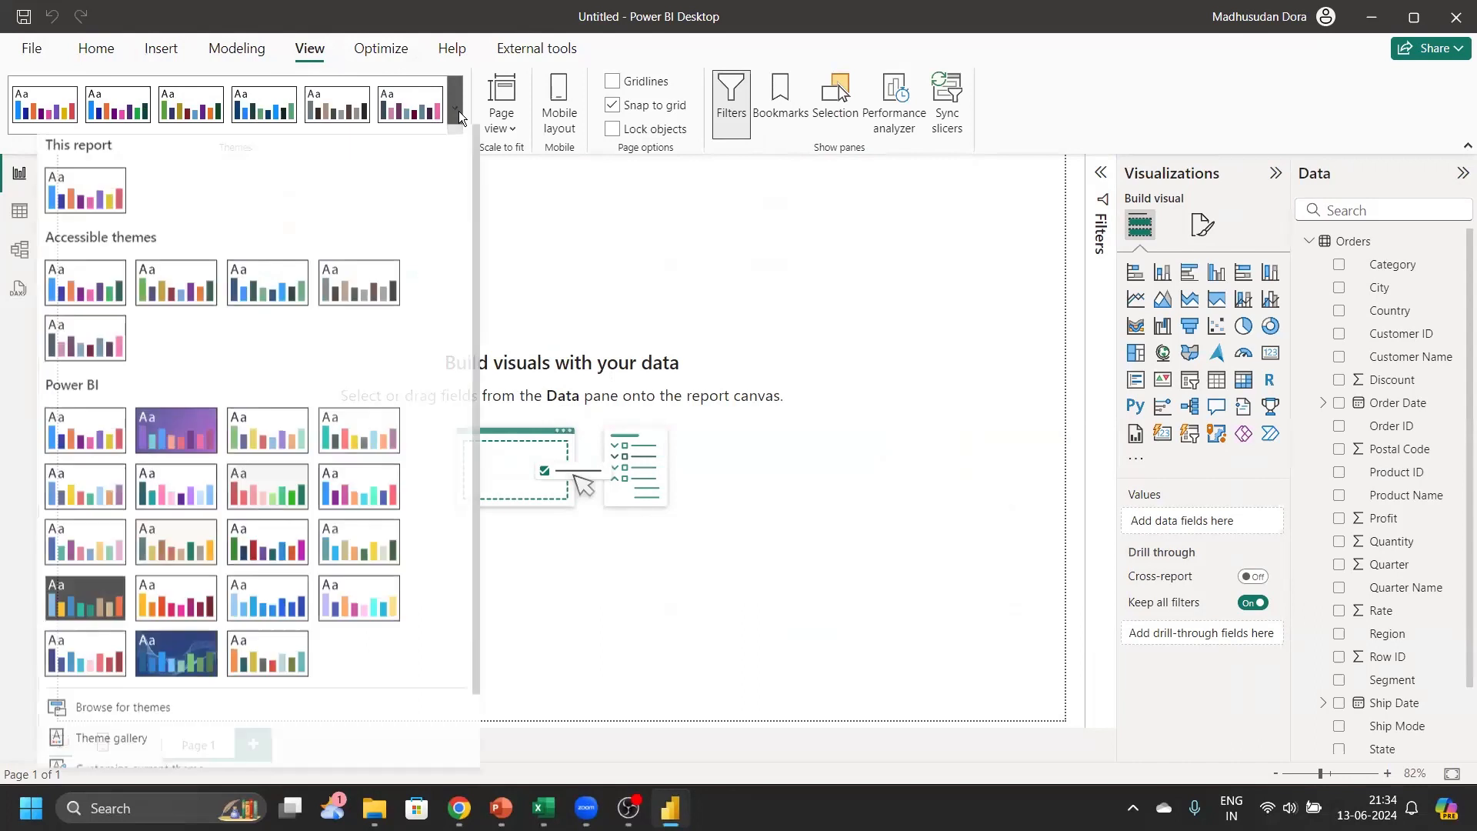
click(91, 617)
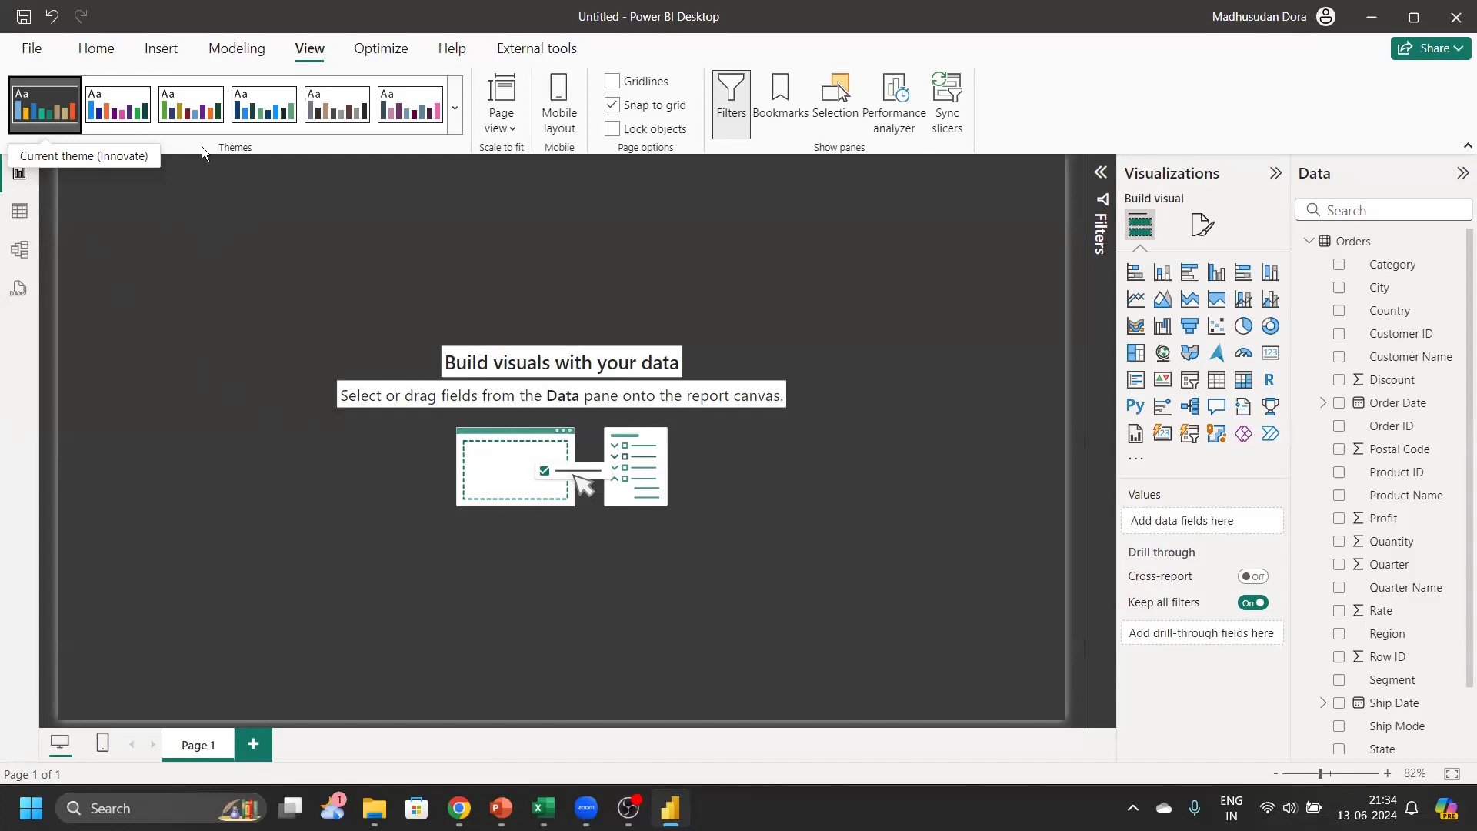
Insert a rectangle shape and resize it into a wide, flat banner in the page's upper-left corner
click(152, 51)
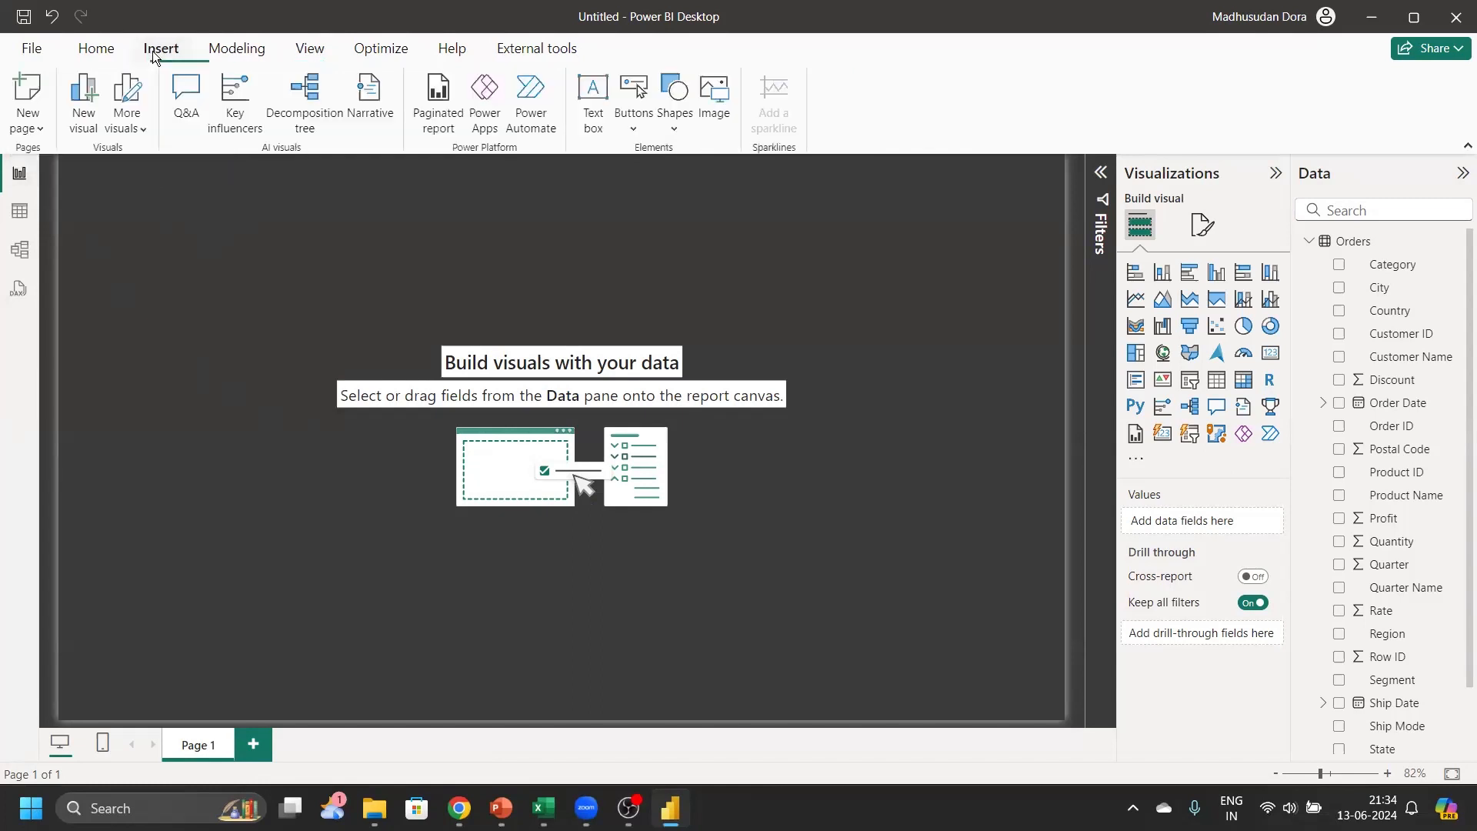
click(673, 114)
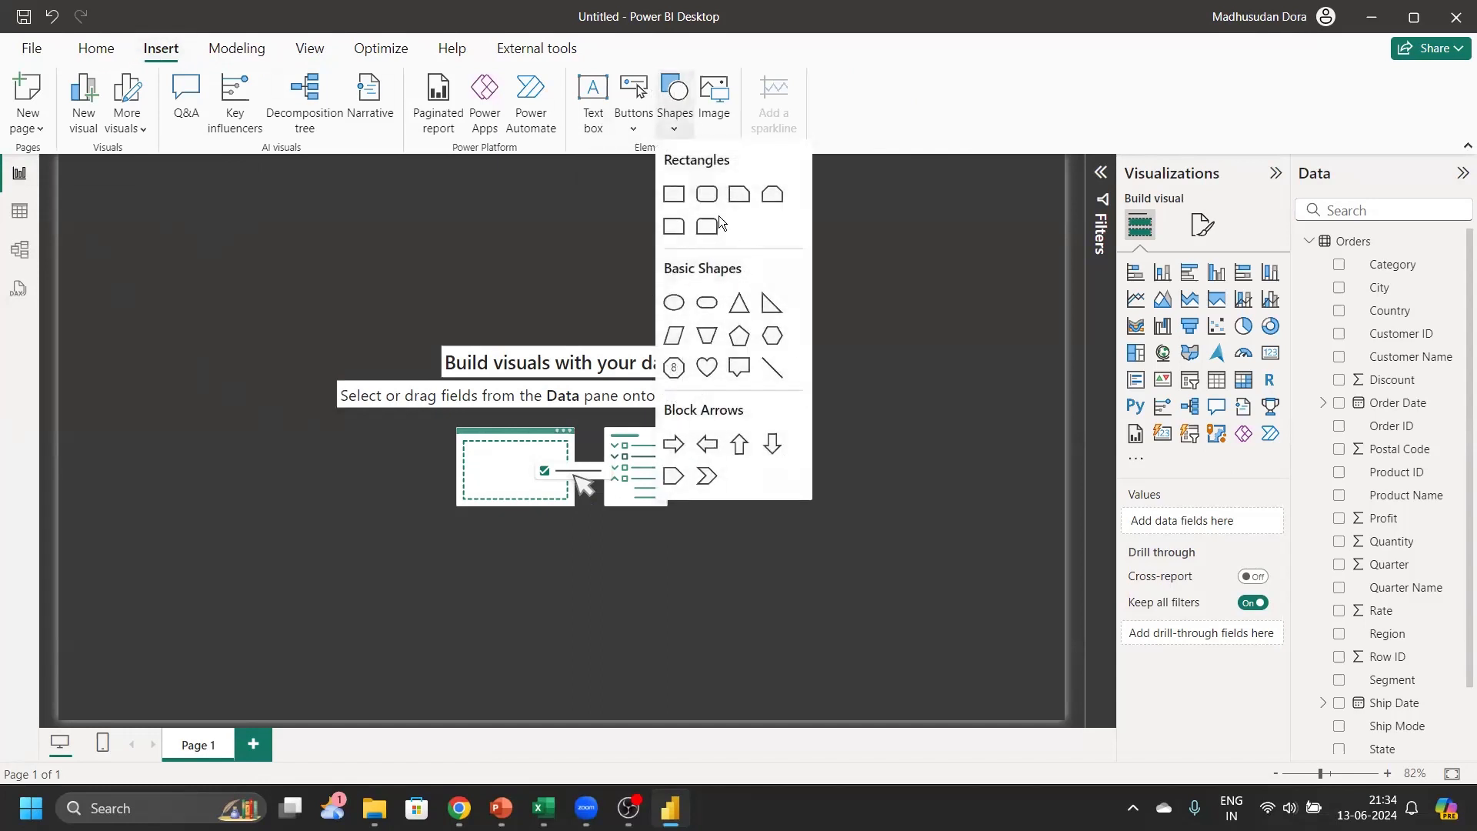
click(673, 194)
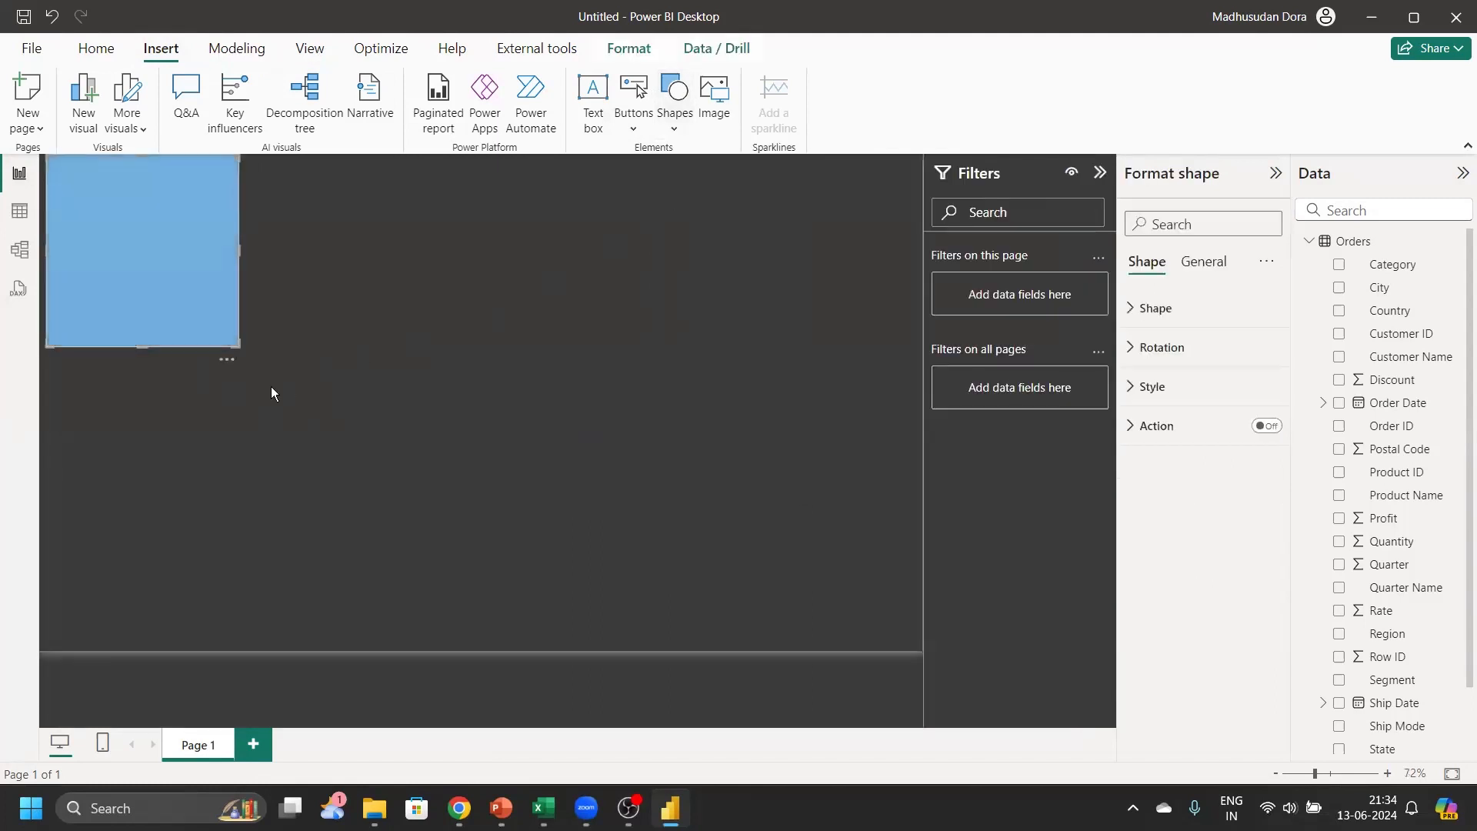
drag(139, 352, 357, 192)
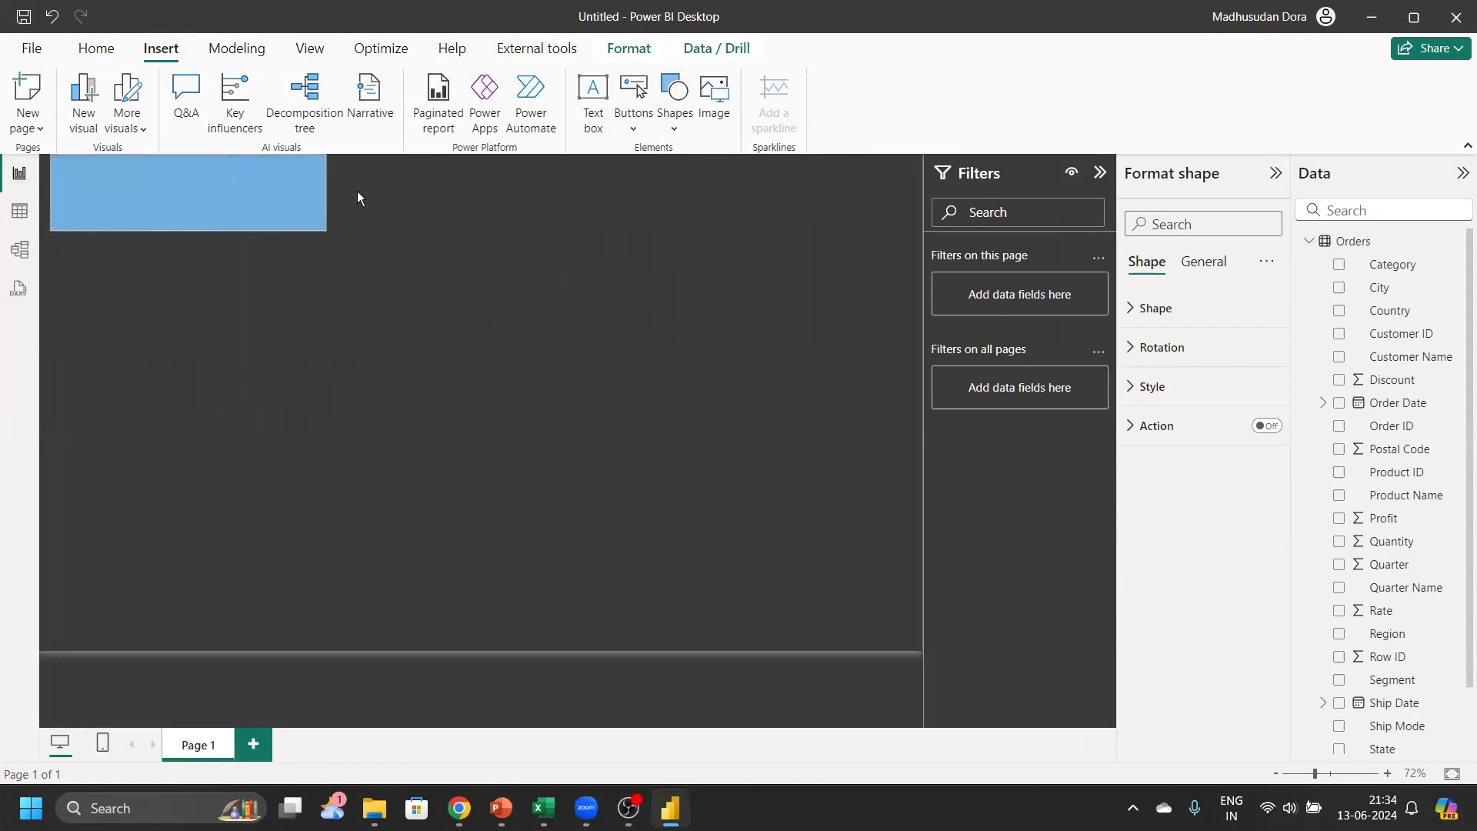
drag(179, 228, 194, 209)
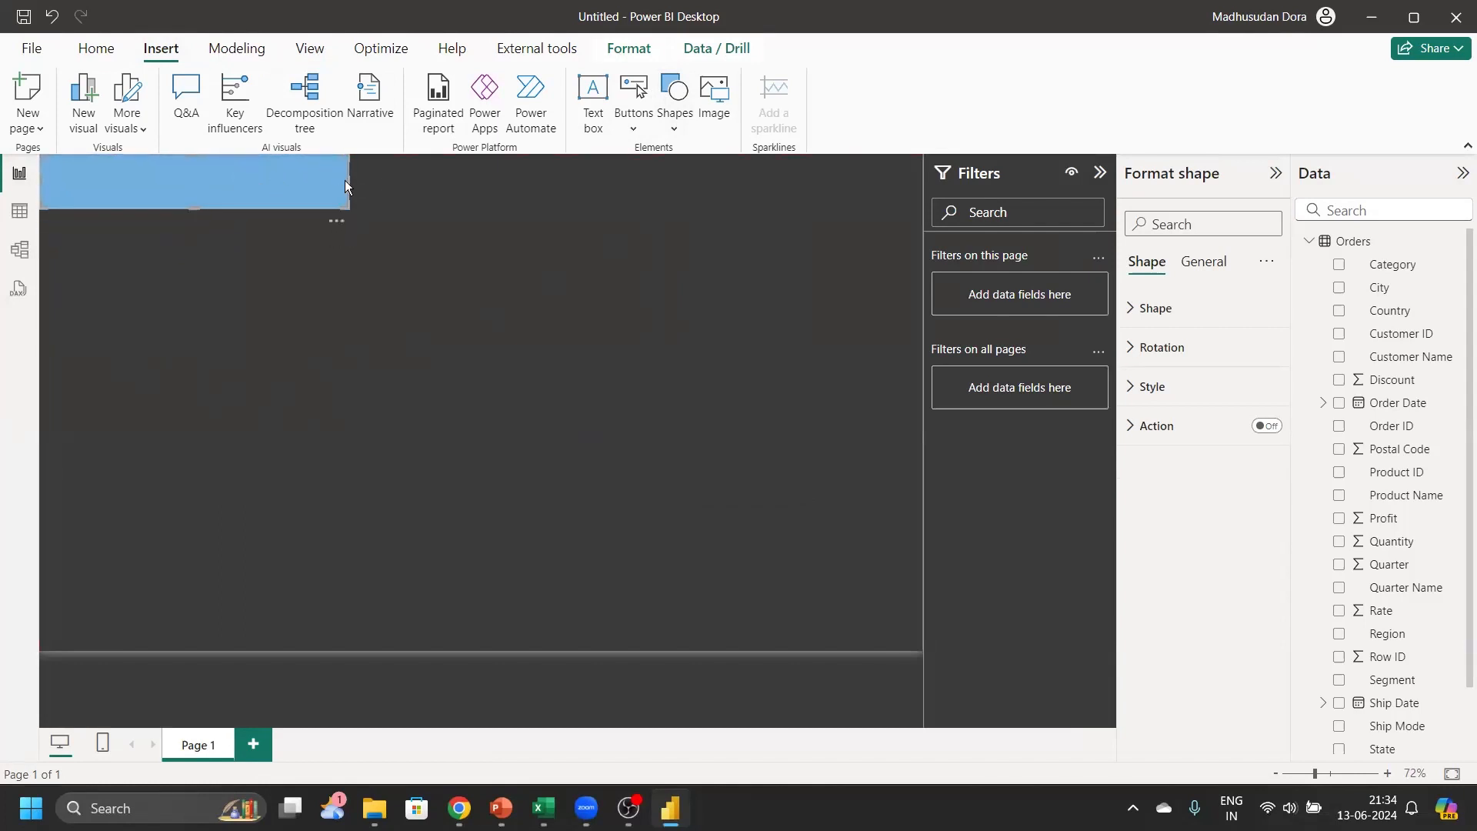
drag(351, 180, 362, 180)
click(298, 267)
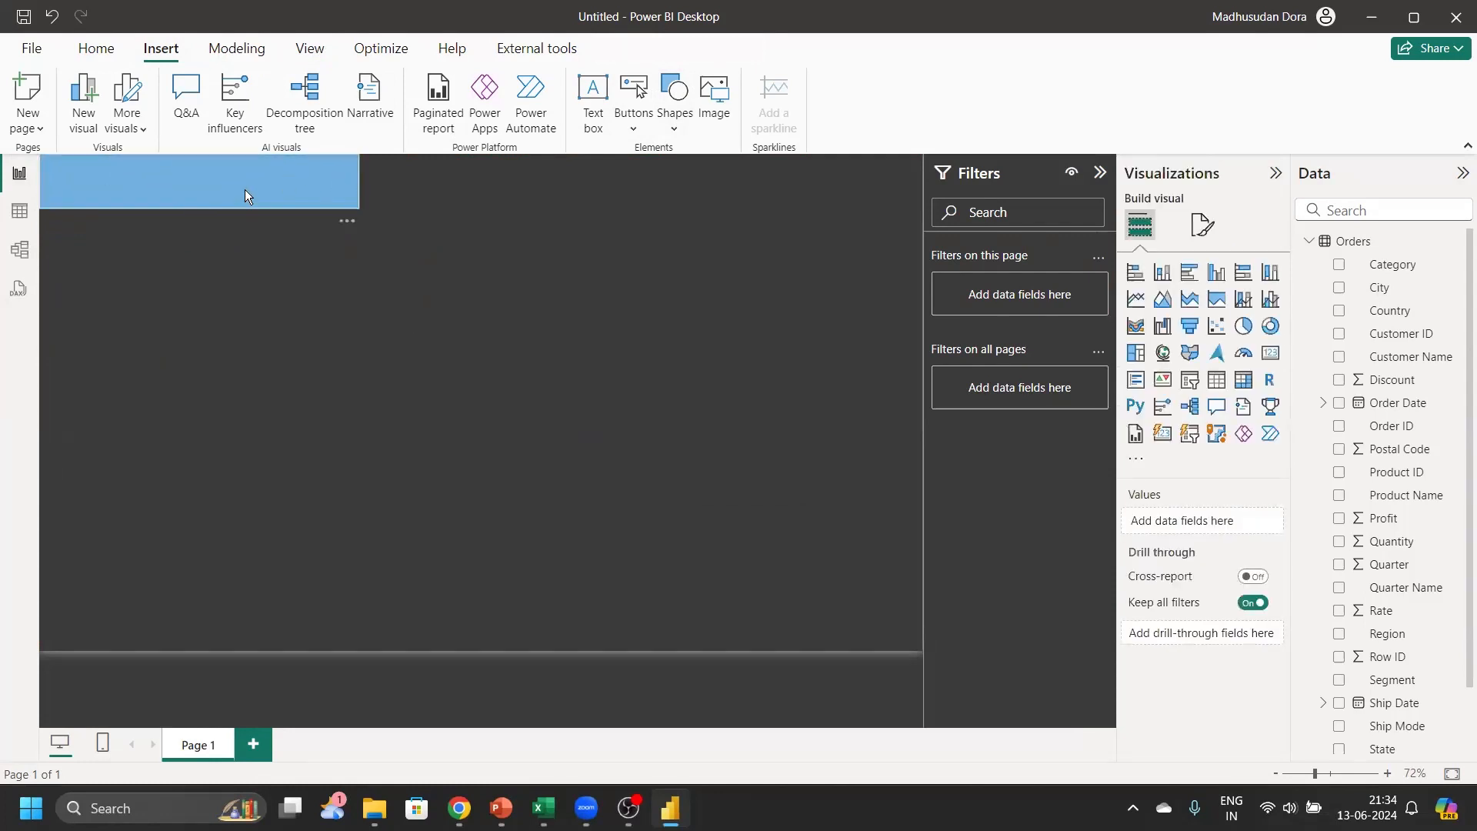
Turn on the text of the banner rectangle and enter "Super Store analysis"
click(245, 188)
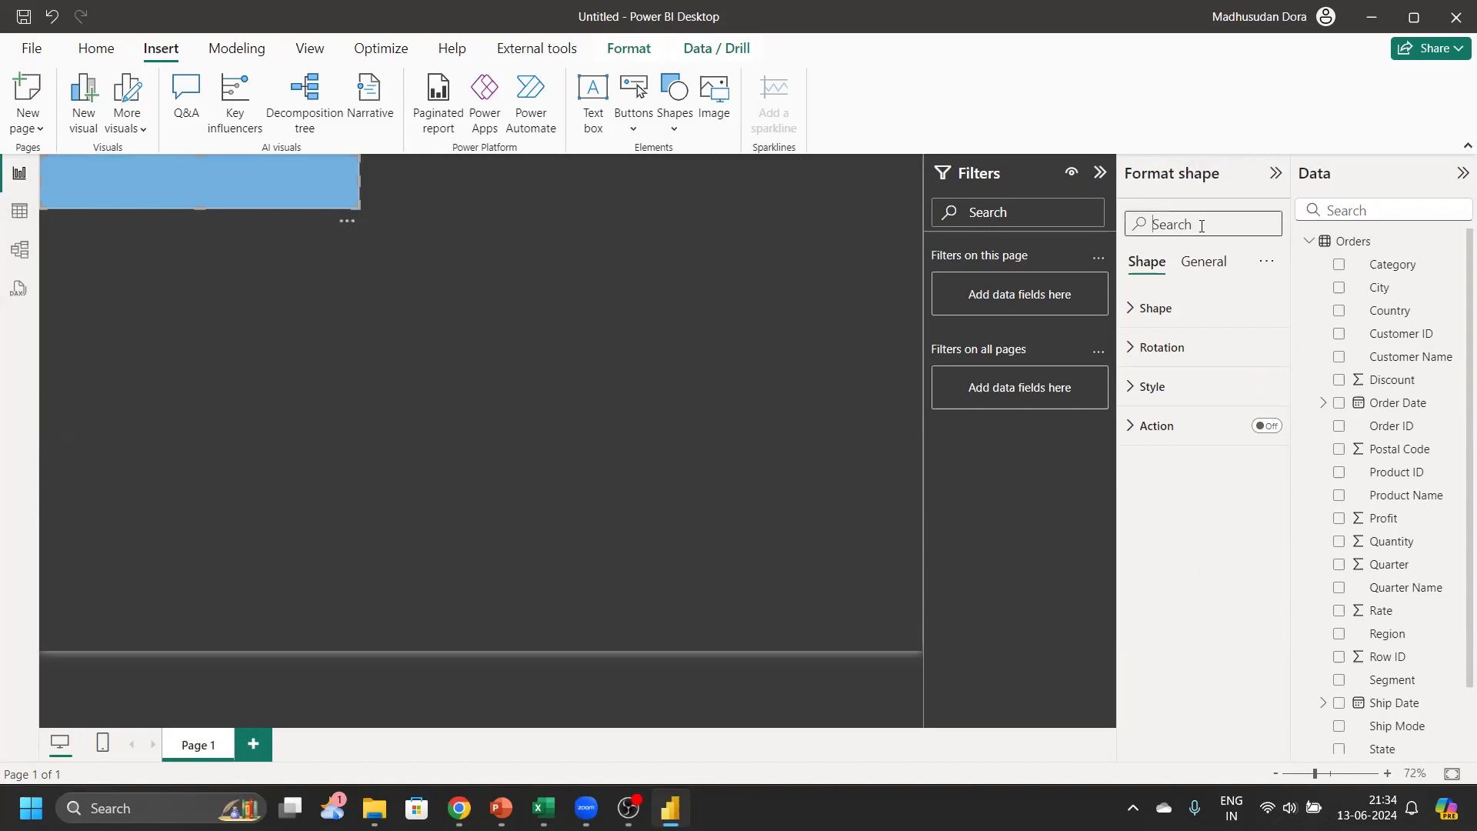
text(text)
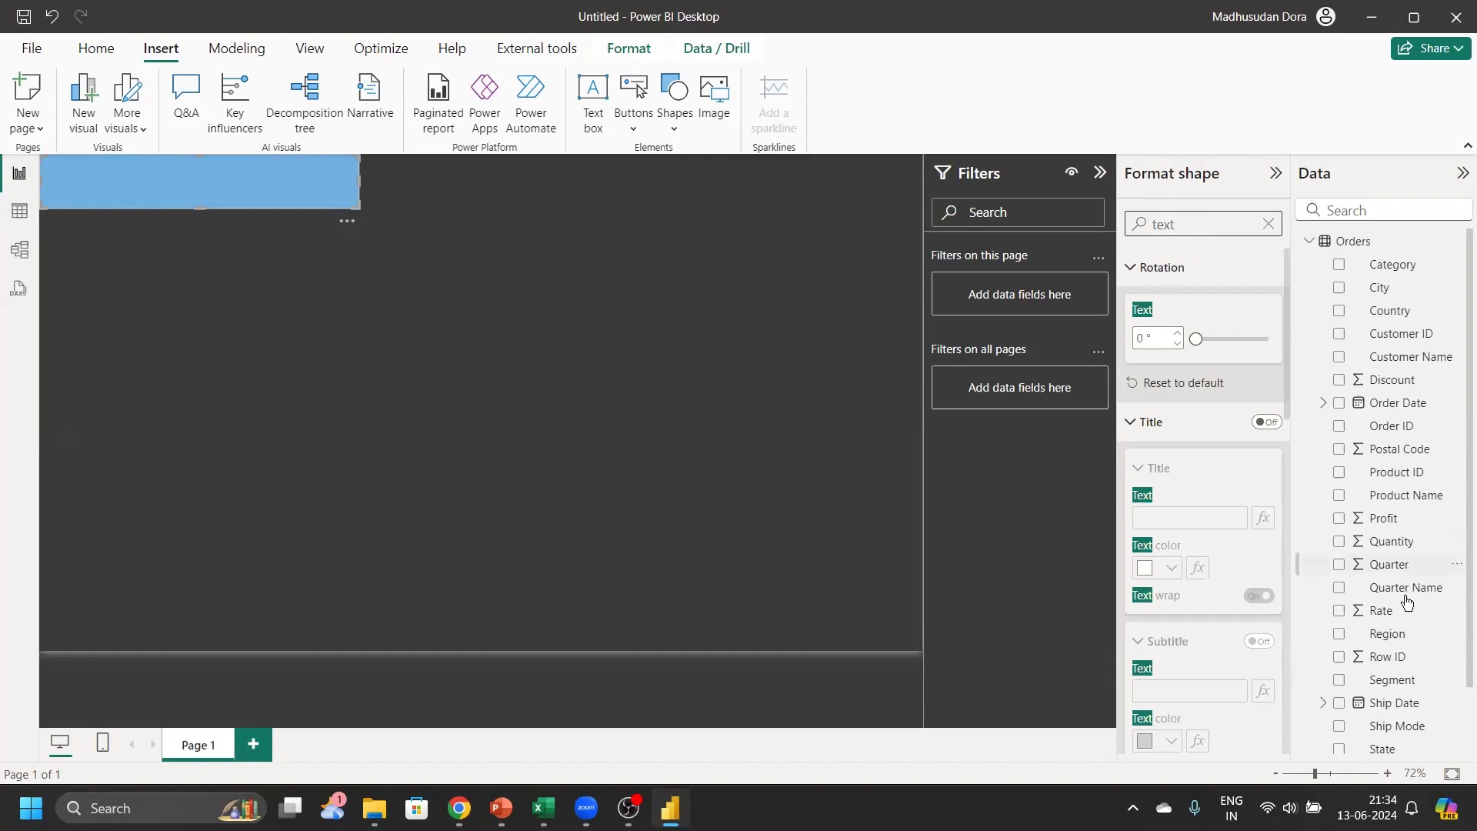
scroll(1217, 480, down, 4)
scroll(1223, 483, down, 3)
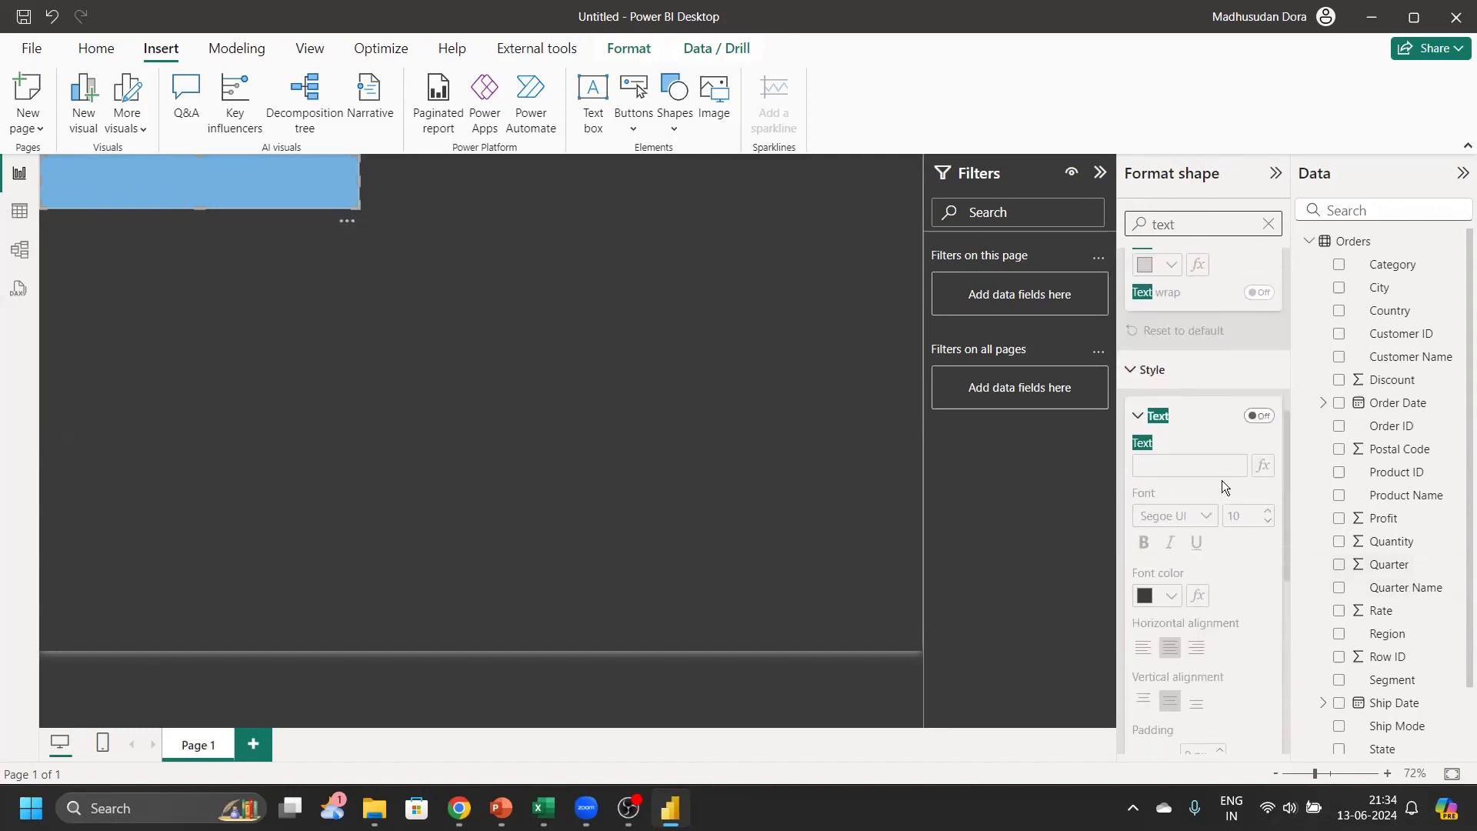
click(1262, 411)
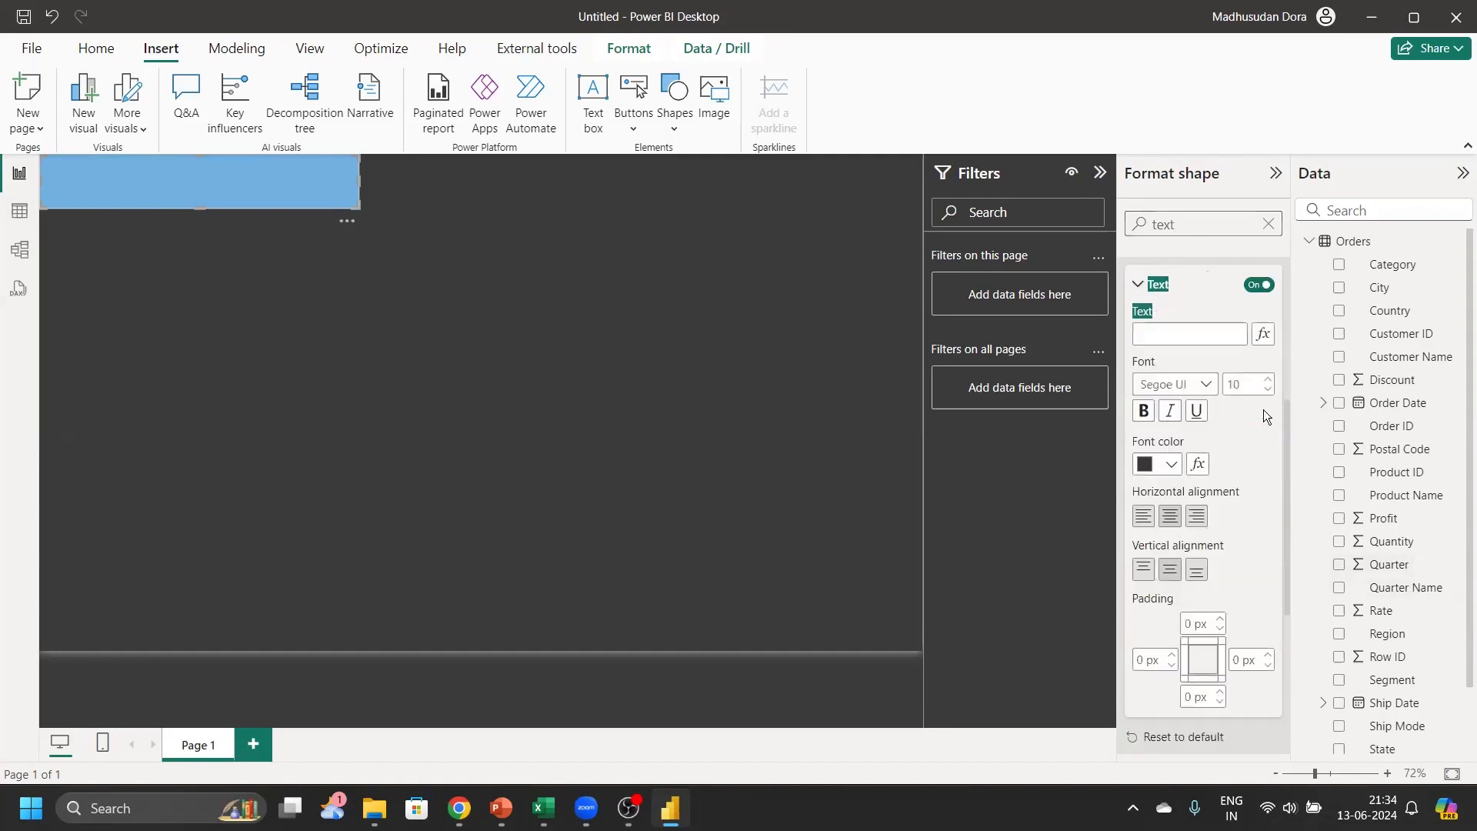
click(1188, 334)
text(Super Store )
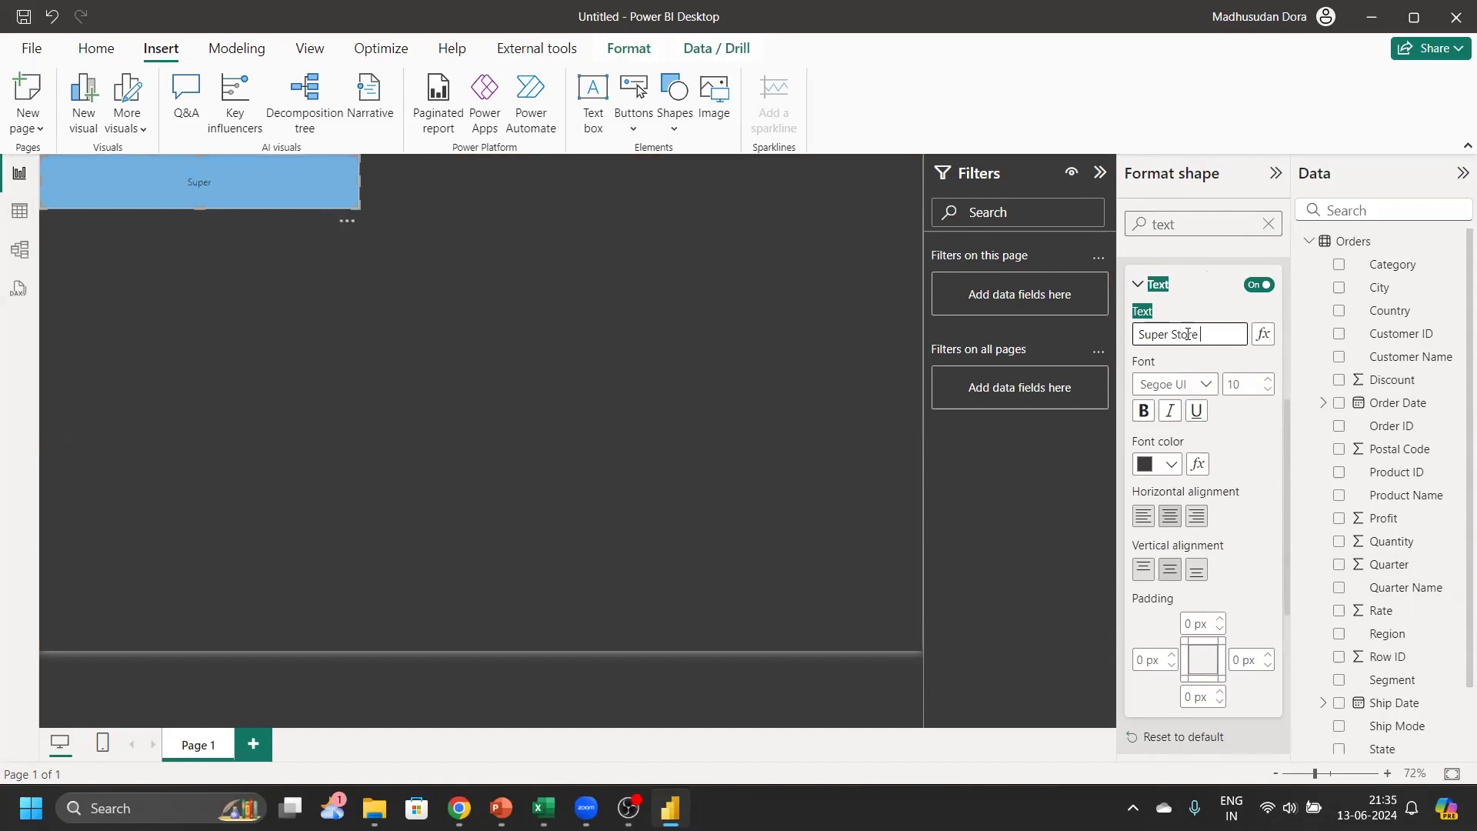
text(analysis)
Make the banner text bold at font size 30 and reduce the banner's height slightly
click(1267, 379)
click(1268, 379)
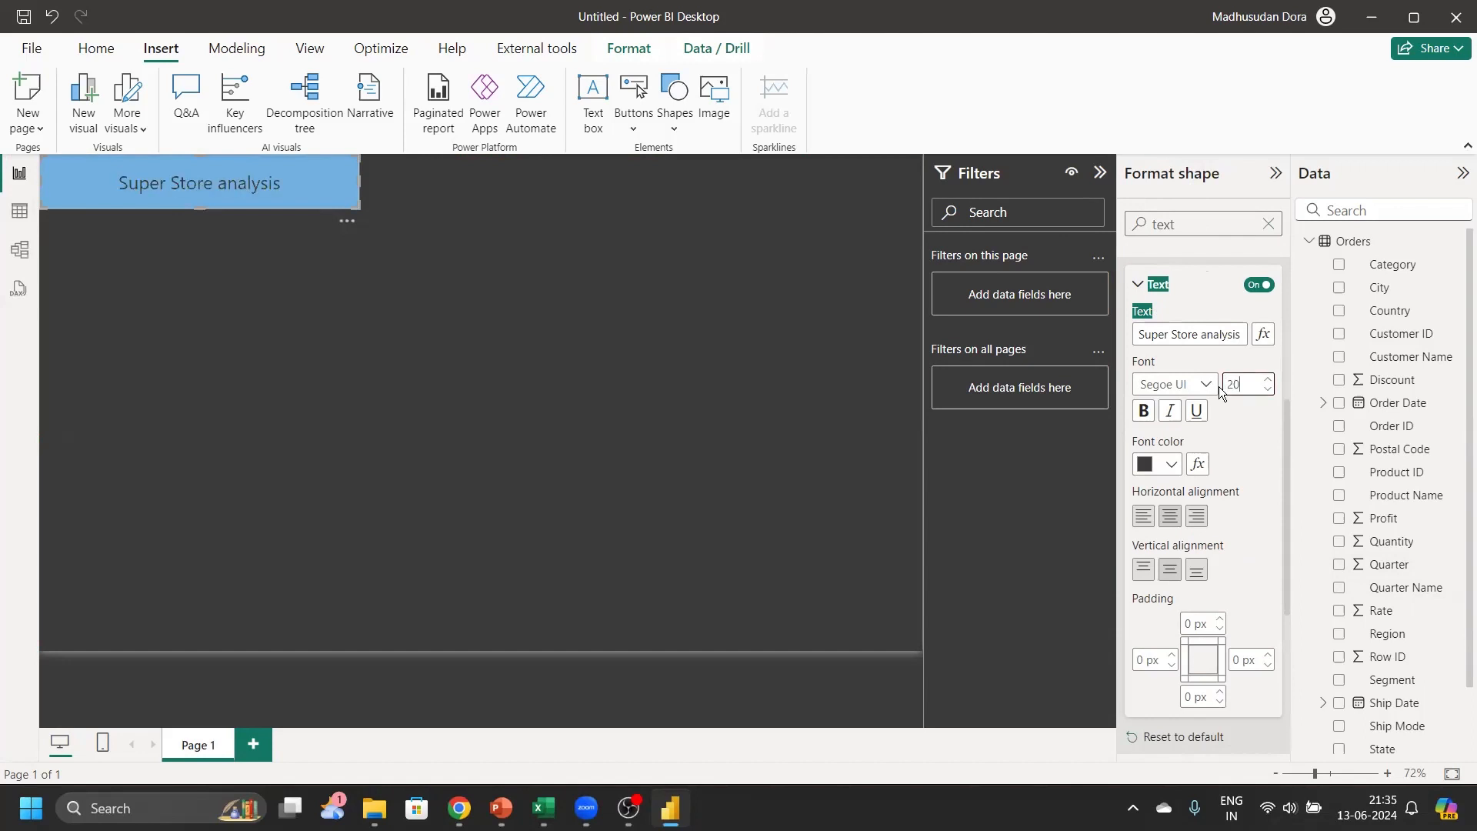
click(1144, 413)
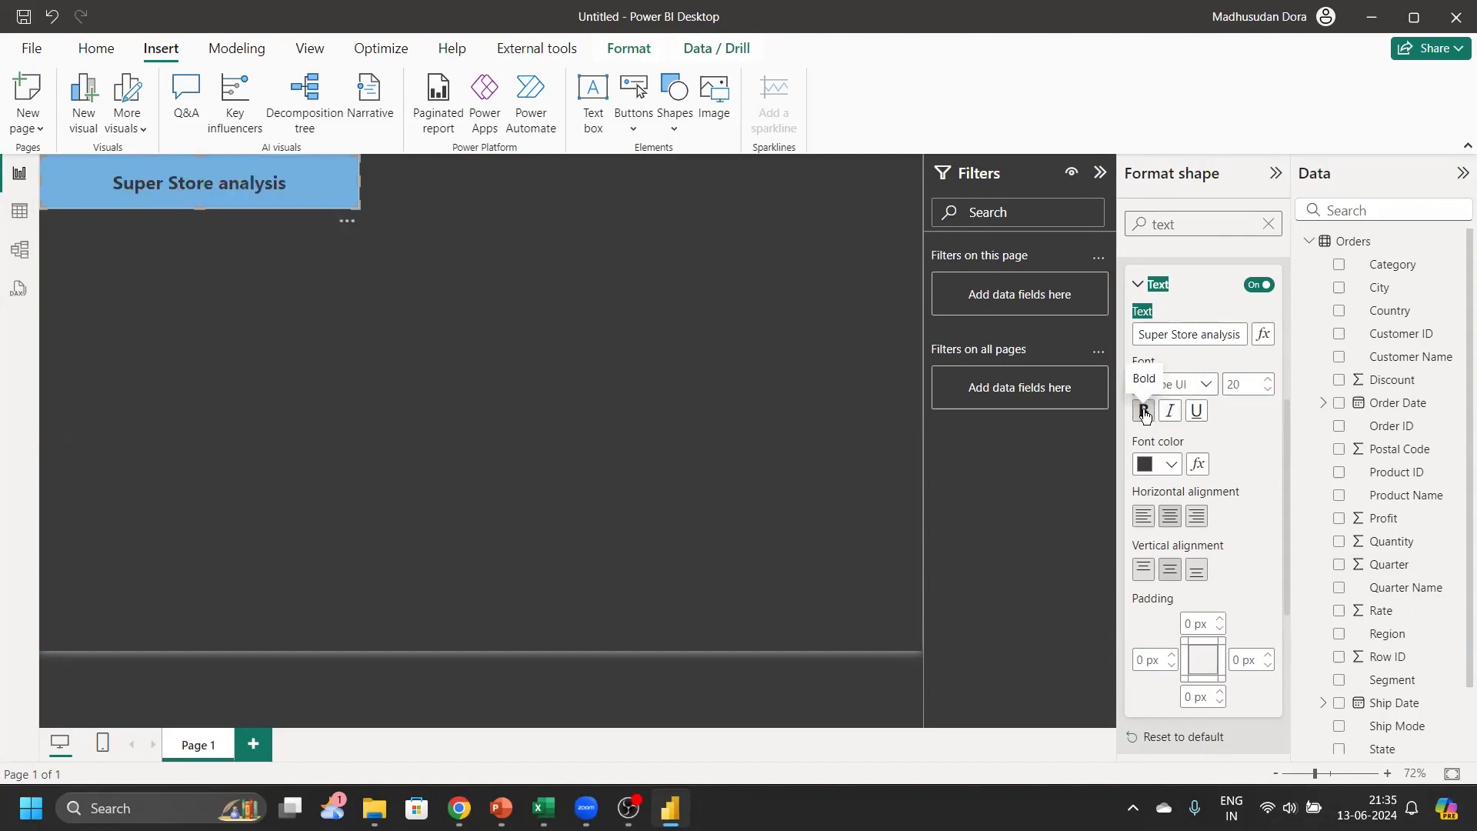
double_click(1251, 380)
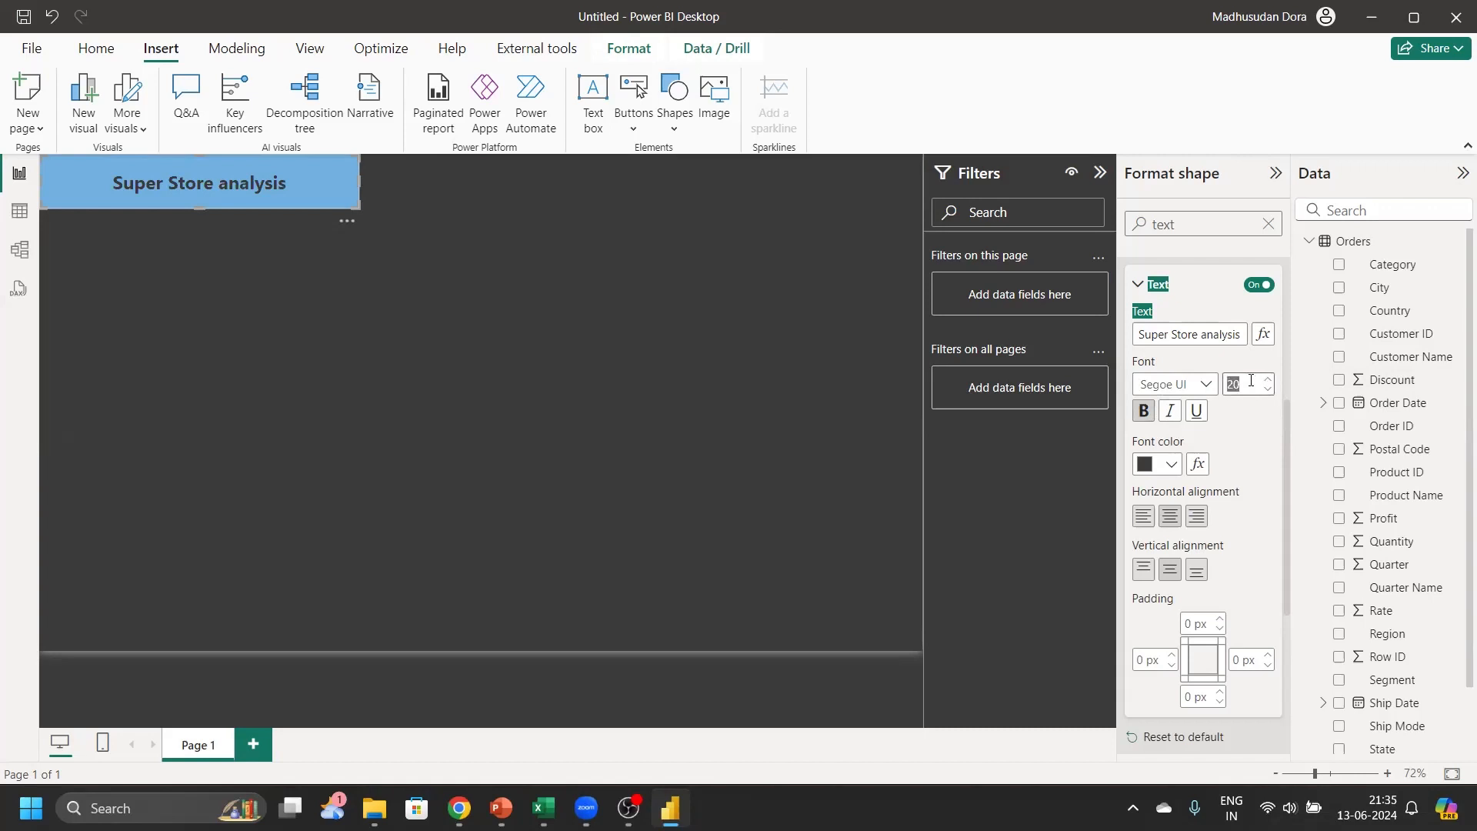
text(30)
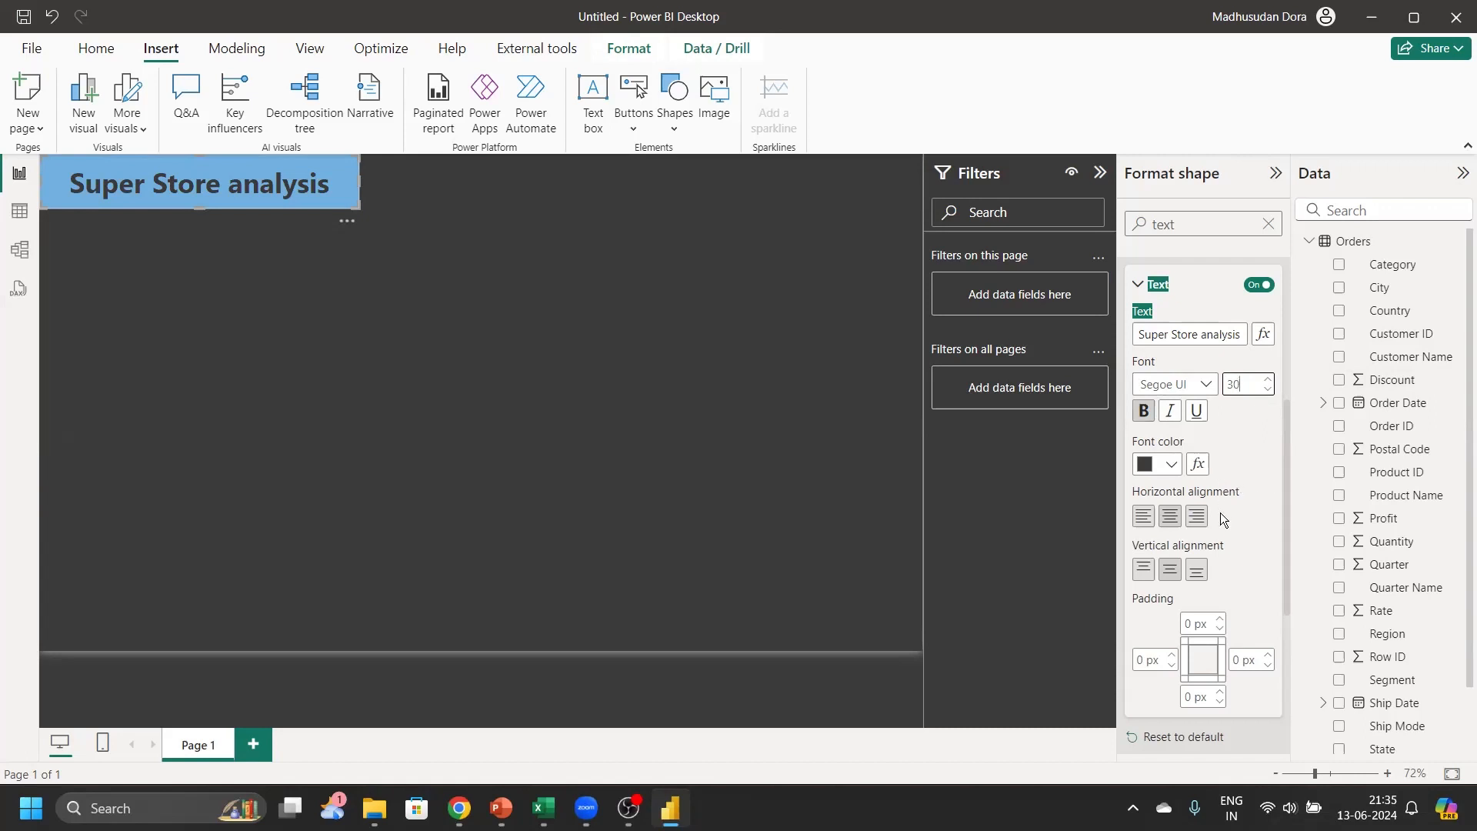
scroll(1220, 514, down, 2)
scroll(1213, 496, up, 5)
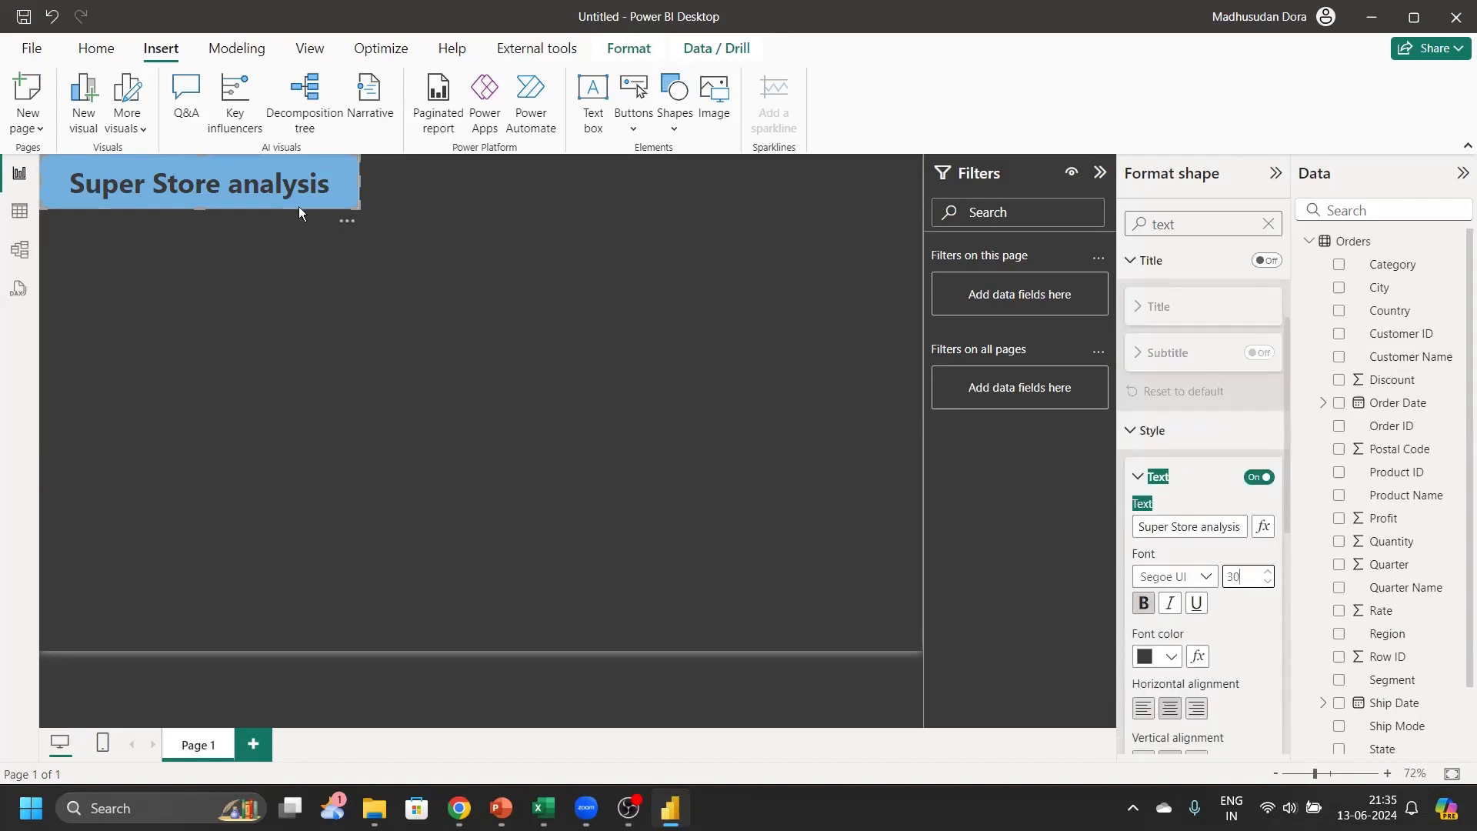
drag(199, 209, 202, 199)
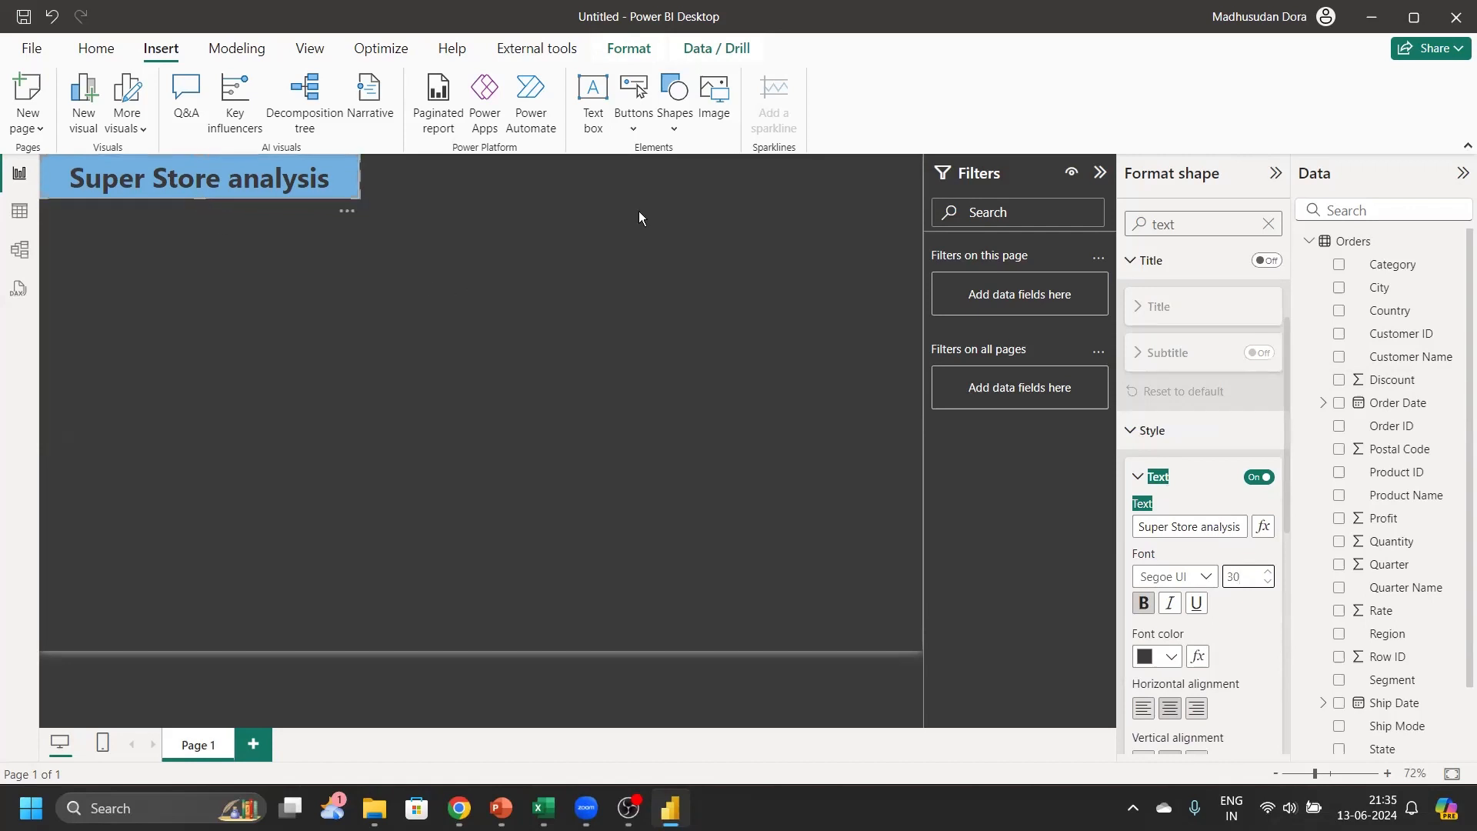
click(833, 236)
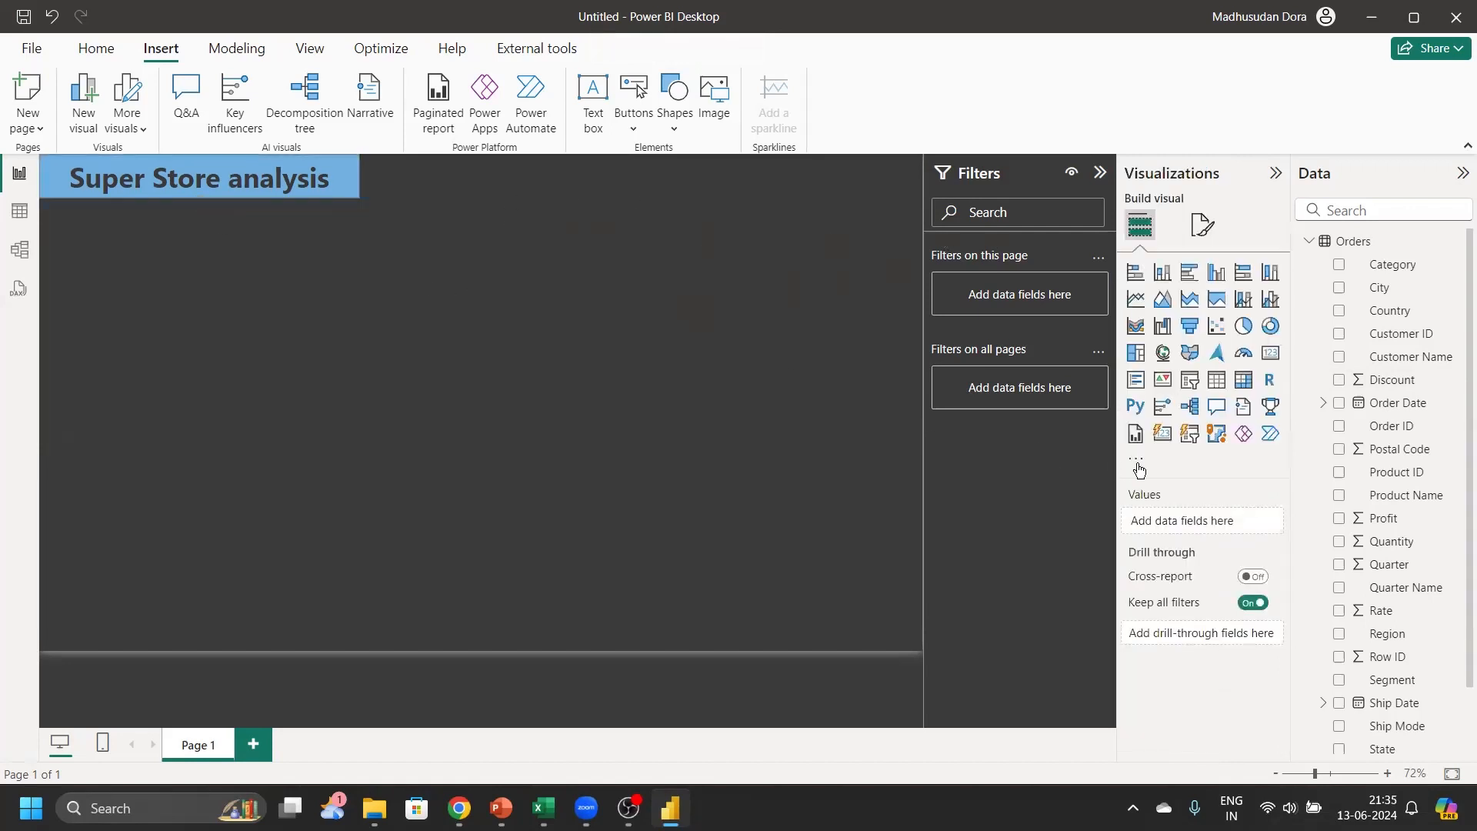
Add an empty slicer to the page and shrink it to a small box below the title banner
click(1192, 384)
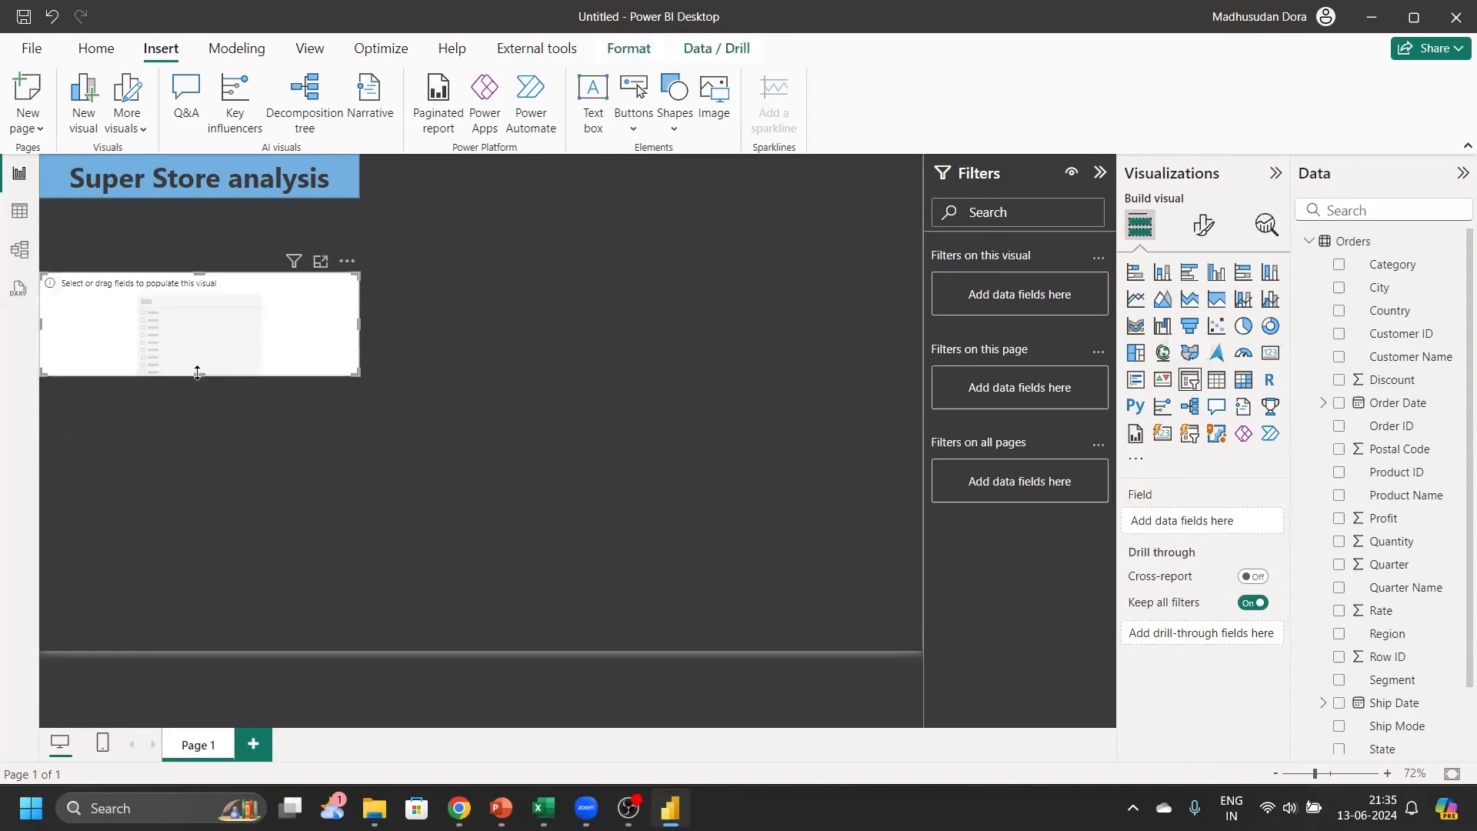
drag(197, 343, 198, 331)
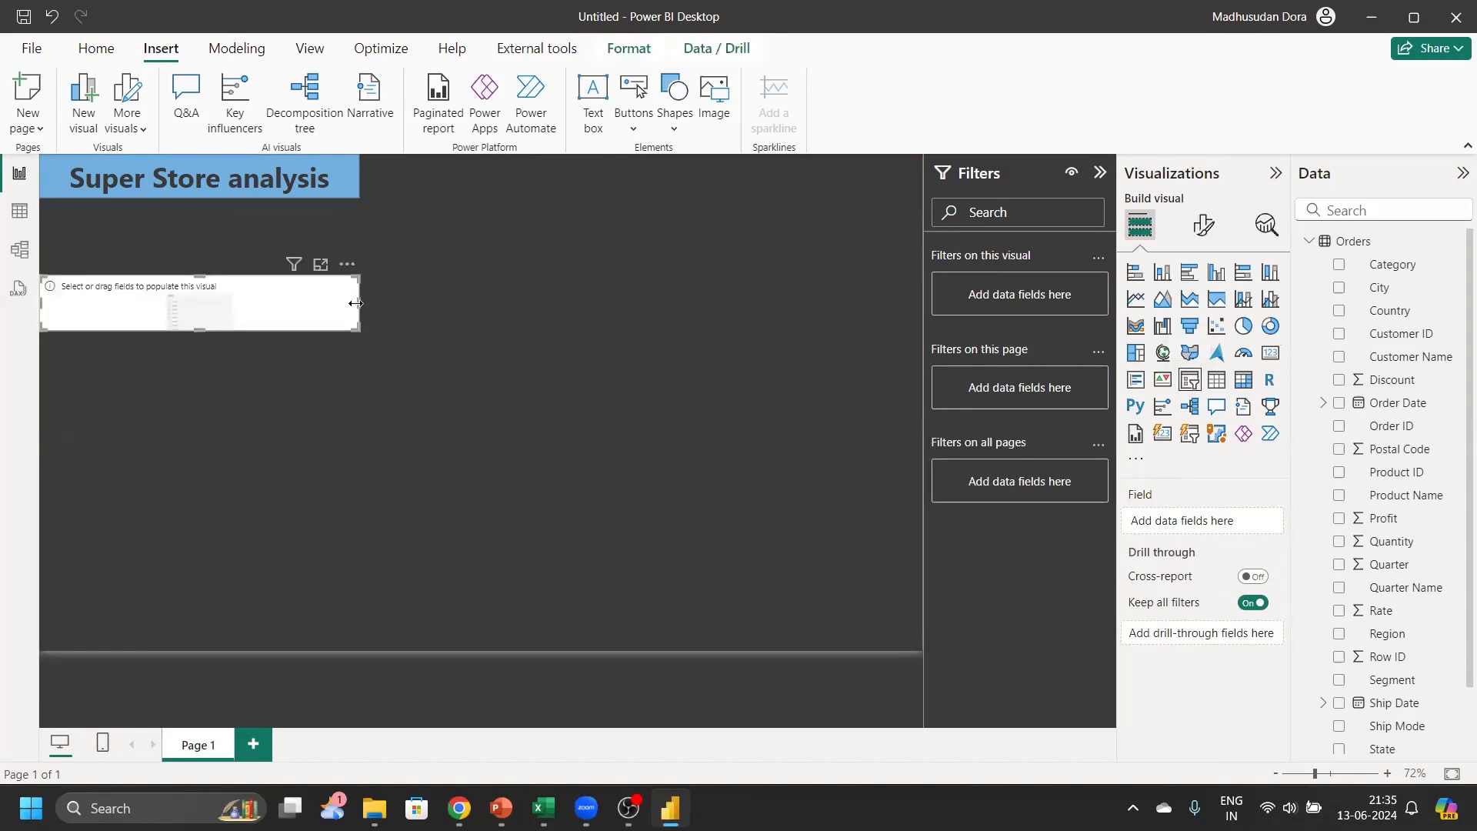
drag(355, 303, 225, 304)
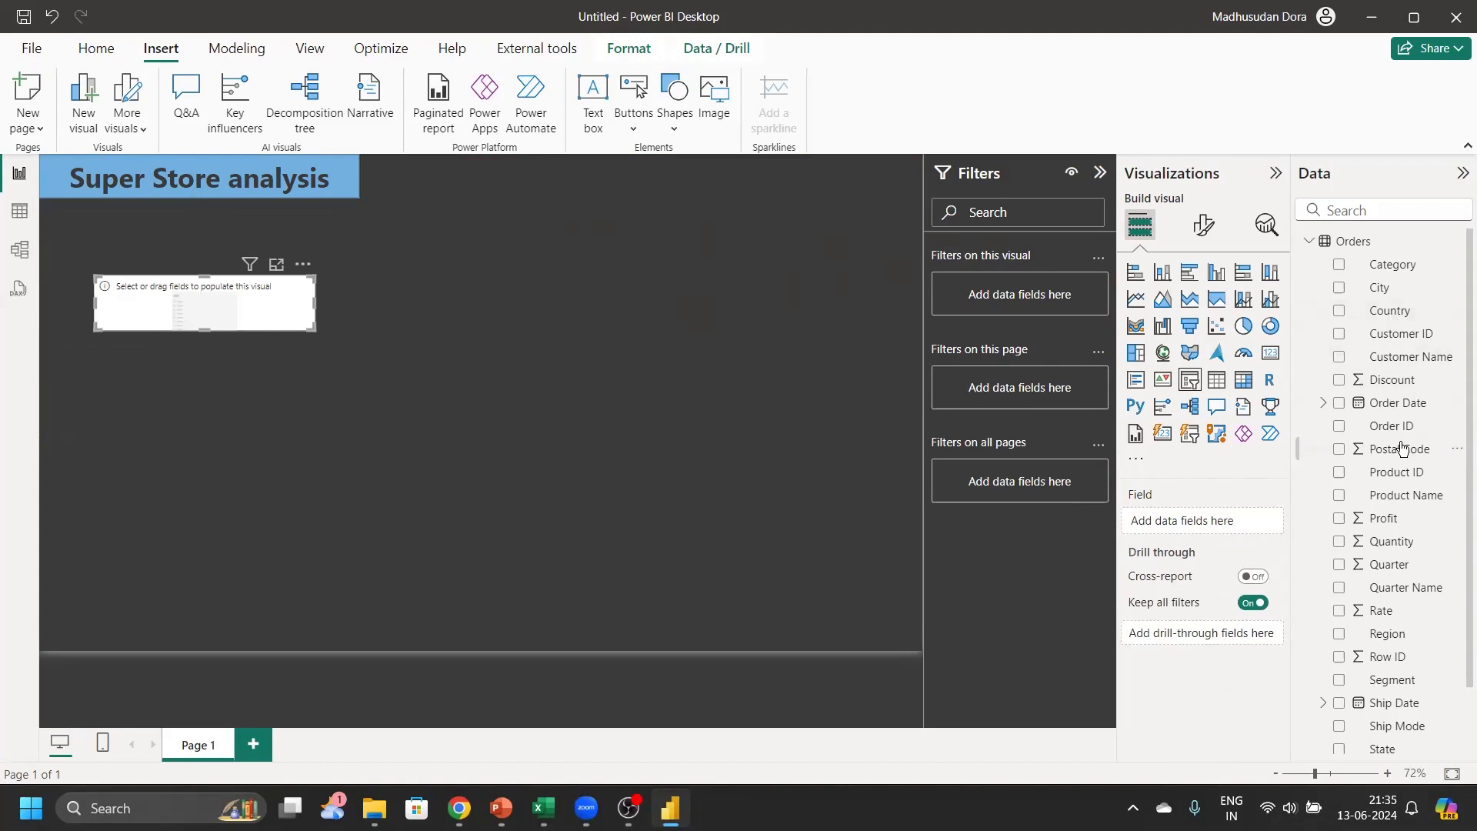
Assign the Region field to the slicer, trying removal and re-adding of the field
scroll(1411, 518, down, 2)
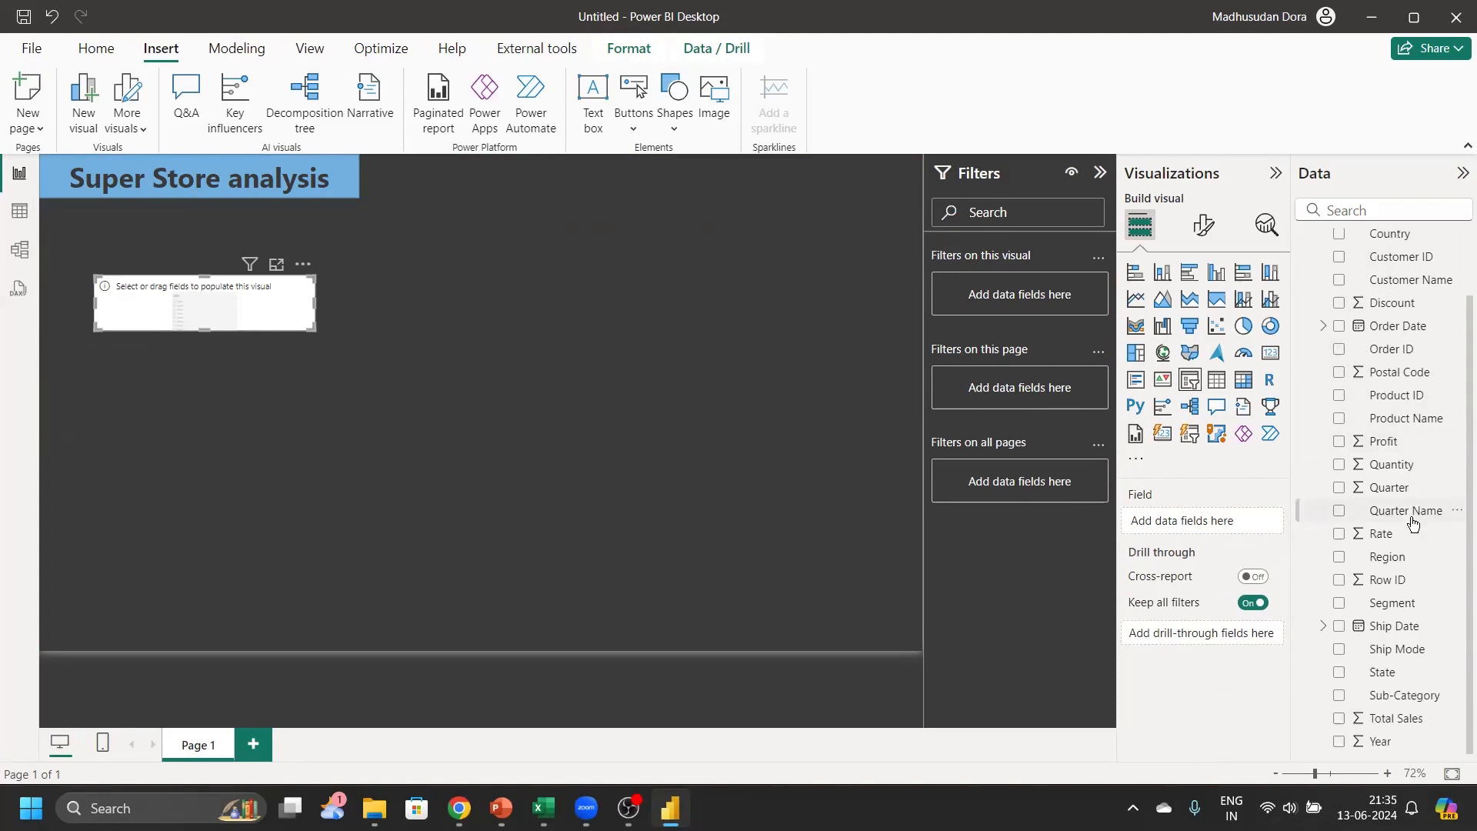
click(1339, 559)
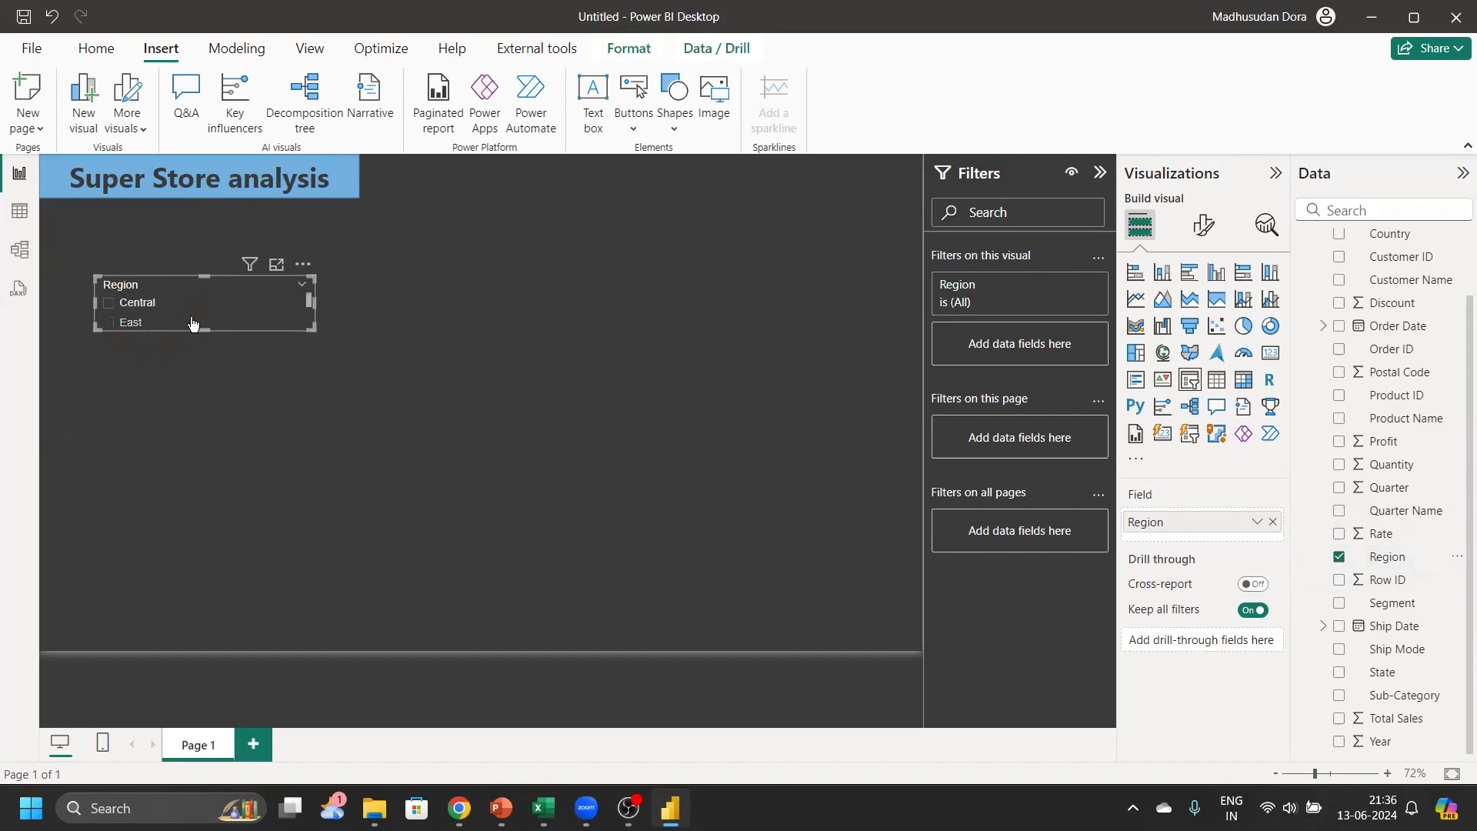
click(1339, 559)
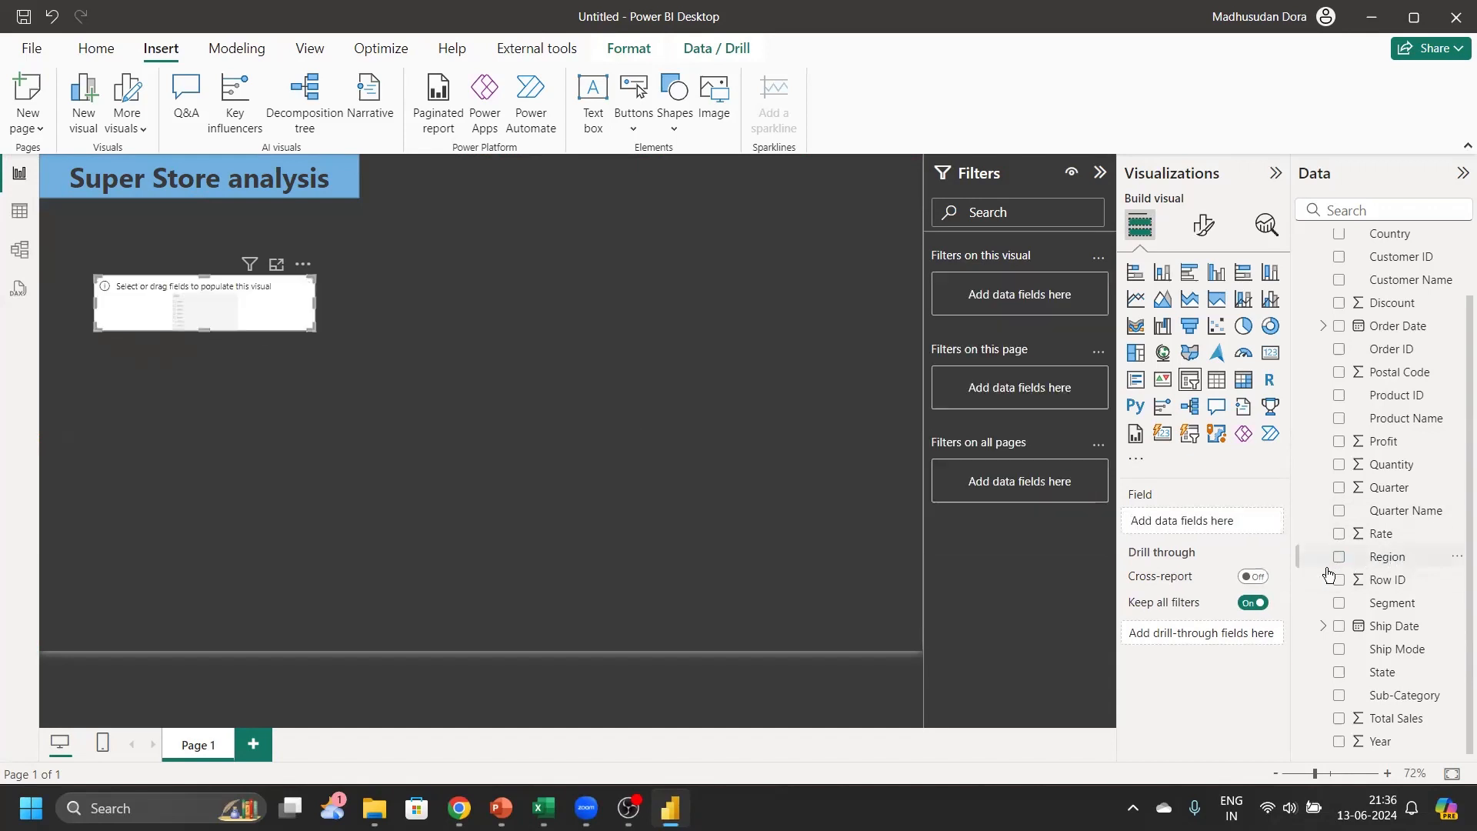
drag(1385, 563, 1220, 523)
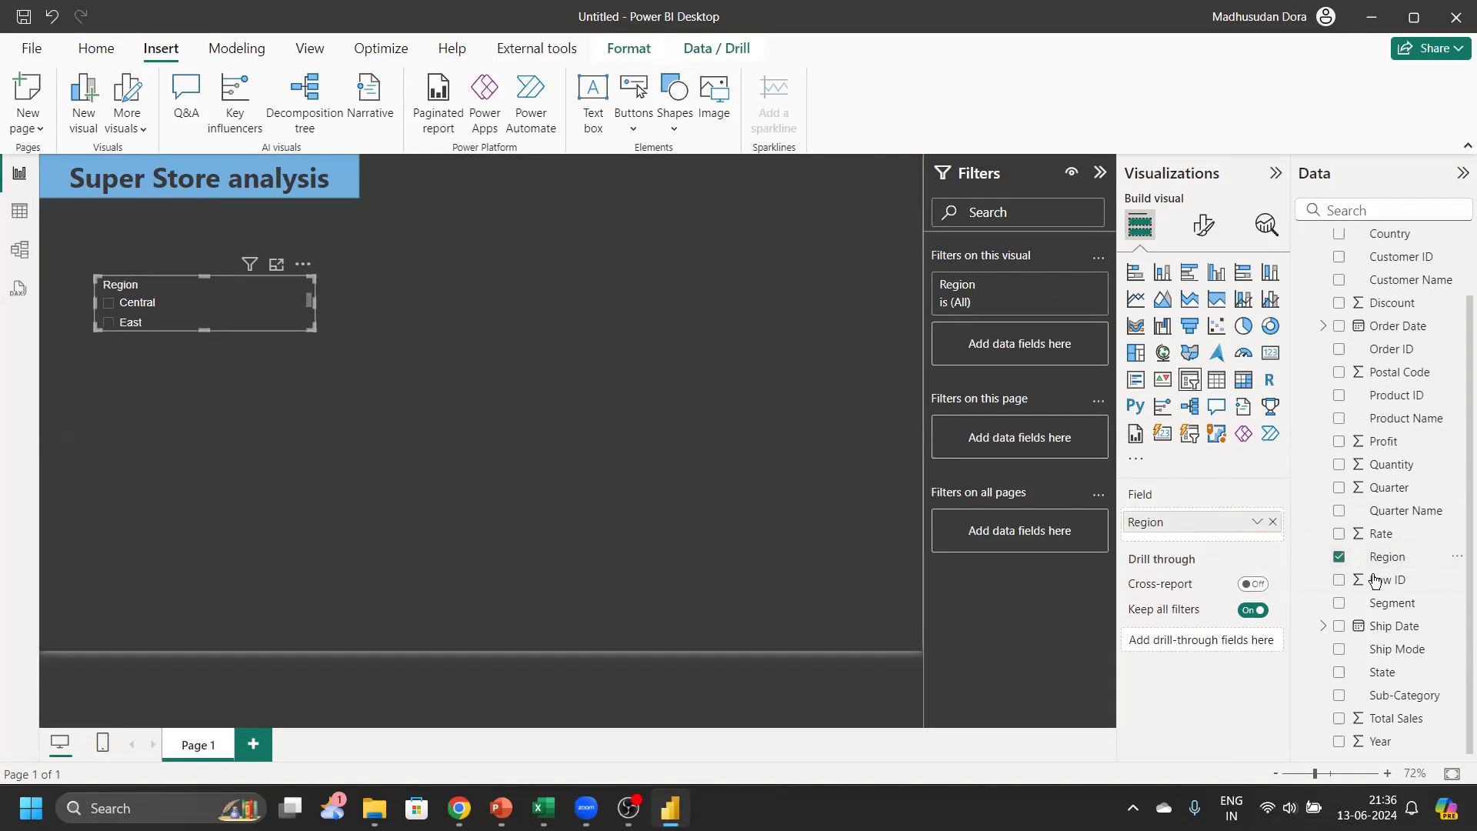
Remove the Region field from the slicer and add it back directly onto the visual
click(1339, 557)
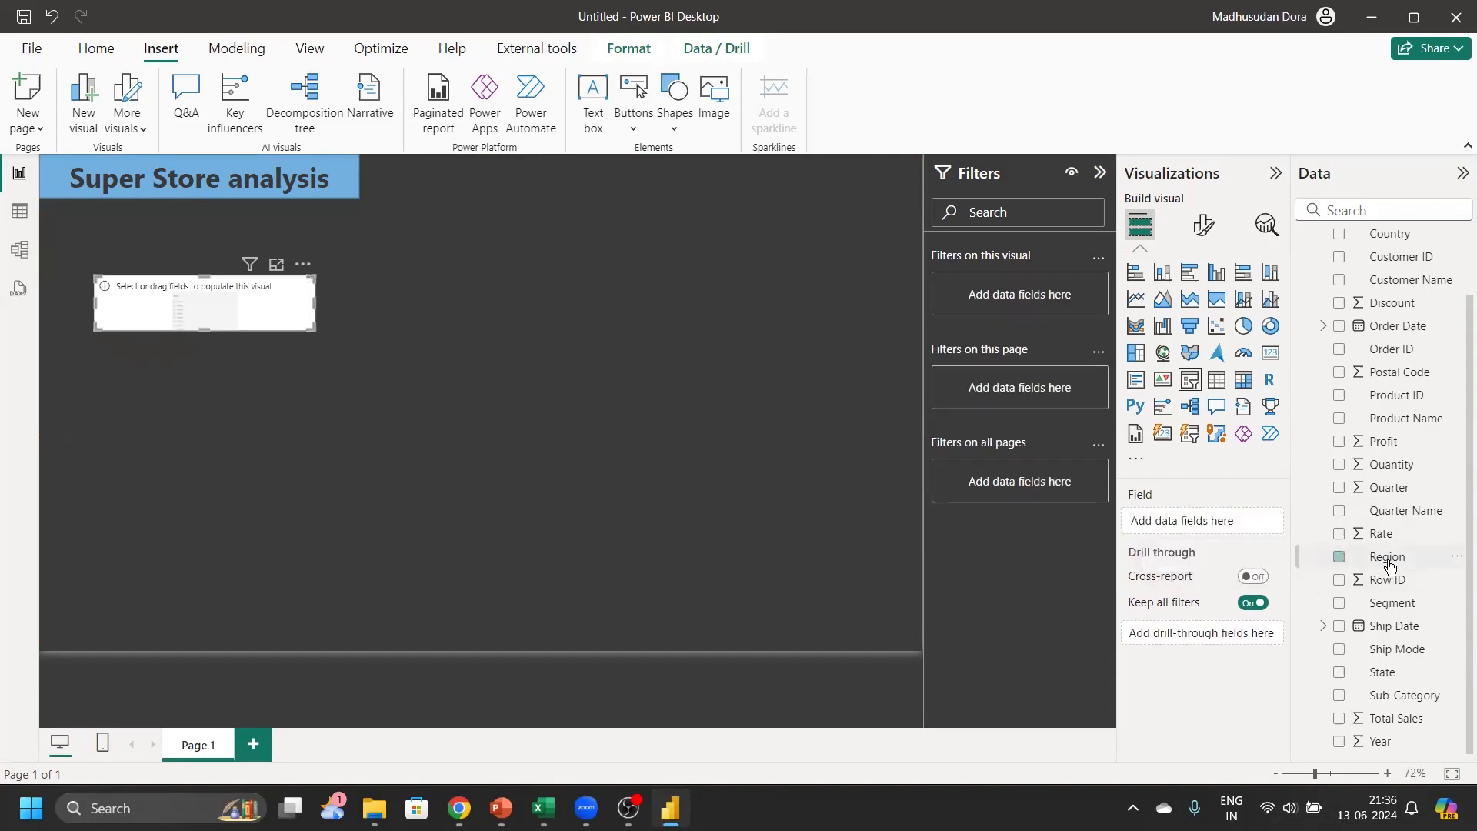
drag(1398, 559, 237, 305)
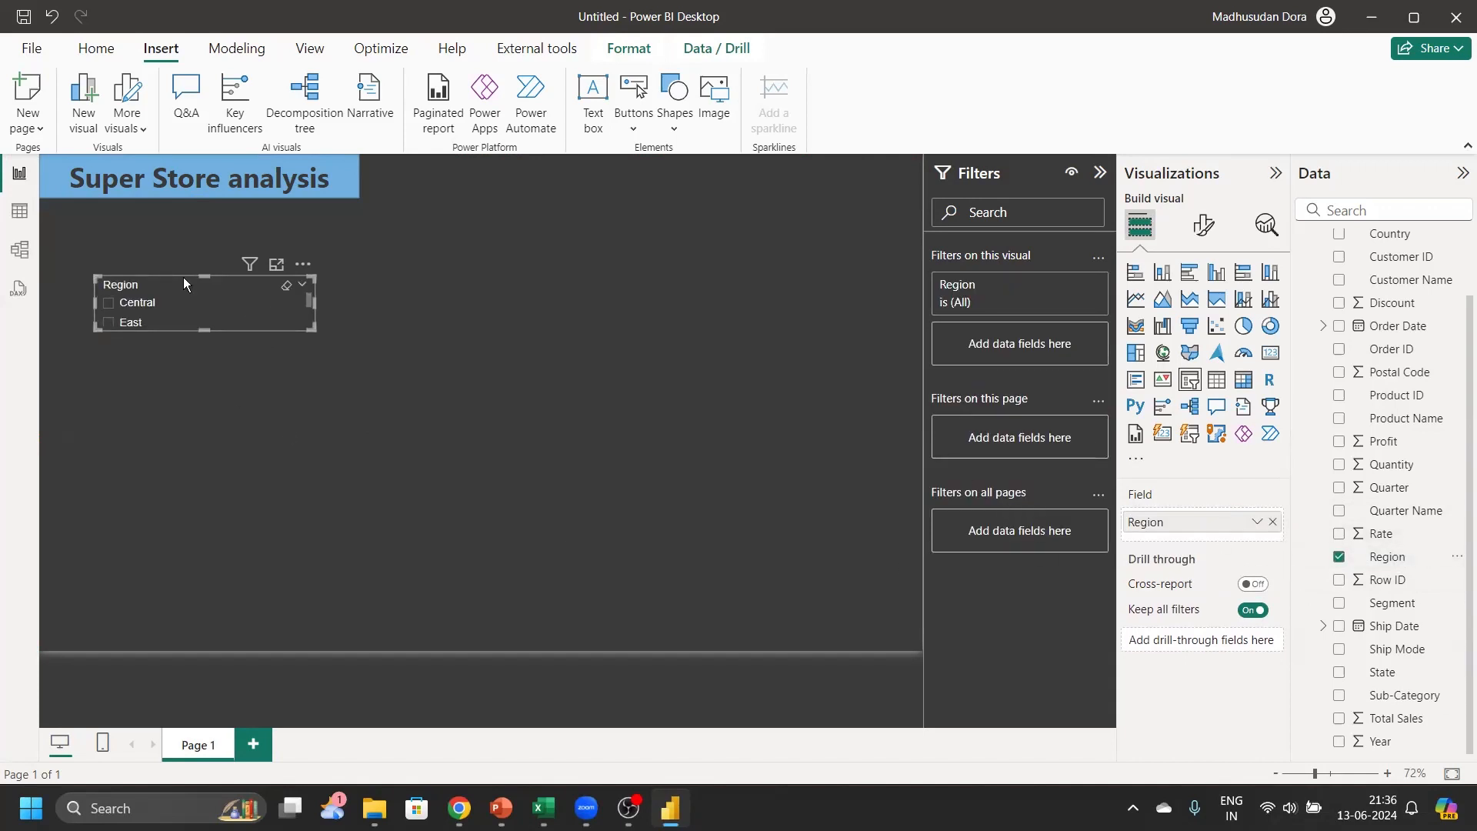
scroll(188, 306, down, 2)
scroll(188, 305, up, 2)
scroll(151, 302, down, 2)
scroll(151, 303, up, 2)
Change the Region slicer's style from vertical list to Dropdown and test opening and closing its list
click(1204, 231)
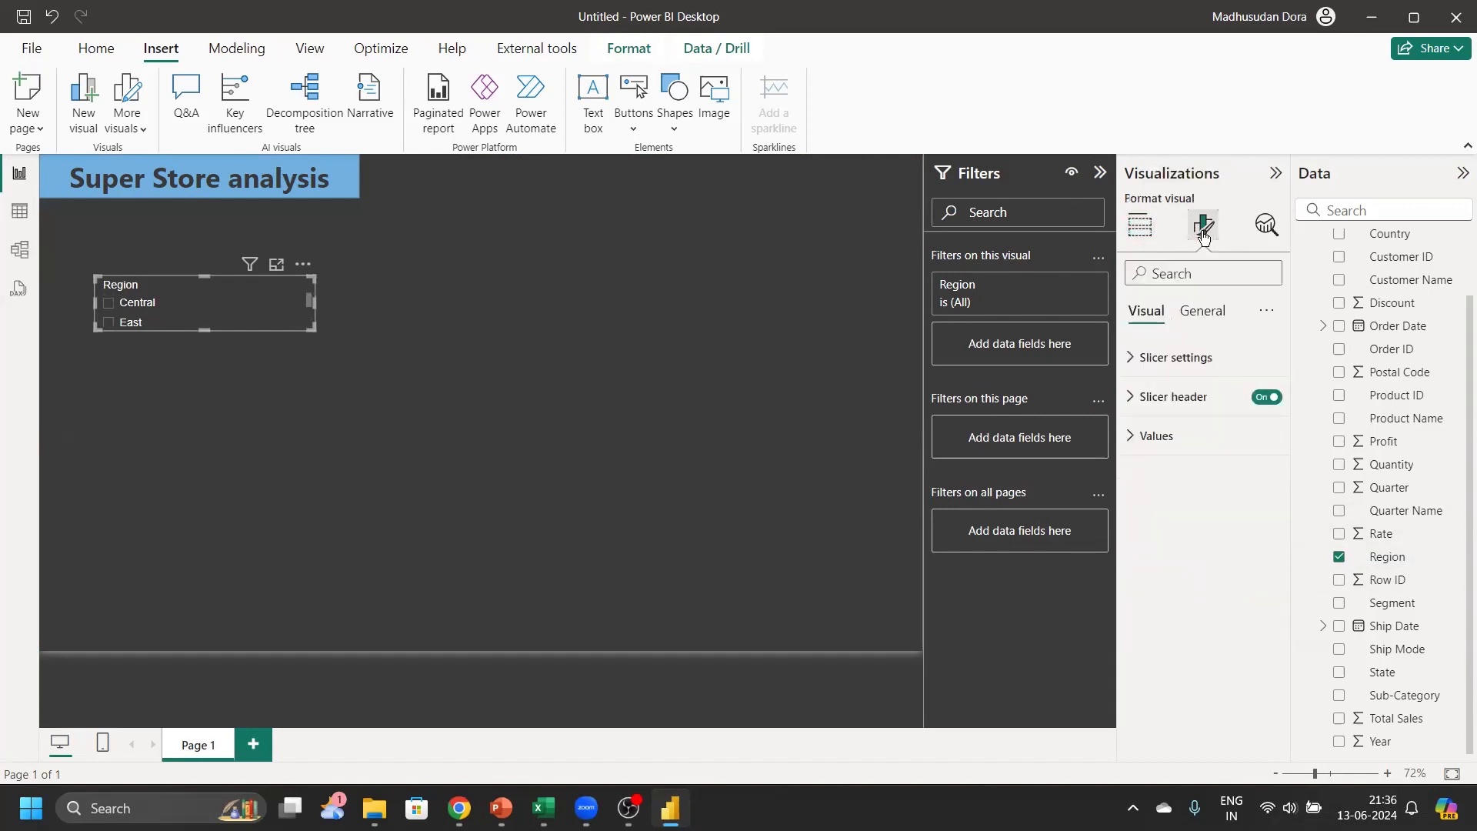
click(1170, 360)
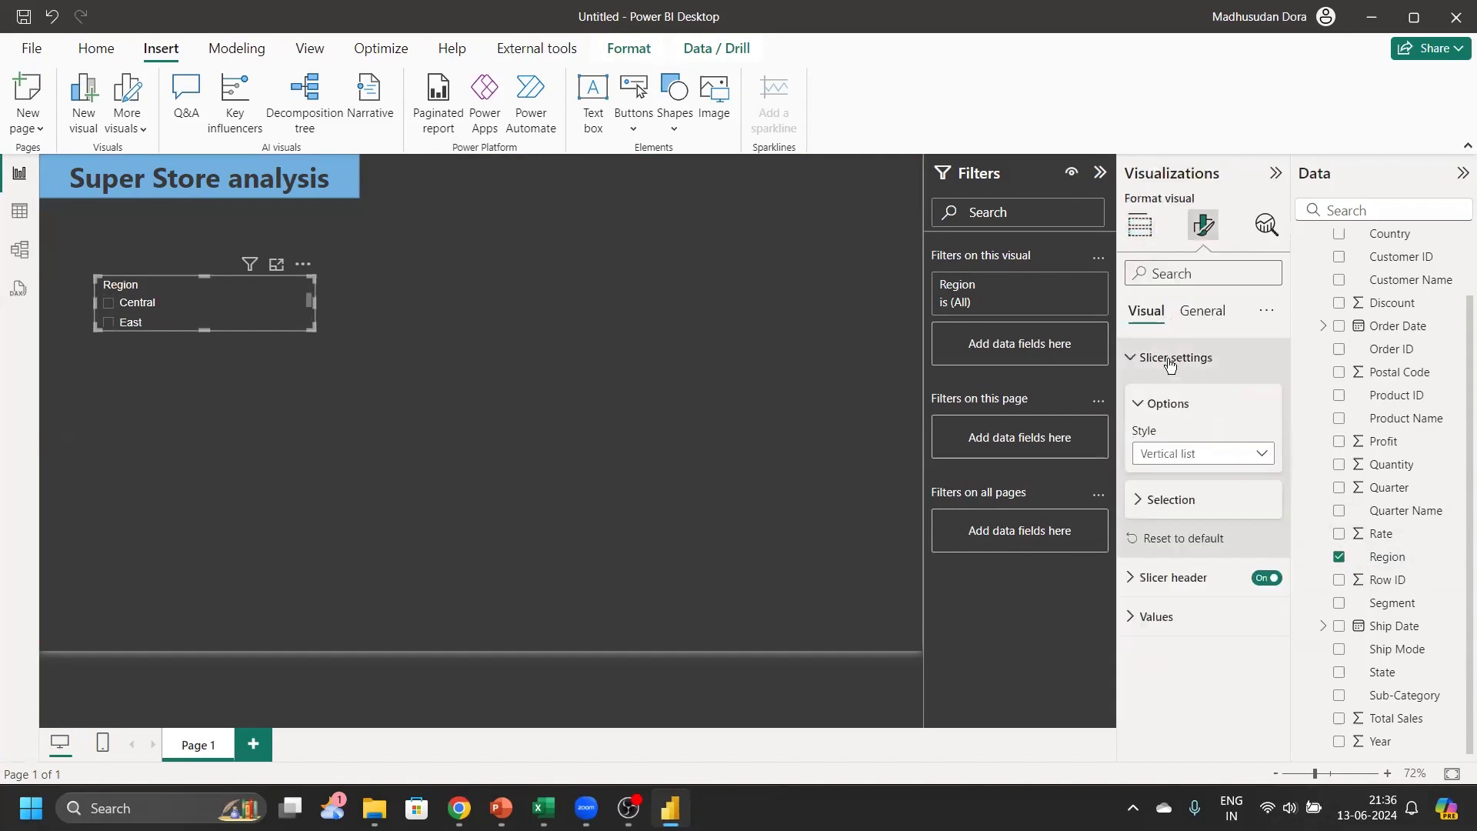
click(1217, 465)
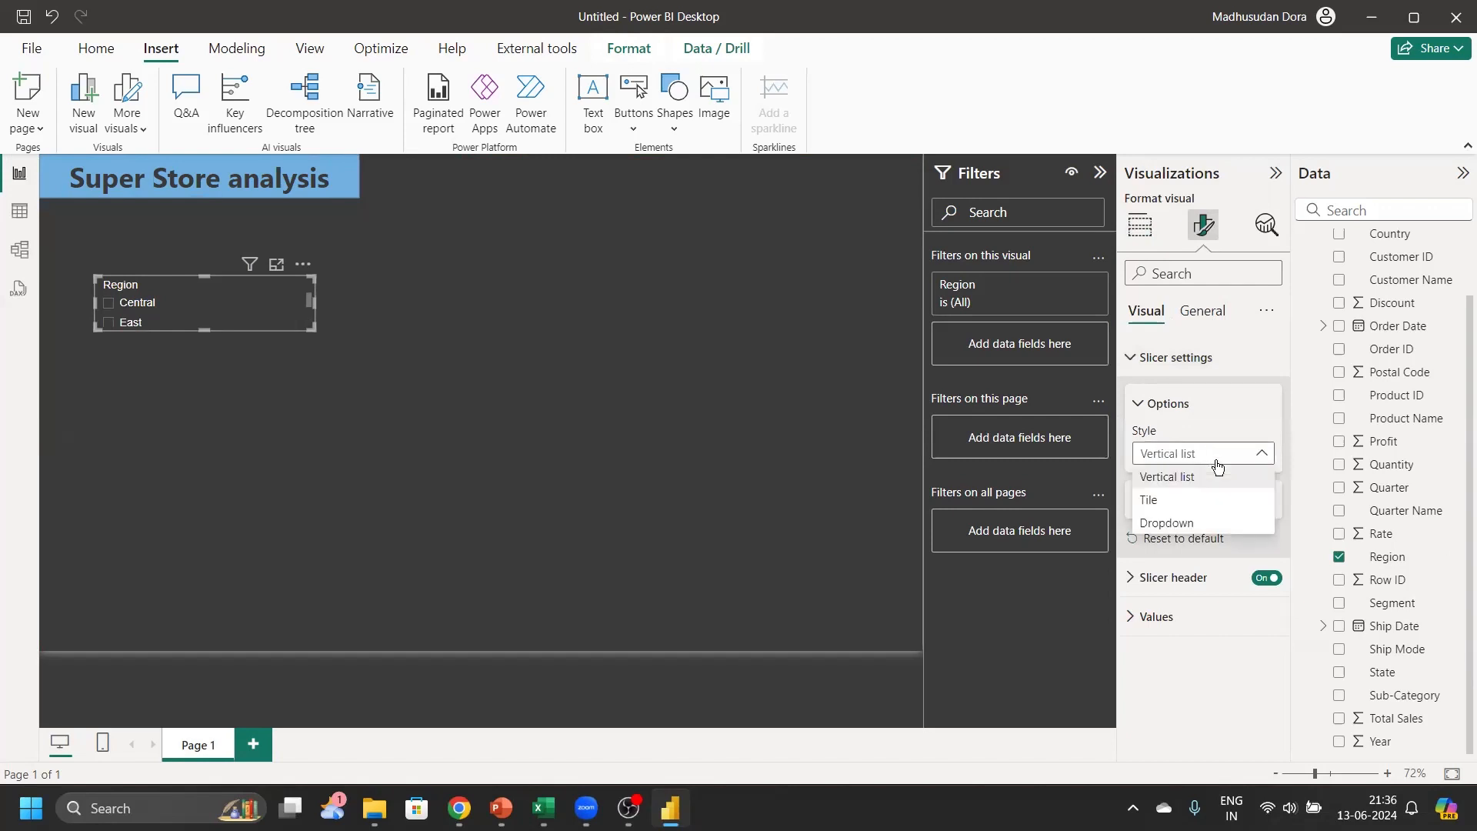
click(1199, 523)
click(291, 307)
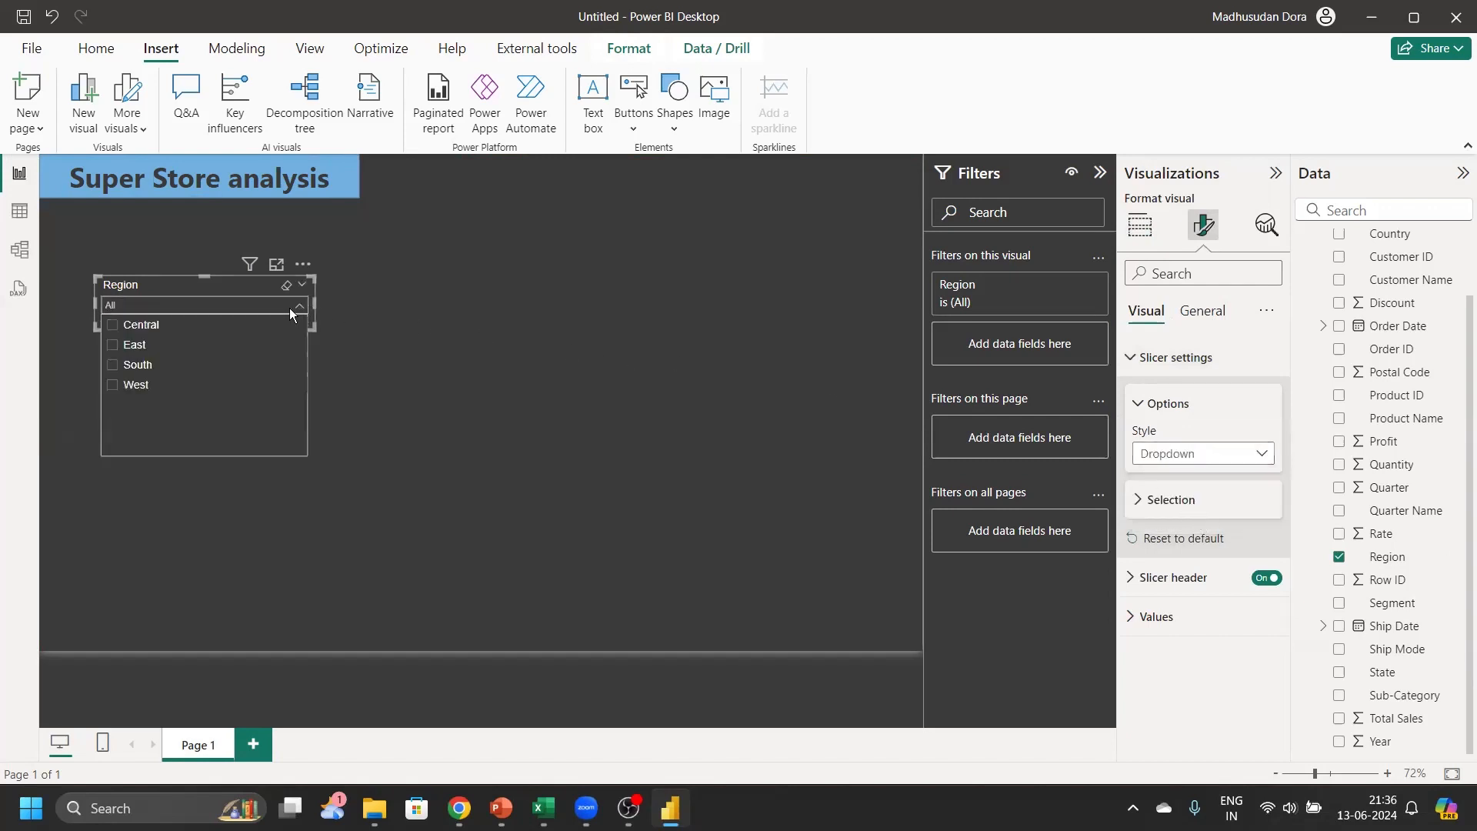
click(292, 309)
click(293, 309)
click(293, 307)
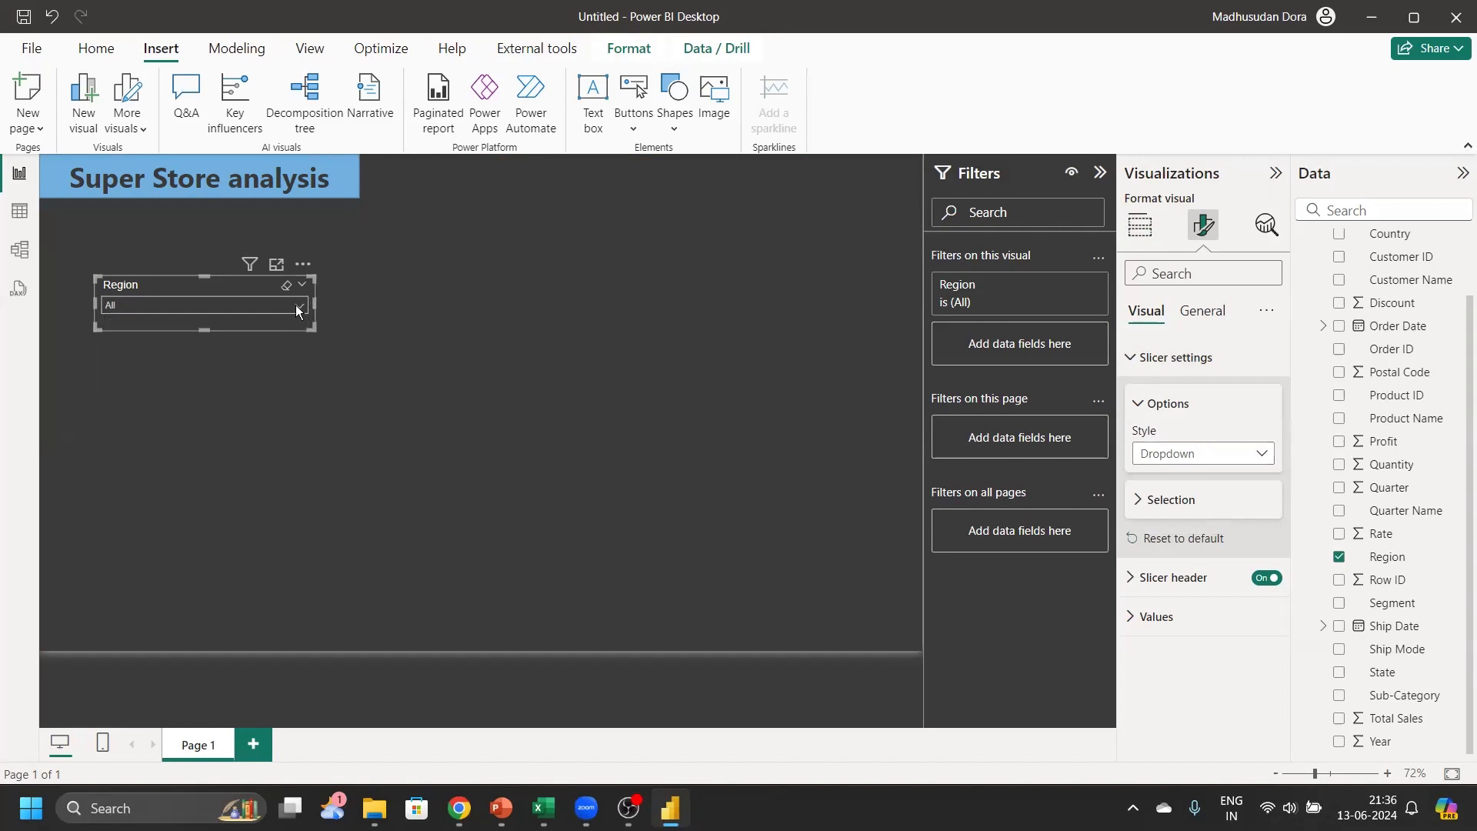
Shrink the Region slicer's width and height to a compact box and place it at the page top against the banner's right edge
drag(316, 303, 209, 296)
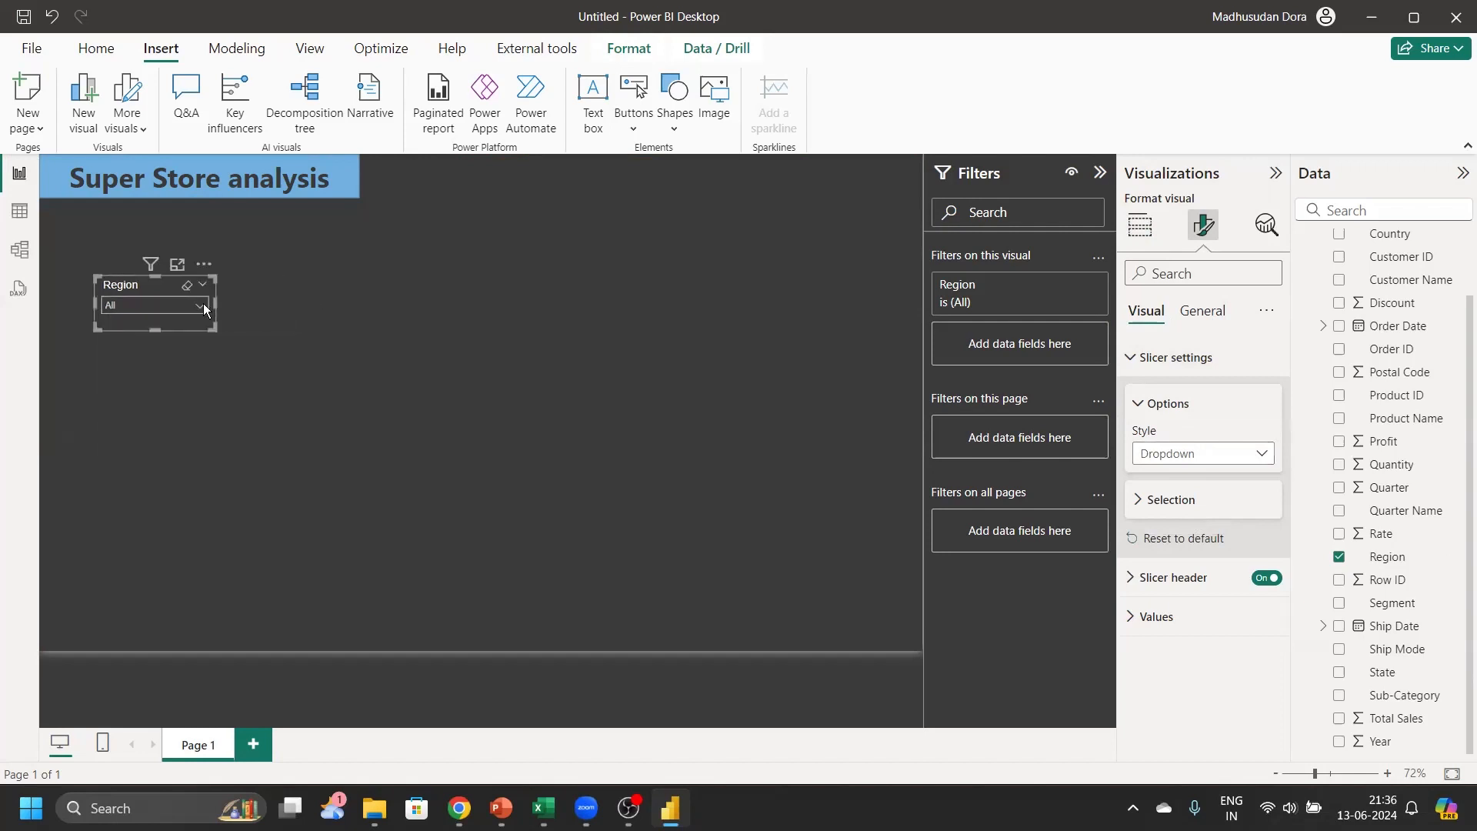
click(203, 305)
click(203, 303)
click(218, 300)
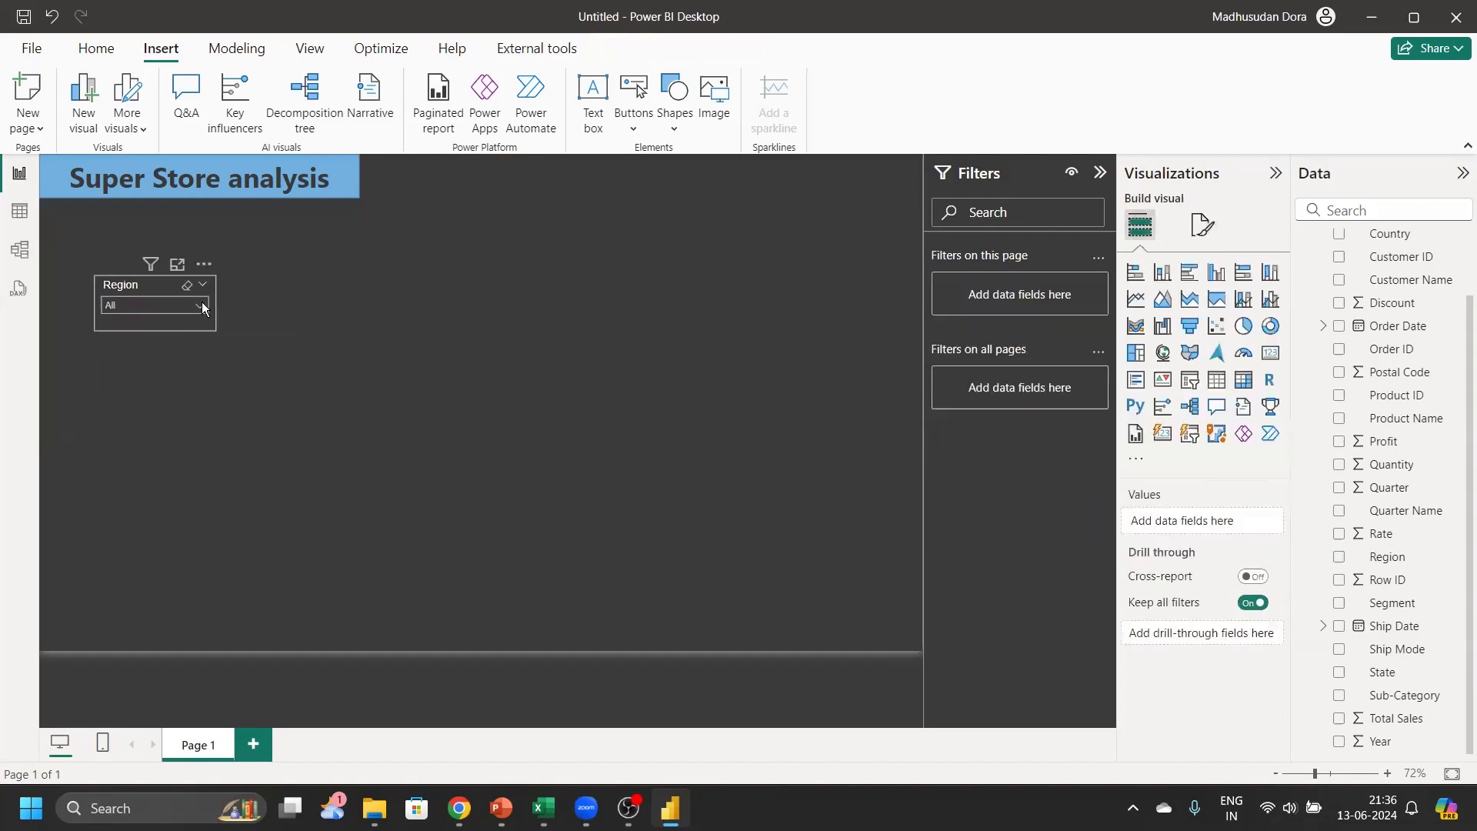
click(203, 303)
click(206, 306)
drag(215, 302, 197, 297)
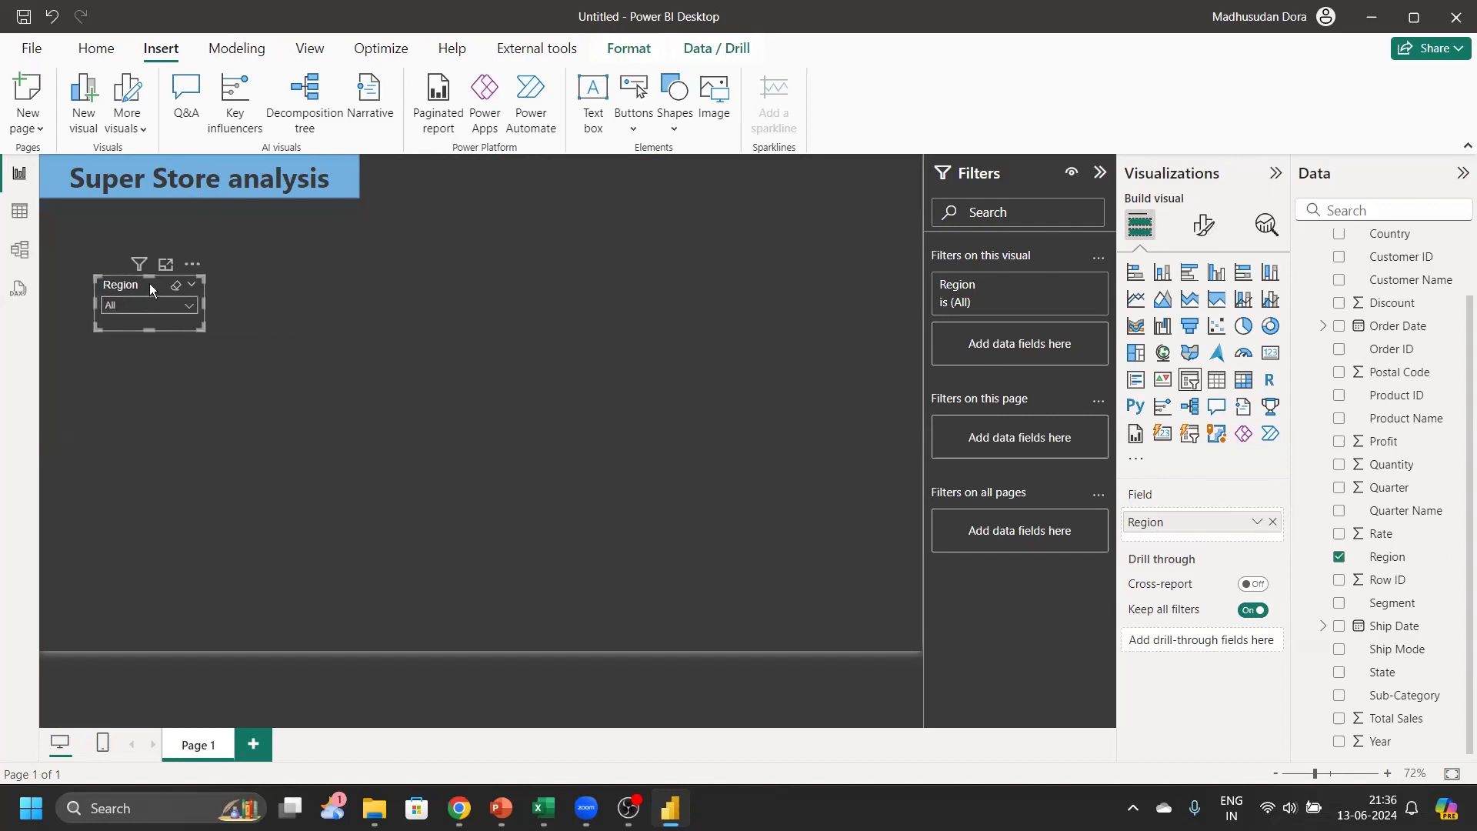
drag(149, 283, 416, 163)
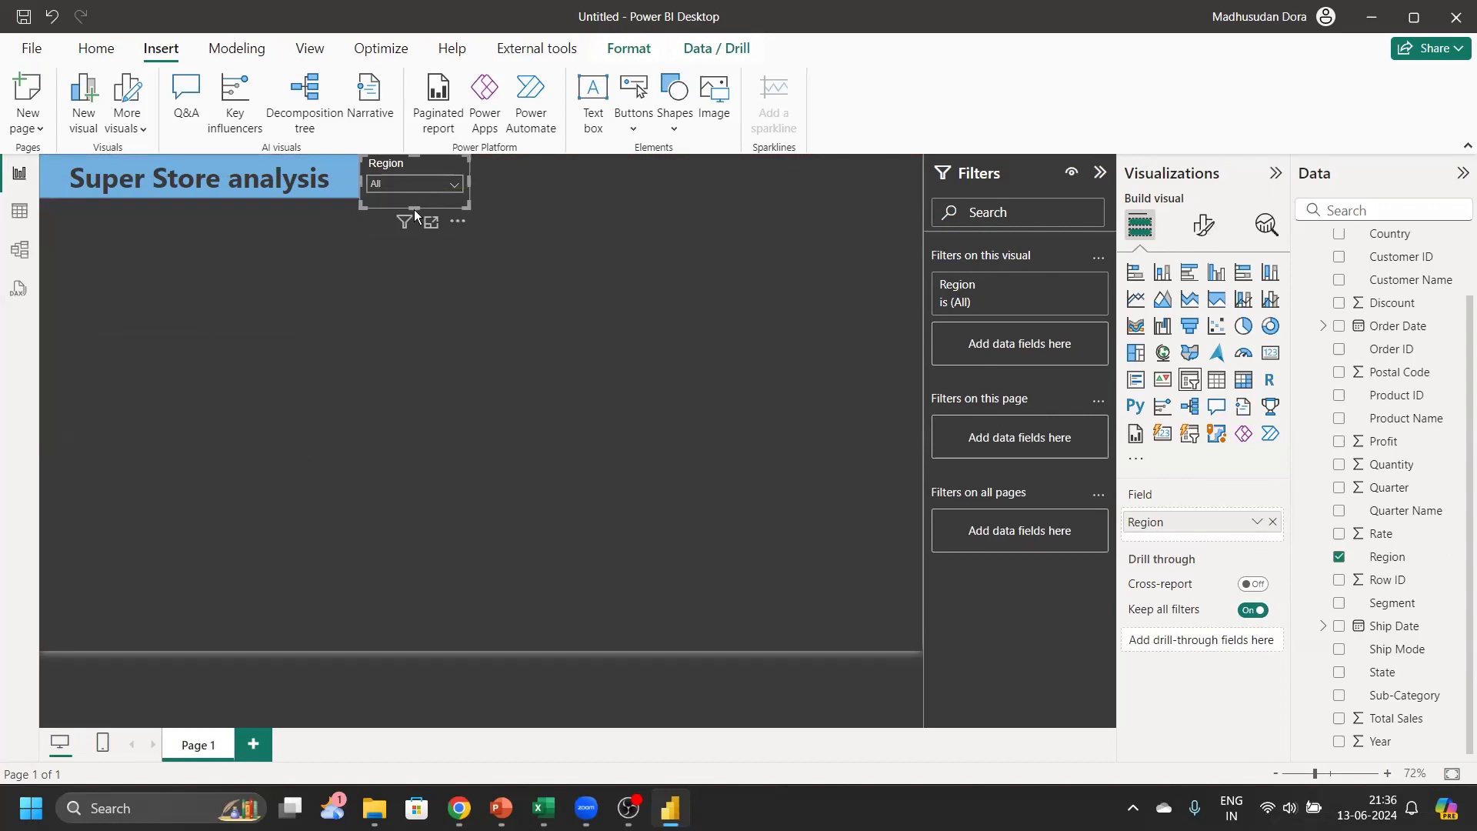
drag(417, 200, 419, 192)
Make four copies of the Region slicer, line all five up in a row beside the banner, and collapse the Filters pane
drag(415, 166, 430, 292)
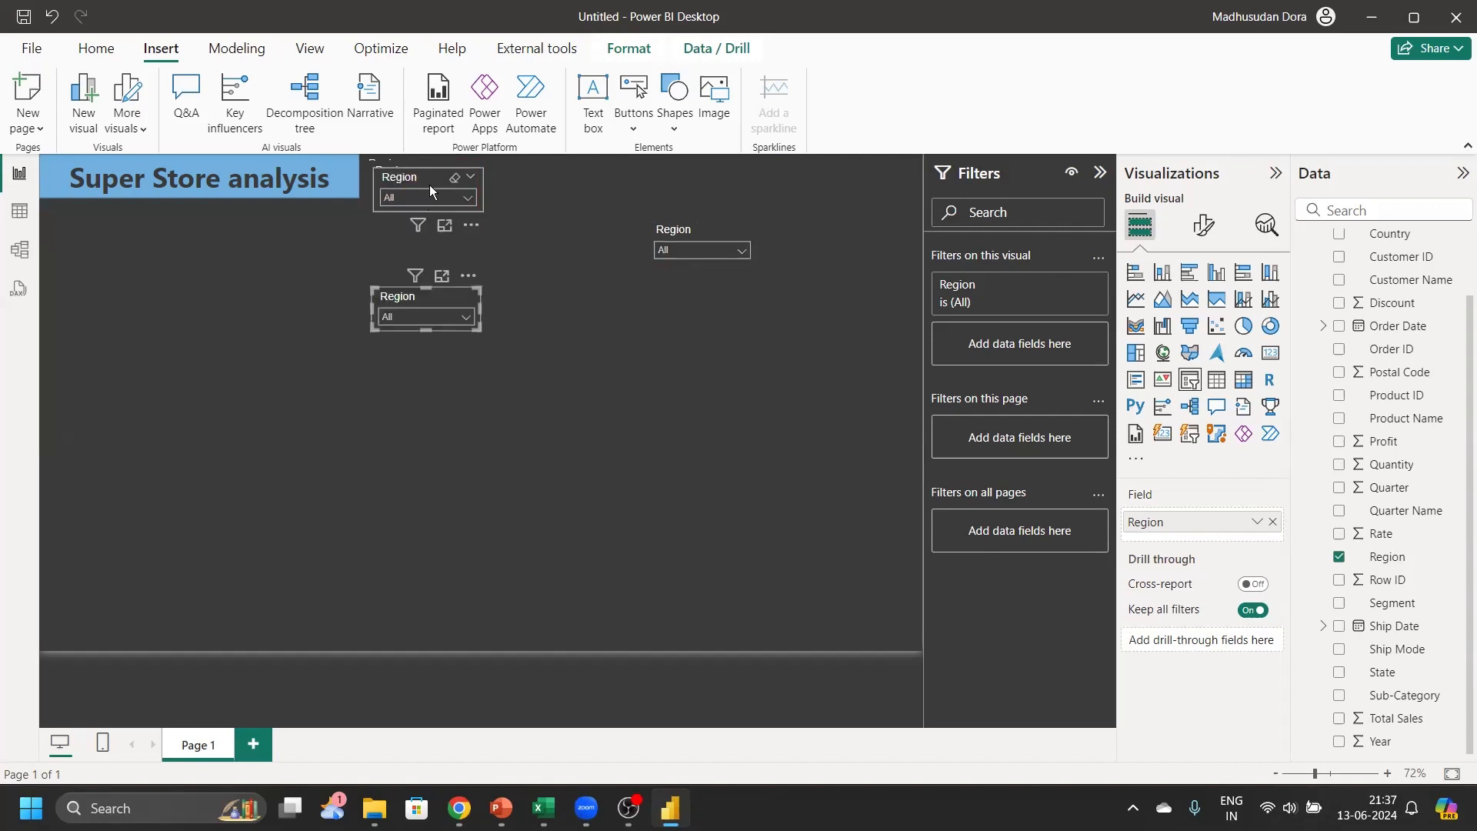
drag(429, 185, 500, 169)
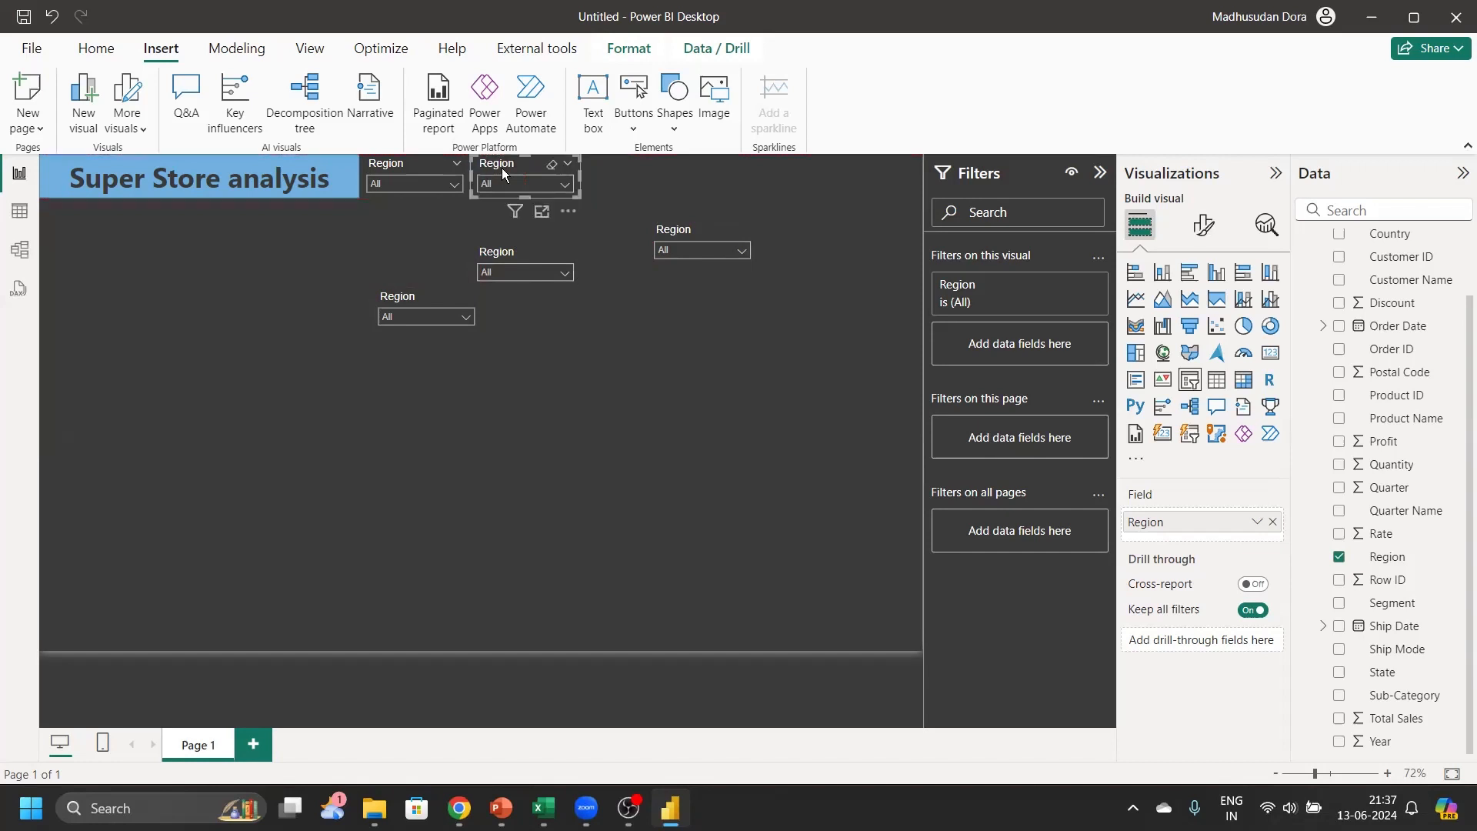
drag(535, 252, 634, 169)
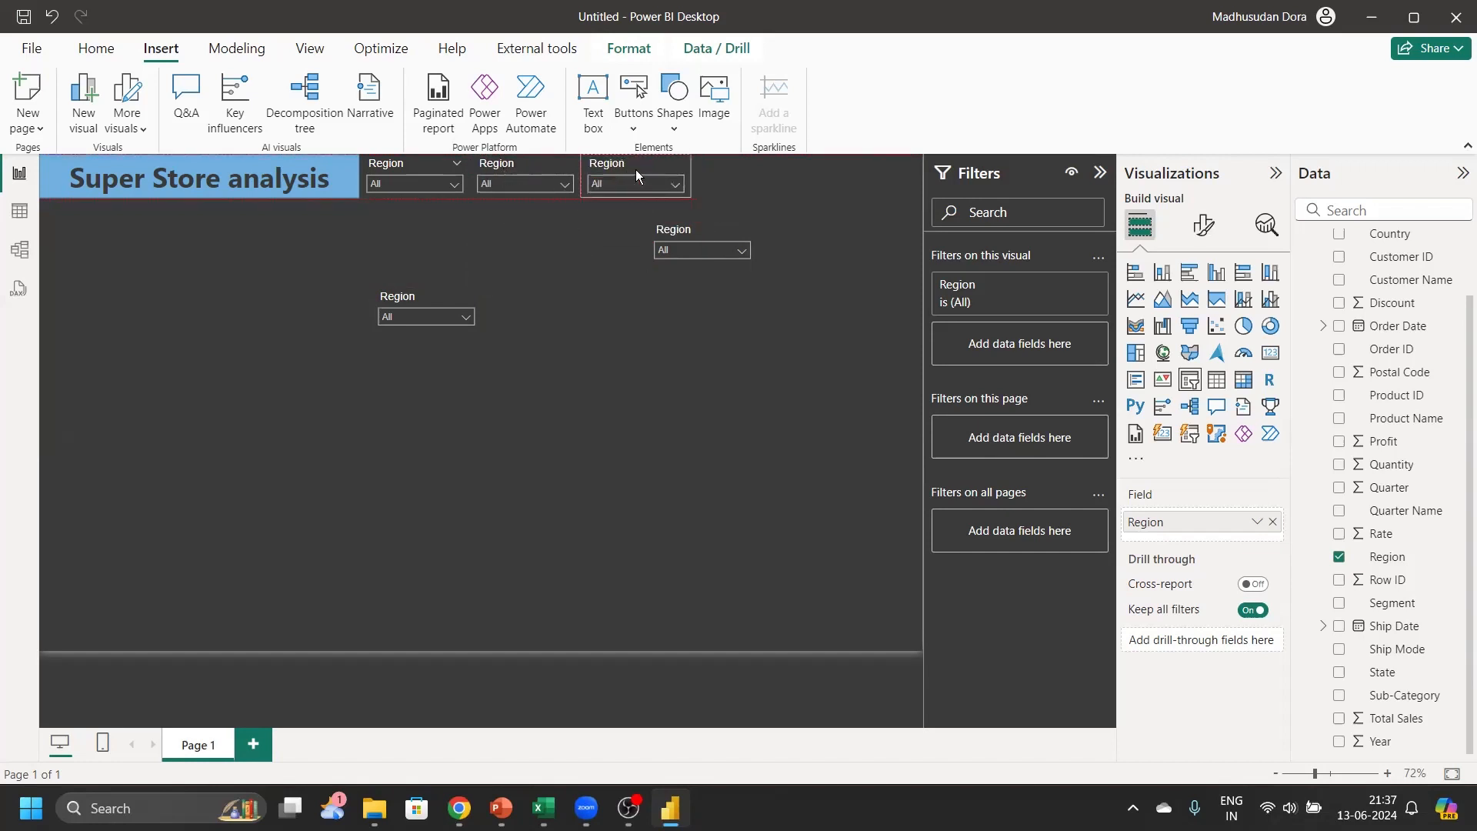
drag(695, 230, 742, 175)
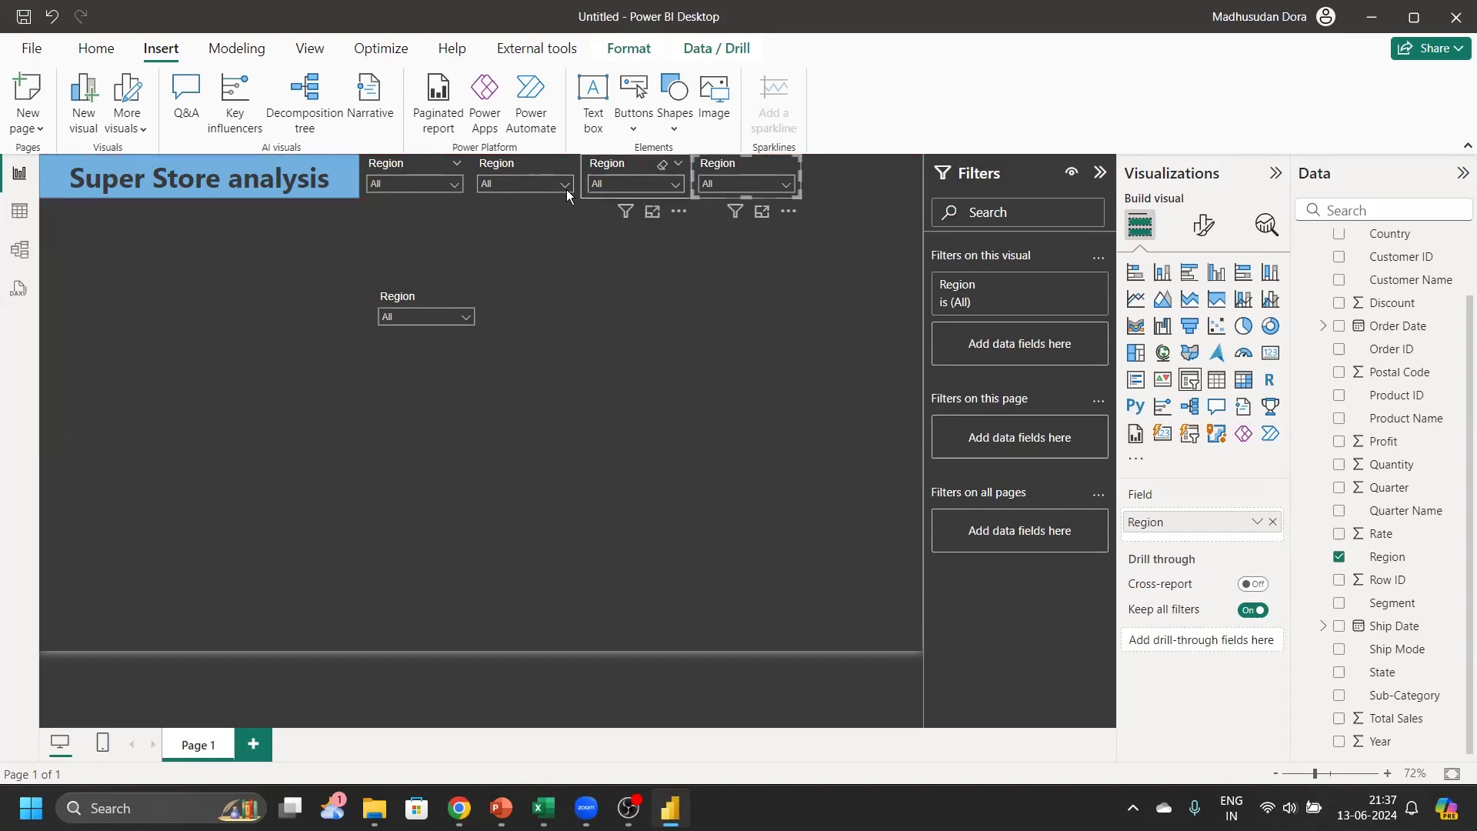
drag(449, 288, 863, 163)
click(1100, 172)
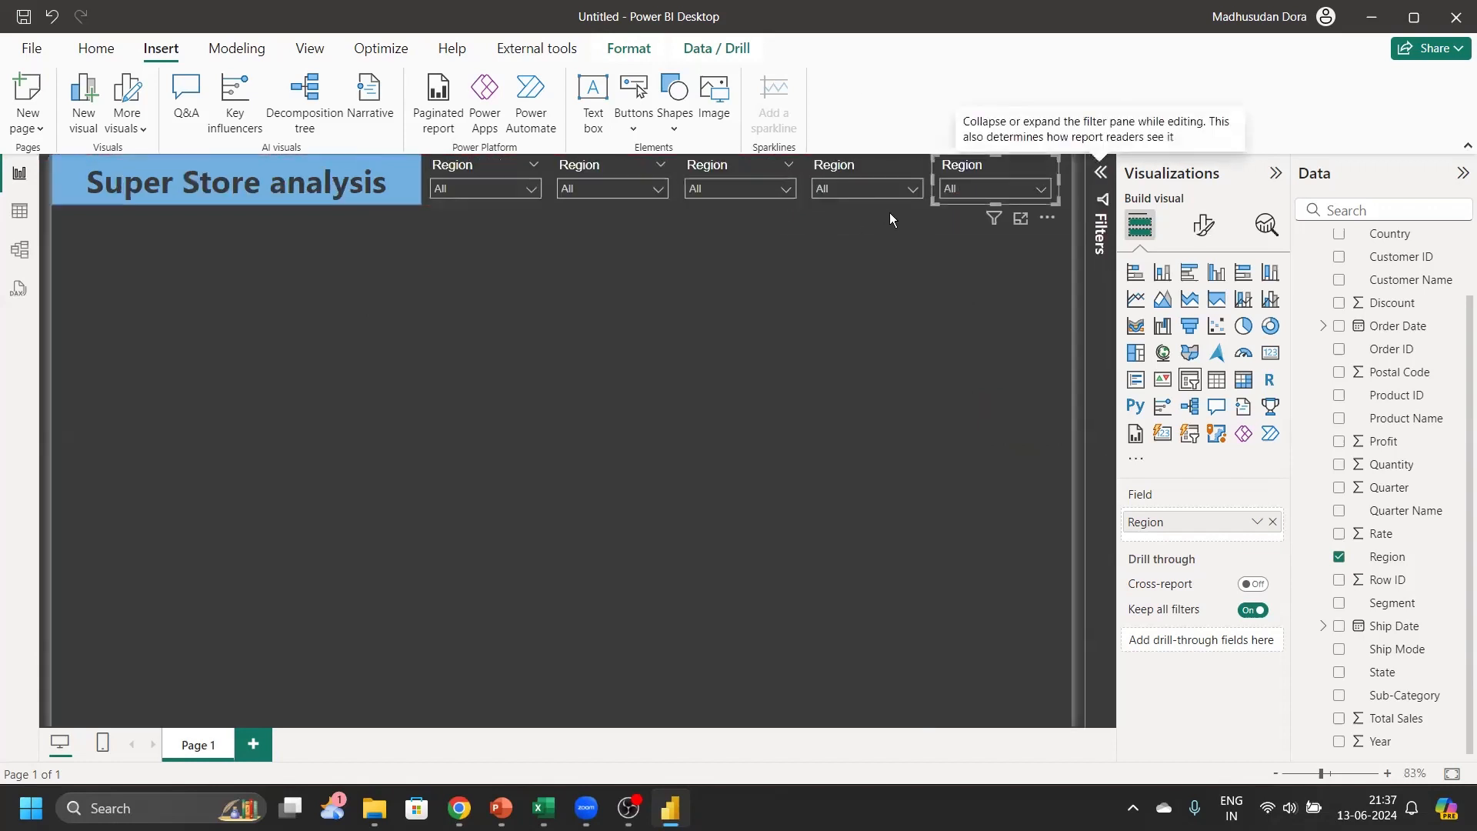
Replace the Region field with City in the second slicer of the row
click(588, 168)
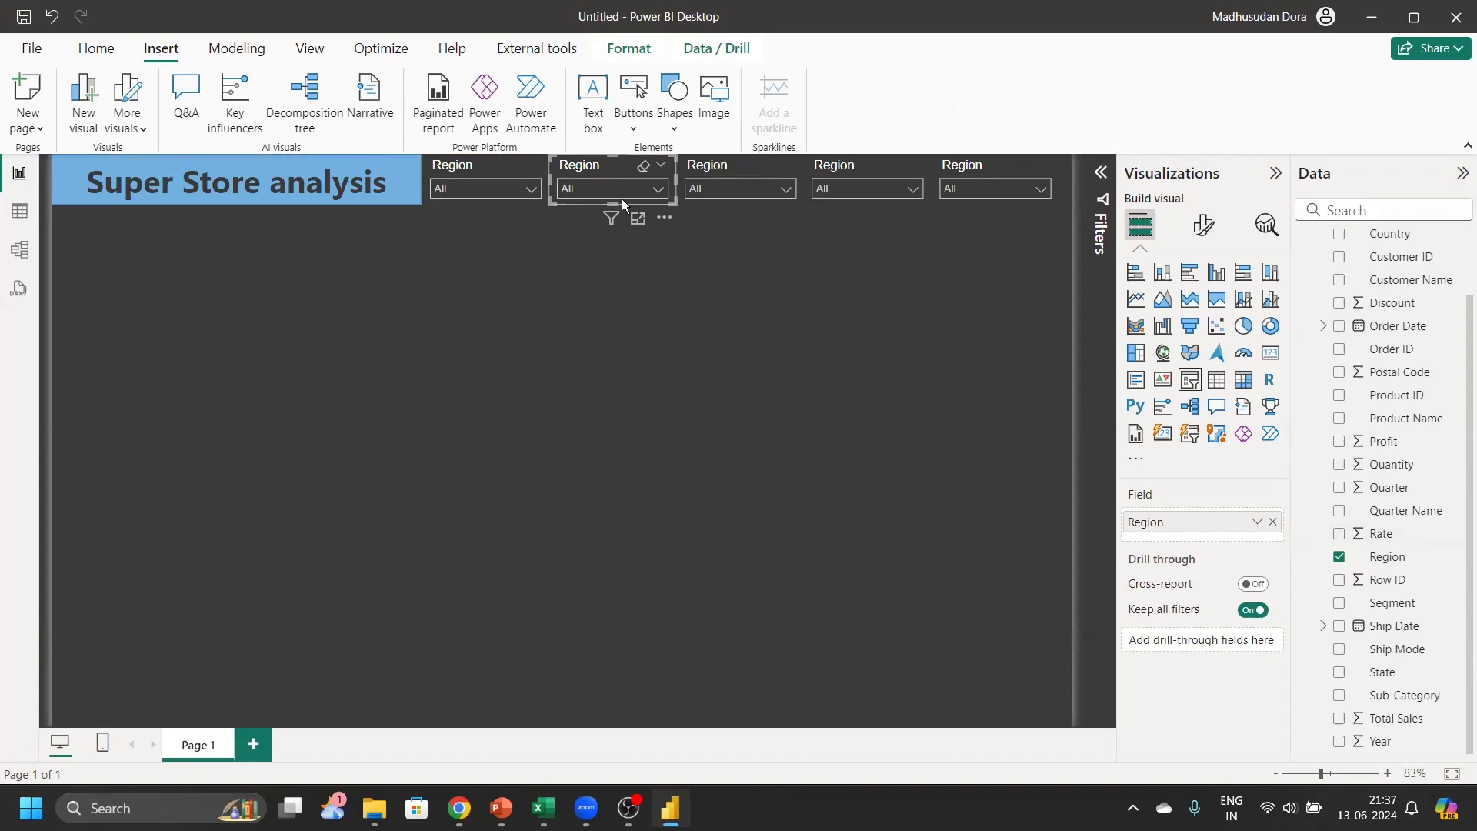
click(1272, 522)
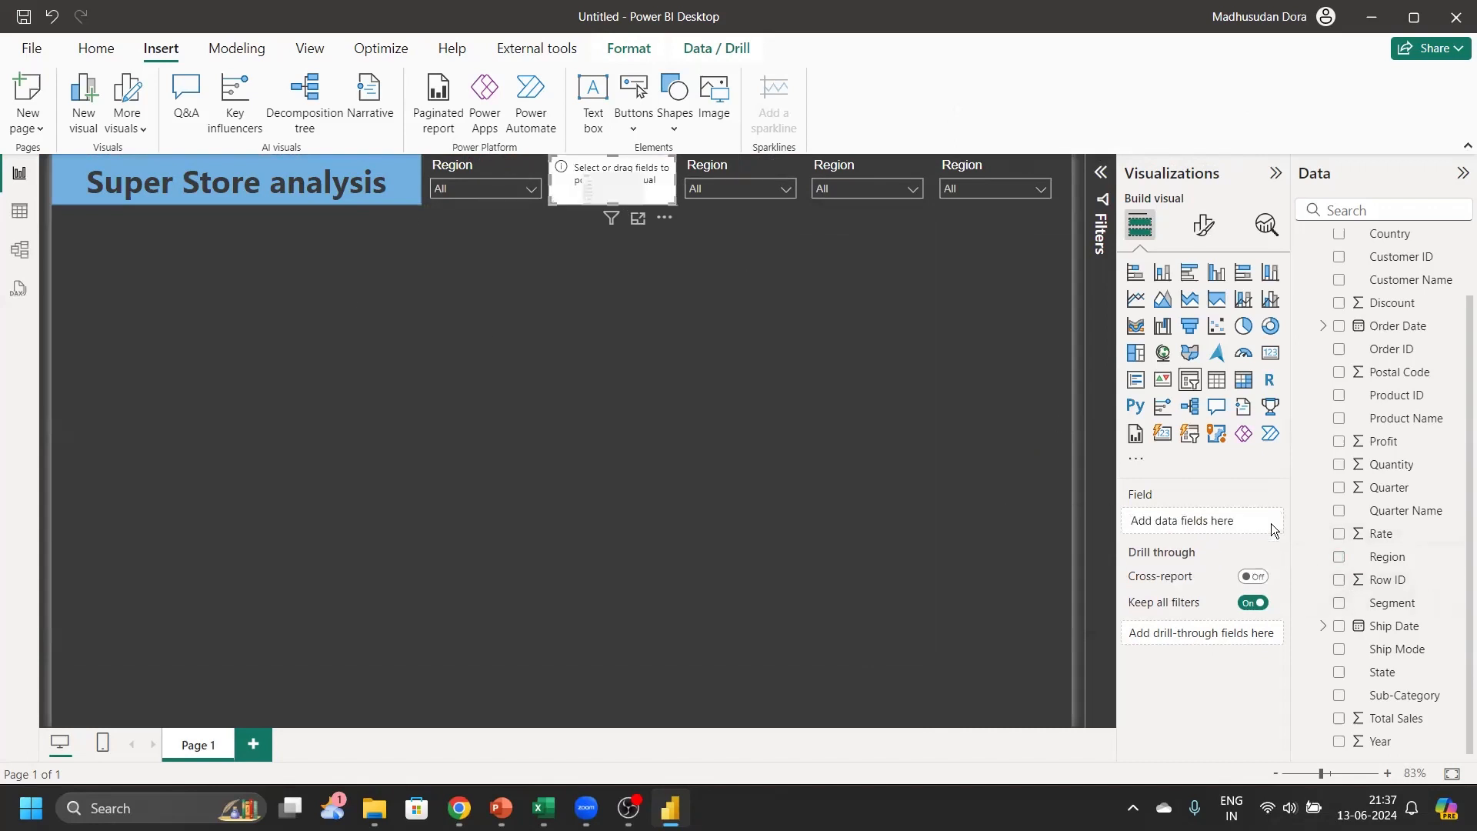
scroll(1385, 492, up, 2)
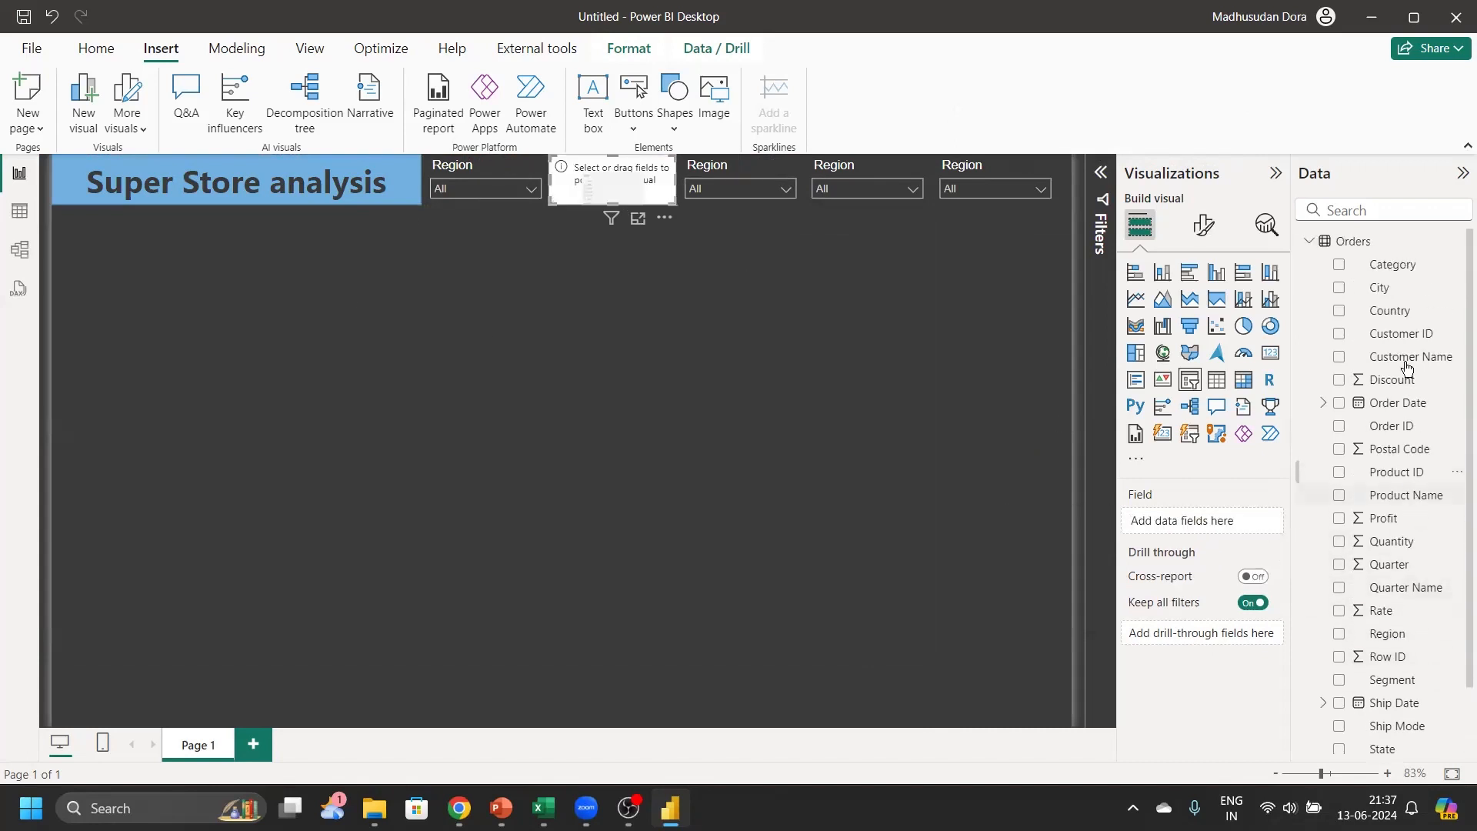
drag(1390, 290, 1219, 519)
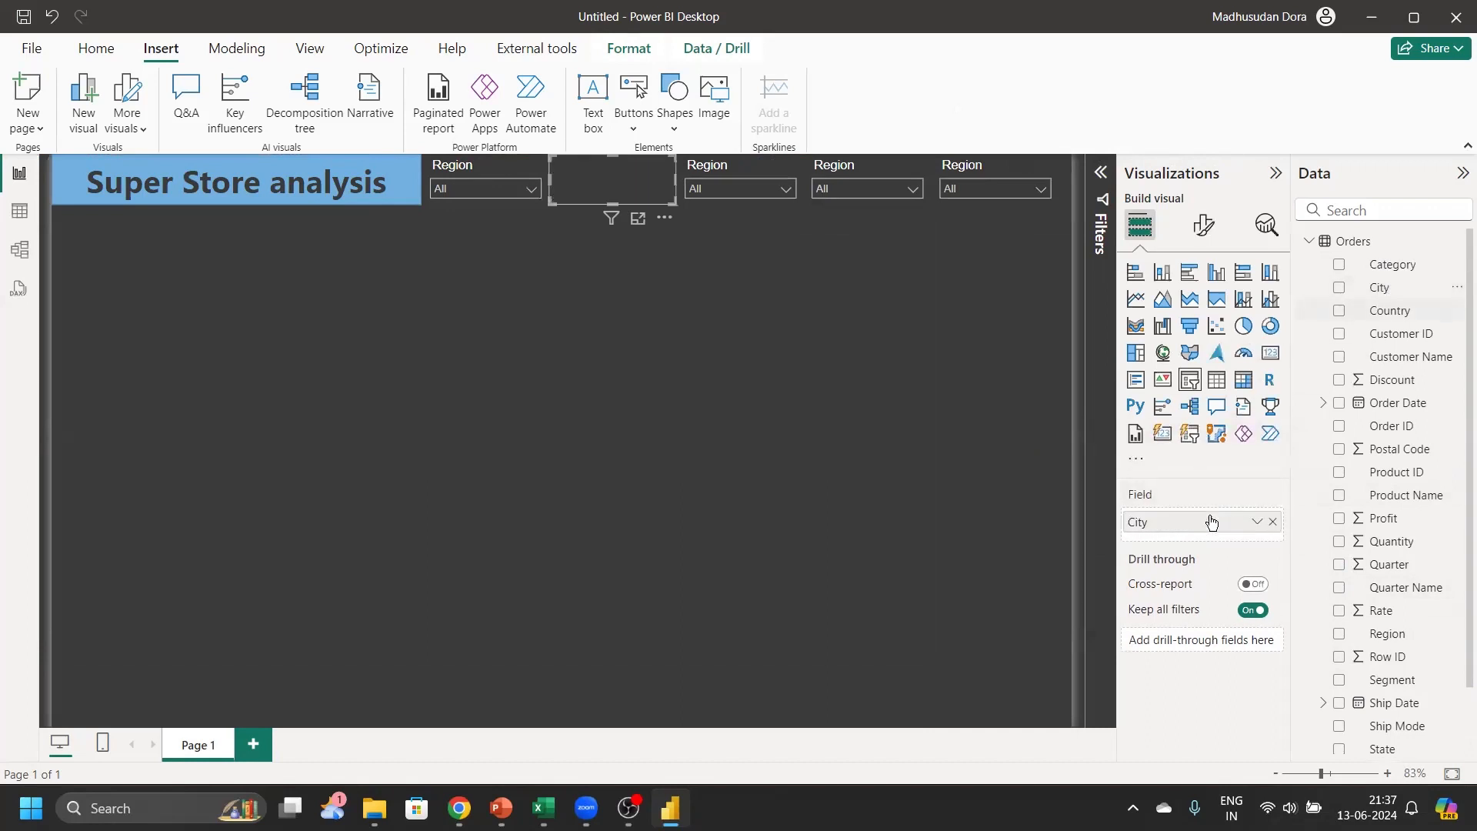
Replace the Region field with Segment in the third slicer of the row
click(737, 173)
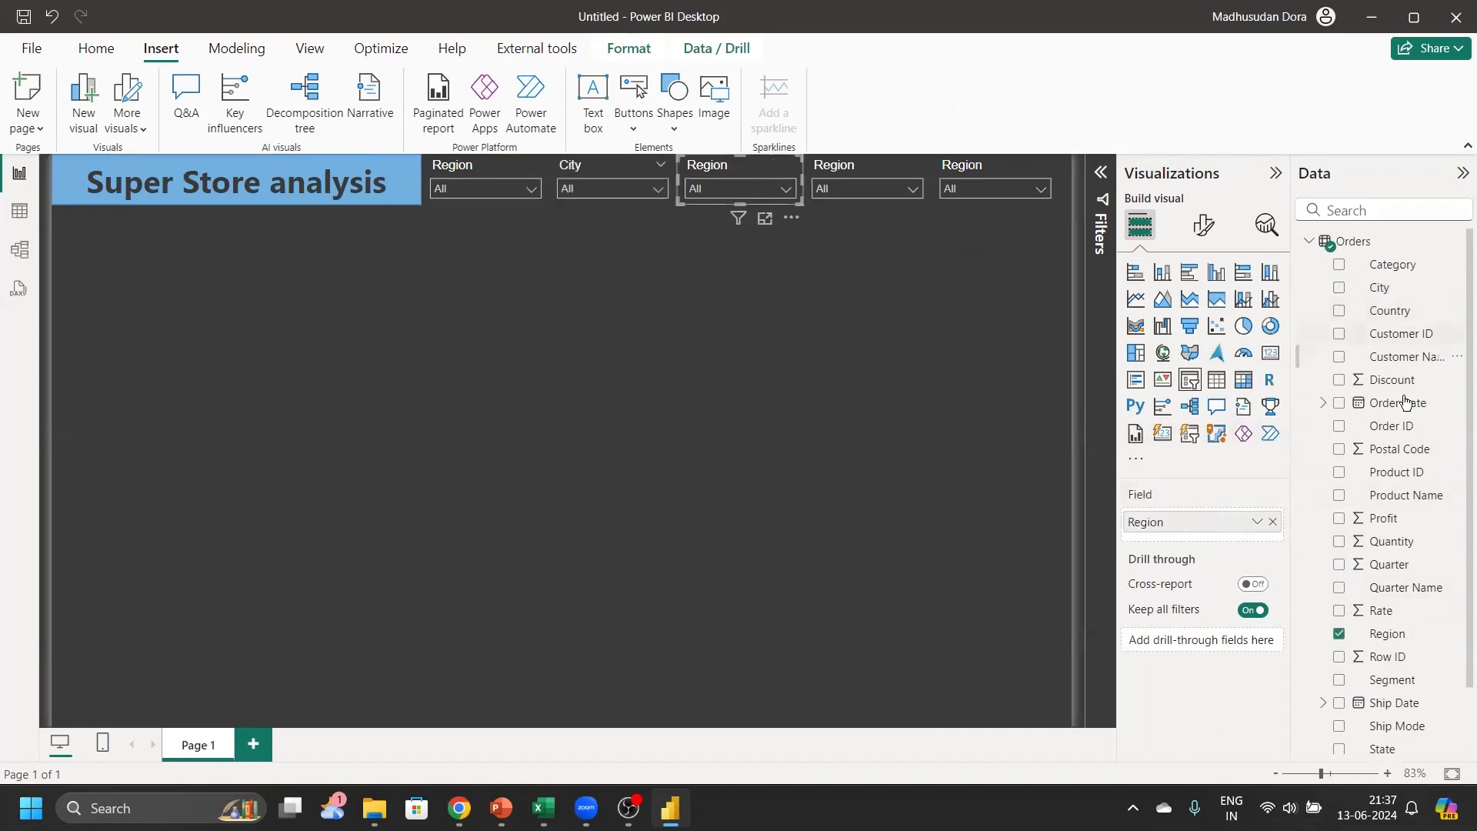
click(1273, 522)
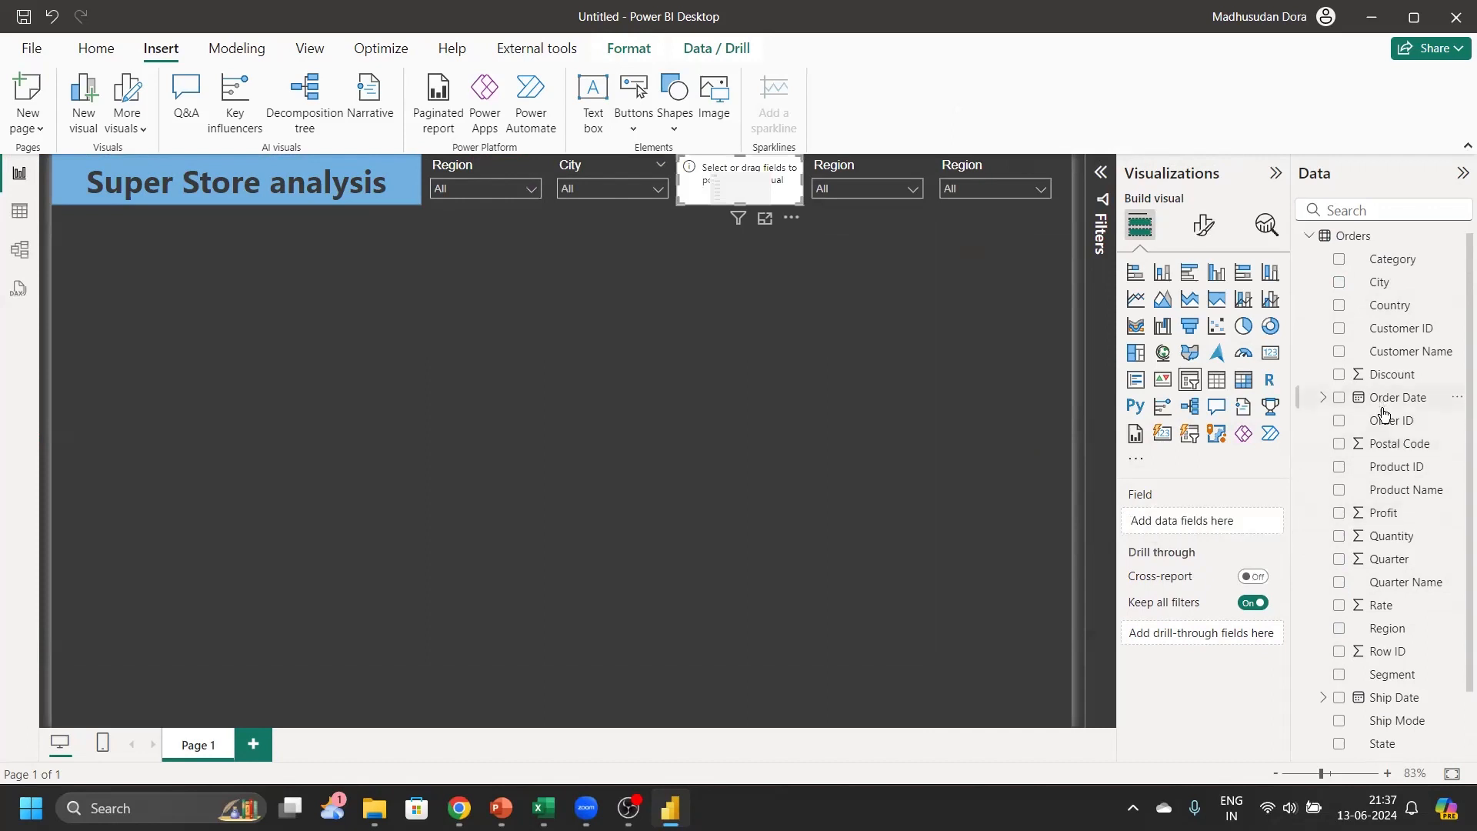
scroll(1385, 413, down, 1)
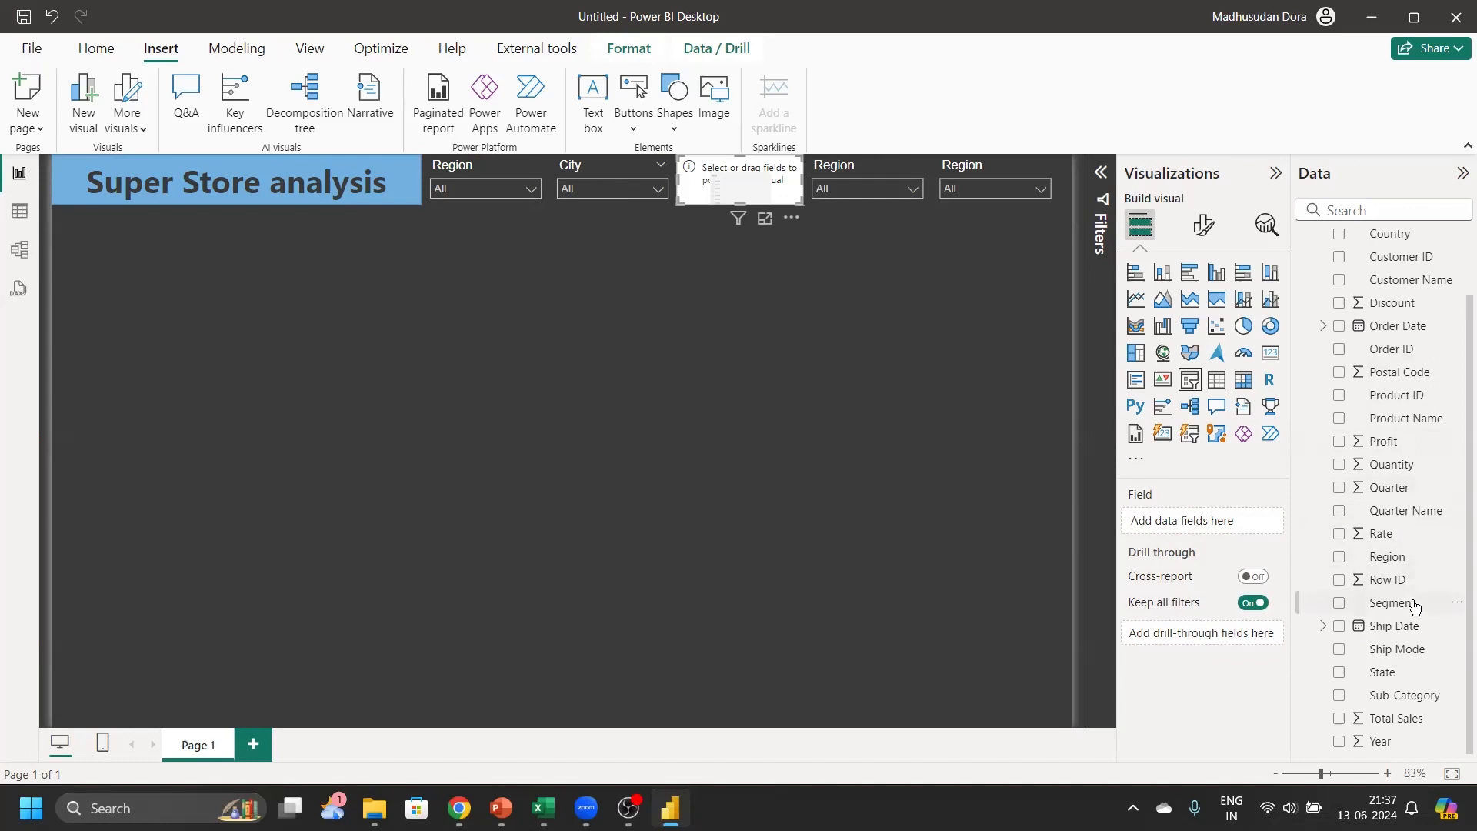
drag(1395, 611, 1149, 523)
Replace the Region field with Category in the fourth slicer of the row
click(851, 166)
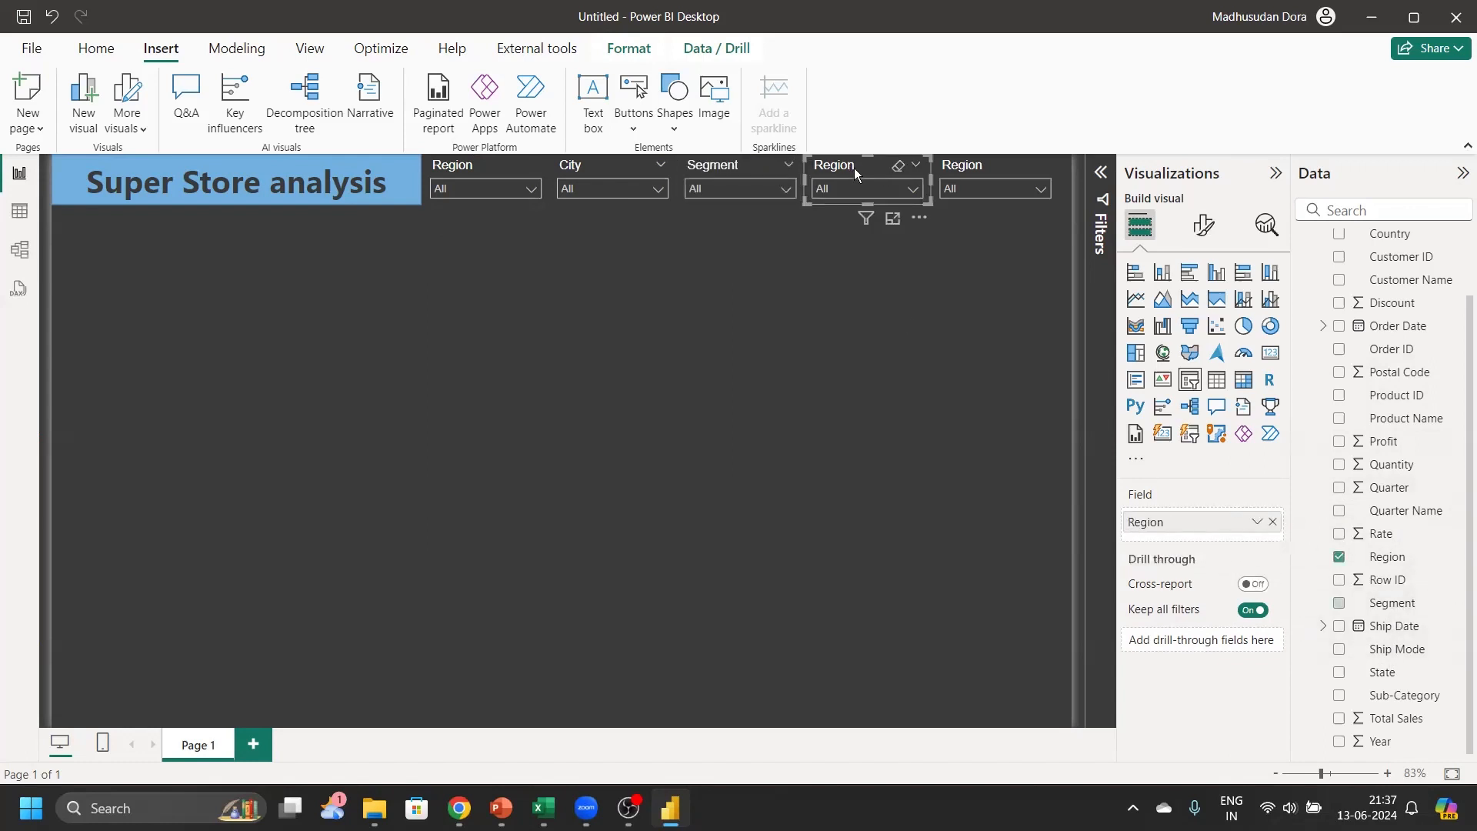
click(1270, 523)
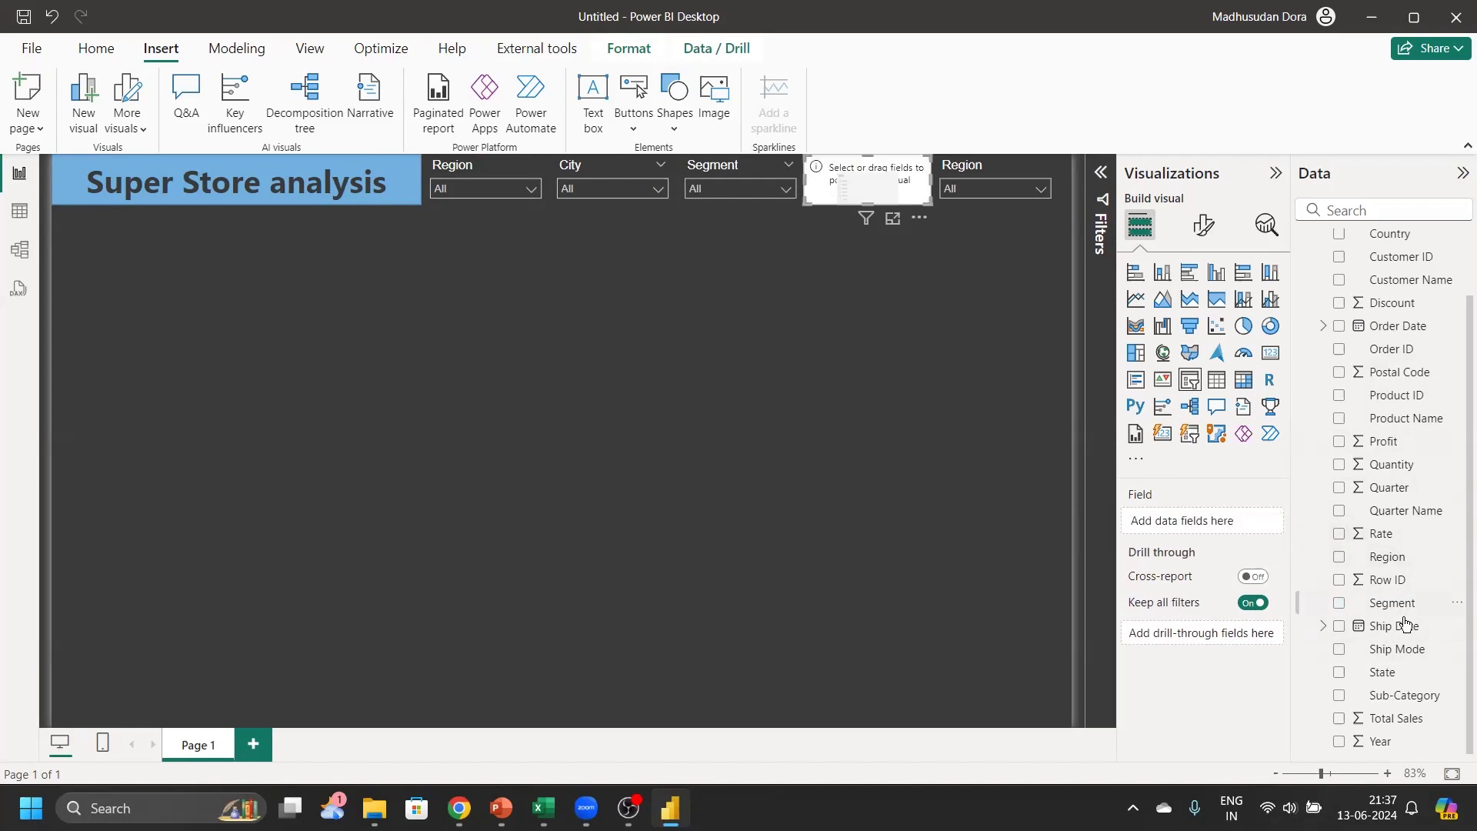
scroll(1410, 554, up, 2)
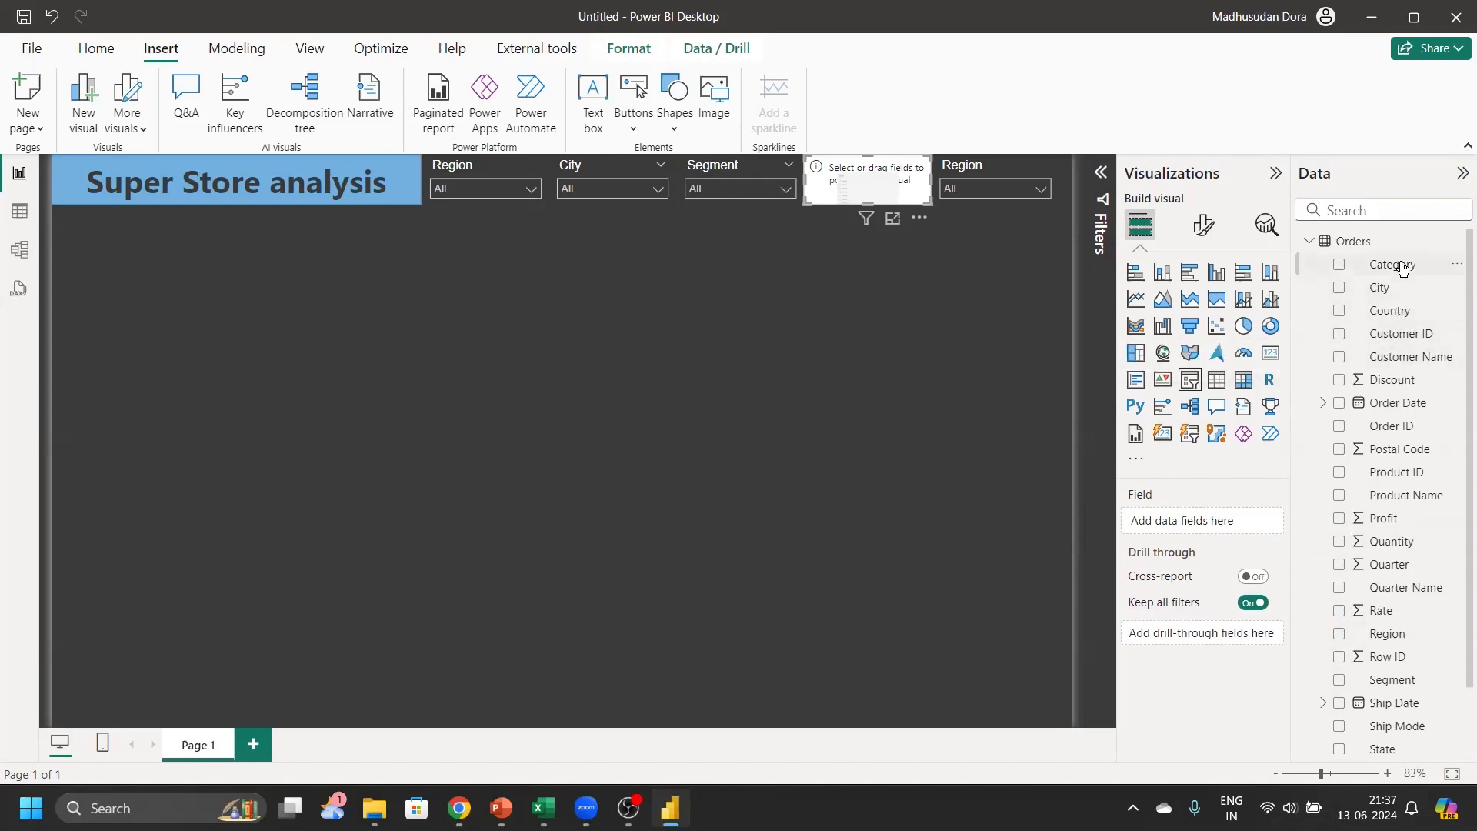
drag(1399, 265, 1231, 522)
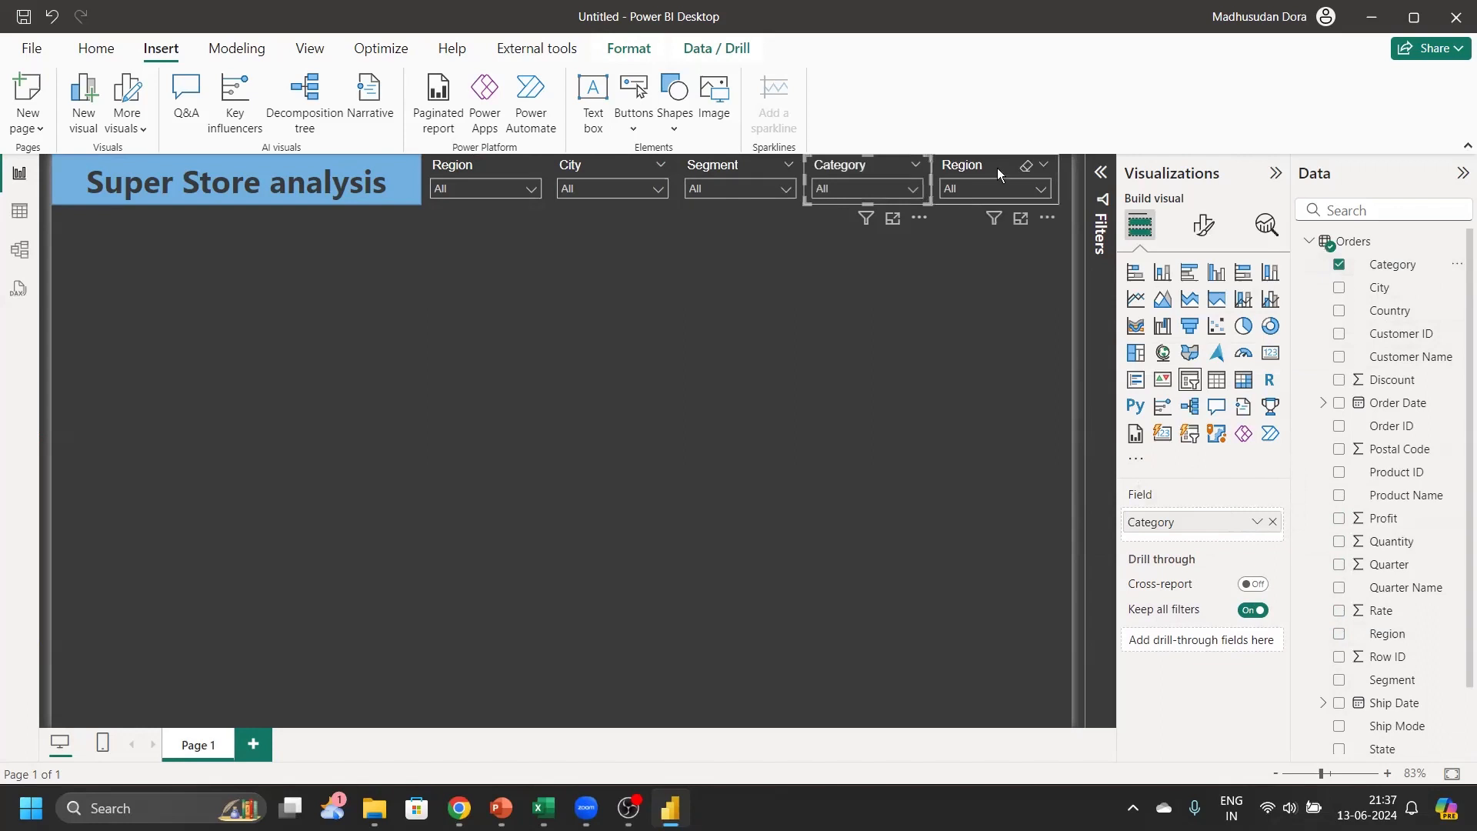
Replace the Region field with Year in the last slicer of the row
click(973, 169)
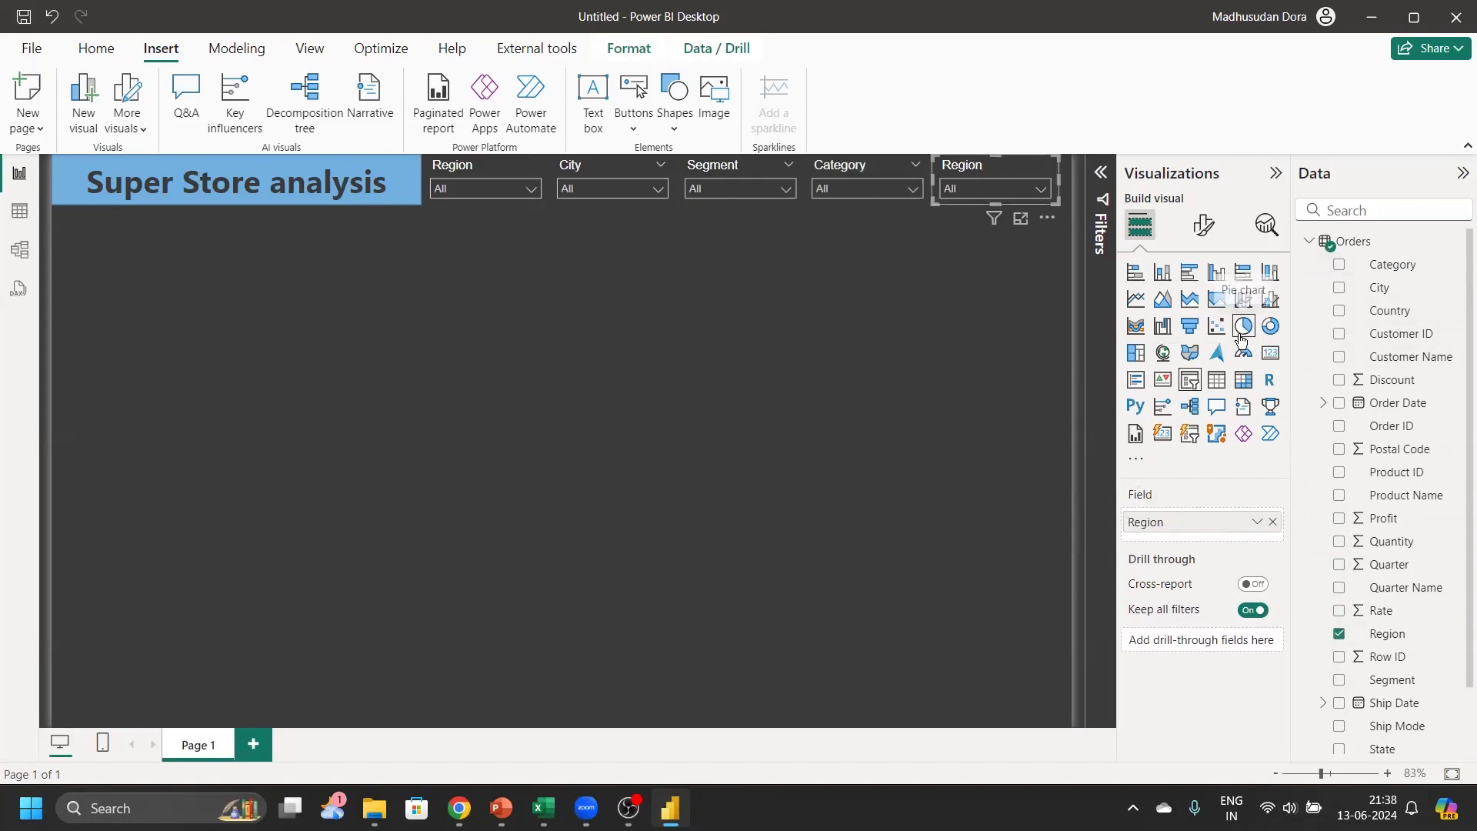
scroll(1431, 426, down, 1)
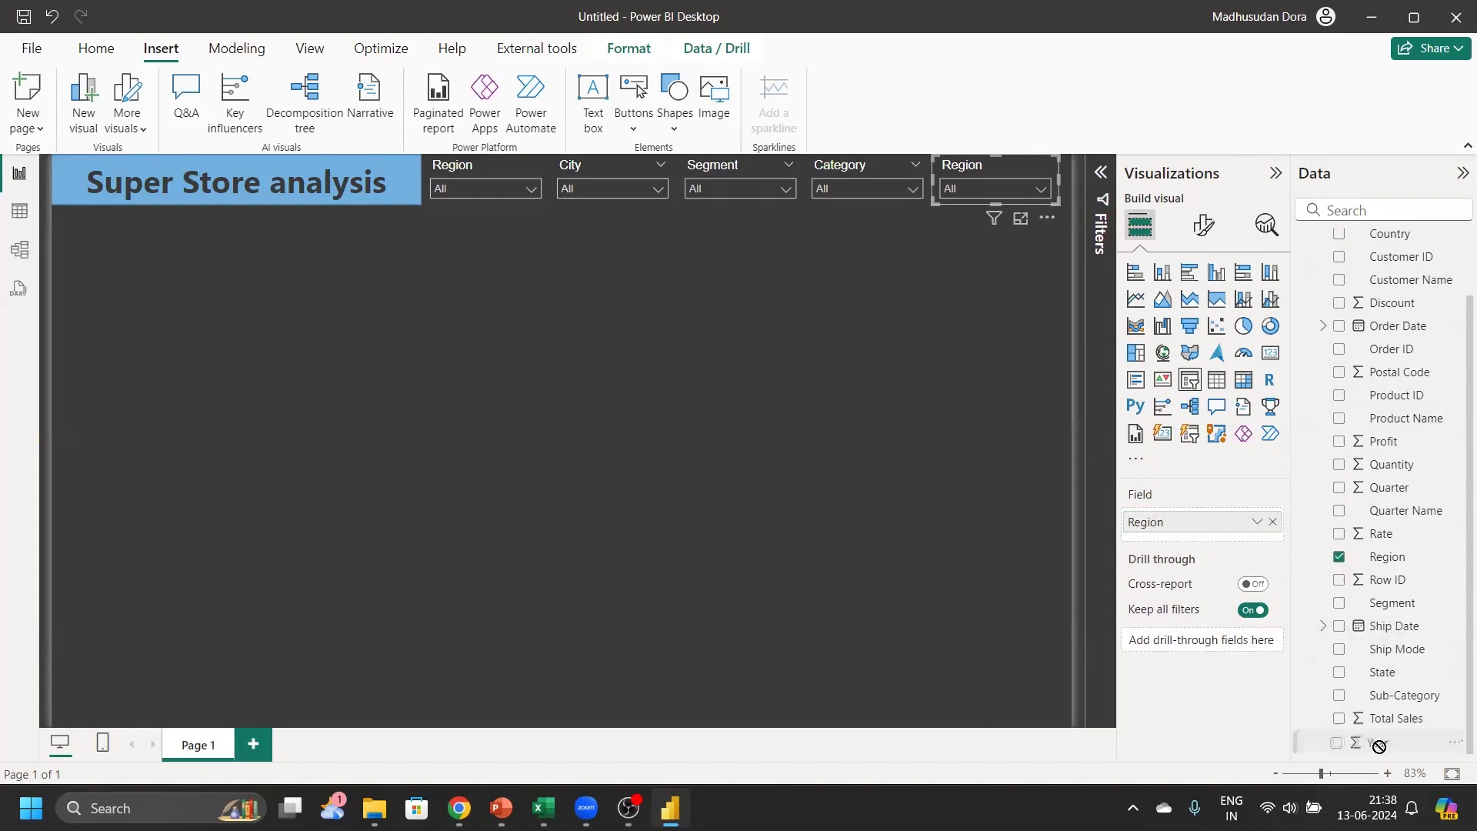
click(1272, 522)
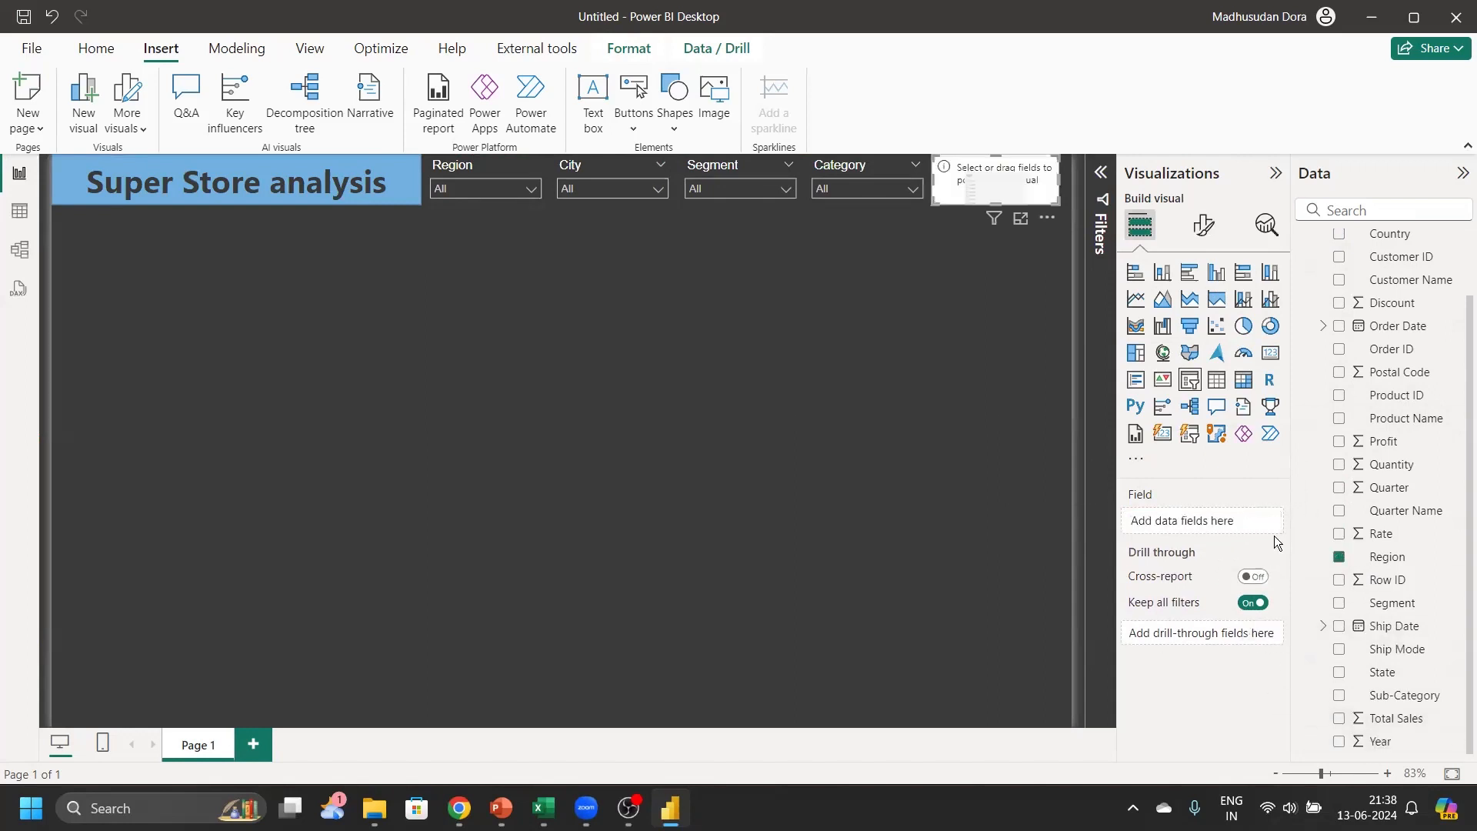
drag(1393, 746, 1244, 520)
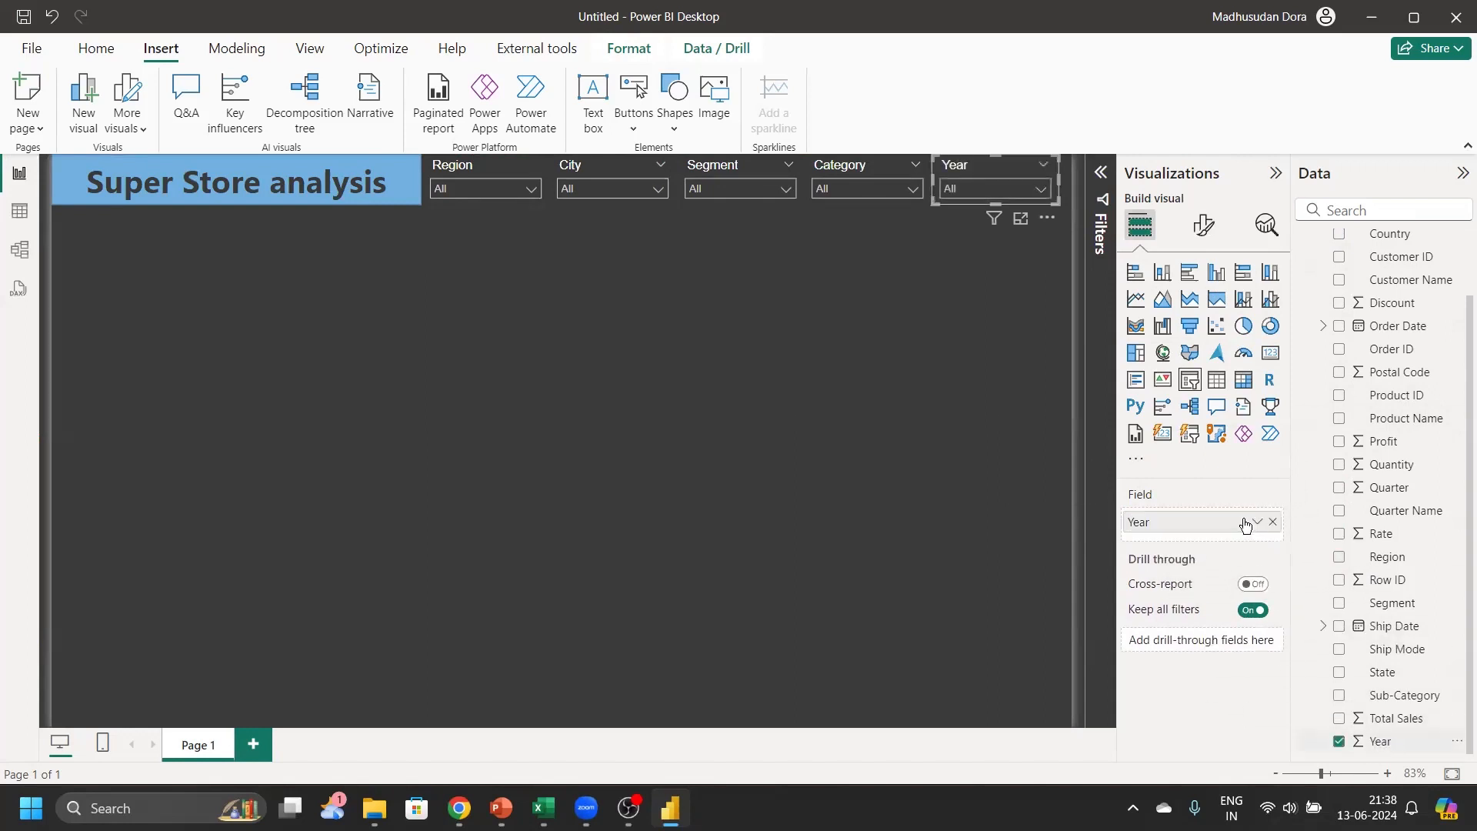
Check the selectable values in the Year and Category slicers' dropdown lists
click(987, 186)
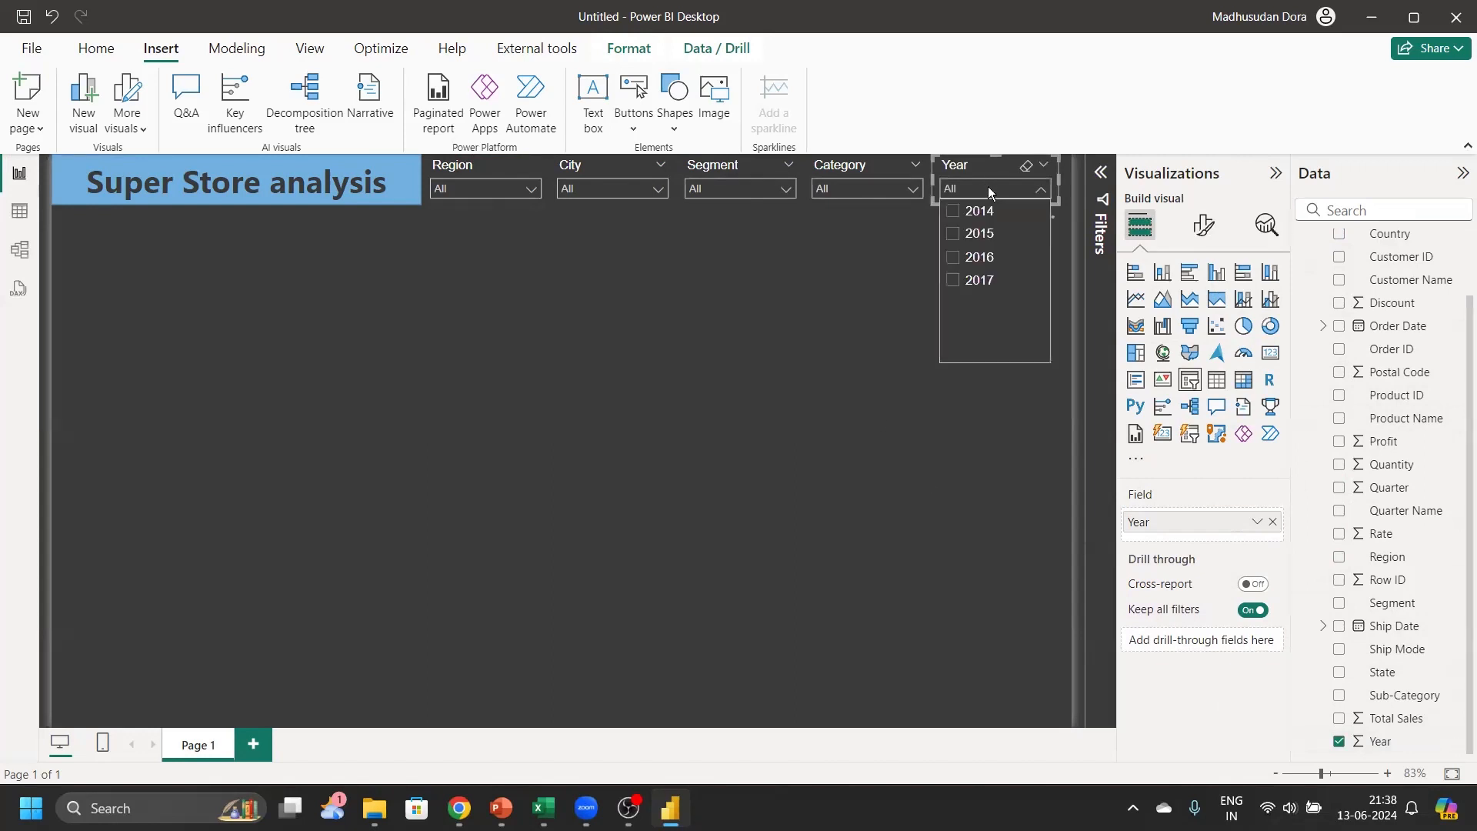
click(988, 186)
click(897, 188)
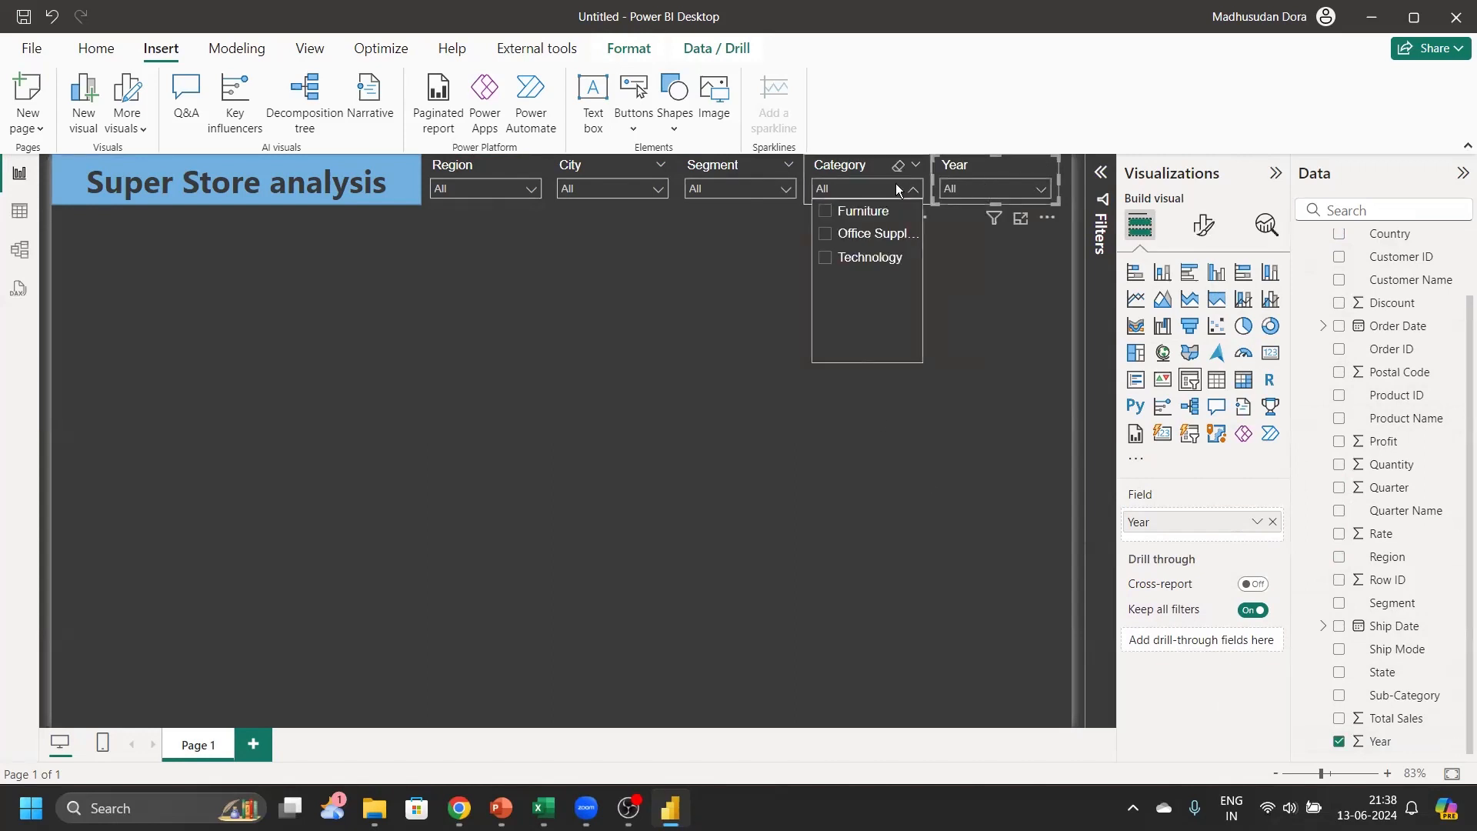
click(897, 189)
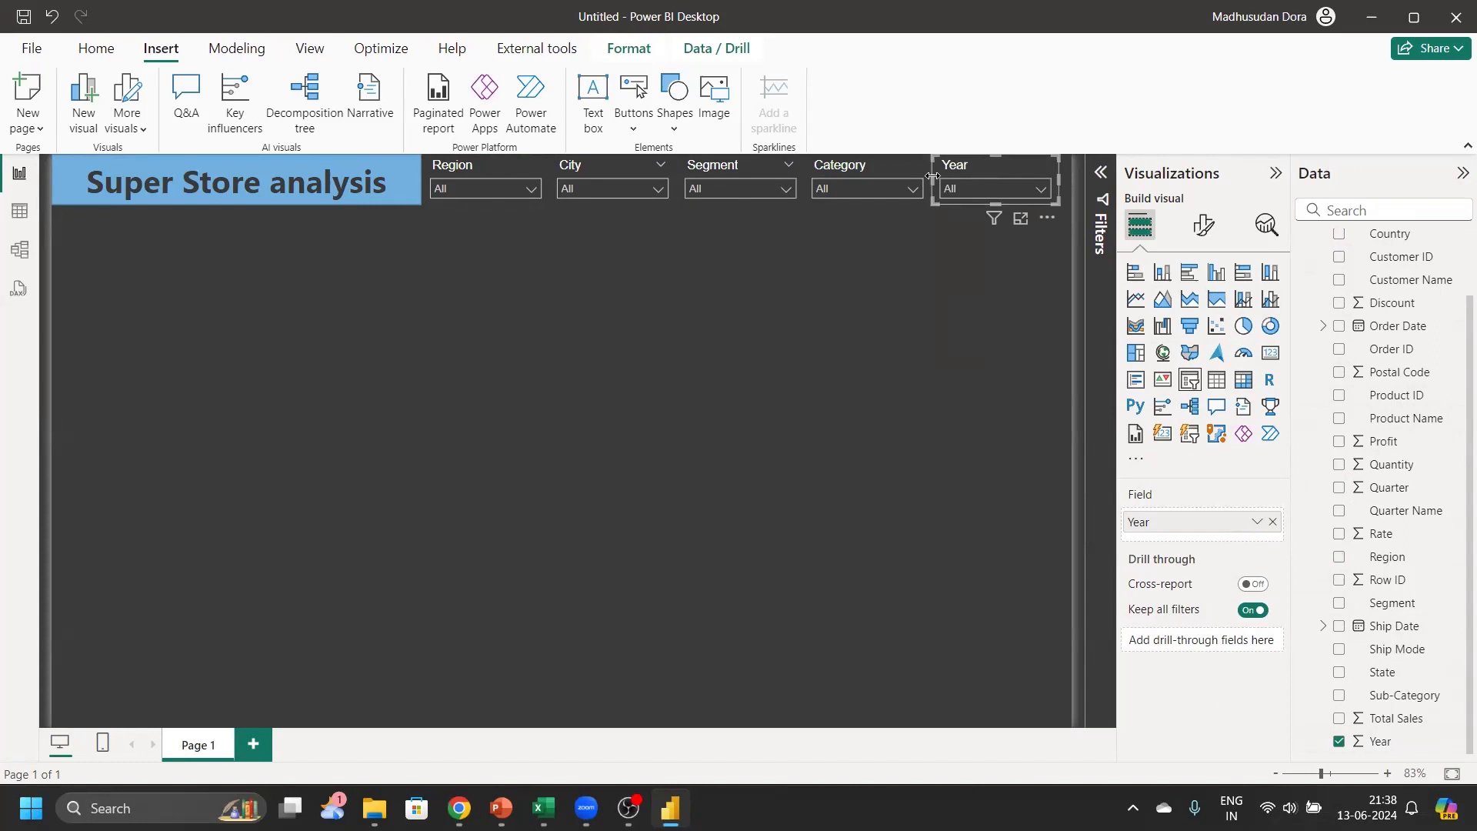
Widen the Category slicer slightly towards the Year slicer and check its dropdown list
click(926, 173)
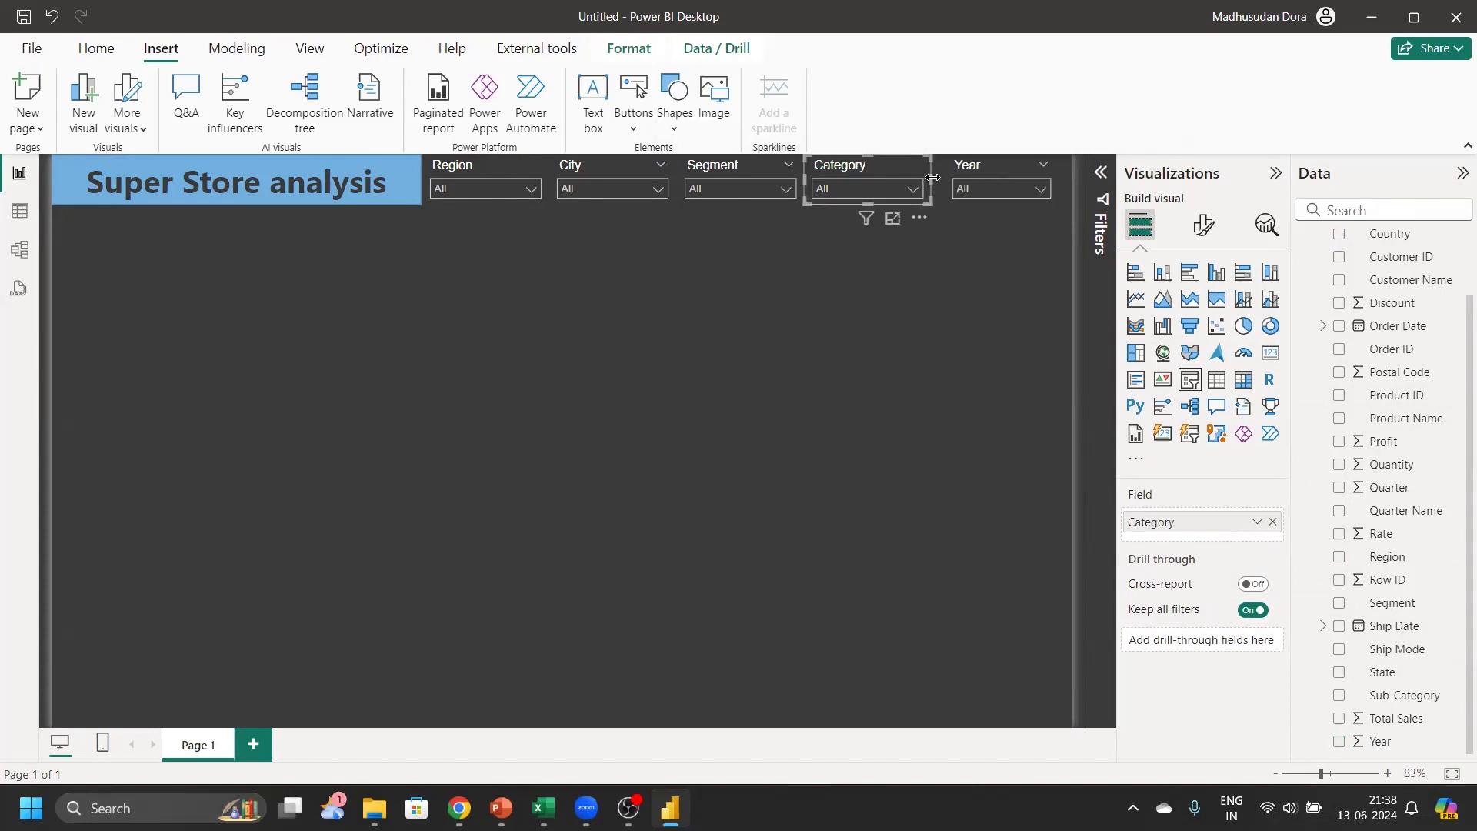
drag(932, 178, 943, 178)
click(930, 190)
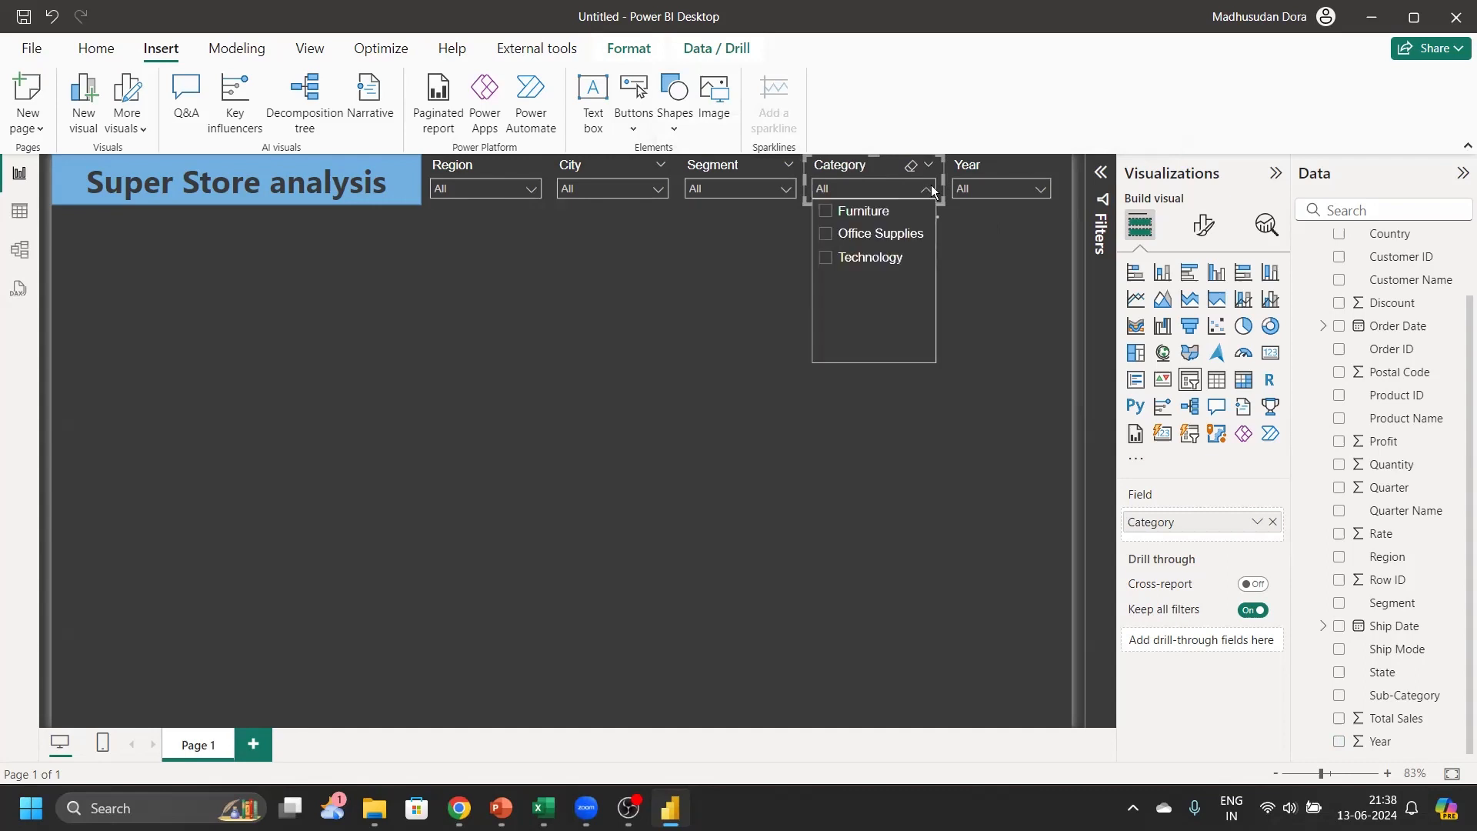
click(930, 191)
Check that the Segment, City and Region slicers' dropdown lists open and close
click(788, 192)
click(788, 193)
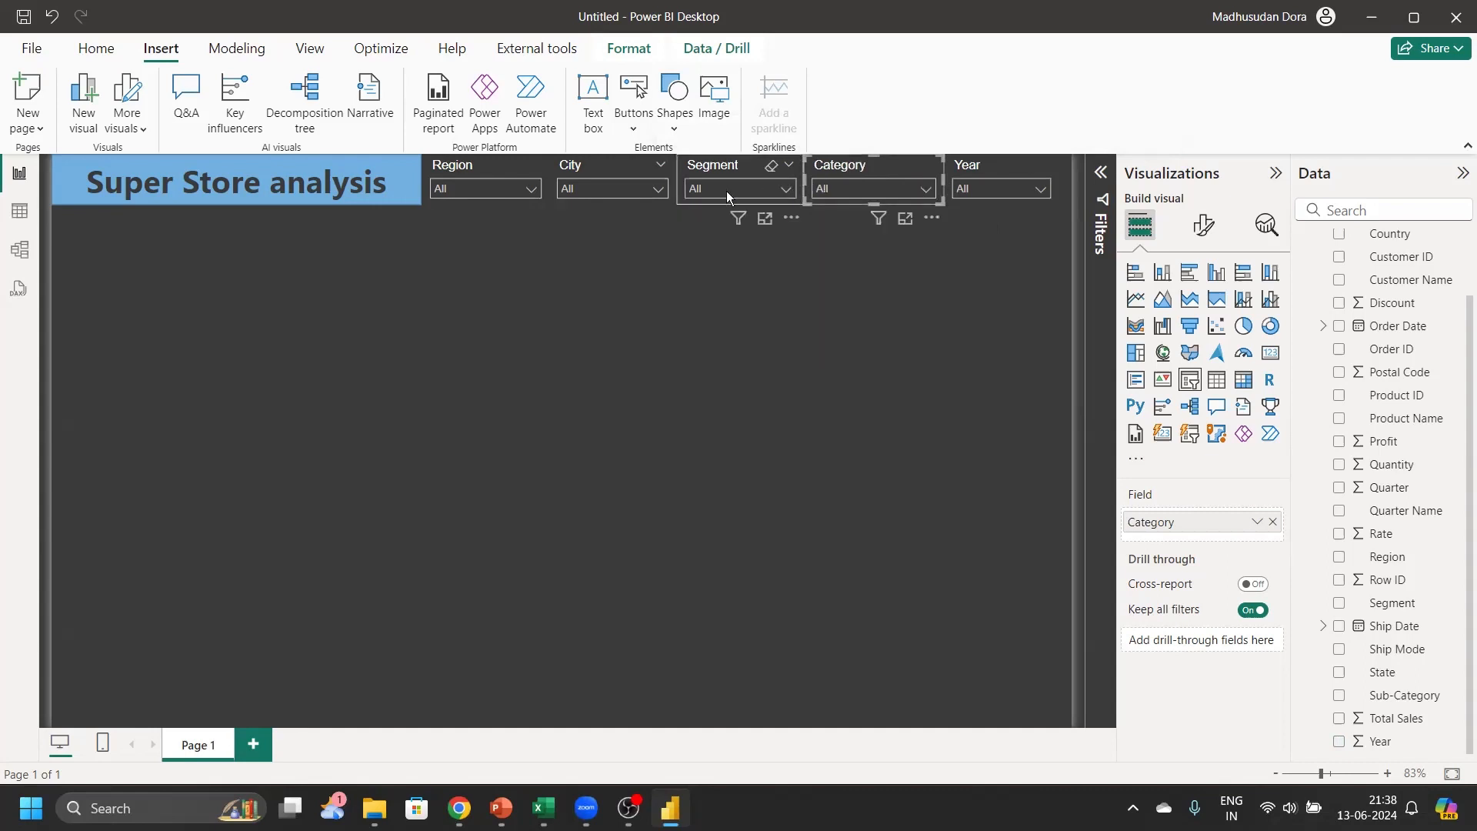
click(631, 188)
click(619, 186)
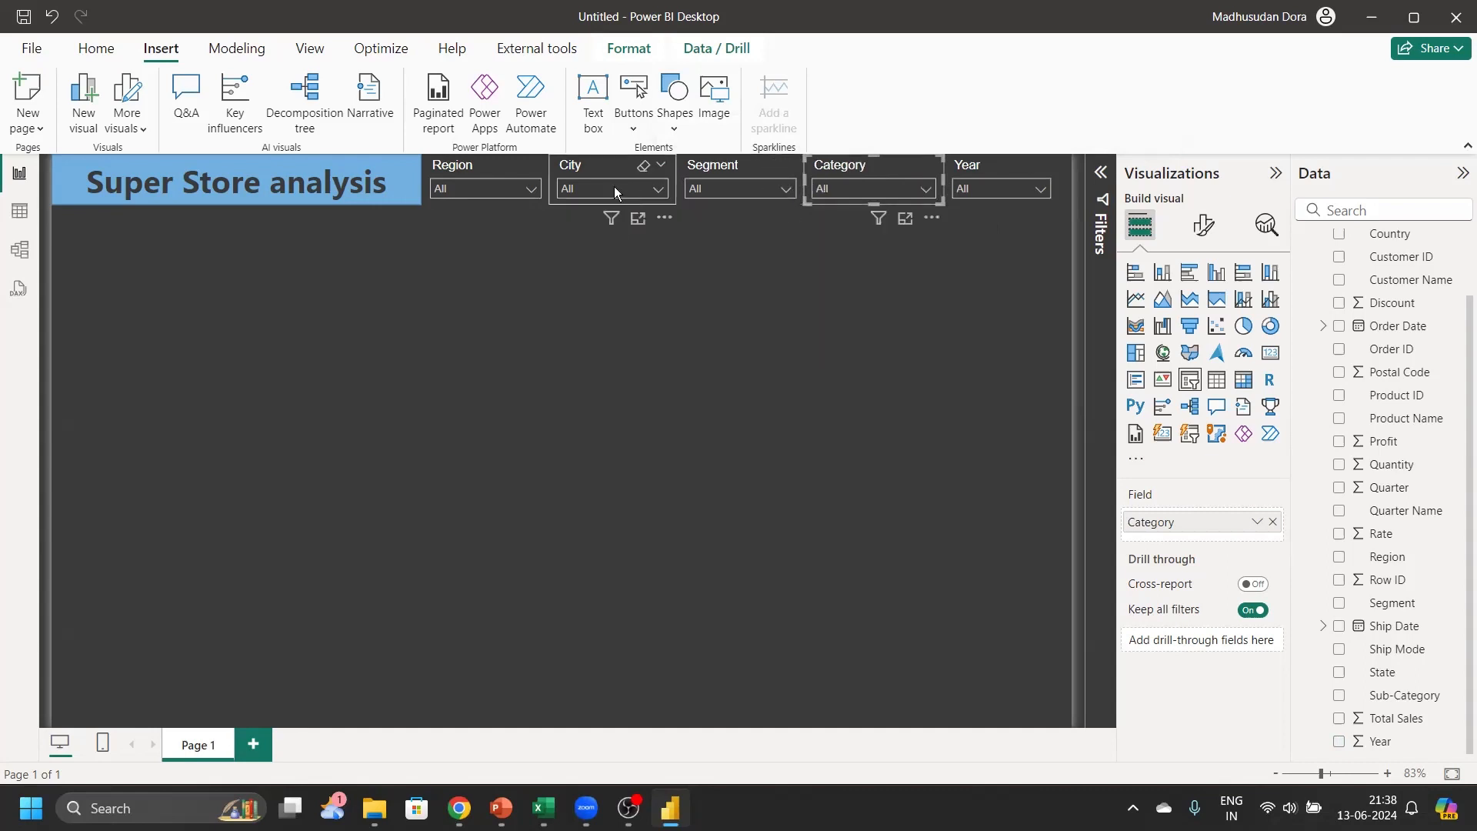
click(511, 191)
click(510, 191)
click(766, 398)
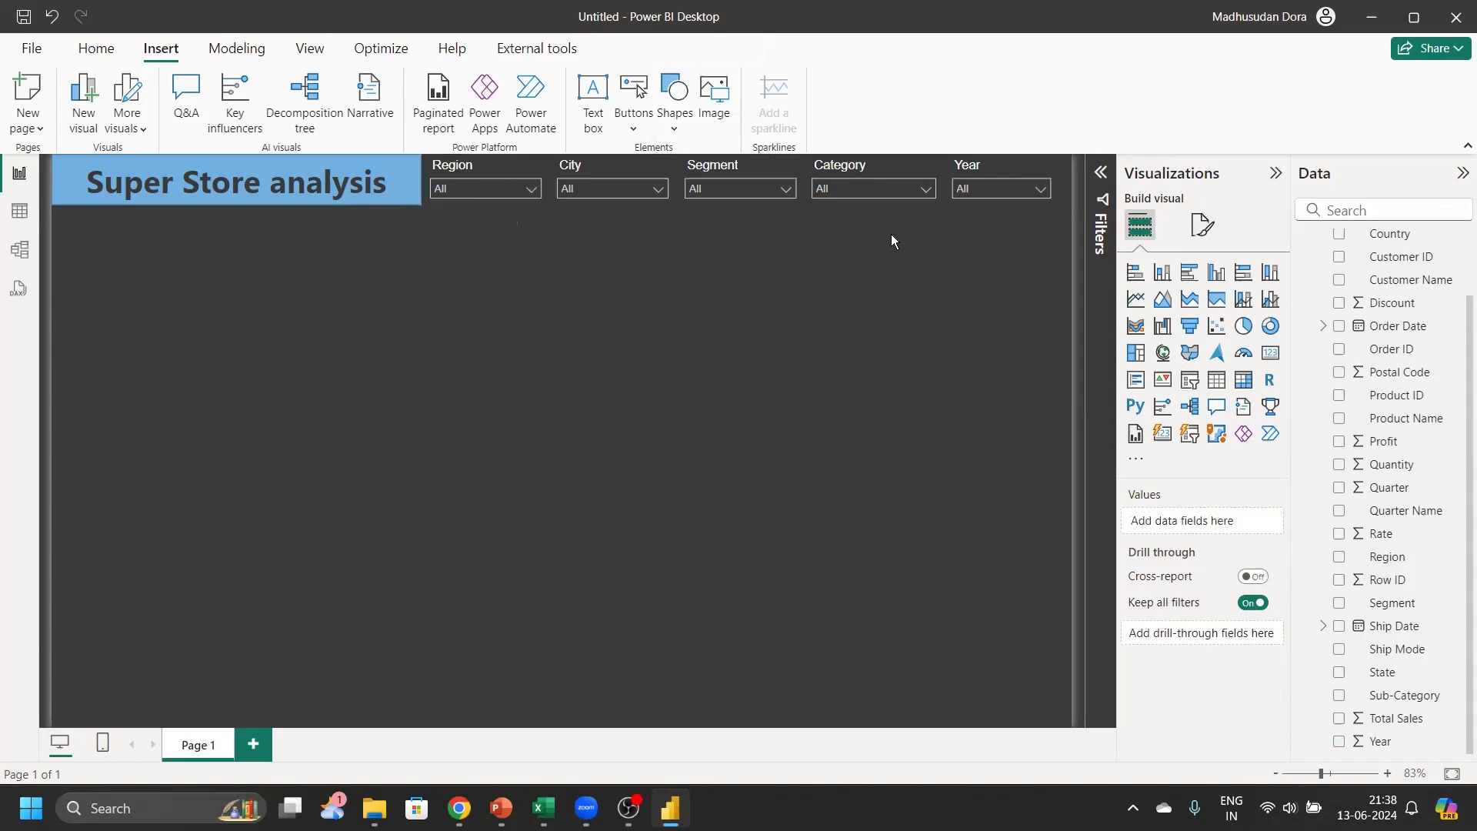
Insert a straight line shape below the title banner and stretch it across the full page width
click(685, 106)
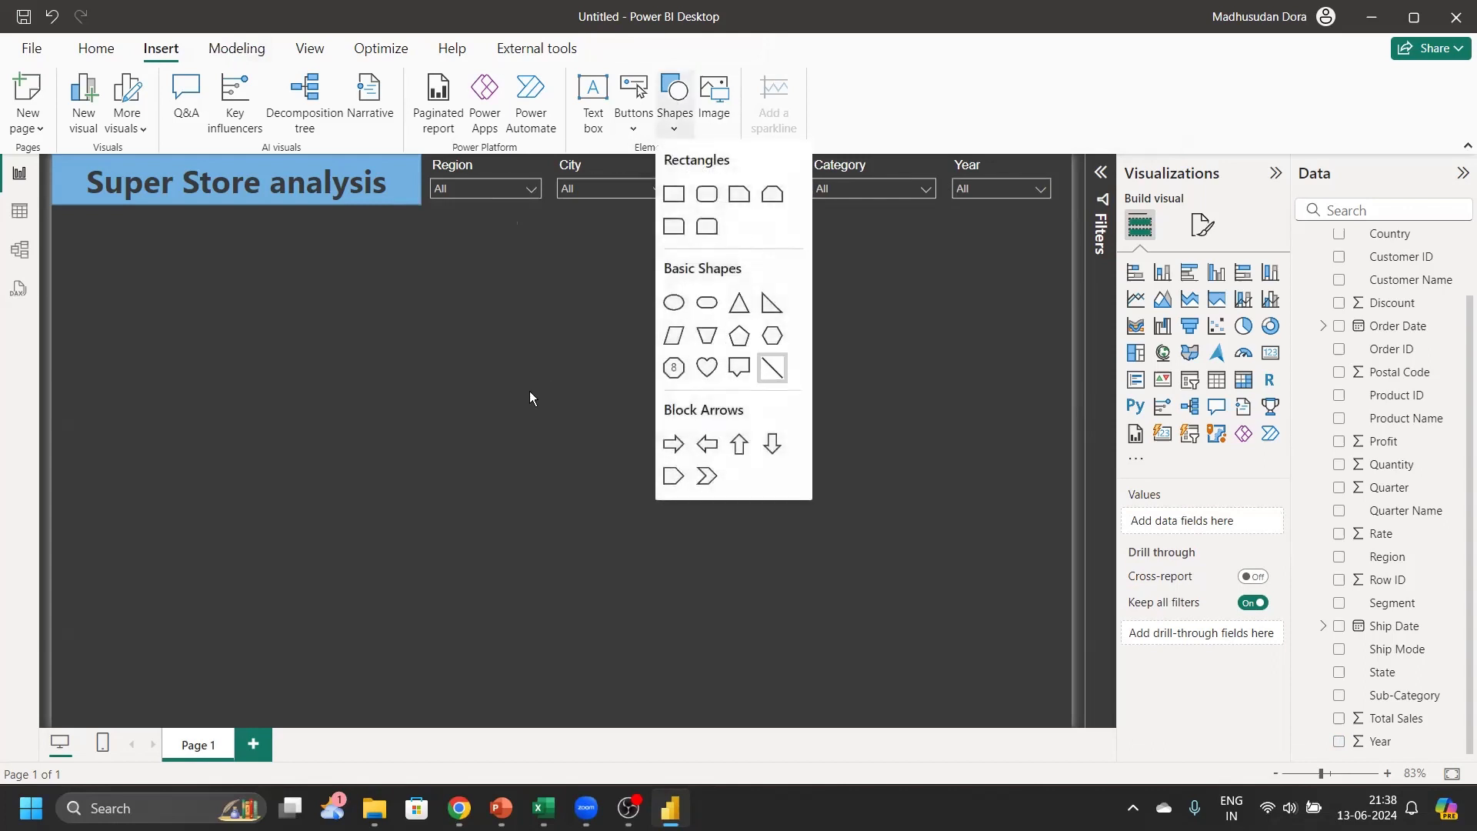
drag(281, 336, 307, 276)
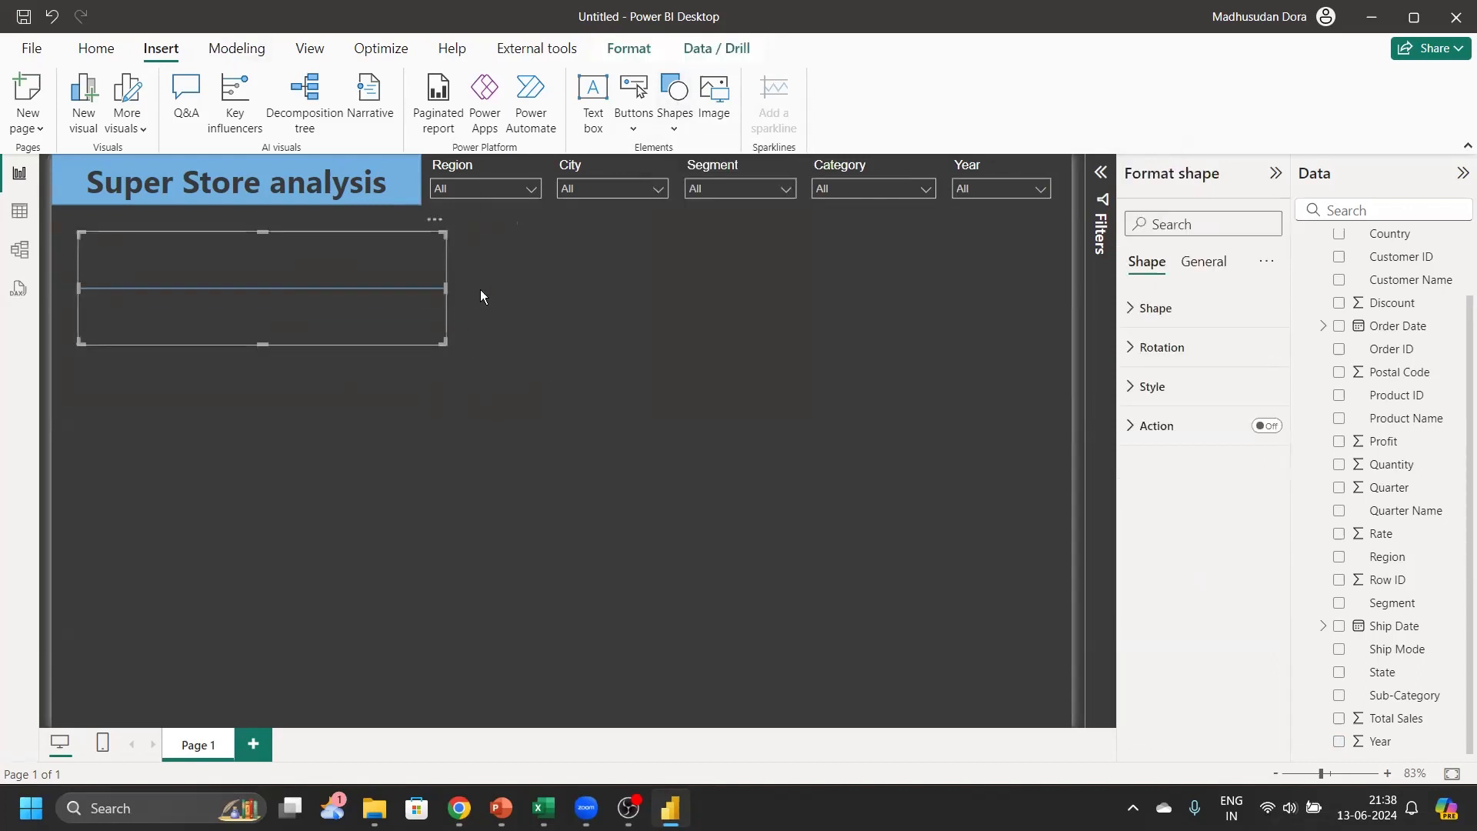
drag(448, 288, 1069, 289)
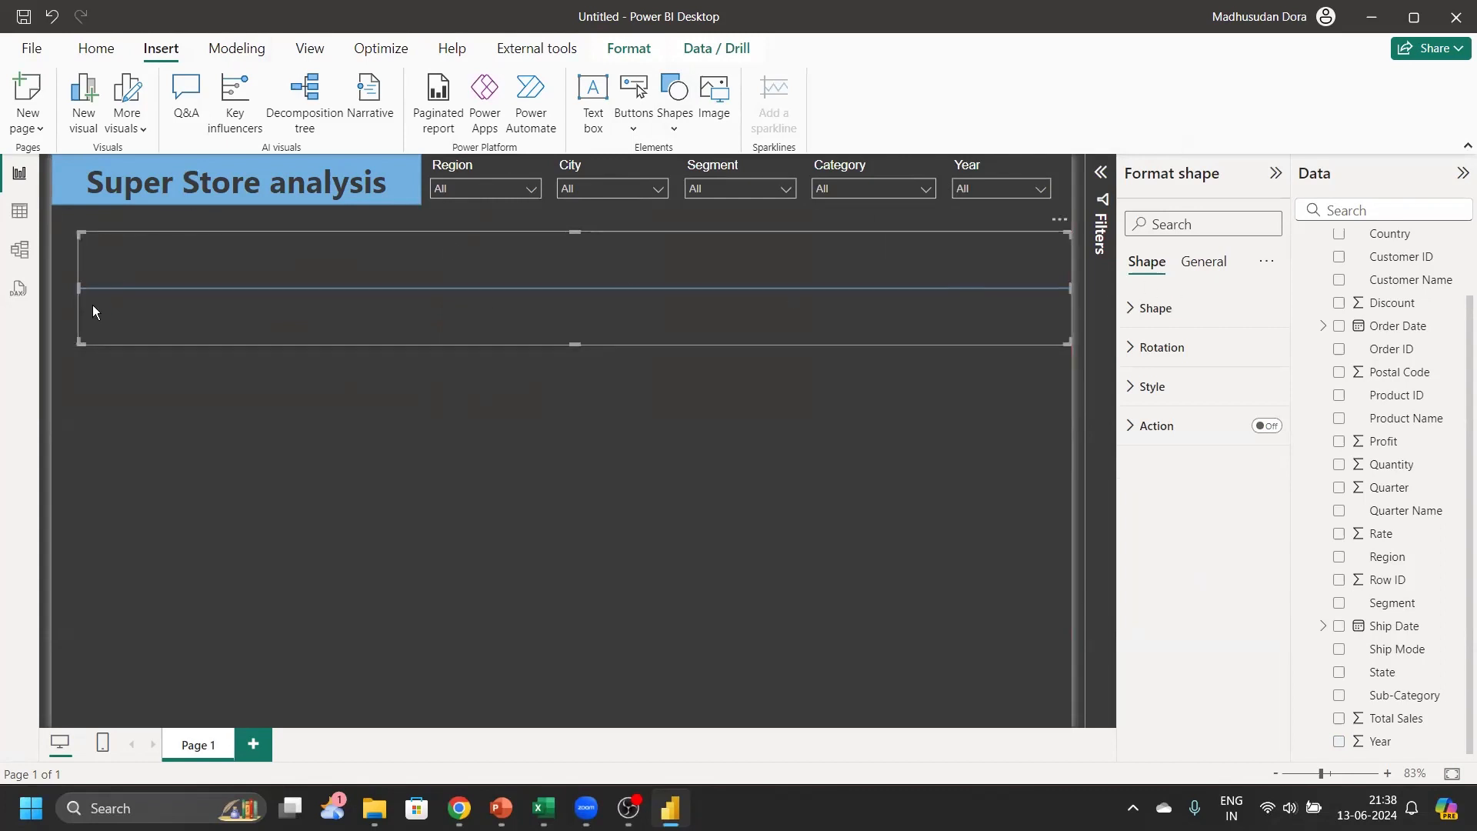
drag(76, 289, 53, 289)
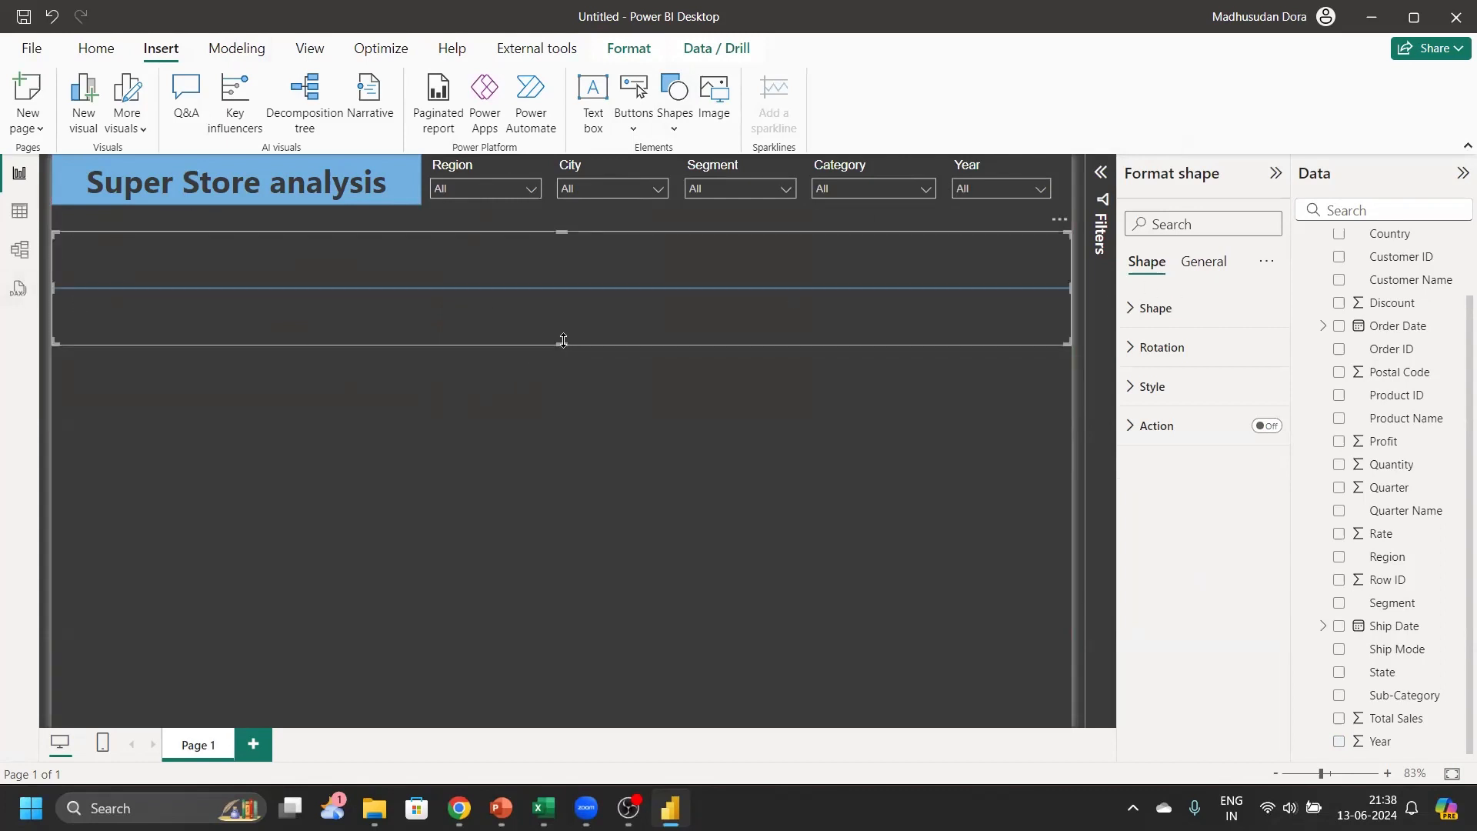
Reduce the line shape's height and place it directly beneath the title banner and slicer row
drag(563, 340, 664, 203)
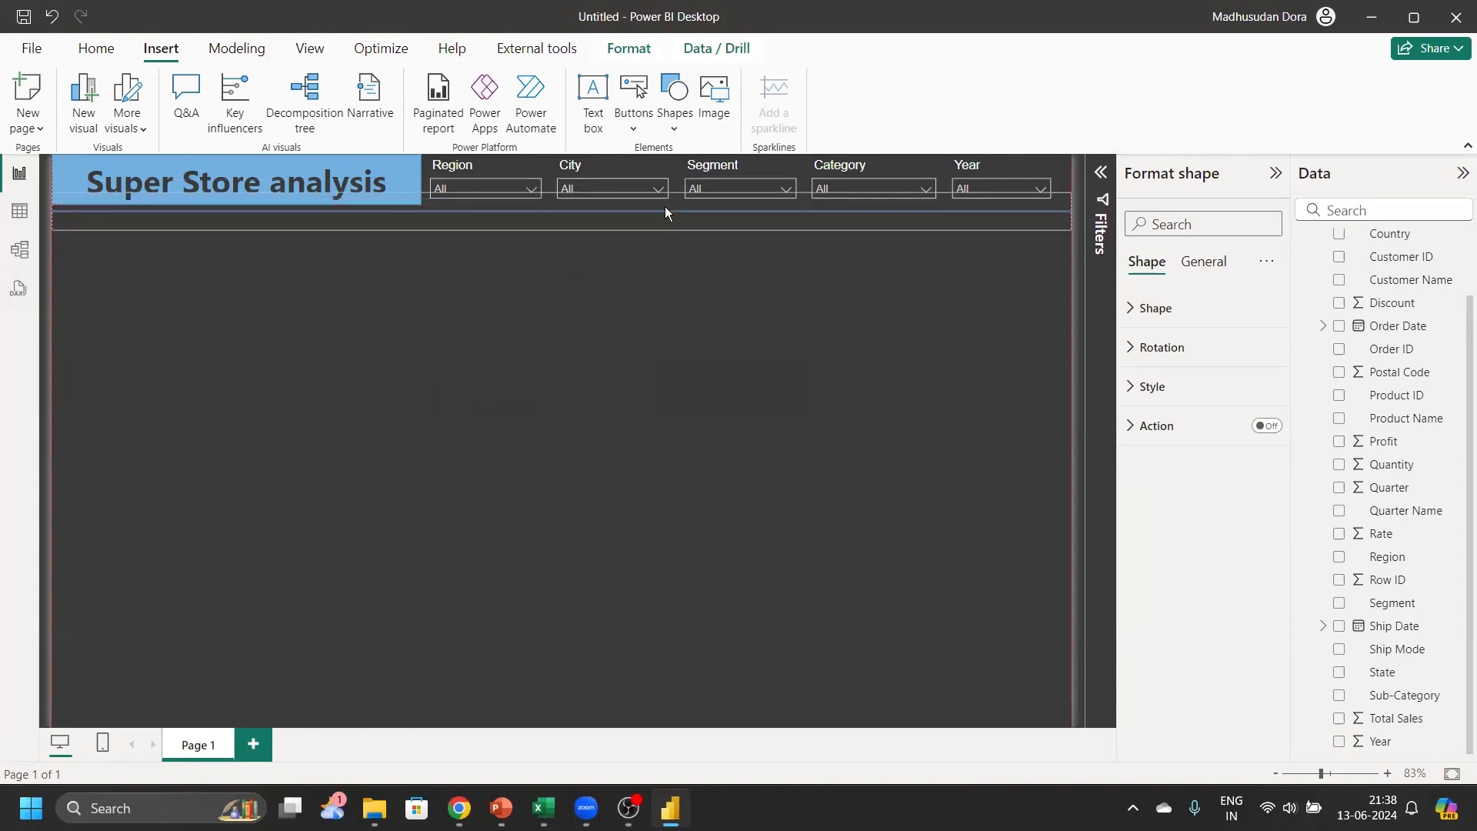
click(664, 207)
scroll(655, 251, up, 2)
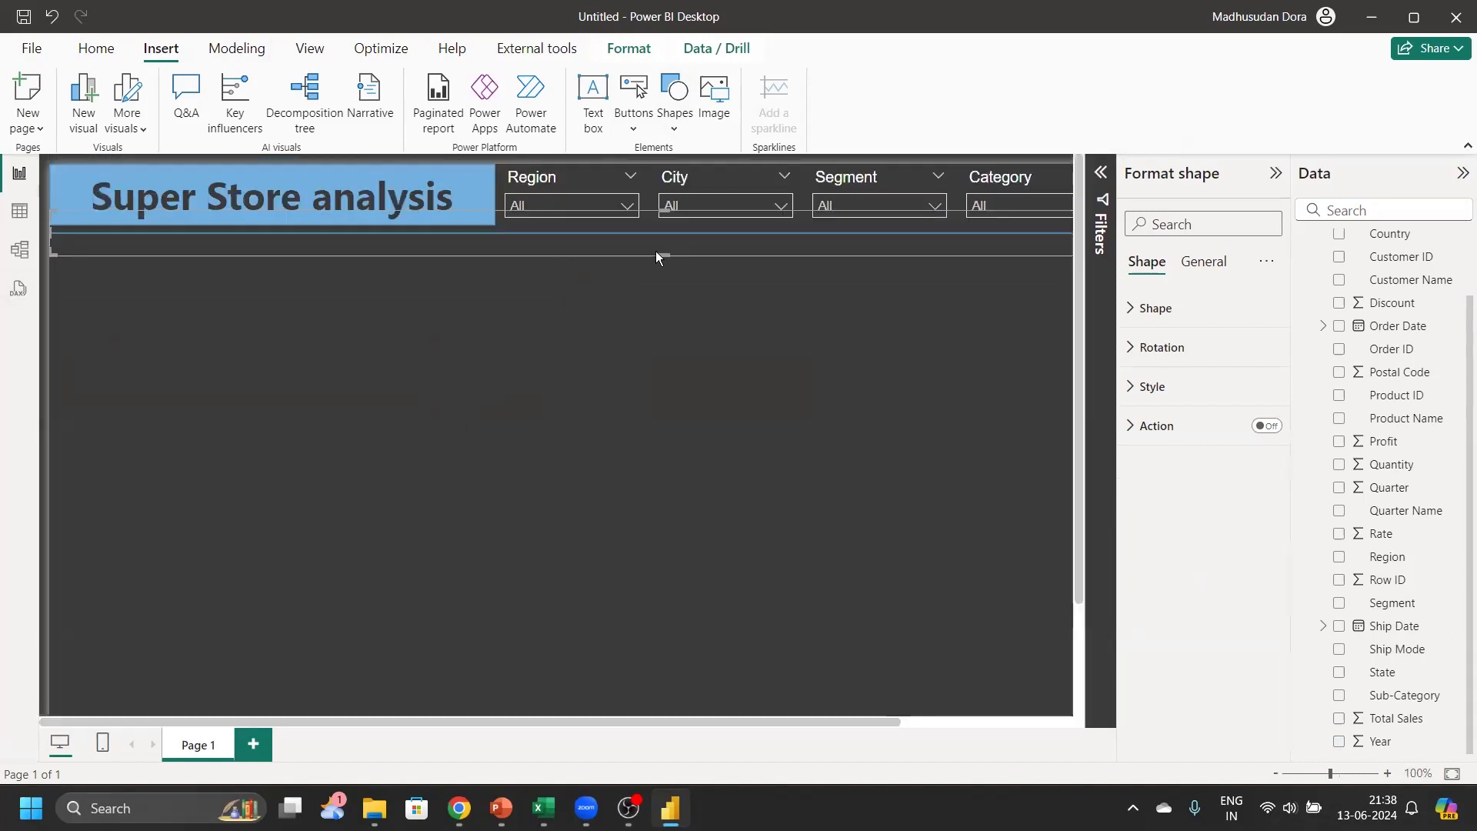
scroll(656, 254, down, 3)
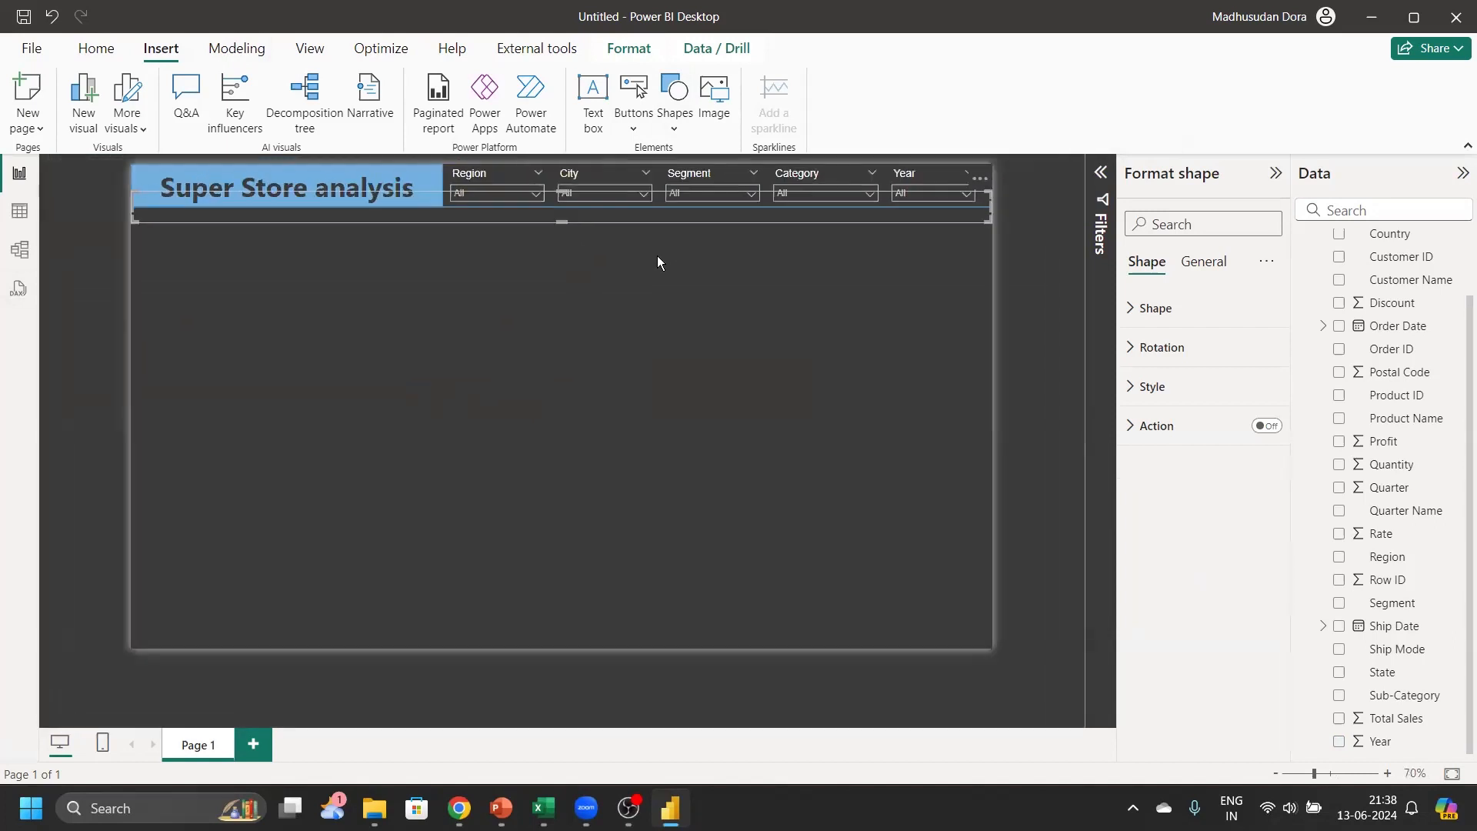
click(635, 340)
scroll(640, 341, up, 1)
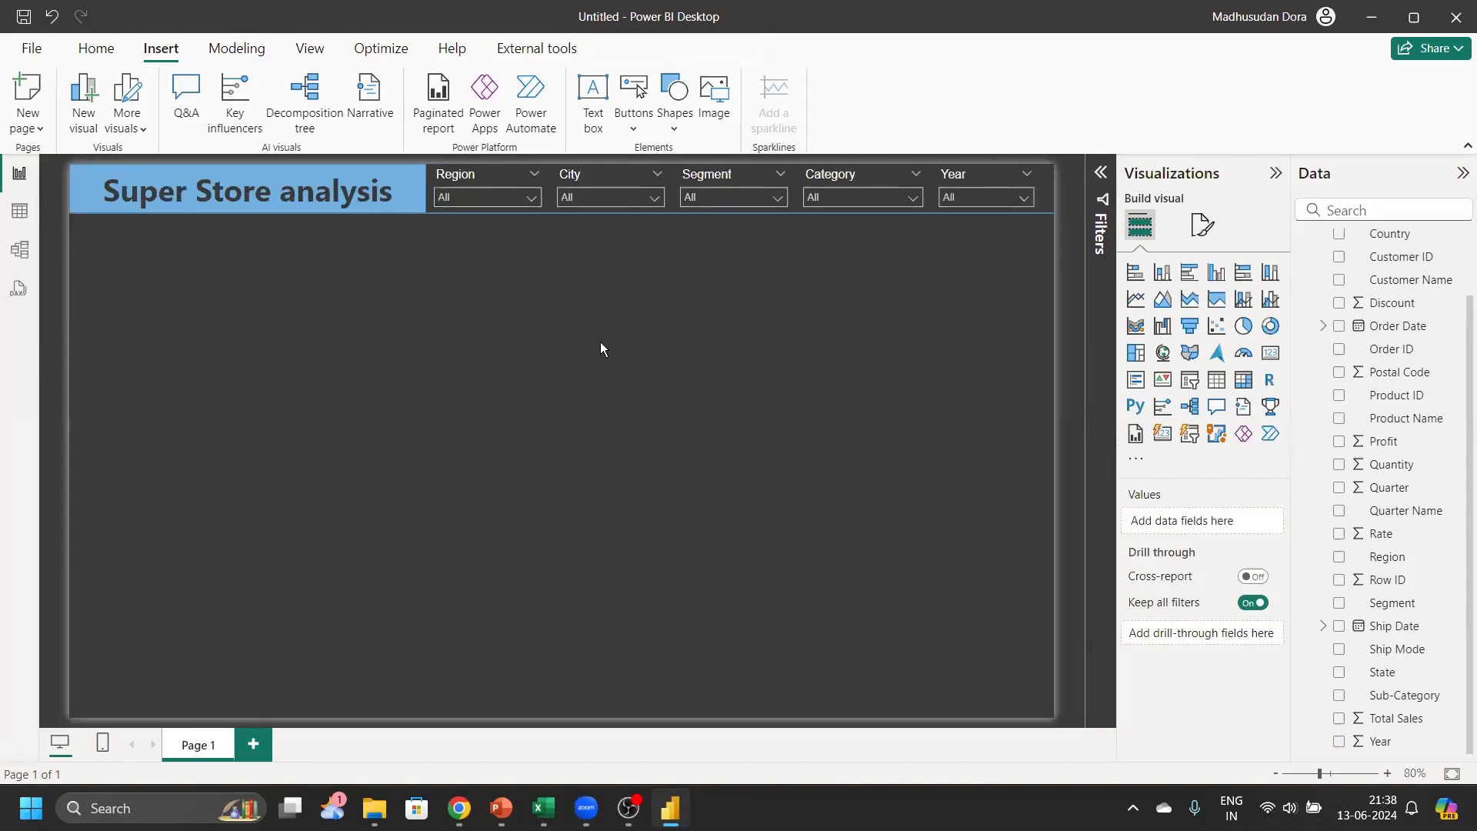
Insert a card visual, shrink it to a small box and place it beneath the title banner near the page's left edge
click(1270, 355)
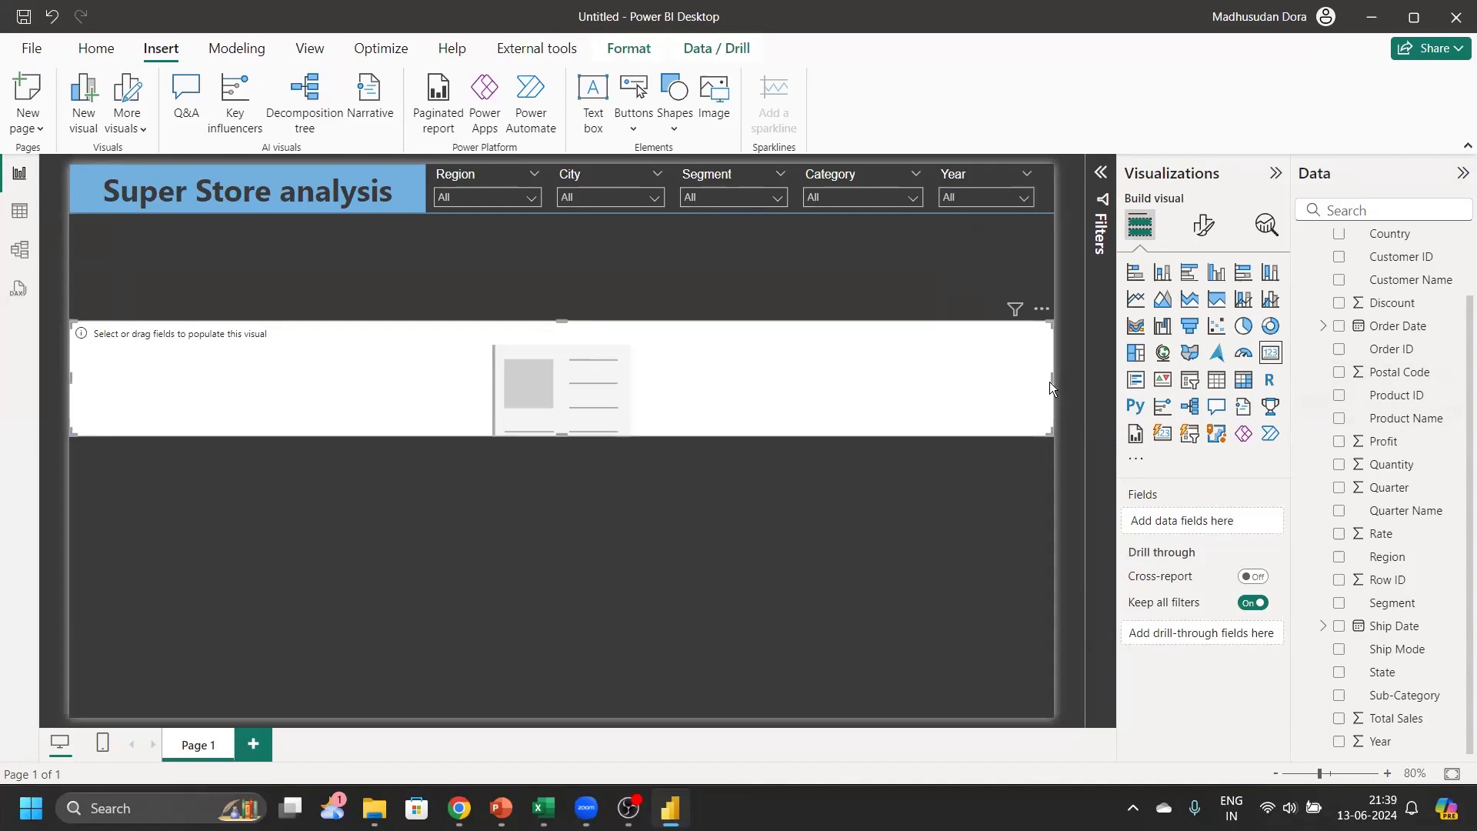
drag(1054, 378, 189, 324)
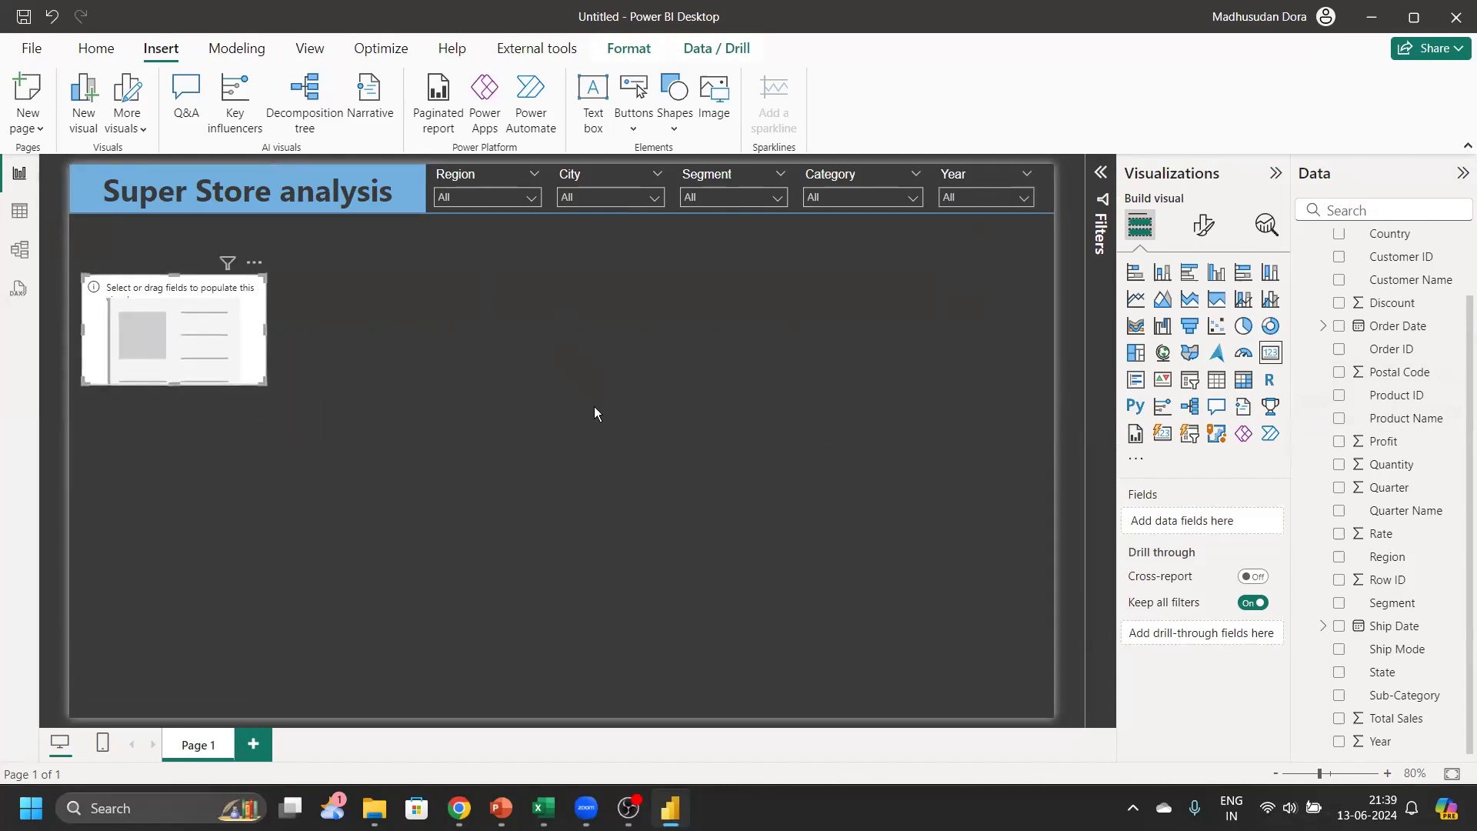
click(419, 285)
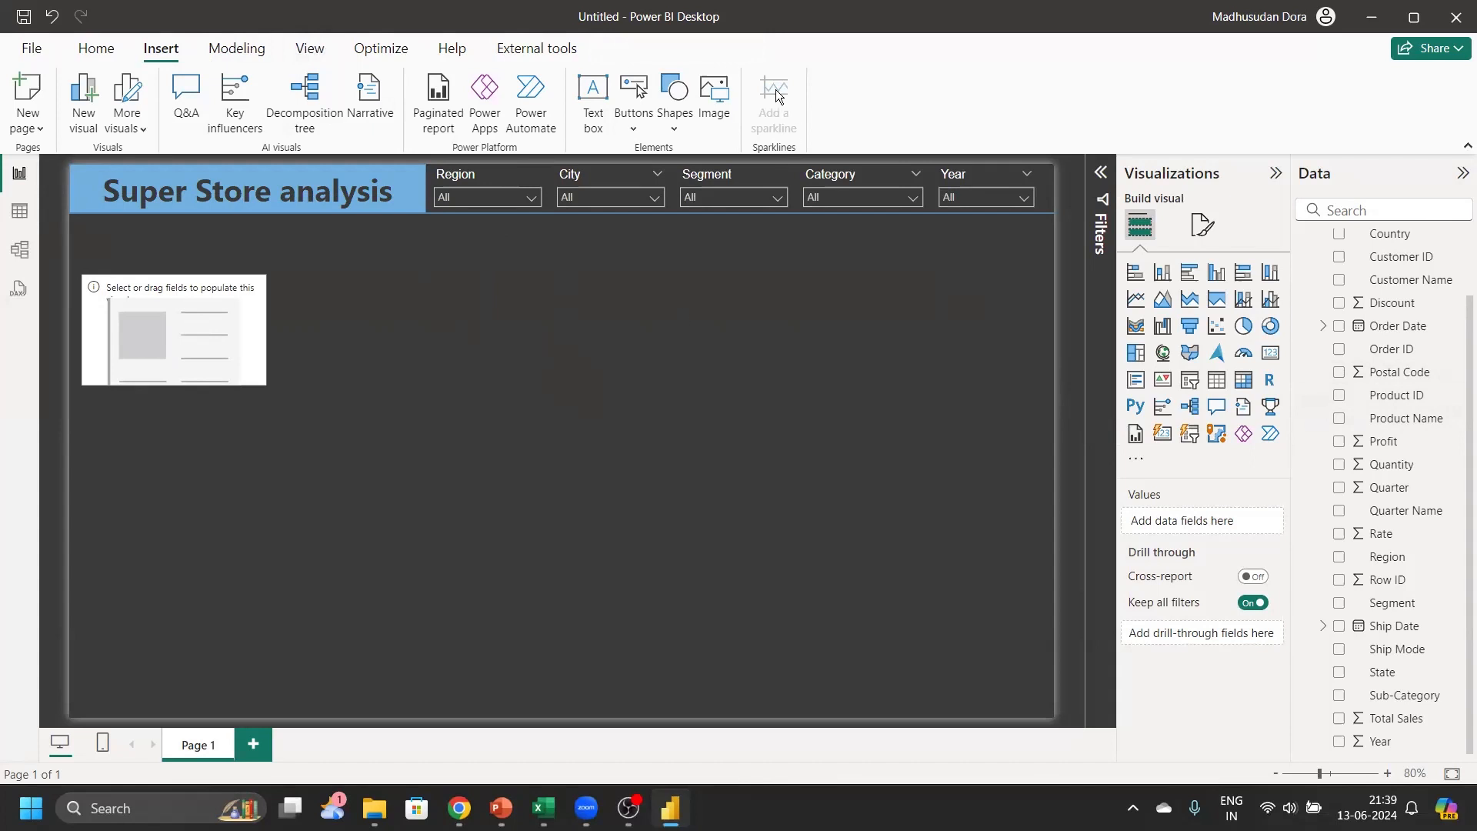
Show the page gridlines and fit the card to about two grid columns in the corner directly beneath the title banner
click(310, 48)
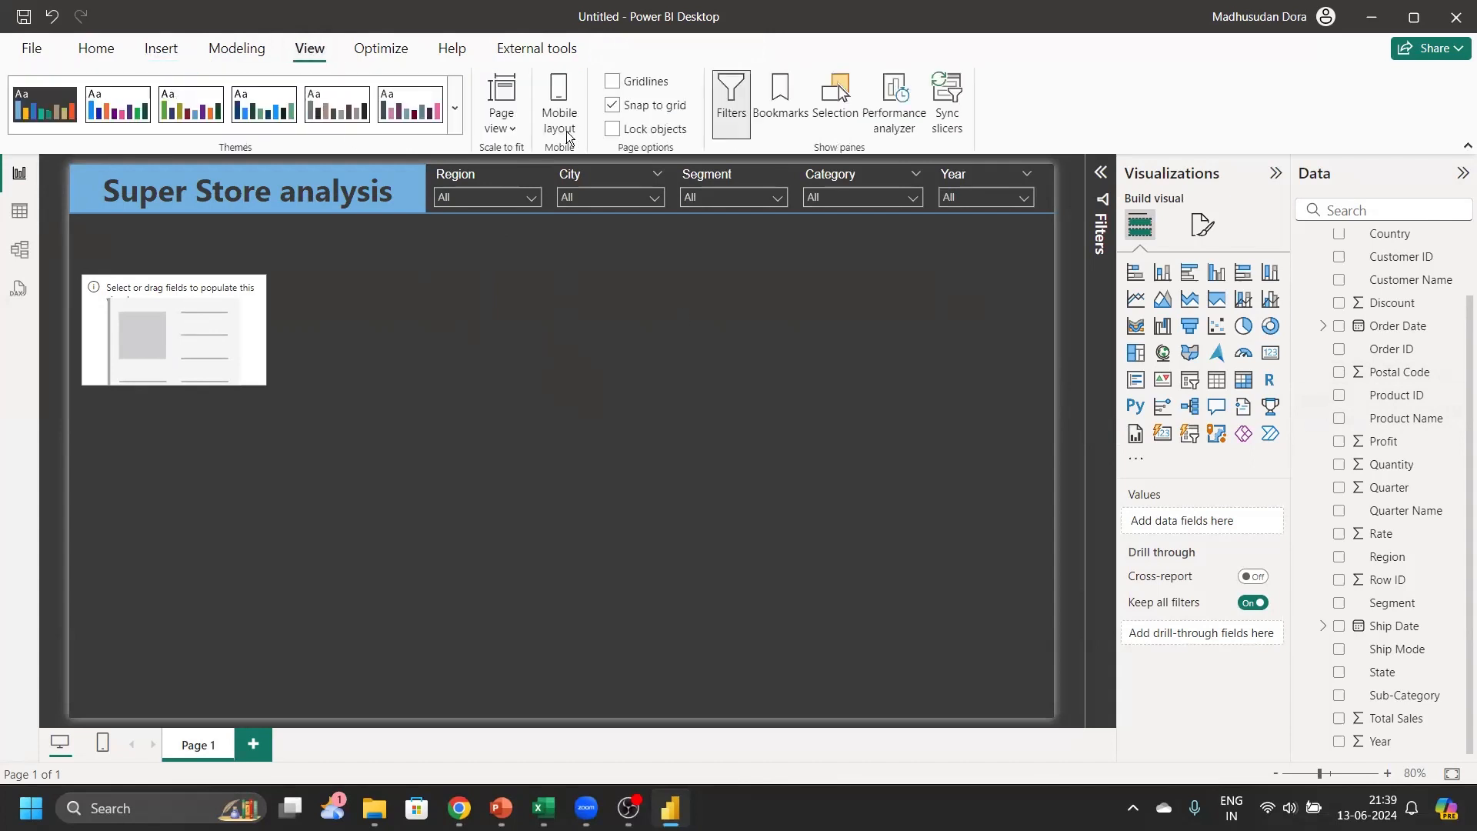
click(649, 83)
drag(223, 355, 221, 311)
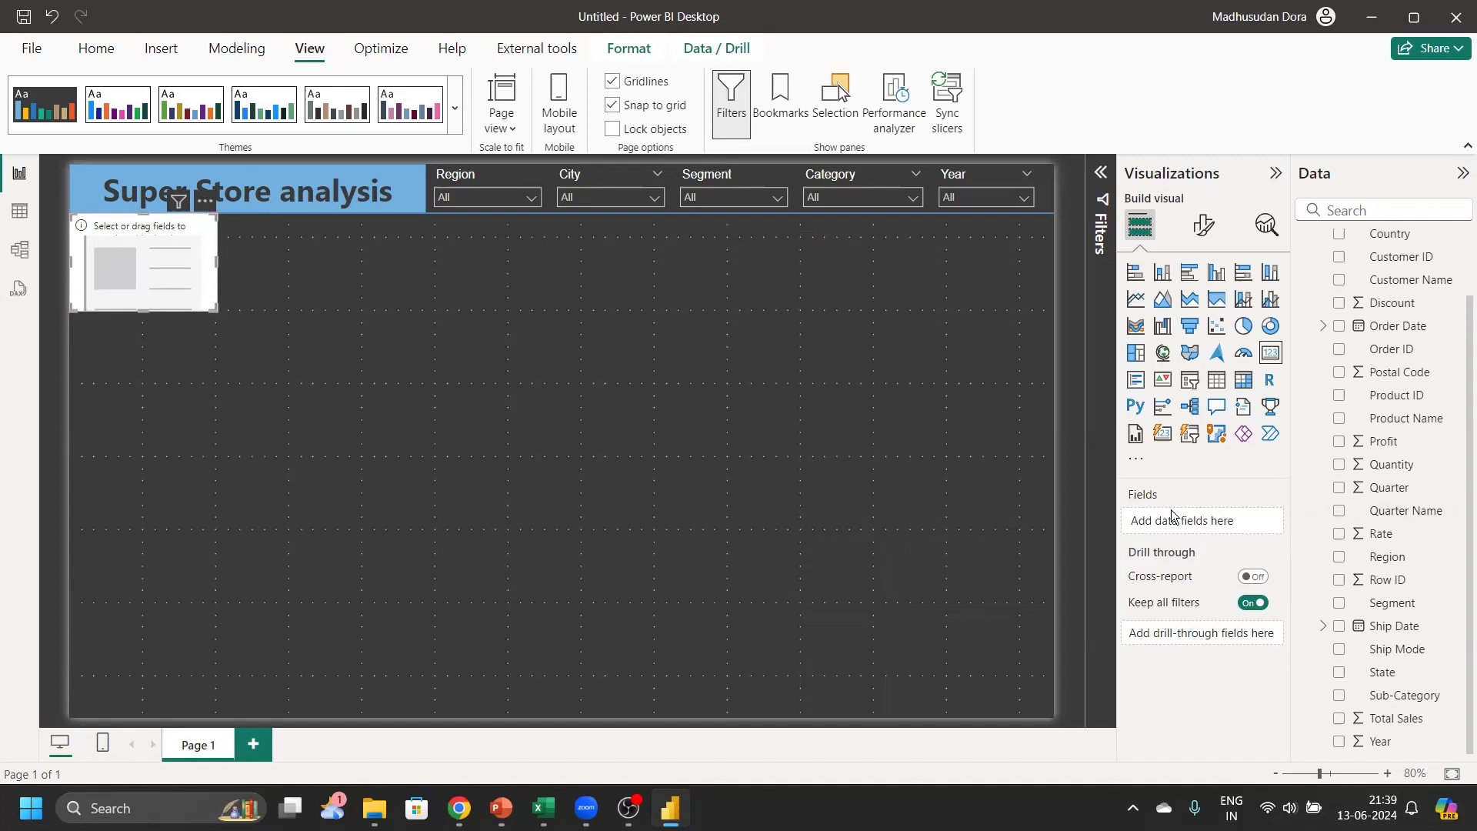
Add the Total Sales field to the card and set its callout value font size to 30
drag(1404, 722, 1223, 523)
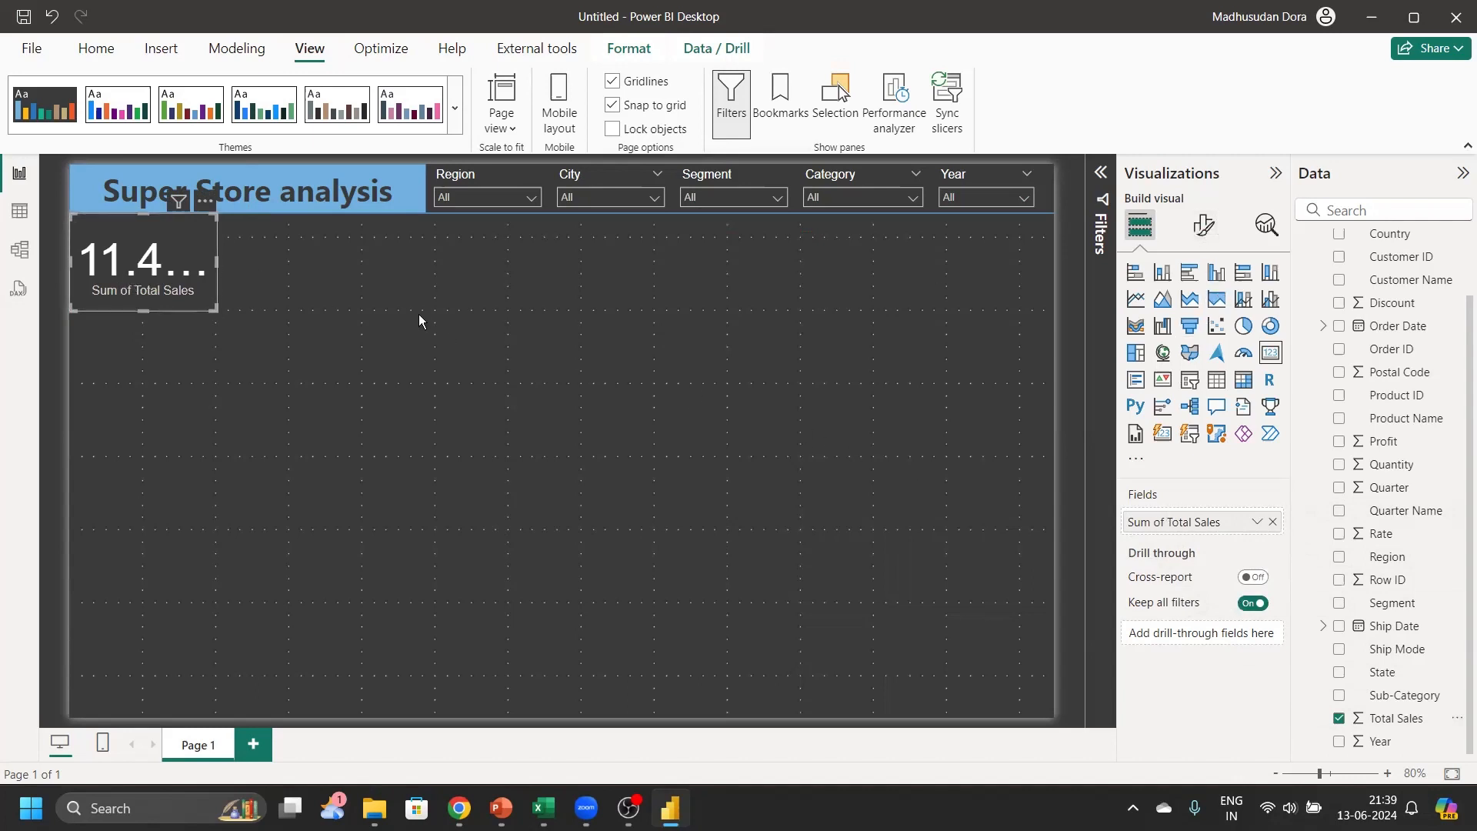
click(1205, 224)
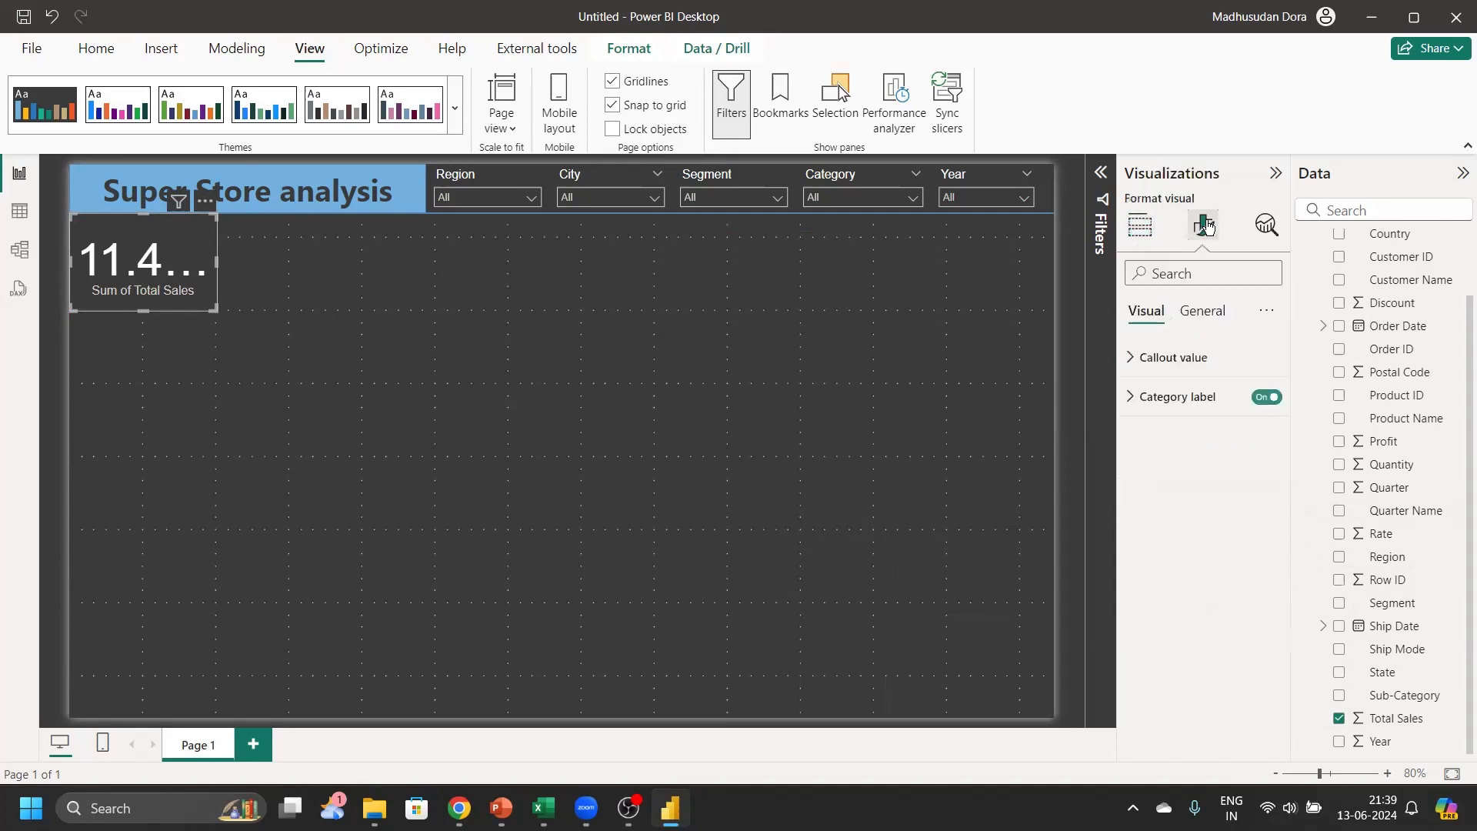
click(1188, 360)
drag(1242, 422, 1221, 426)
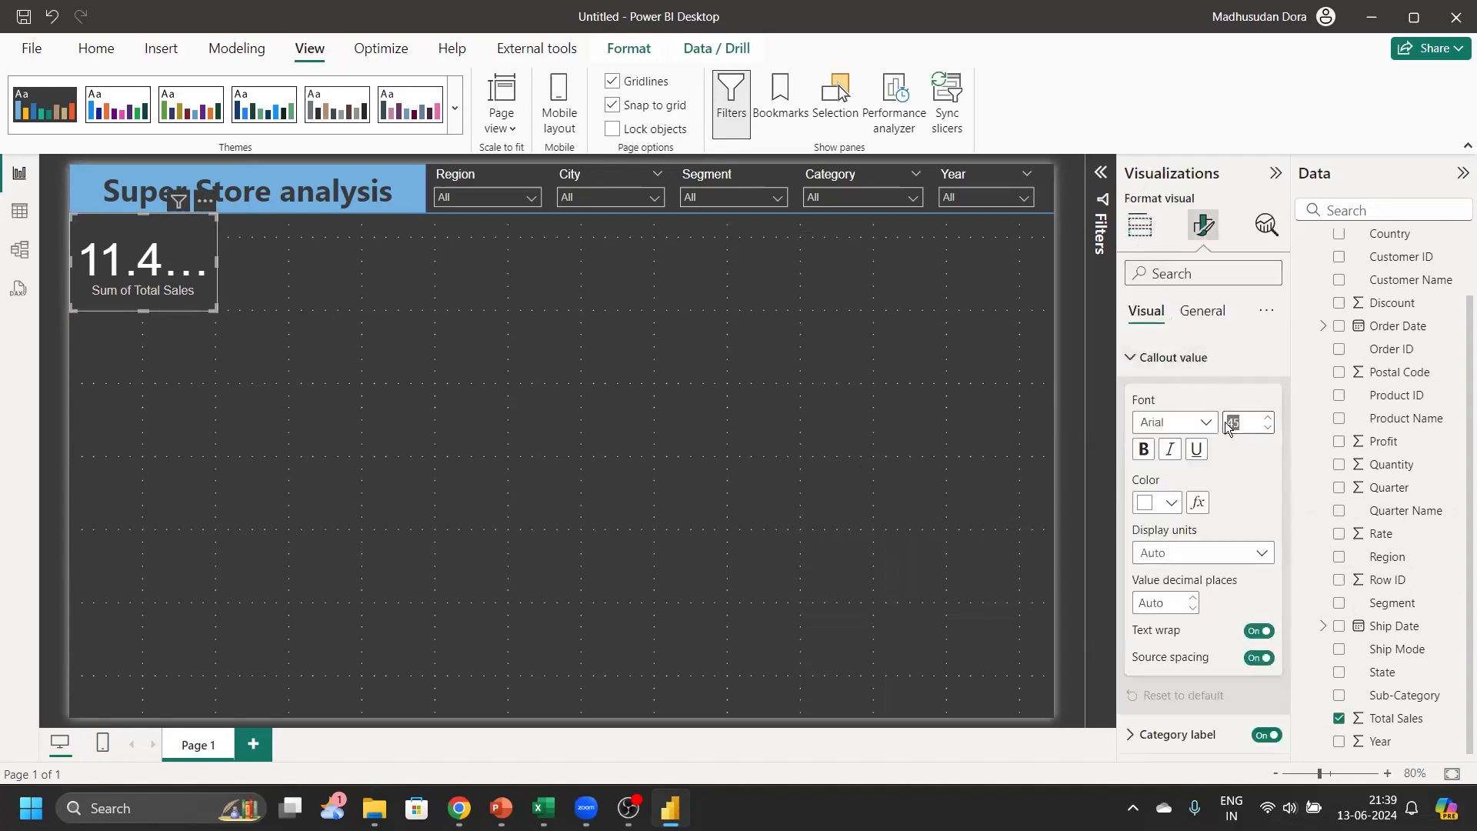
text(30)
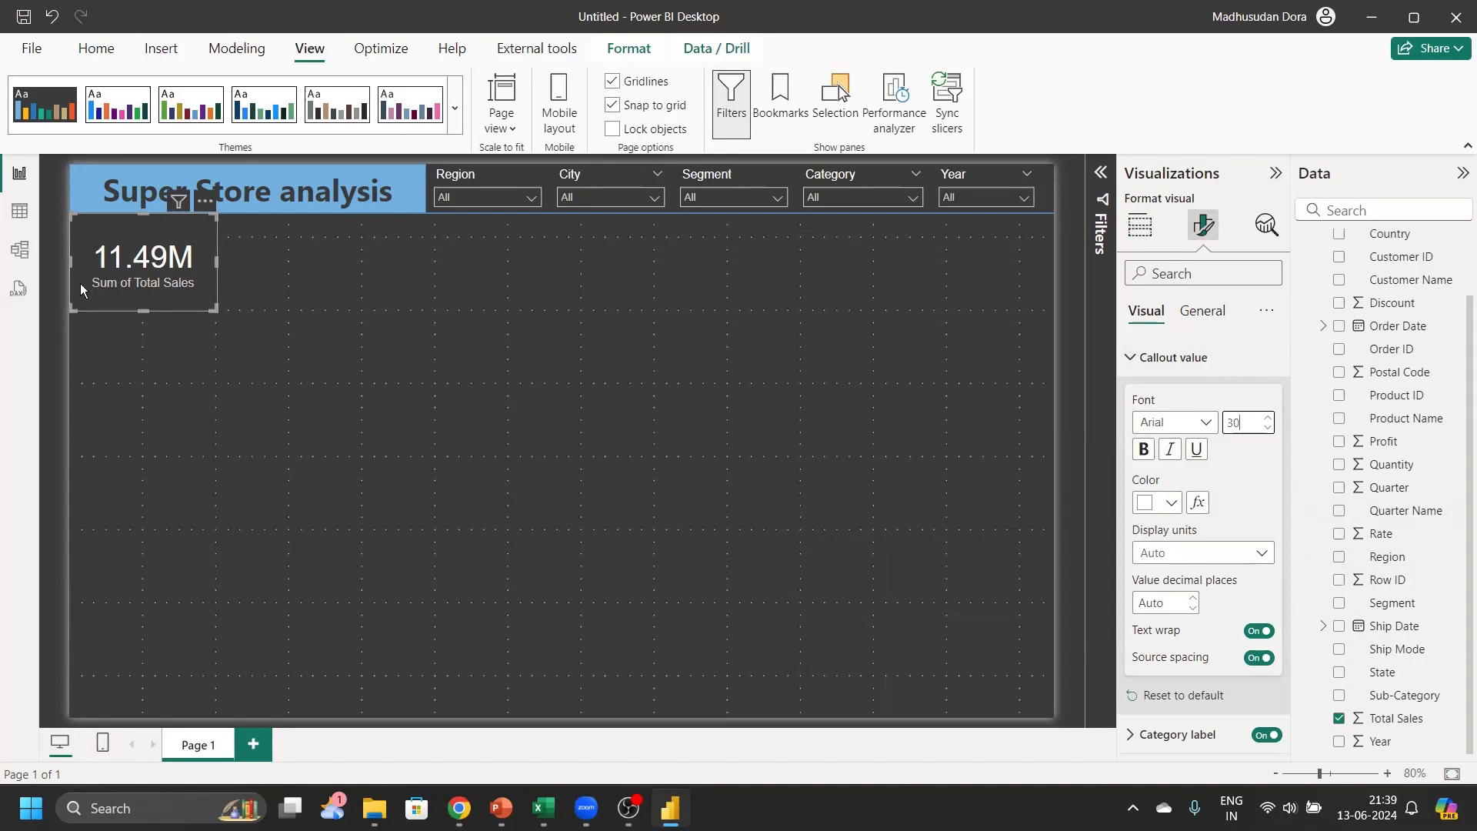
Rename the card's Sum of Total Sales field to Total Sales
click(1140, 225)
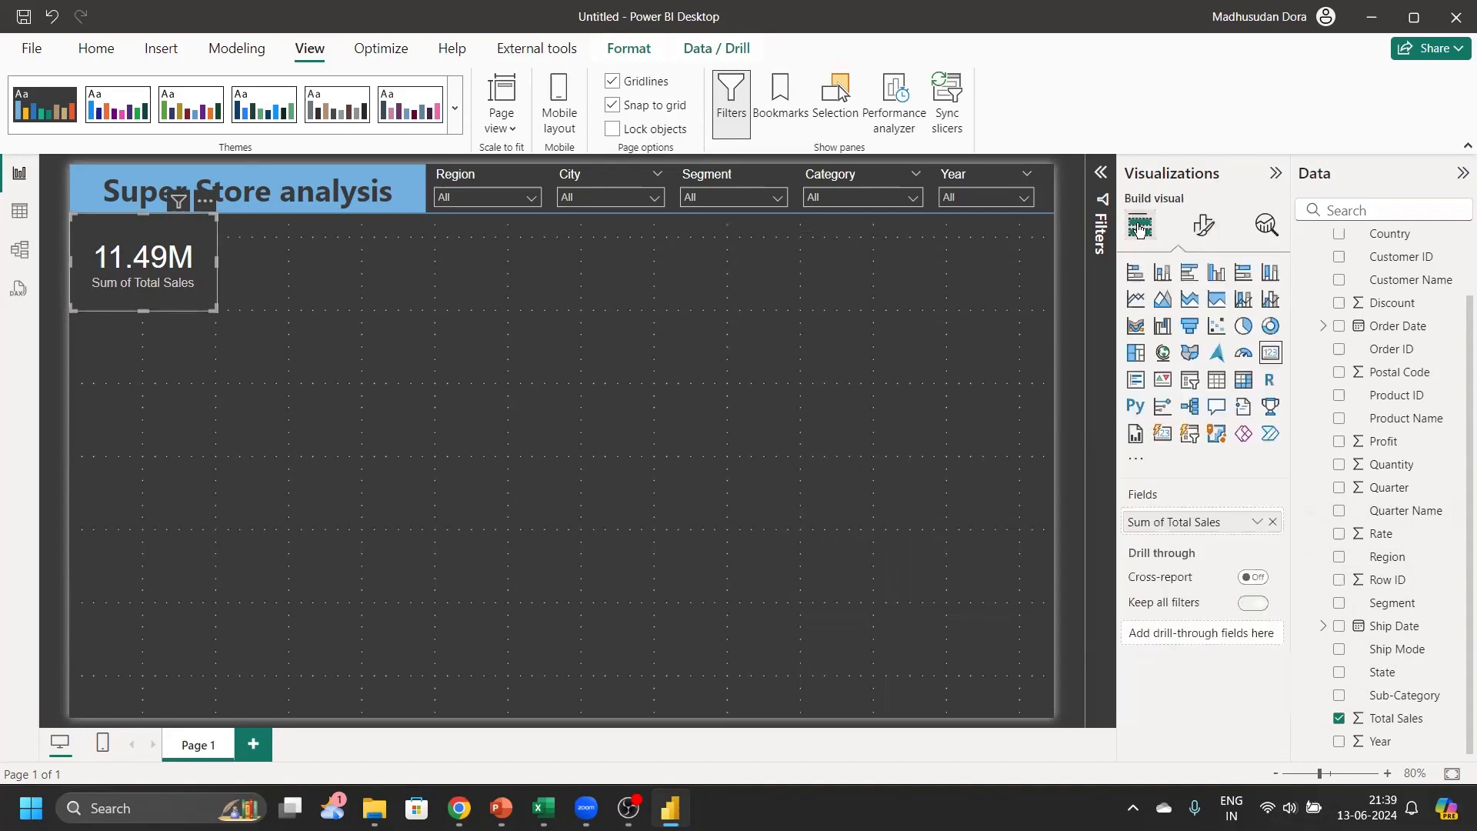
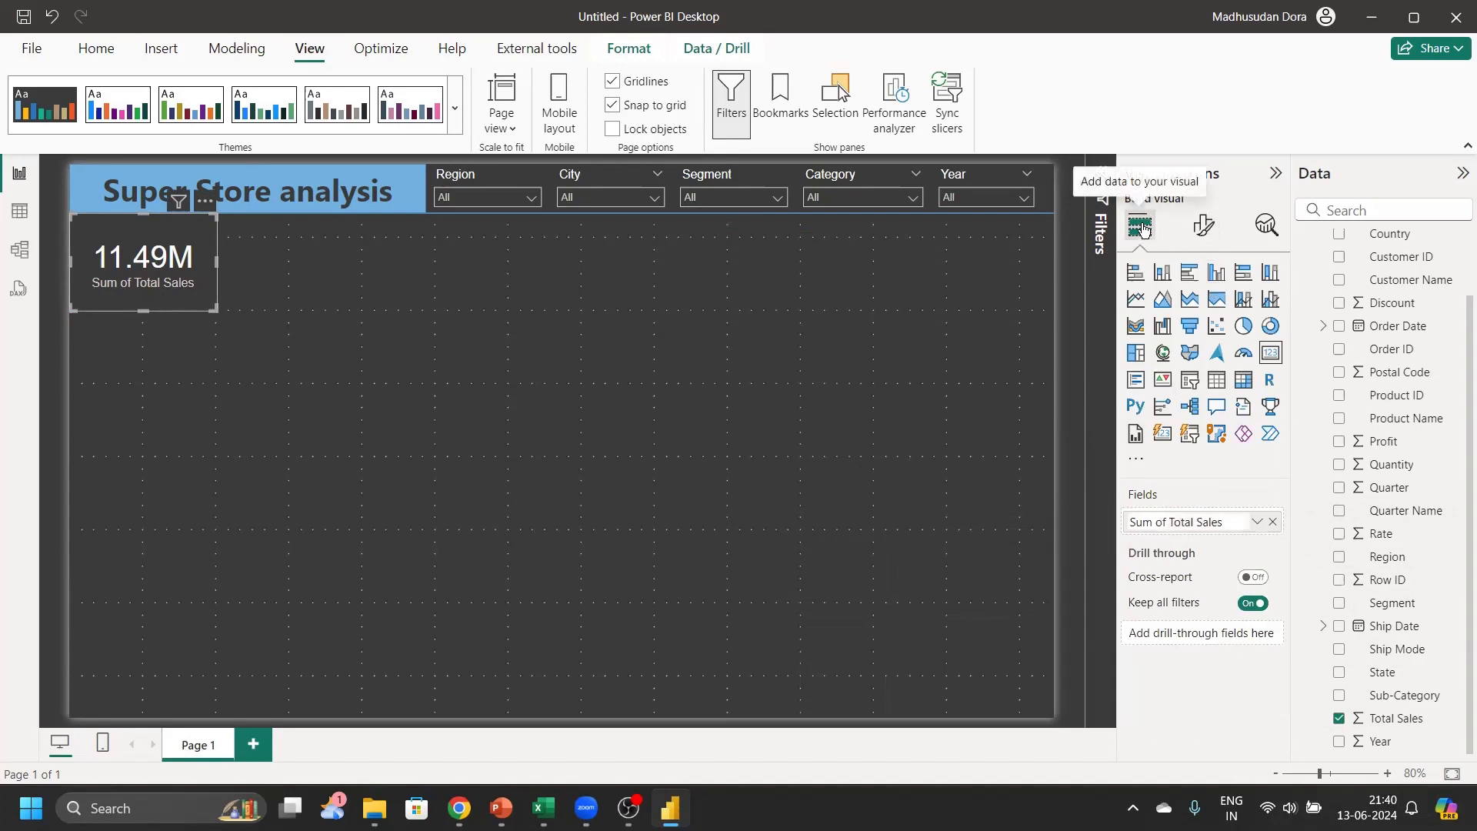
double_click(1163, 525)
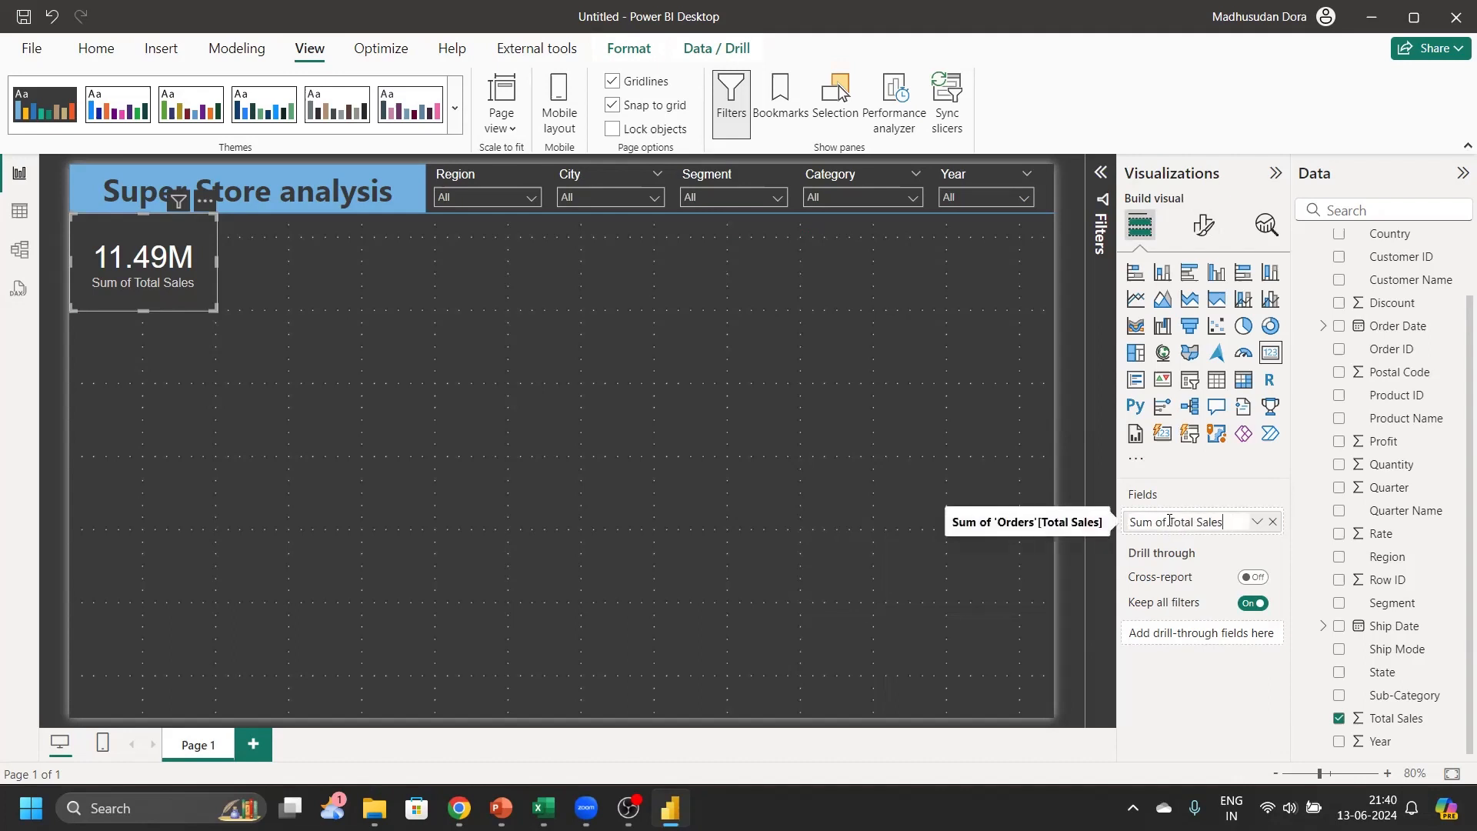
key(BackSpace)
key(BackSpace)
key(BackSpace)
key(BackSpace)
key(BackSpace)
key(BackSpace)
key(BackSpace)
key(Return)
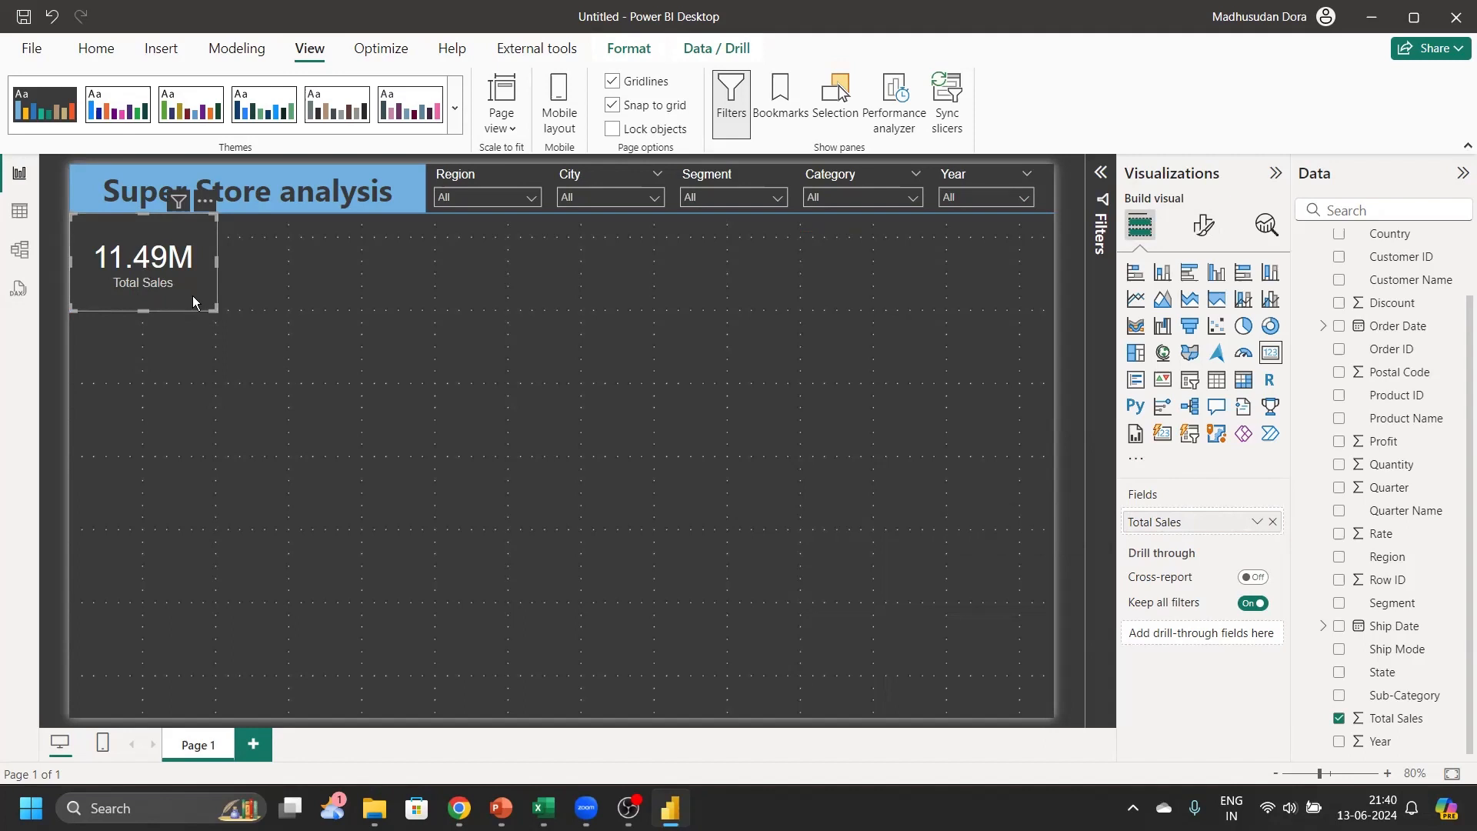
Duplicate the Total Sales card three times and spread the copies along the row beneath the slicers
drag(192, 301, 1030, 300)
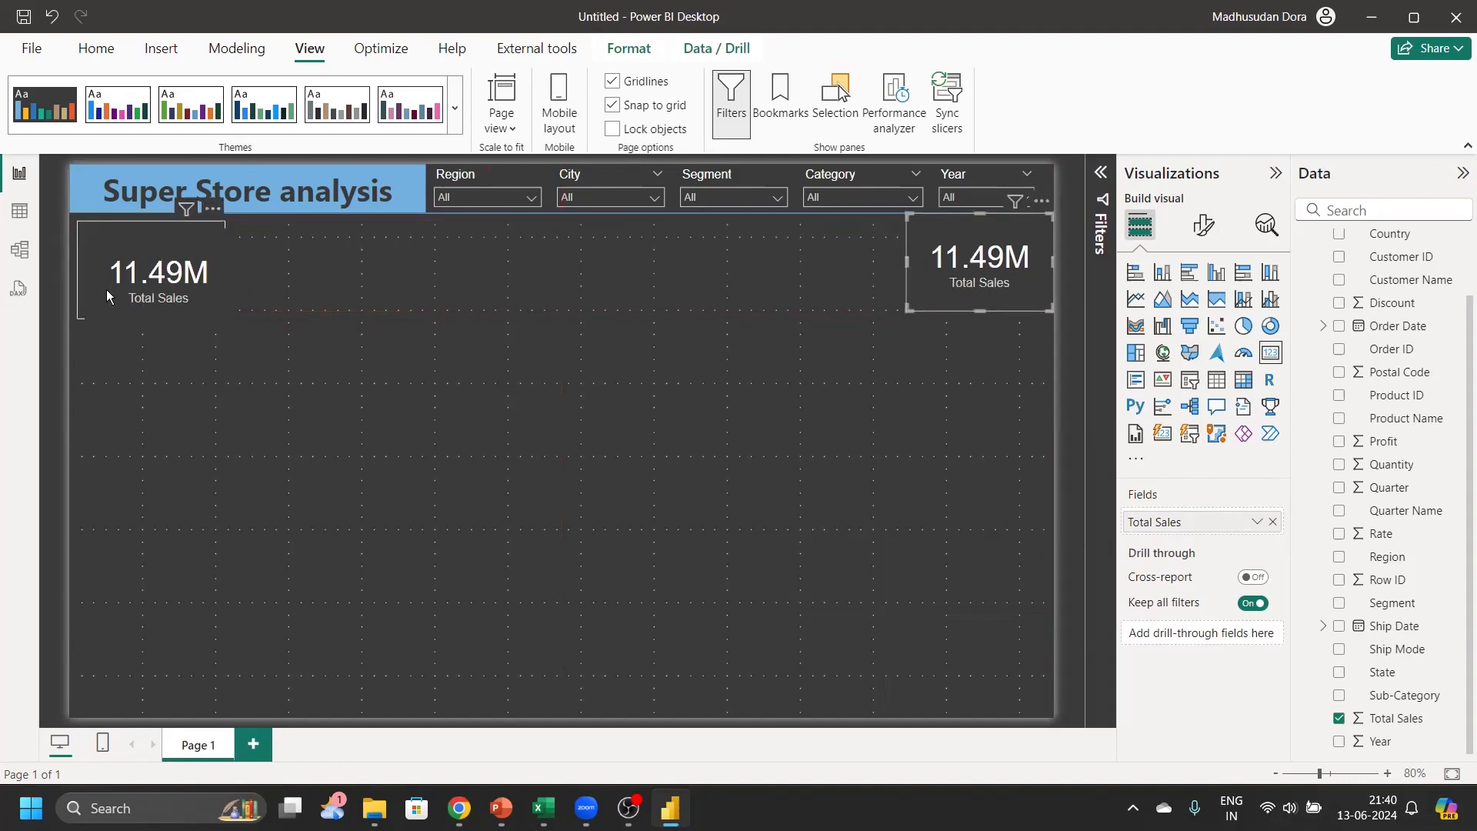
drag(208, 301, 735, 271)
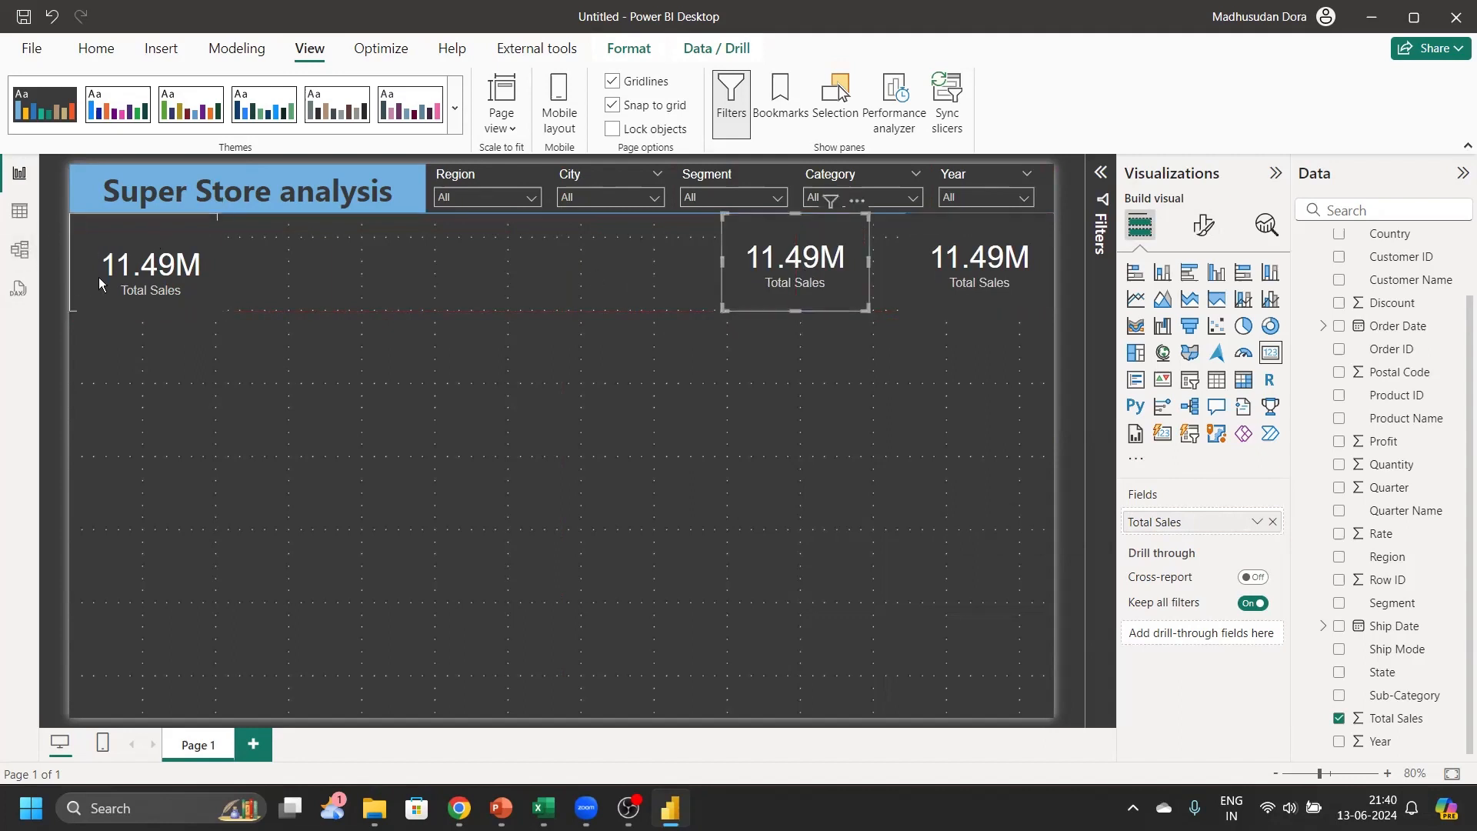
drag(128, 281, 346, 269)
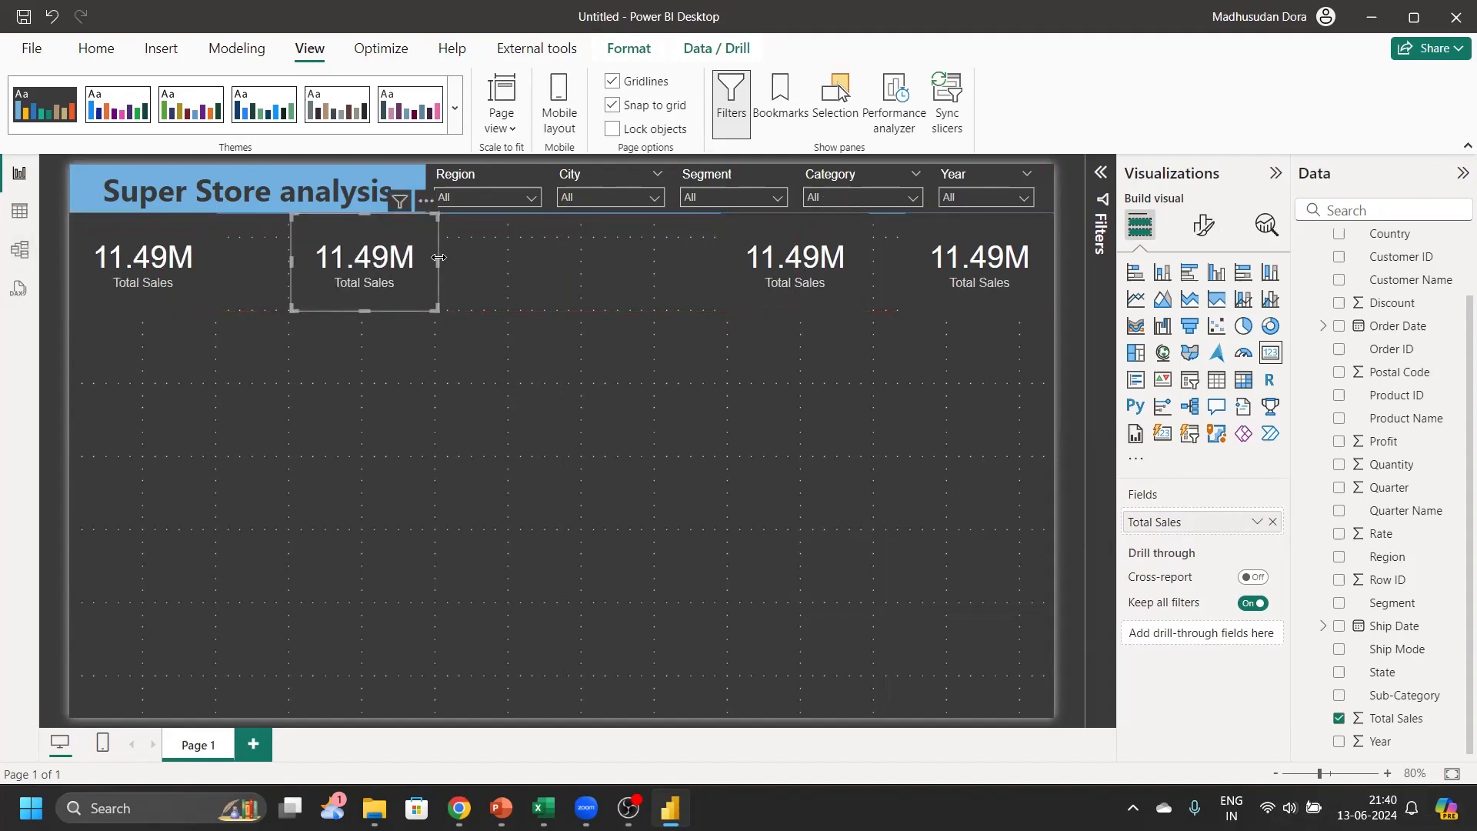
Widen all four Total Sales cards to fill more of the row across the page
drag(449, 266, 512, 255)
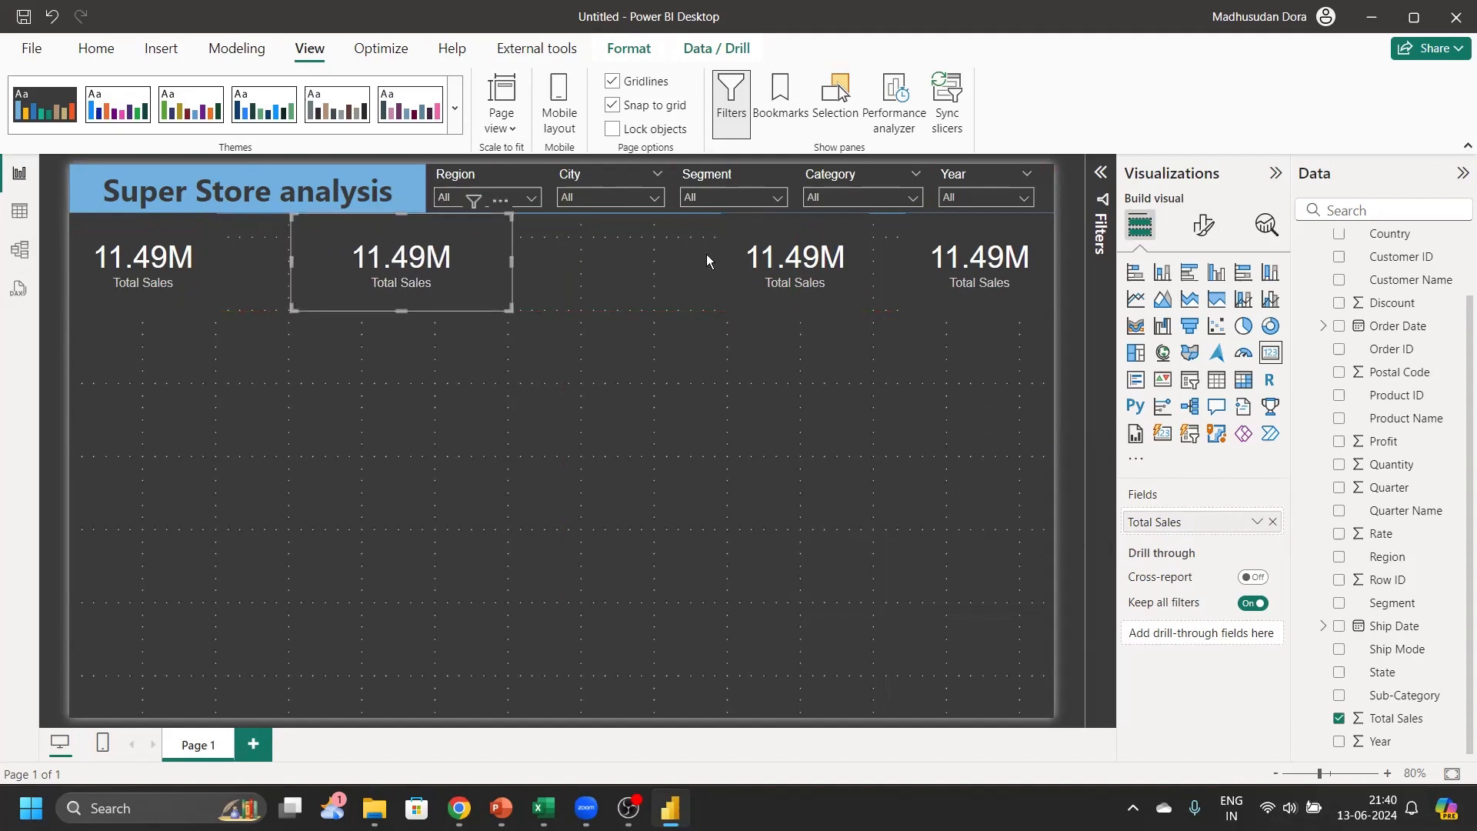
click(752, 266)
drag(723, 261, 617, 269)
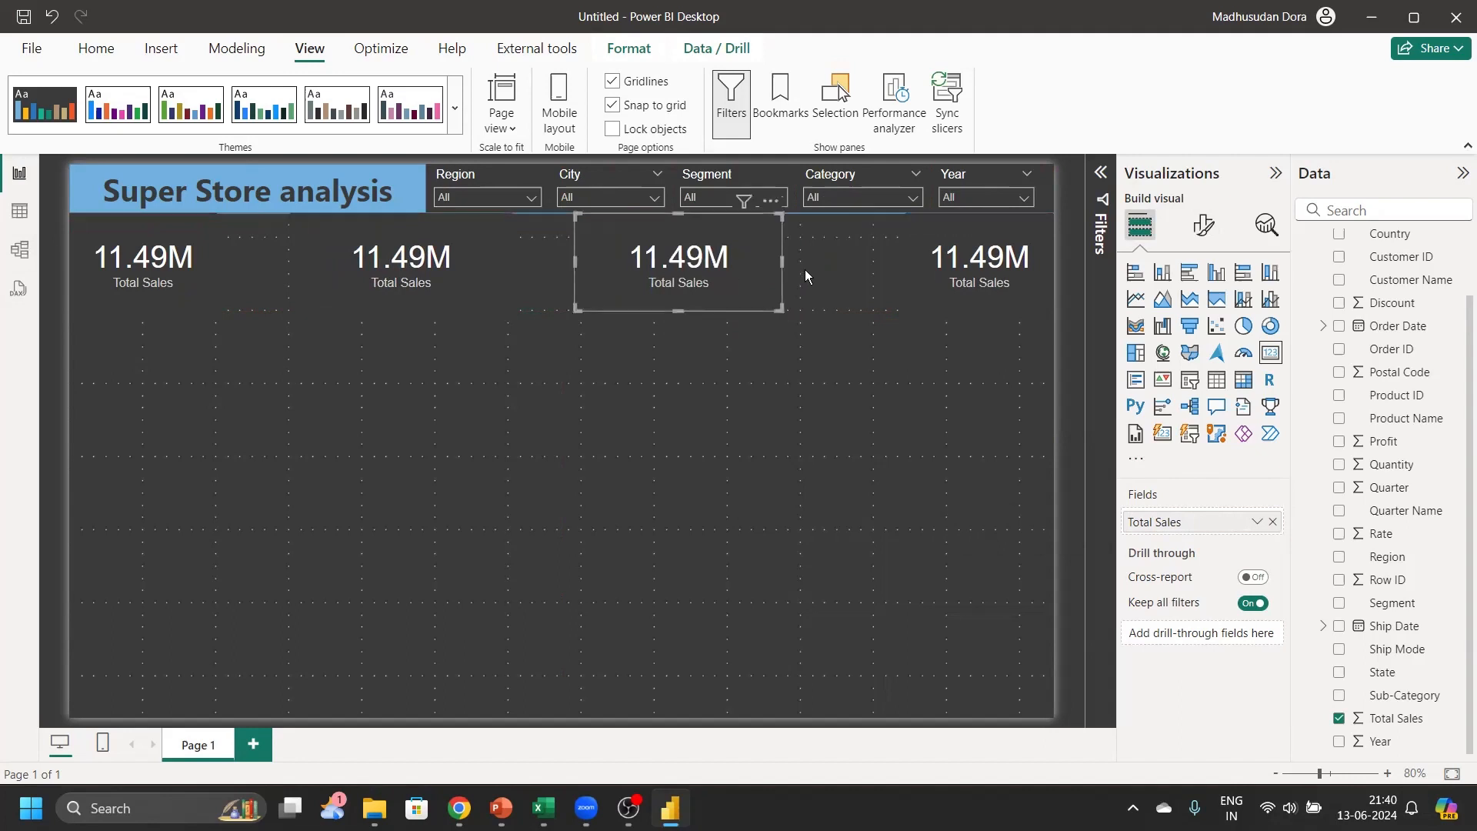
click(918, 264)
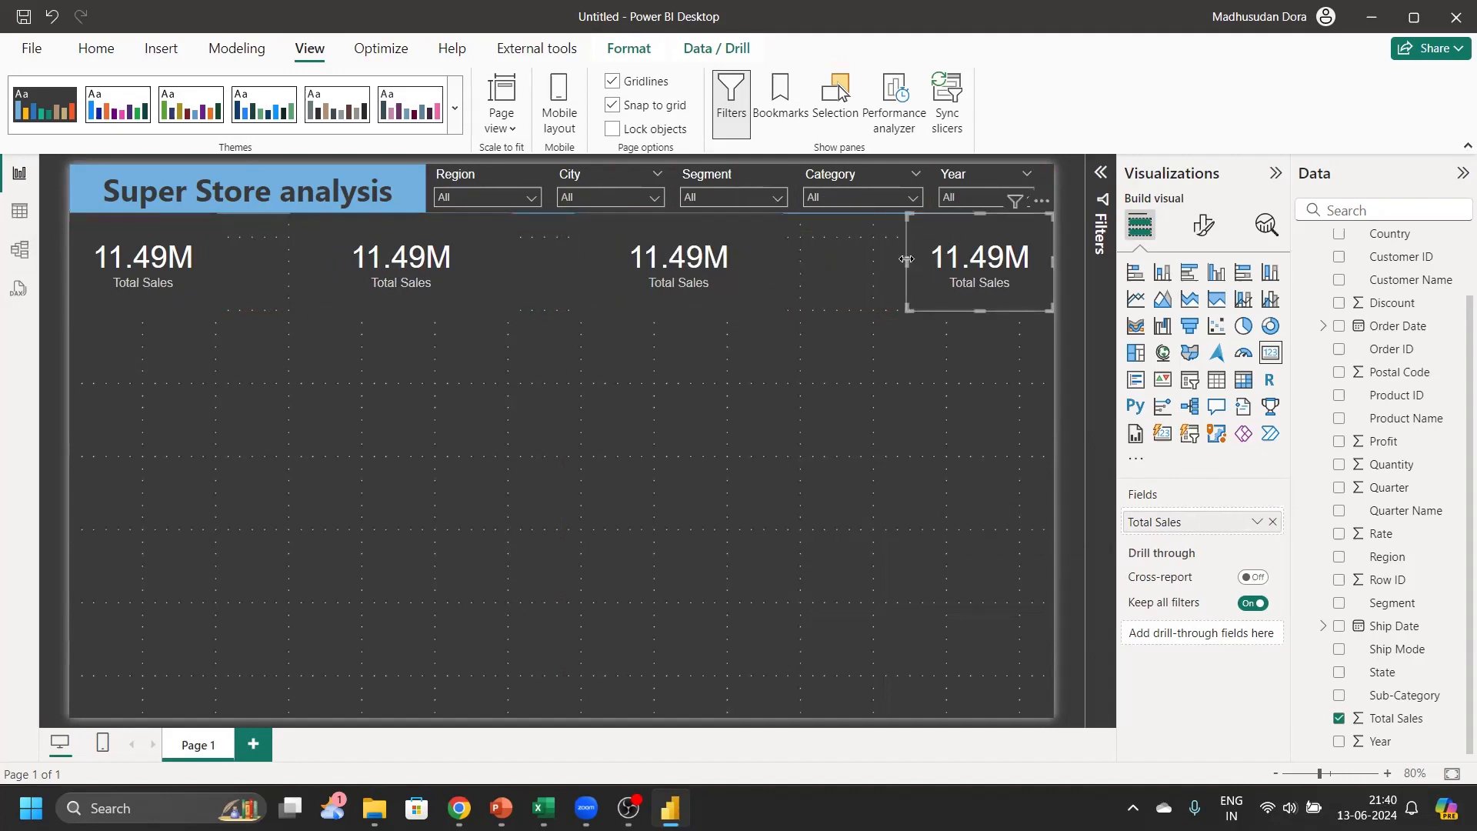
drag(906, 260, 809, 265)
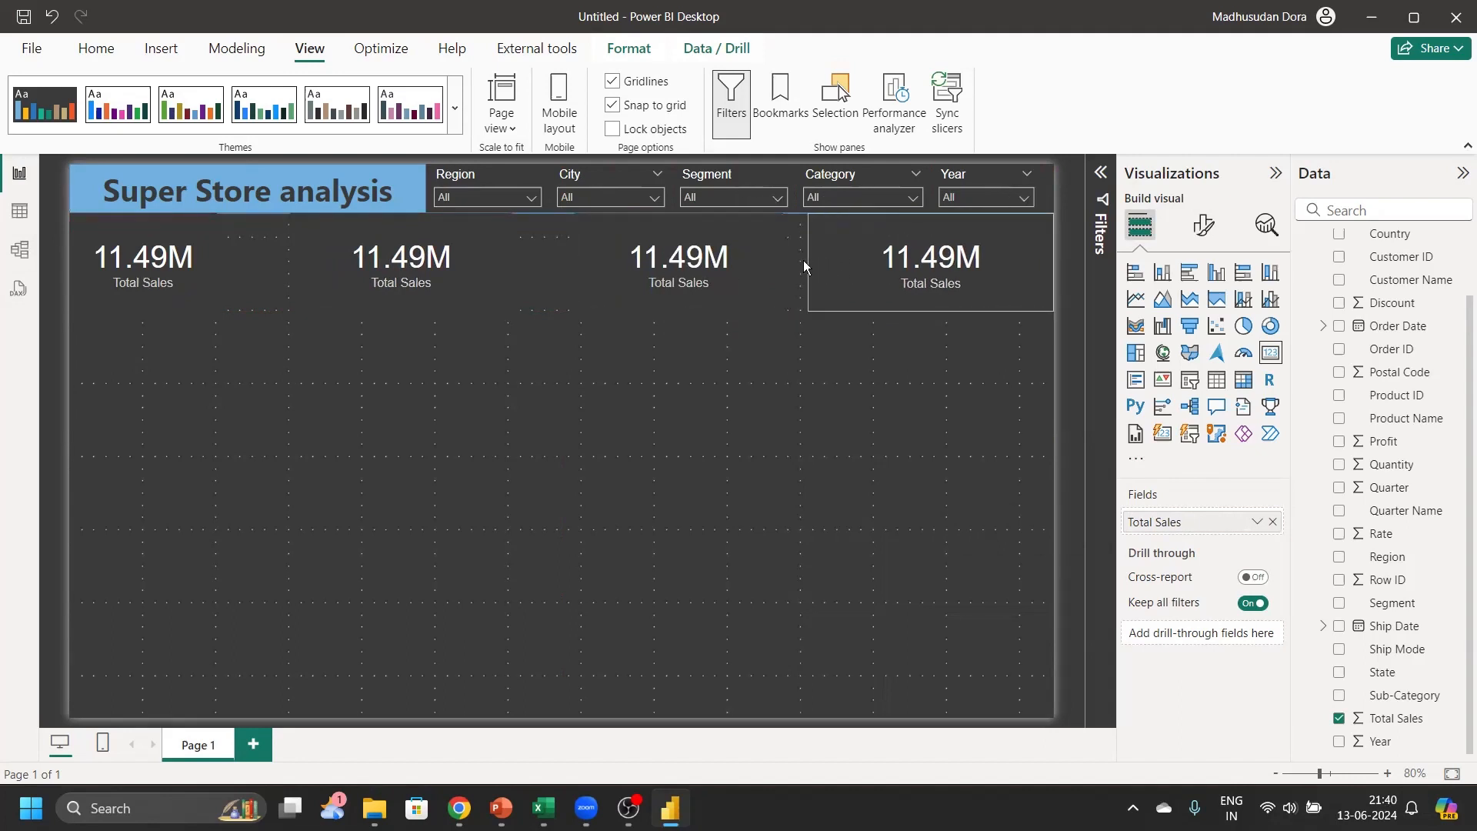
click(134, 280)
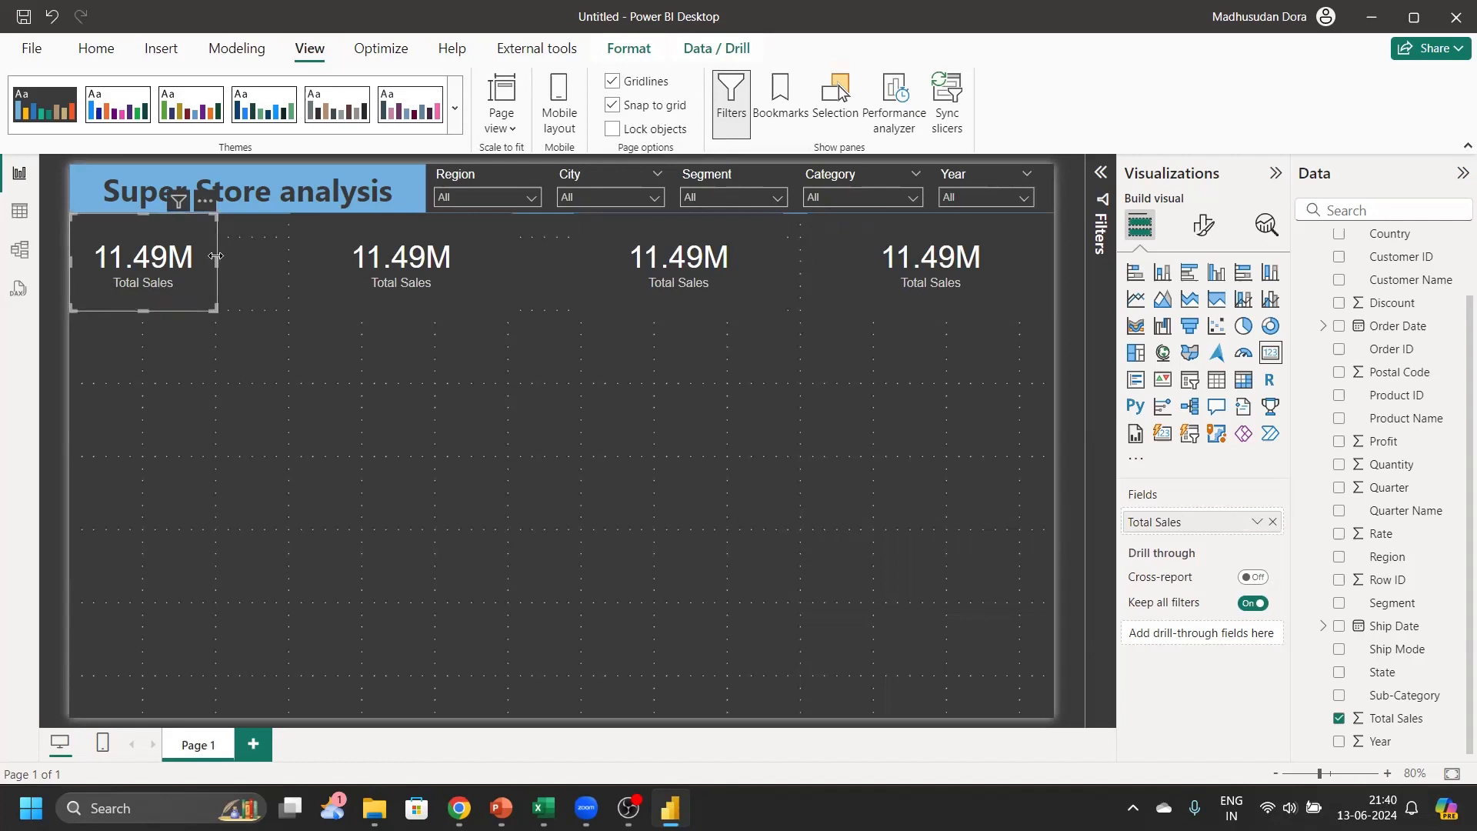
drag(244, 263, 286, 262)
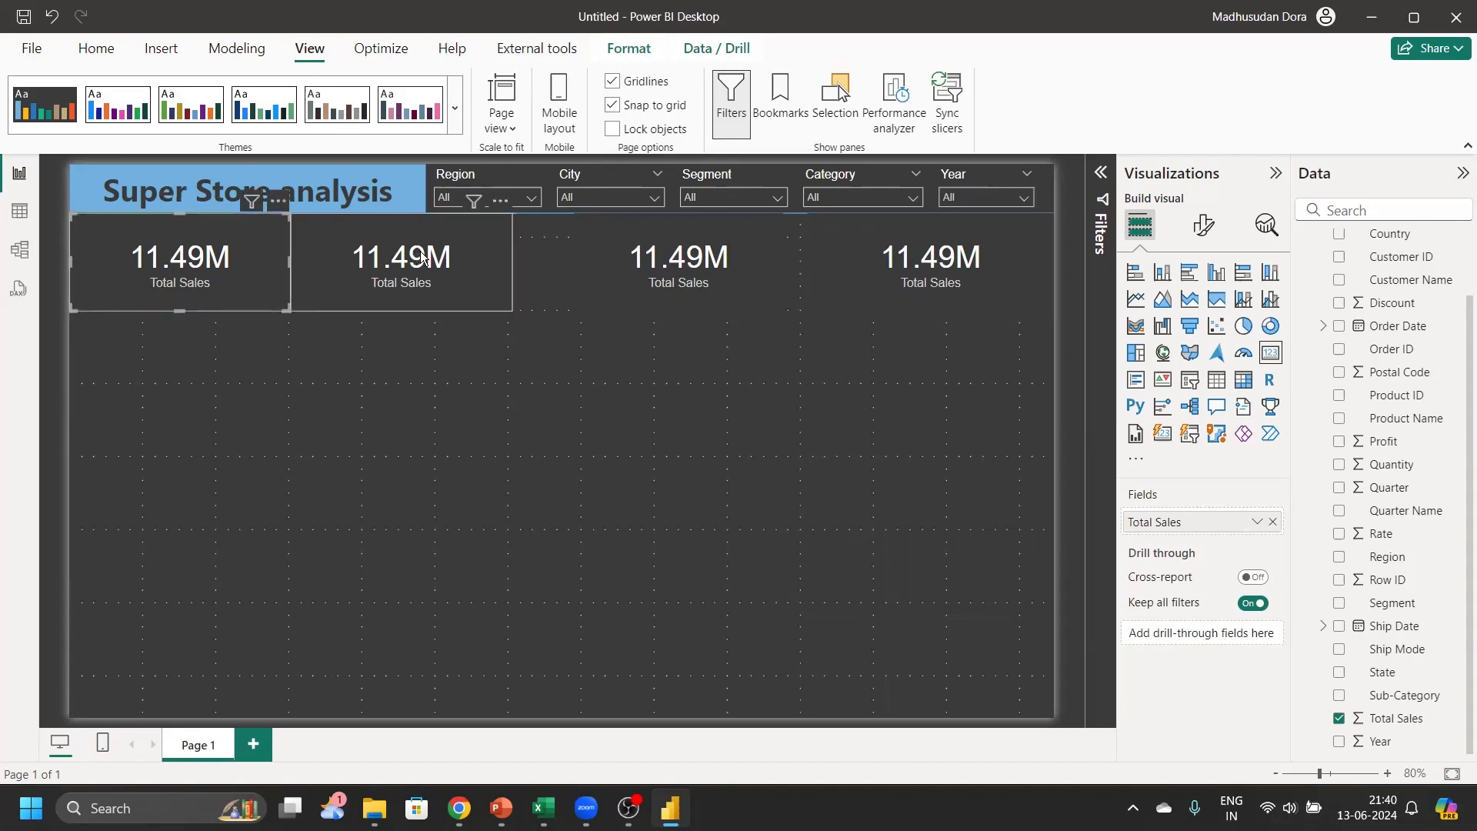
Reposition the second and third Total Sales cards to even out the spacing along the card row
drag(422, 258, 458, 262)
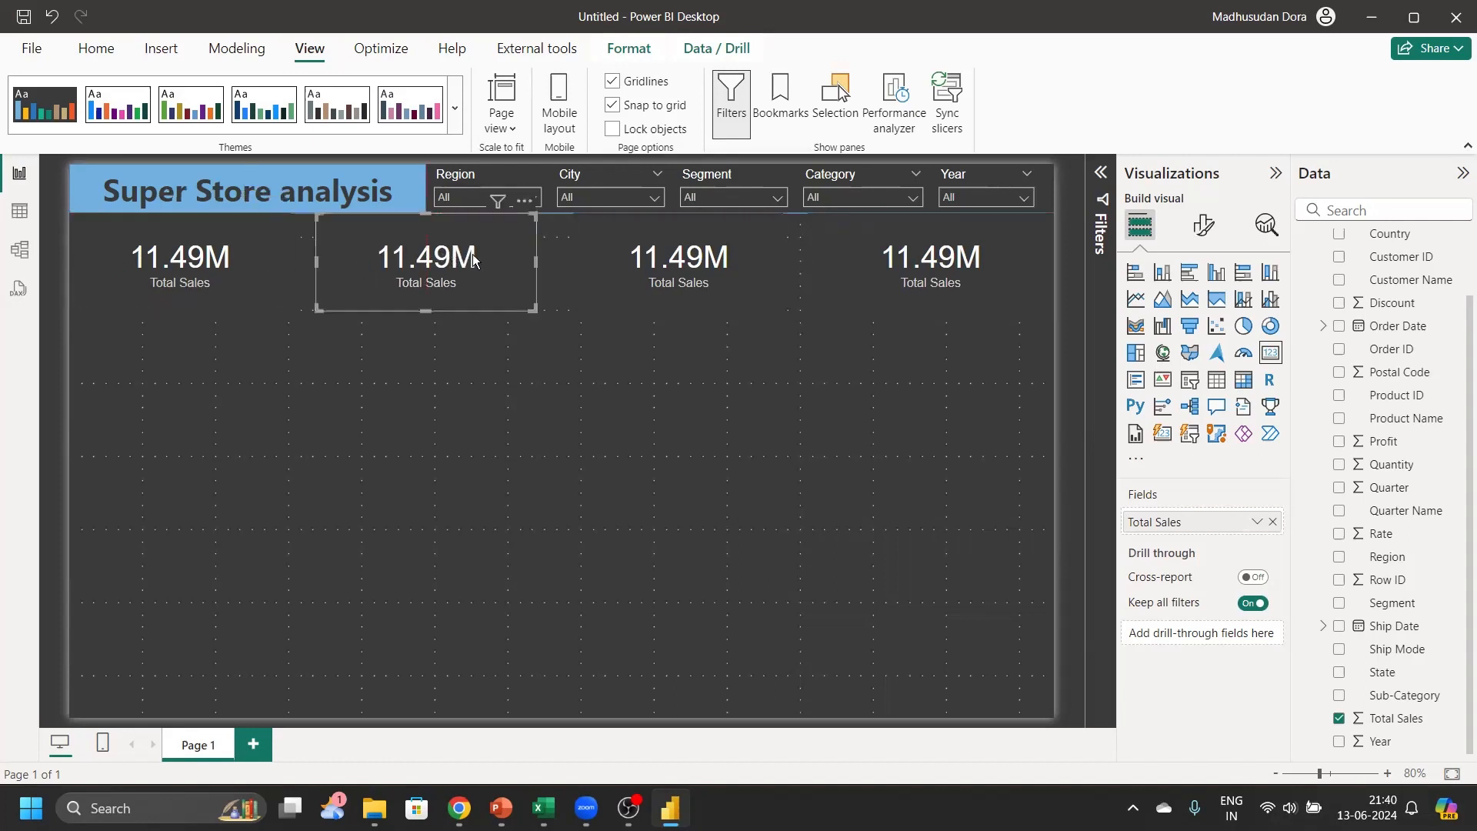
click(598, 266)
click(853, 293)
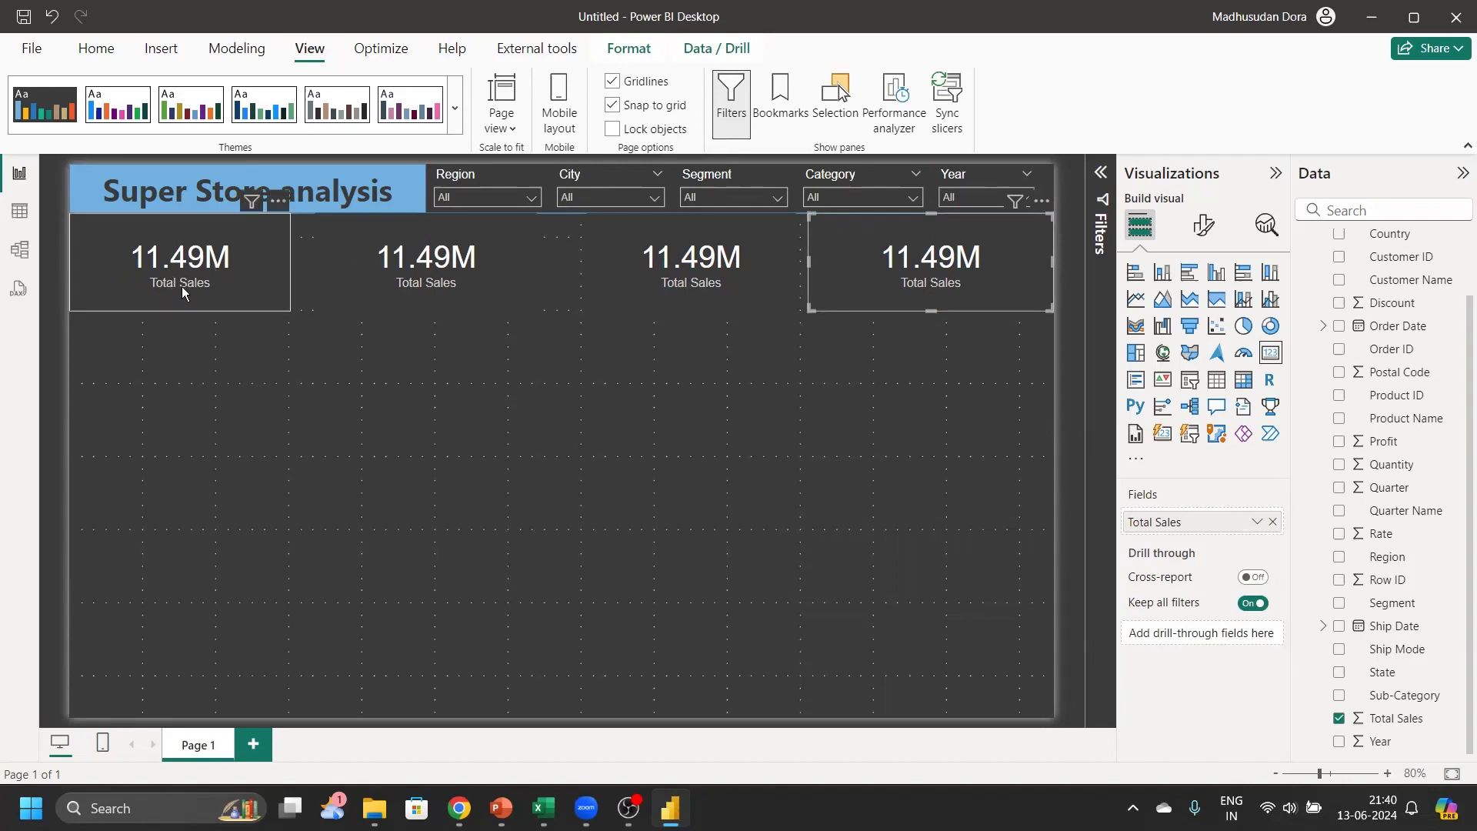
Replace the Total Sales field on the second card with the Profit field
click(462, 259)
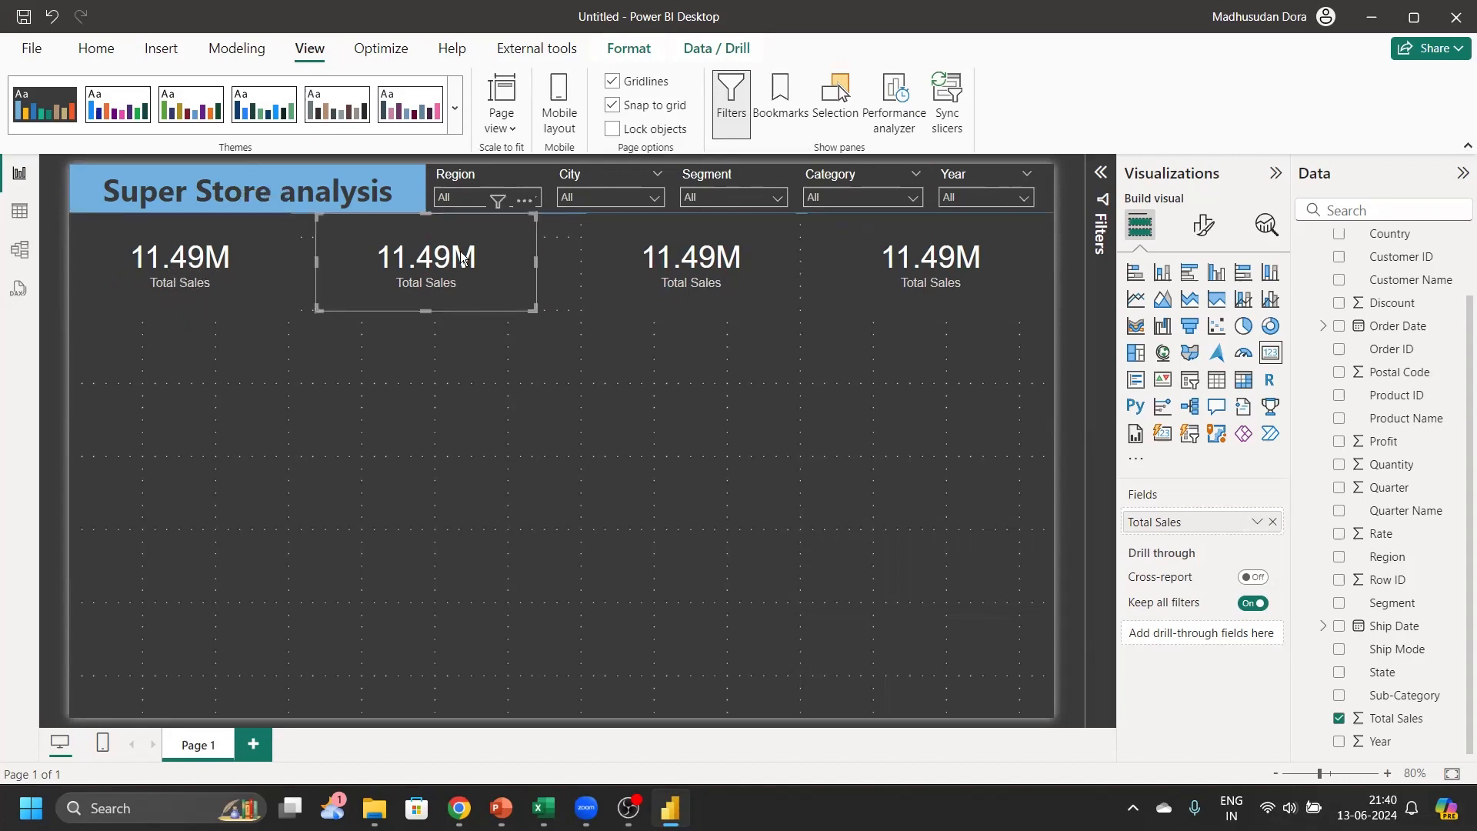
click(1339, 718)
scroll(1414, 662, up, 2)
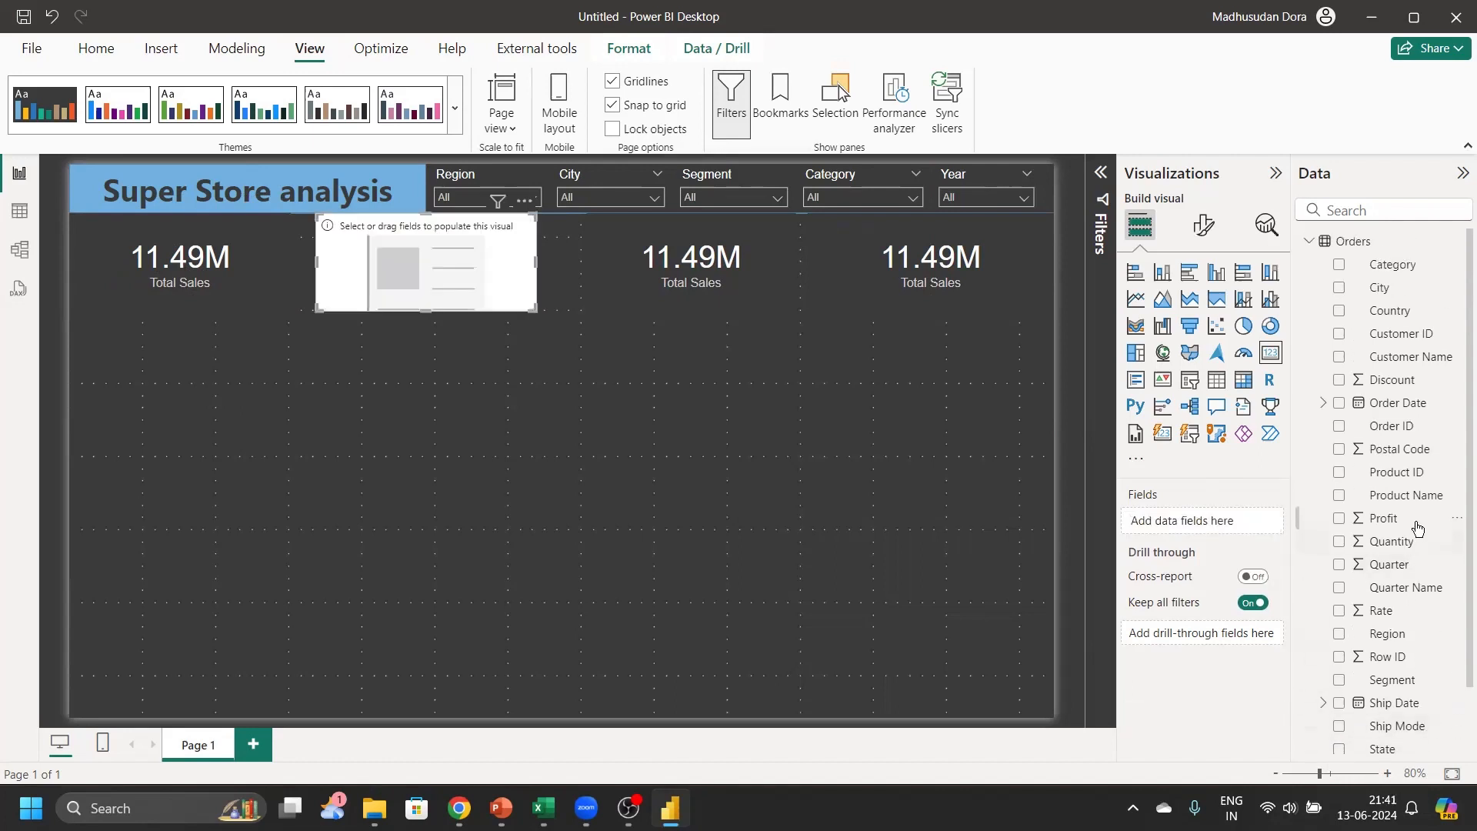
click(1339, 518)
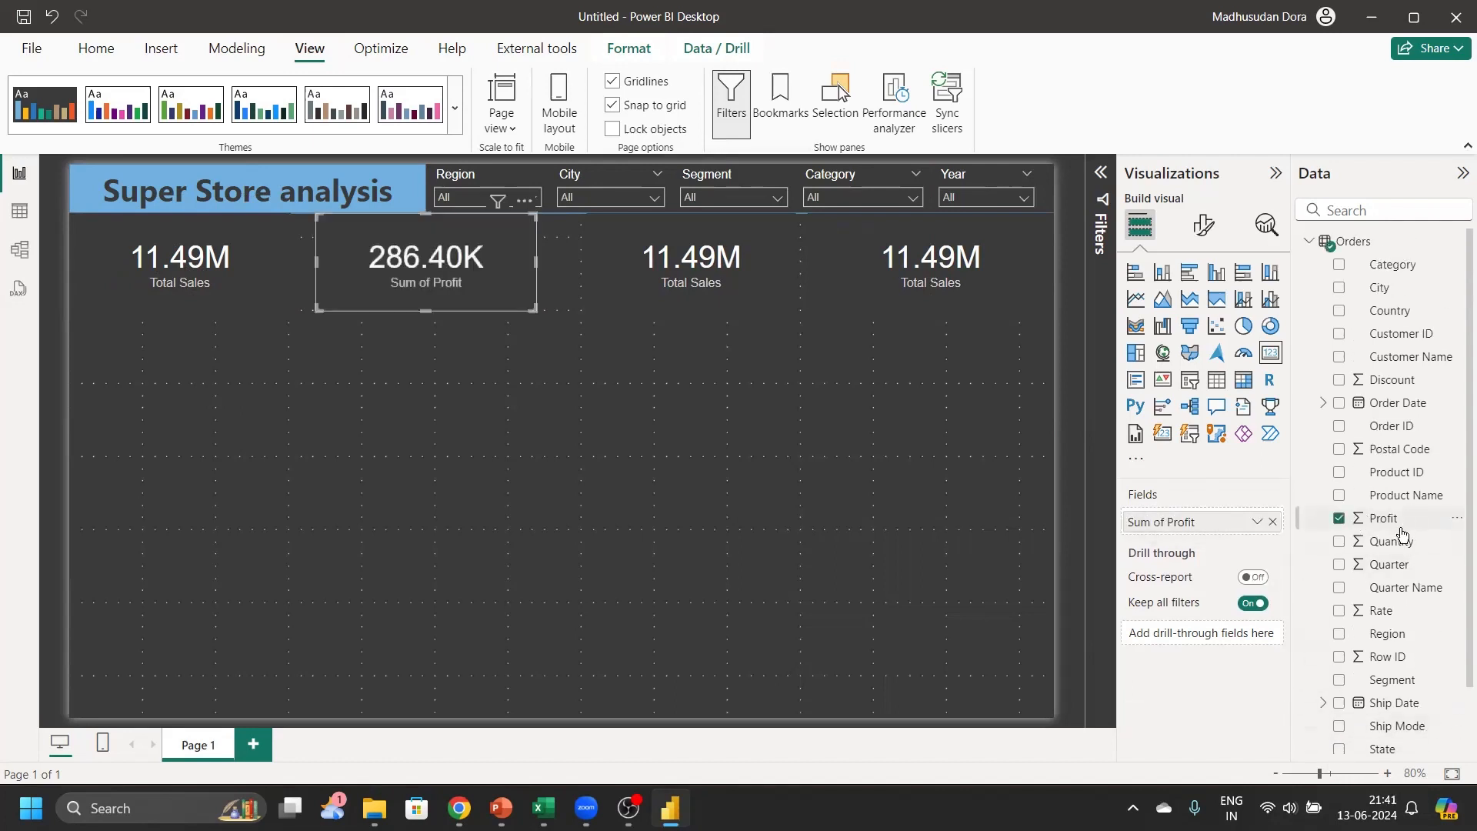
double_click(1165, 525)
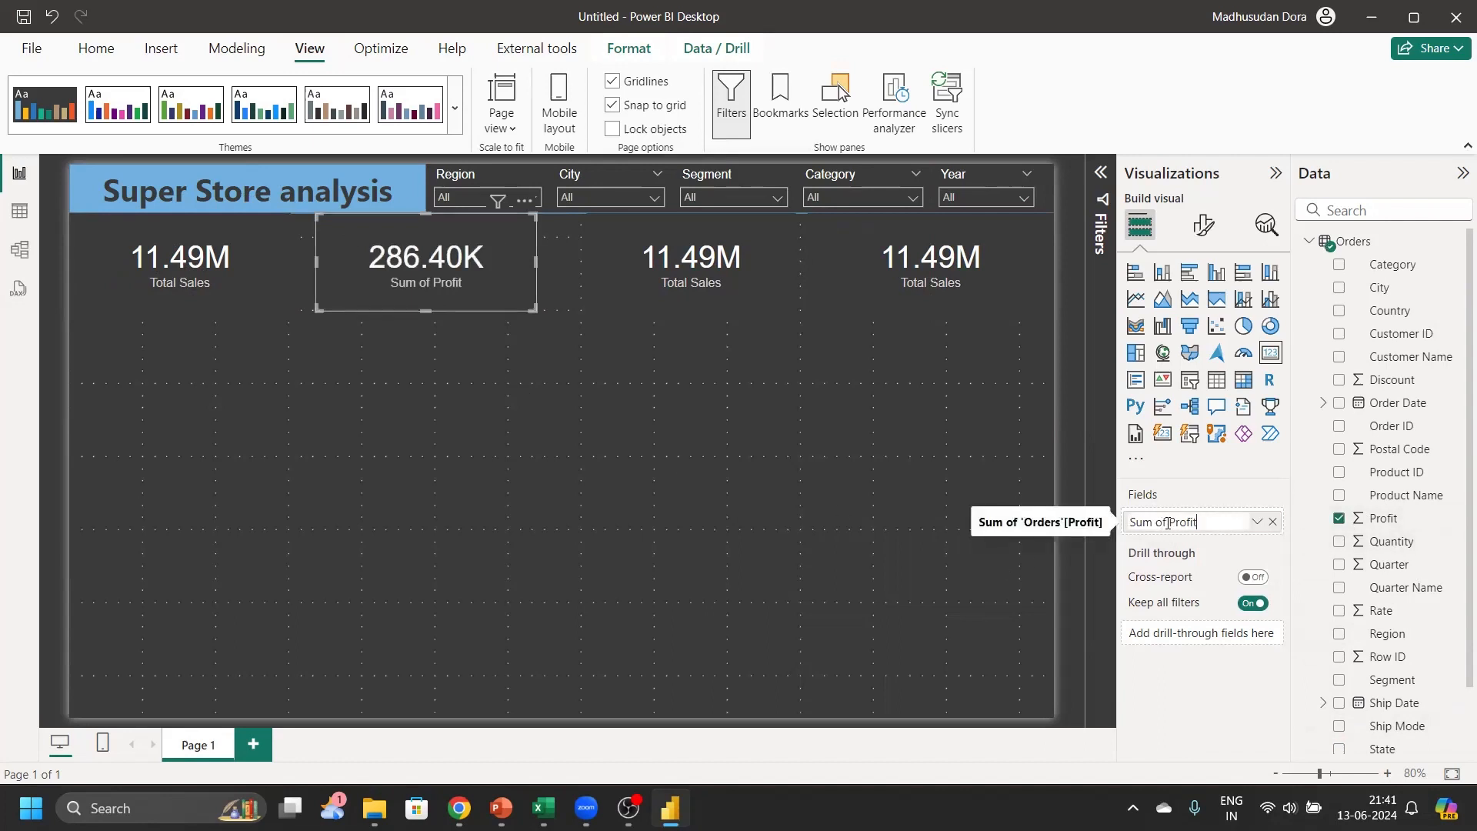
drag(1167, 523, 1086, 531)
text(Tp)
key(BackSpace)
text(otal)
click(723, 465)
Rename the second card's Sum of Profit field to Total Profit
click(439, 282)
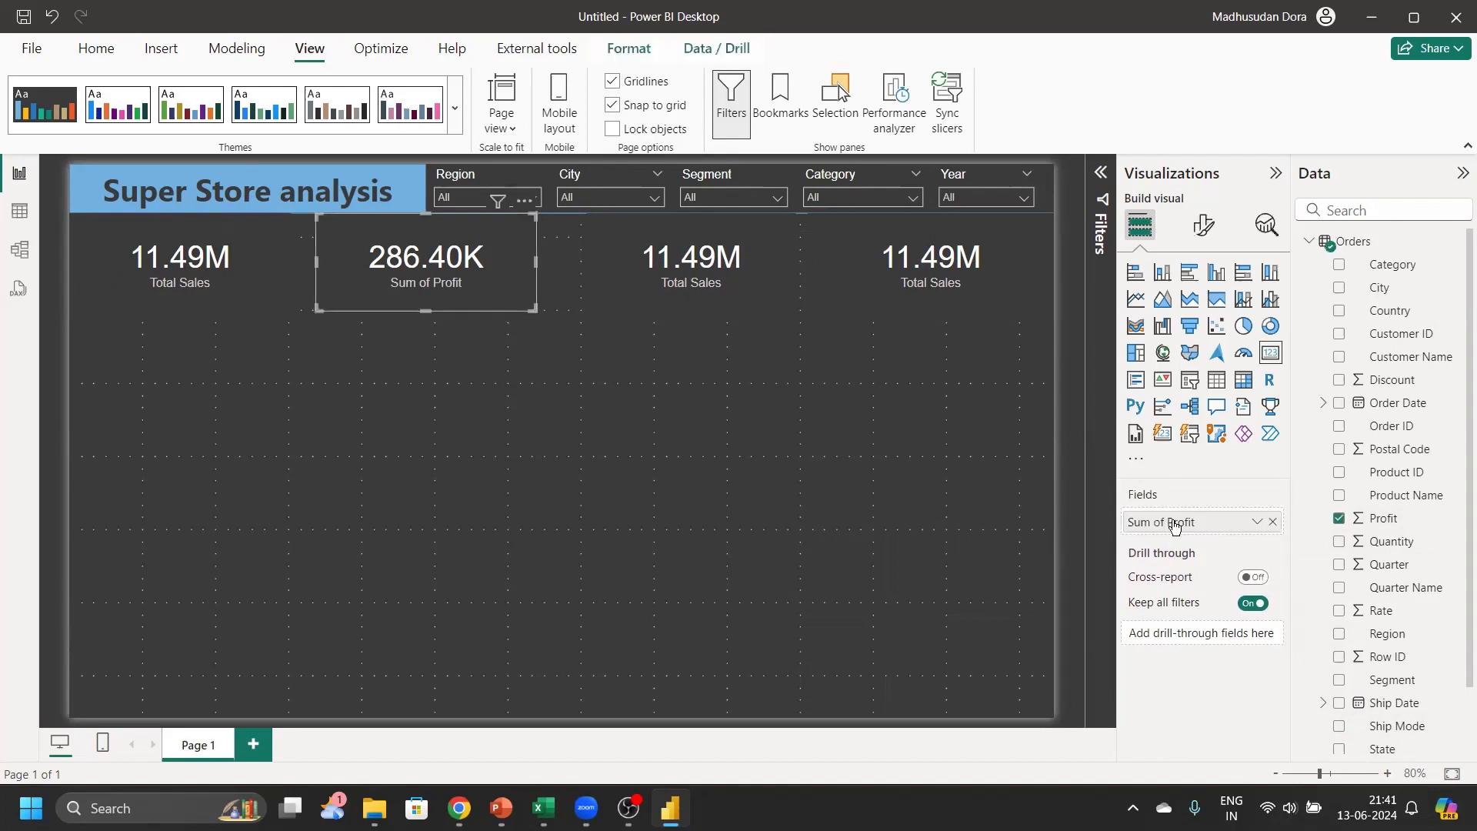
drag(1166, 522, 1074, 520)
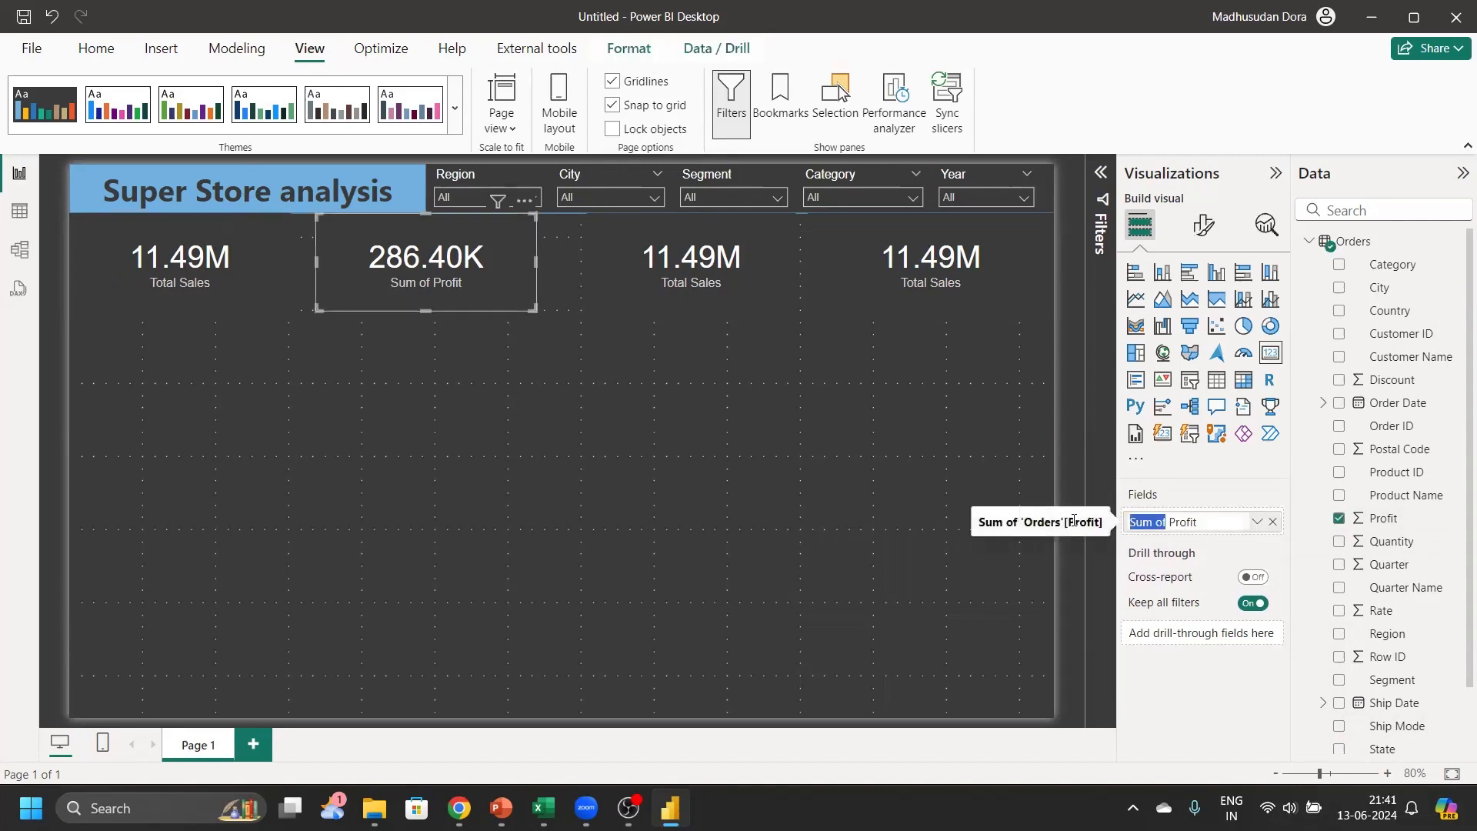
text(total)
key(BackSpace)
key(BackSpace)
key(BackSpace)
key(BackSpace)
key(BackSpace)
text(Total)
key(Return)
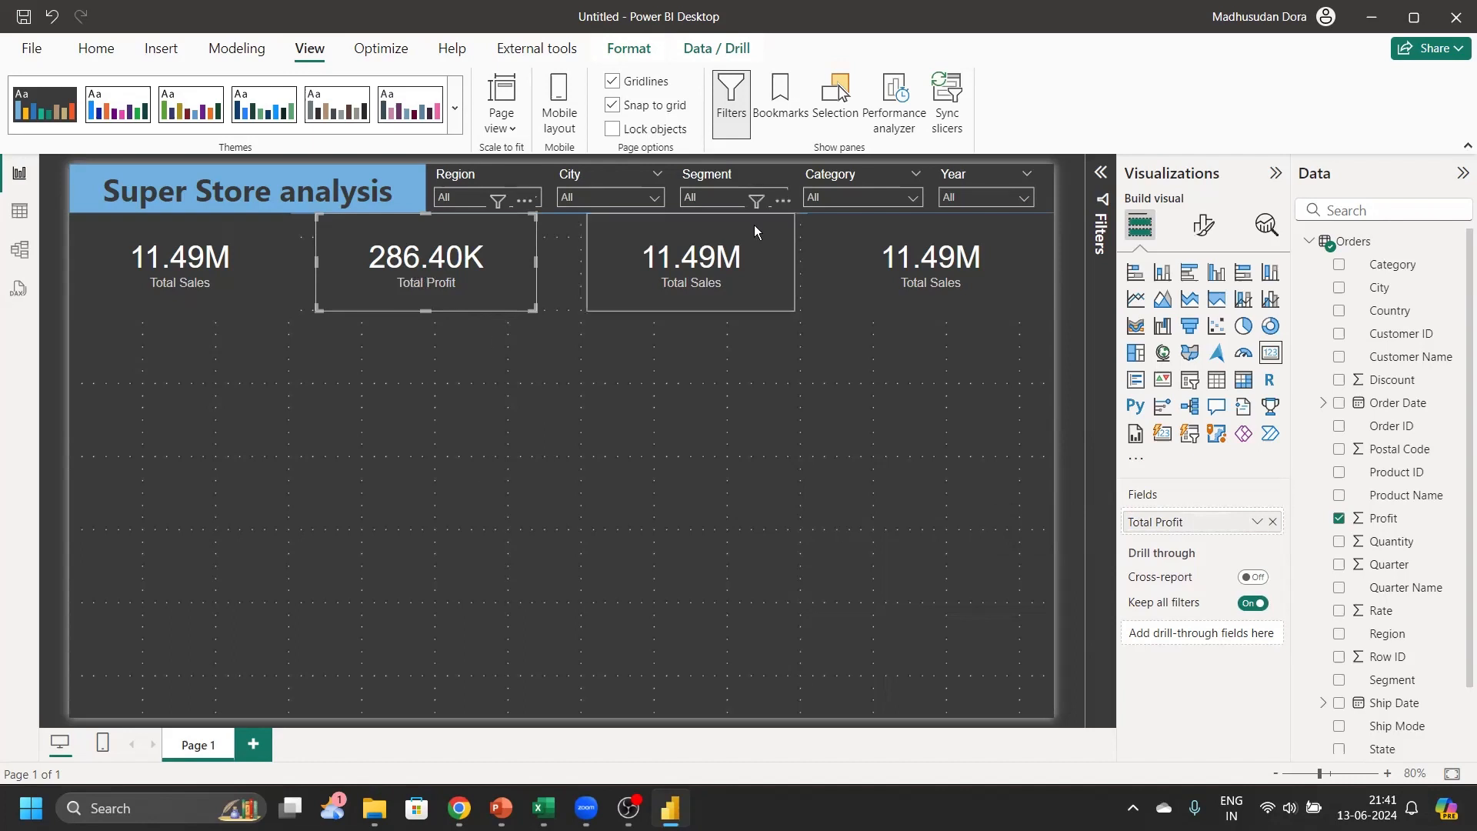
Replace the third card's Total Sales field with Discount and rename it to Total Discount
click(686, 284)
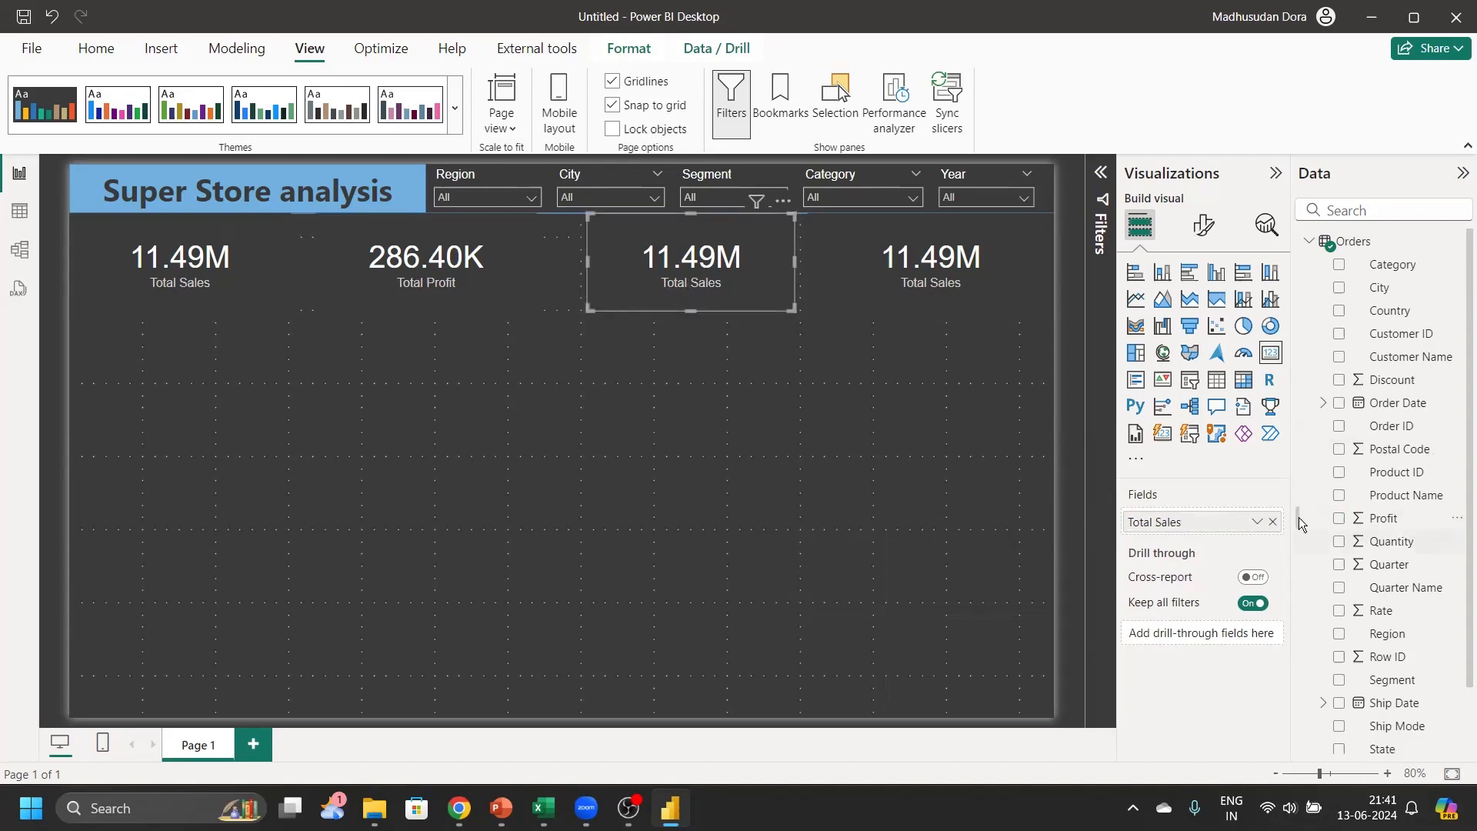
click(1272, 523)
scroll(1391, 515, down, 1)
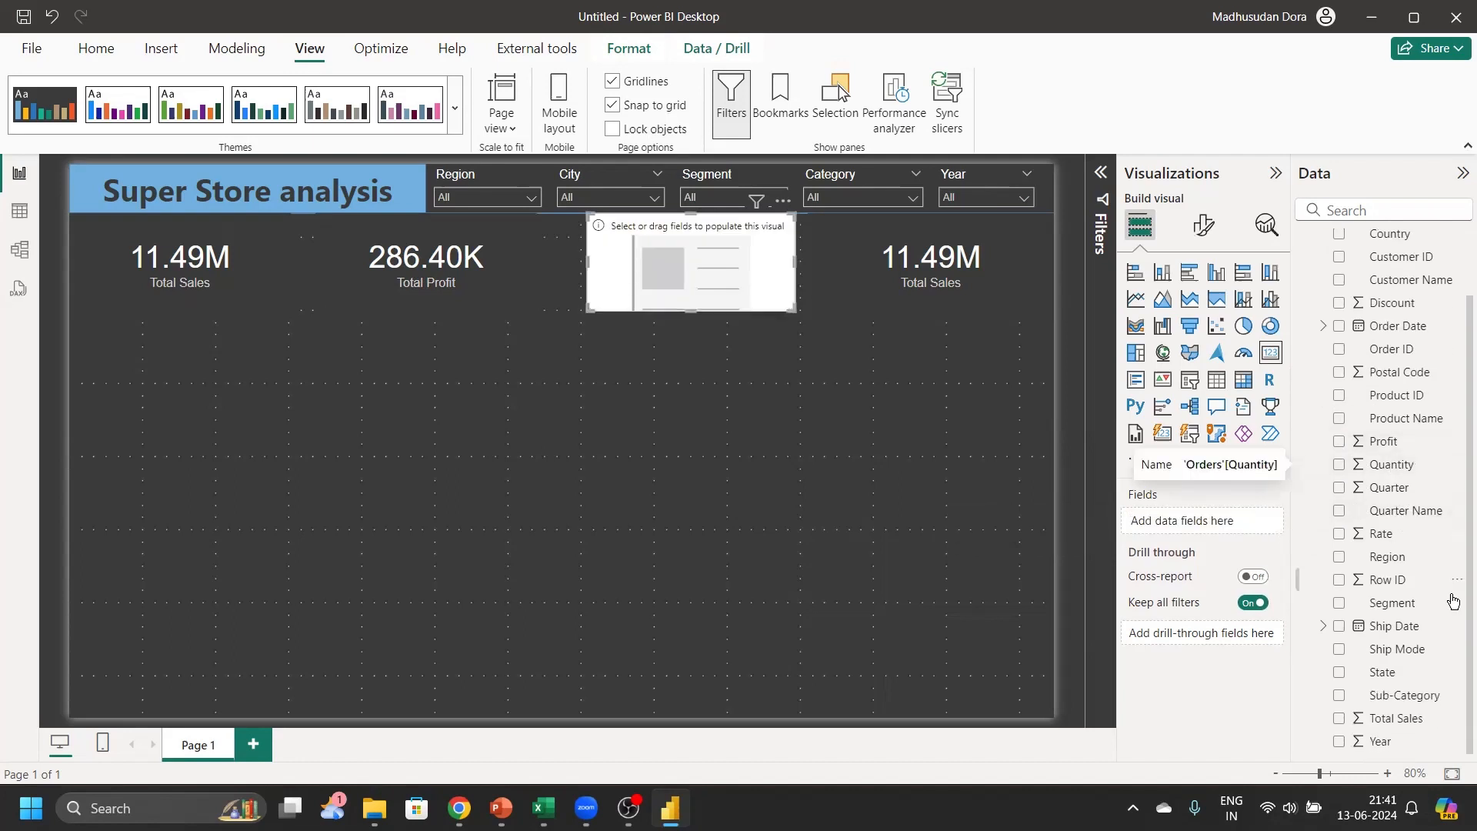
scroll(1392, 400, up, 1)
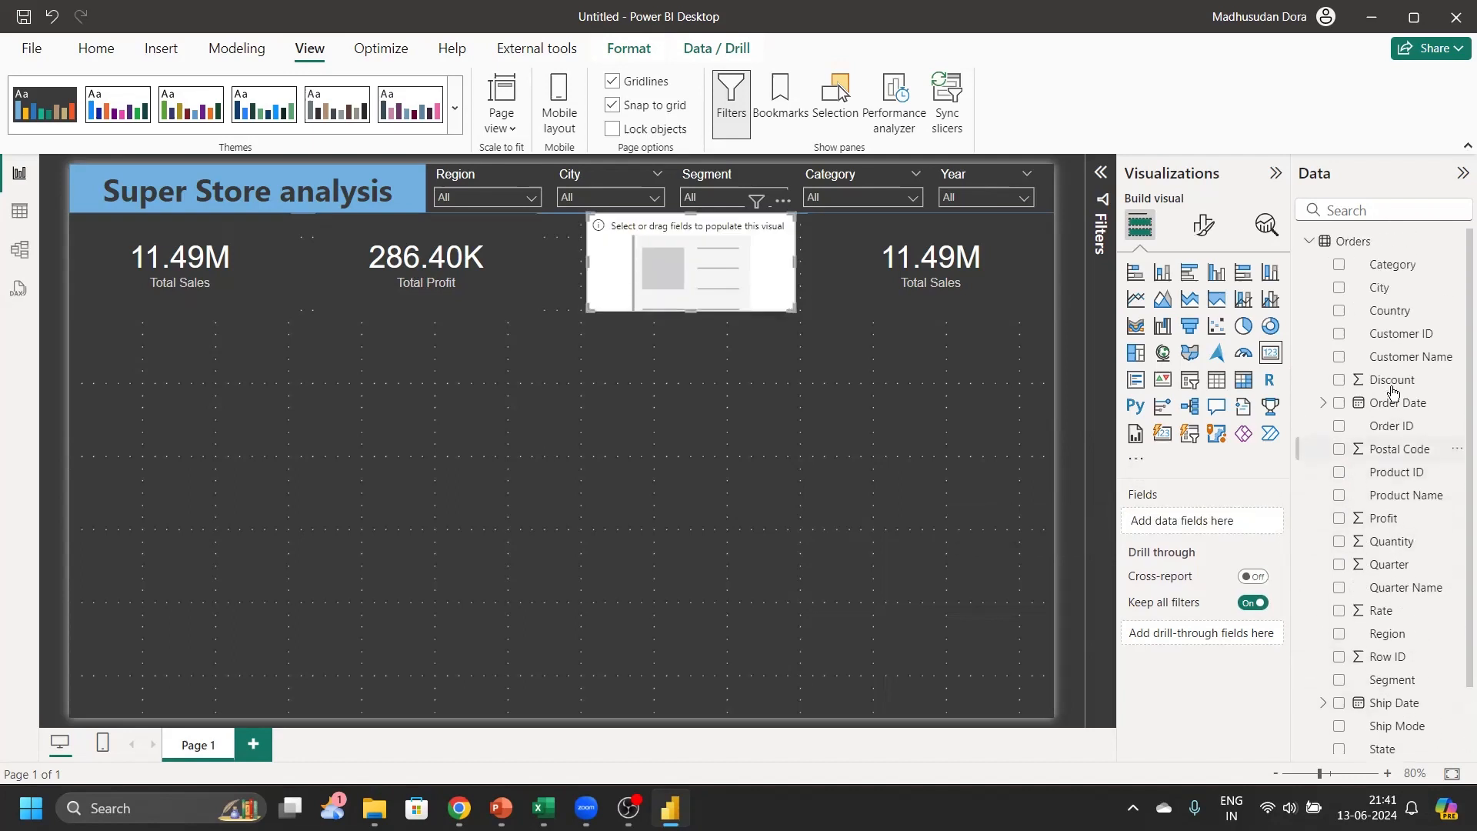
drag(1386, 385, 1039, 516)
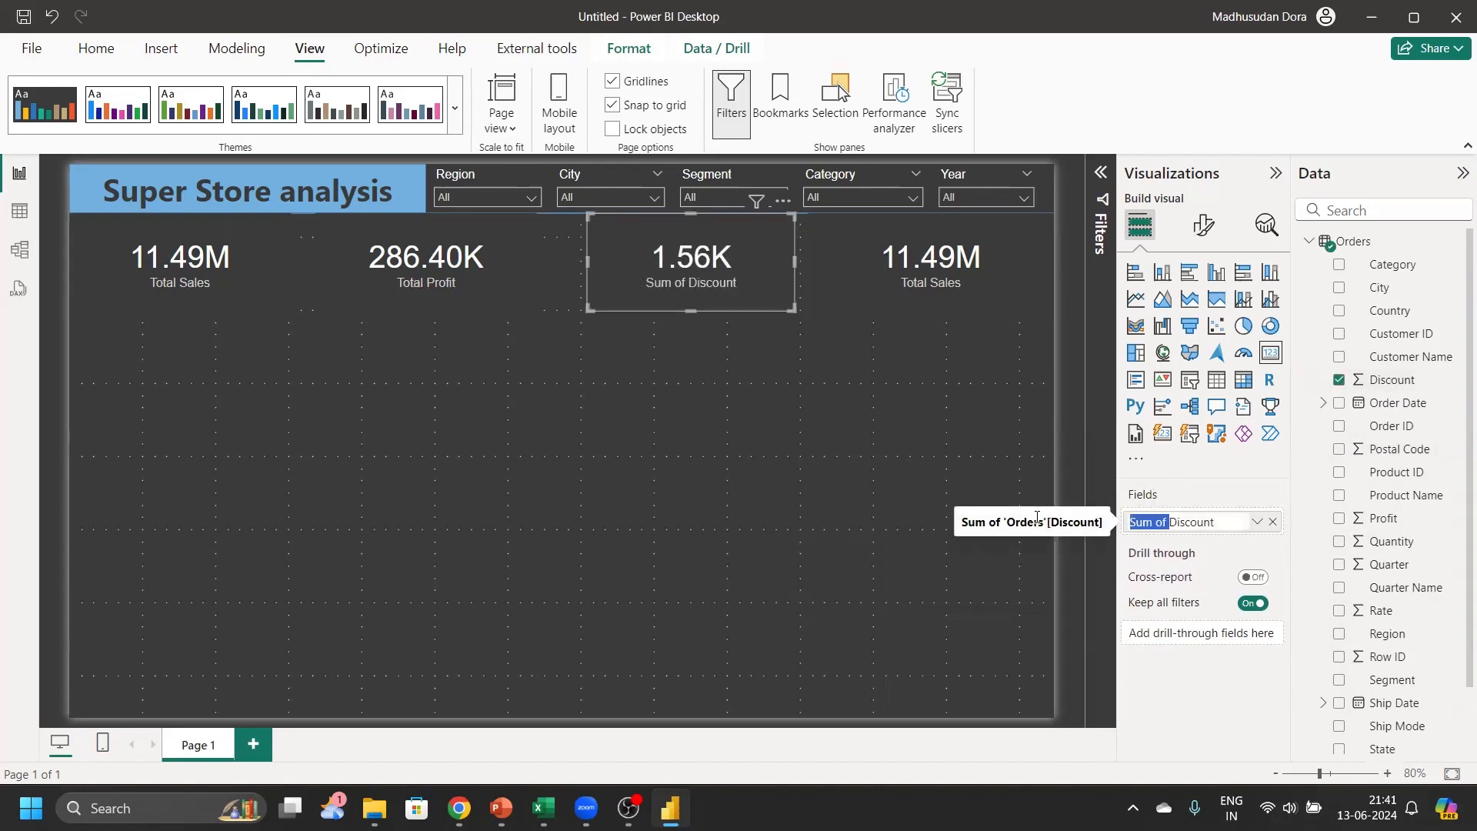
text(Total)
key(Return)
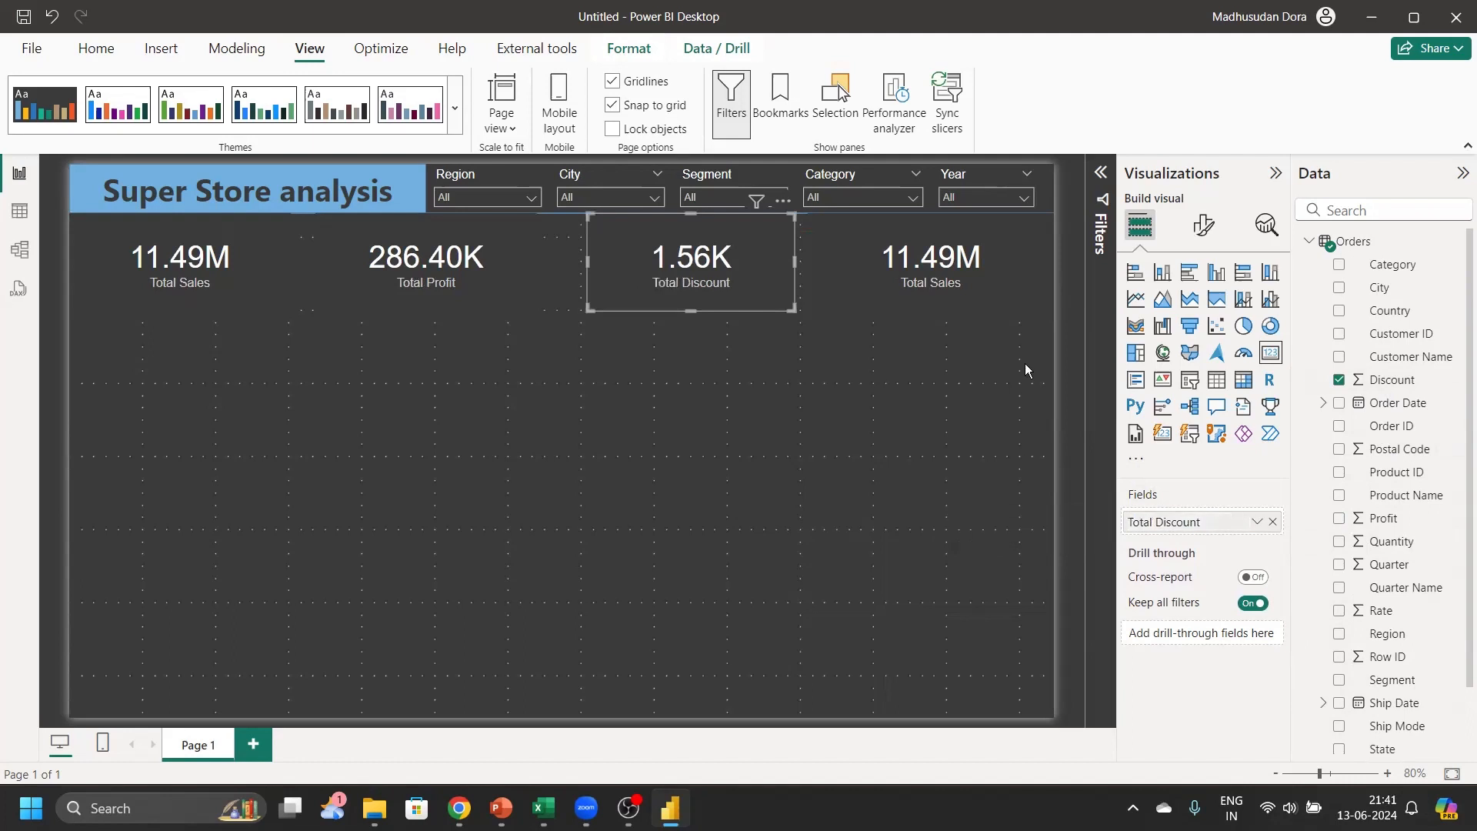
Replace the fourth card's Total Sales field with City, summarized as Count (Distinct)
click(935, 263)
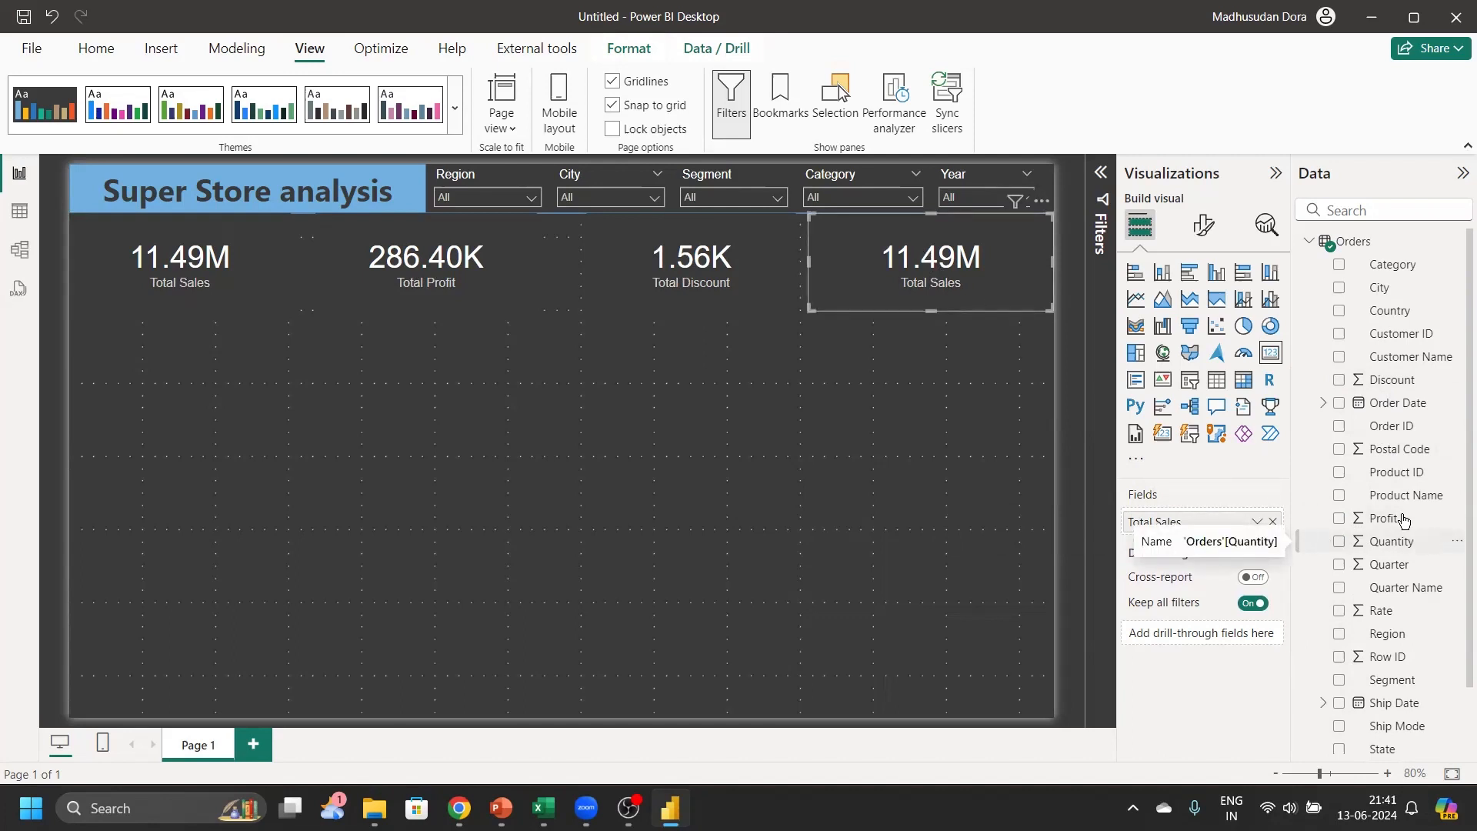
scroll(1403, 397, down, 1)
scroll(1404, 398, down, 3)
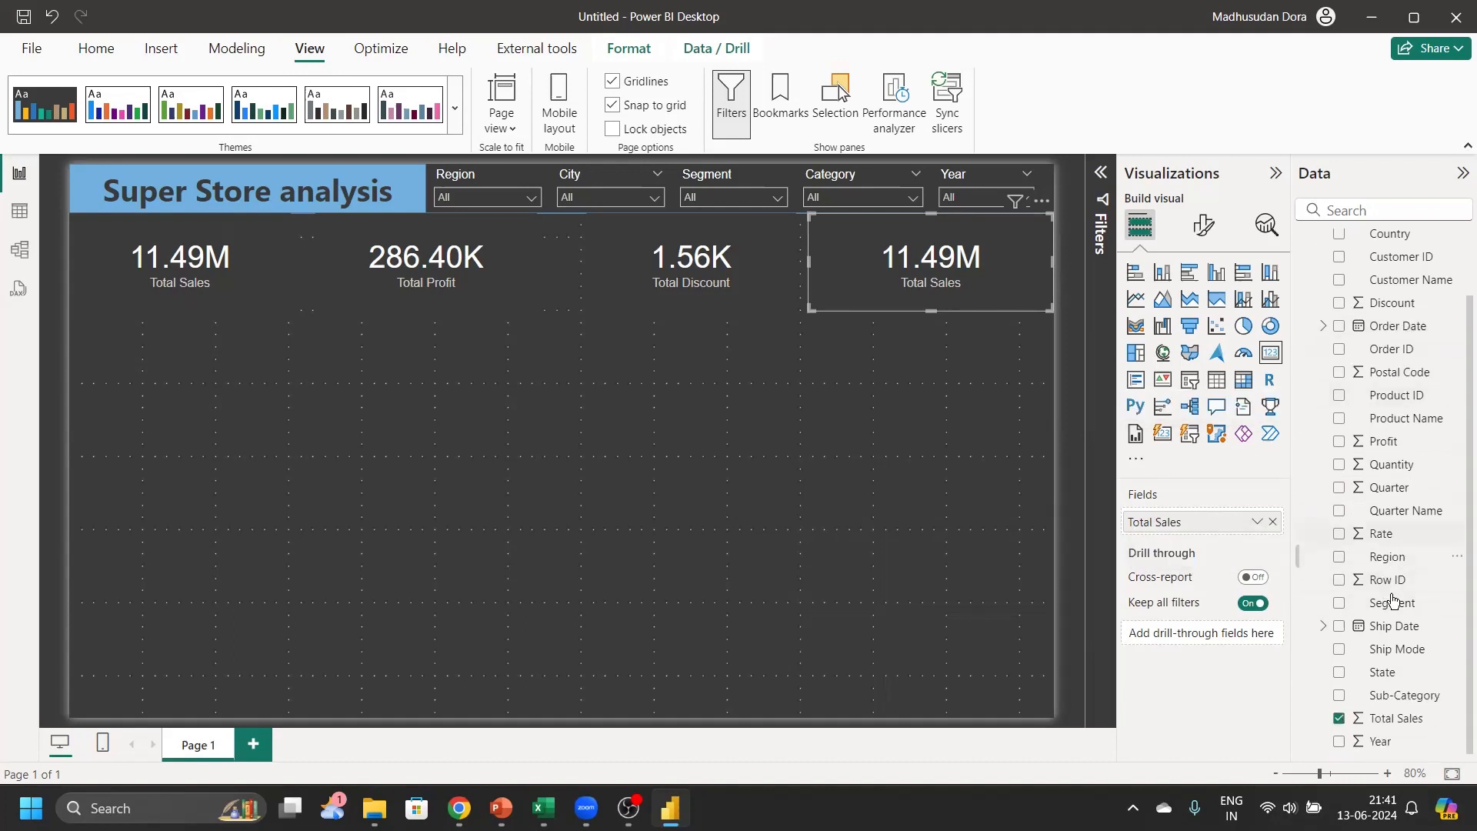
click(1339, 717)
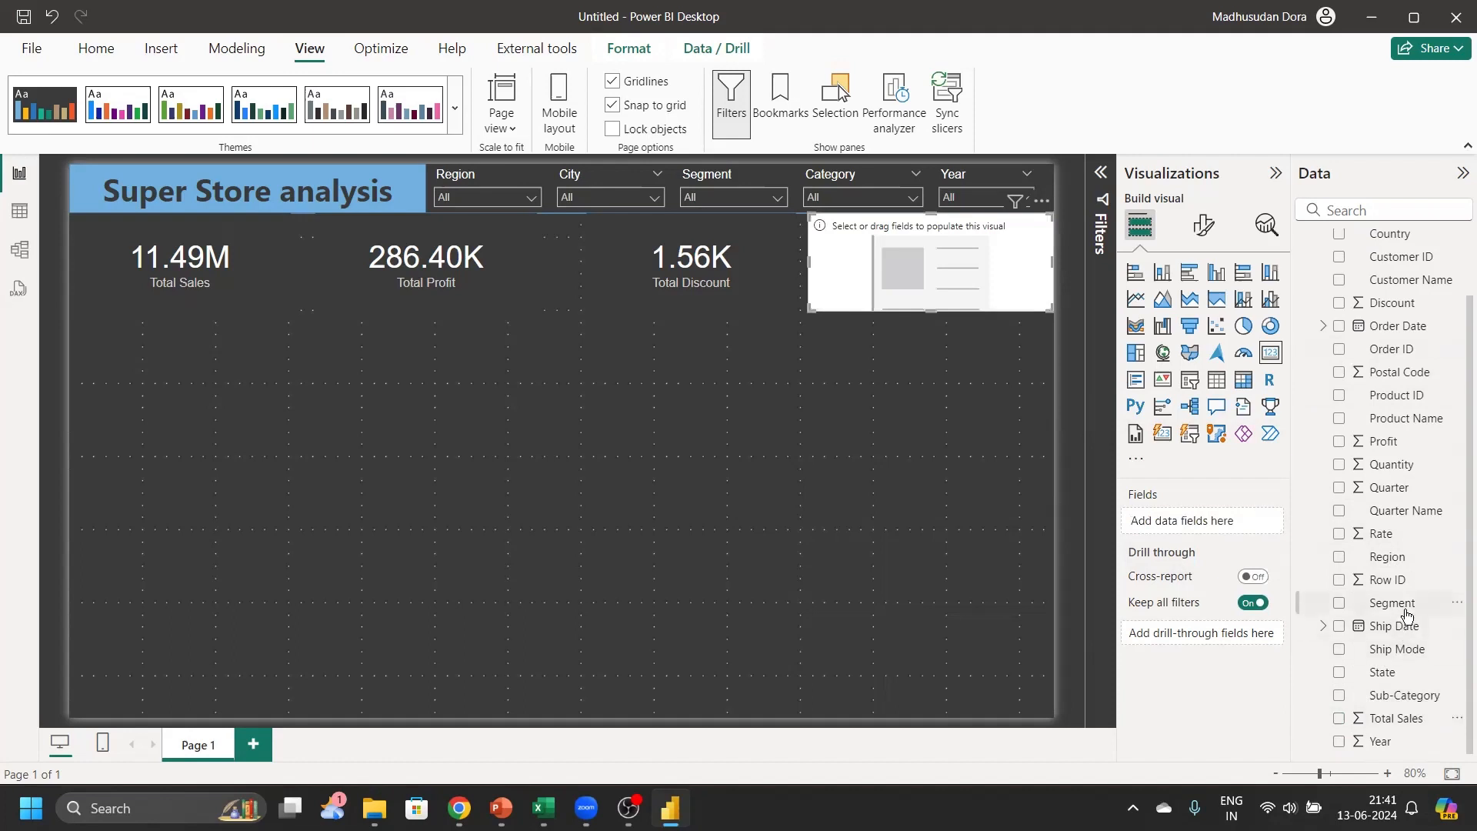
scroll(1398, 604, up, 3)
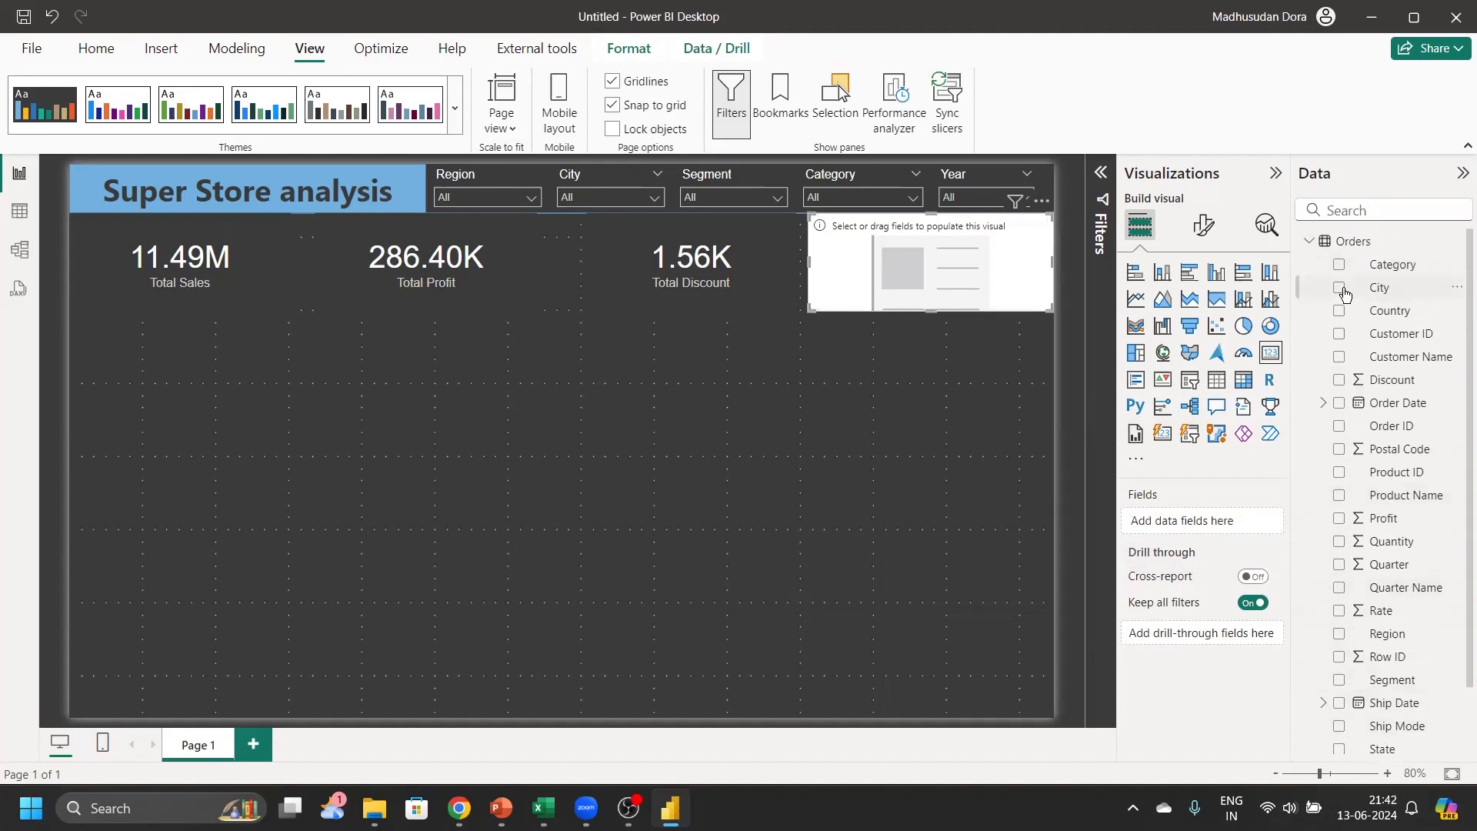
click(1339, 289)
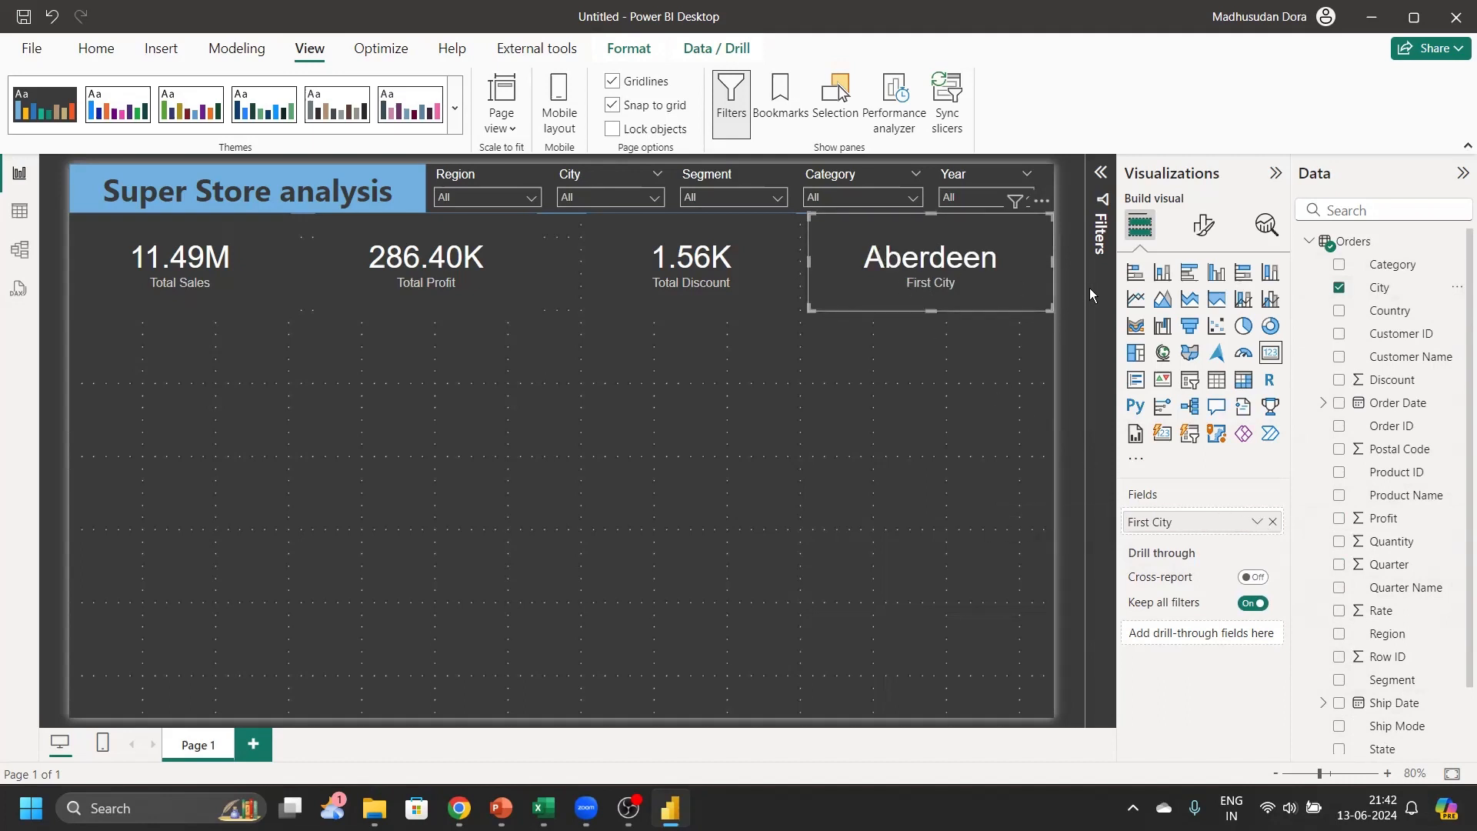
click(1256, 523)
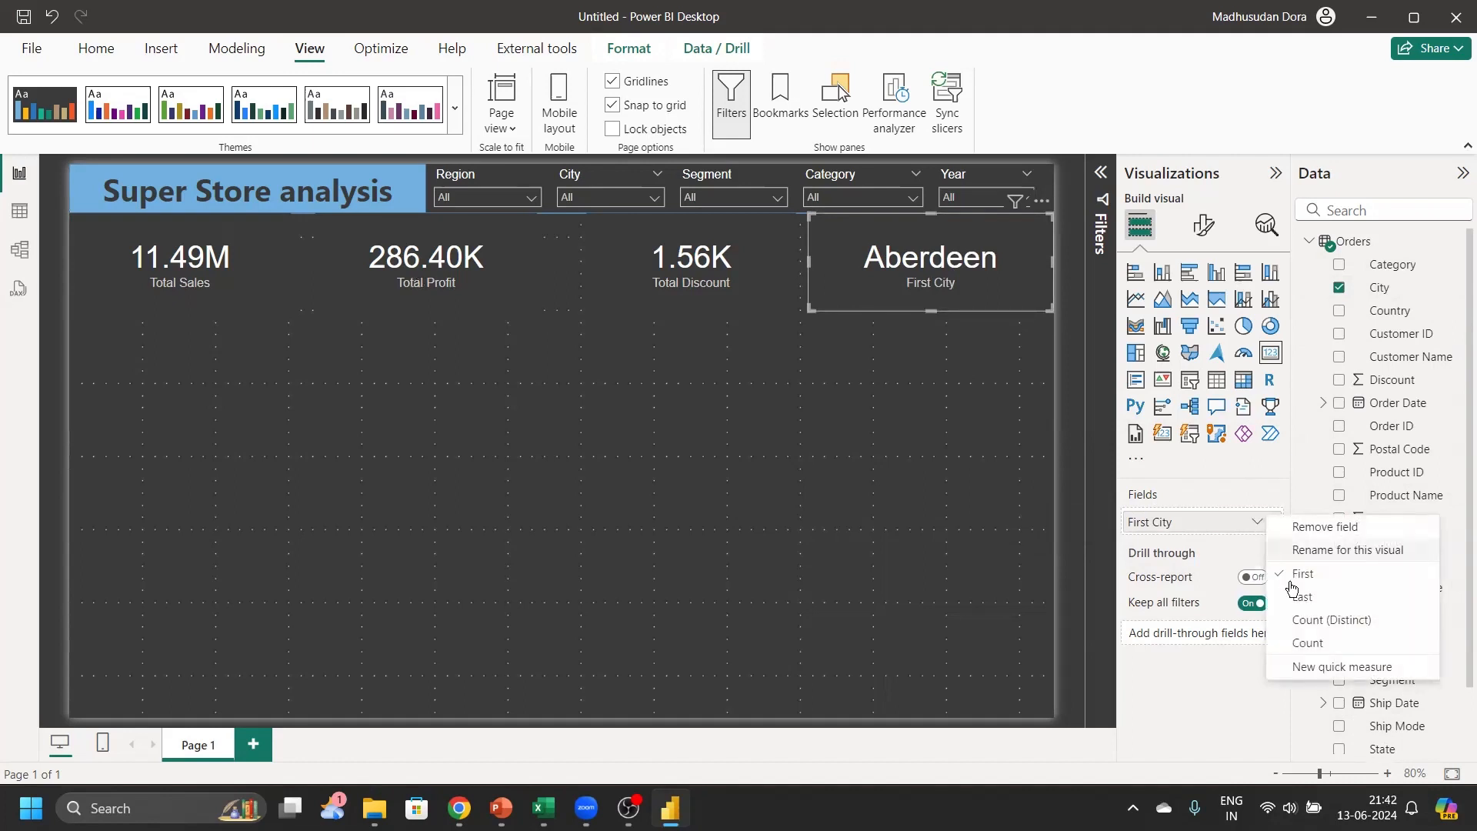
click(1333, 620)
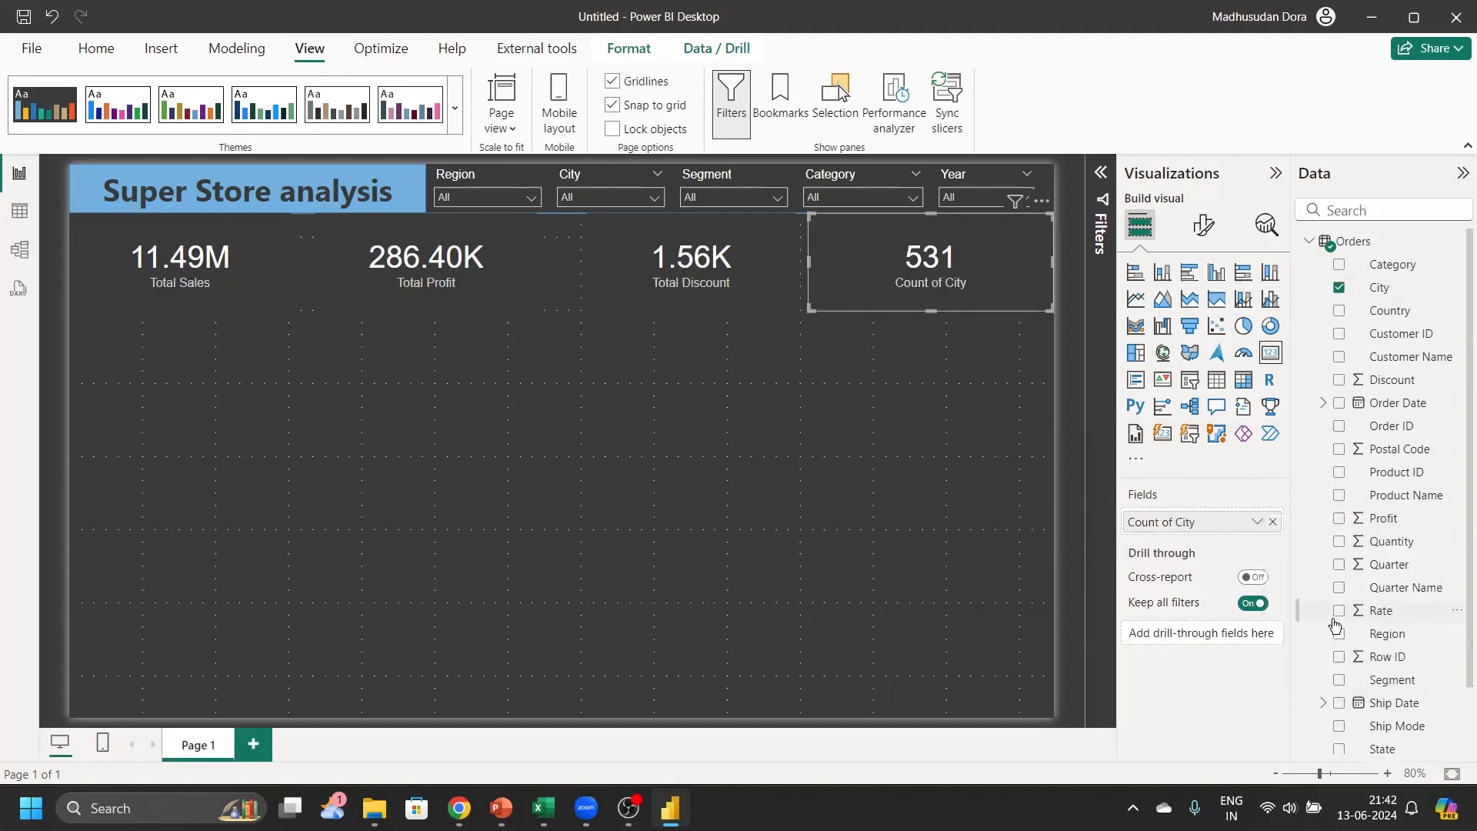
Rename the fourth card's Count of City field to Number of City
double_click(1169, 522)
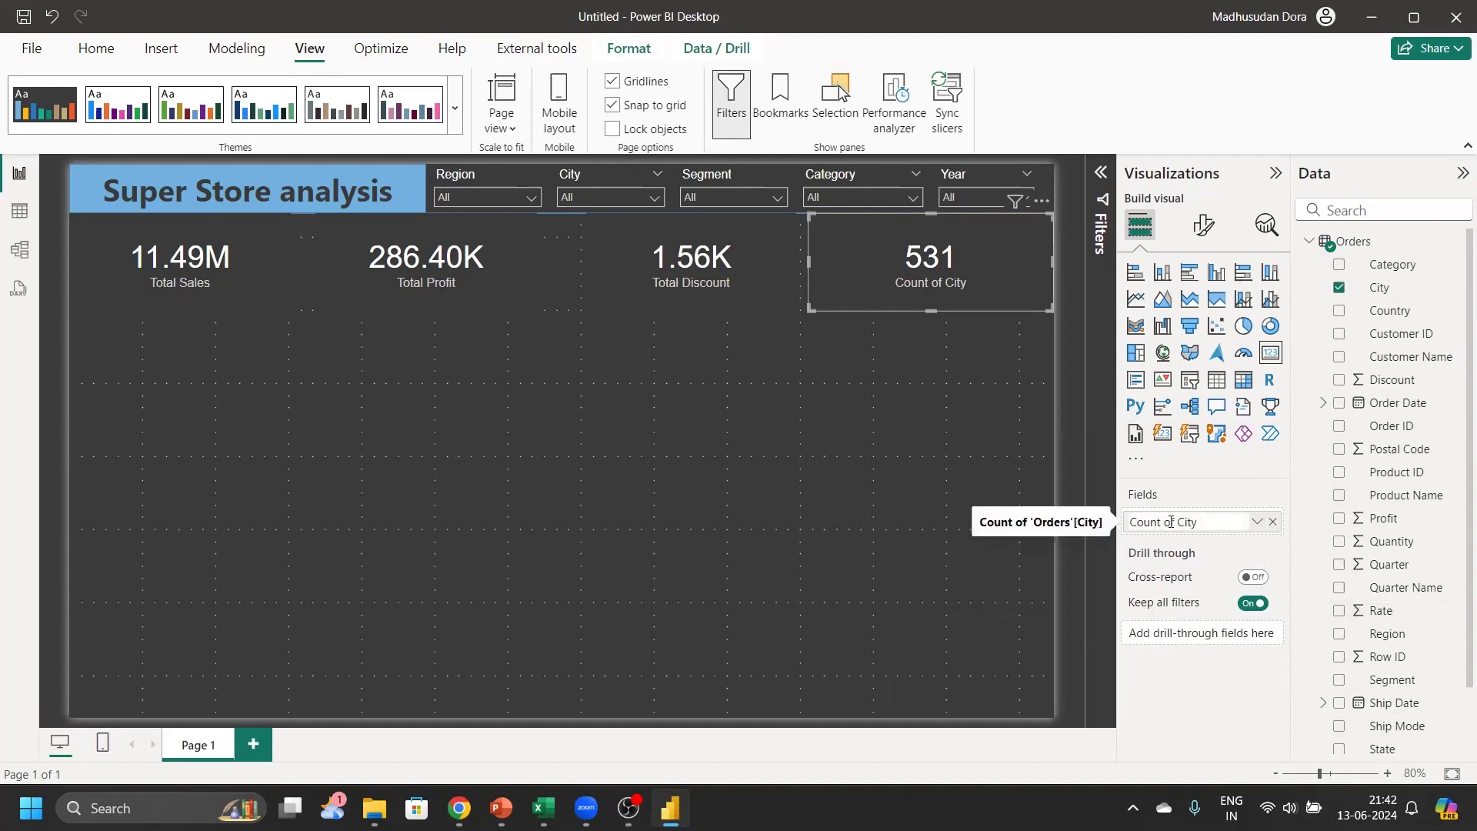
drag(1174, 522, 1057, 519)
text(Number of)
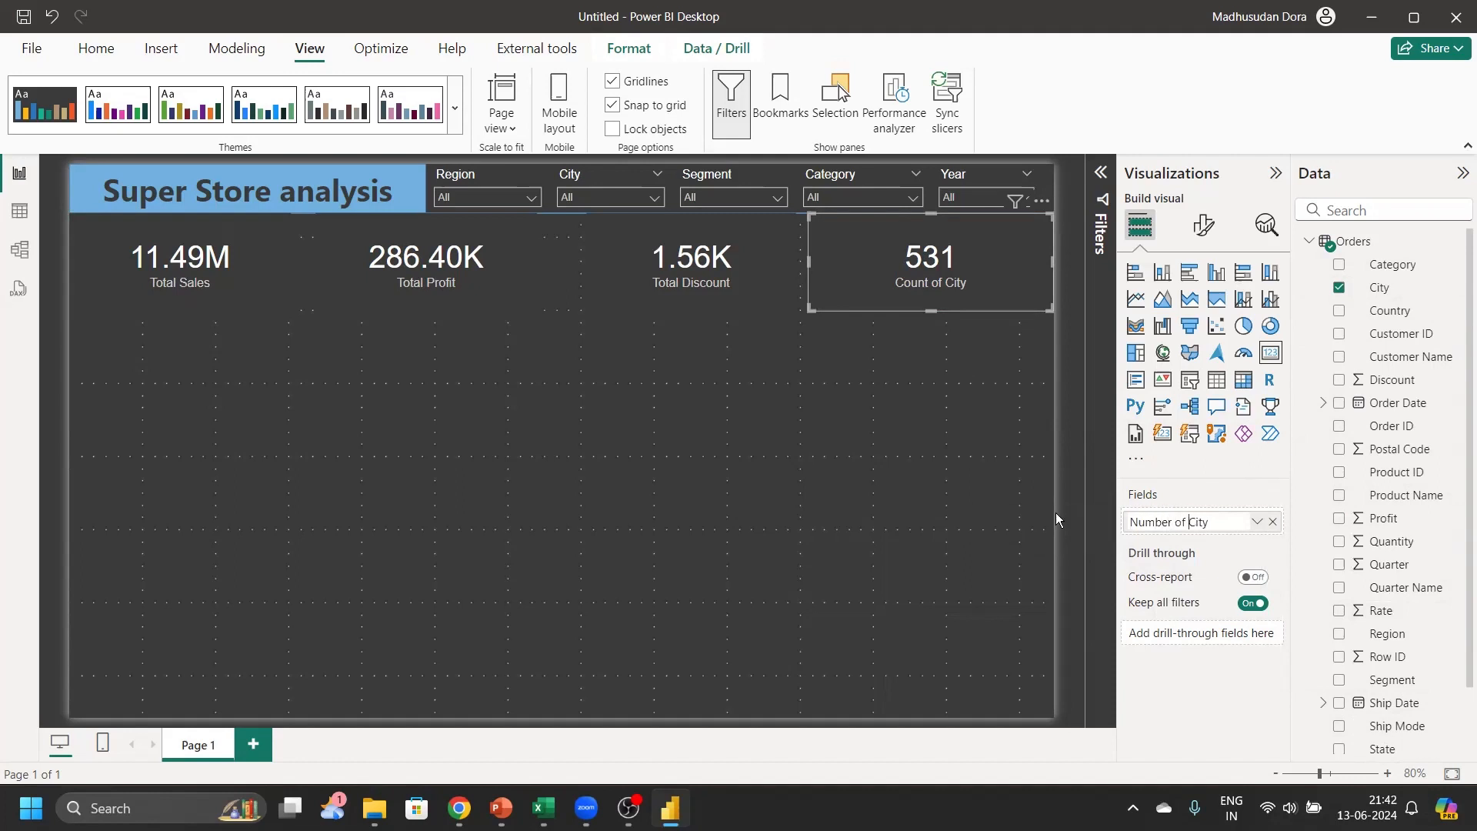
key(Return)
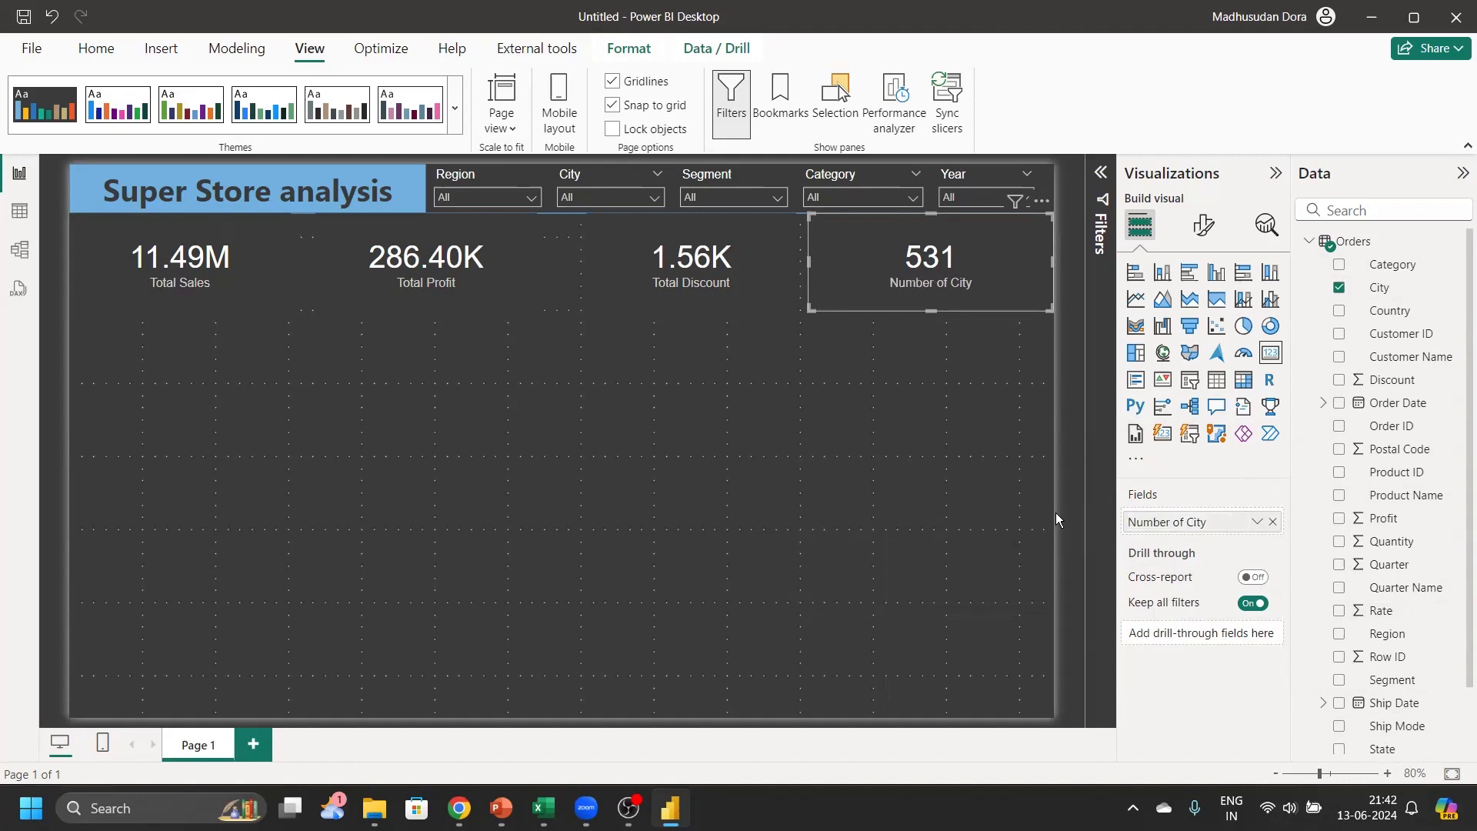
click(687, 581)
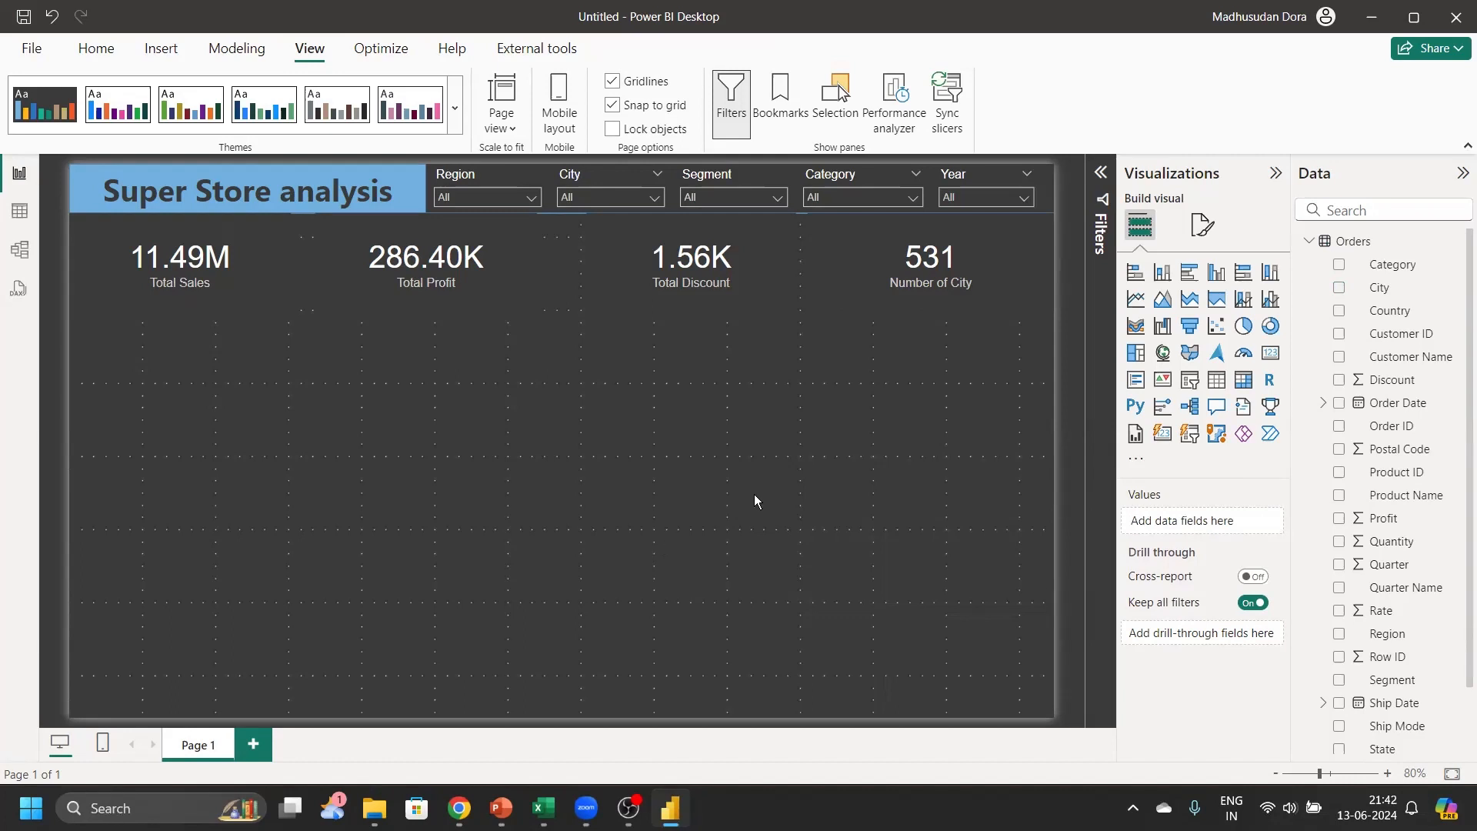
Add a clustered column chart beneath the Total Sales card and enlarge it to over a third of the page width
click(1213, 271)
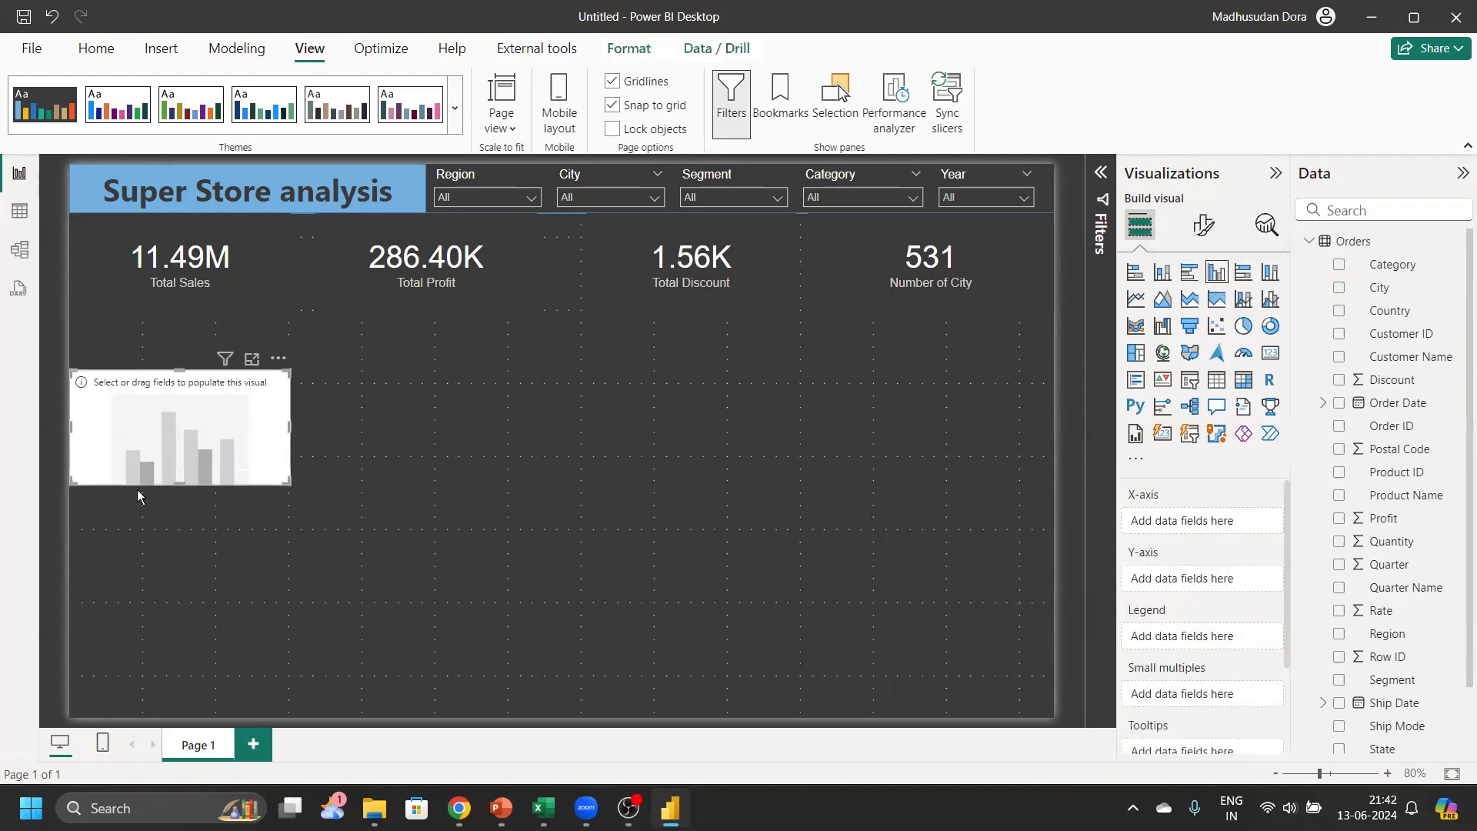
drag(285, 485, 279, 423)
drag(351, 506, 441, 528)
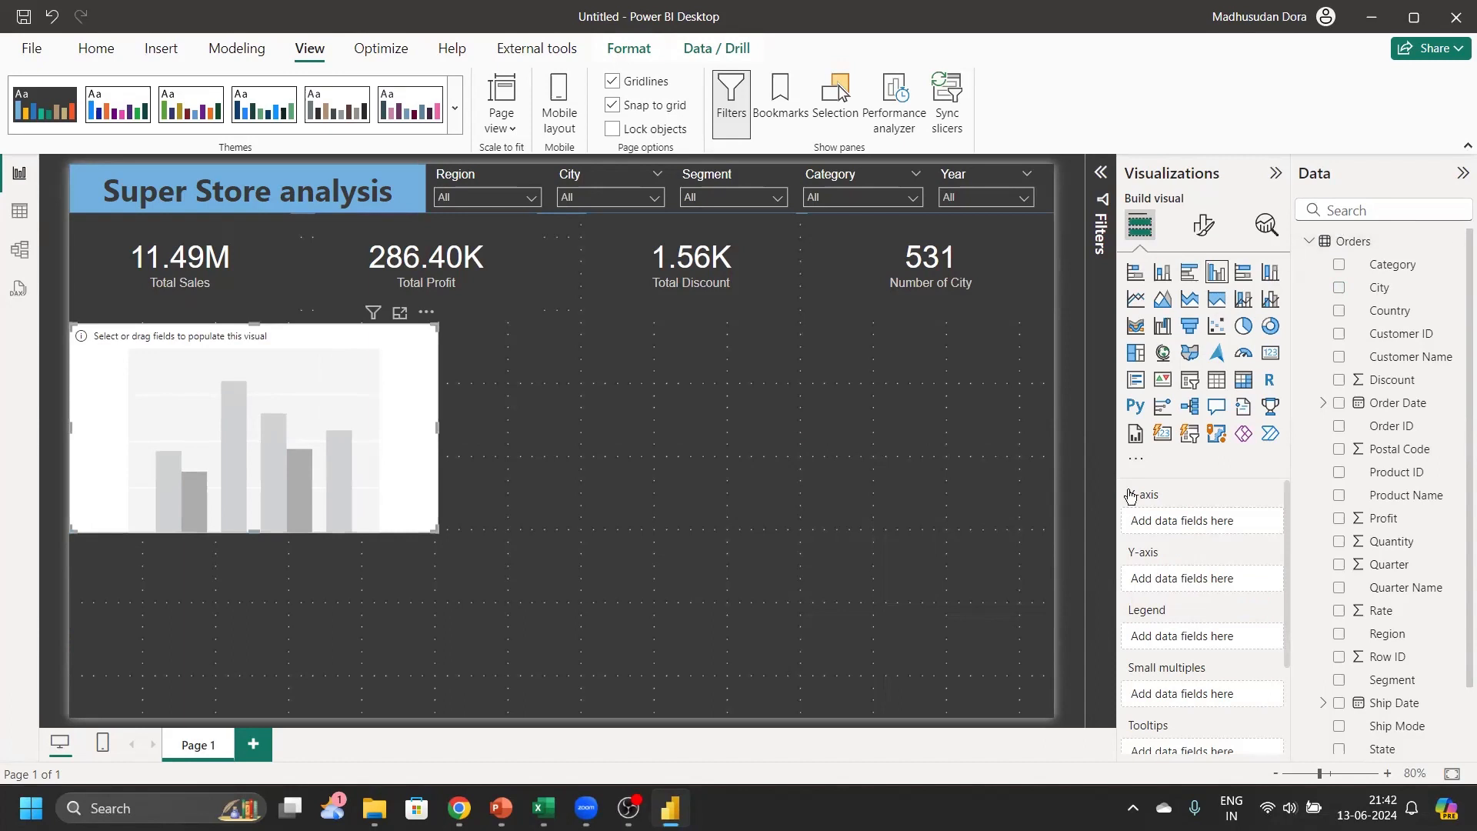
scroll(1204, 537, down, 2)
scroll(1203, 509, up, 2)
click(658, 413)
click(178, 426)
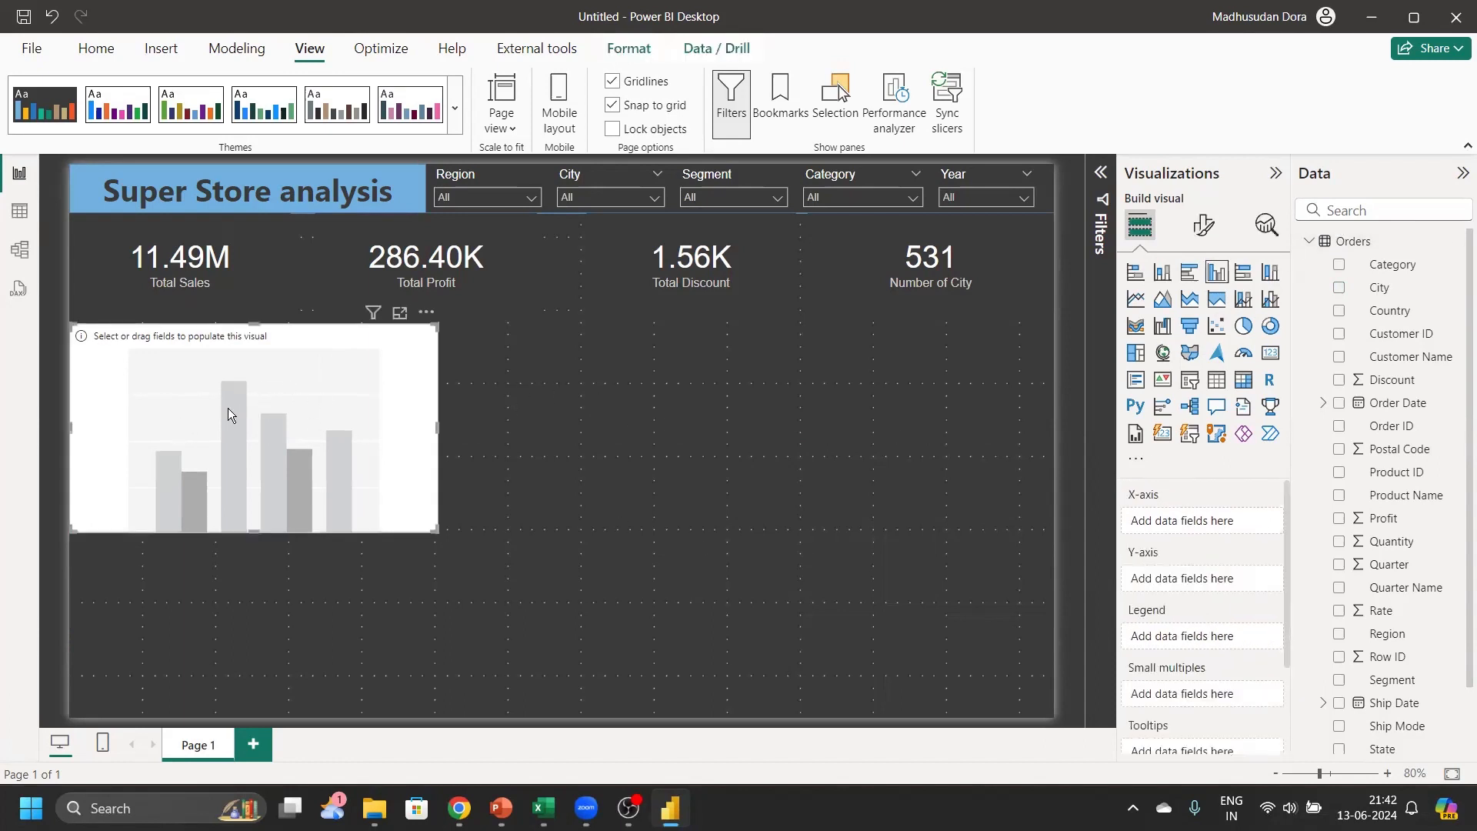
Put Category on the column chart's X-axis and Total Sales on its Y-axis
scroll(1194, 493, down, 2)
scroll(1196, 538, up, 2)
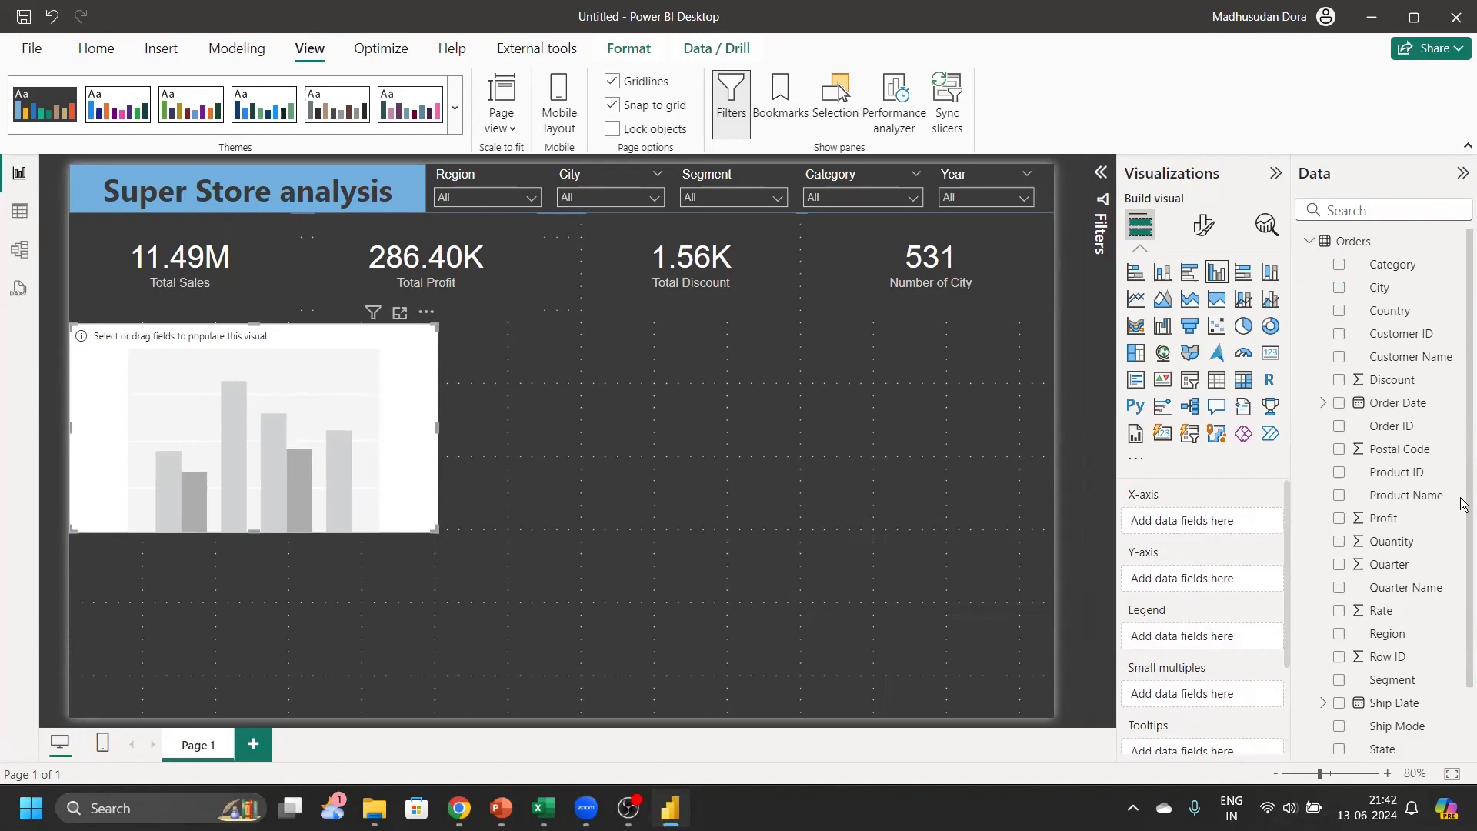
scroll(1432, 496, down, 2)
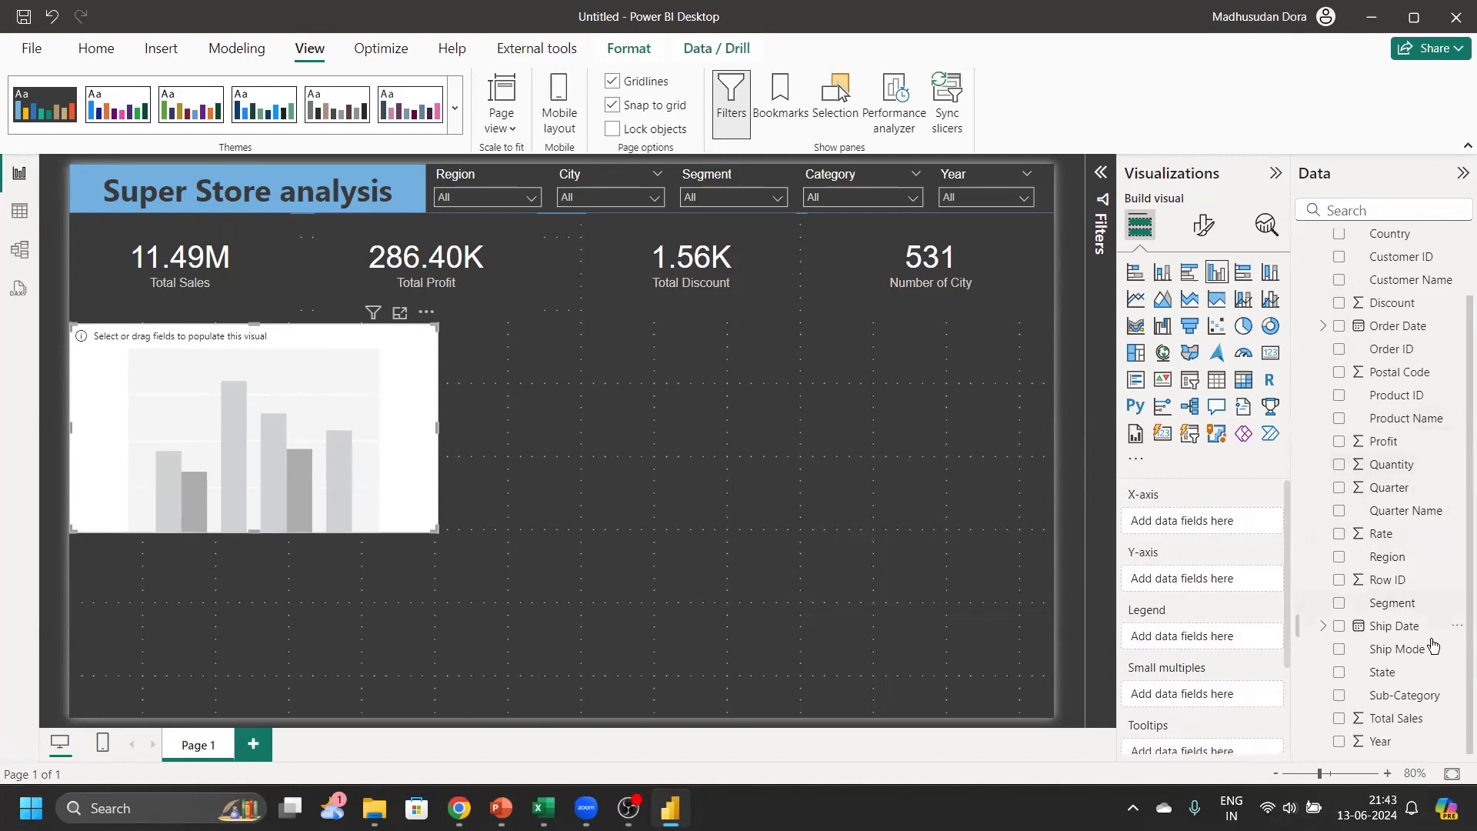
scroll(1396, 340, up, 2)
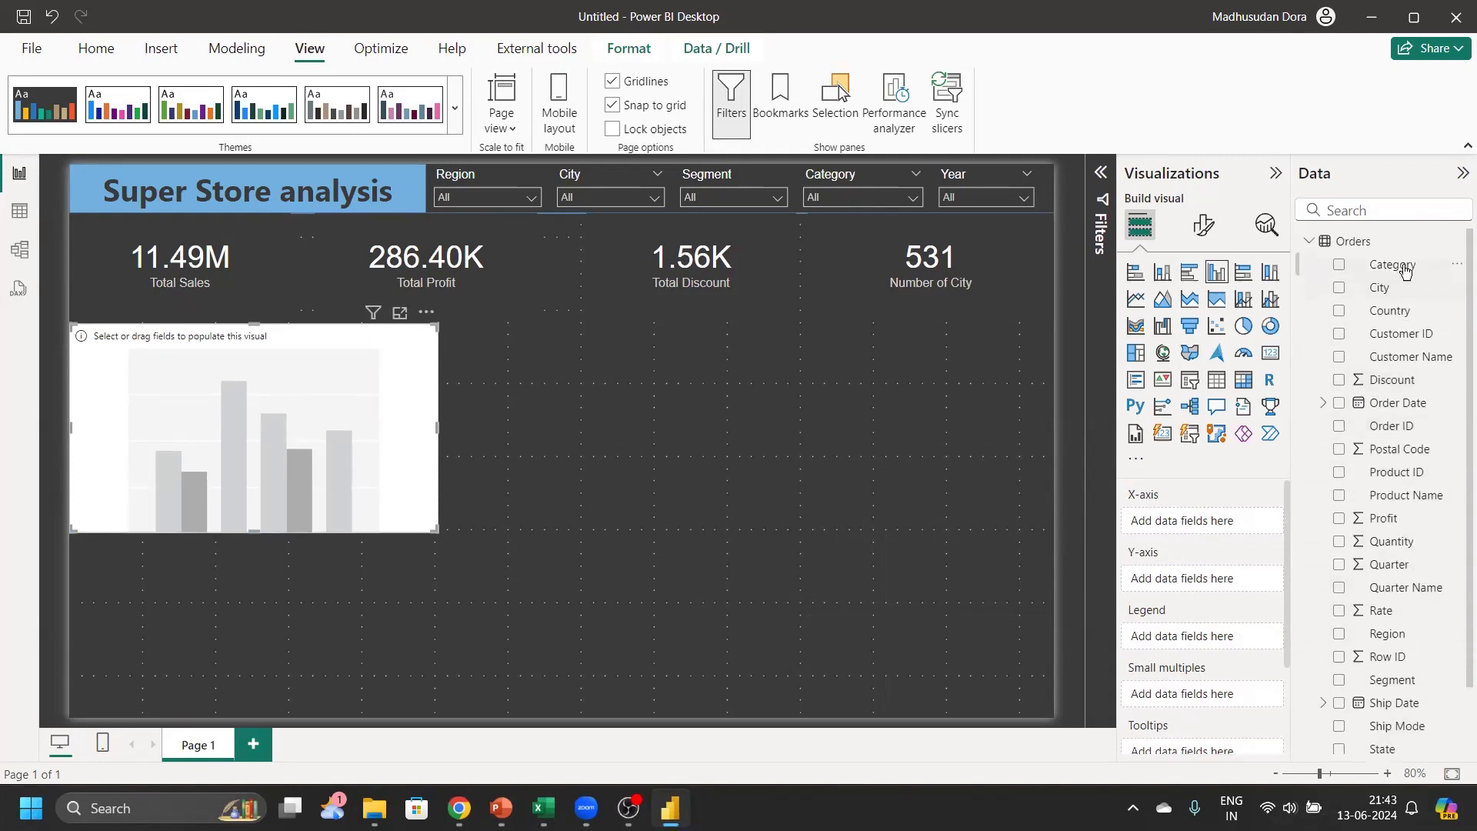
drag(1400, 266, 1209, 523)
scroll(1397, 367, down, 2)
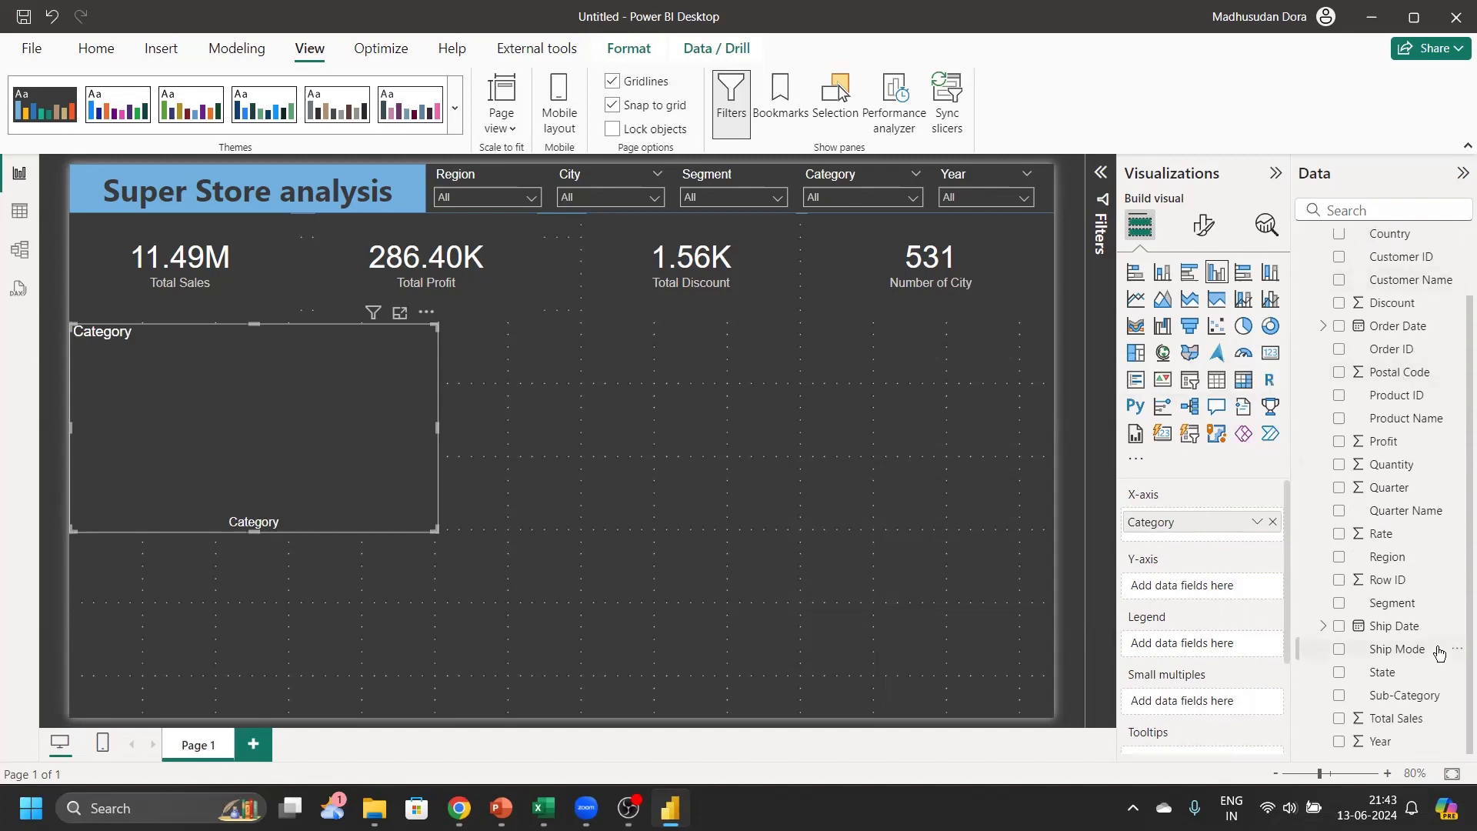
drag(1415, 719, 1254, 590)
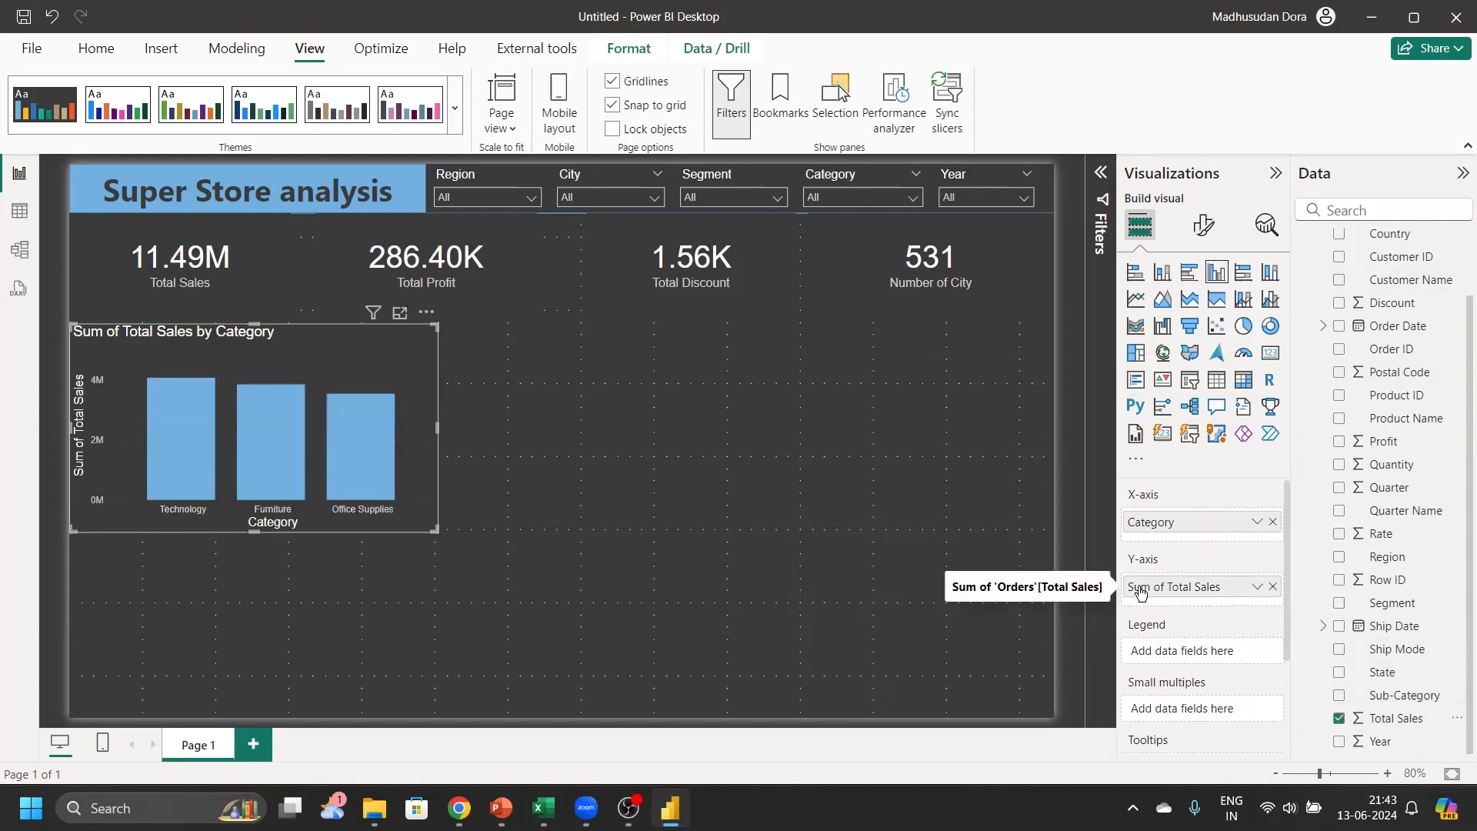
Rename the column chart's Sum of Total Sales field to Total Sales
drag(1171, 586, 1068, 586)
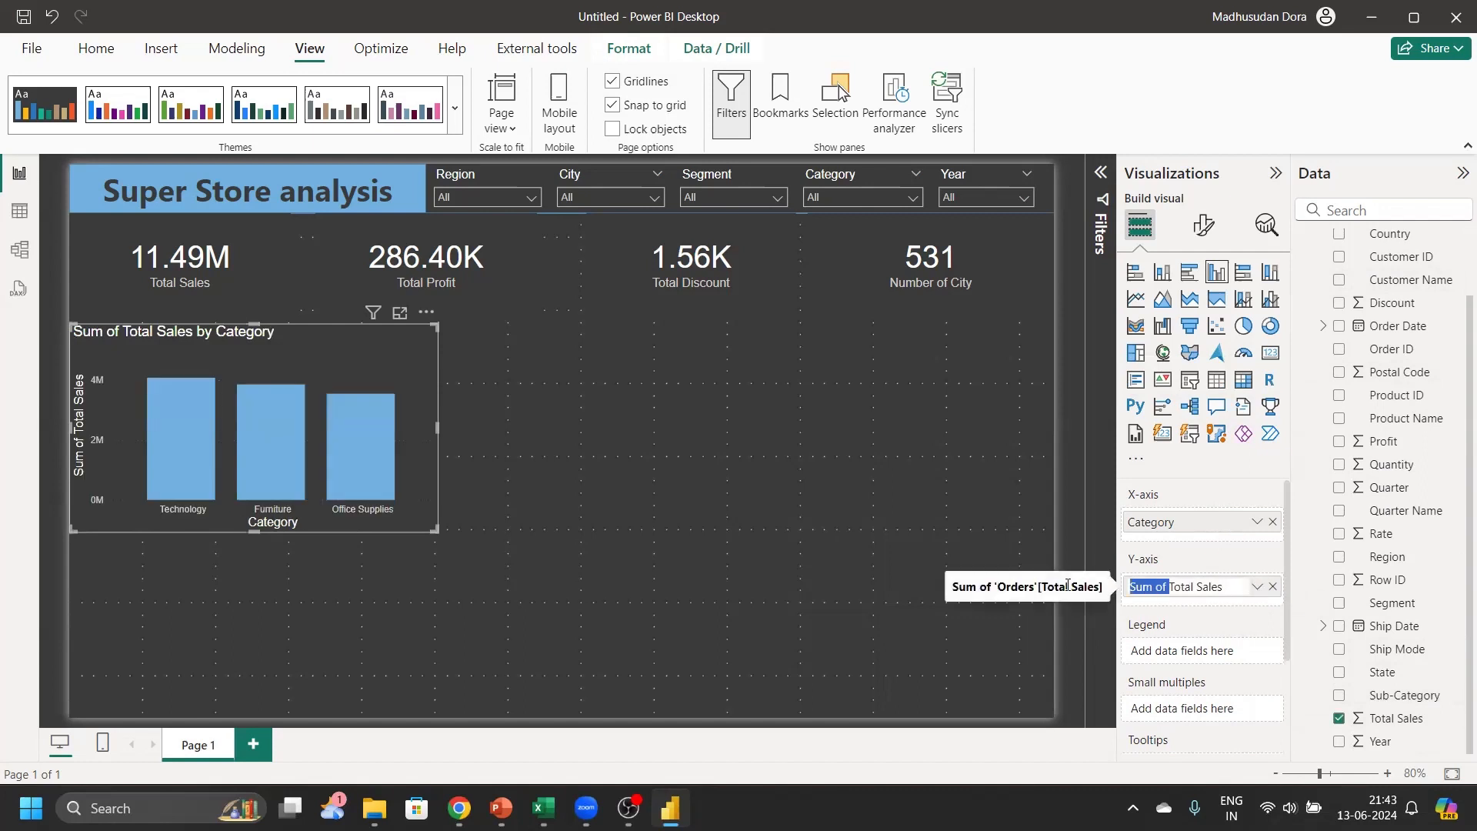
key(BackSpace)
key(Return)
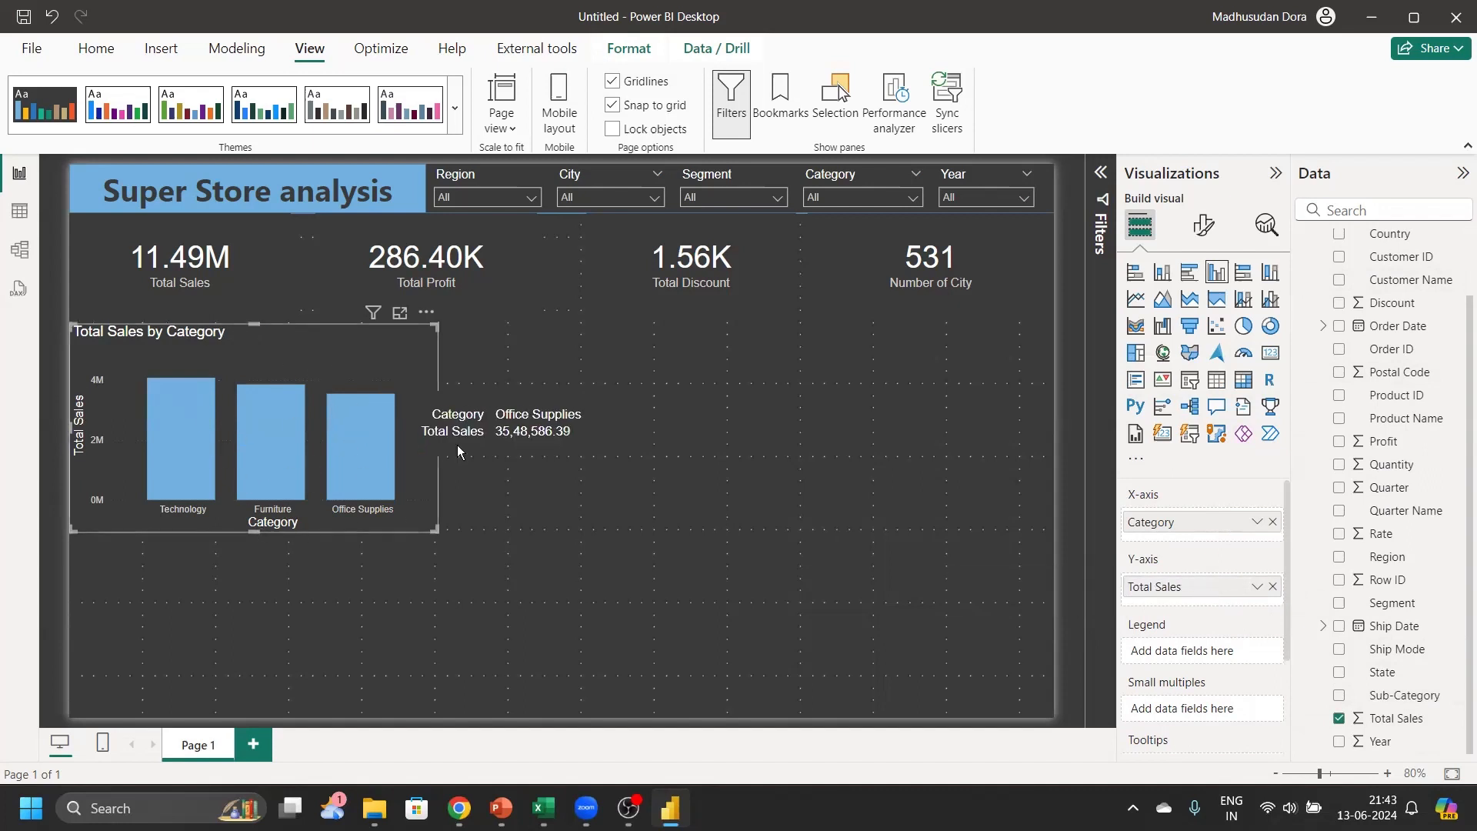
Add a pie chart and place it beside the Total Sales by Category column chart
click(737, 488)
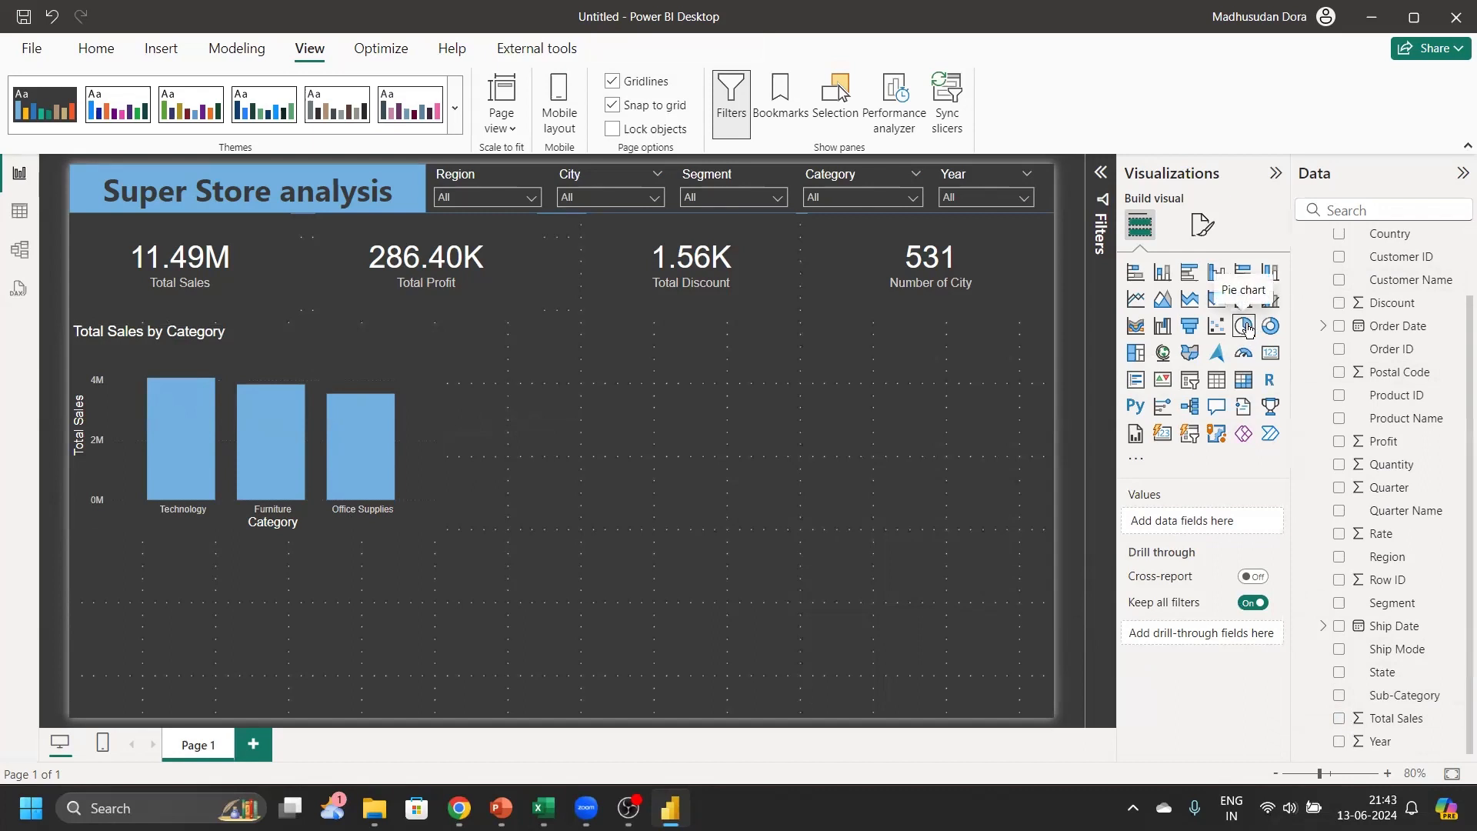
click(1243, 326)
drag(236, 614, 640, 404)
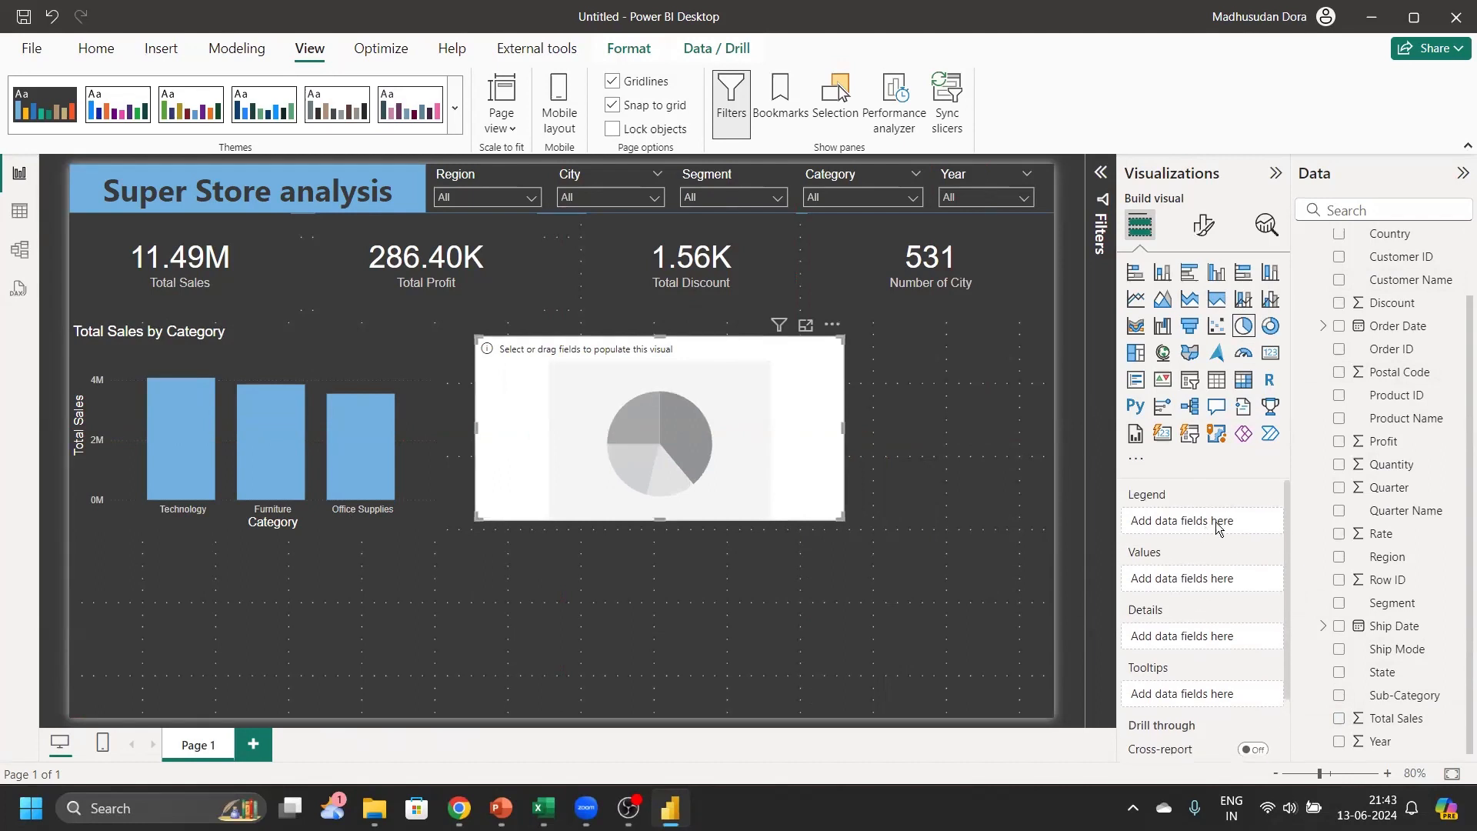
Use Region as the pie chart's legend and Profit as its values
scroll(1410, 367, up, 2)
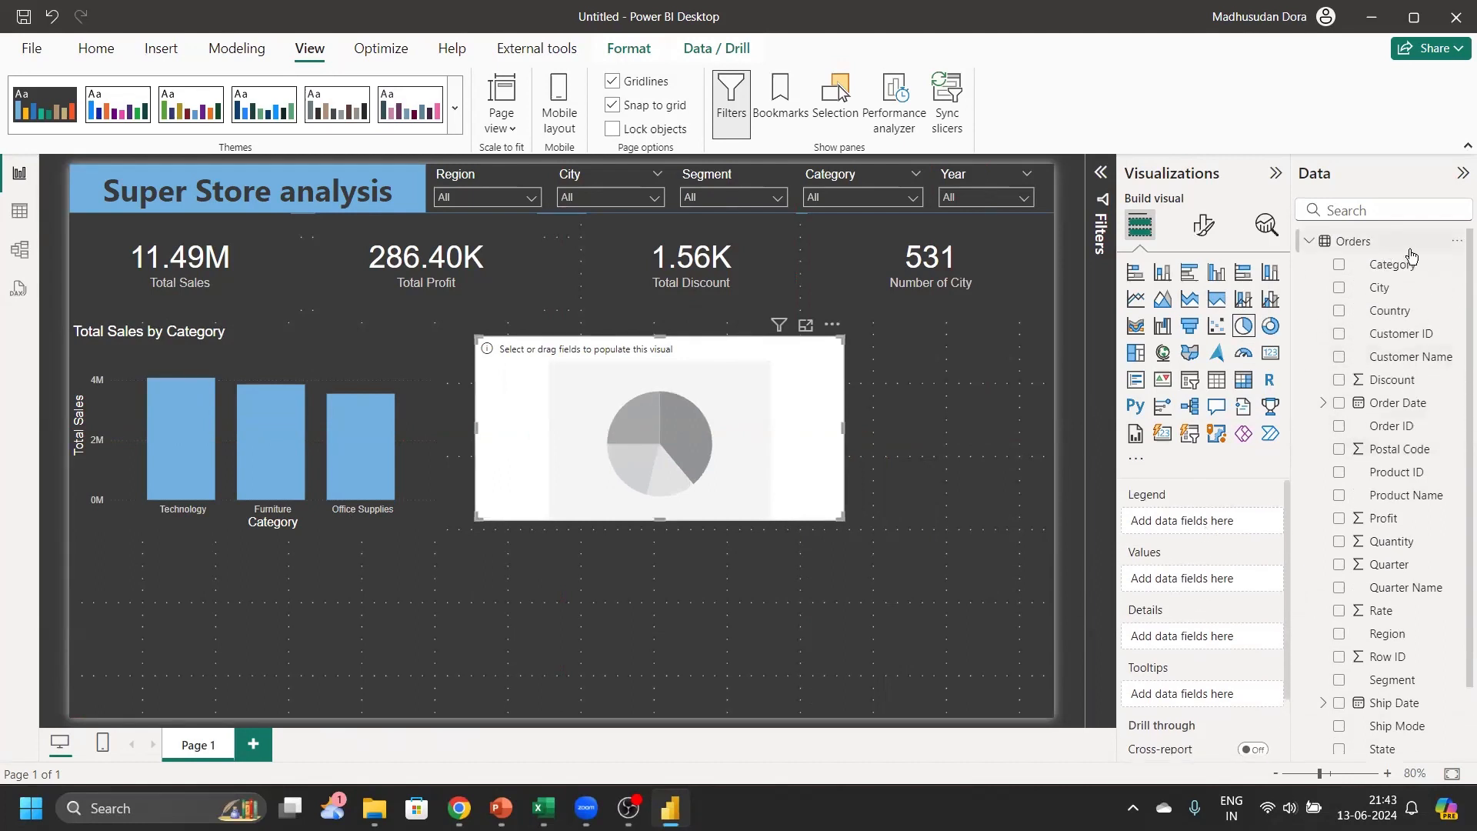
scroll(1423, 454, down, 2)
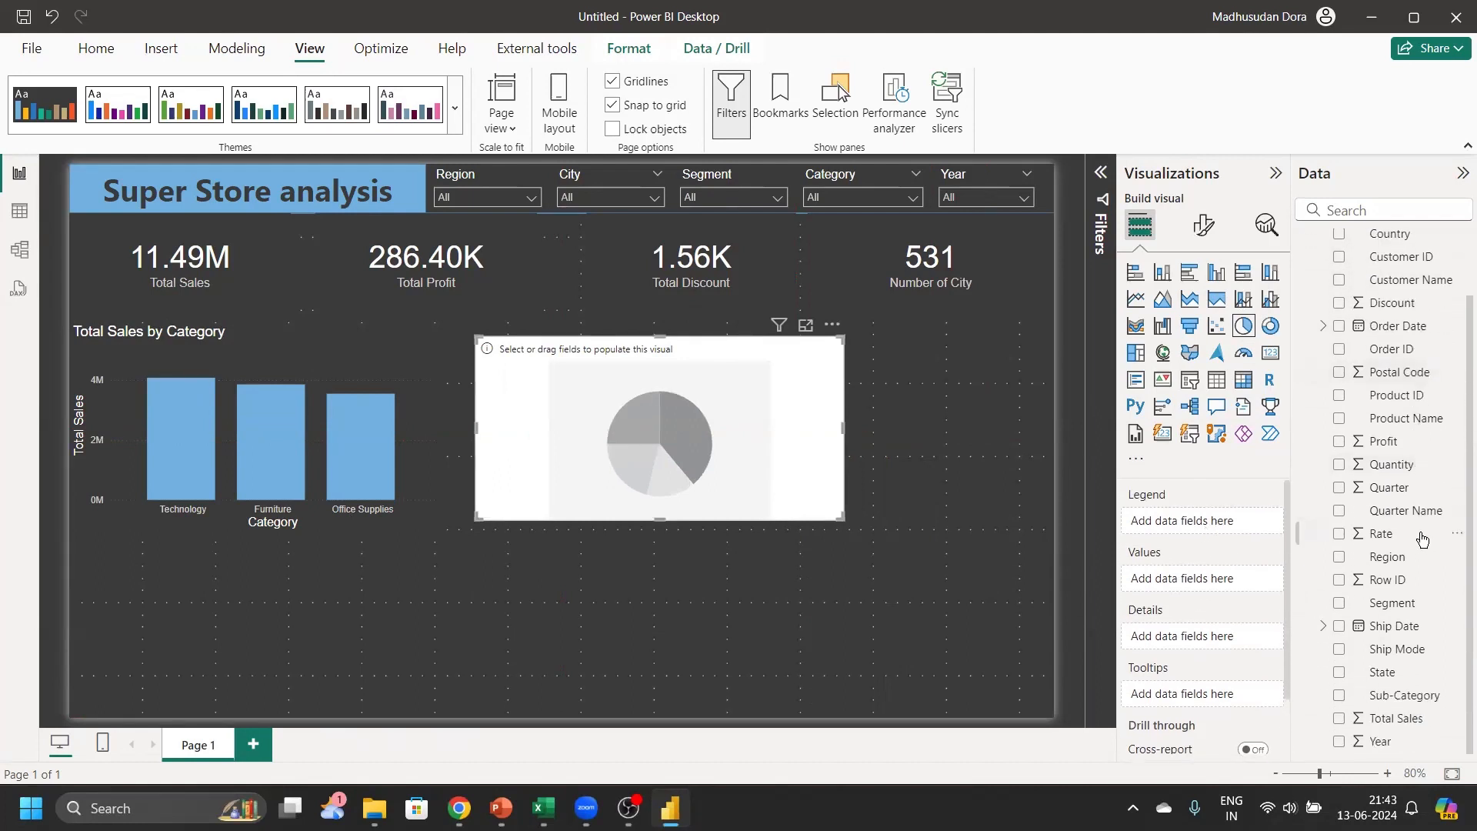
drag(1413, 558, 1239, 537)
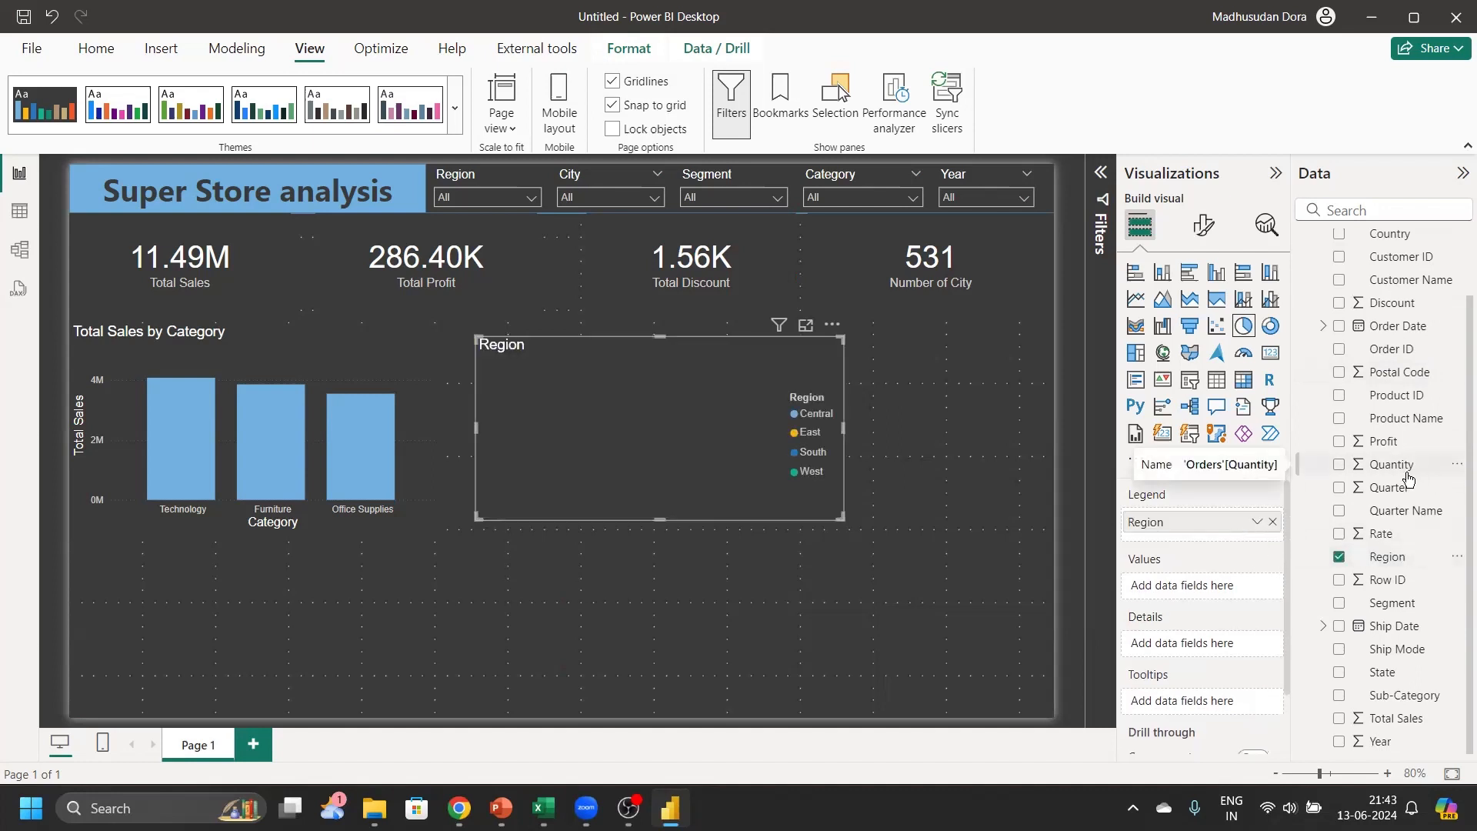
scroll(1407, 461, up, 2)
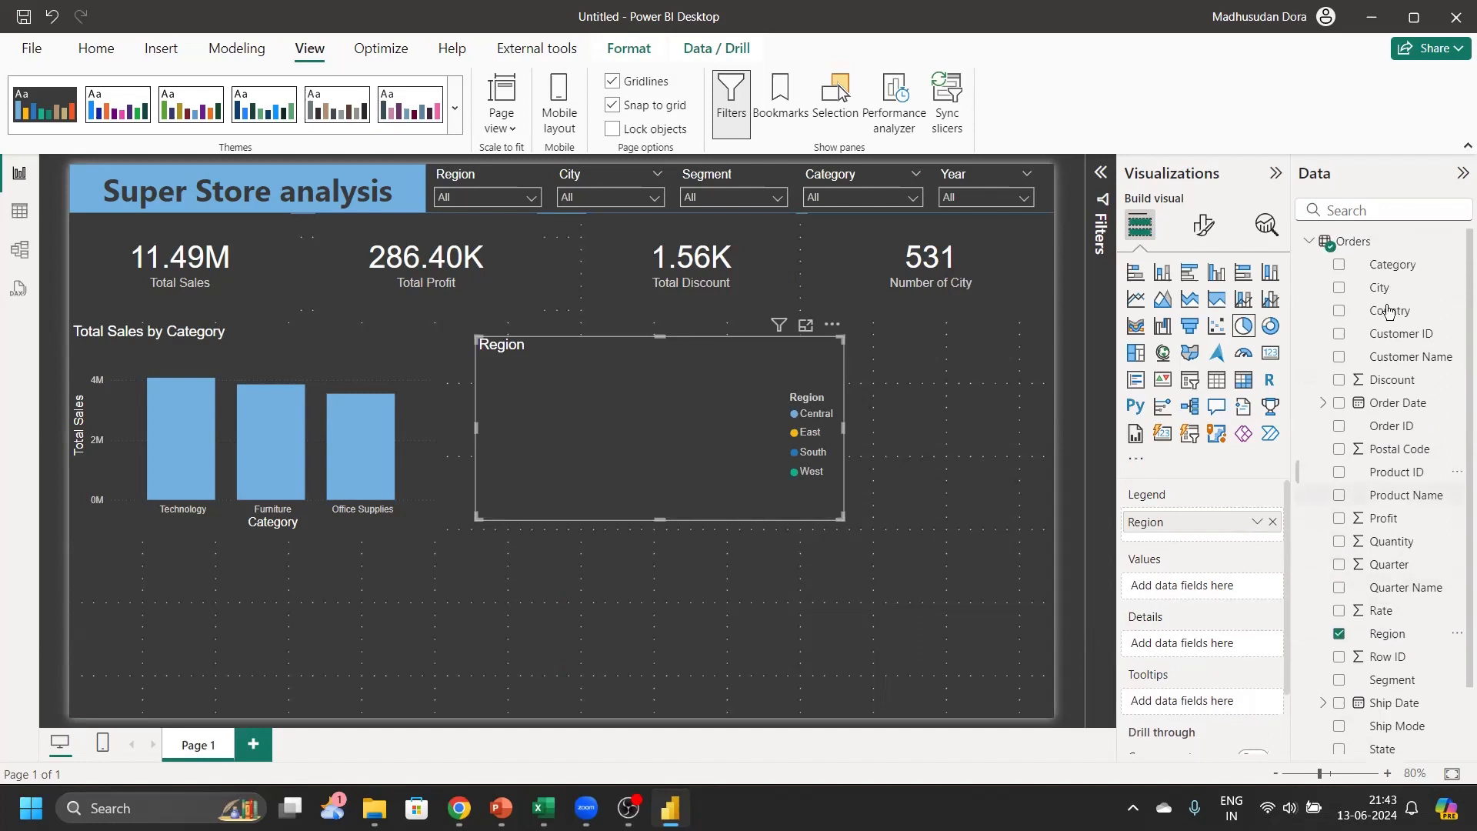
drag(1396, 519, 1232, 591)
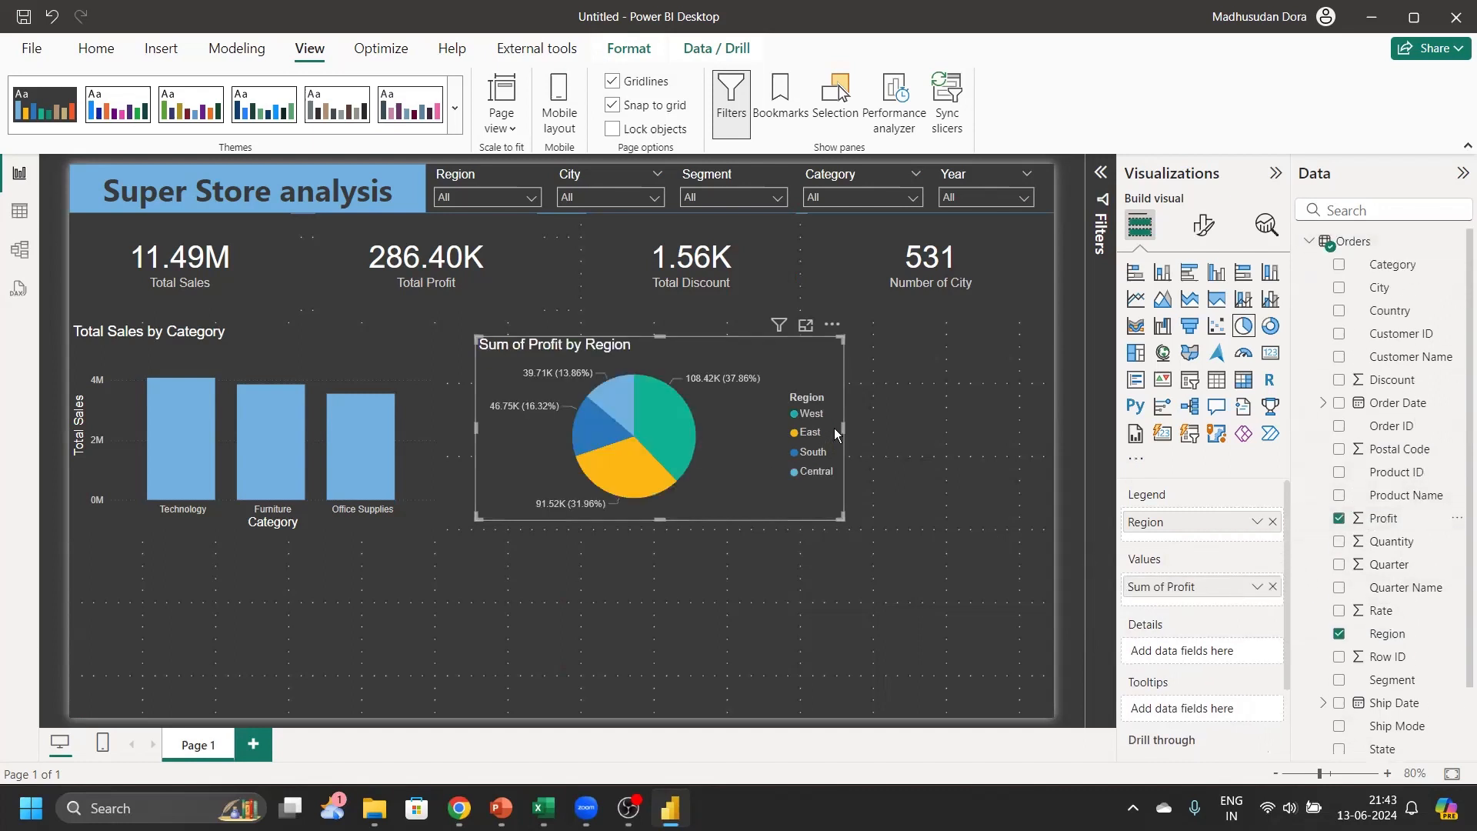
Narrow the pie chart, move it against the column chart, and extend its lower edge to align with the column chart's base
drag(844, 423, 678, 469)
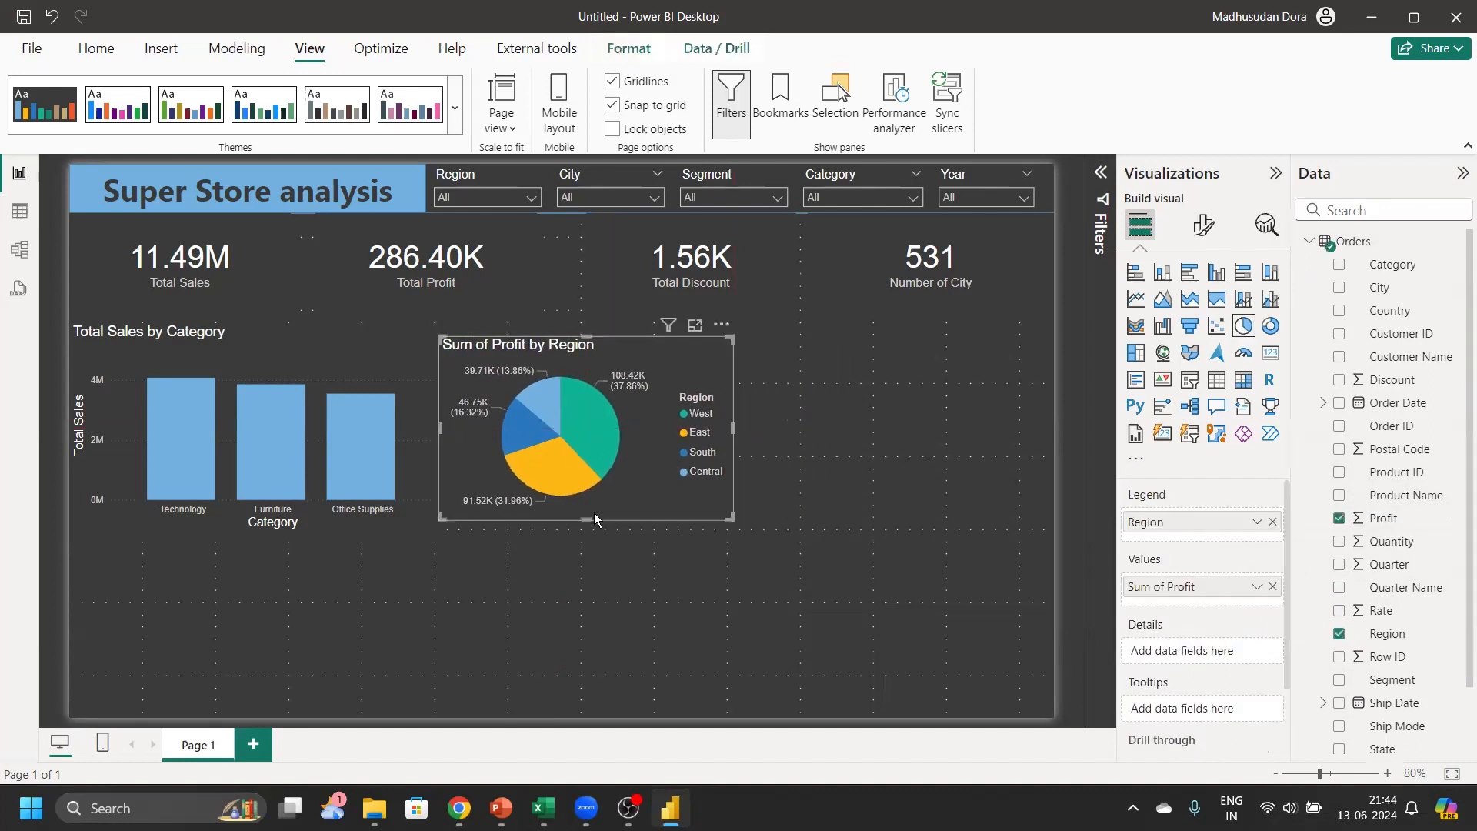
drag(588, 517, 586, 528)
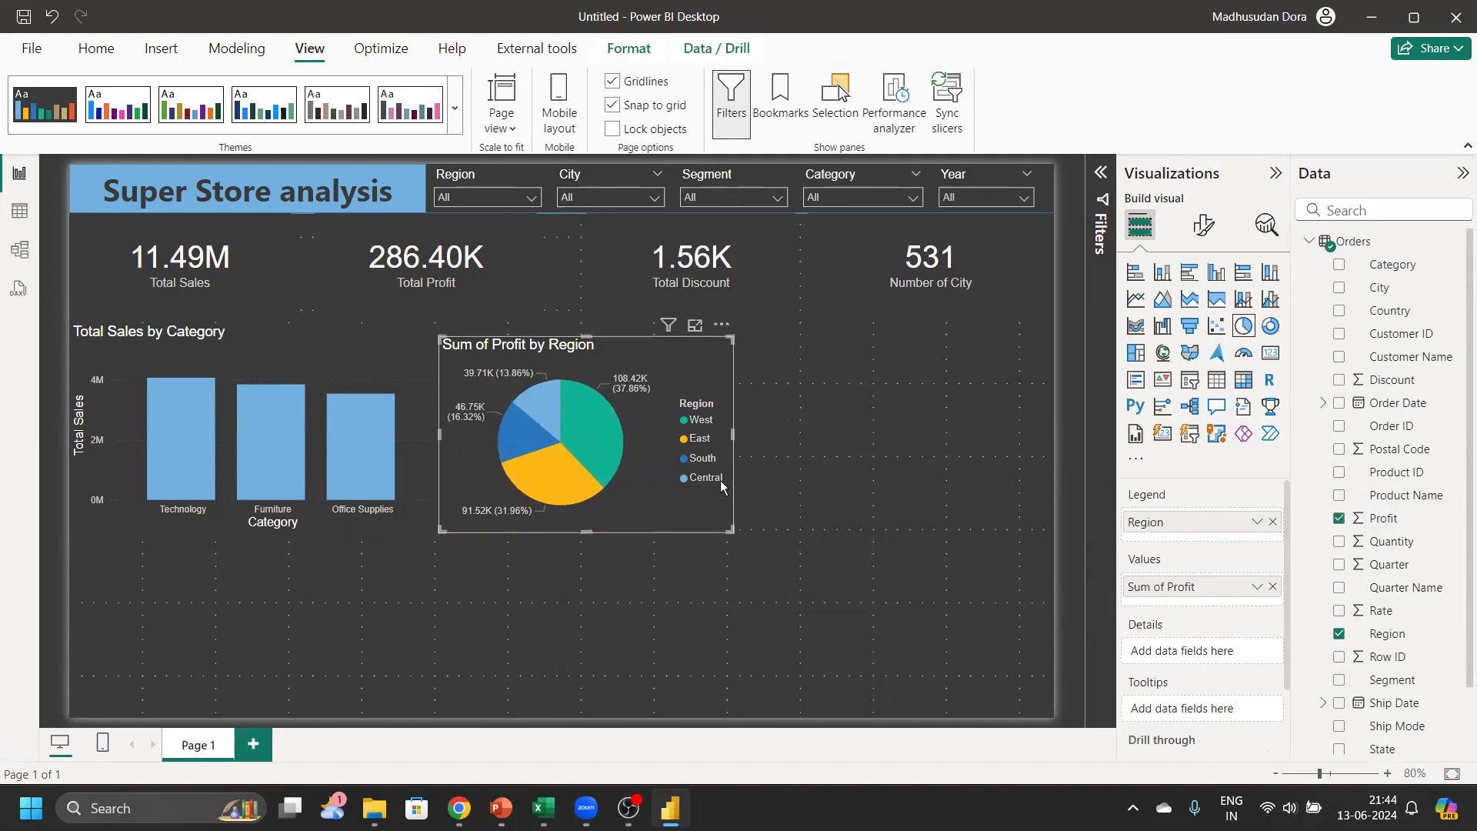
mouse_move(732, 441)
mouse_down()
mouse_move(767, 429)
mouse_move(752, 432)
mouse_up()
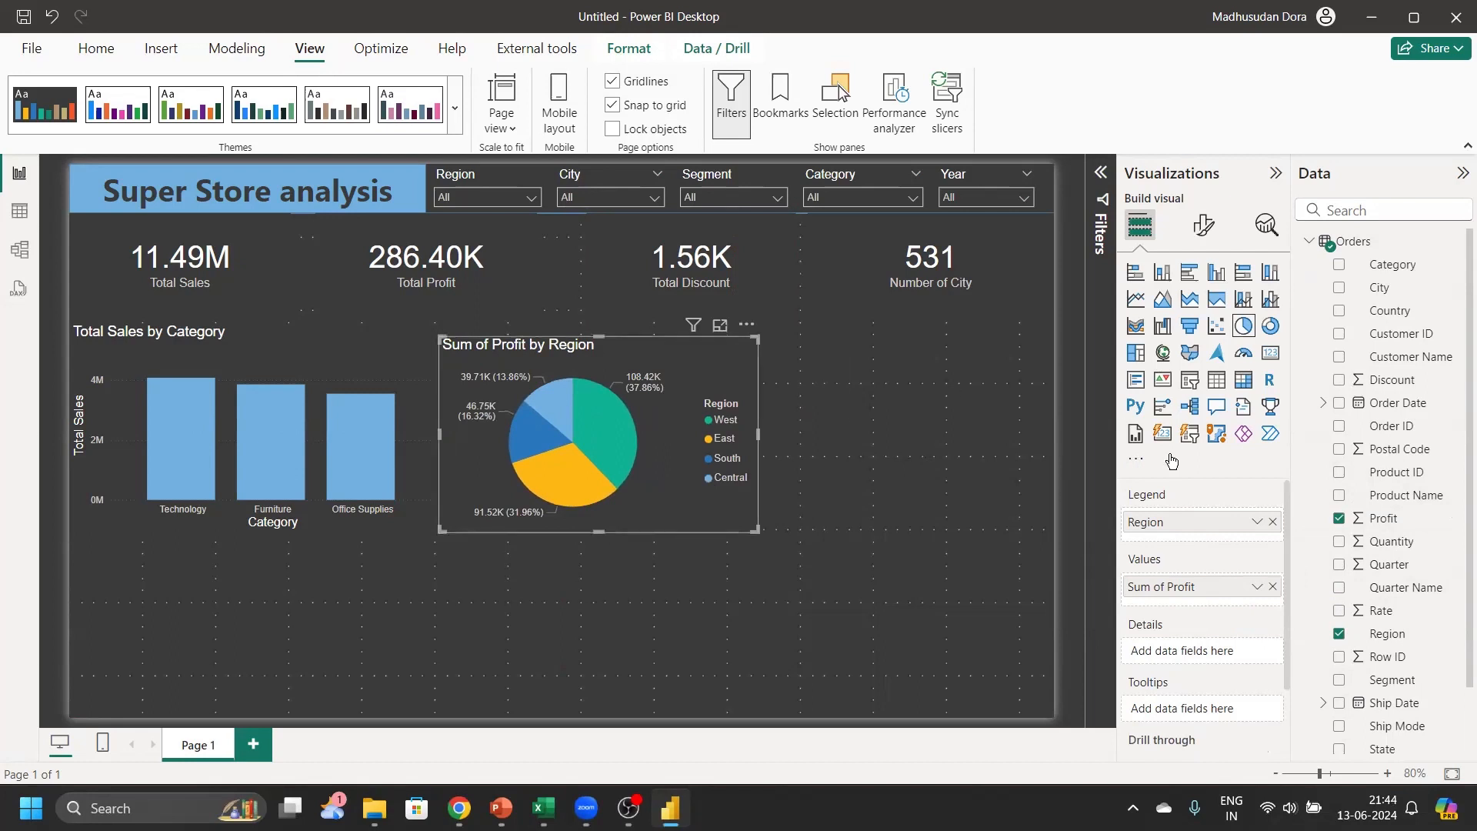
Rename the pie chart's Sum of Profit field to Total Profit
double_click(1158, 586)
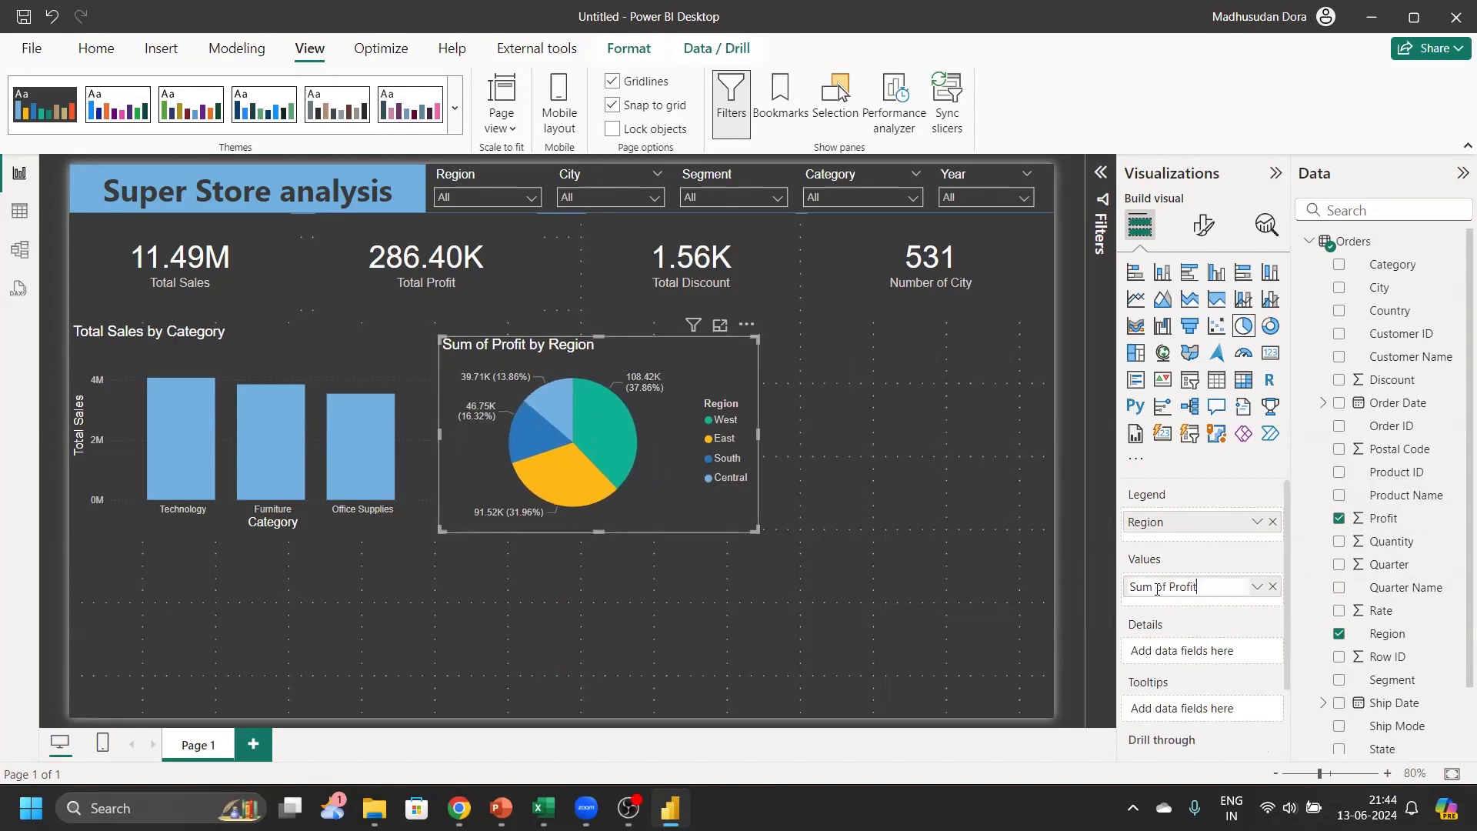
drag(1169, 586, 1071, 584)
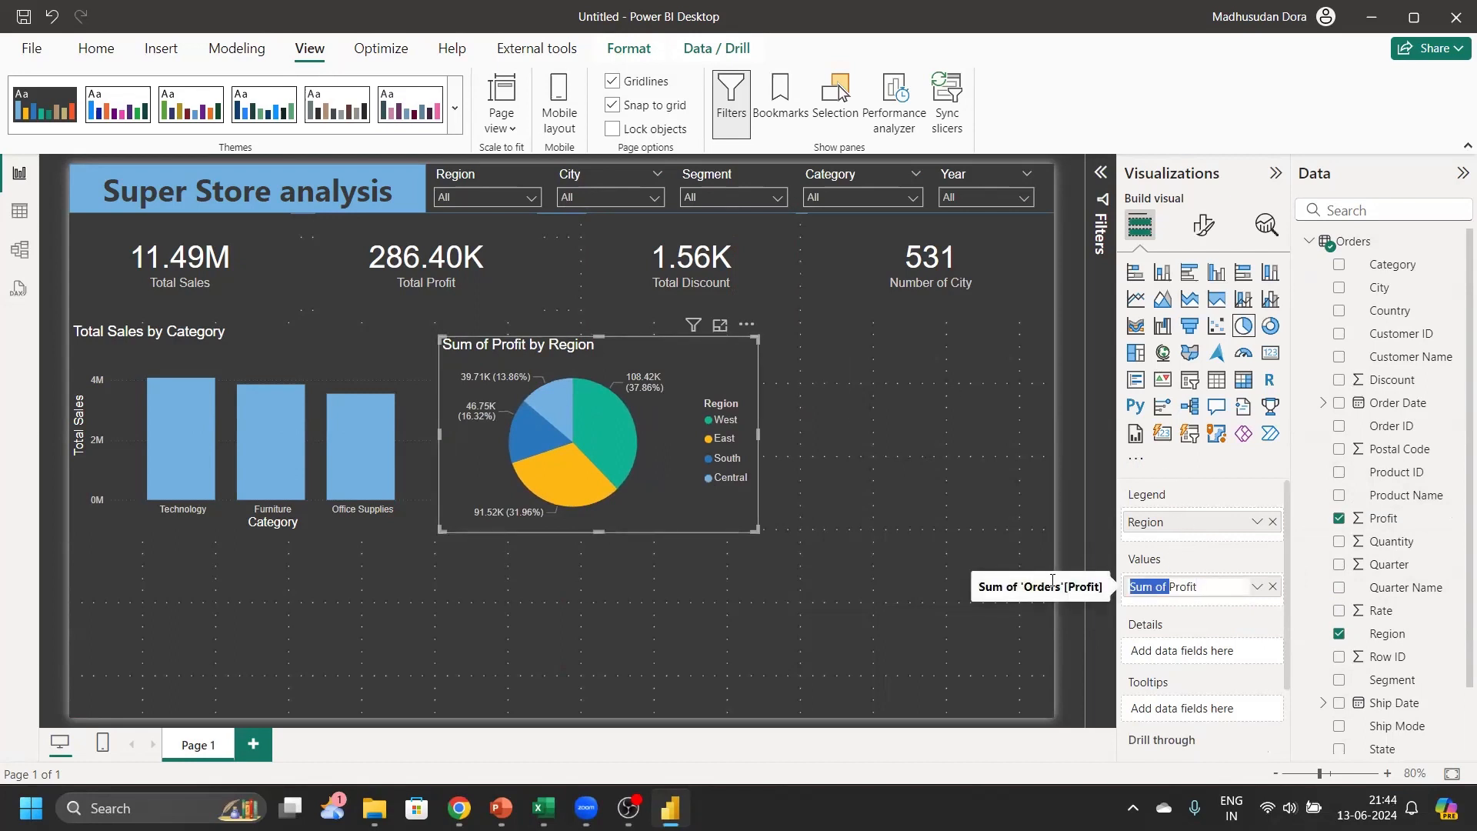
text(tot)
key(BackSpace)
key(BackSpace)
key(BackSpace)
text(Total)
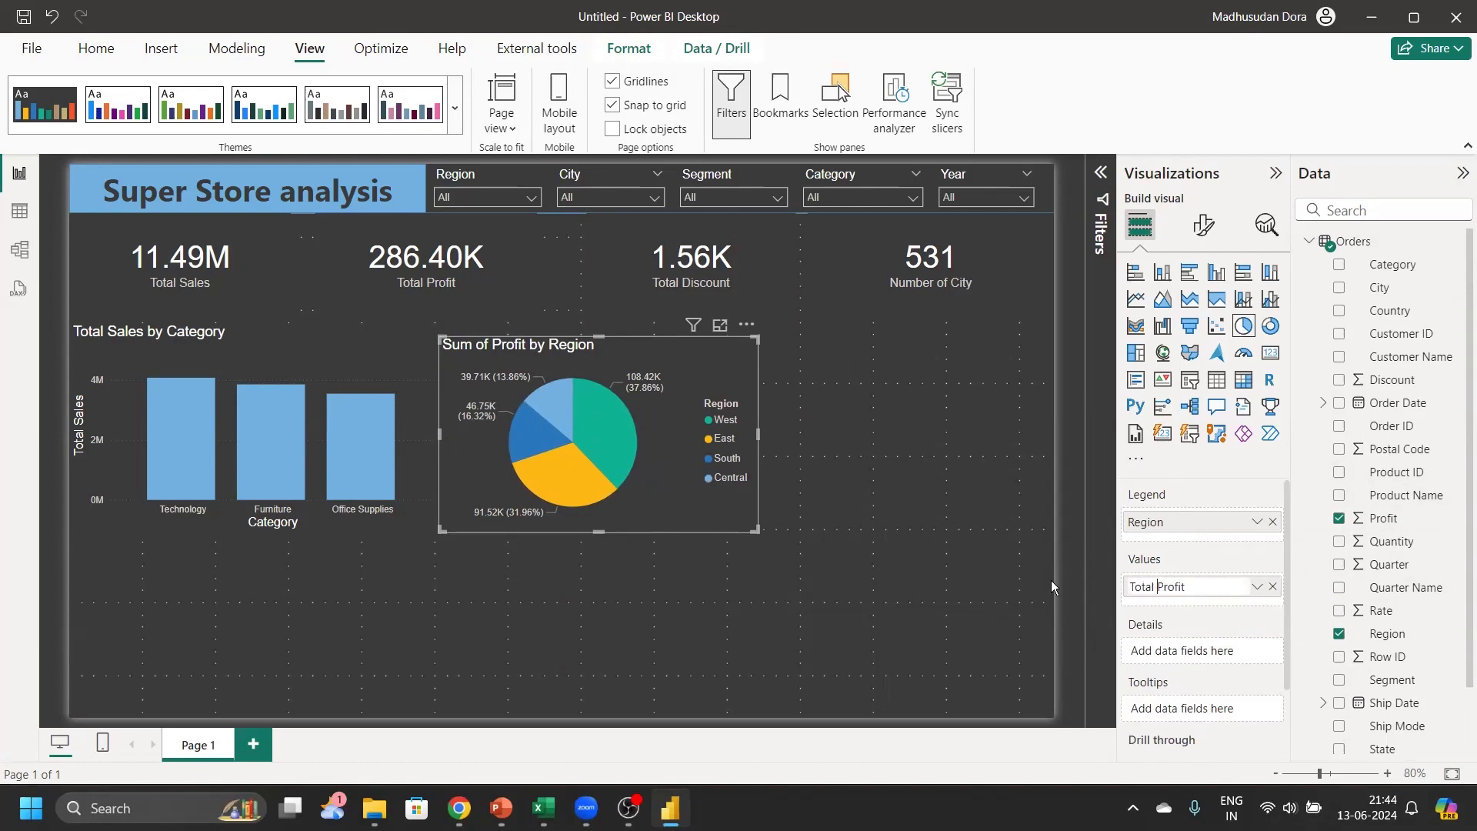
key(Return)
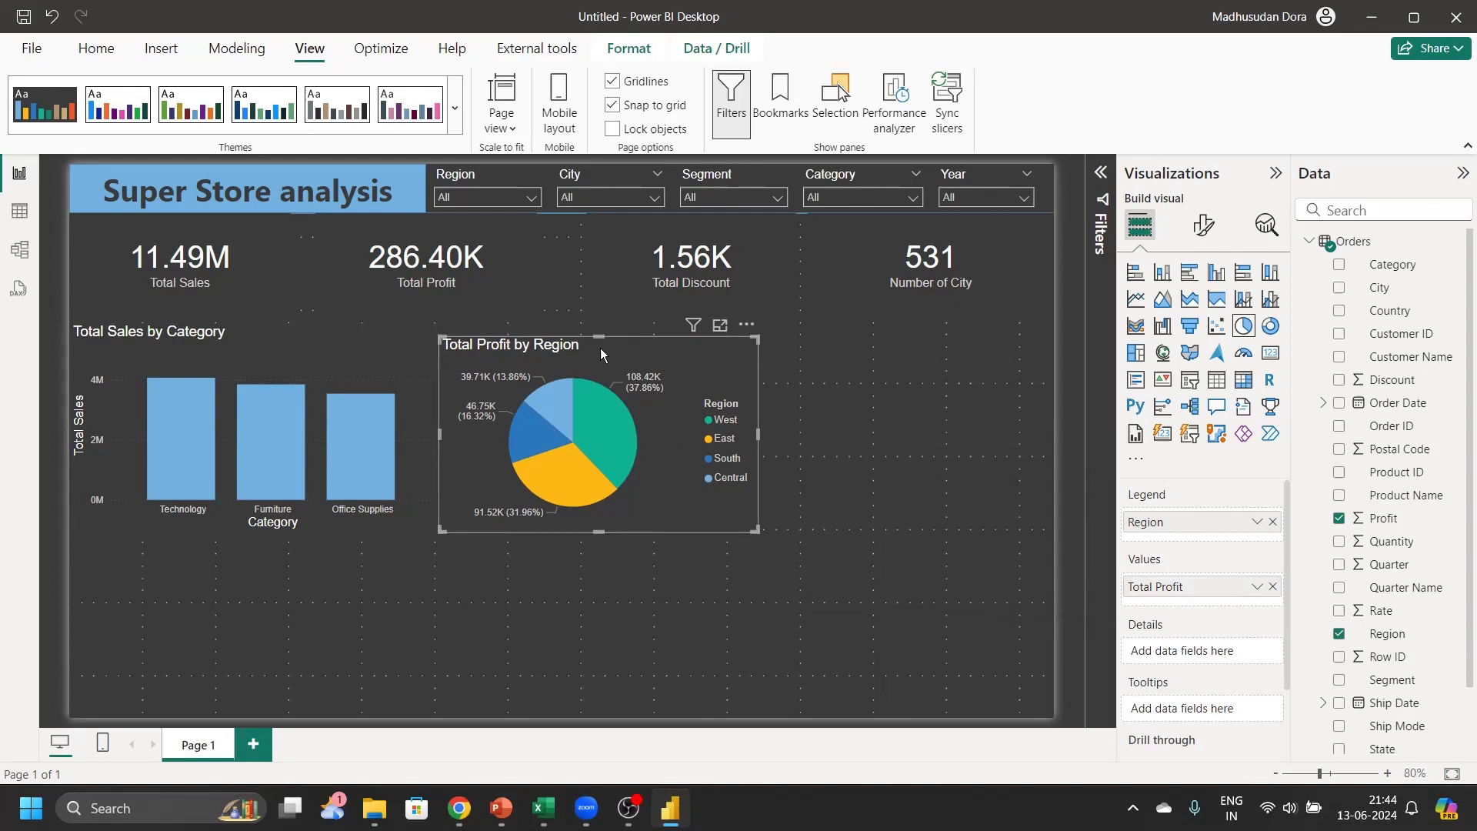
Add a line chart beneath the column chart and stretch it to span the combined width of the column and pie charts
click(831, 499)
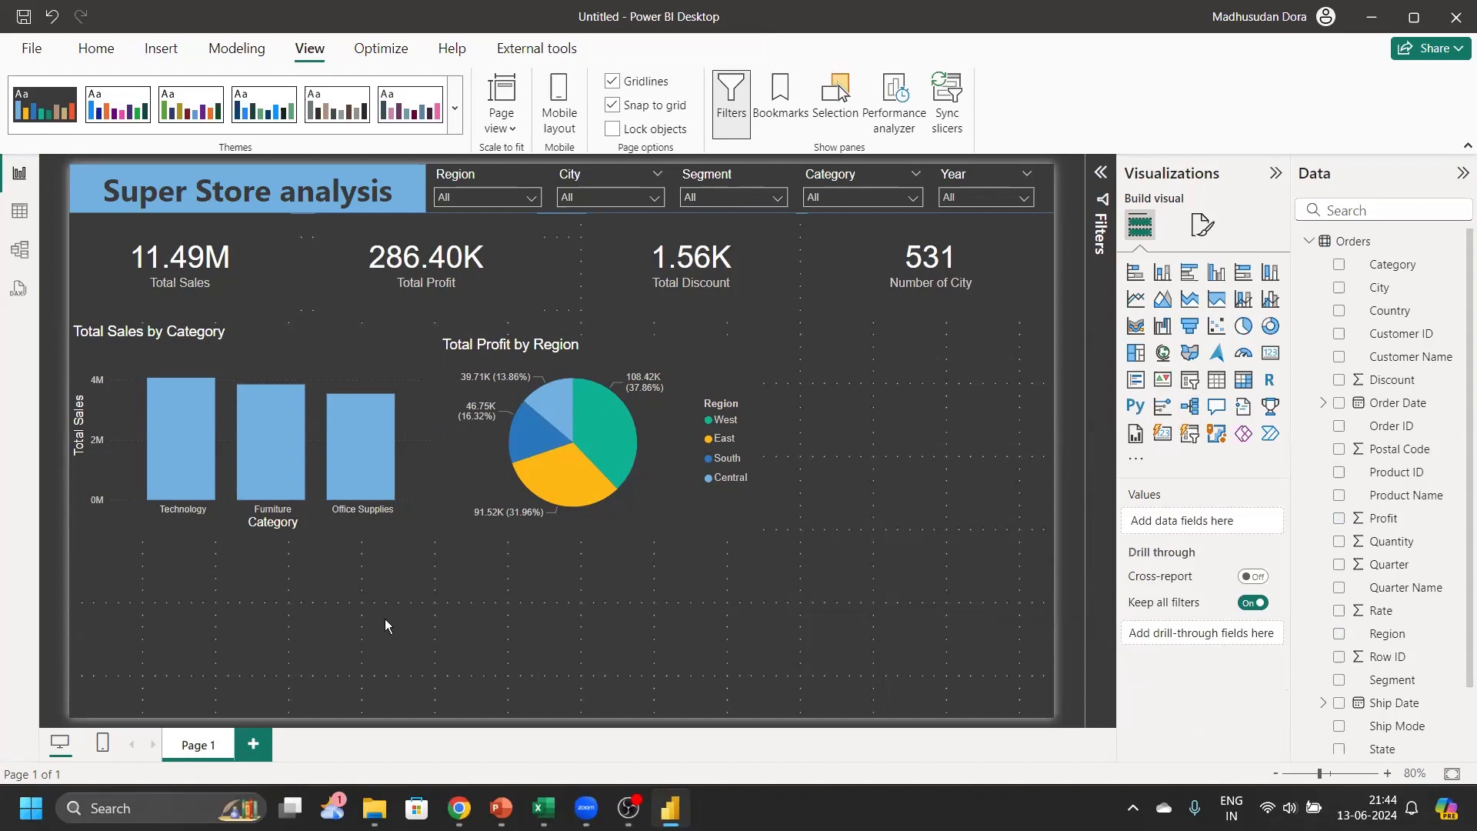
click(1141, 305)
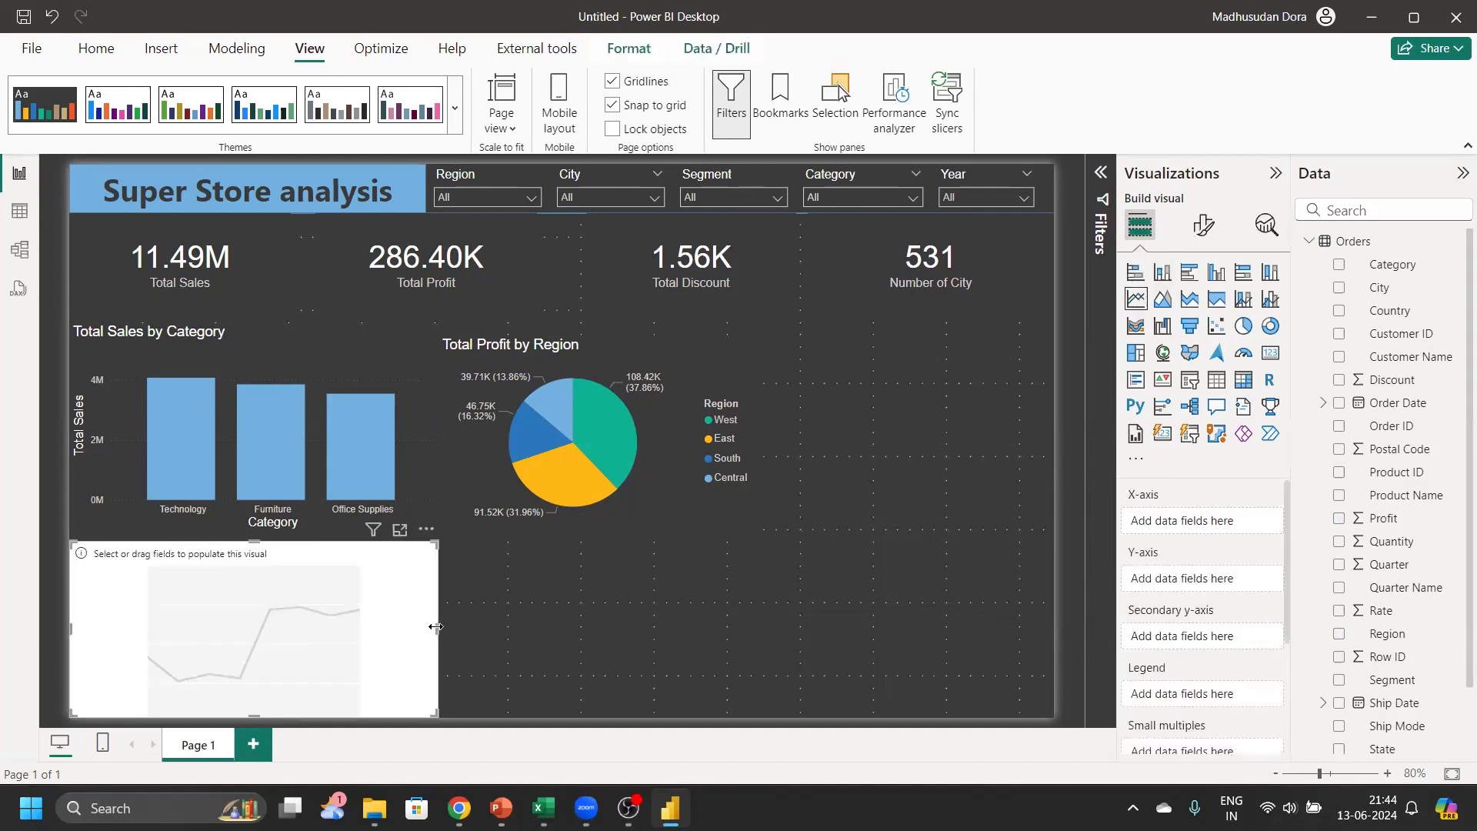
drag(435, 626, 744, 606)
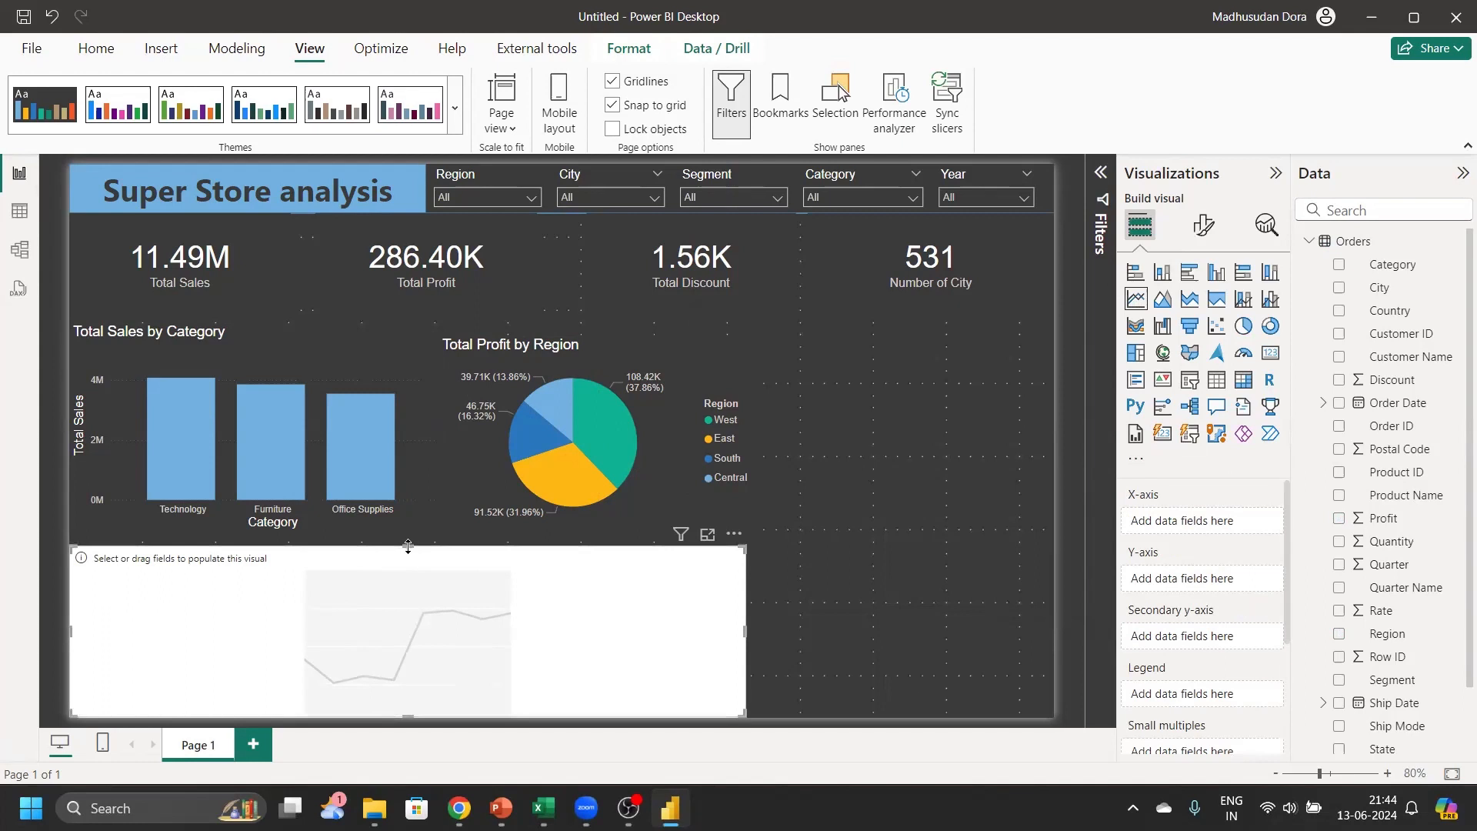
drag(409, 542, 411, 529)
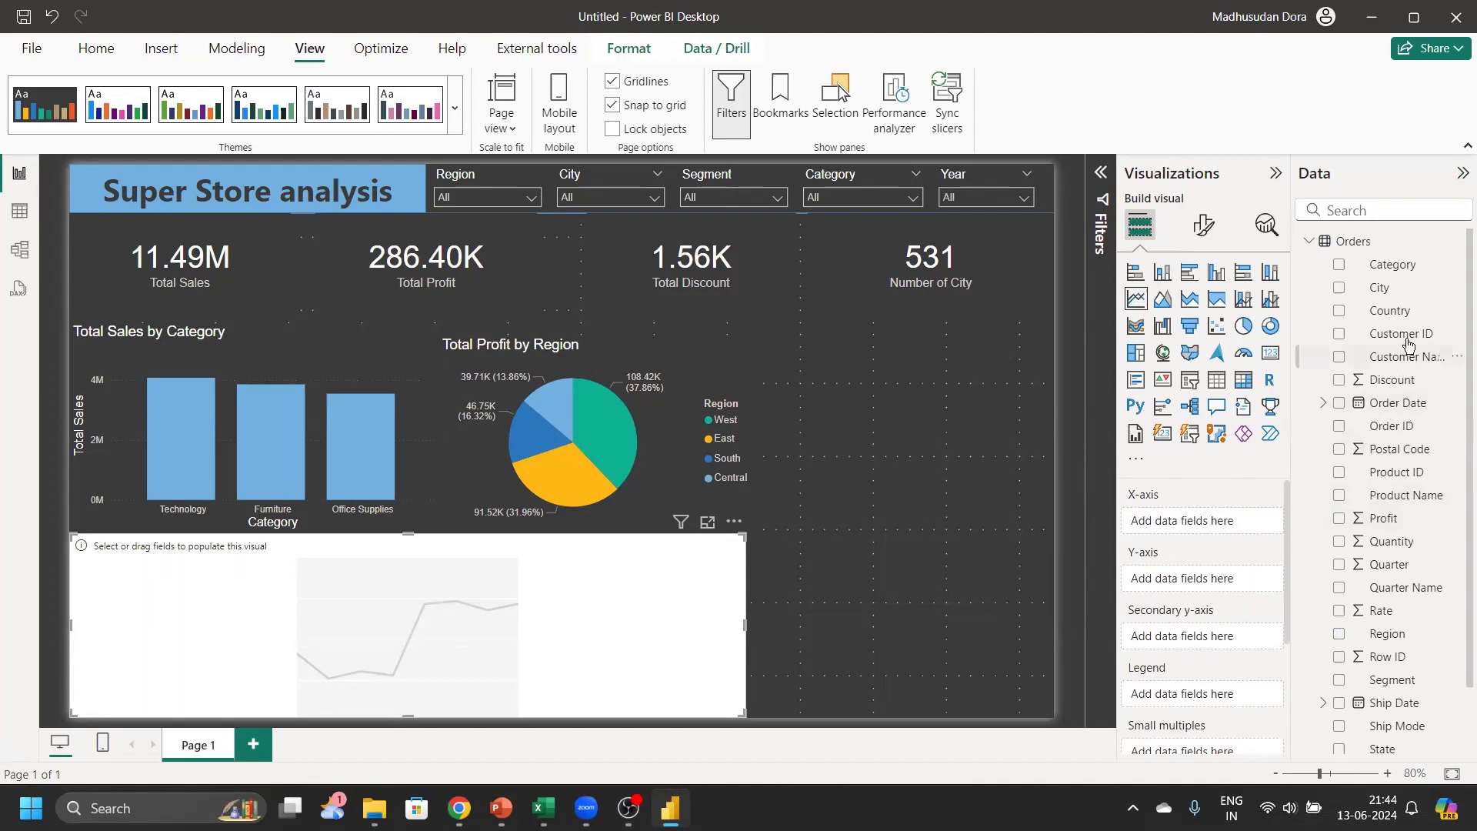
Put Order Date on the line chart's X-axis and Total Sales on its Y-axis
drag(1419, 413, 1223, 529)
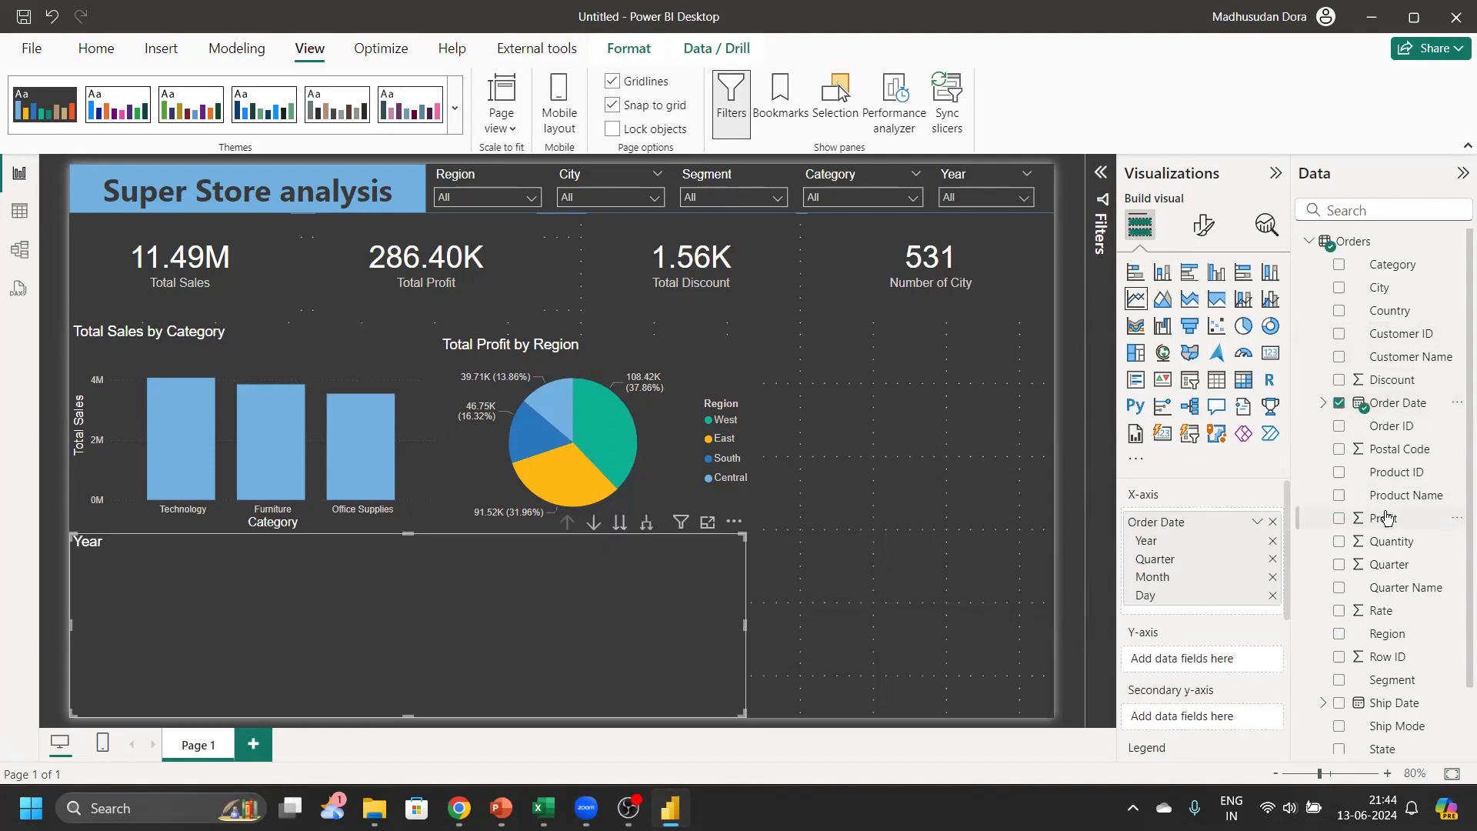
scroll(1387, 518, down, 1)
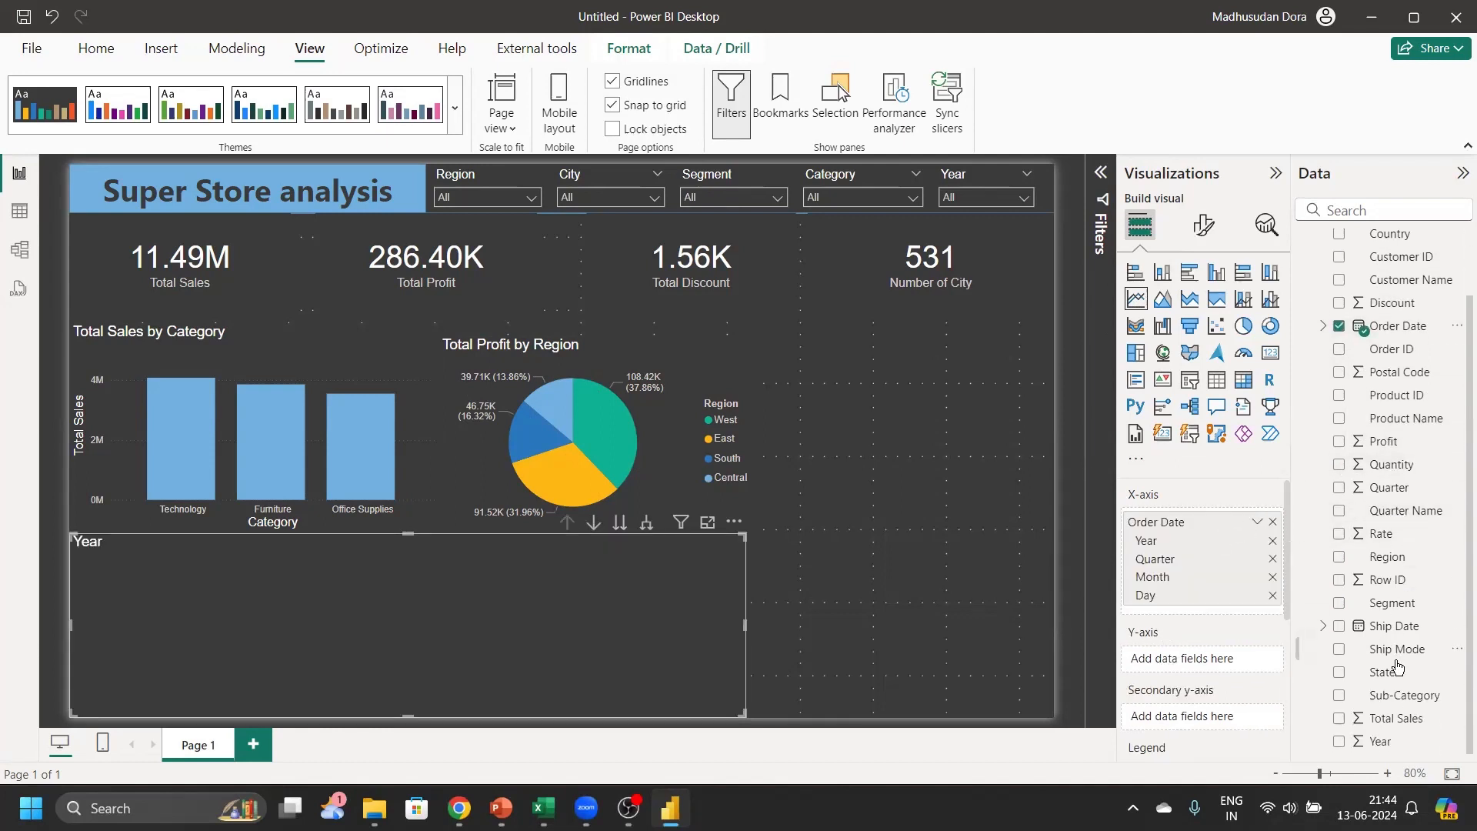
drag(1409, 724, 1242, 666)
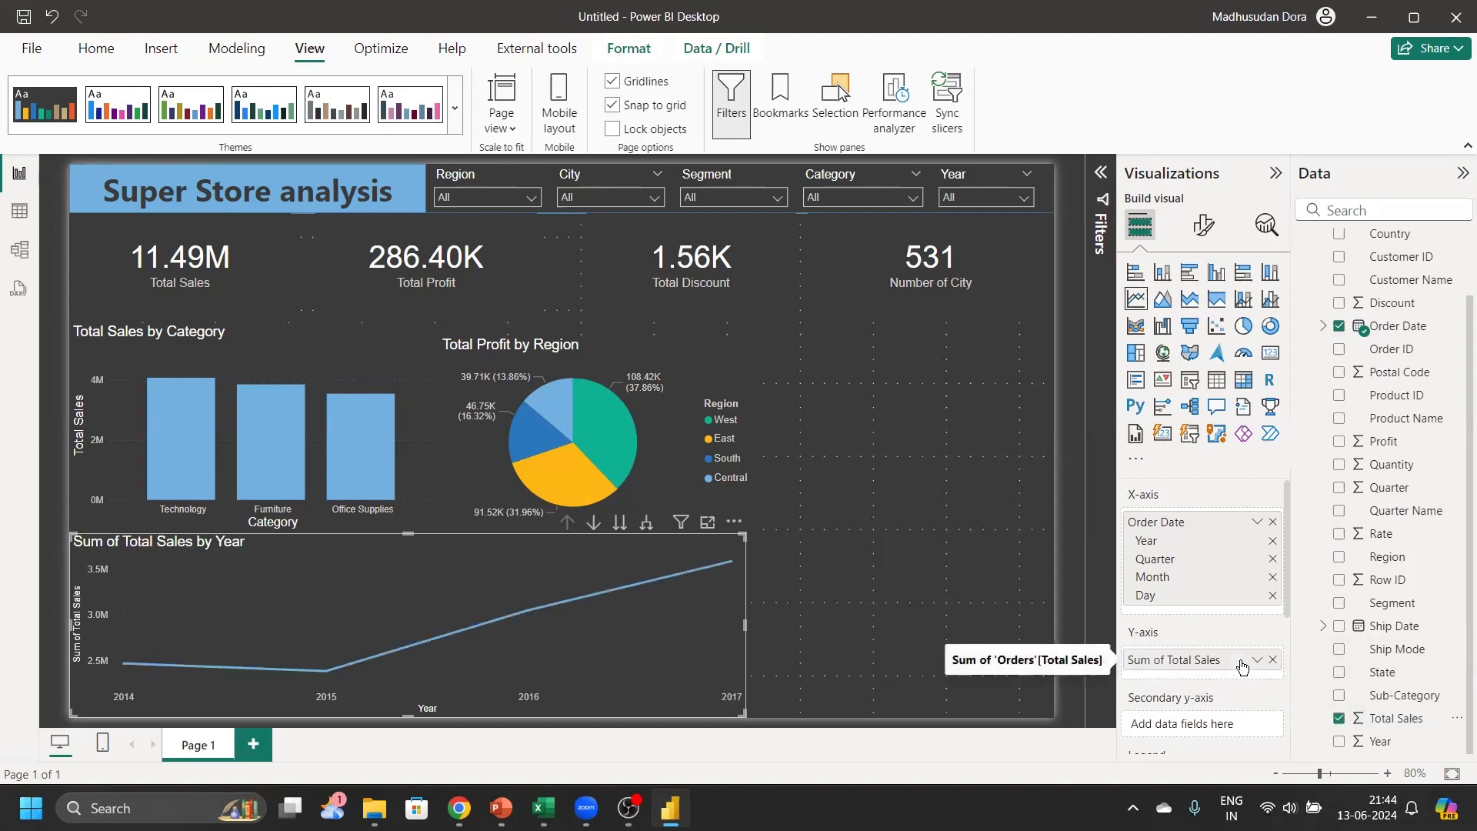
Rename the line chart's Sum of Total Sales field to Total Sales
double_click(1167, 659)
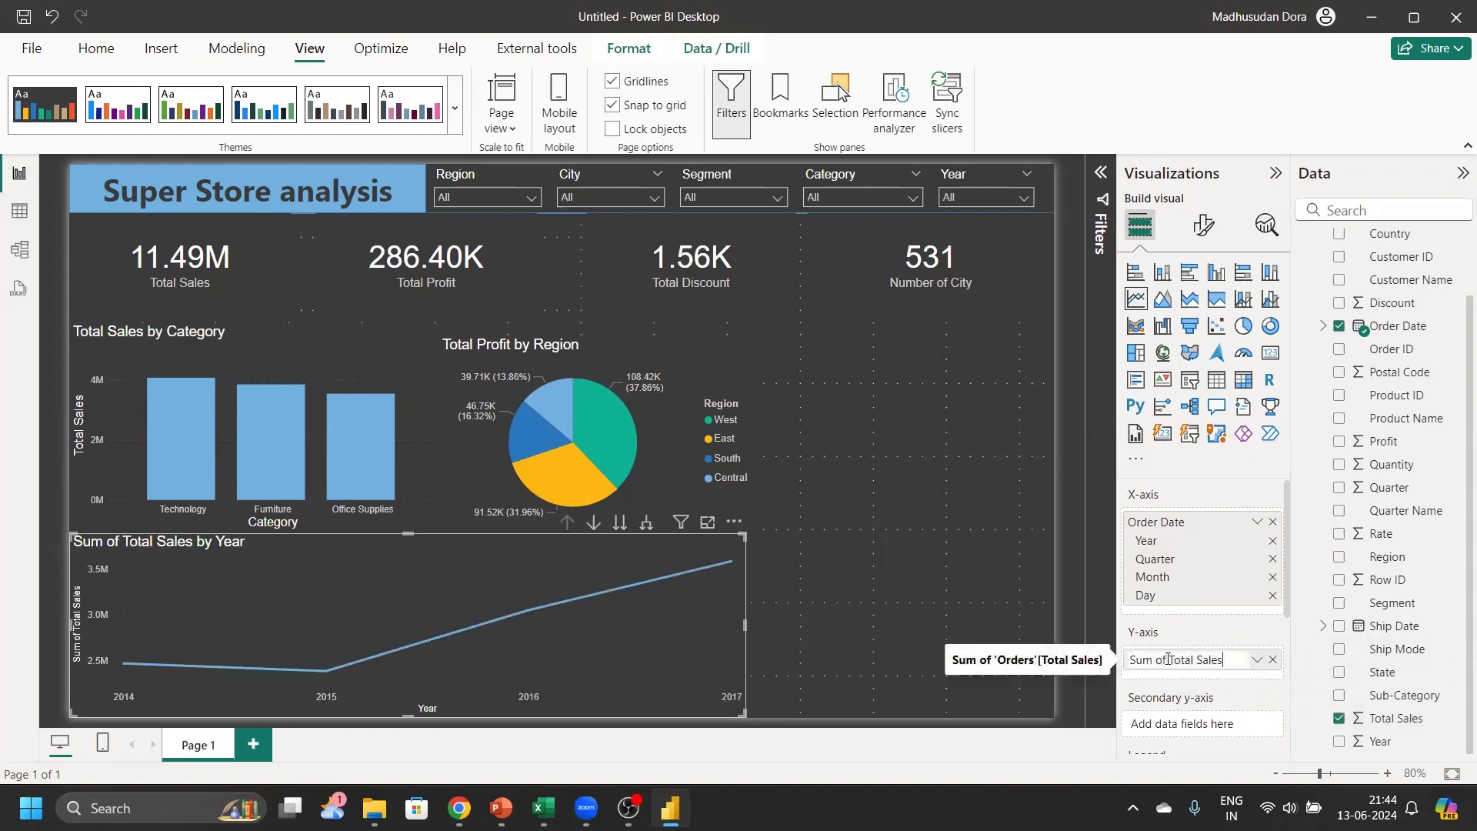
drag(1168, 659, 1054, 653)
key(BackSpace)
key(Delete)
key(Return)
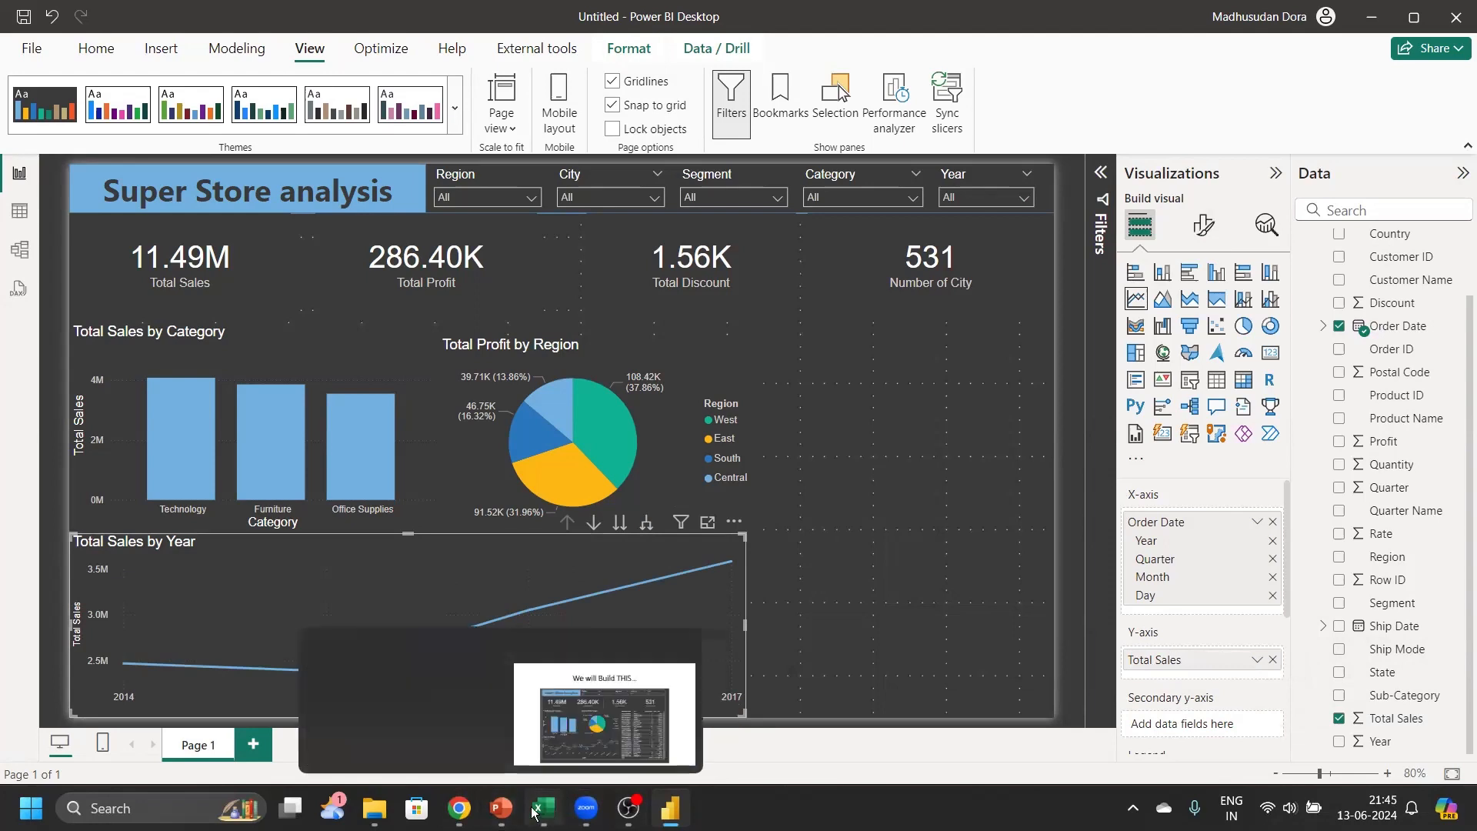
Check the target dashboard slide in PowerPoint, return to Power BI, and turn on data labels for the line chart
mouse_move(500, 807)
click(601, 708)
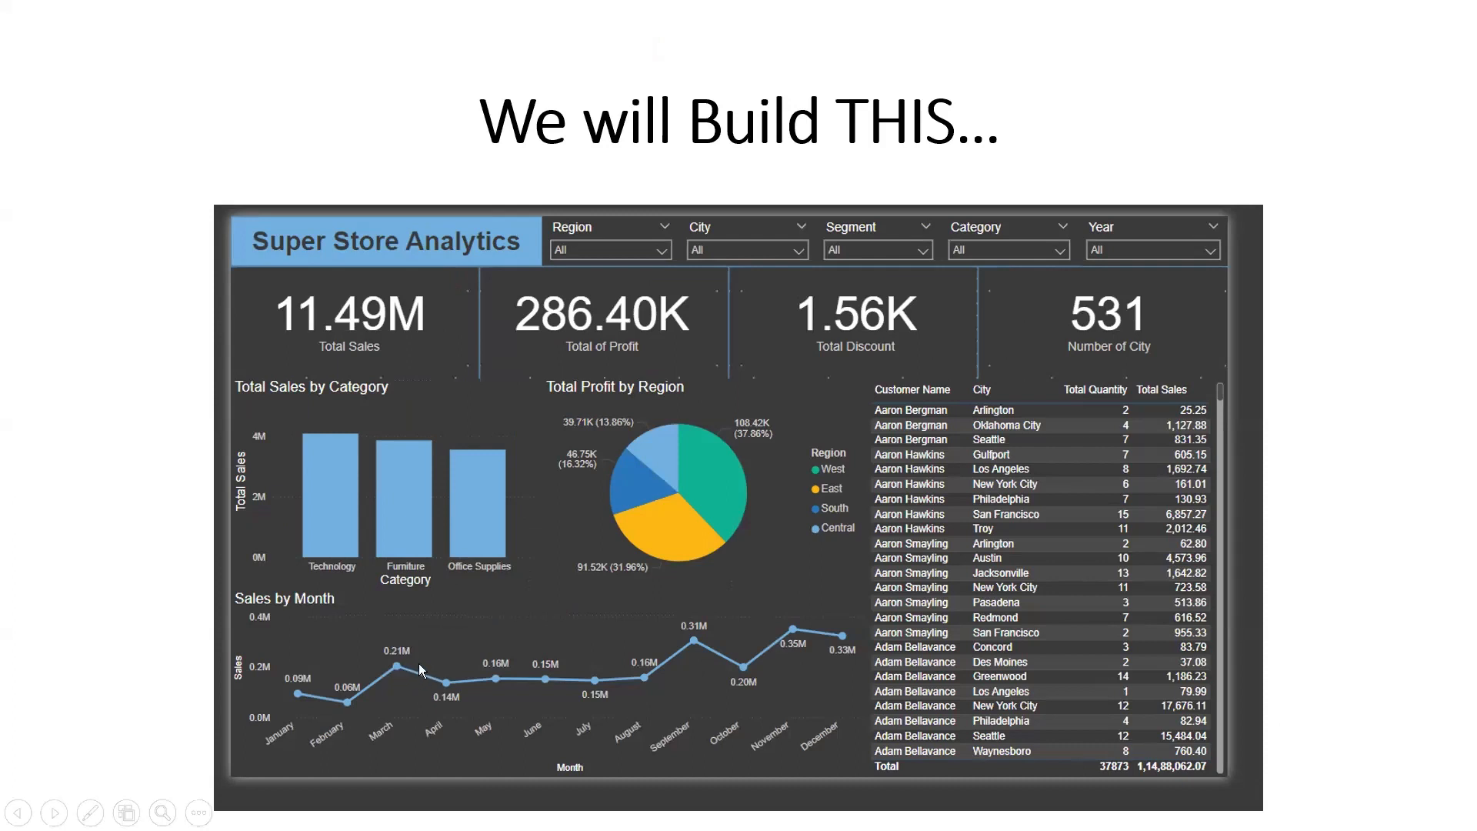
key(alt+Tab)
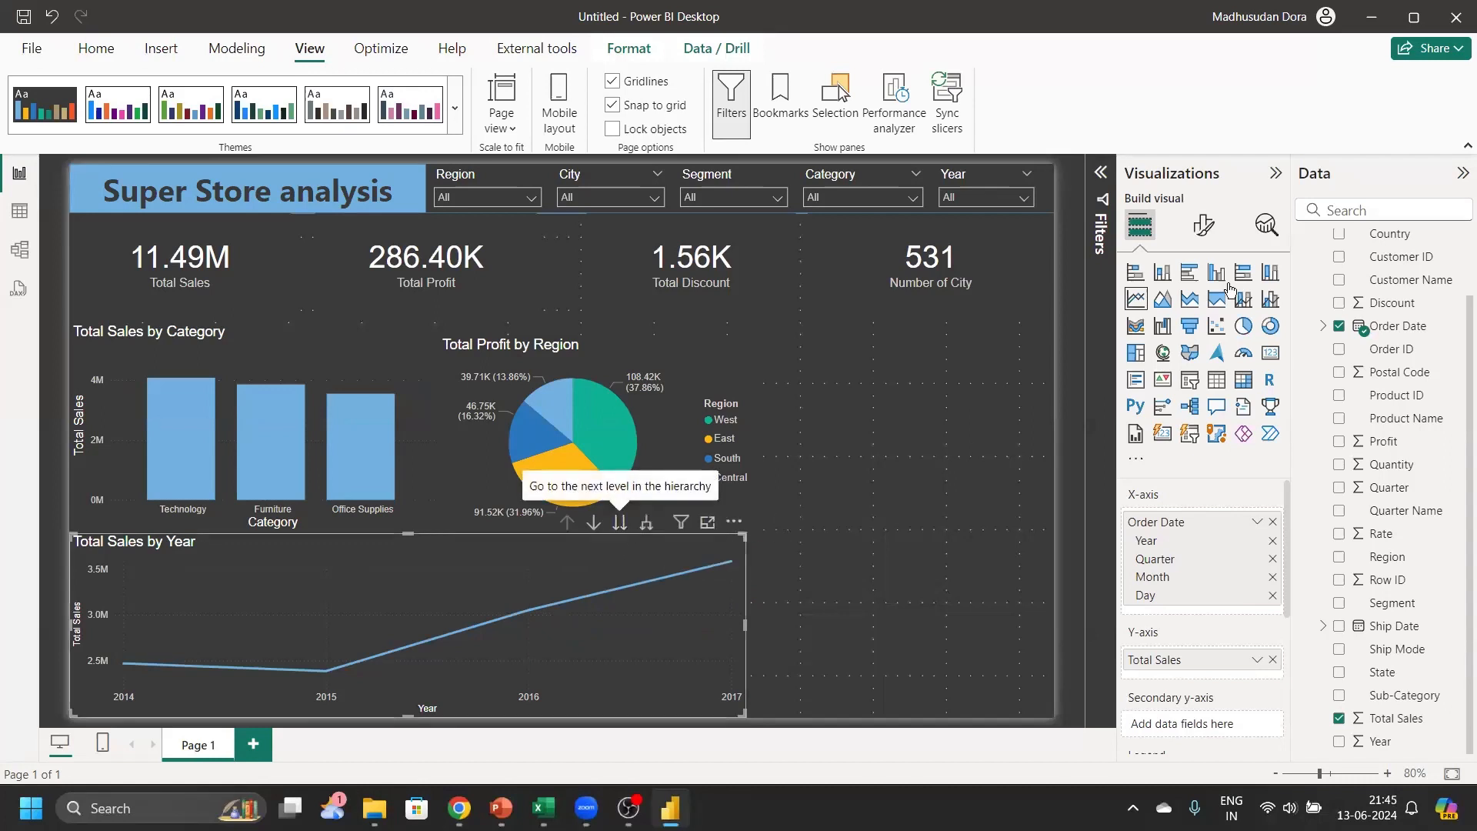
click(1203, 225)
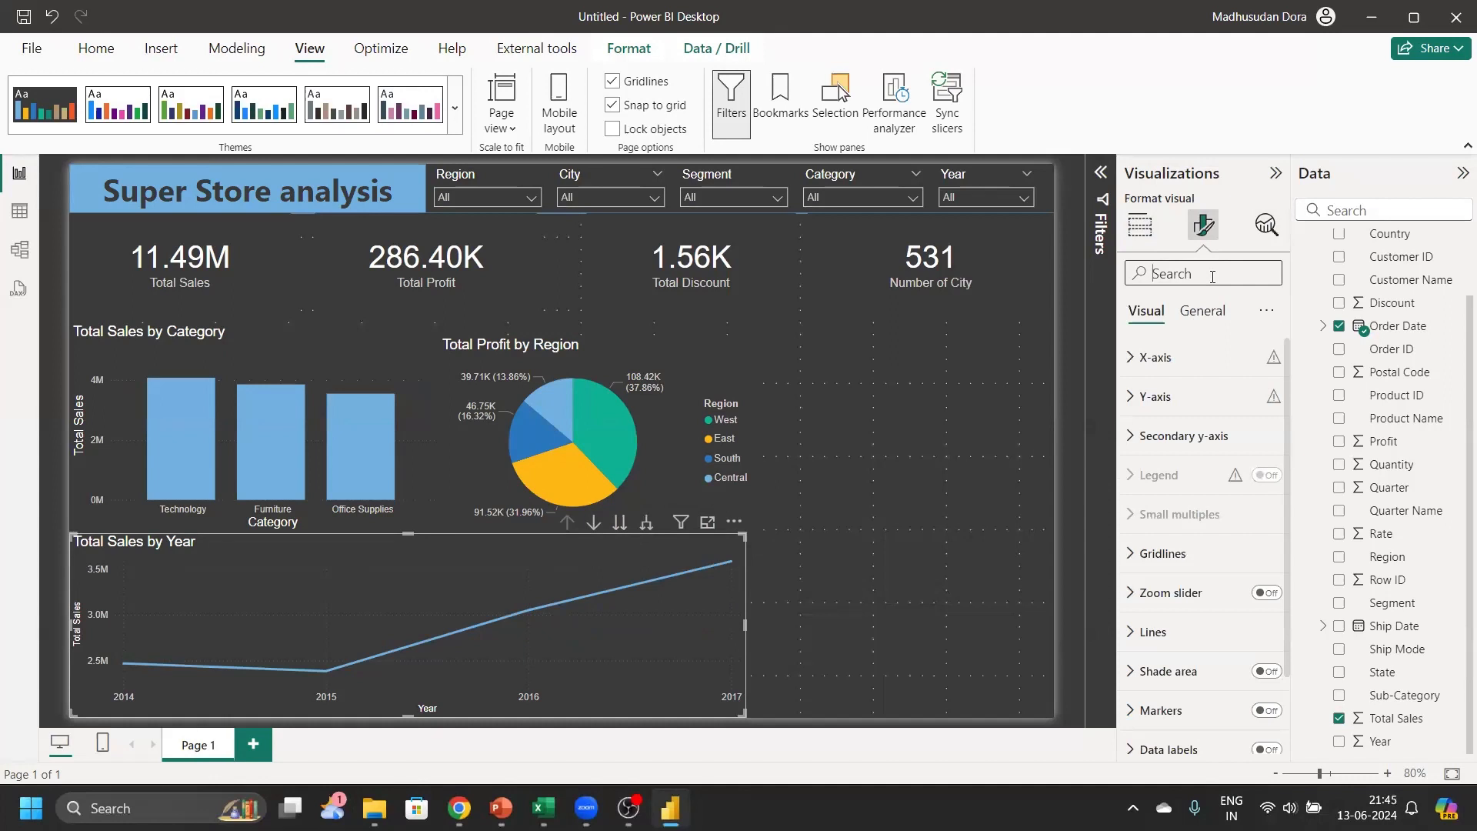
text(dat)
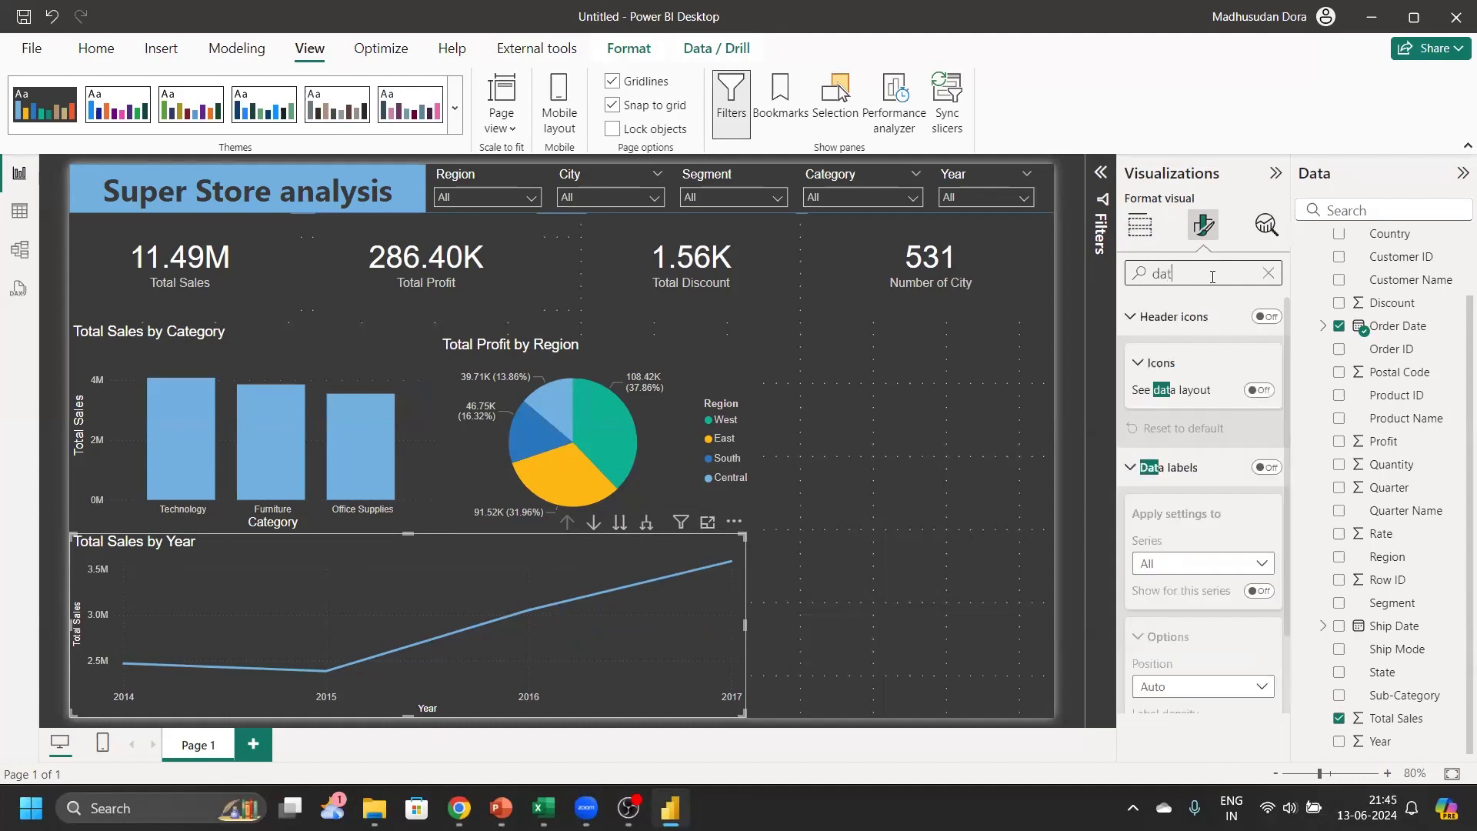
click(1268, 468)
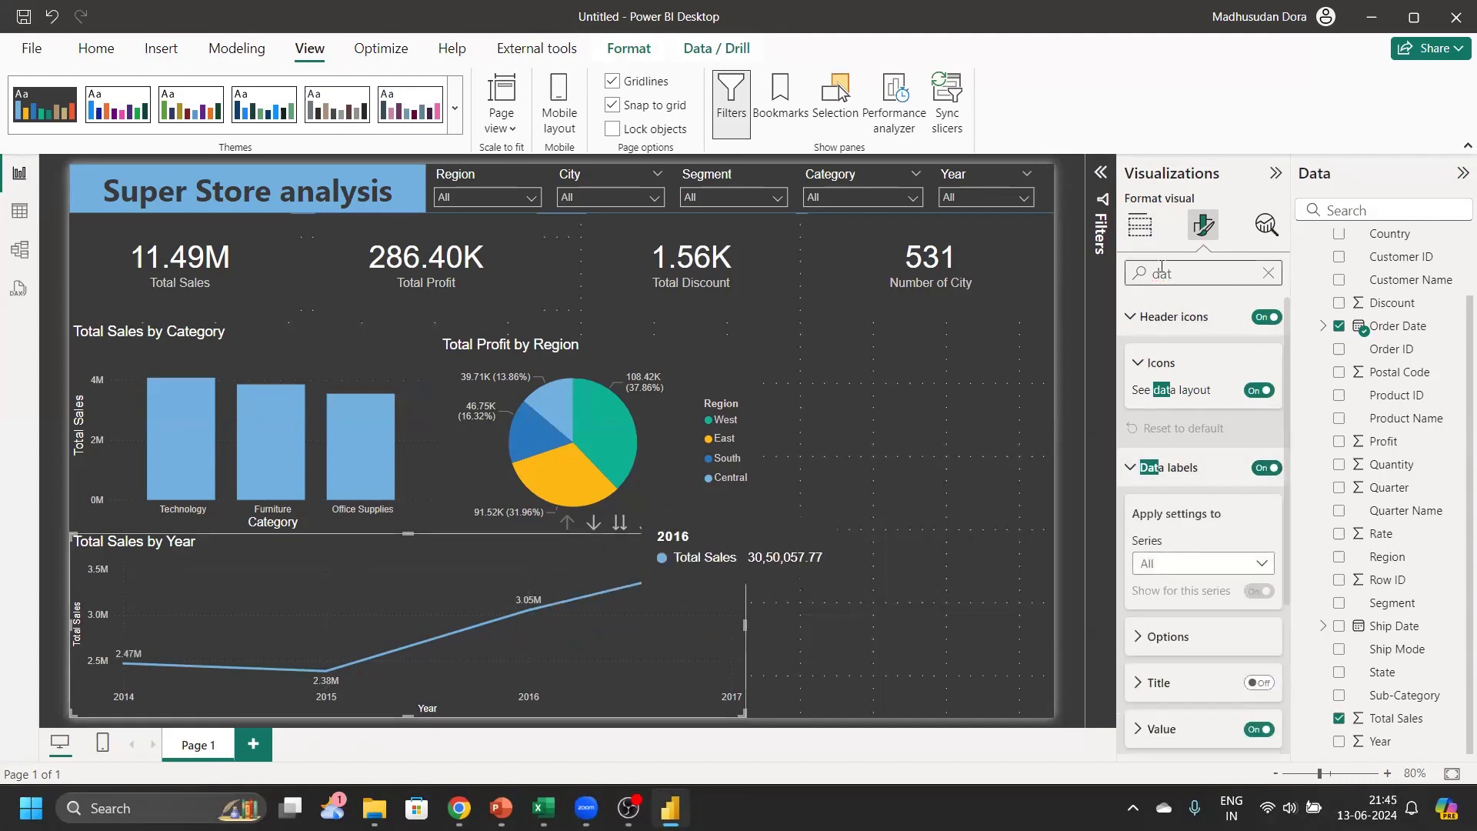
Turn on markers for the line chart and set the marker size to 6 px
drag(1189, 273, 1114, 286)
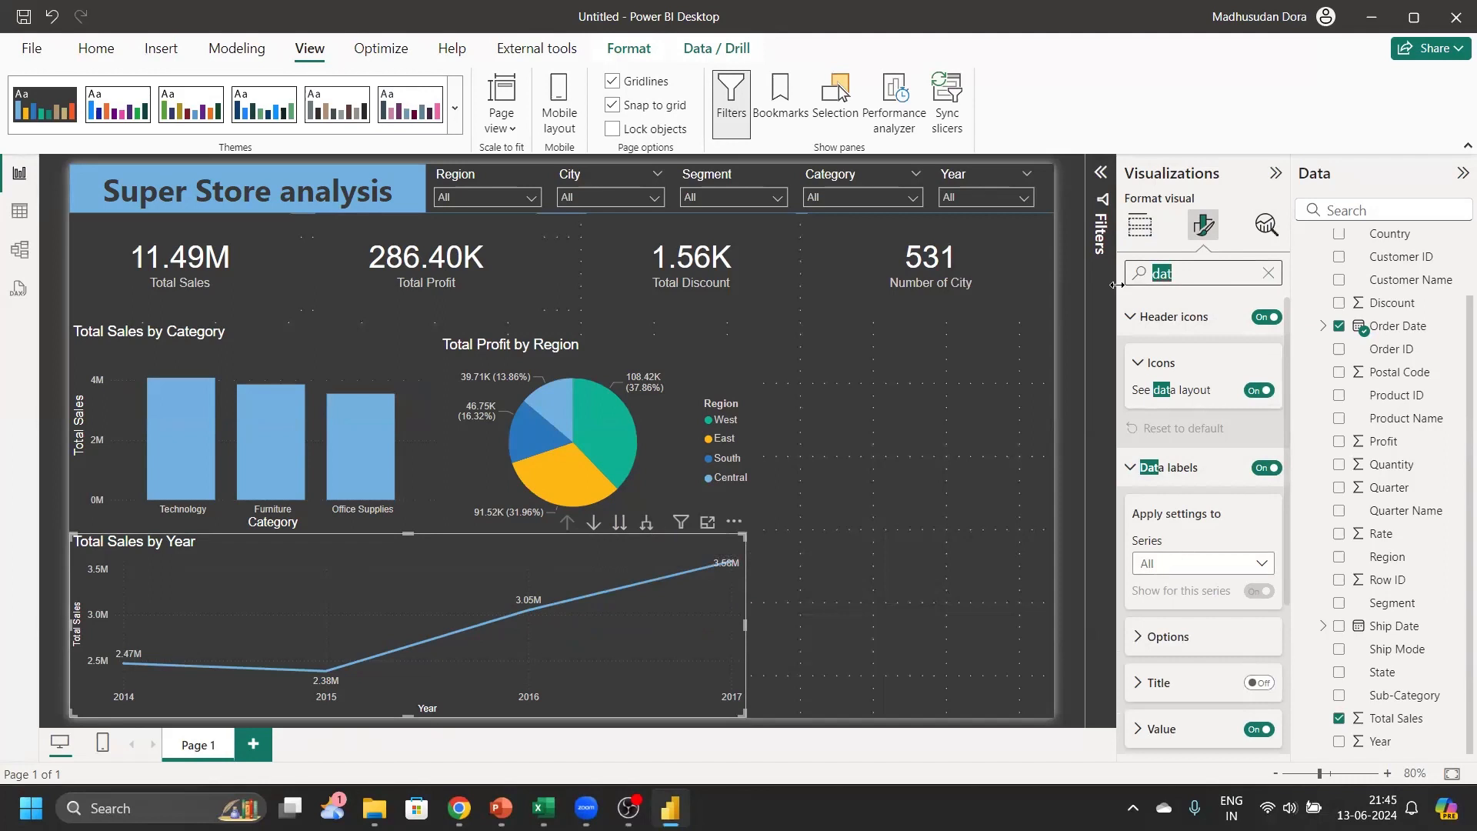
key(BackSpace)
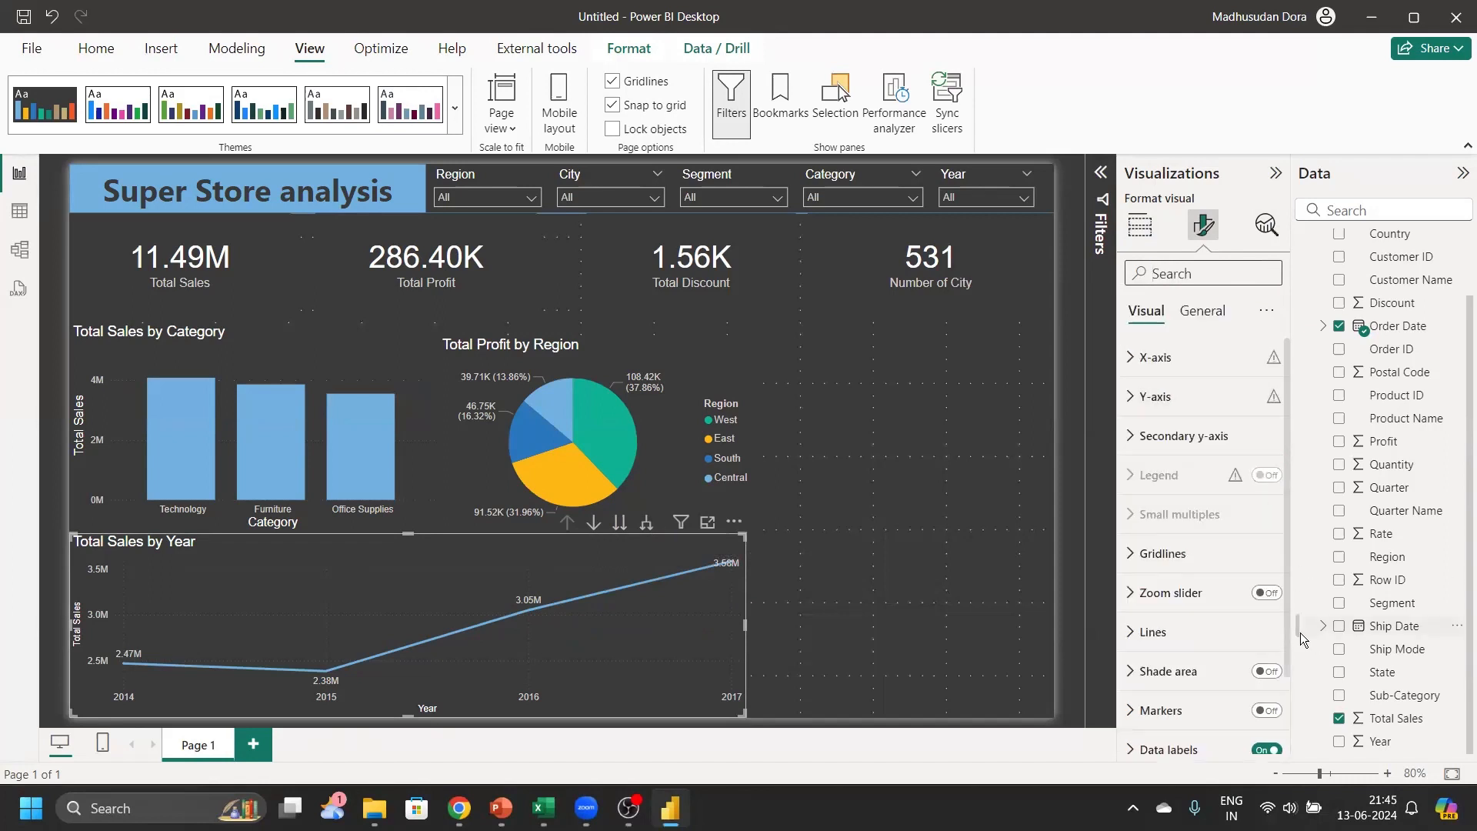
scroll(1198, 695, down, 2)
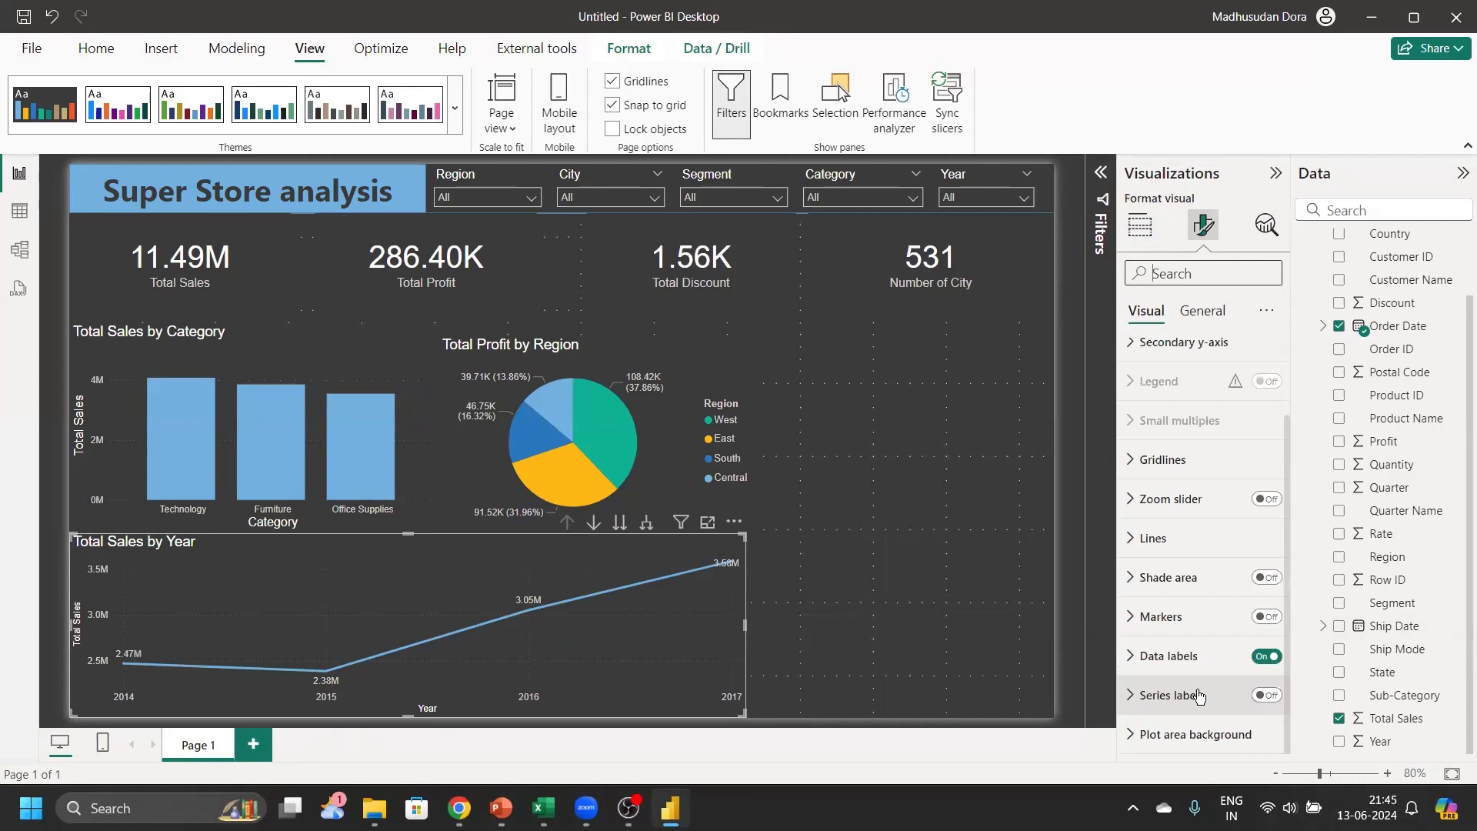
click(1146, 620)
click(1267, 617)
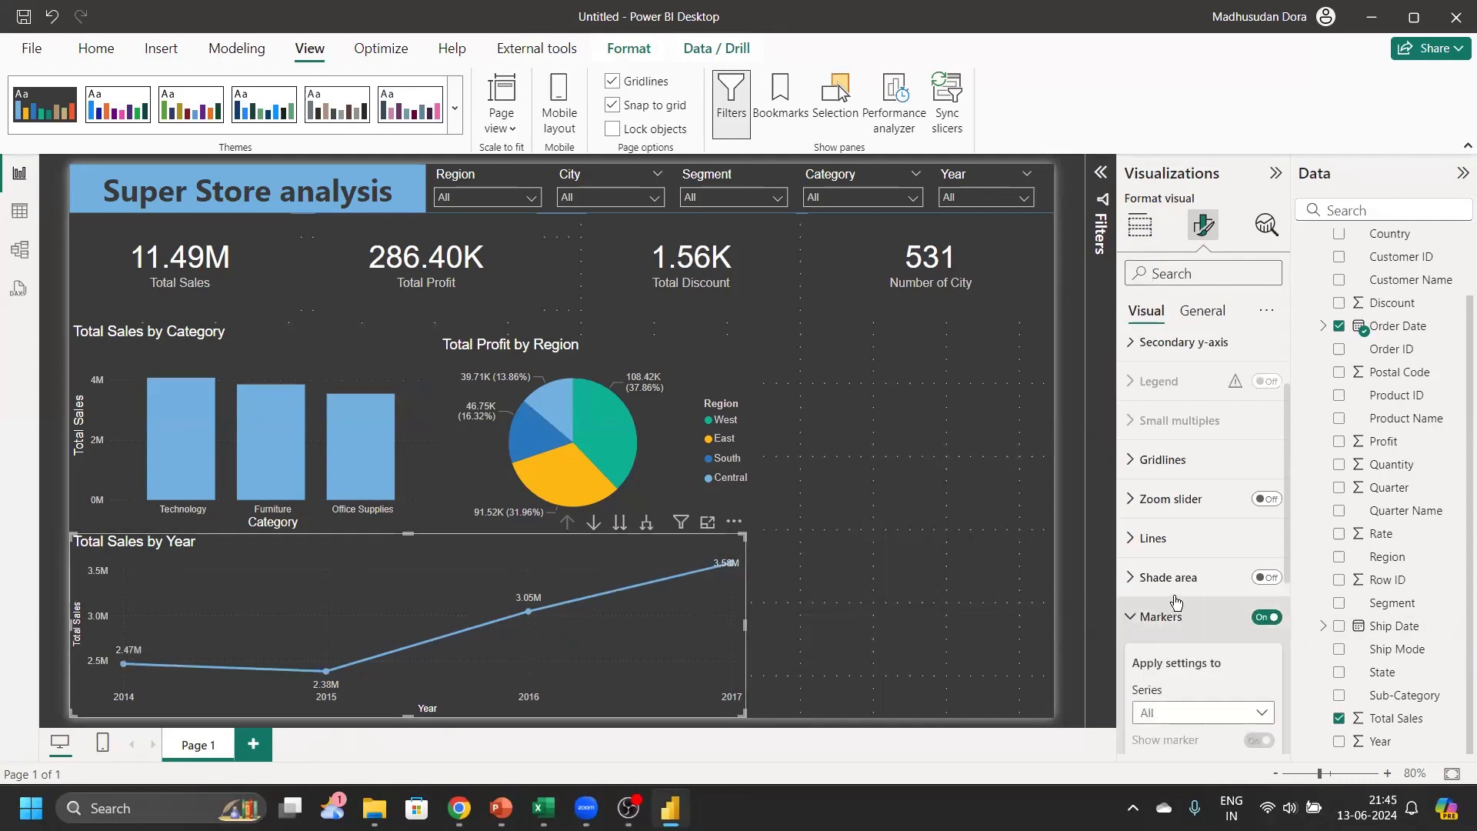
scroll(1183, 587, down, 6)
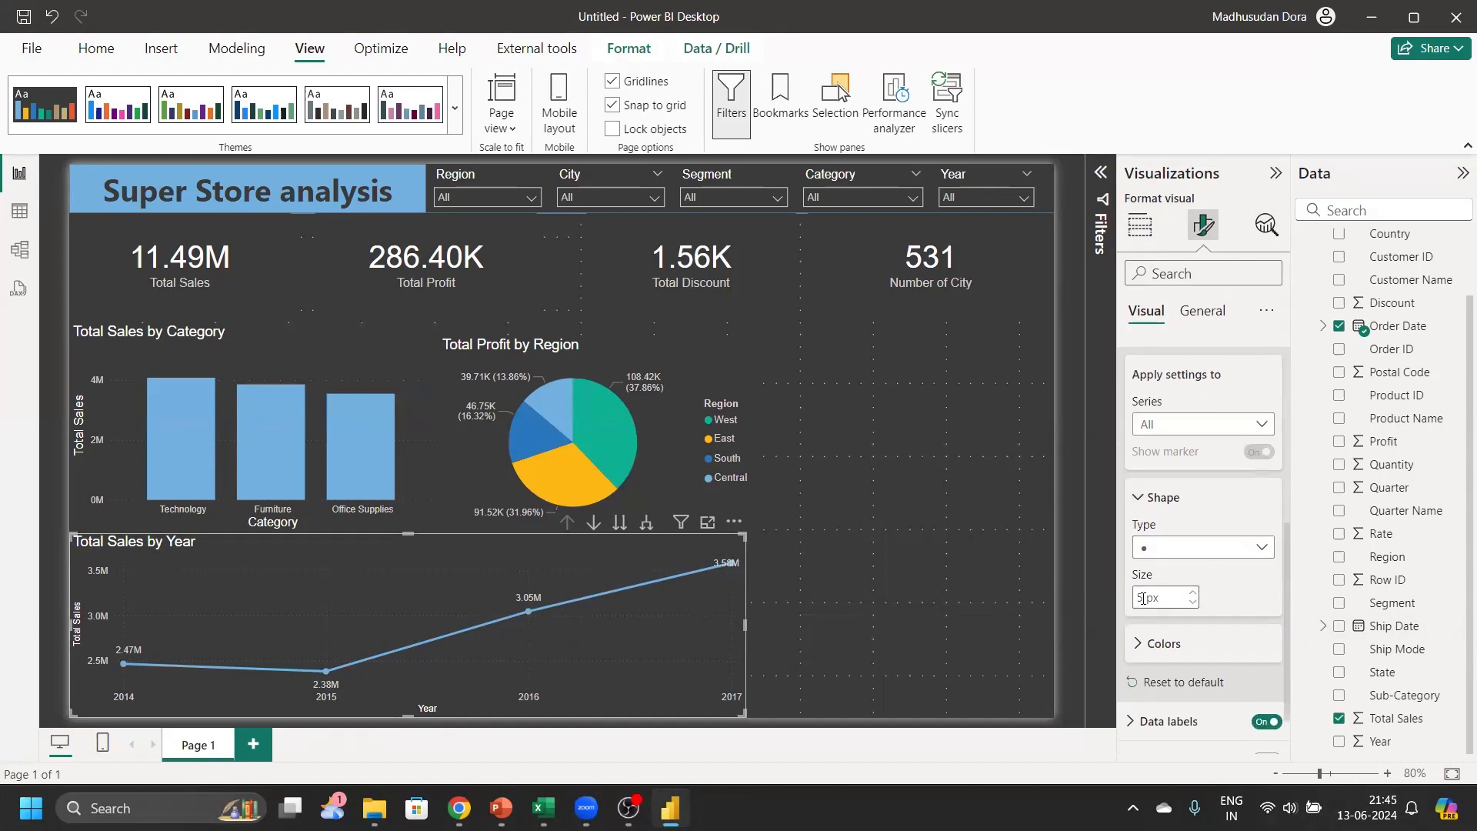
click(1193, 605)
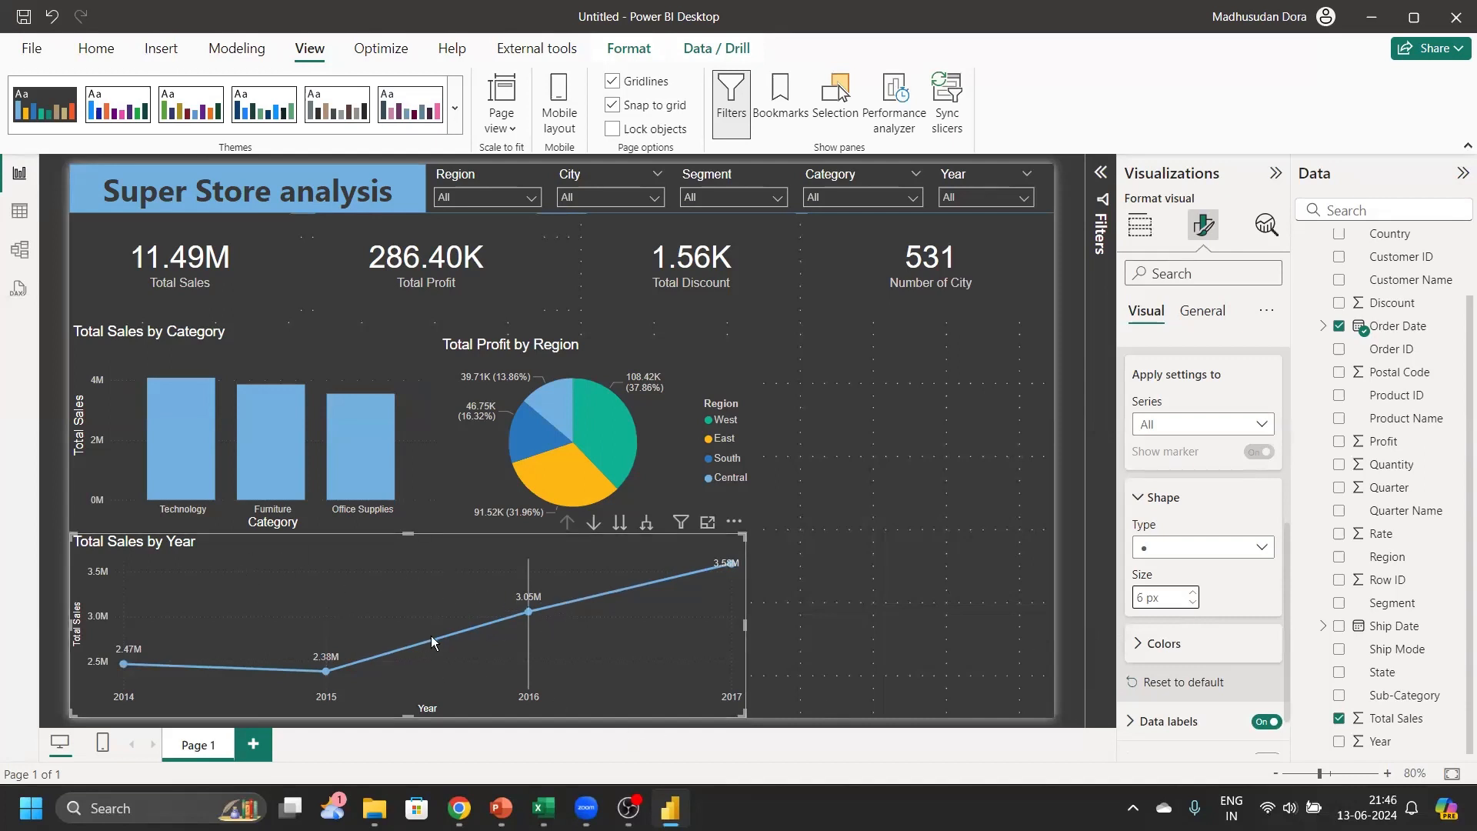
Drill the line chart down into 2015 and show its total sales at the month level
right_click(413, 594)
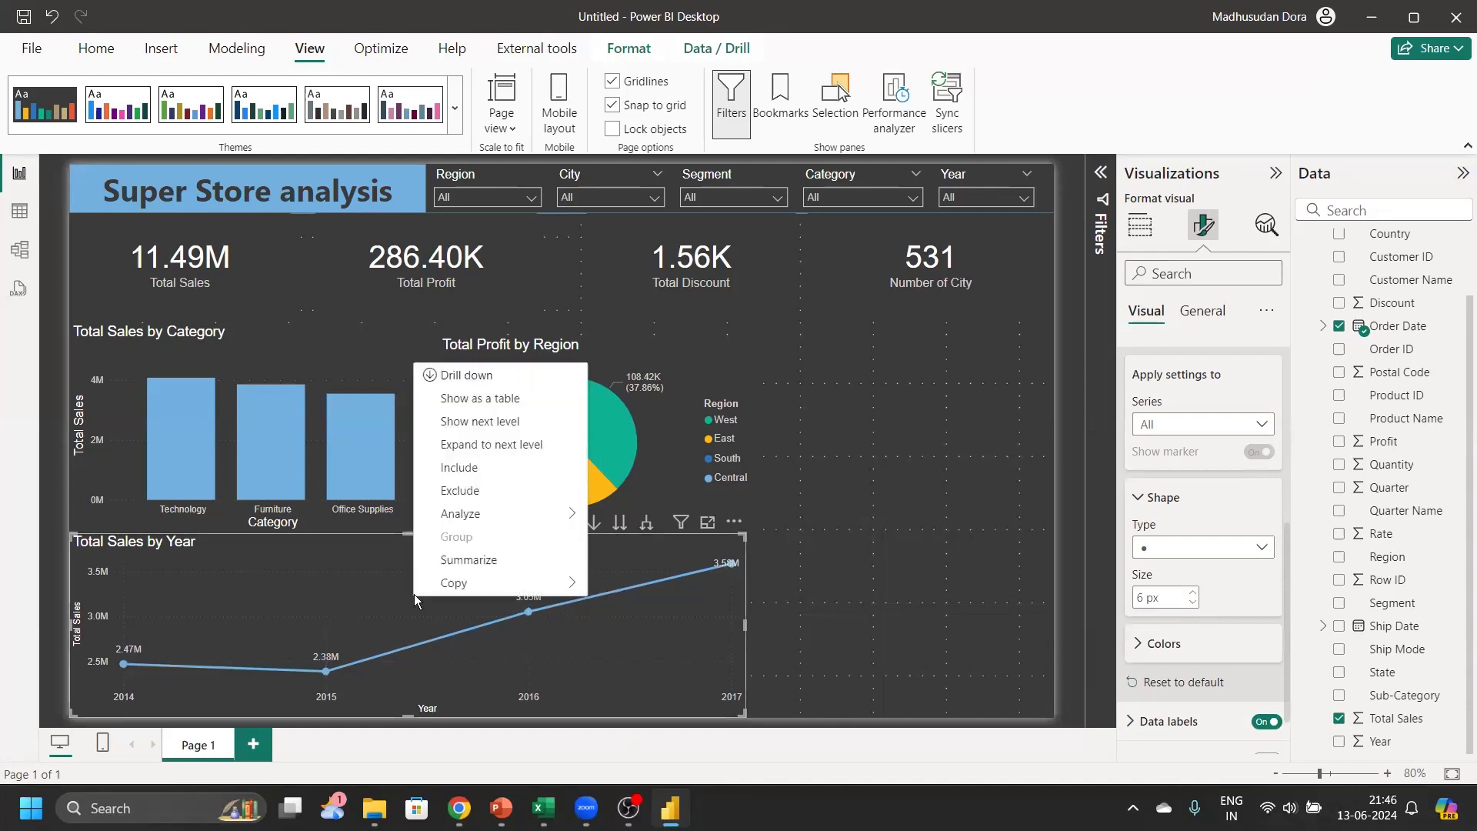
click(492, 375)
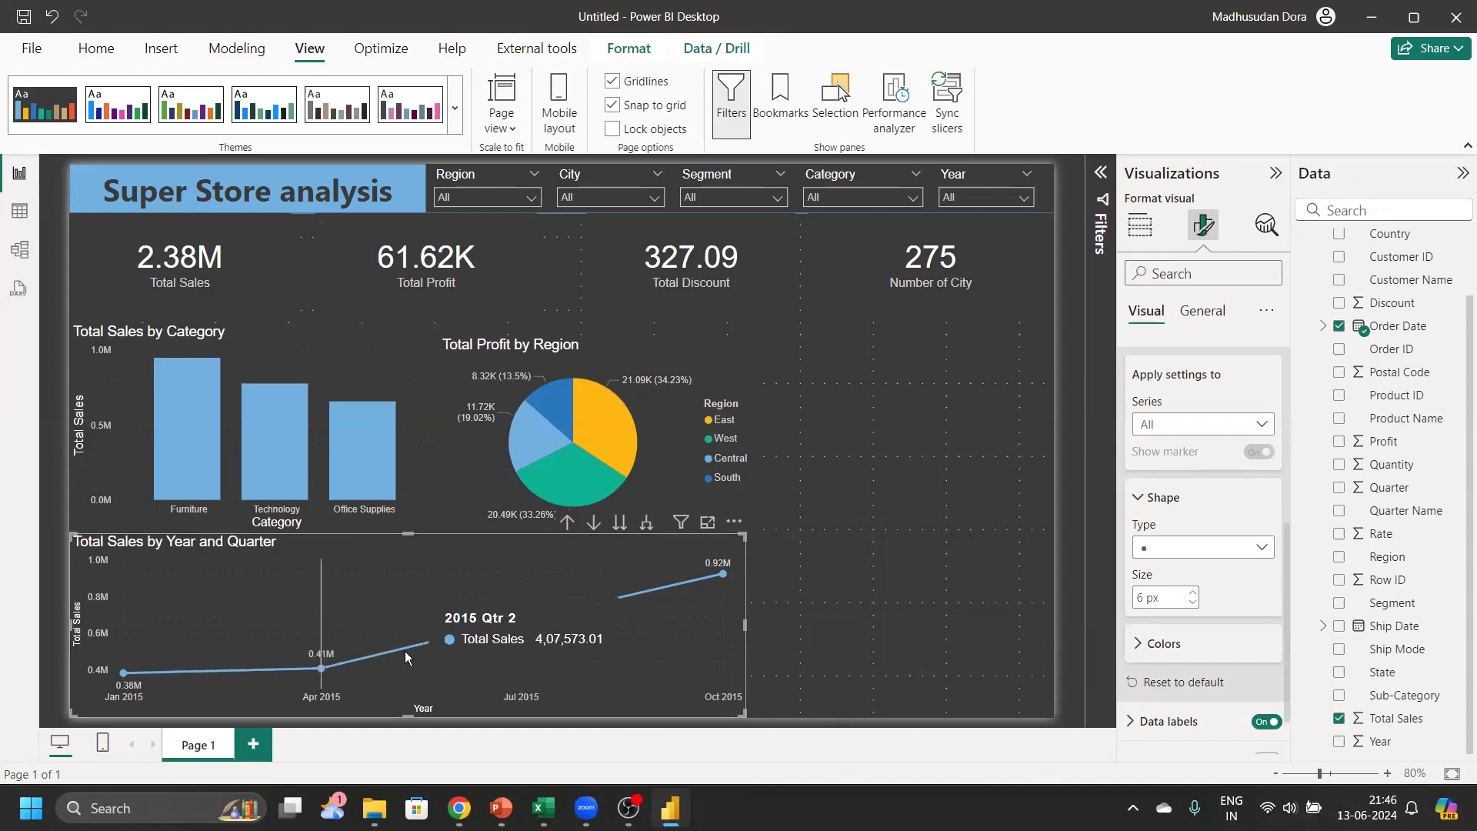
click(618, 523)
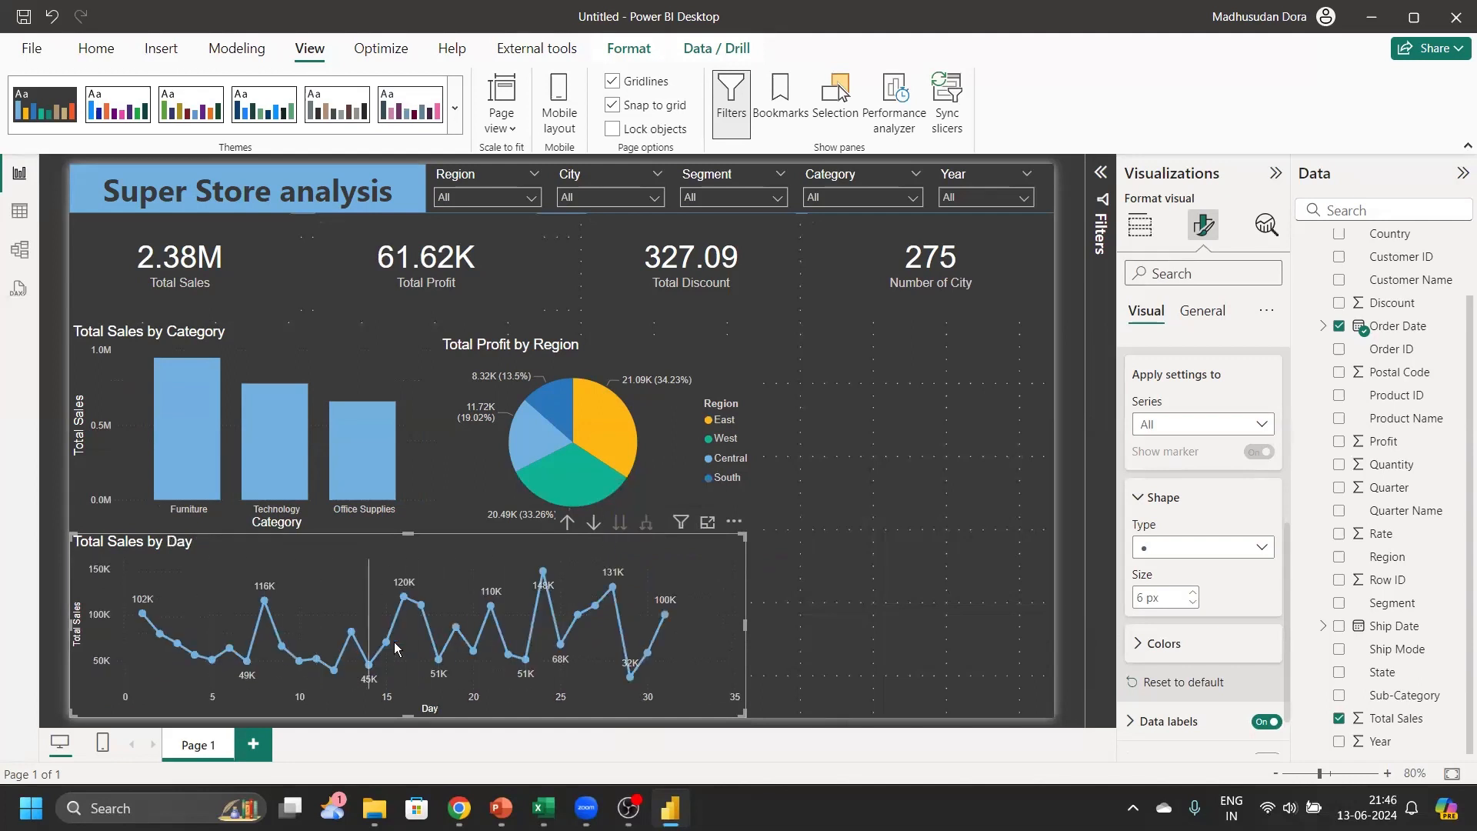
click(567, 524)
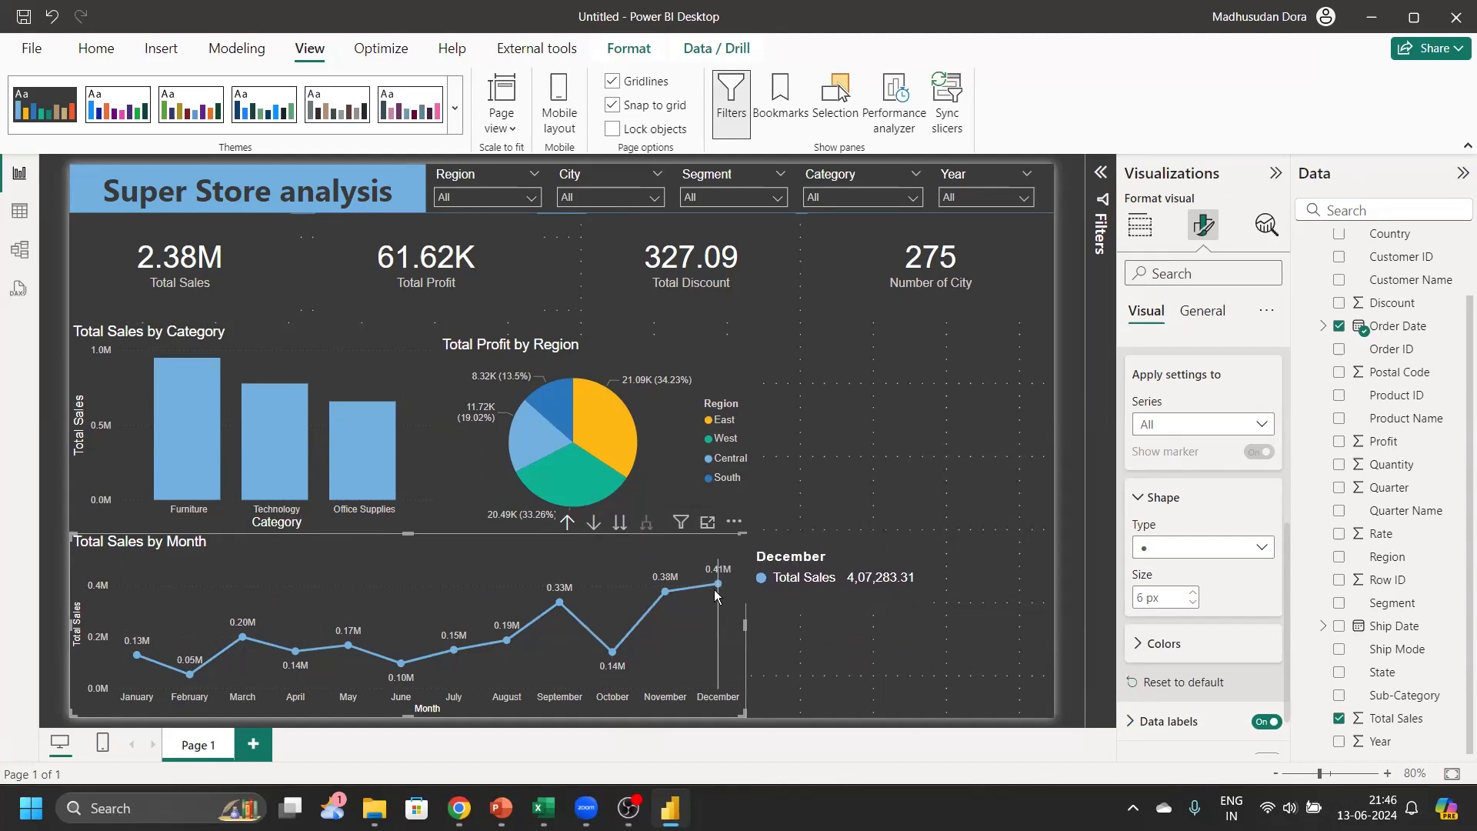
Insert a table visual, enlarge it to fill the free area beside the charts, and shift the pie chart slightly clear of it
click(875, 470)
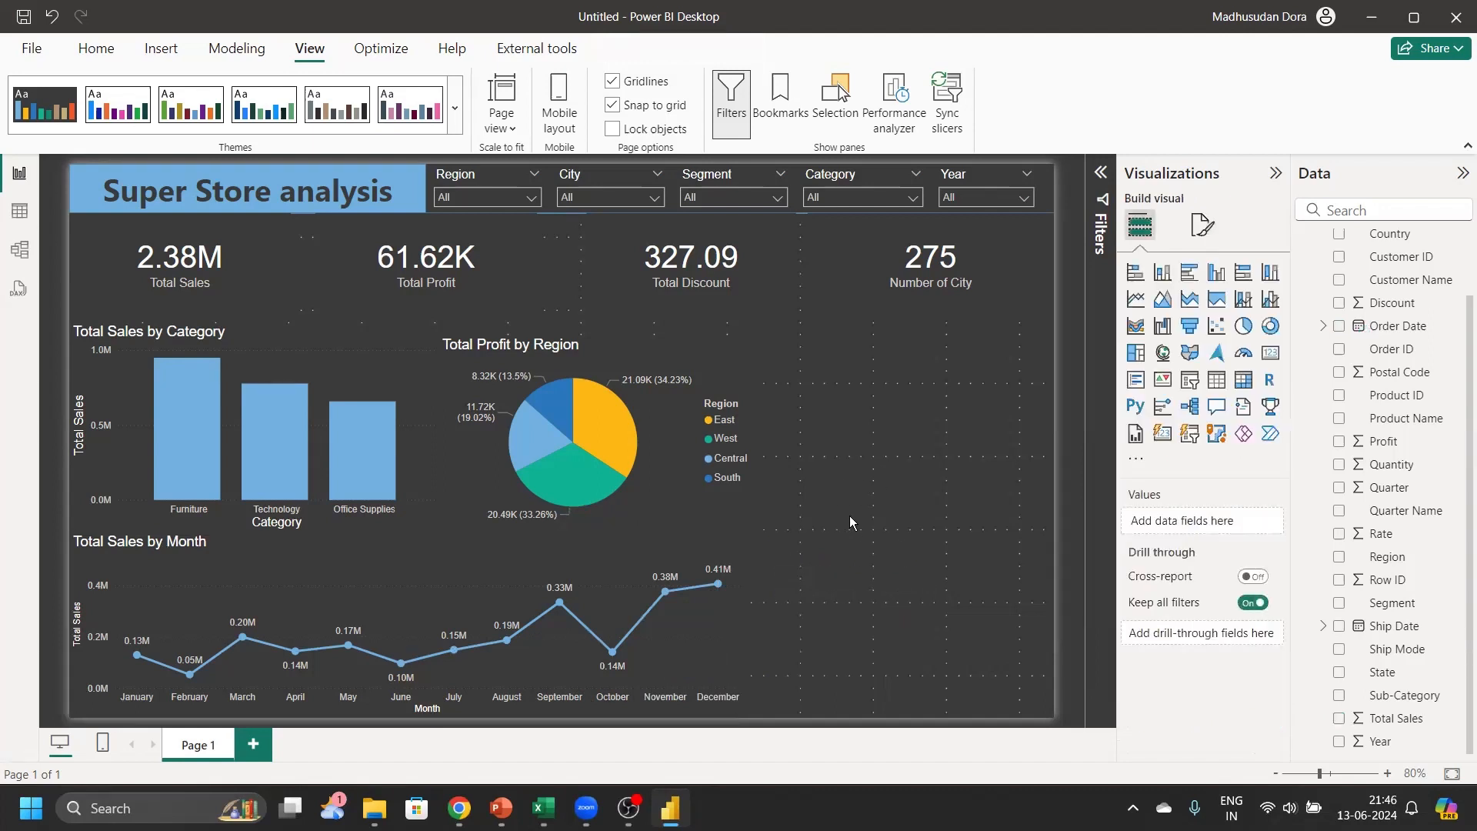
click(1221, 380)
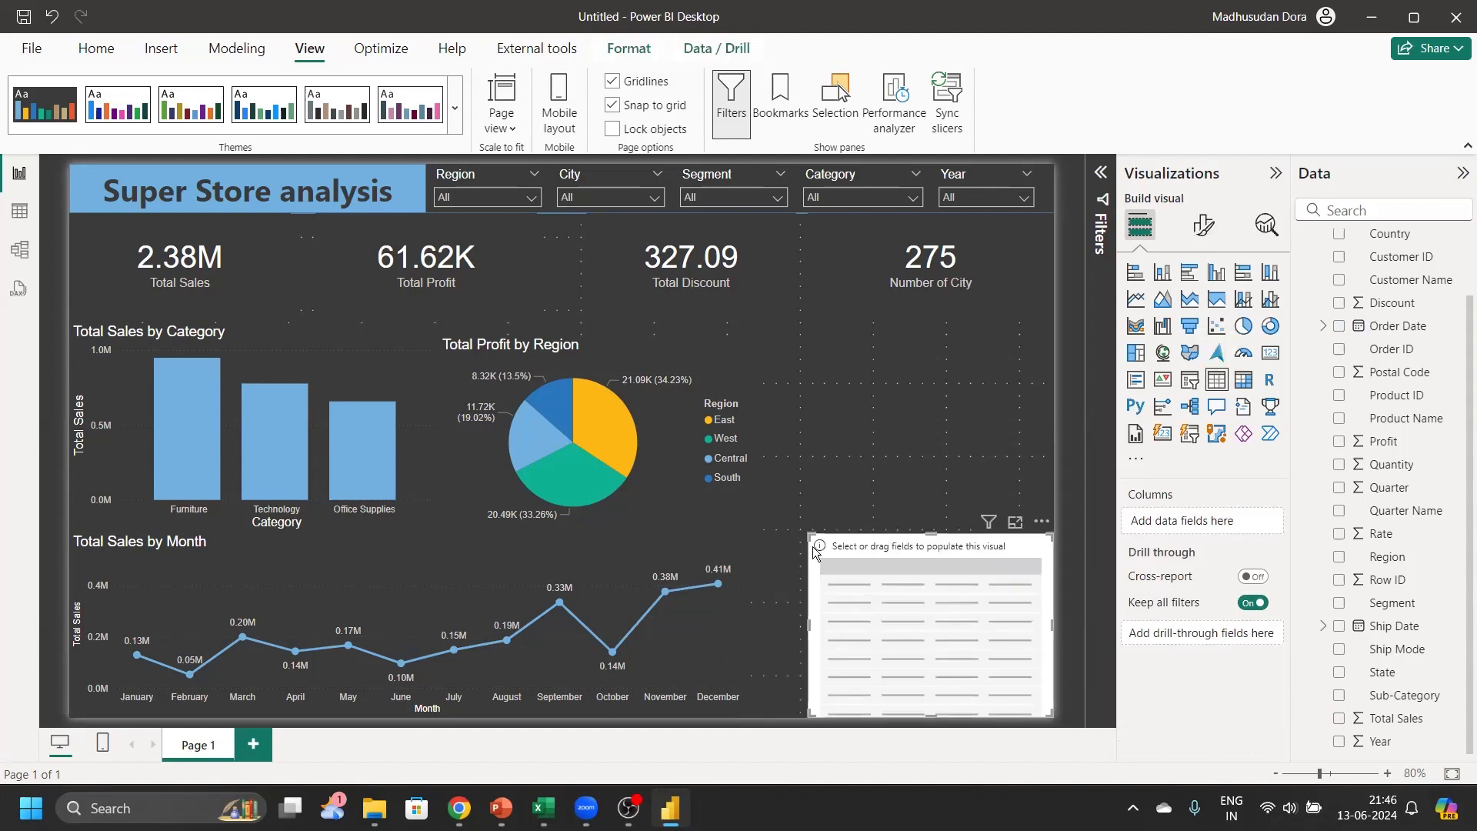
drag(810, 536, 748, 336)
drag(623, 356, 620, 362)
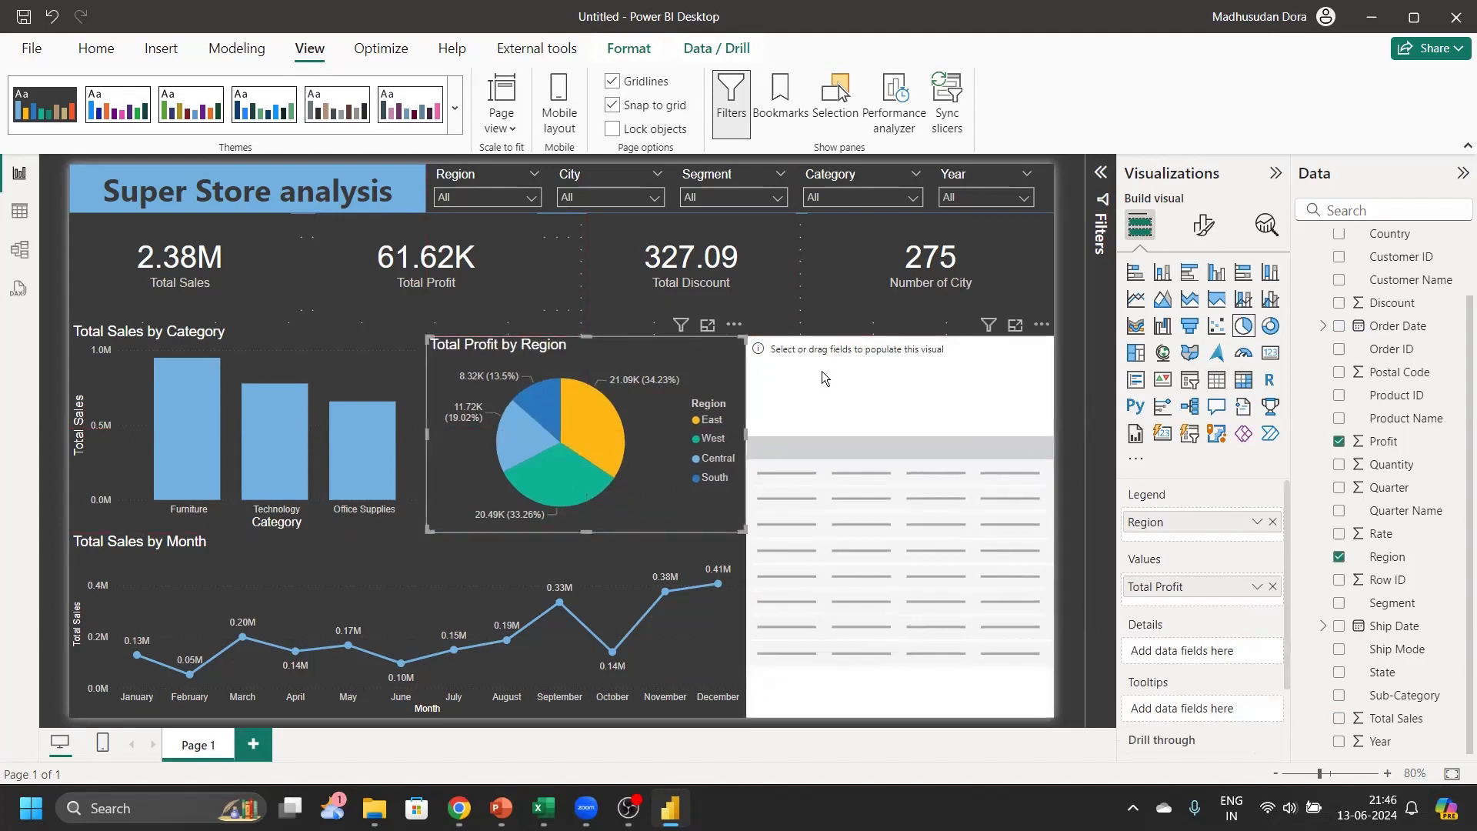
click(866, 406)
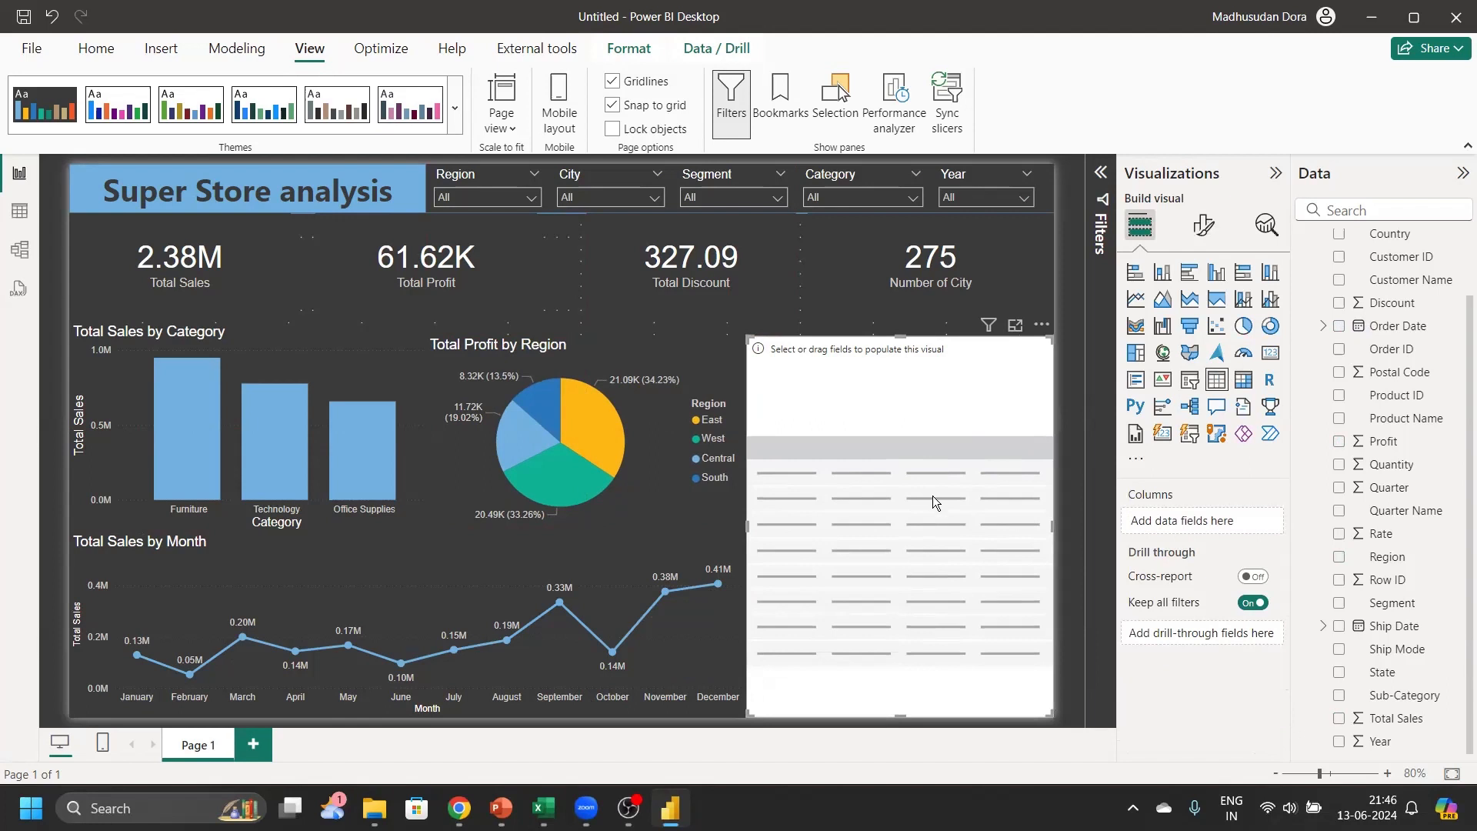
Add the Customer Name, City, Quantity and Total Sales fields as columns of the table
scroll(1427, 420, up, 2)
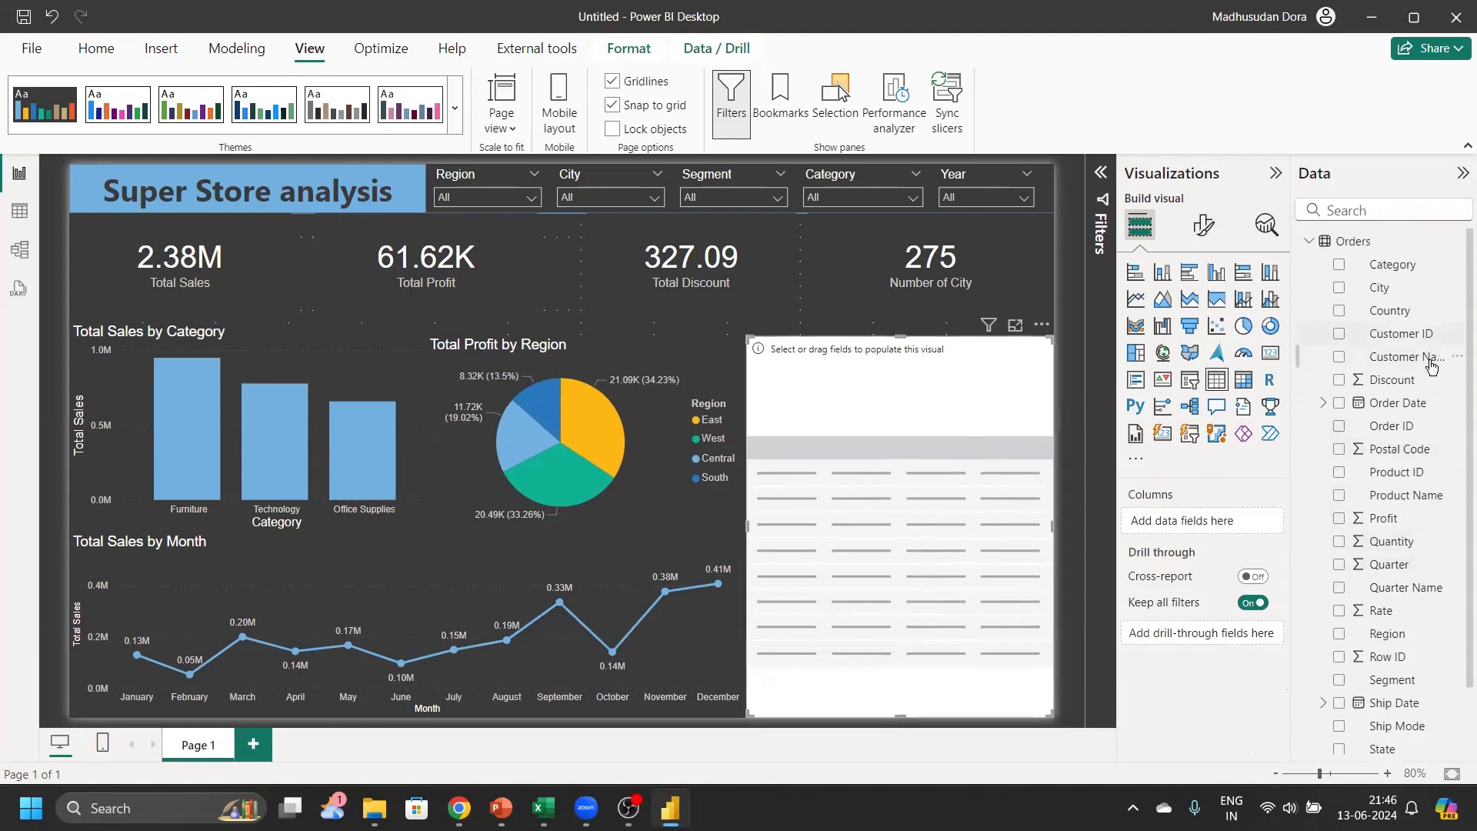
drag(1430, 365, 1200, 521)
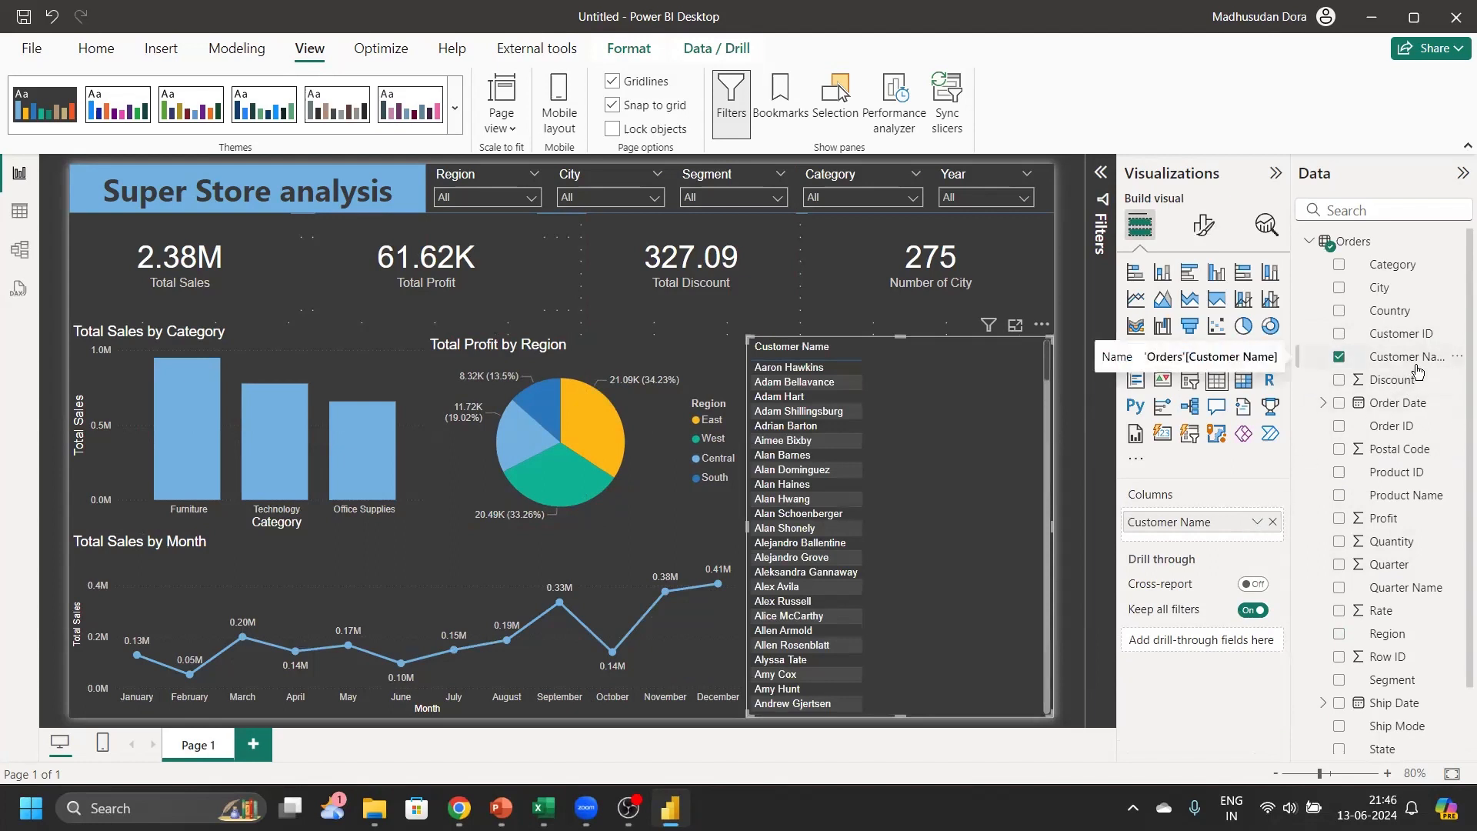
drag(1404, 298, 1239, 542)
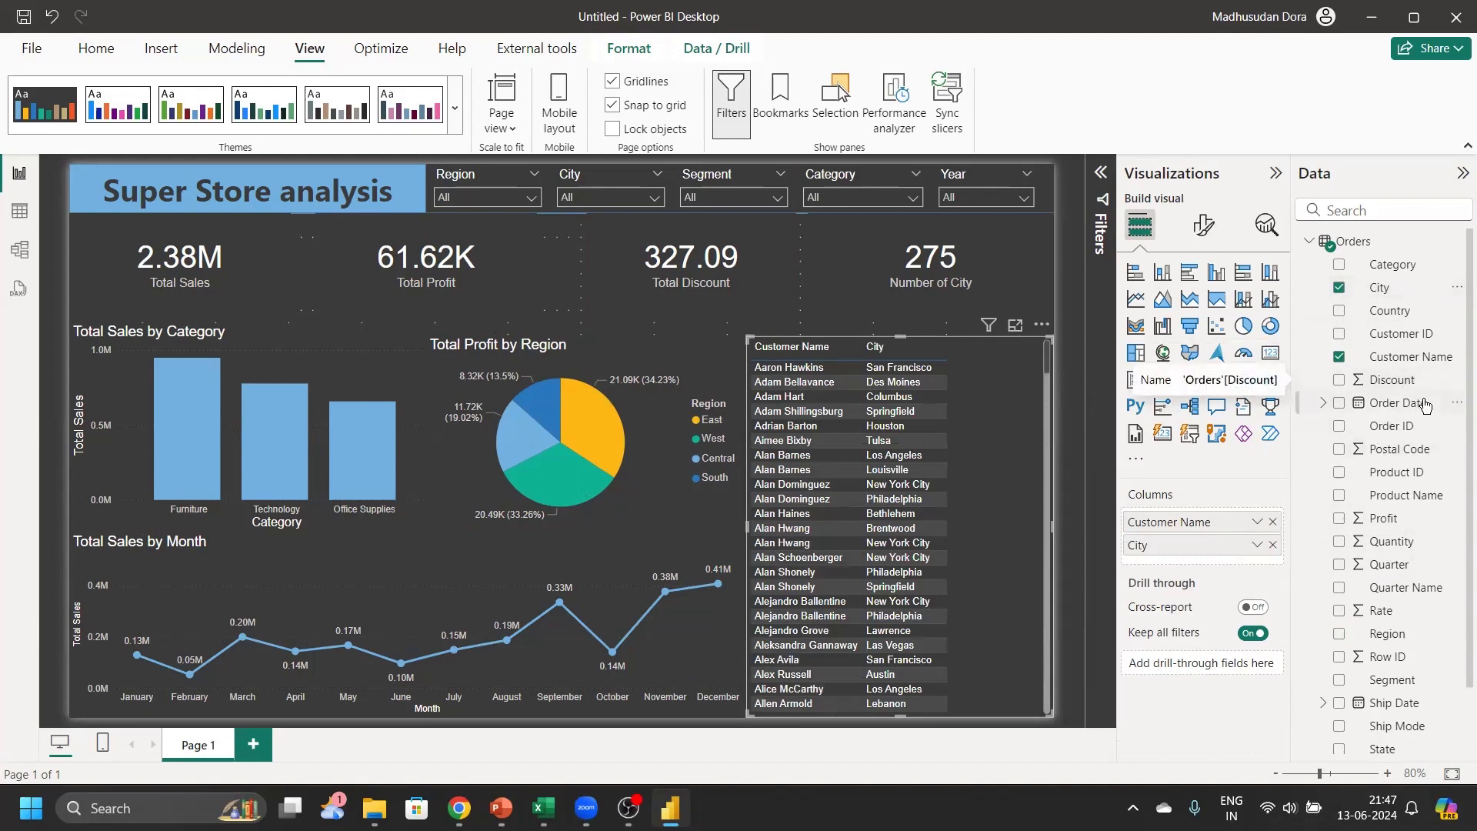
scroll(1423, 402, down, 1)
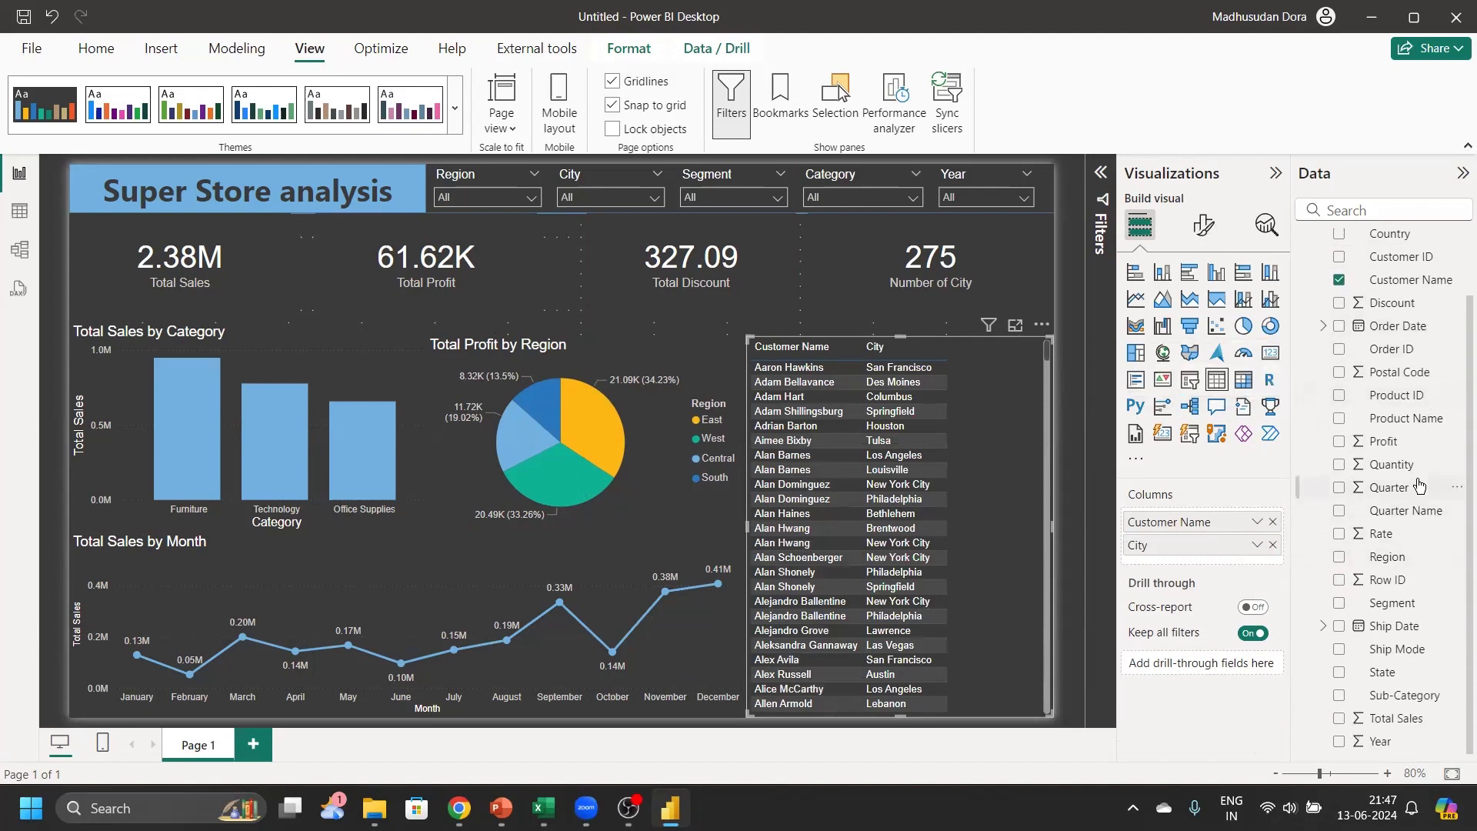
drag(1419, 469, 1264, 560)
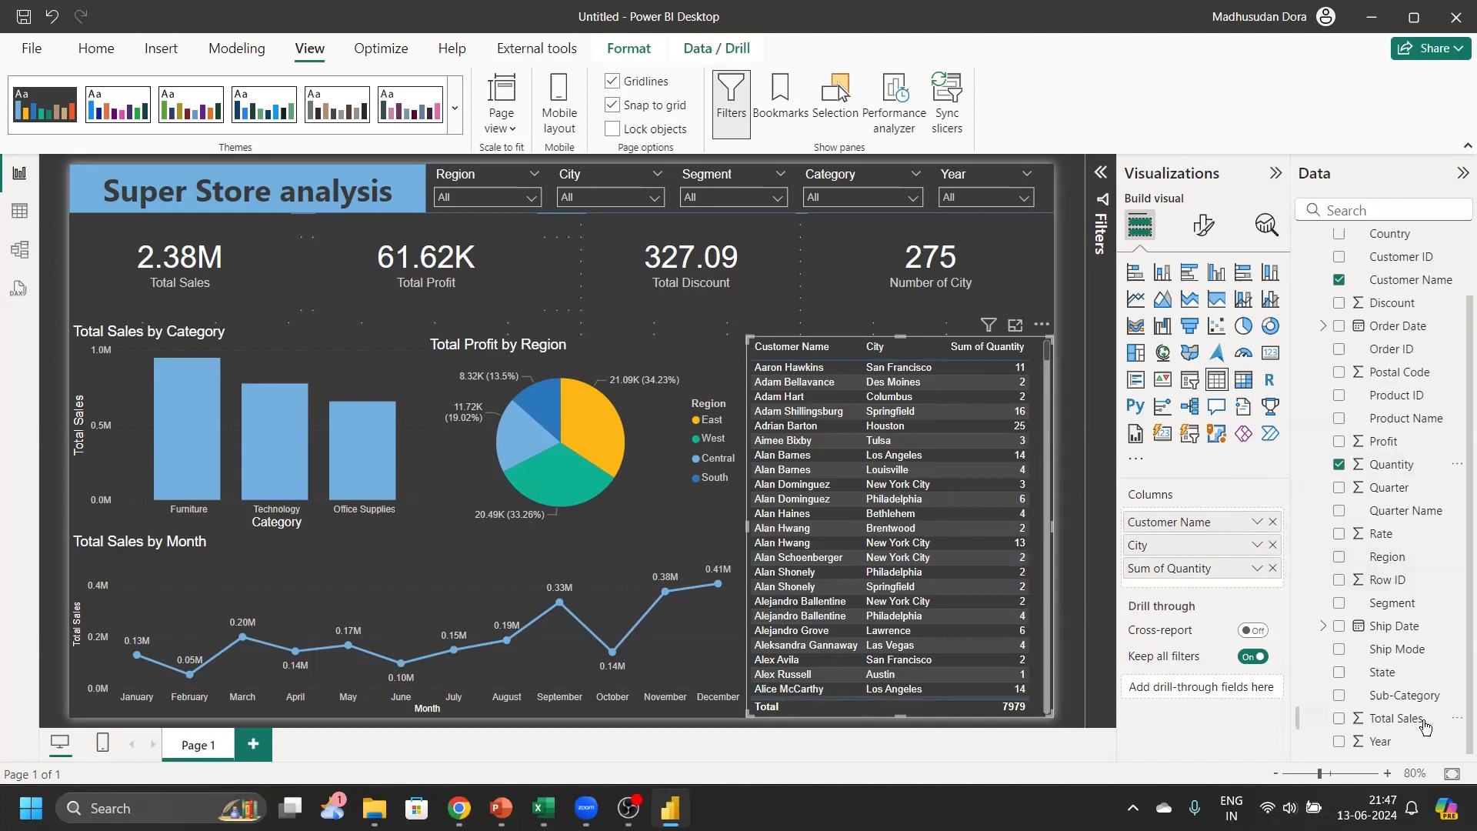
drag(1419, 726, 1245, 596)
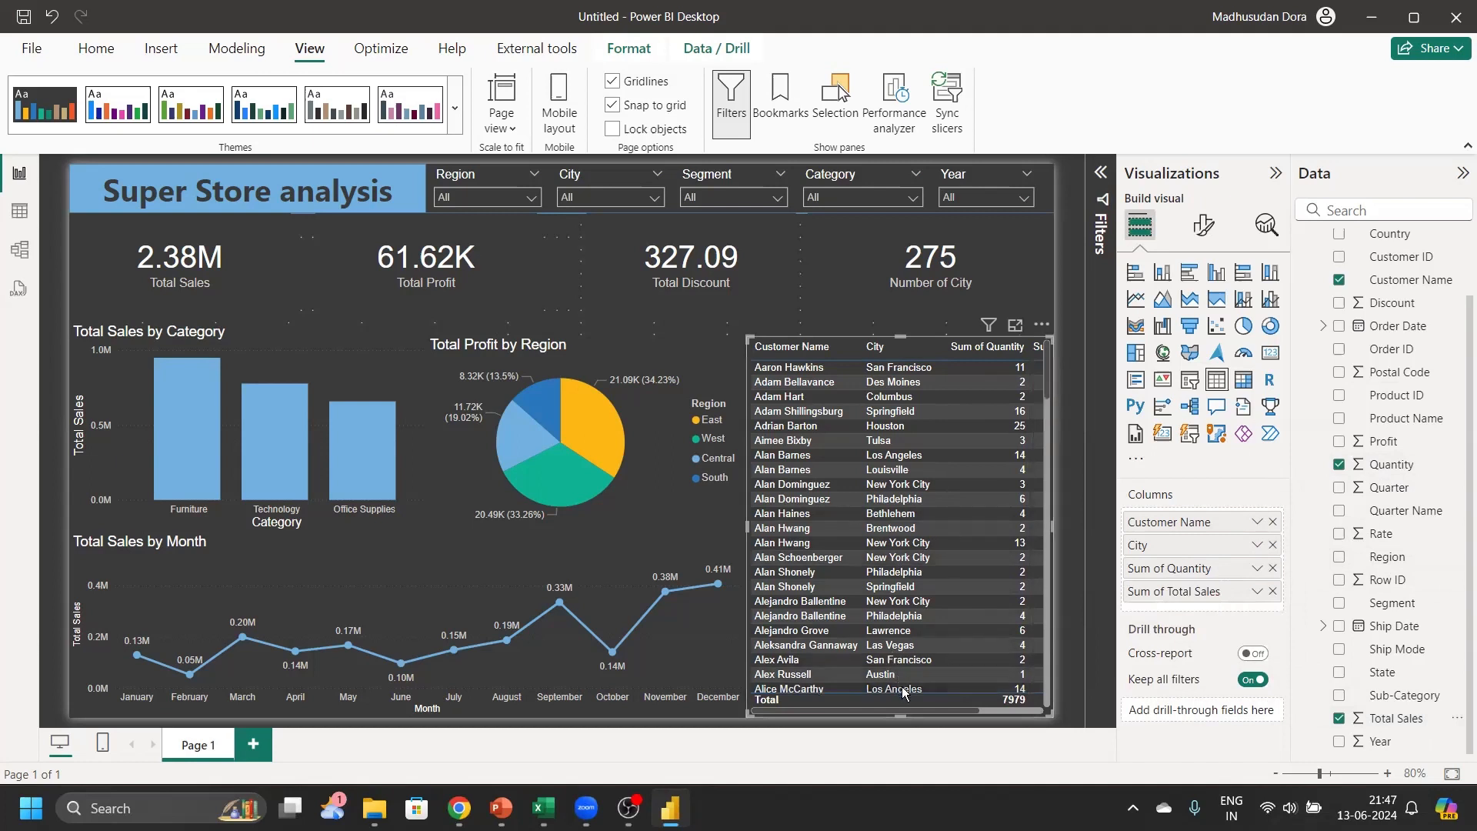
Rename the table's Sum of Quantity column to Quantity
double_click(1169, 567)
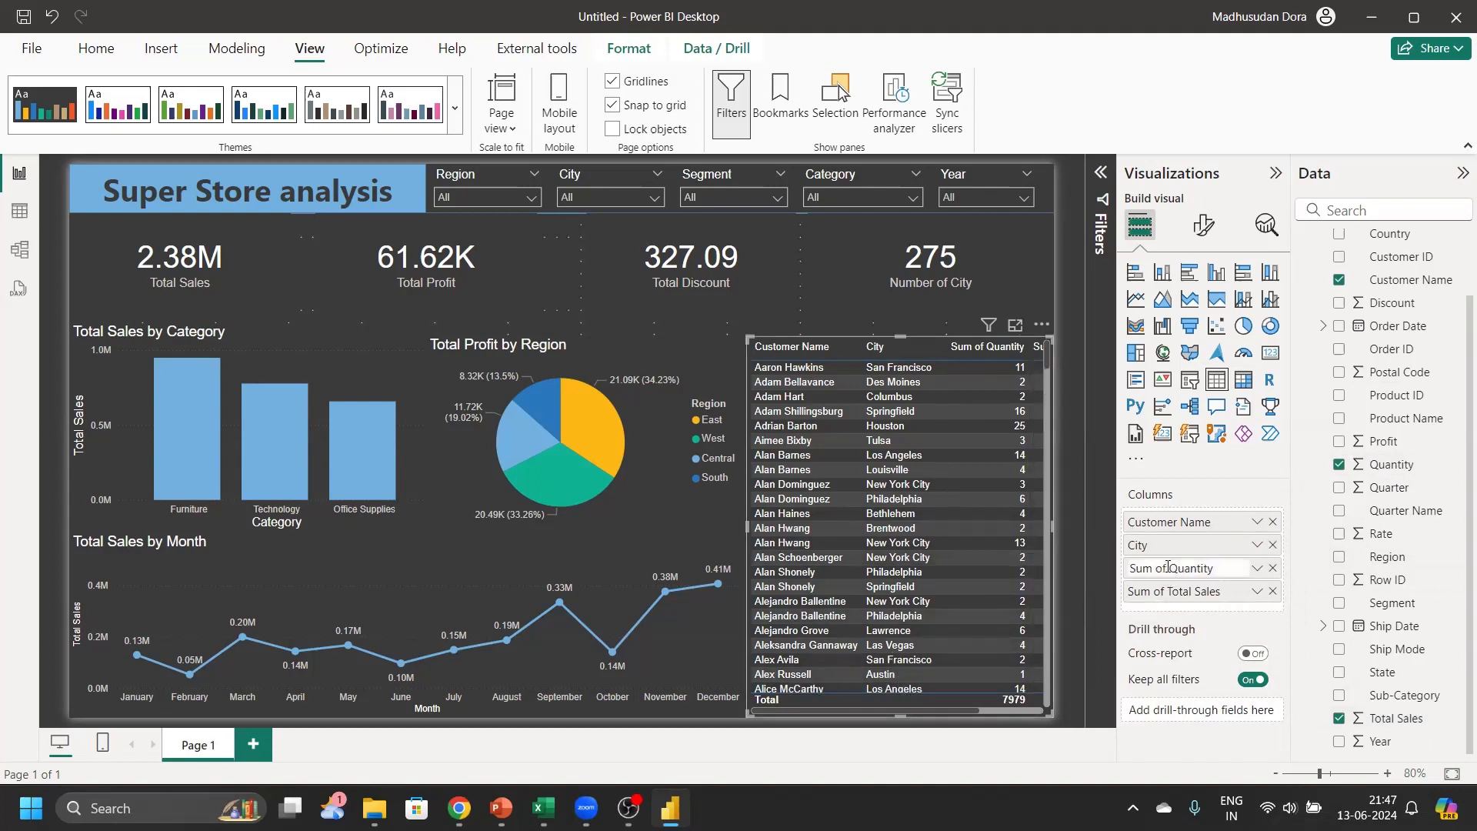
key(BackSpace)
key(BackSpace)
key(BackSpace)
key(BackSpace)
key(BackSpace)
key(BackSpace)
key(BackSpace)
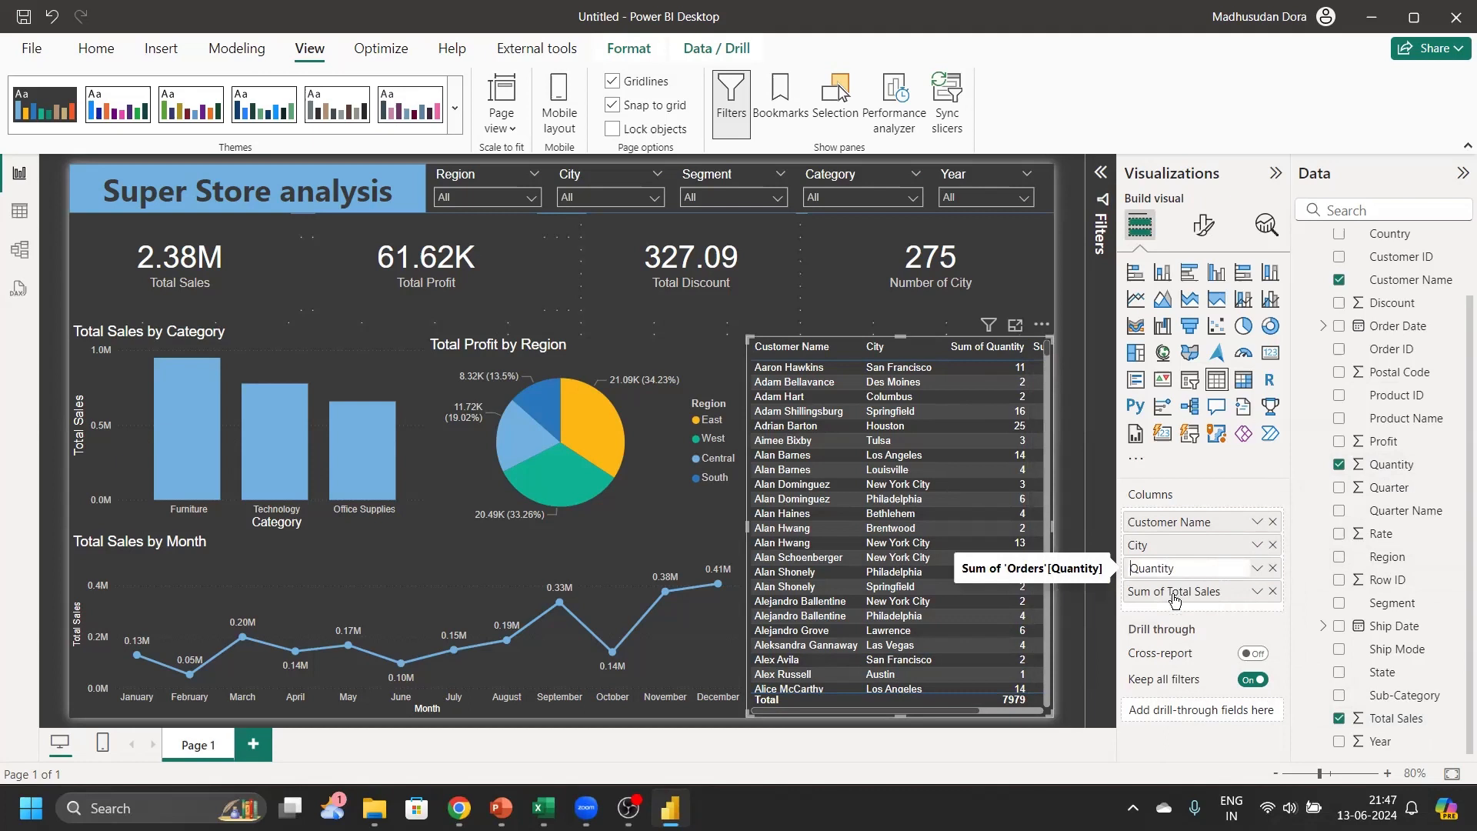
key(Return)
Rename the table's Sum of Total Sales column to Total Sales
double_click(1170, 594)
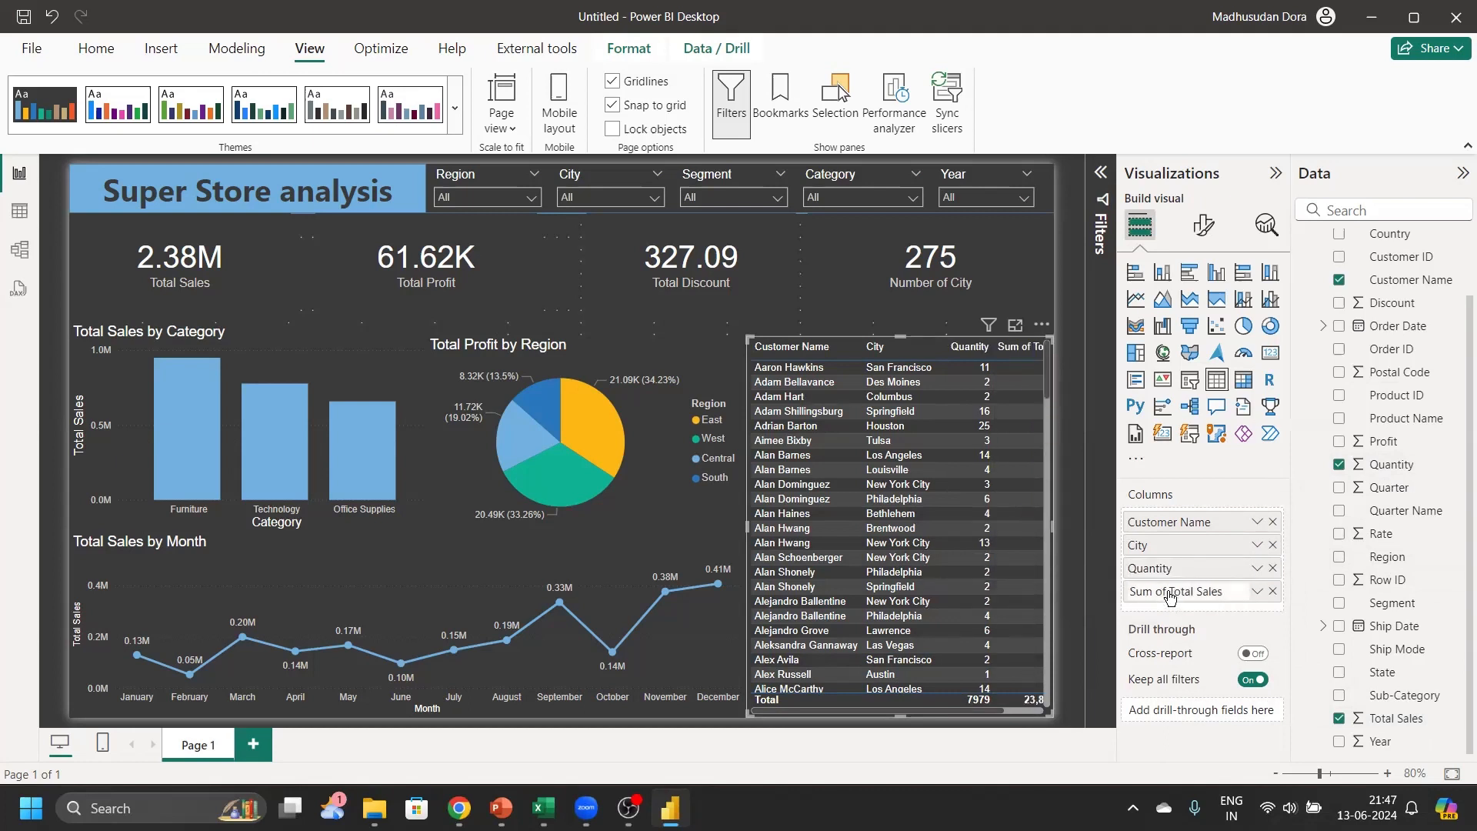
key(BackSpace)
key(BackSpace)
key(BackSpace)
key(BackSpace)
key(BackSpace)
key(BackSpace)
key(BackSpace)
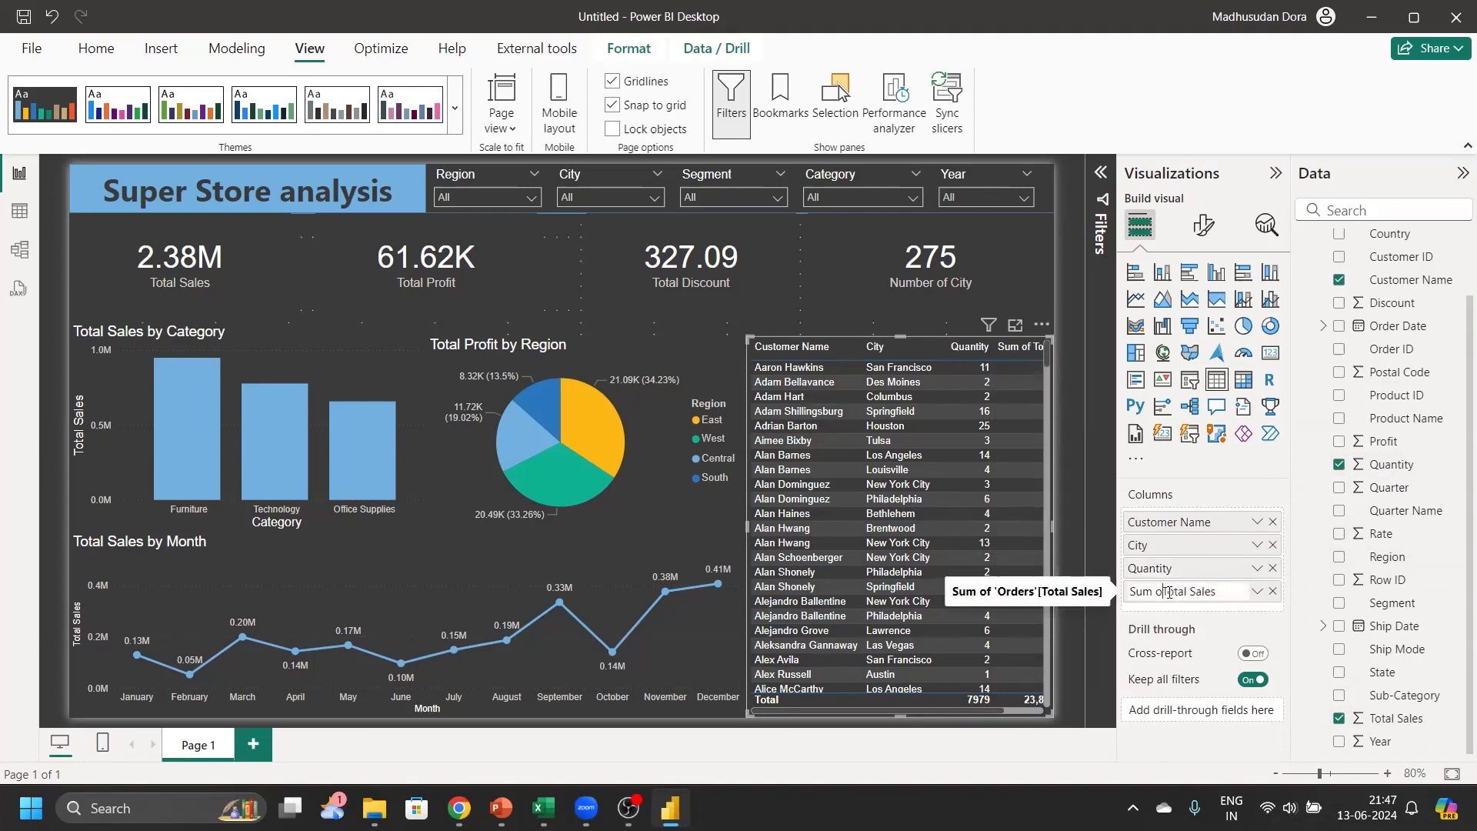
key(Return)
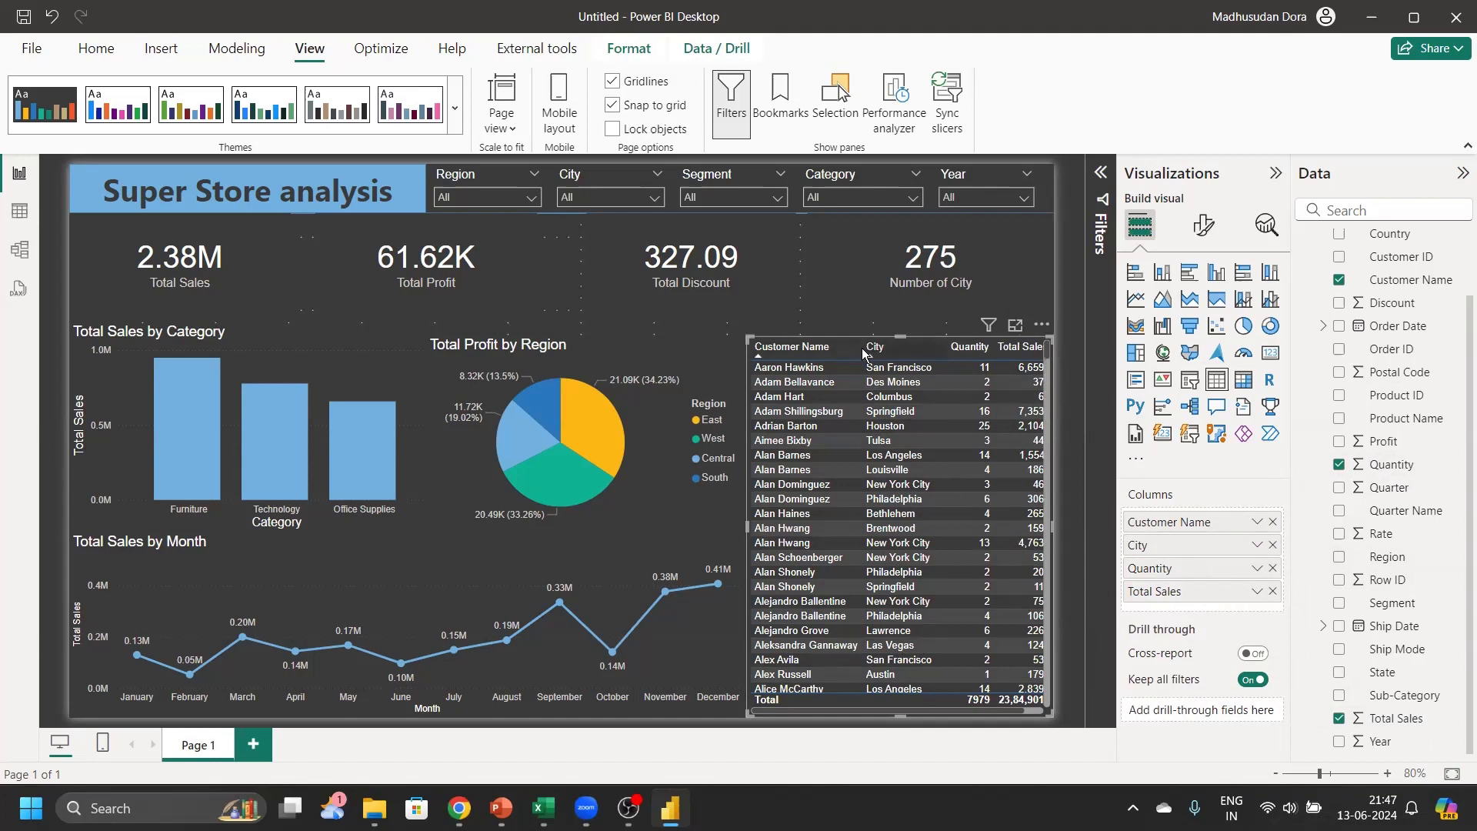
Narrow the table's Customer Name and City columns and set the font size of its values to 9
drag(862, 348, 852, 348)
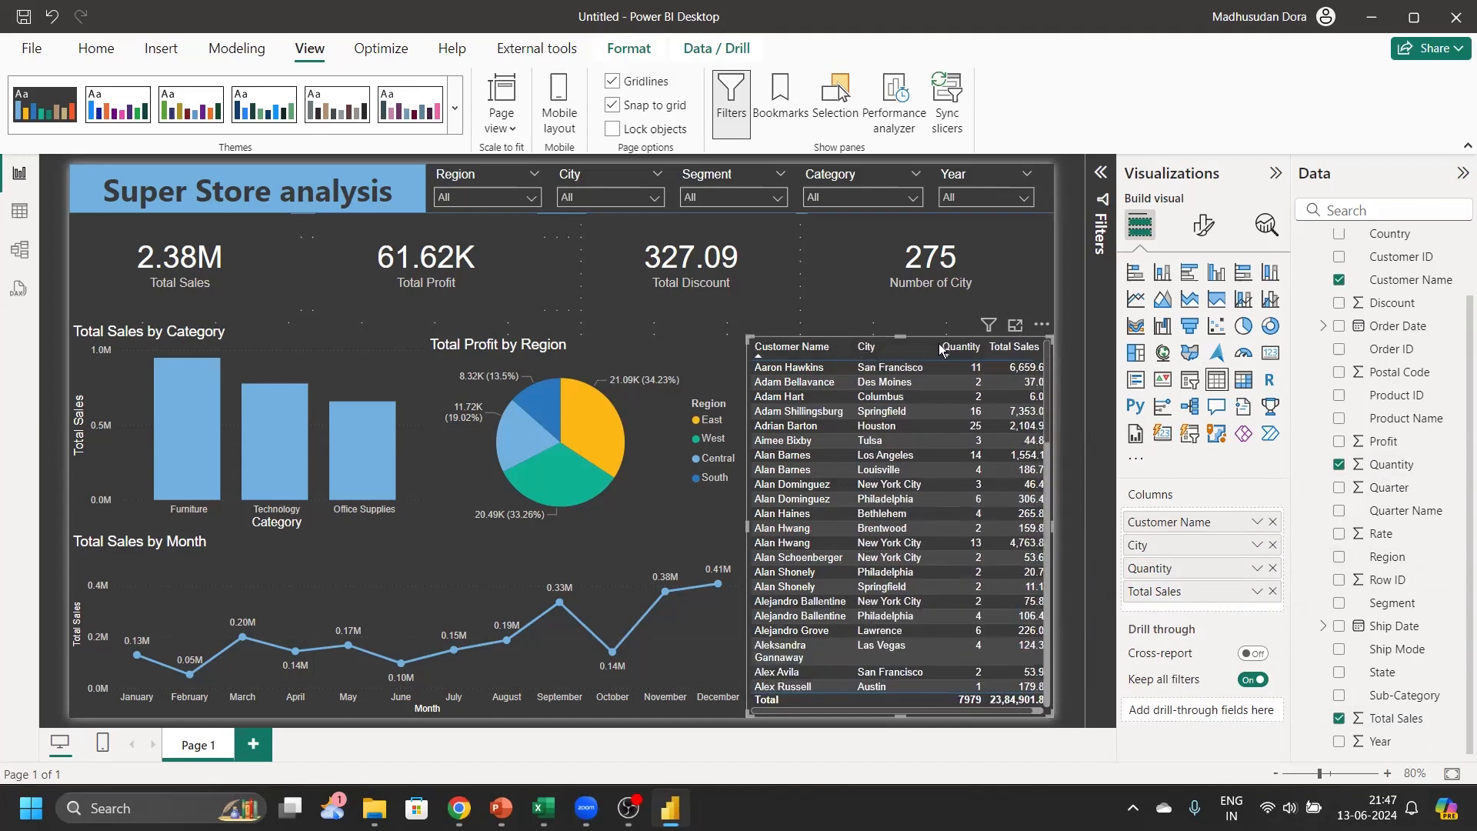
drag(936, 342, 929, 343)
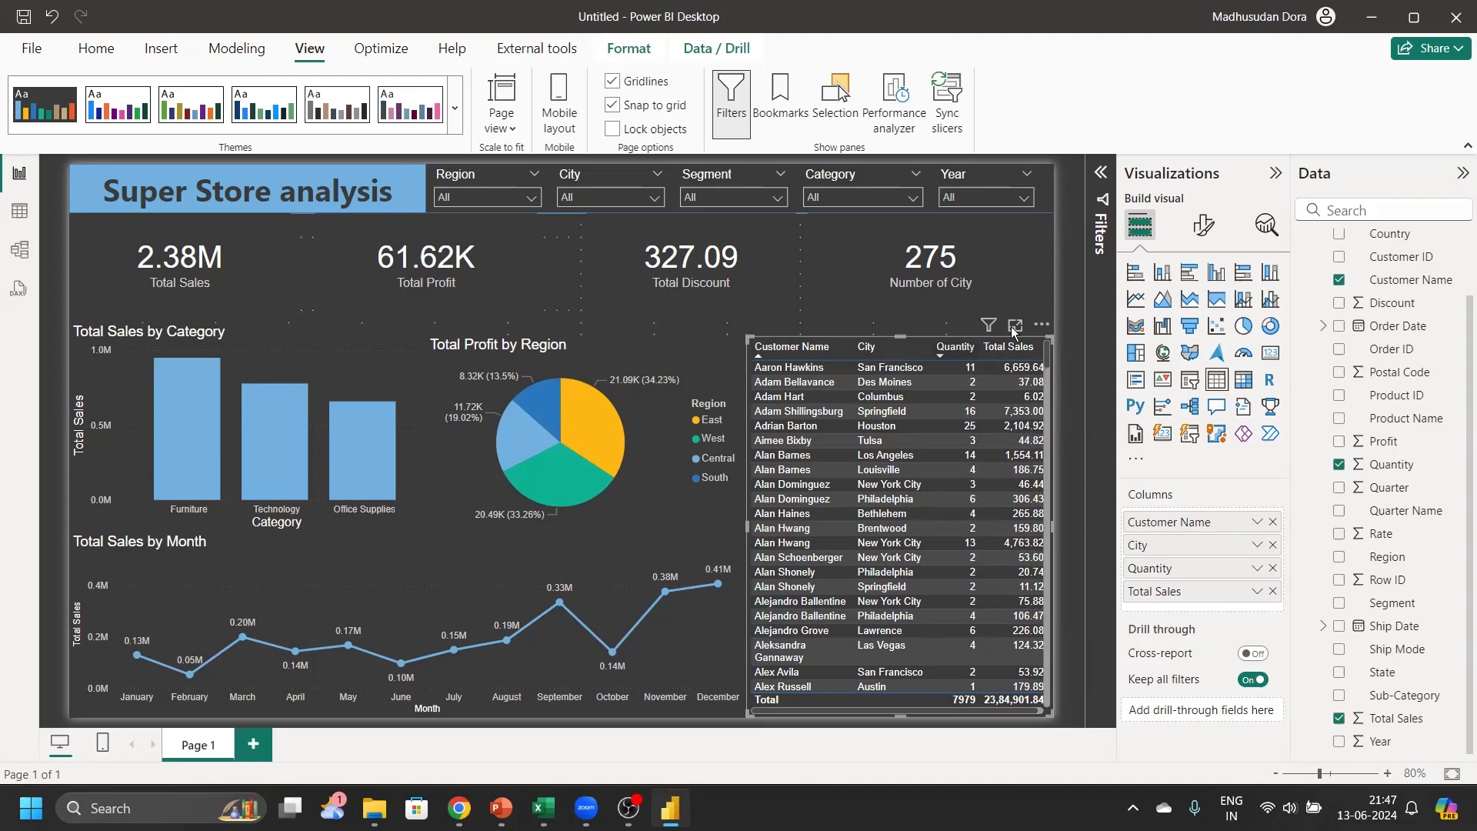
click(1203, 224)
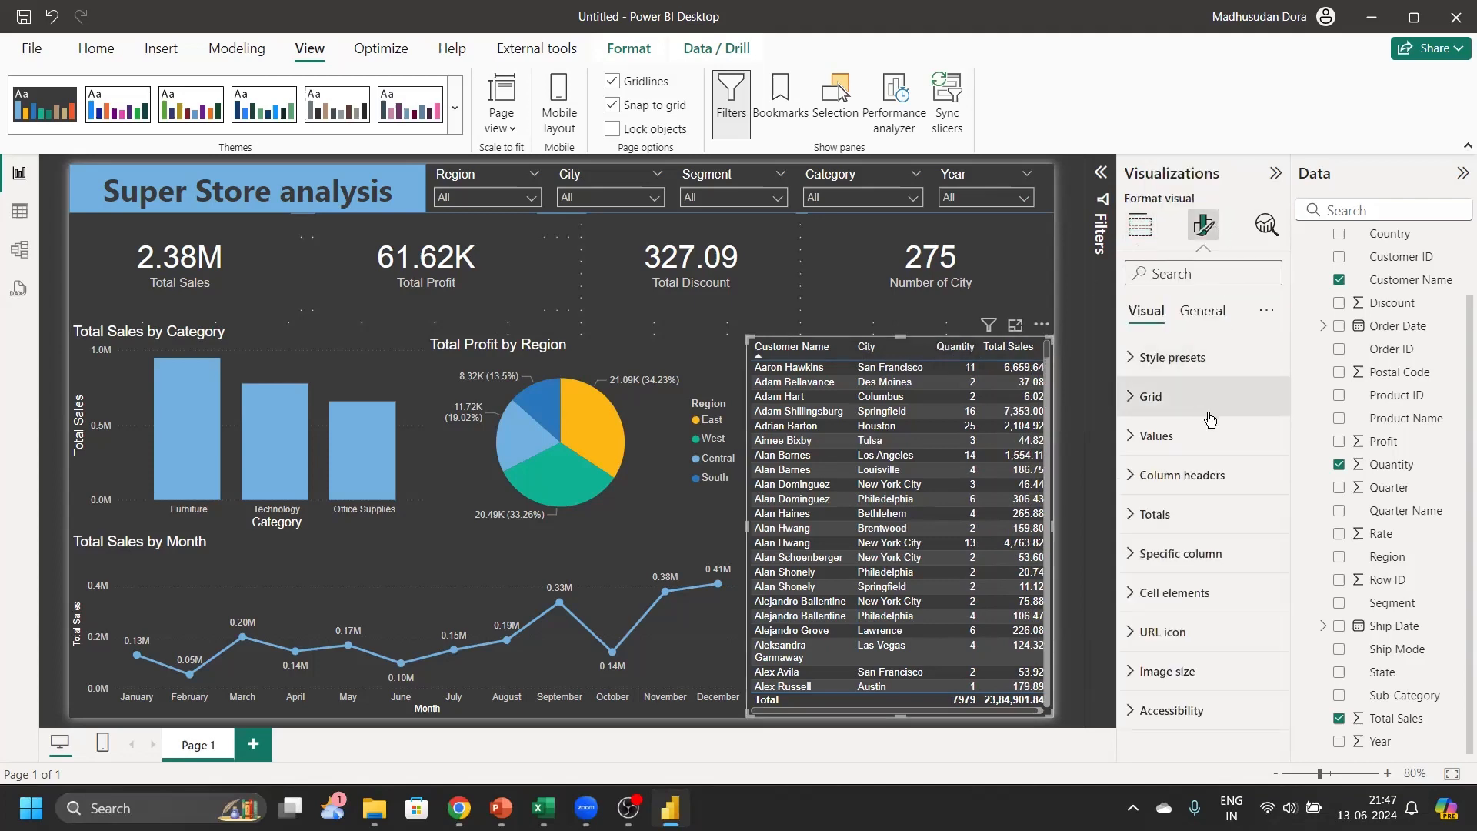
click(1209, 435)
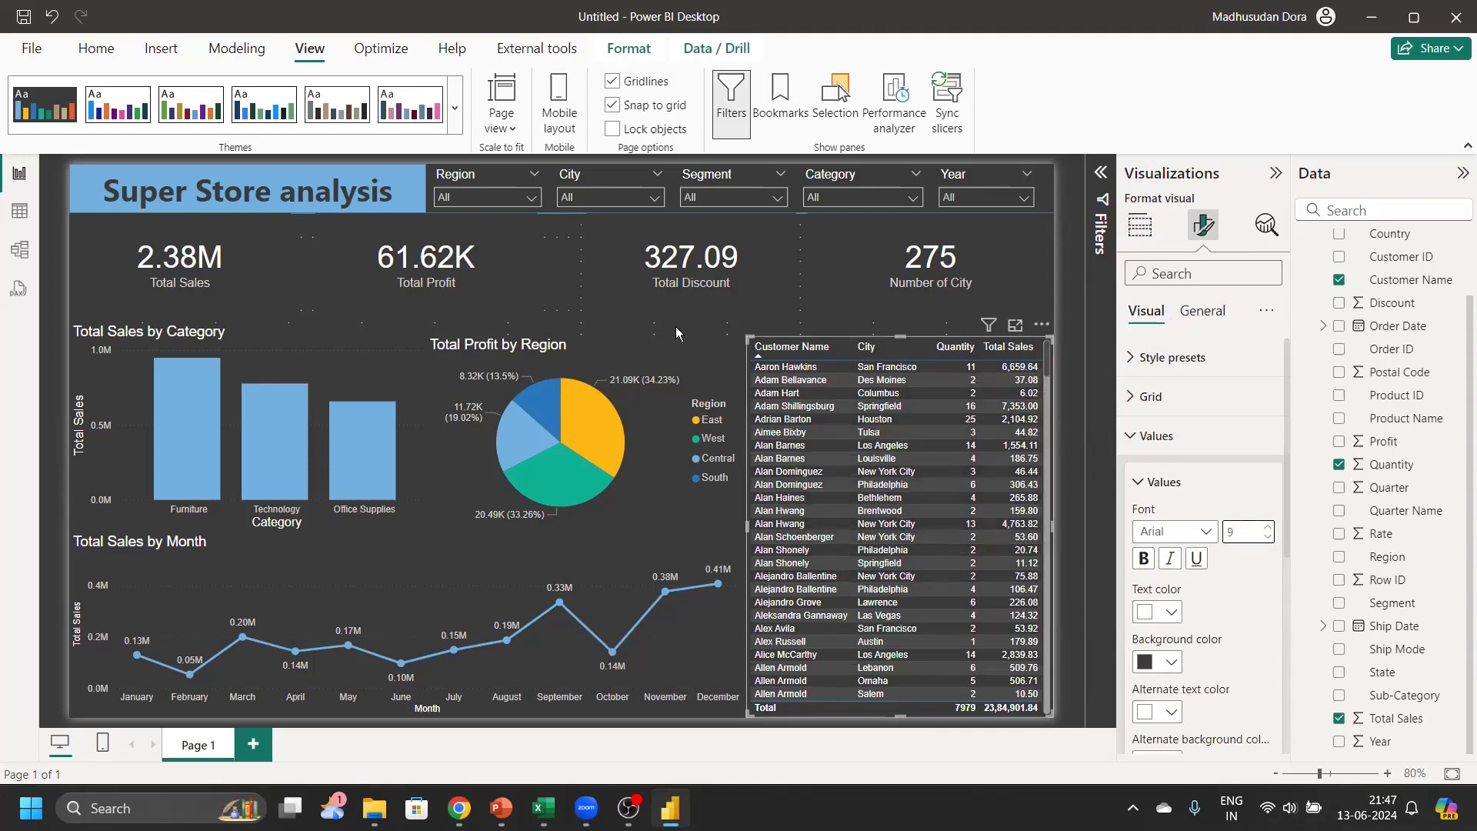
click(675, 326)
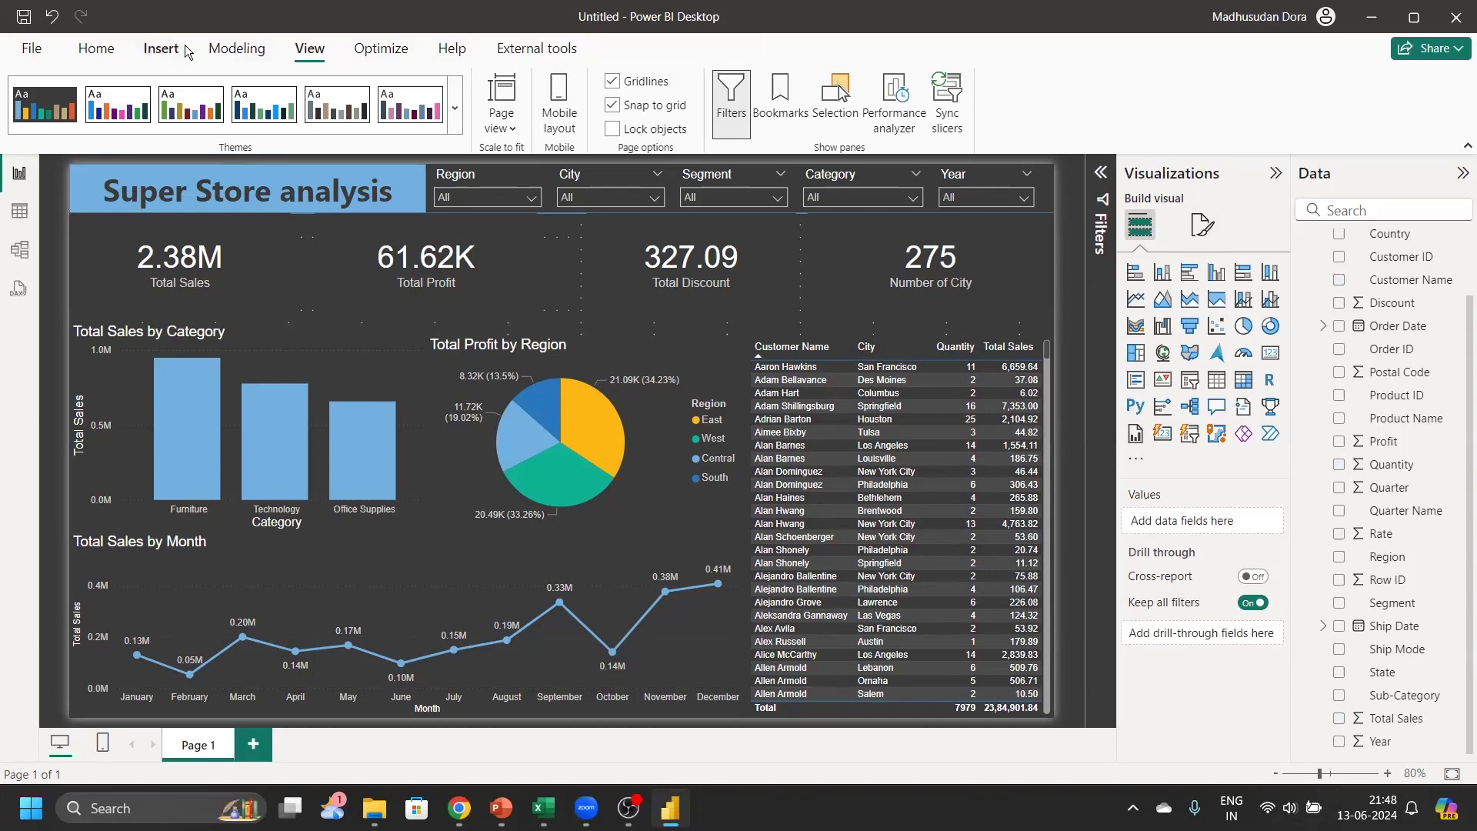
Insert a line shape over the report's upper area and rotate it to 90°
click(161, 49)
click(674, 103)
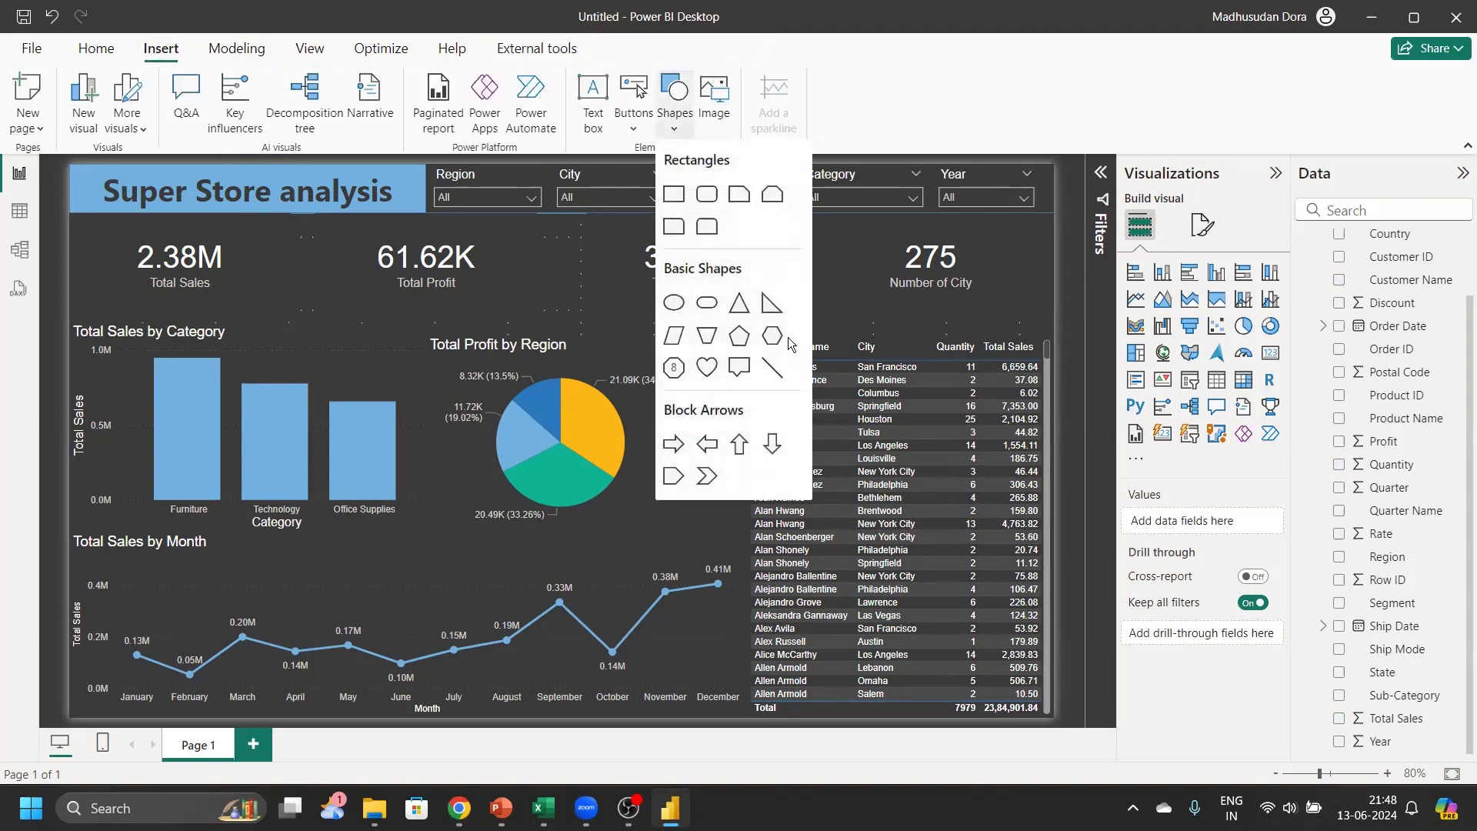
click(772, 367)
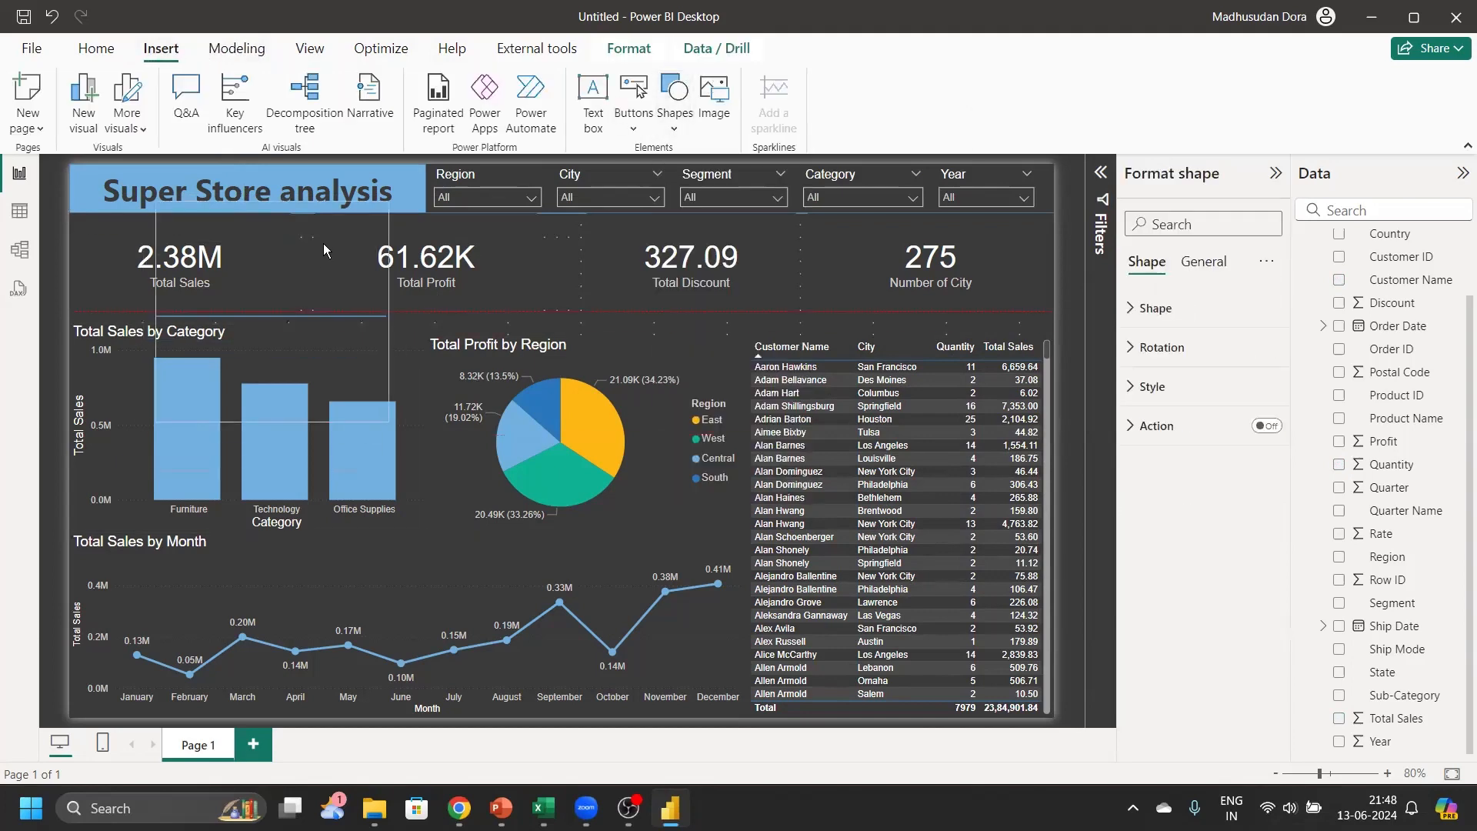
drag(323, 243, 326, 237)
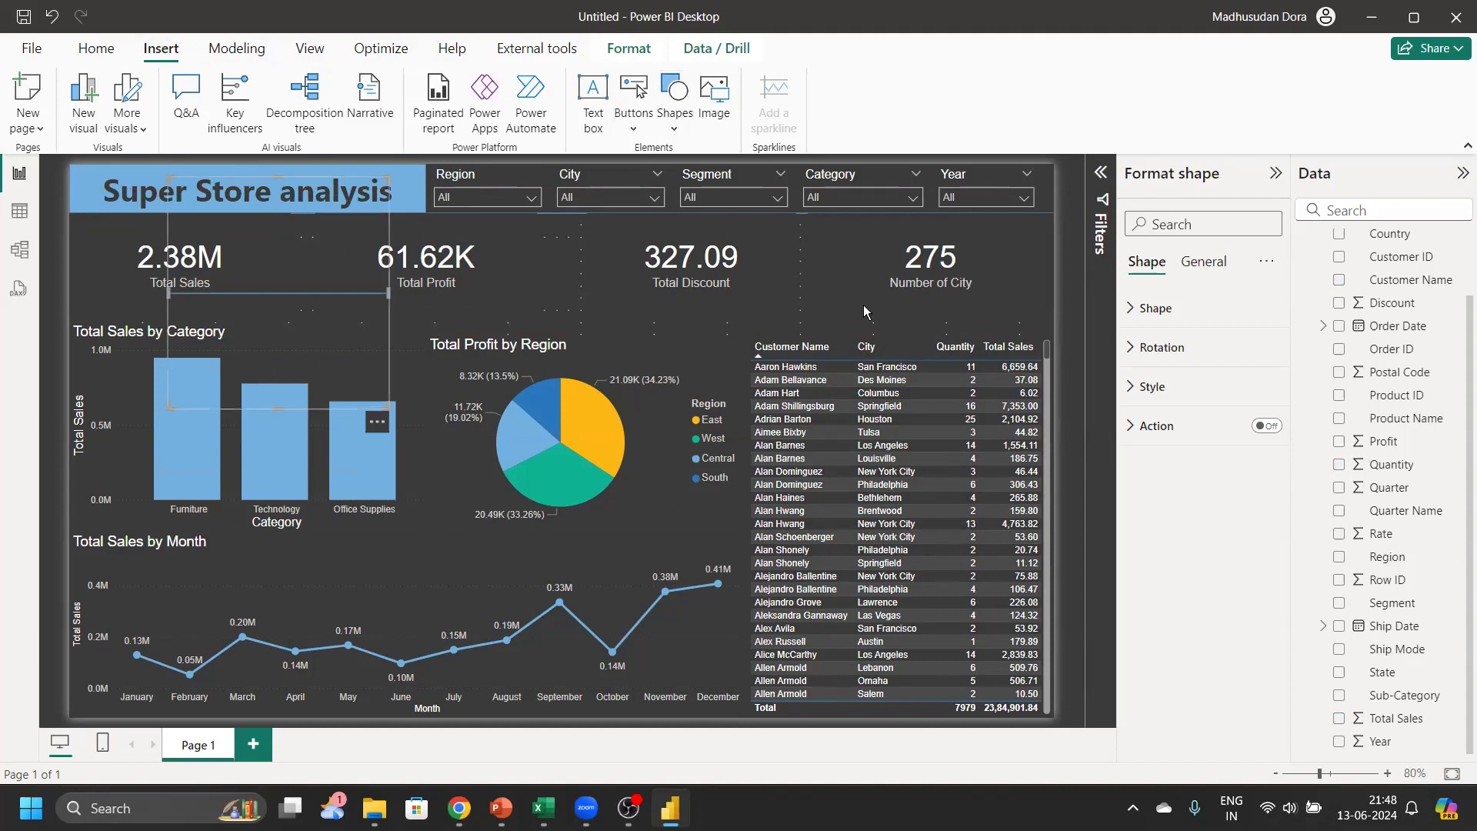
click(1202, 347)
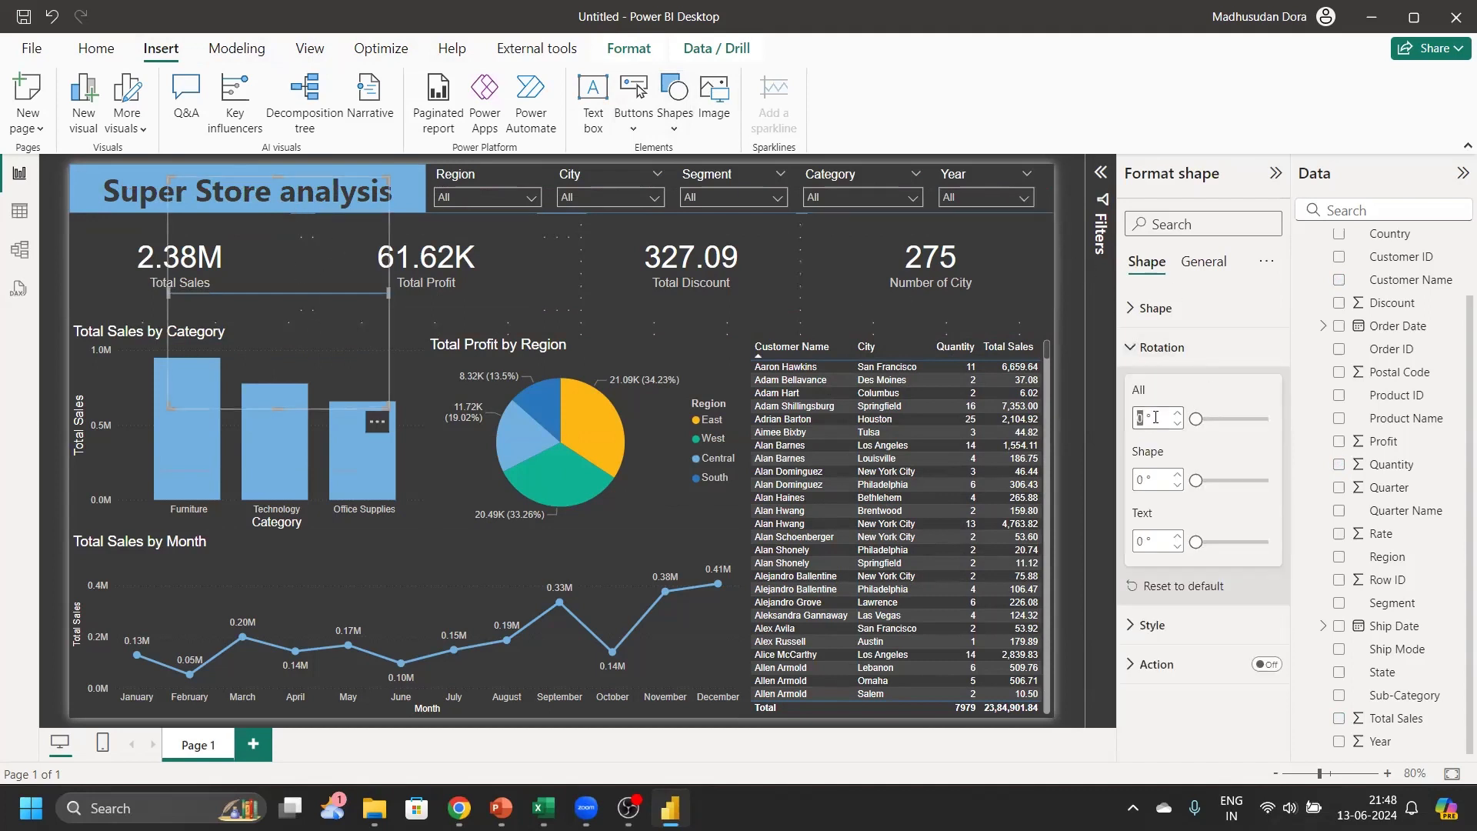
text(90)
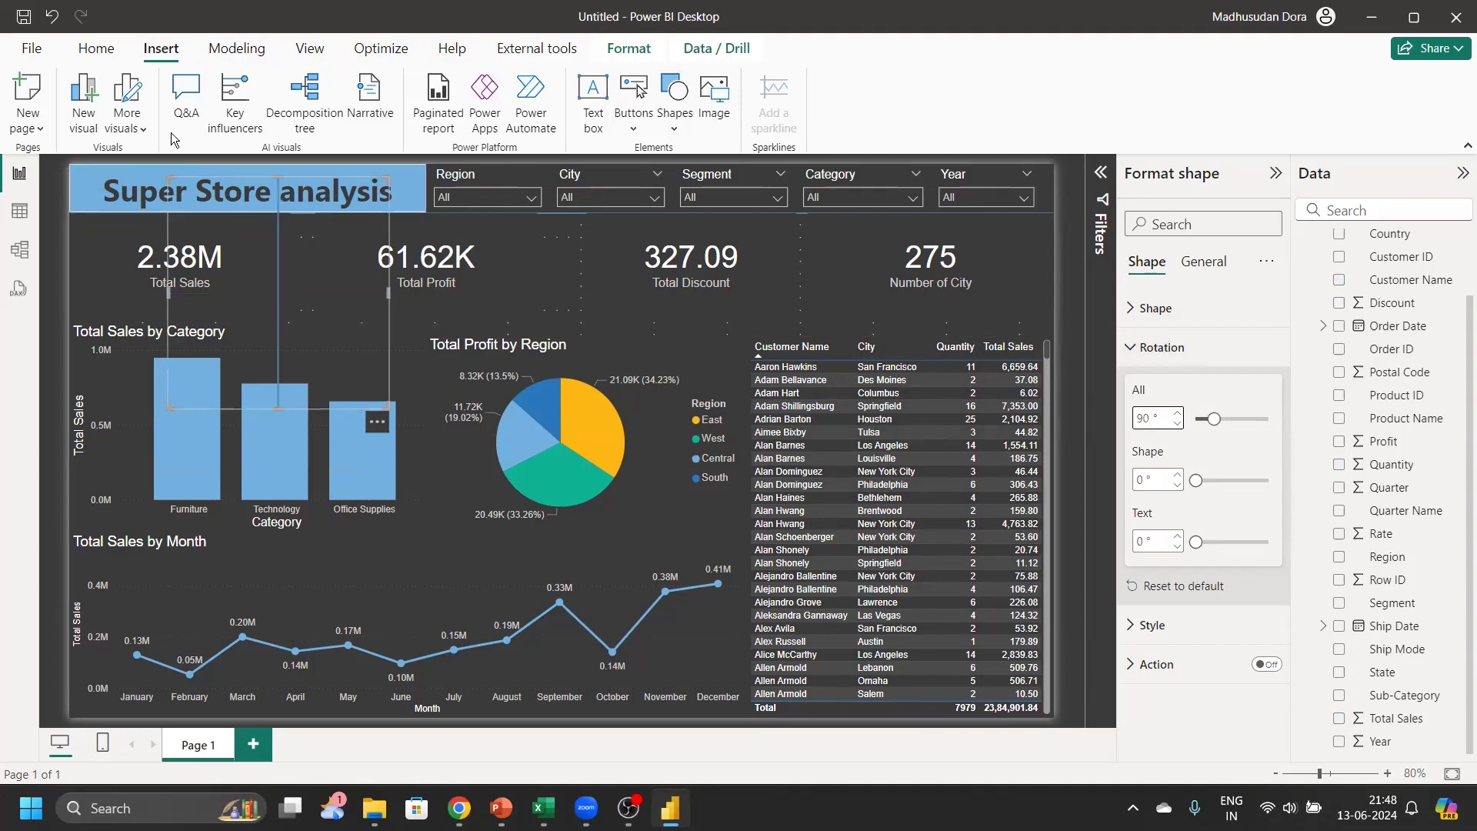
Shrink the vertical line to the height of the KPI row and position it between the Total Sales and Total Profit cards
drag(280, 177, 287, 263)
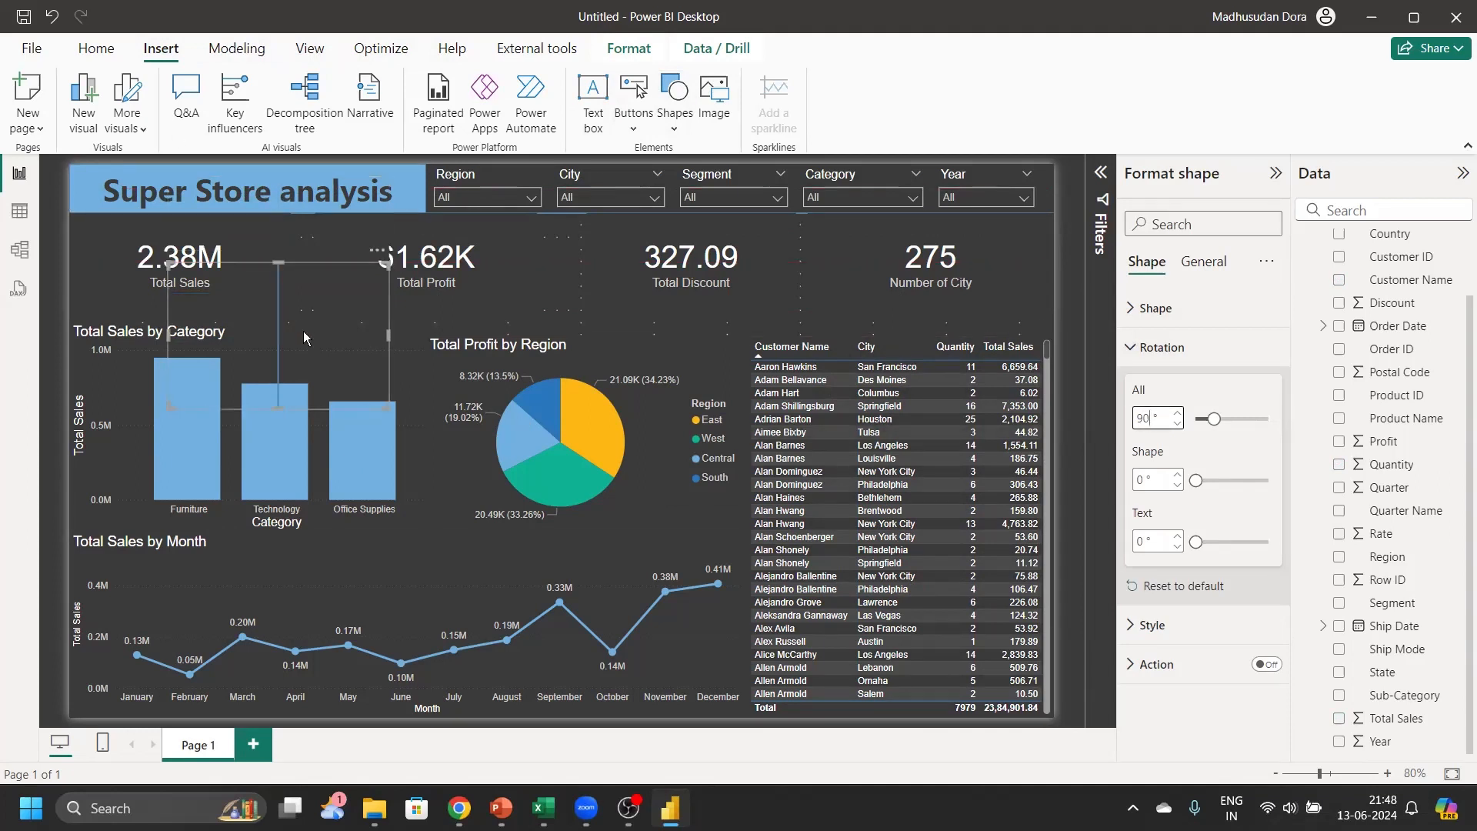
drag(305, 332, 323, 277)
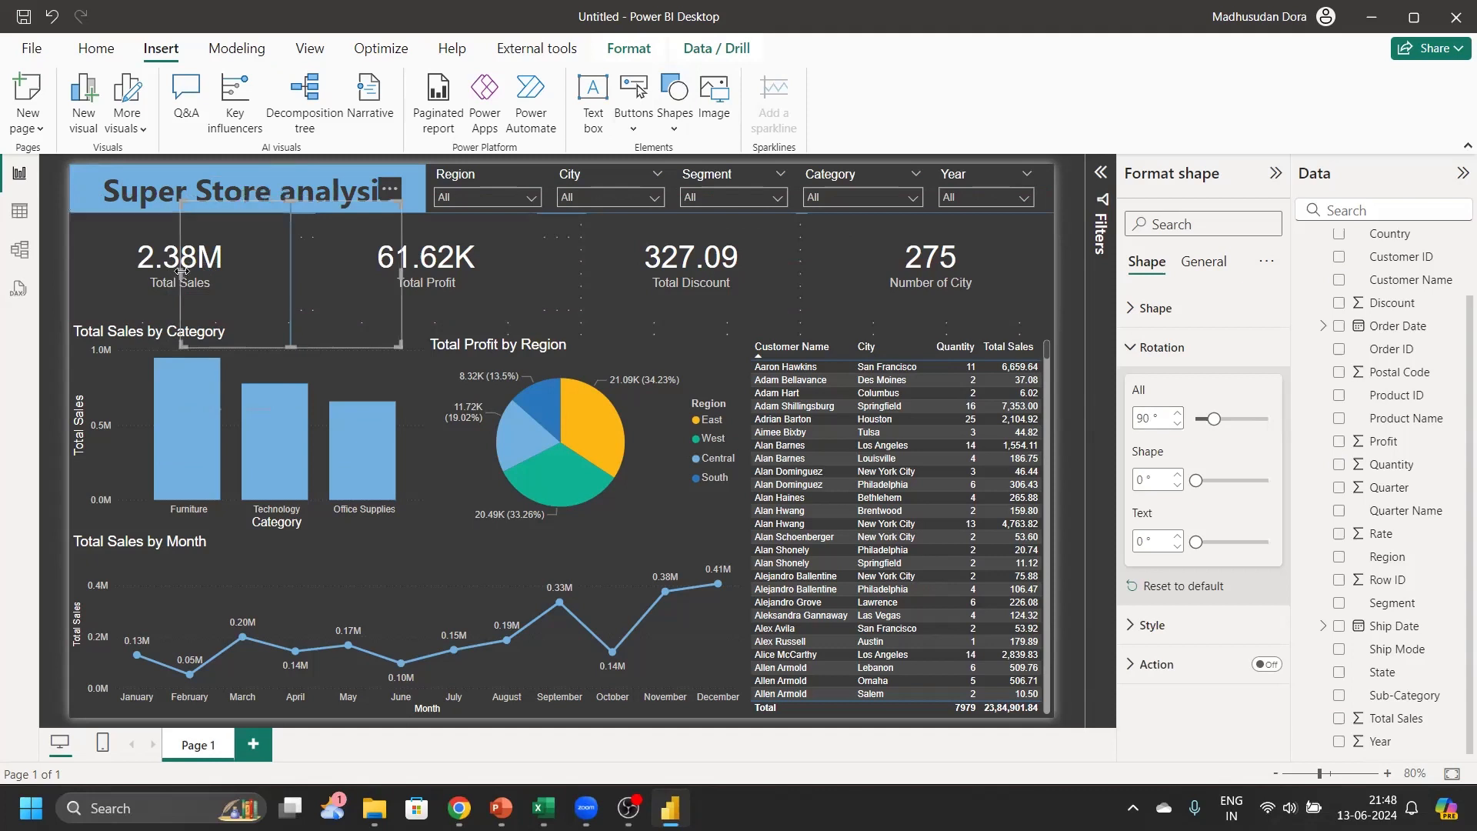
drag(181, 273, 288, 288)
drag(303, 359, 316, 319)
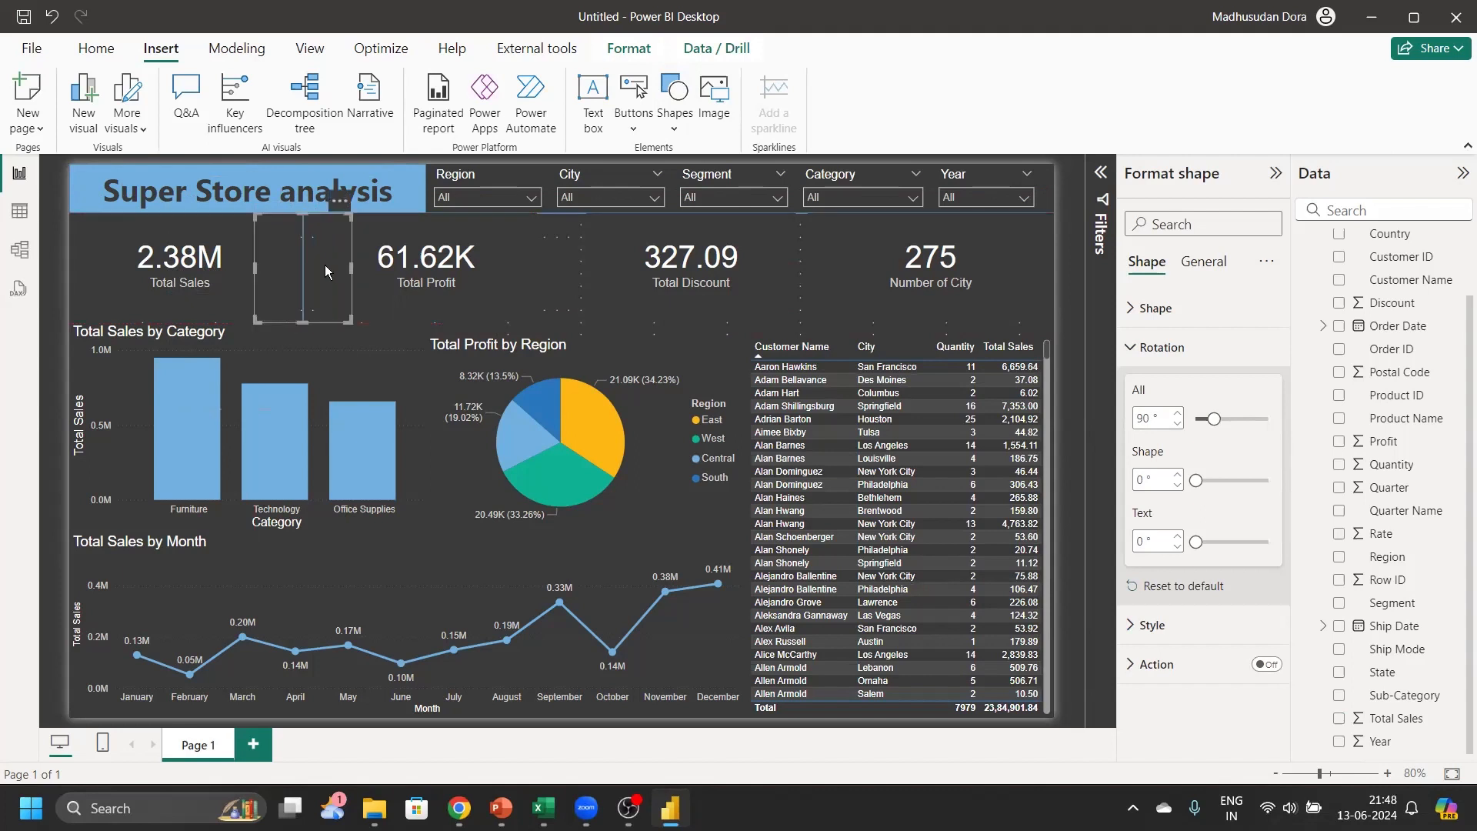
Place copies of the vertical line on both sides of the Total Discount card, and turn off the page gridlines
drag(325, 265, 604, 267)
drag(314, 280, 809, 270)
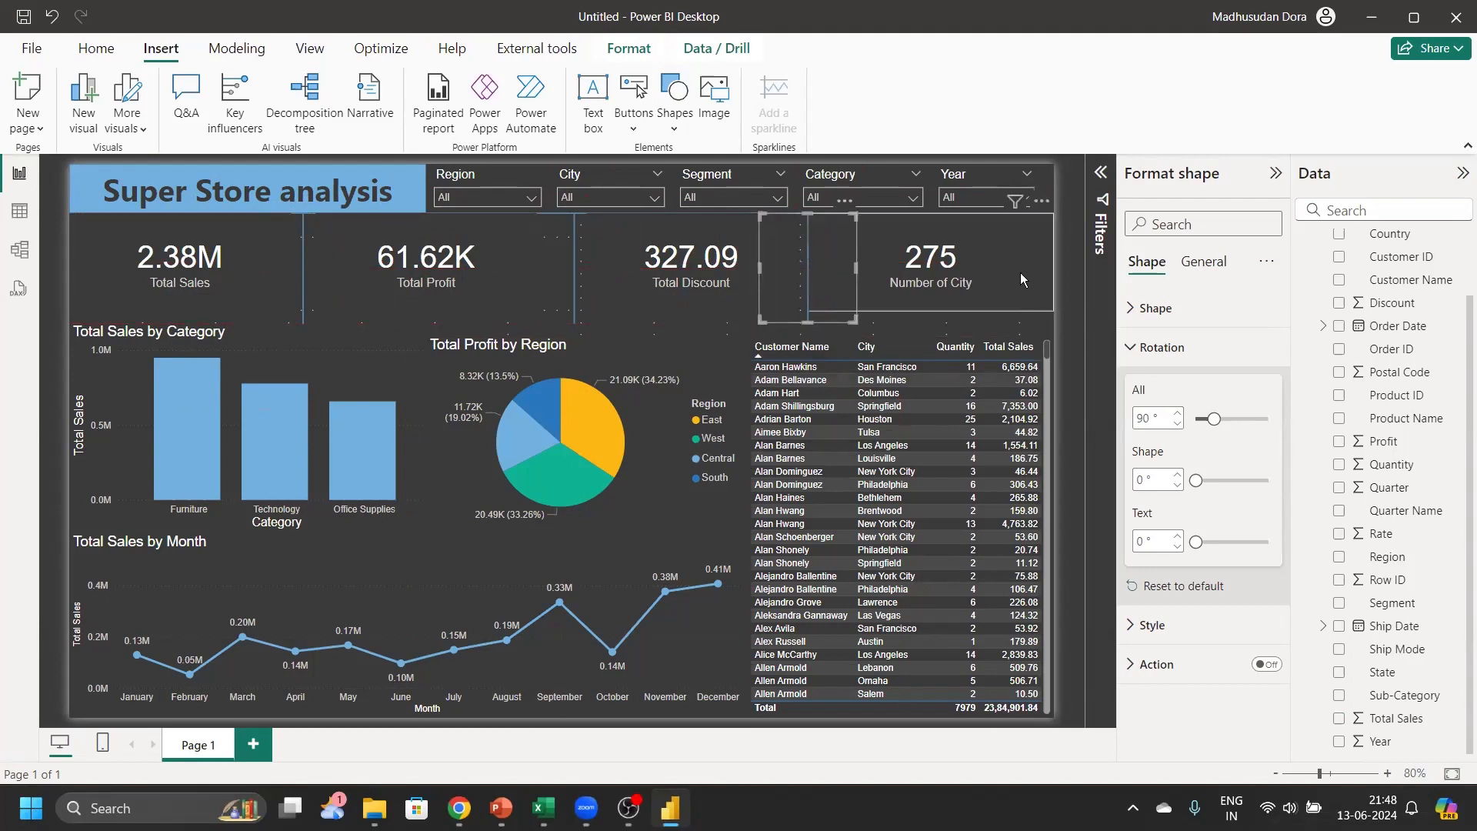
click(1029, 322)
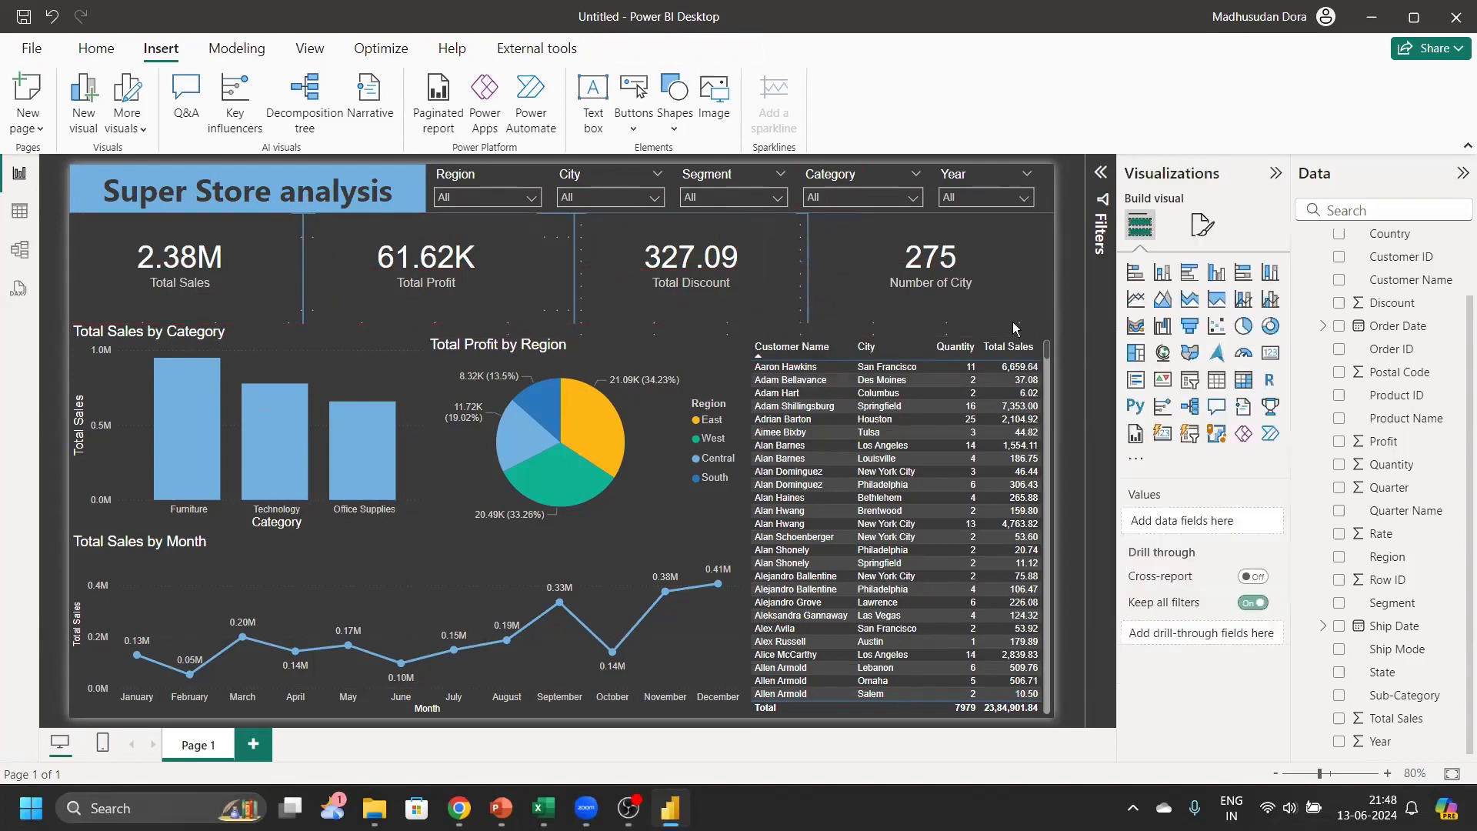
click(307, 49)
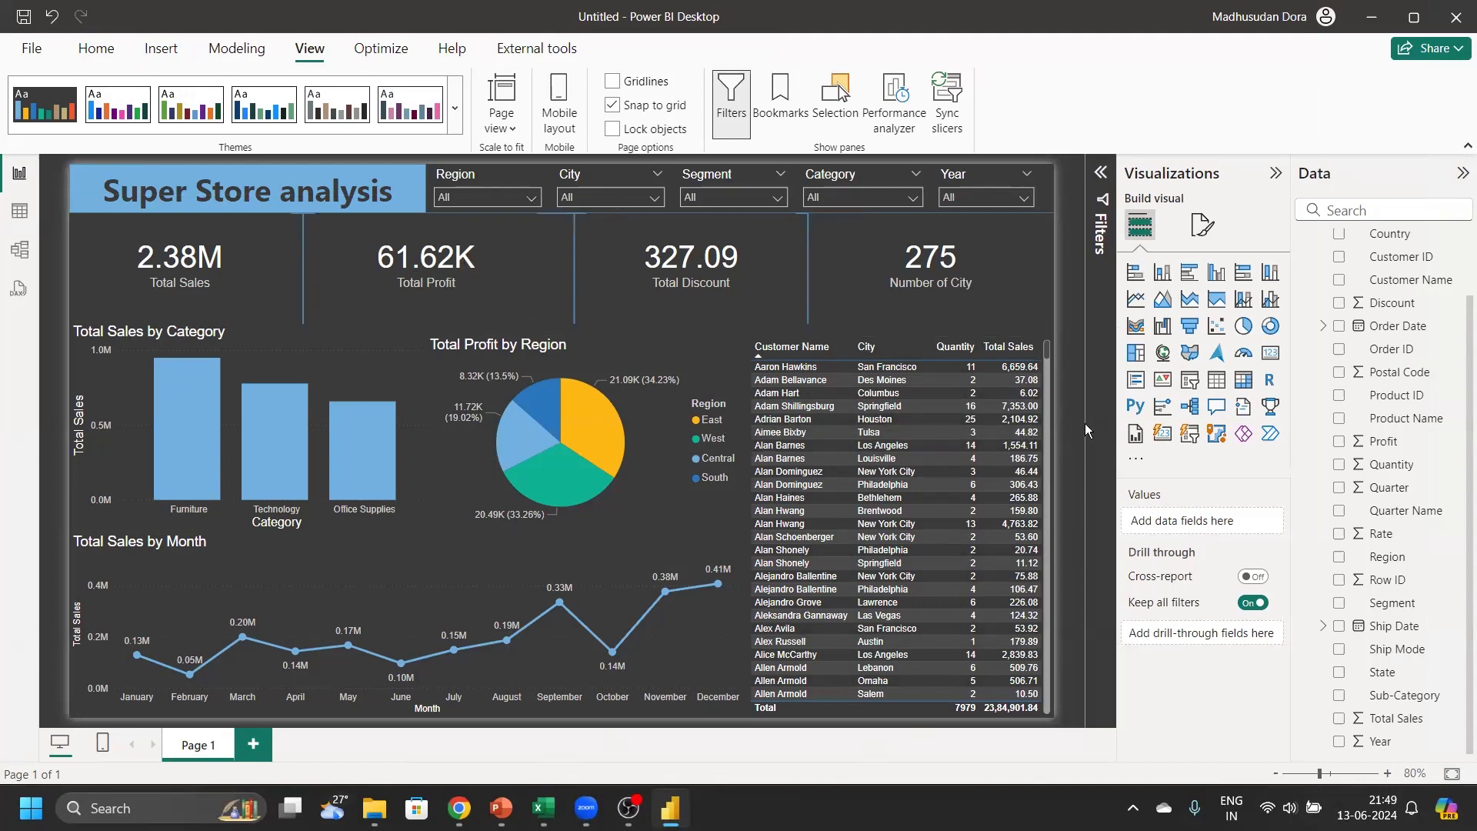
Cross-filter the dashboard by the Furniture column, the Technology column and the East slice of the Total Profit by Region pie
click(192, 433)
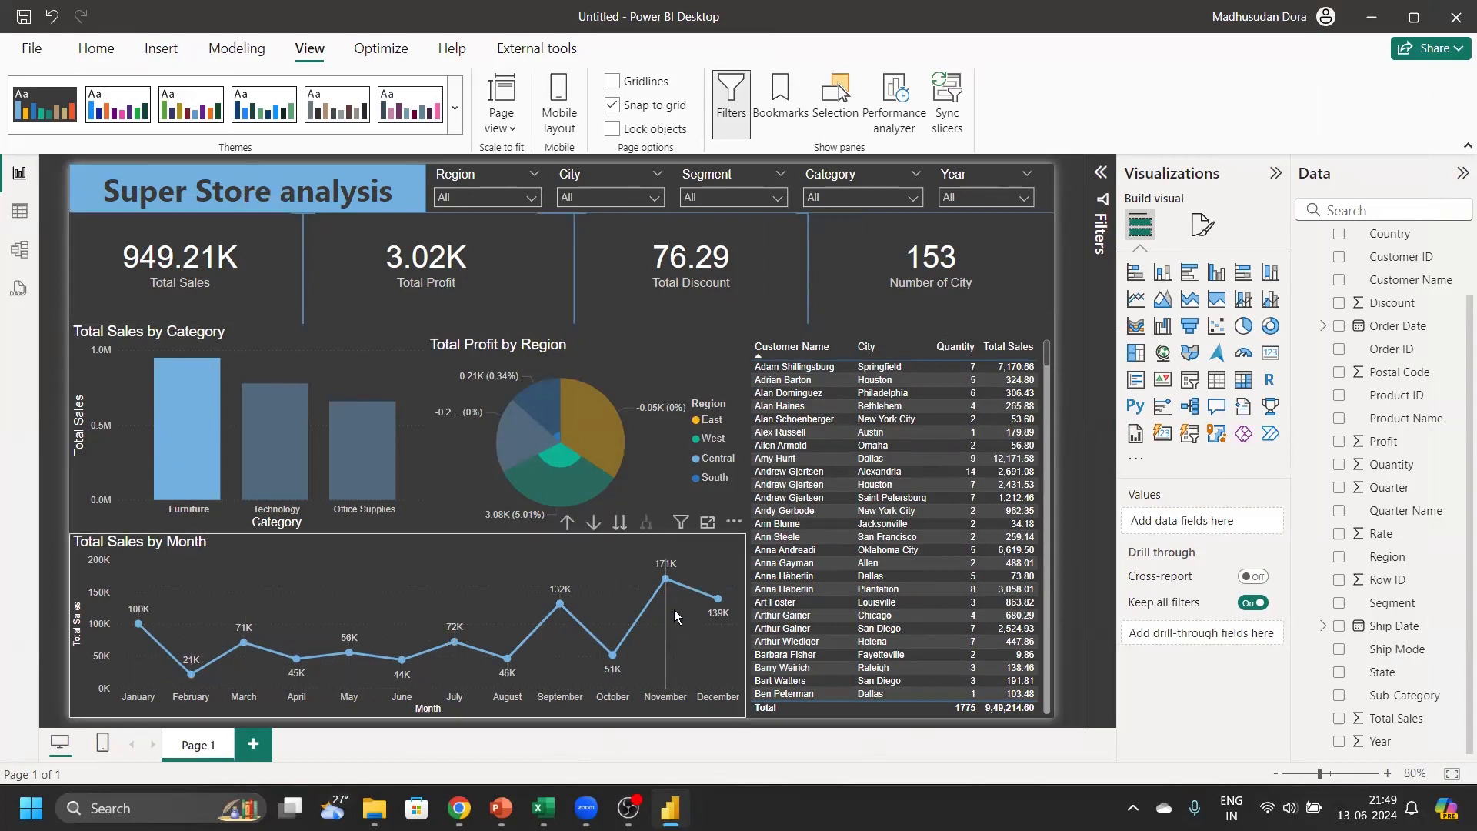
click(277, 443)
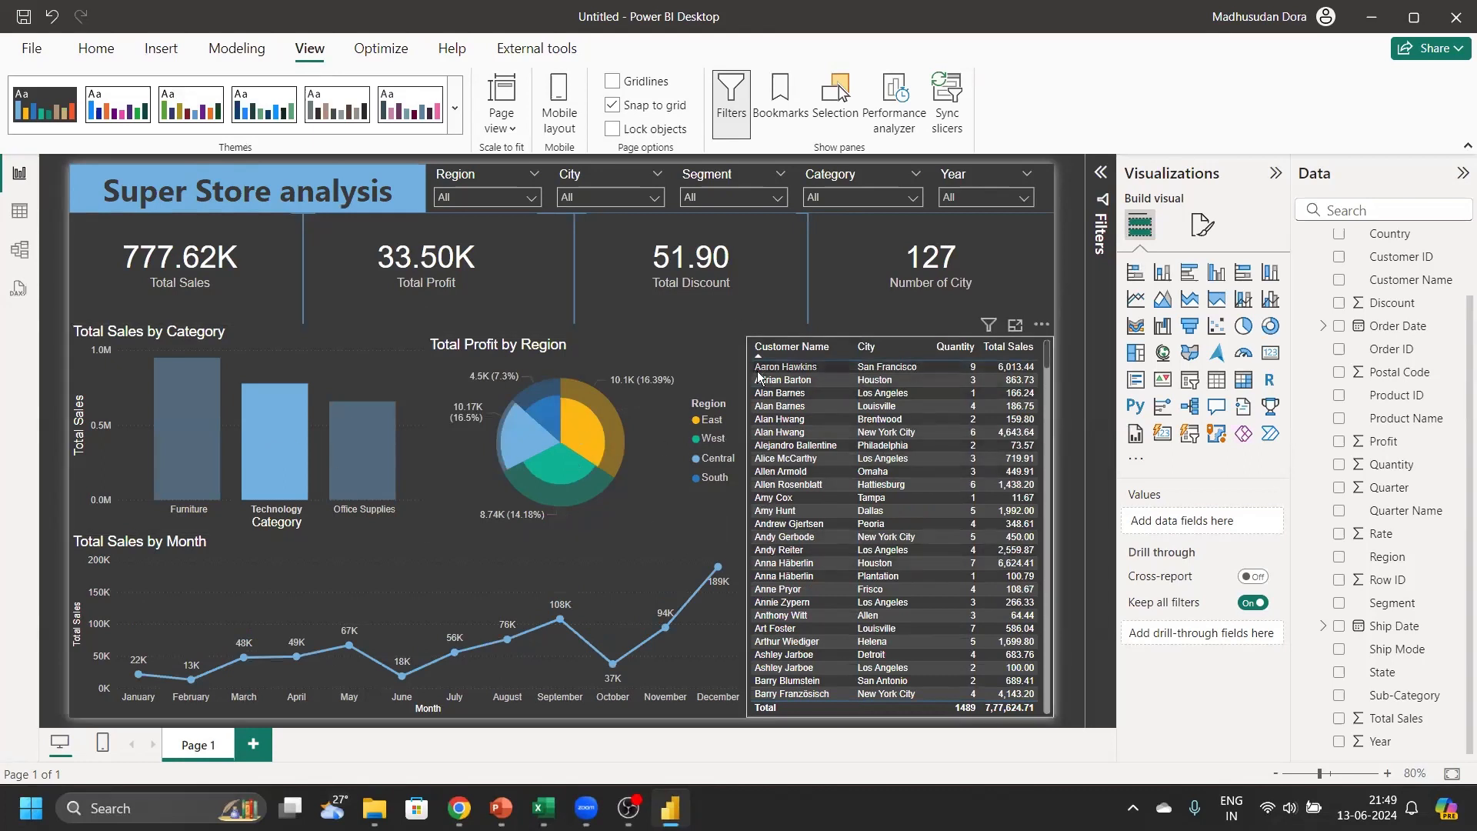
click(595, 417)
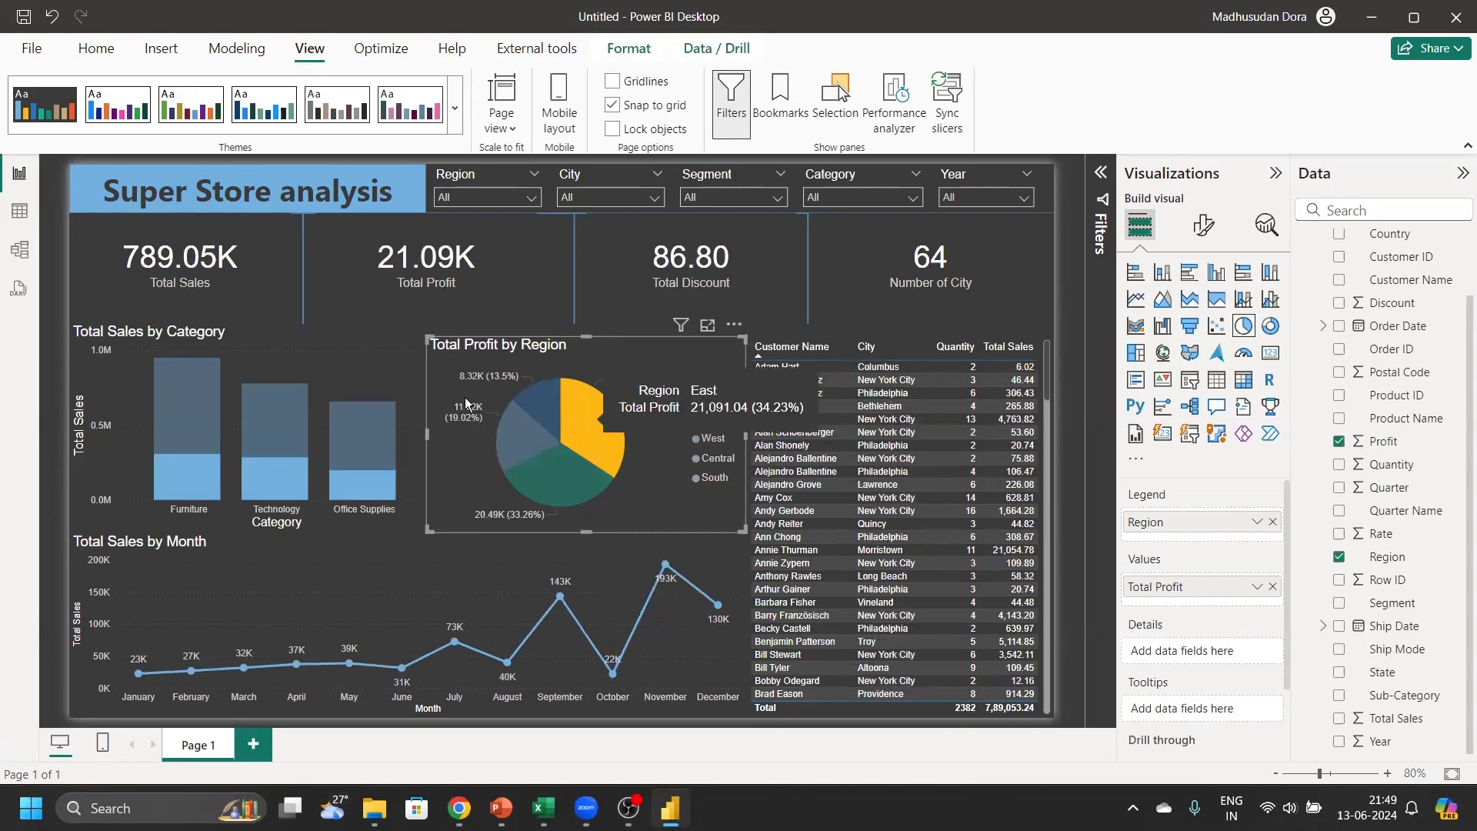
Try the Region slicer with Central, East and South in turn, and clear its selection
click(463, 198)
click(479, 218)
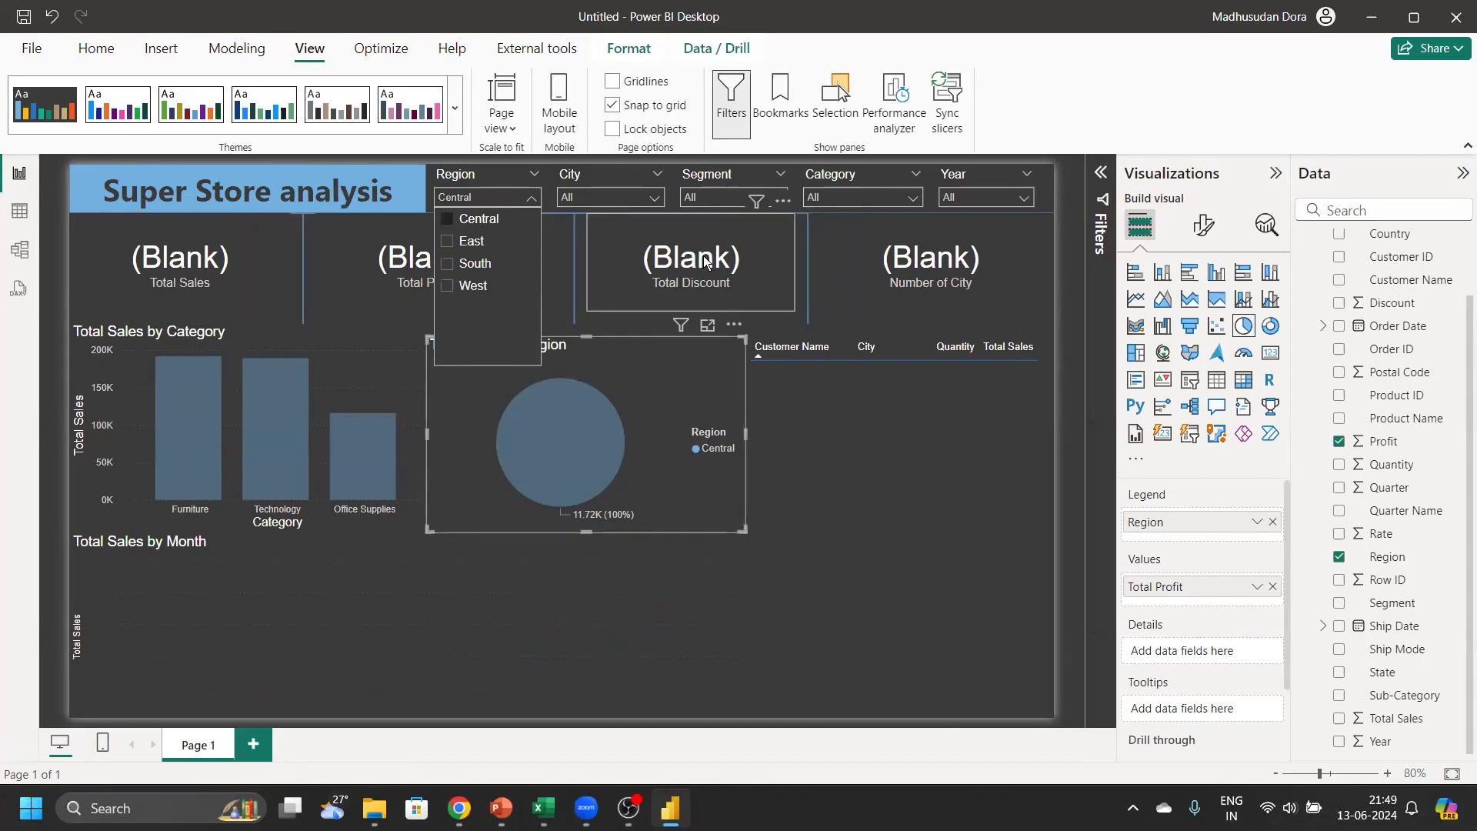
click(496, 251)
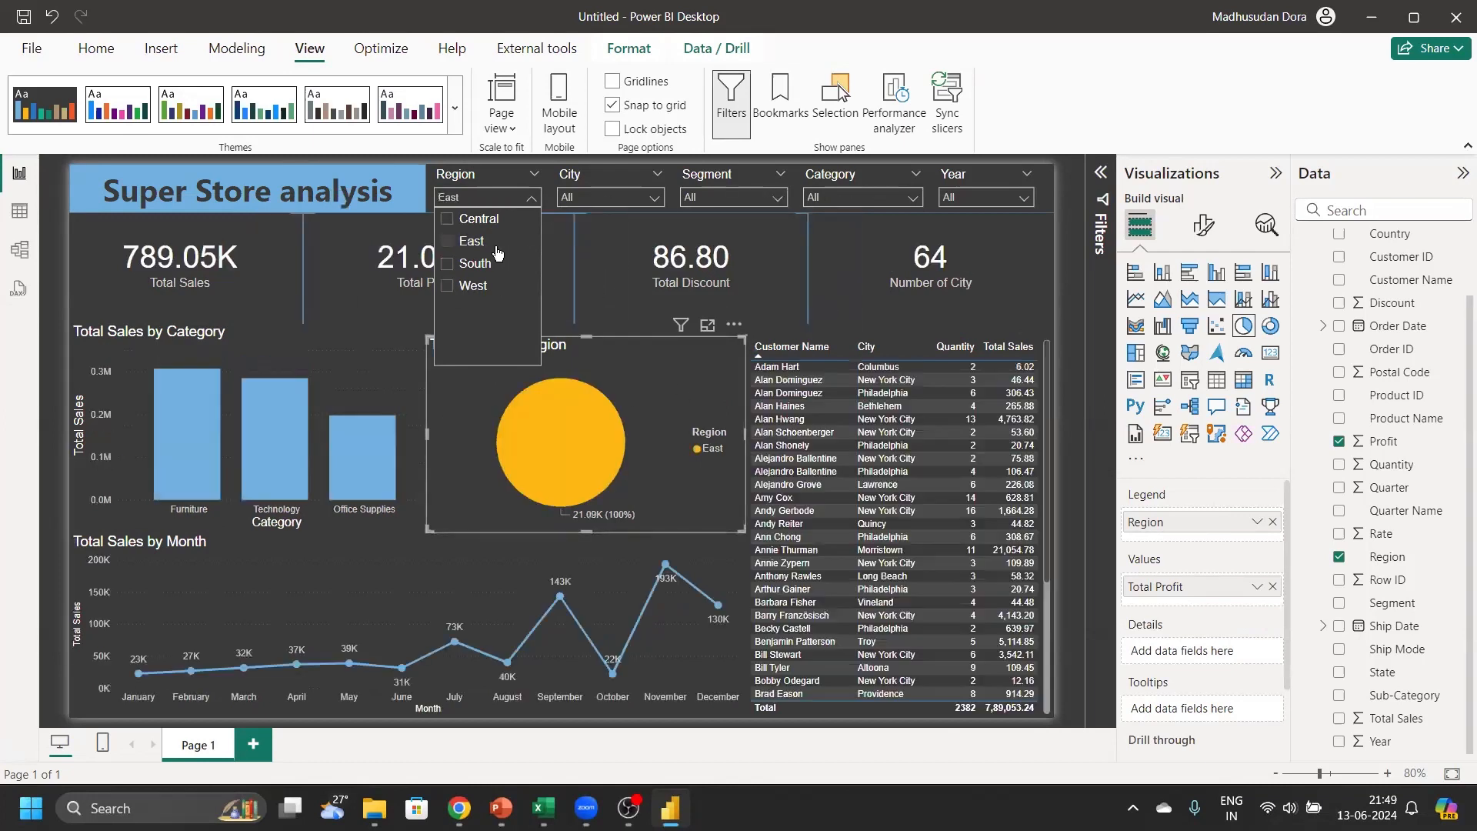
click(489, 266)
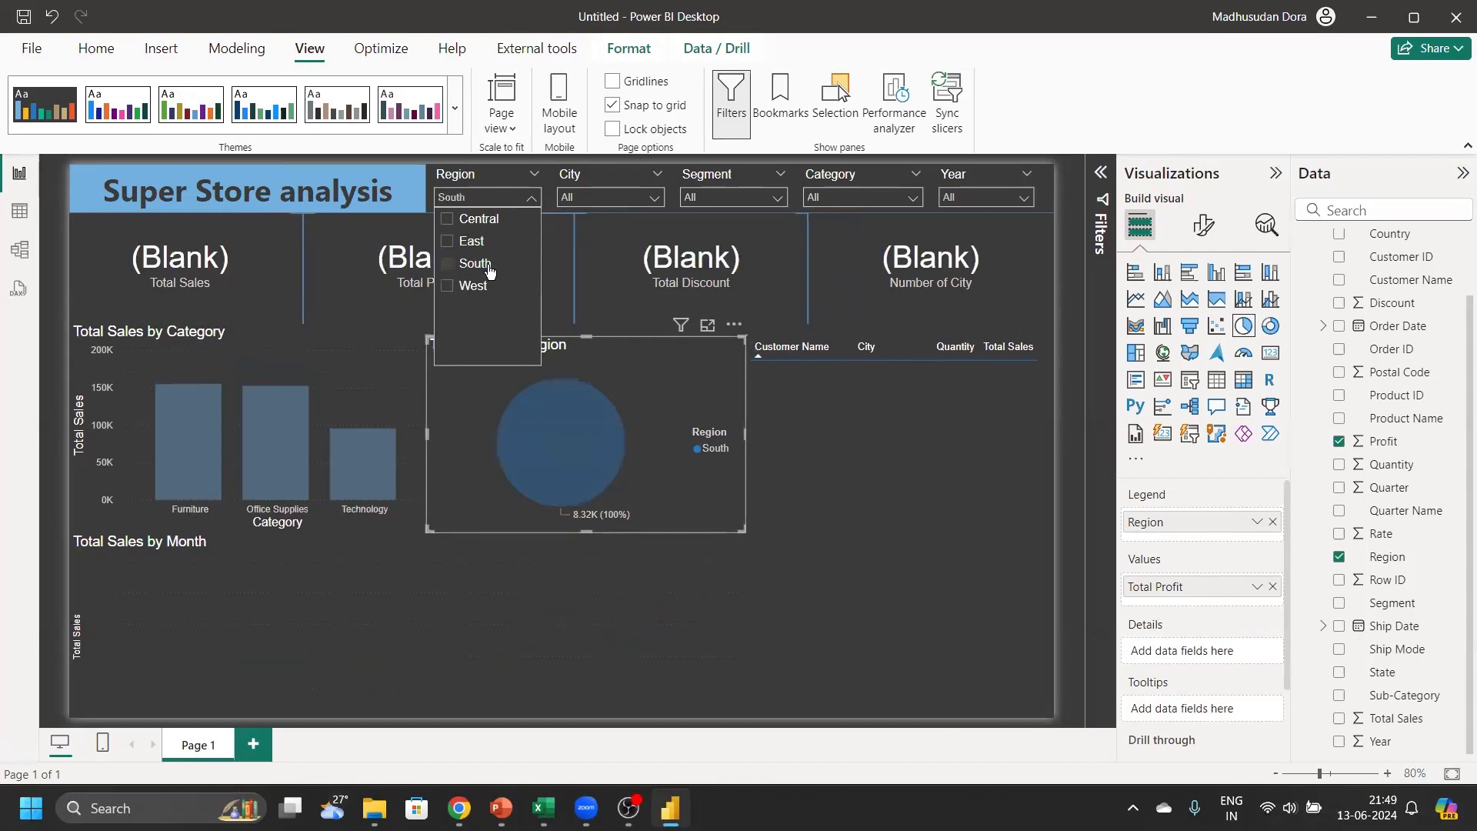
click(489, 267)
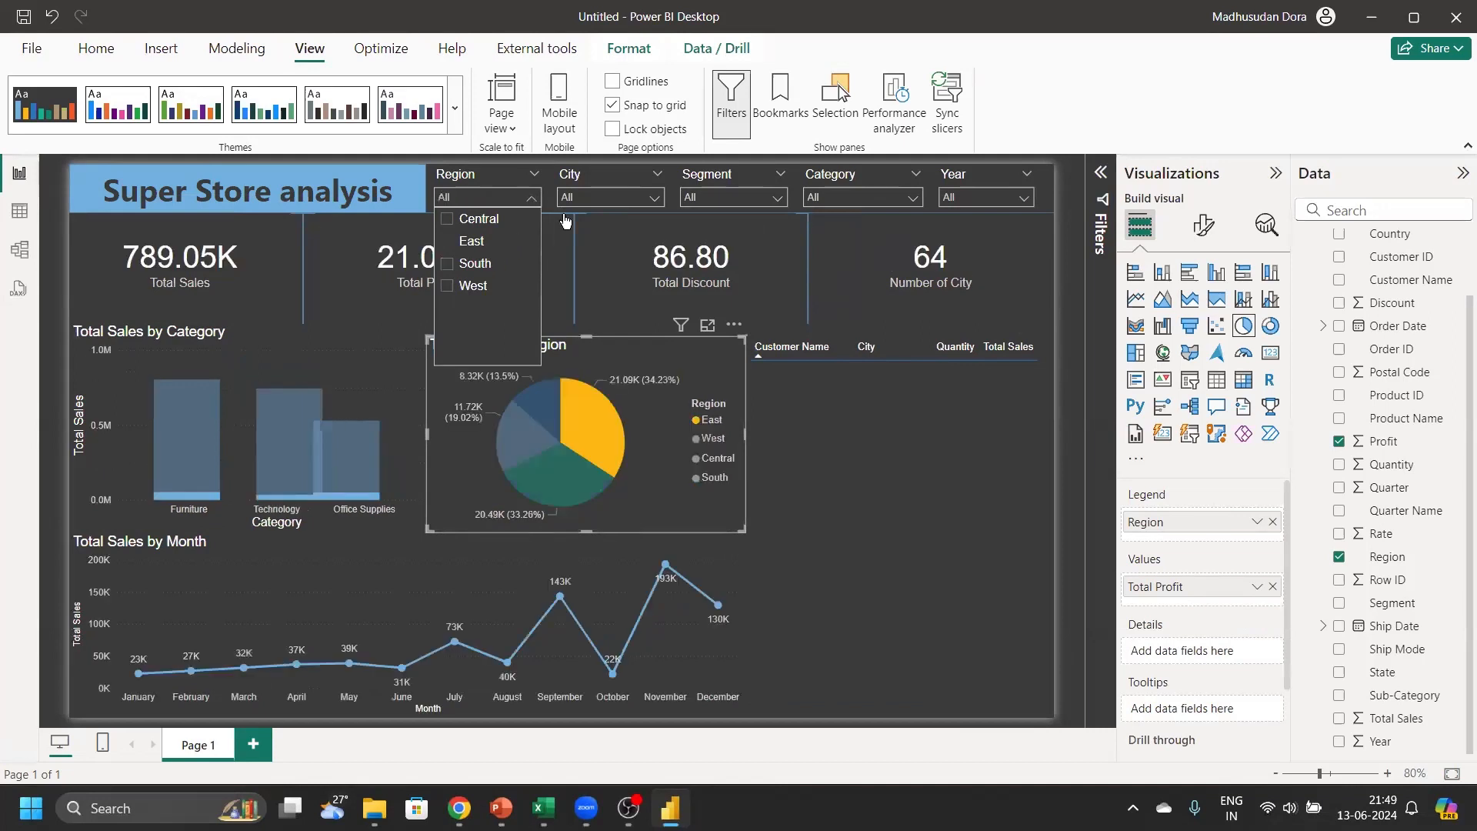
Filter the dashboard to the Consumer segment, clear that filter, and remove the East highlight from the pie chart
click(736, 197)
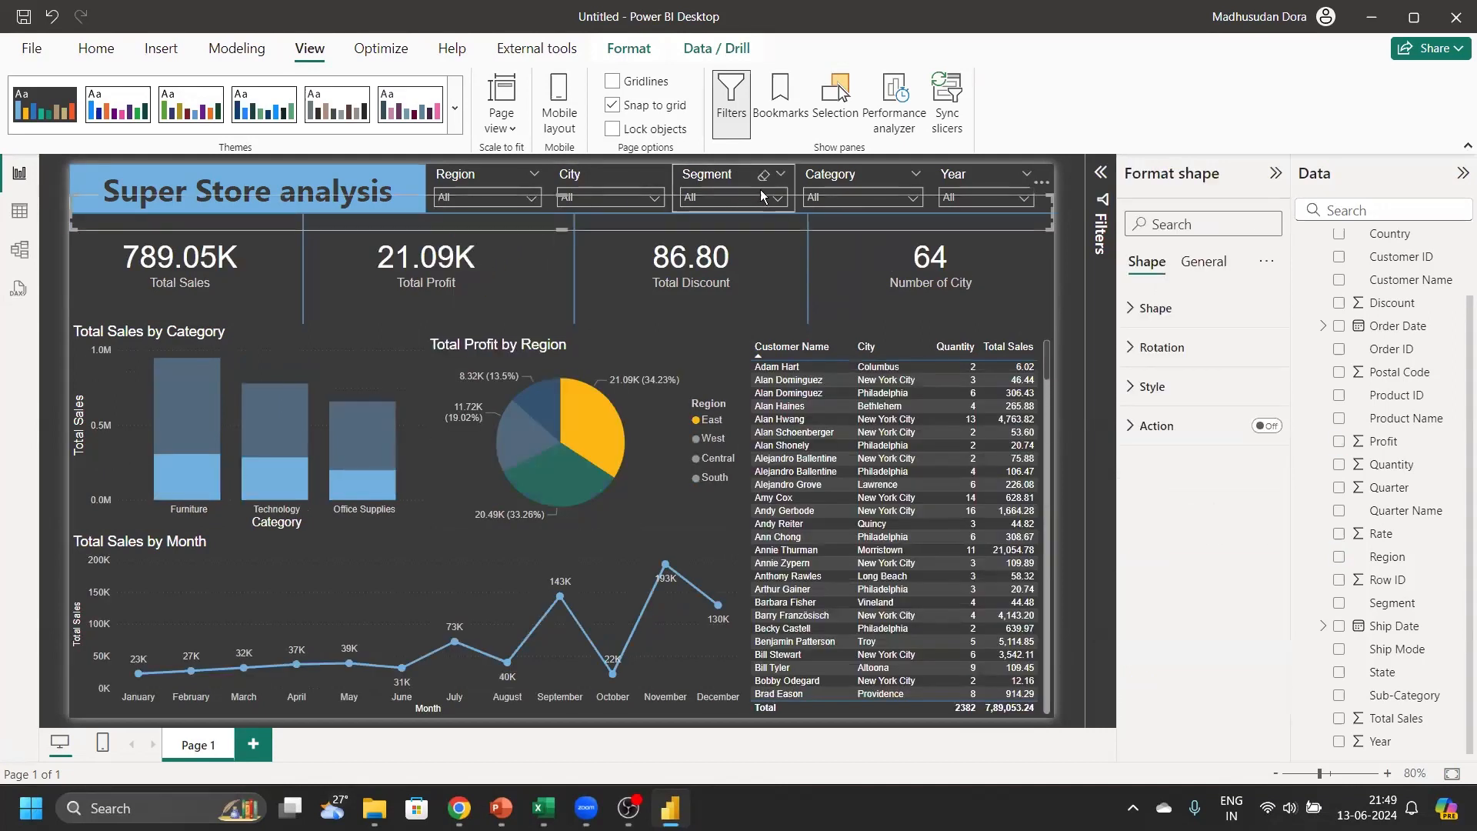
click(760, 191)
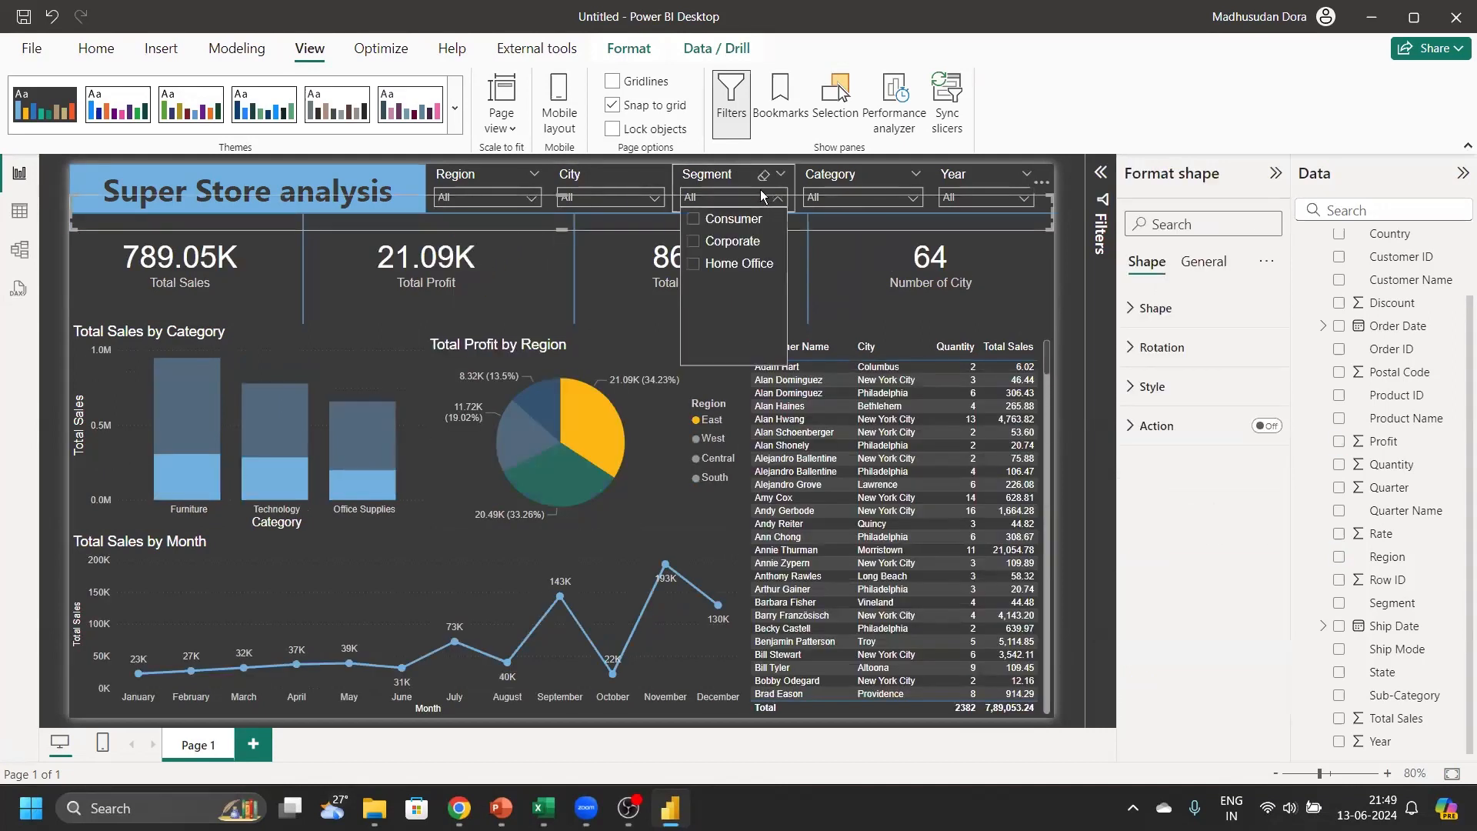
click(730, 223)
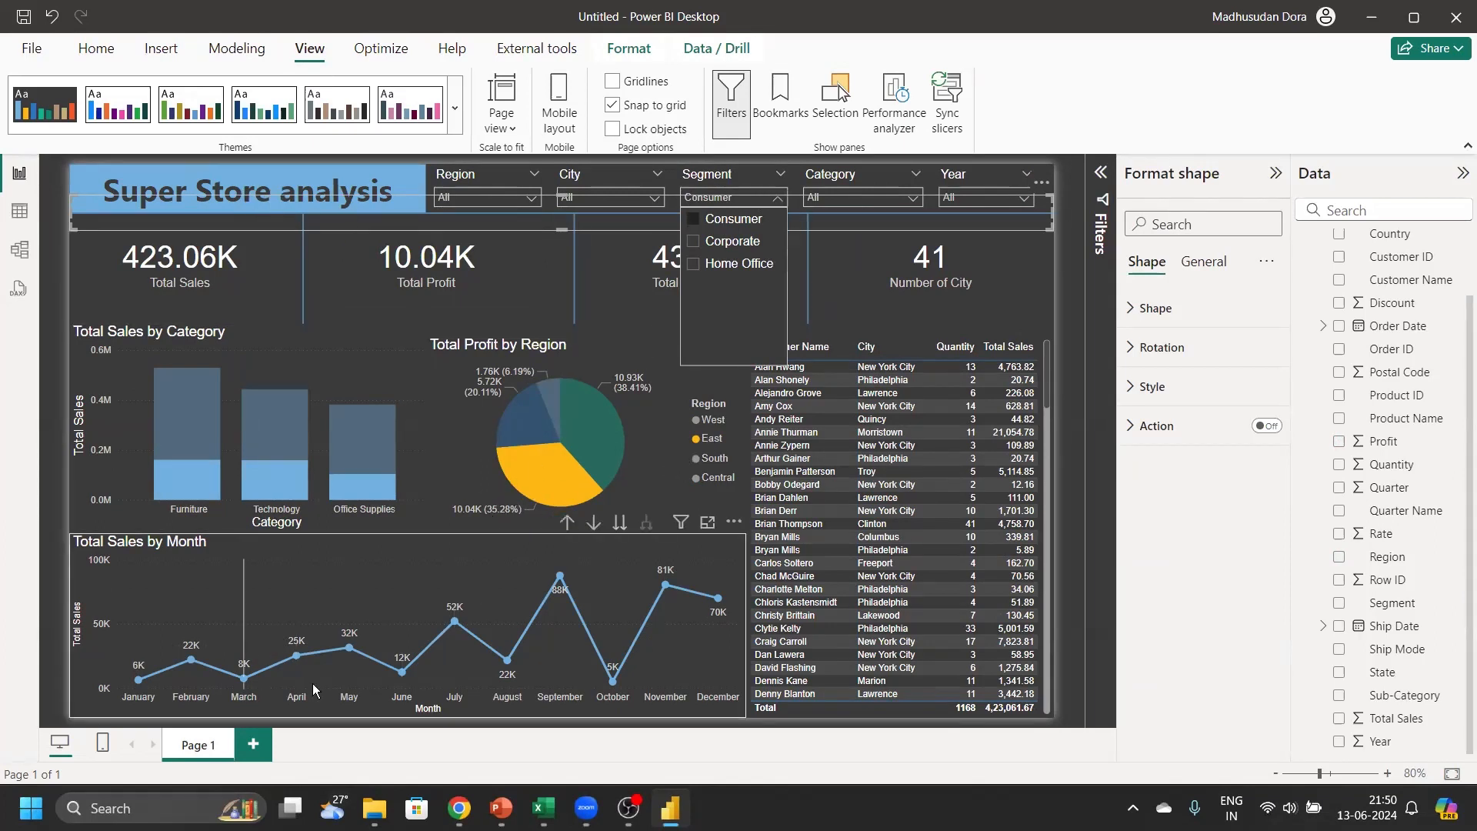
click(733, 219)
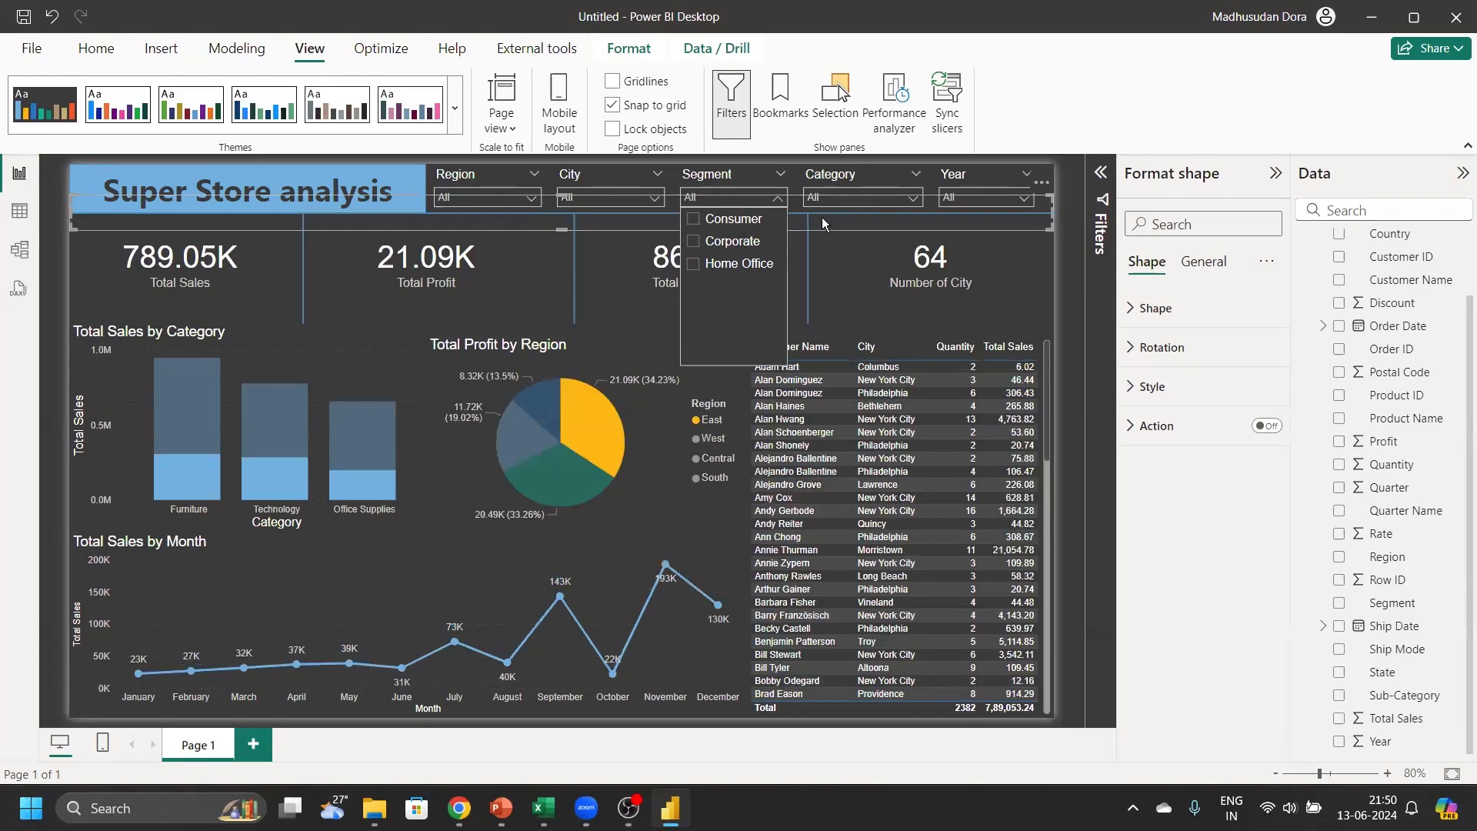
click(606, 415)
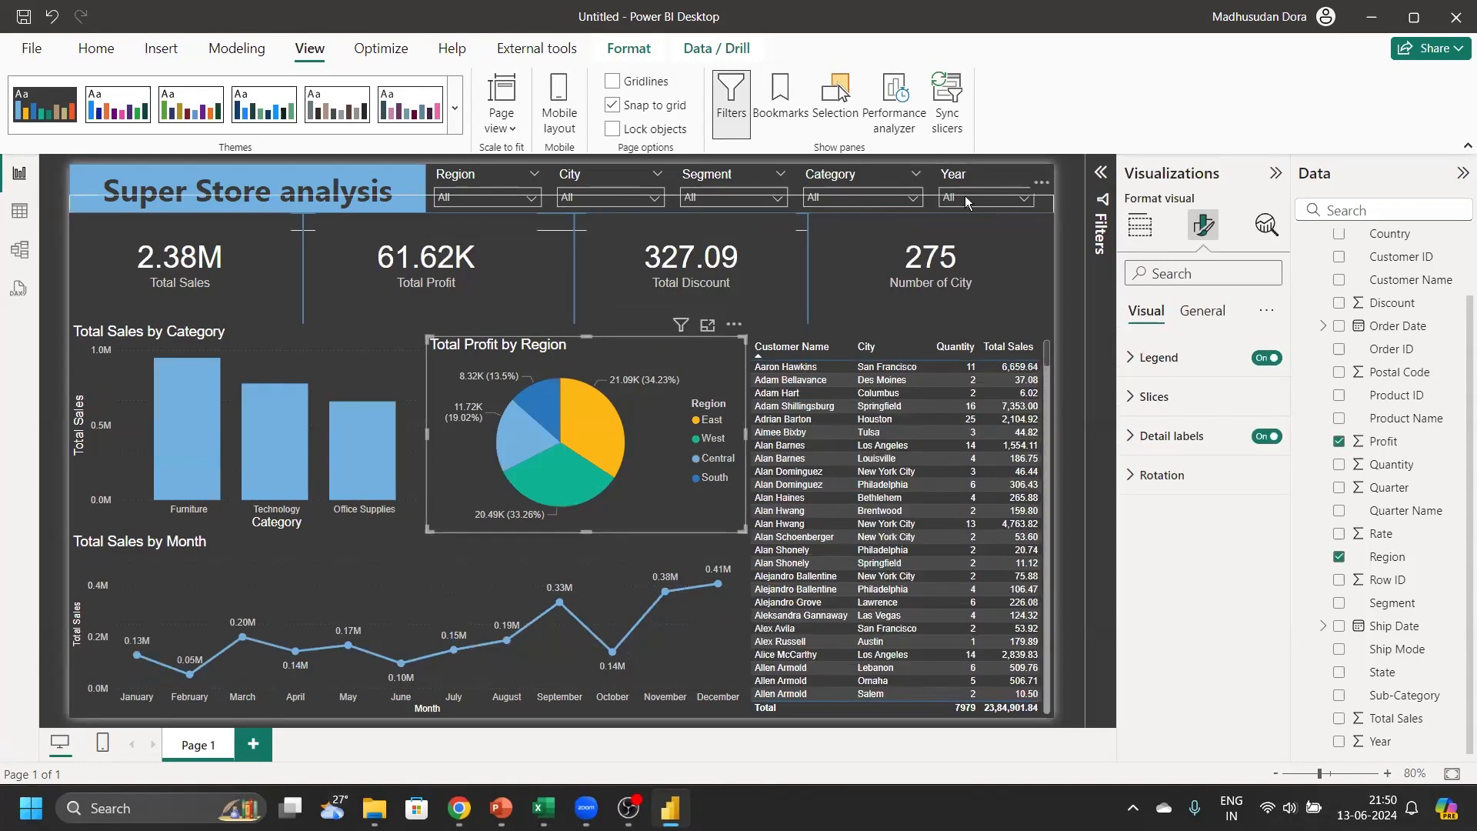
Try the Year slicer with 2015, 2016 and 2017 in turn, and clear its selection
click(992, 197)
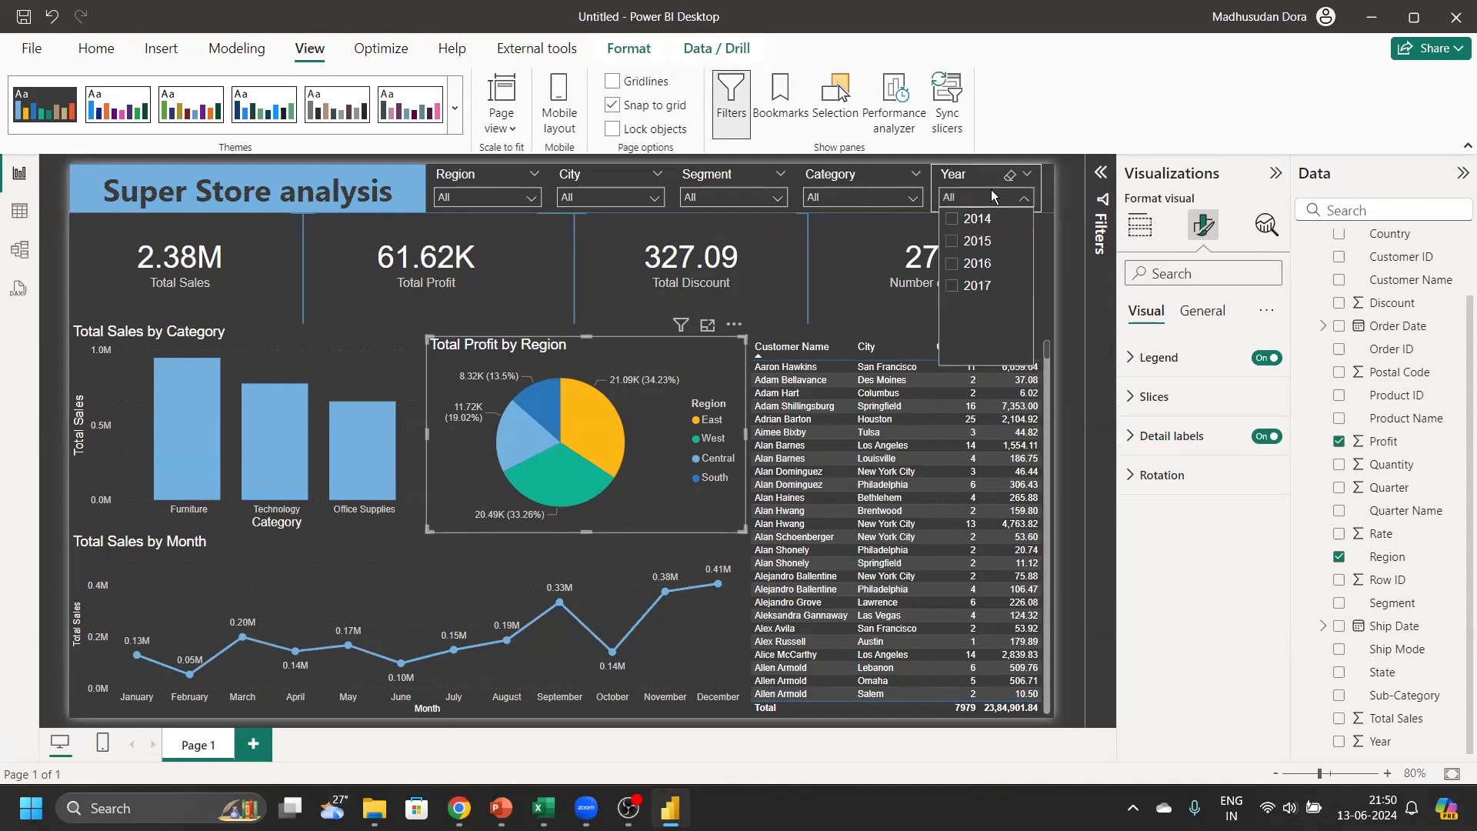
click(972, 243)
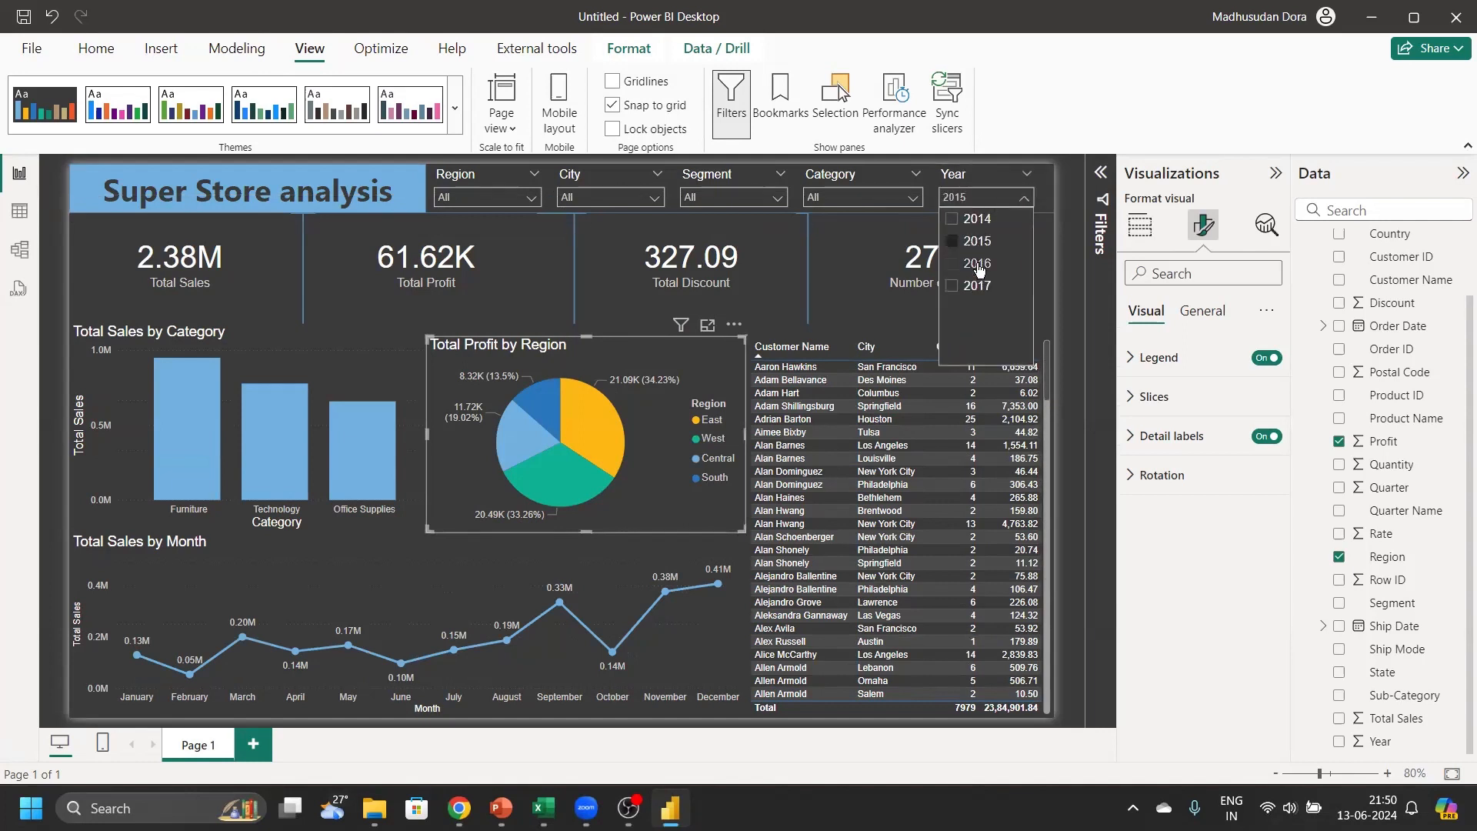
click(978, 265)
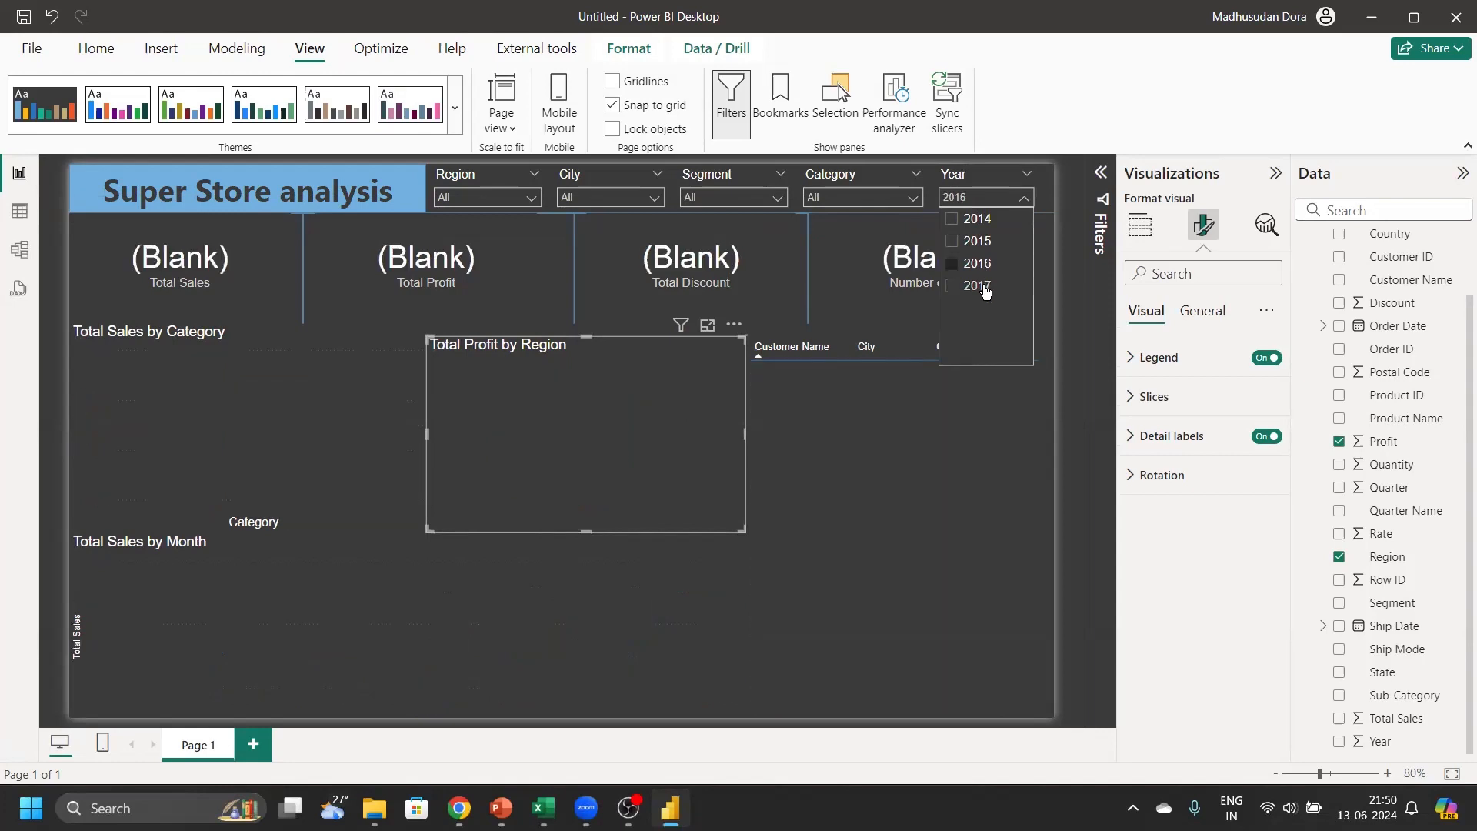
click(977, 286)
click(977, 287)
click(624, 597)
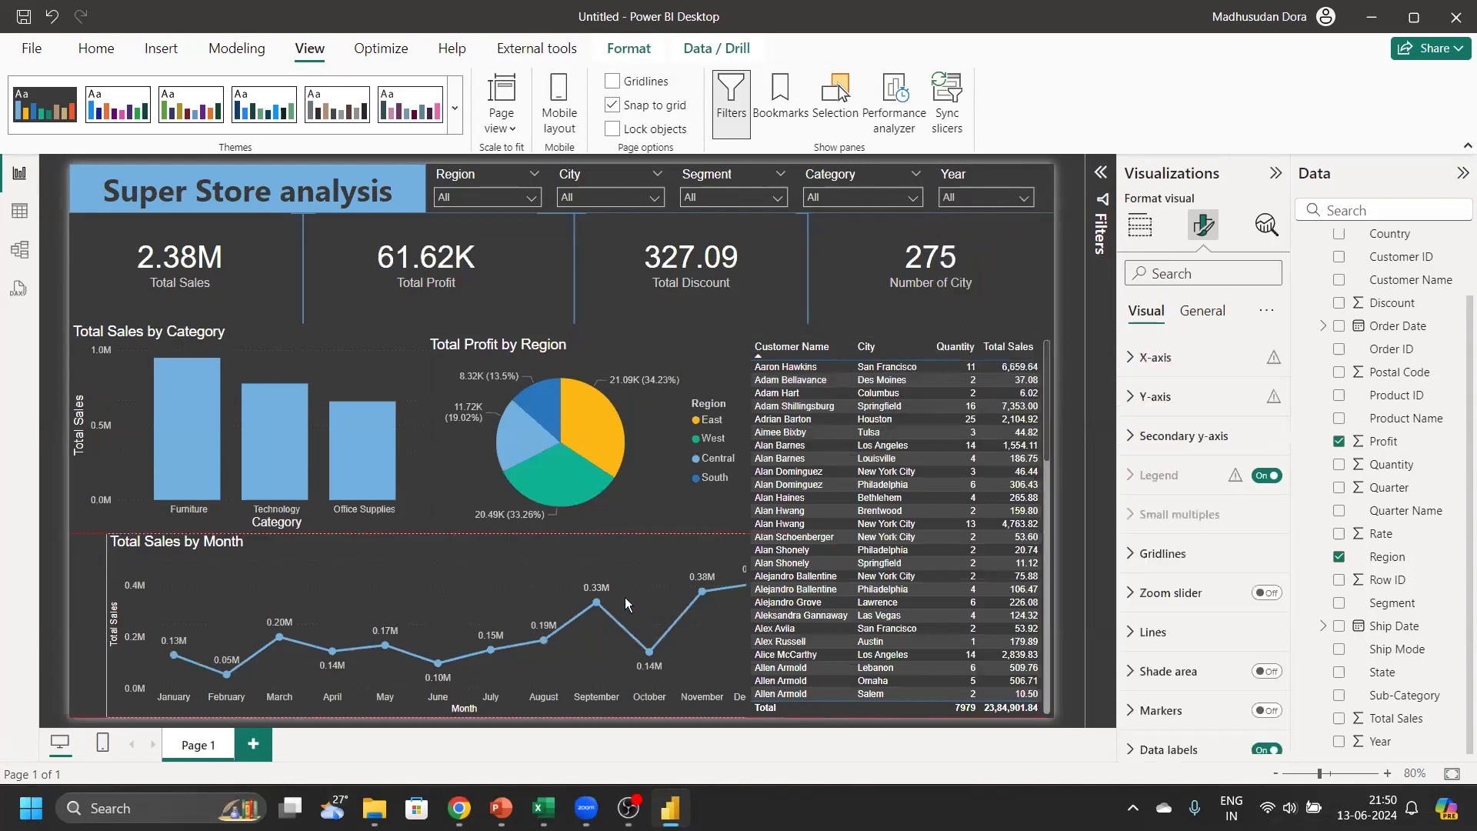
drag(555, 581, 484, 591)
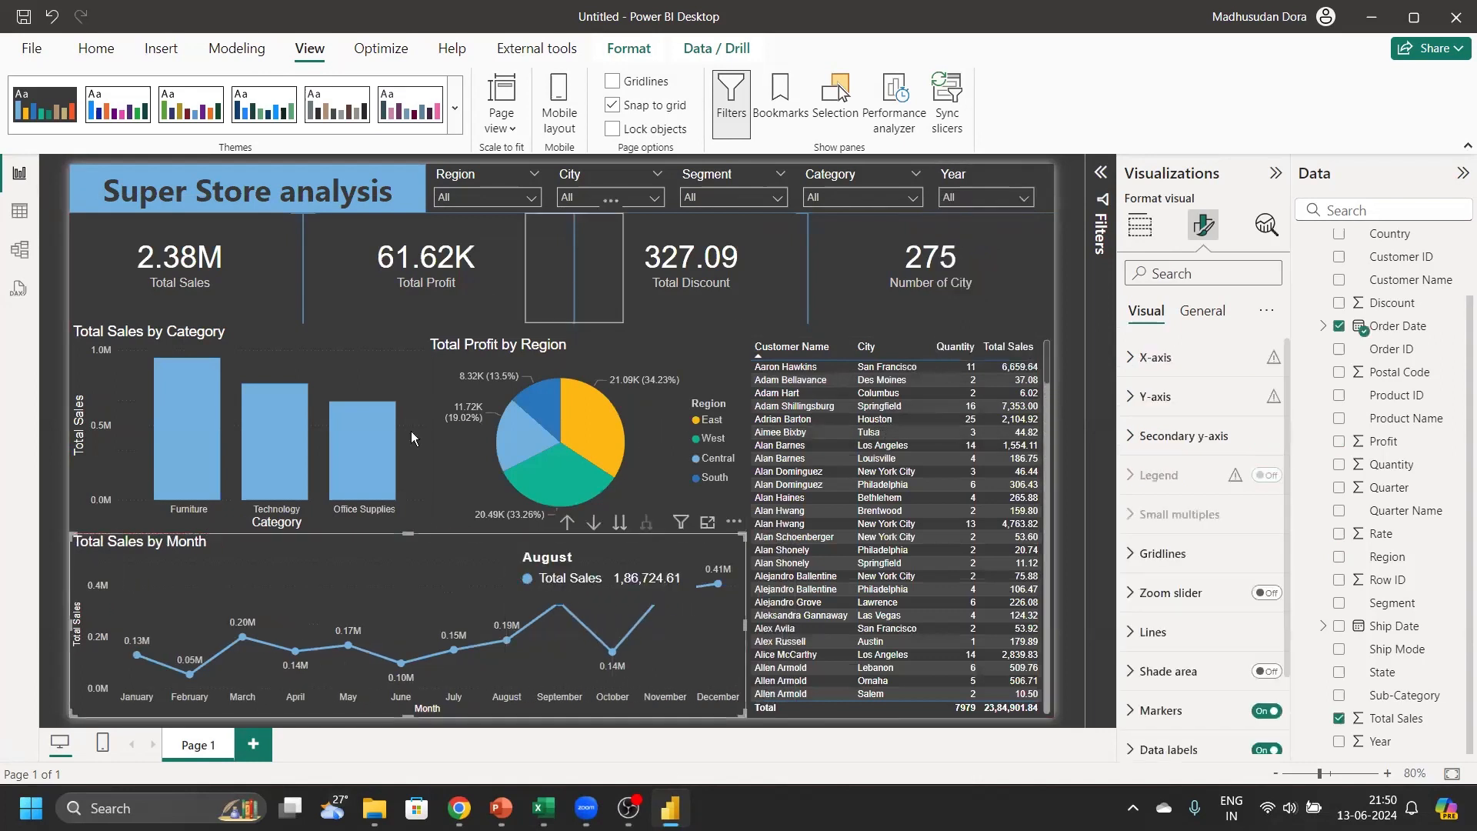
click(557, 431)
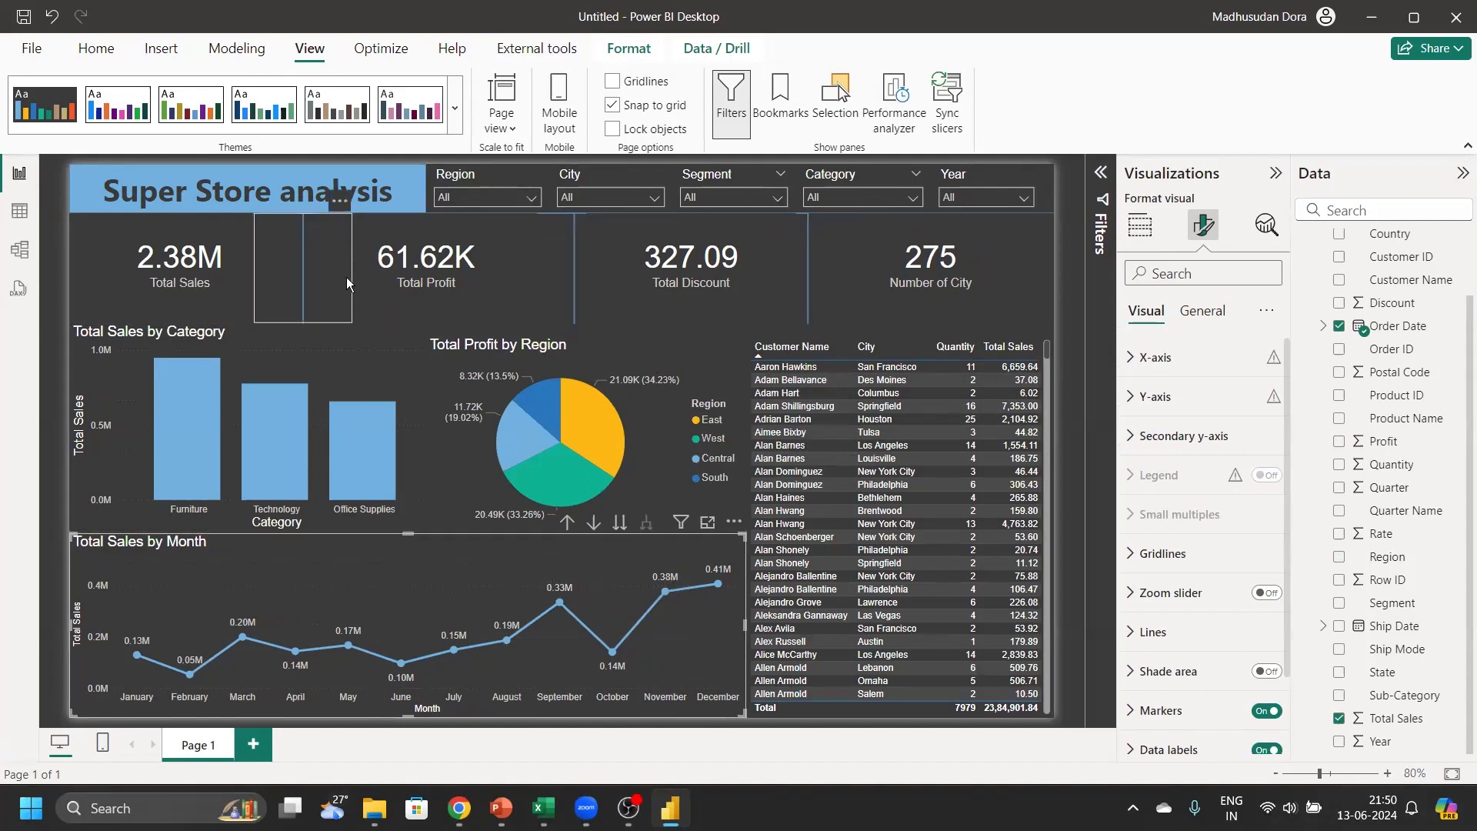
mouse_move(604, 420)
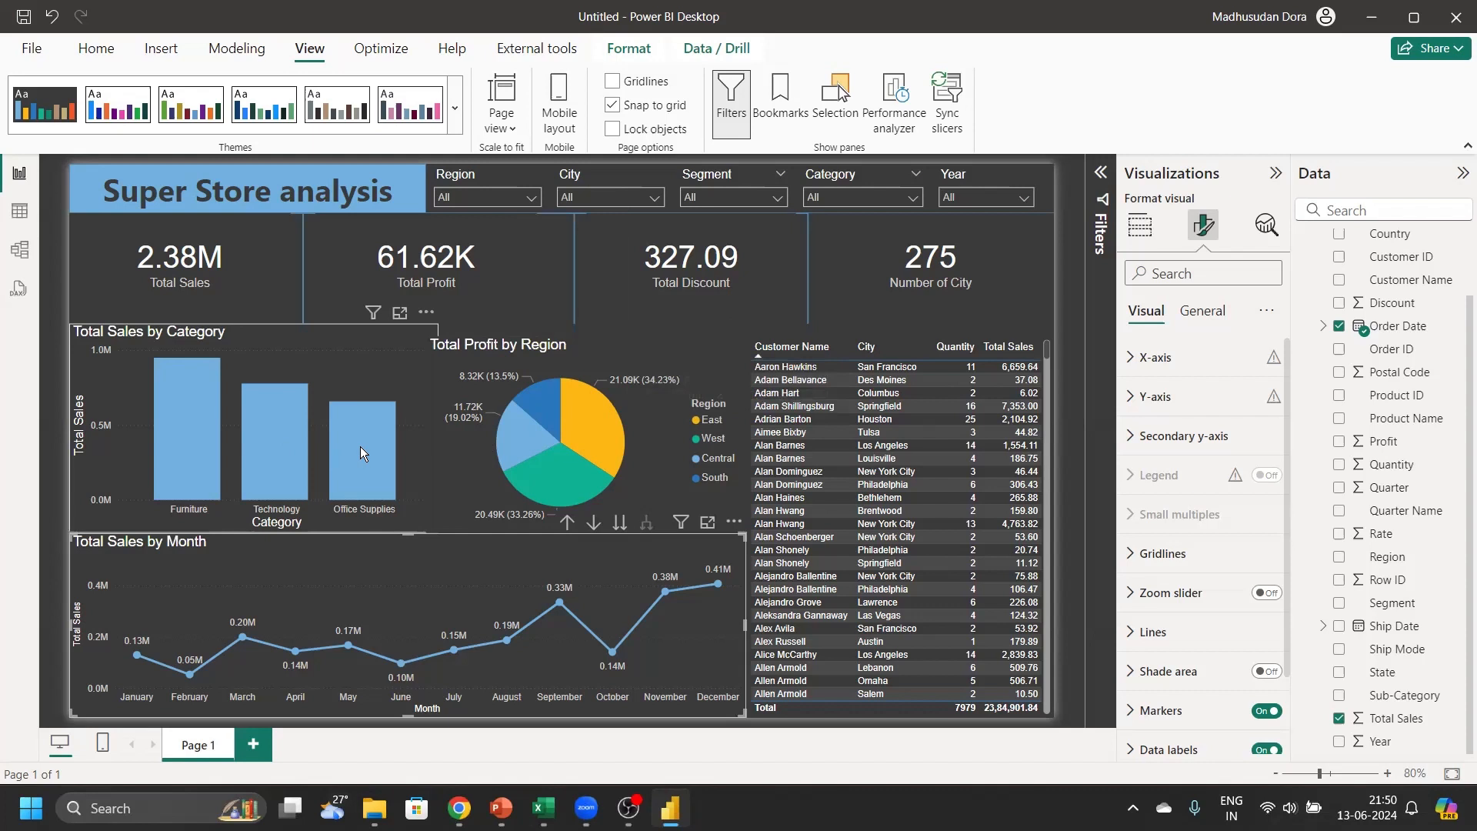
mouse_move(360, 447)
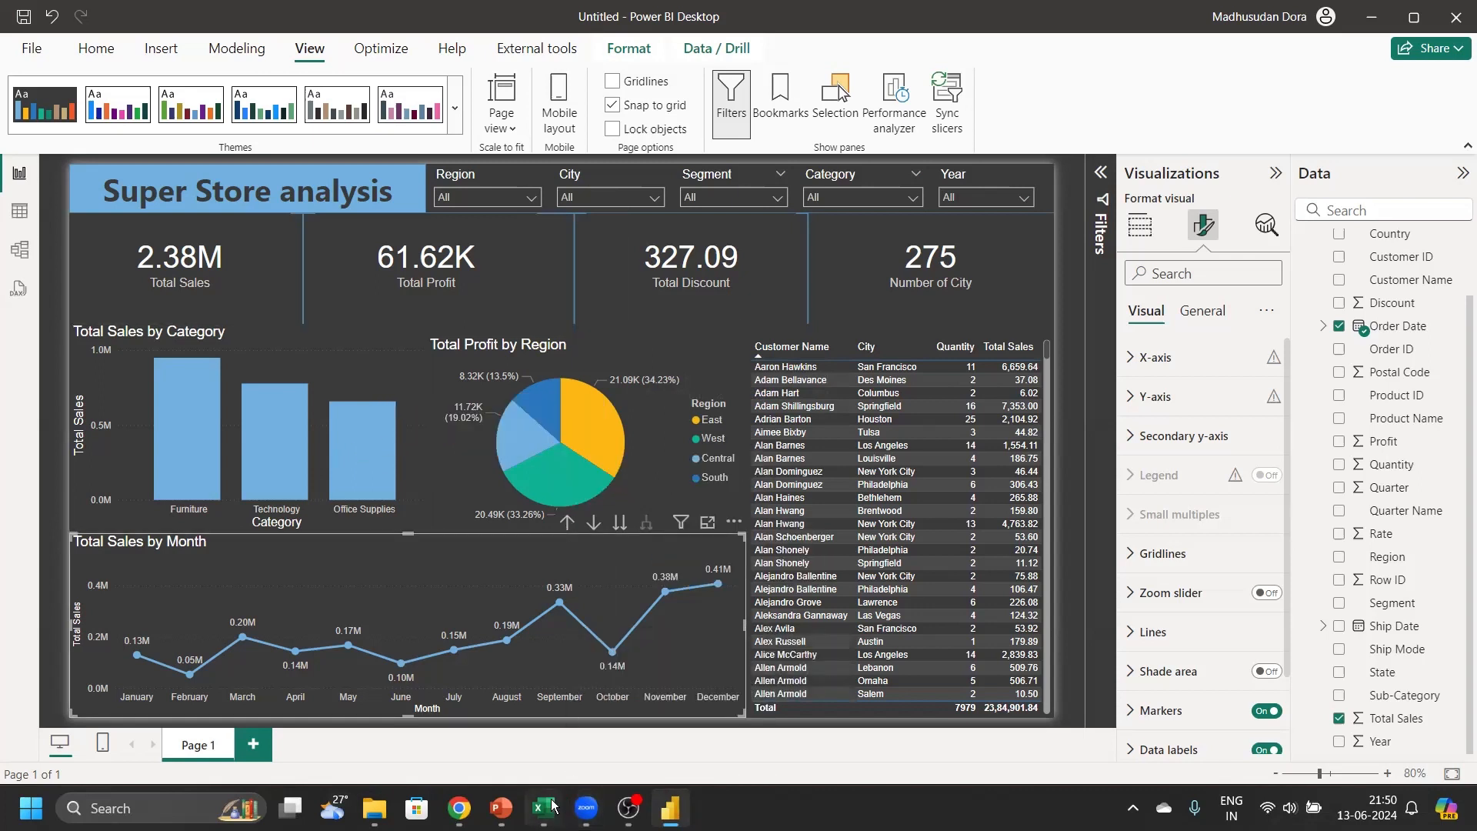
Locate the Report Link text file in the WEBINAR > SAMPLE REPORT folder and switch to the browser with the published Power BI report
mouse_move(500, 808)
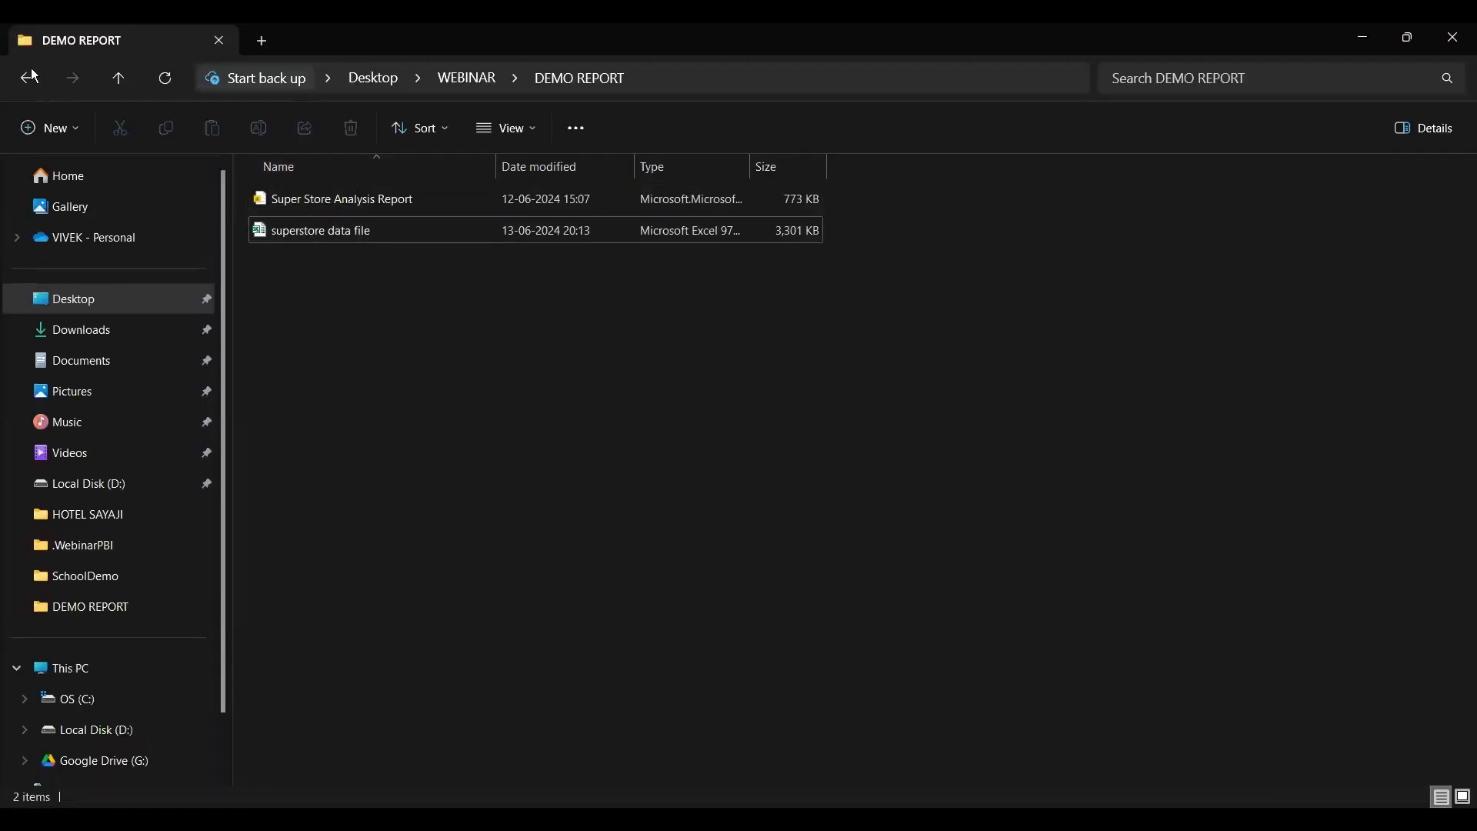
click(31, 77)
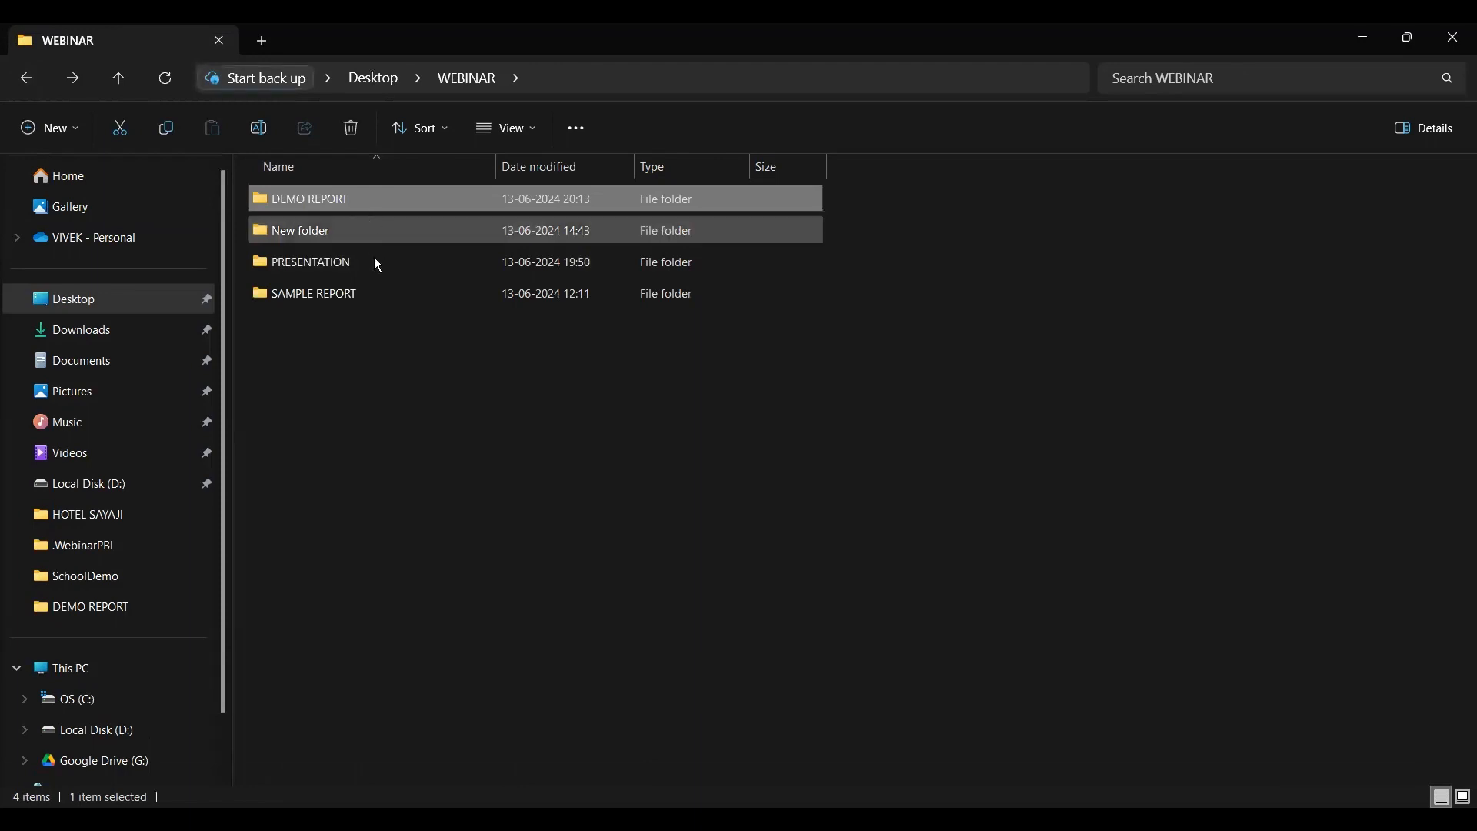
double_click(380, 294)
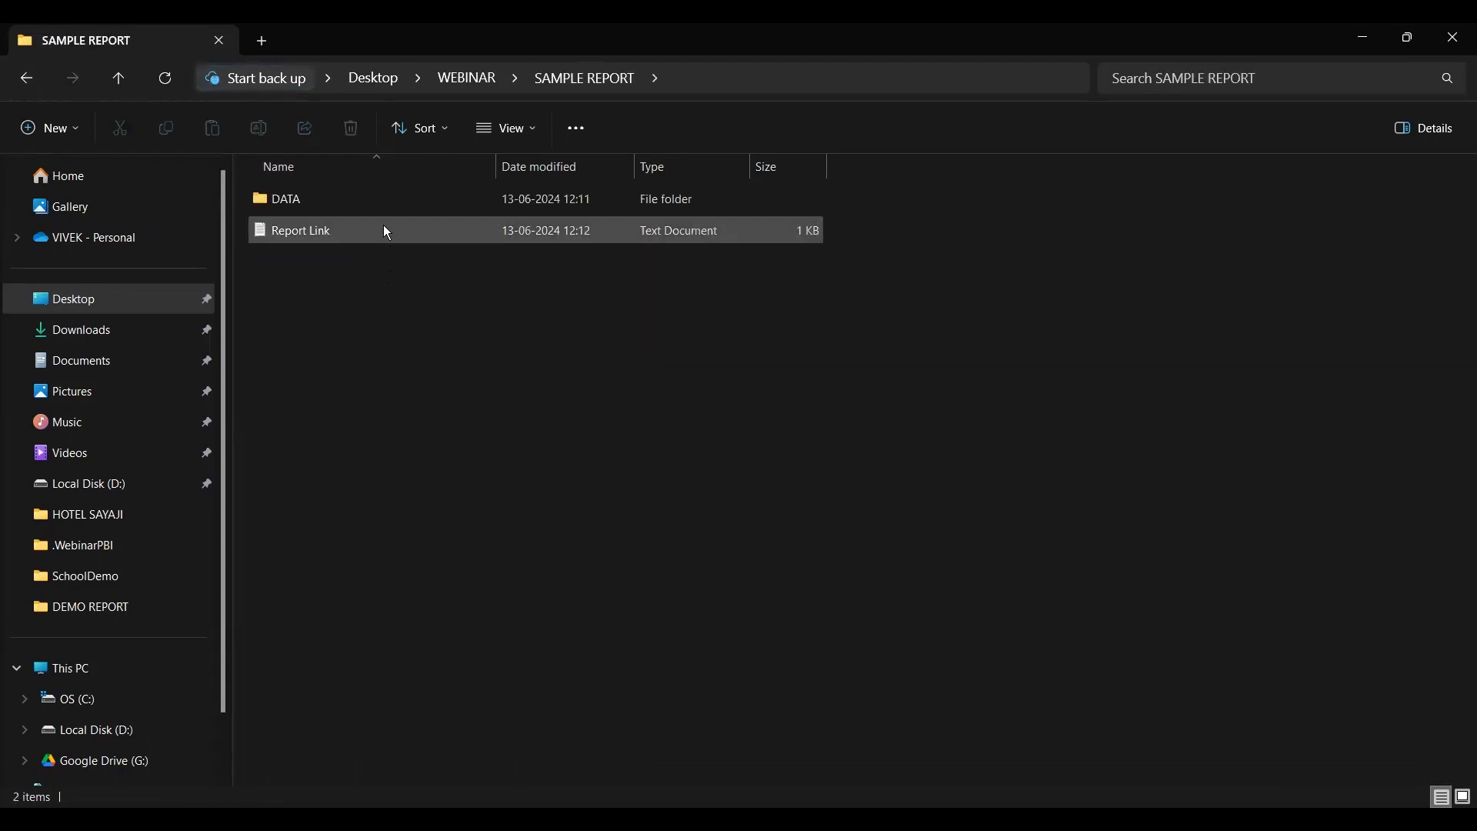
click(384, 228)
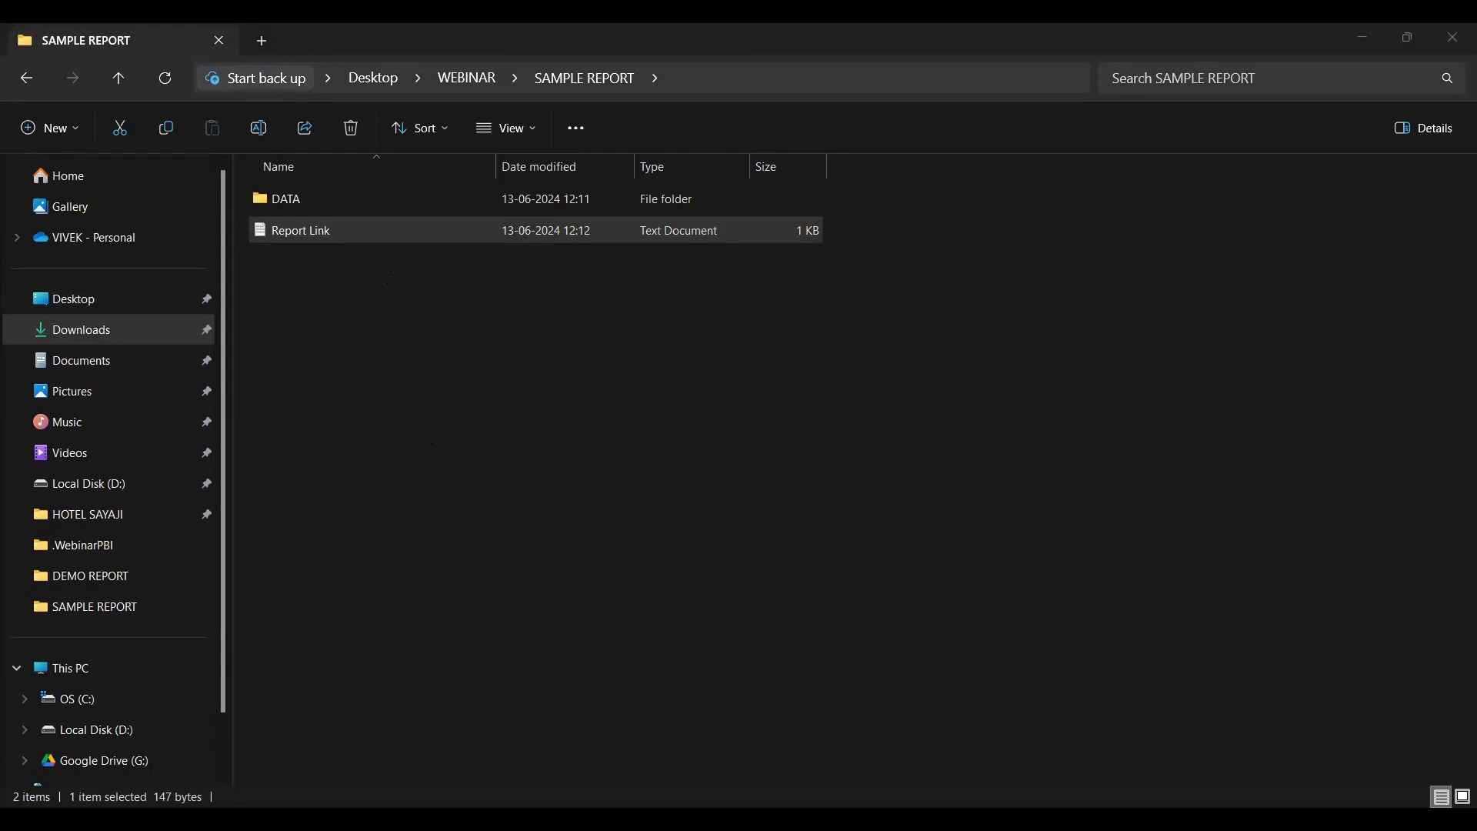
key(alt+Tab)
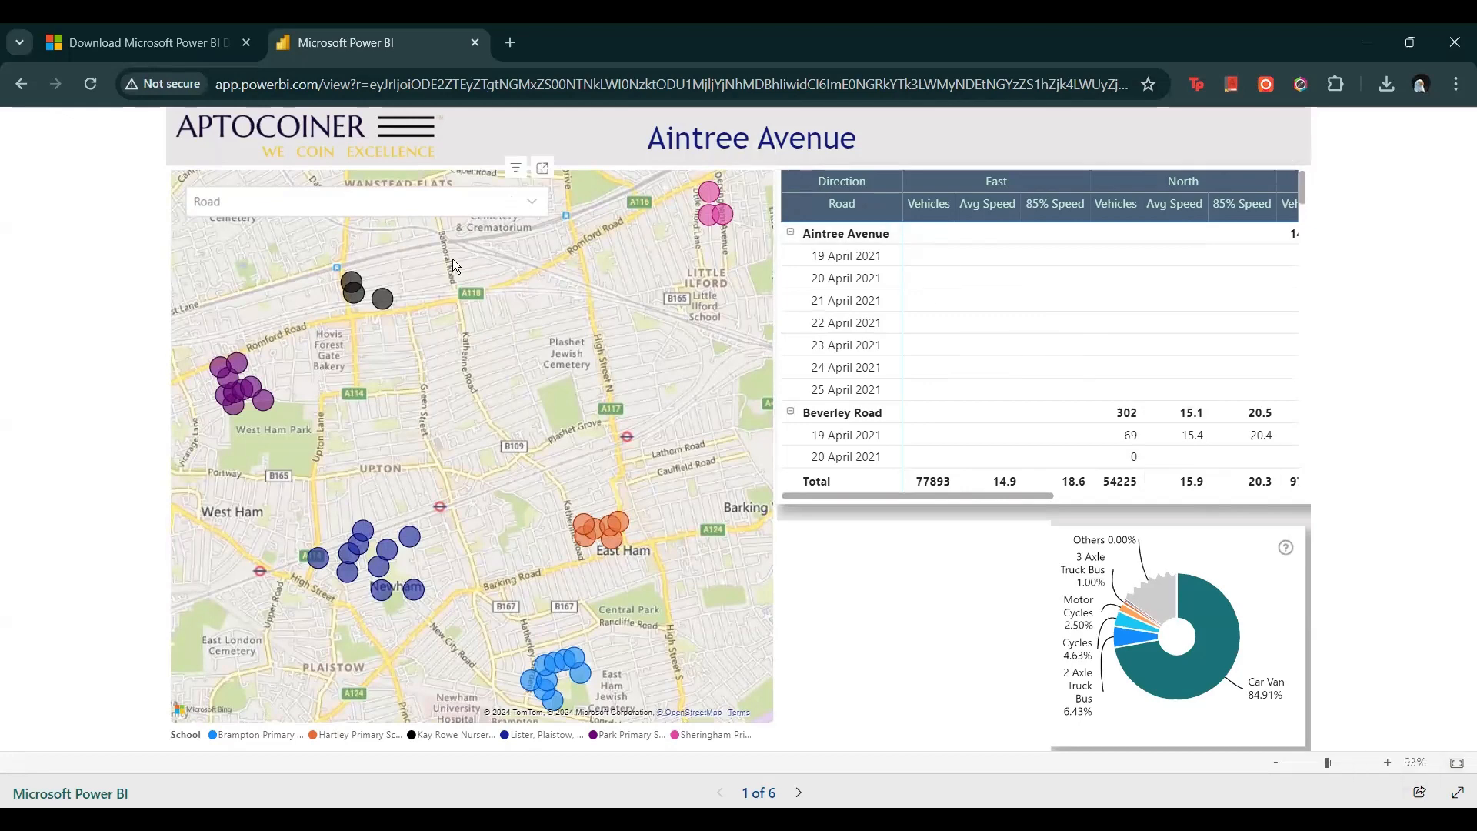
Filter the report's first page by map bubbles: Windsor Road, Ham Park Road East, and neighbouring bubbles just above the Newham label
click(384, 300)
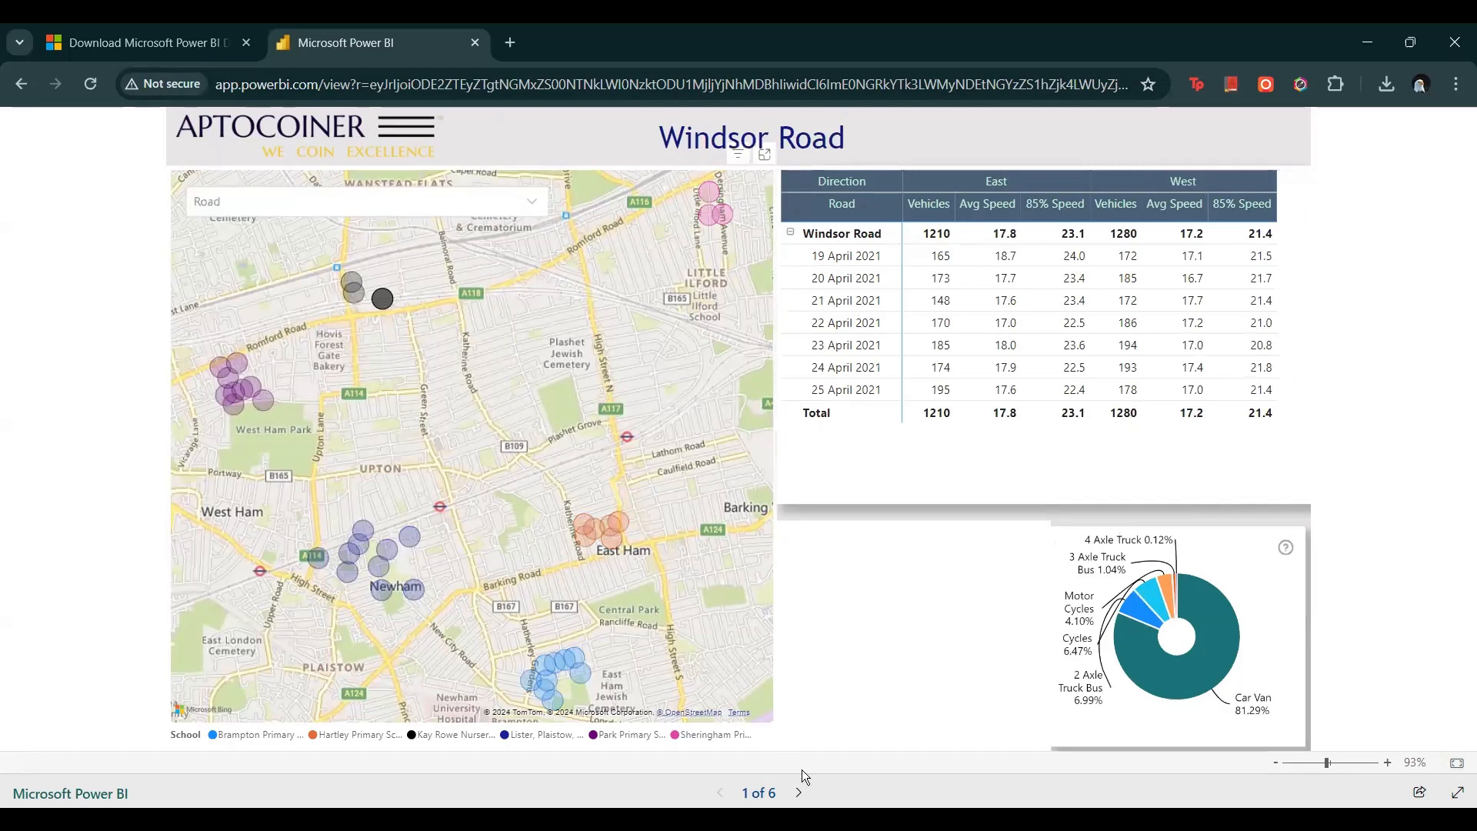
click(240, 405)
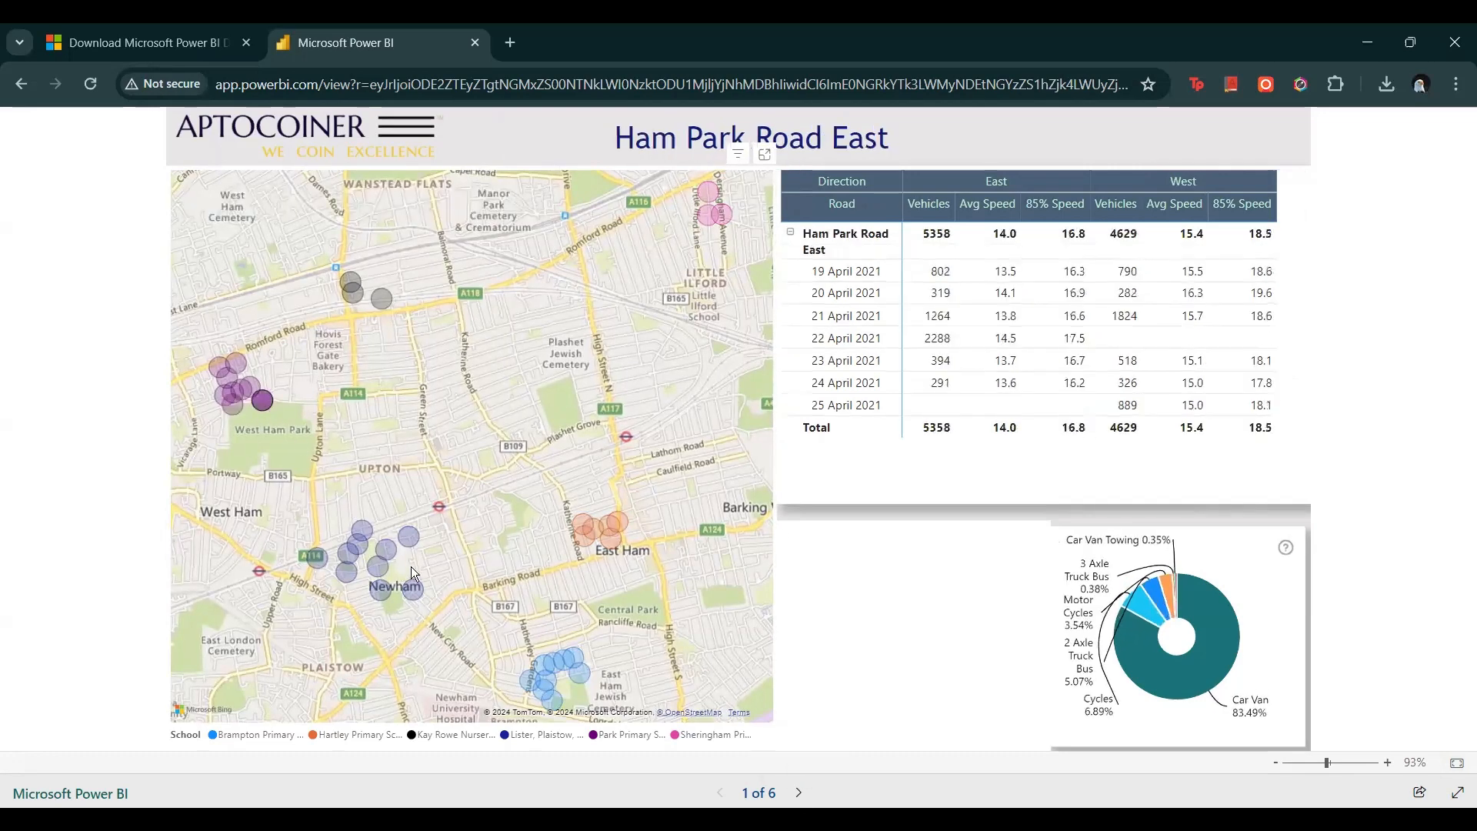
click(385, 550)
click(386, 569)
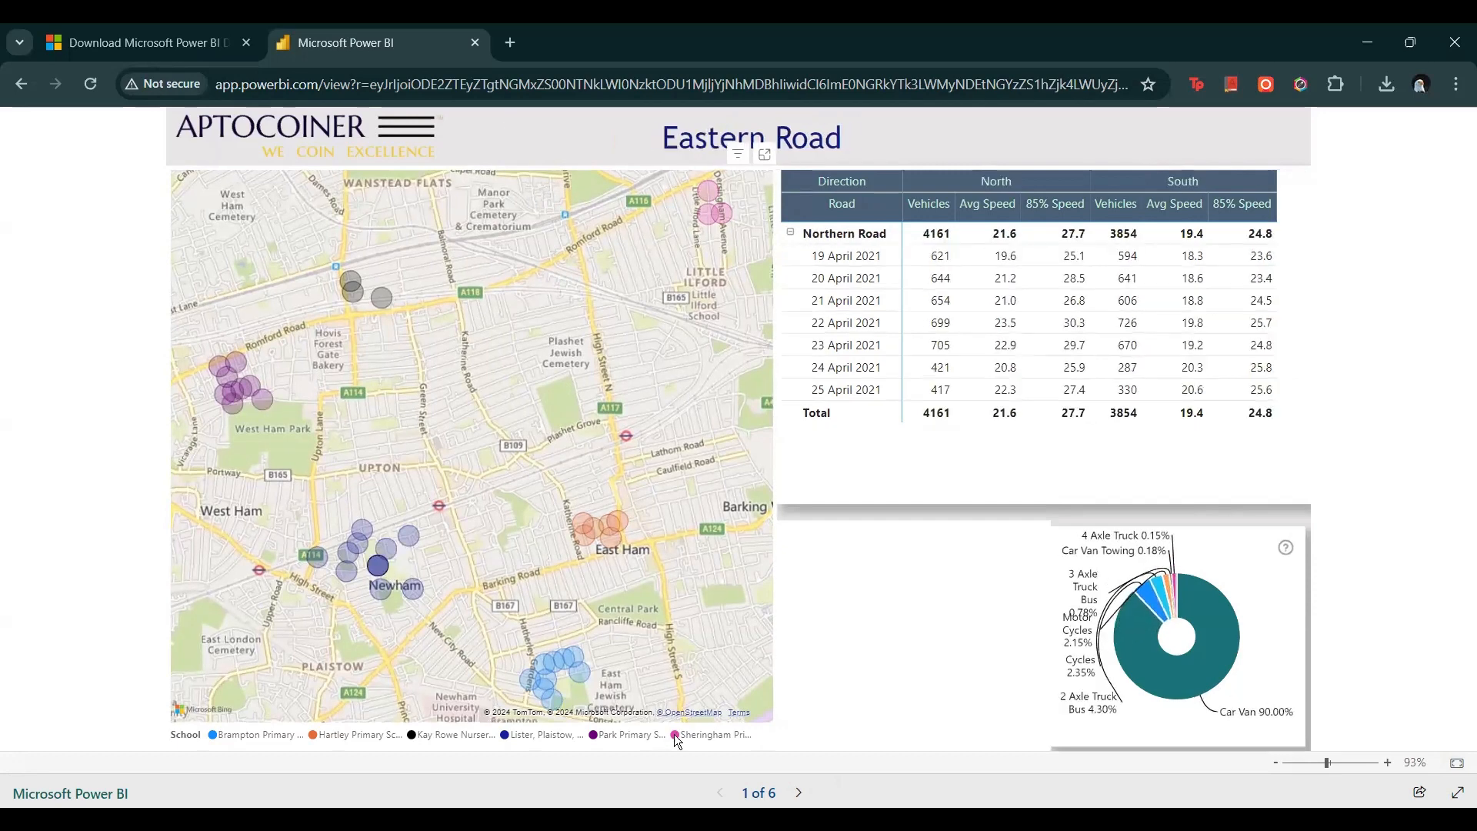
Go to page 2 of the report and add Beverley Road and Bolton Road to the Aintree Avenue selection
click(799, 796)
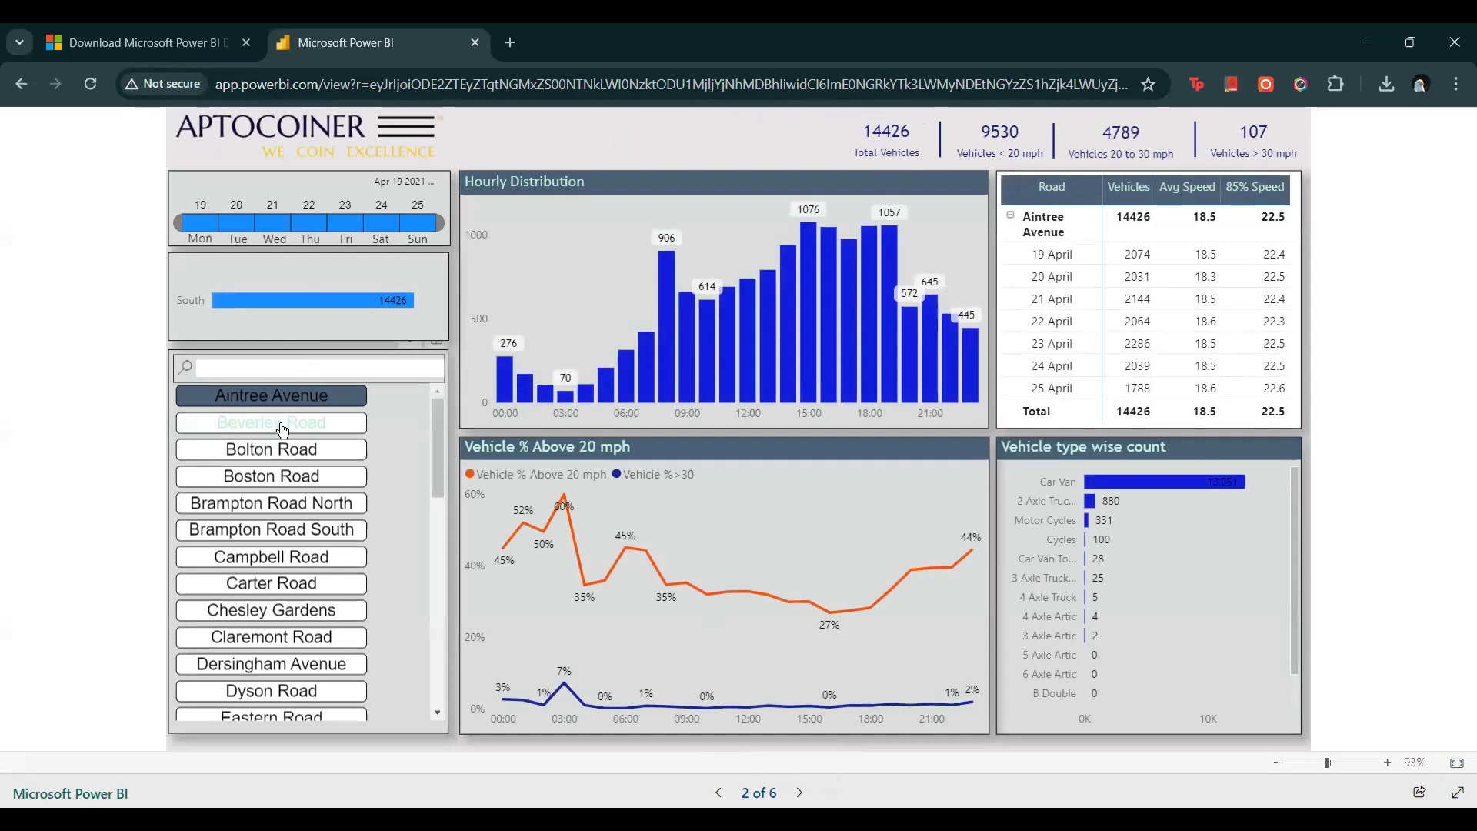
ctrl+click(283, 422)
ctrl+click(287, 449)
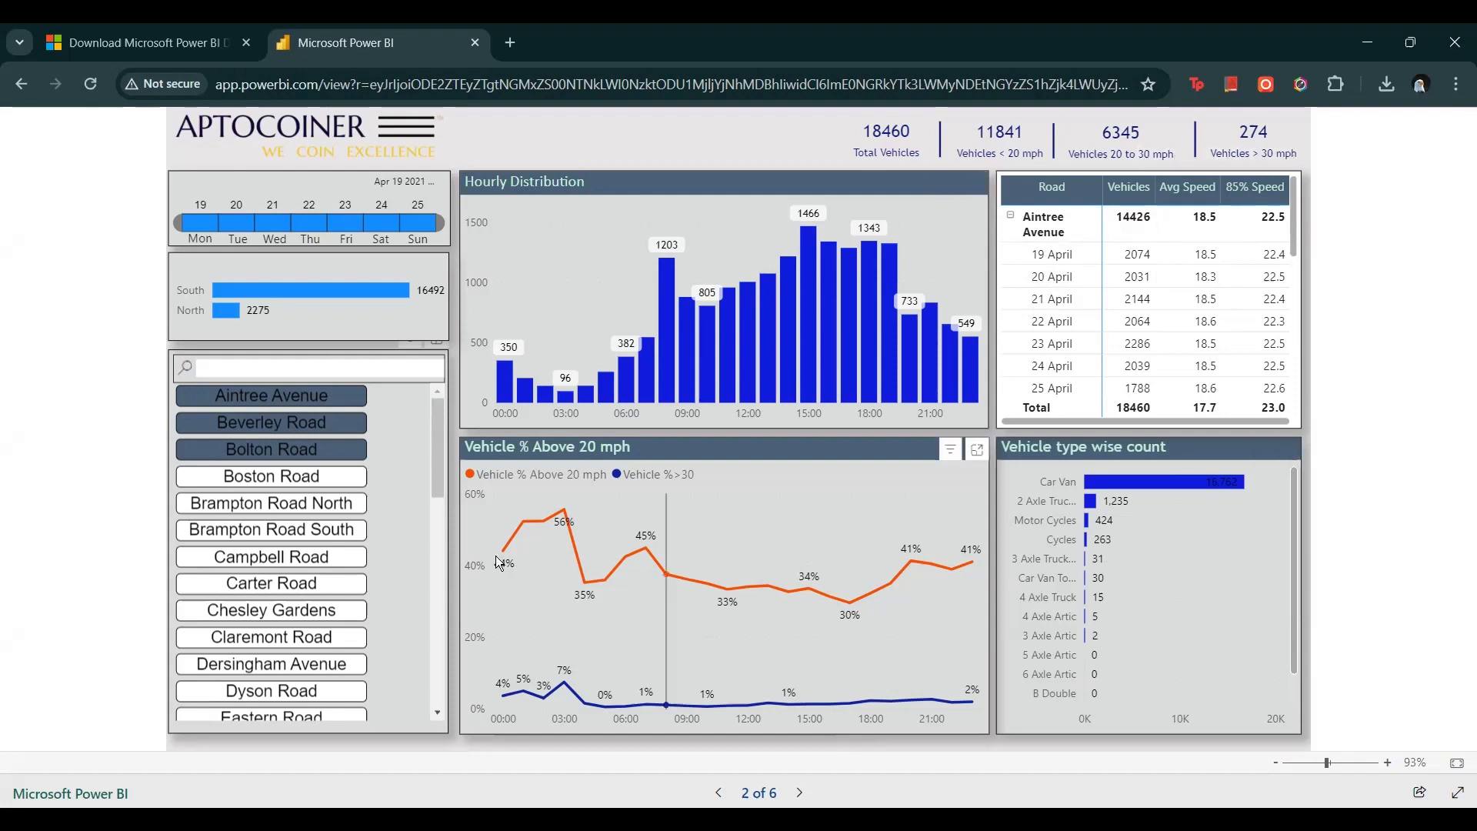
Advance through page 3 to page 4, try Beverley, Bolton and Boston Road in the road slicer, and start the date range at 23 April 2021
click(800, 792)
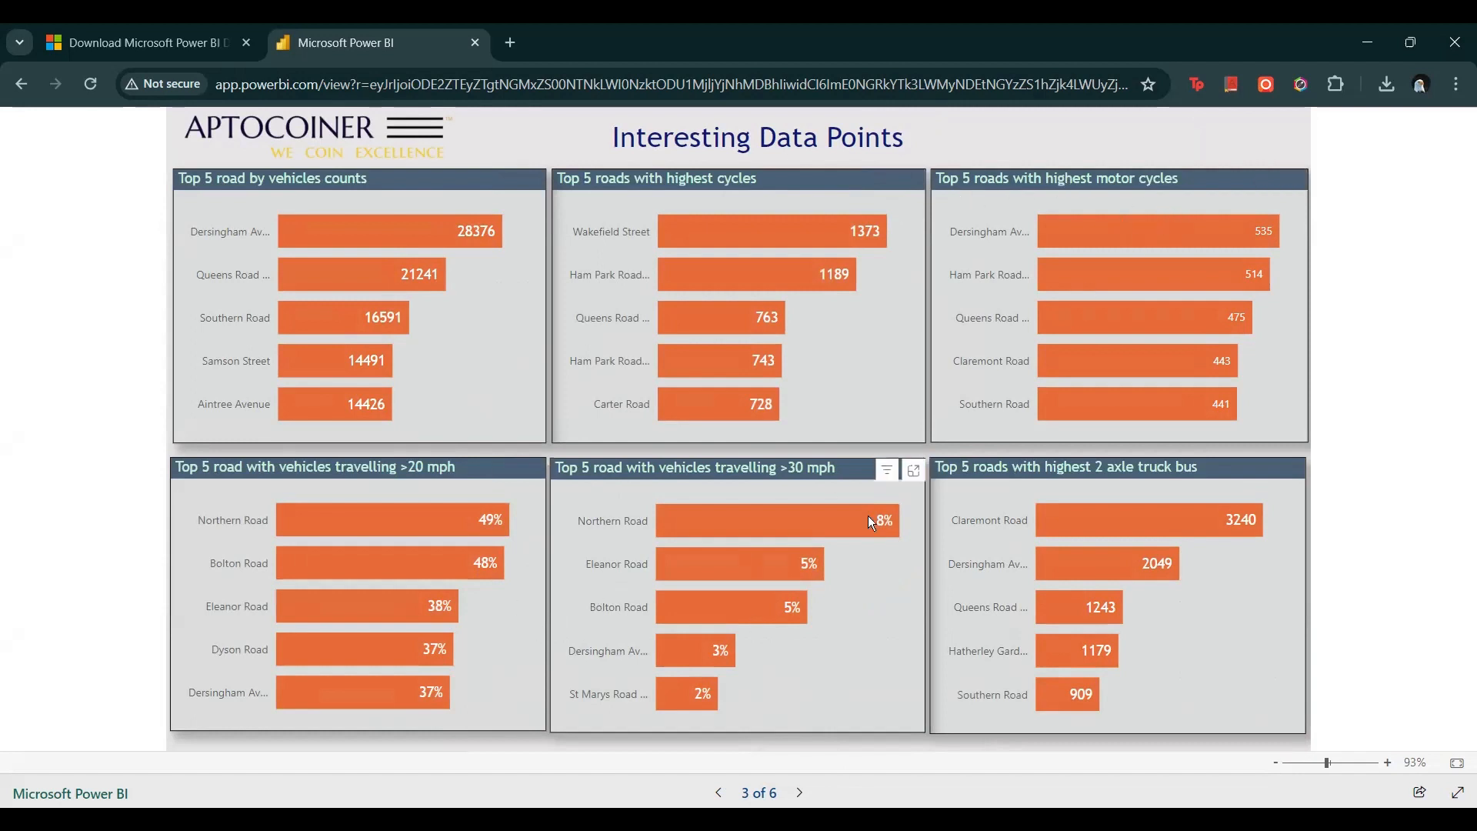
click(800, 793)
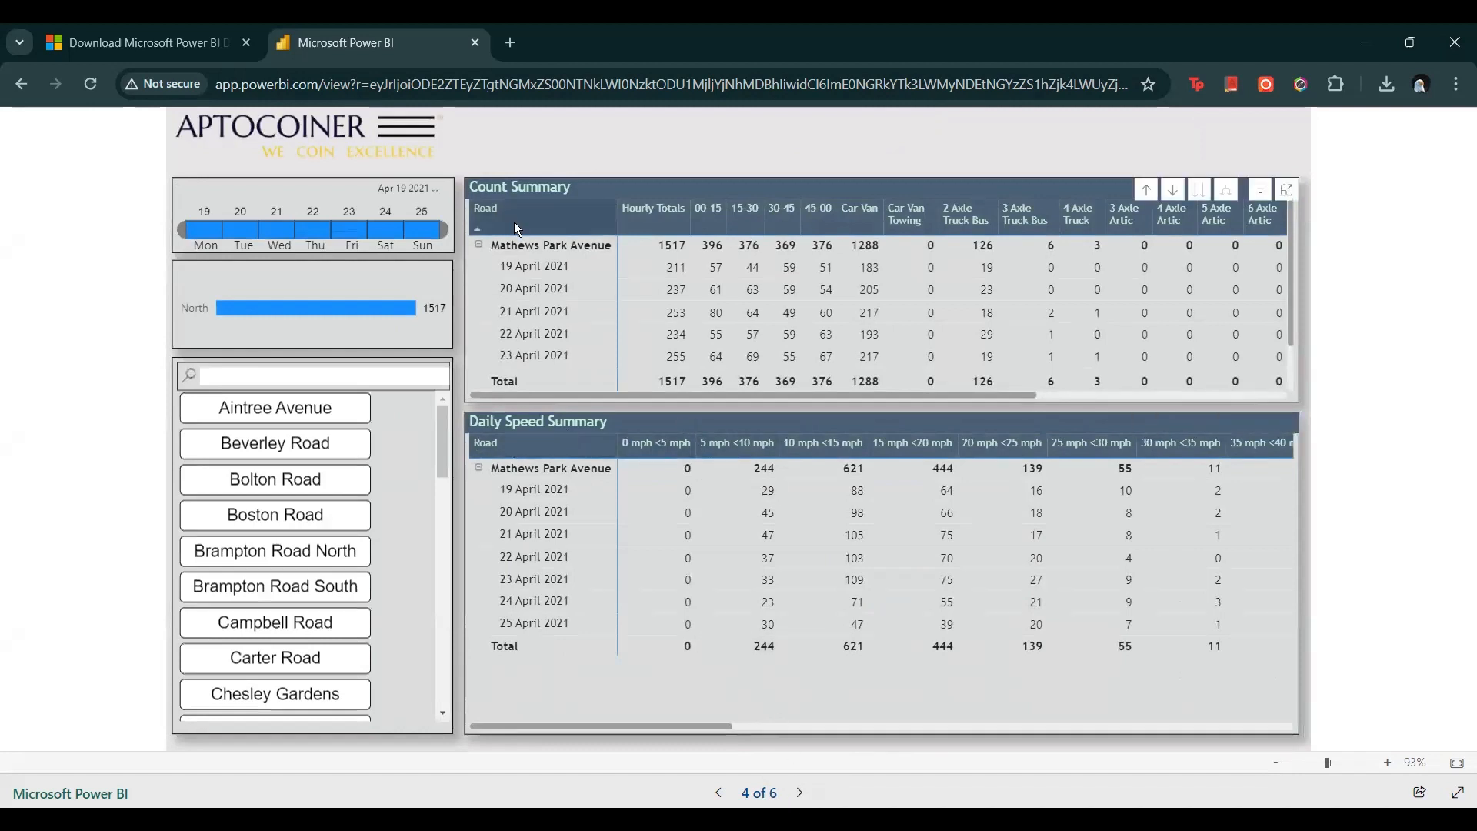
click(311, 444)
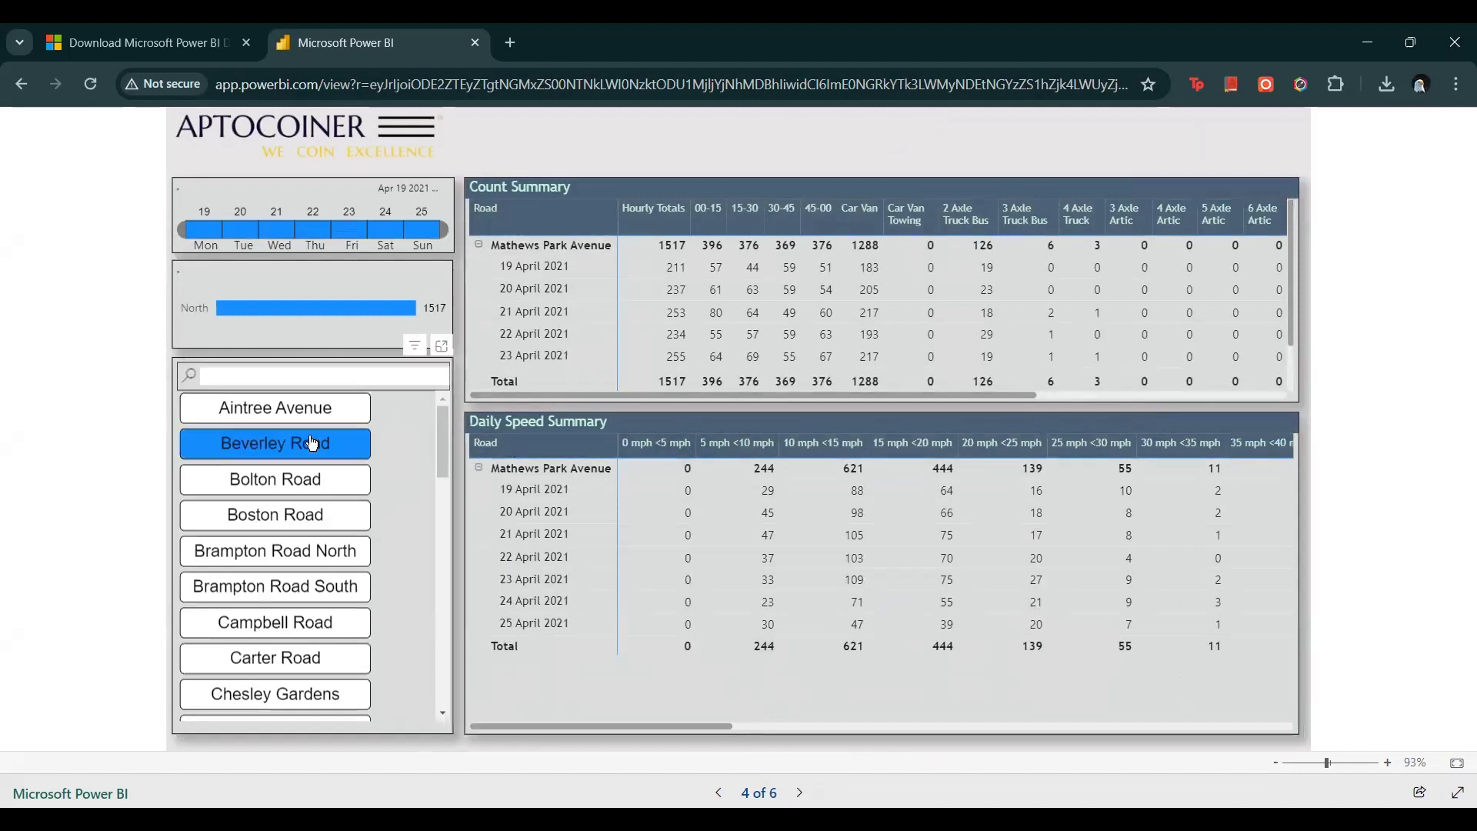
click(314, 489)
click(305, 516)
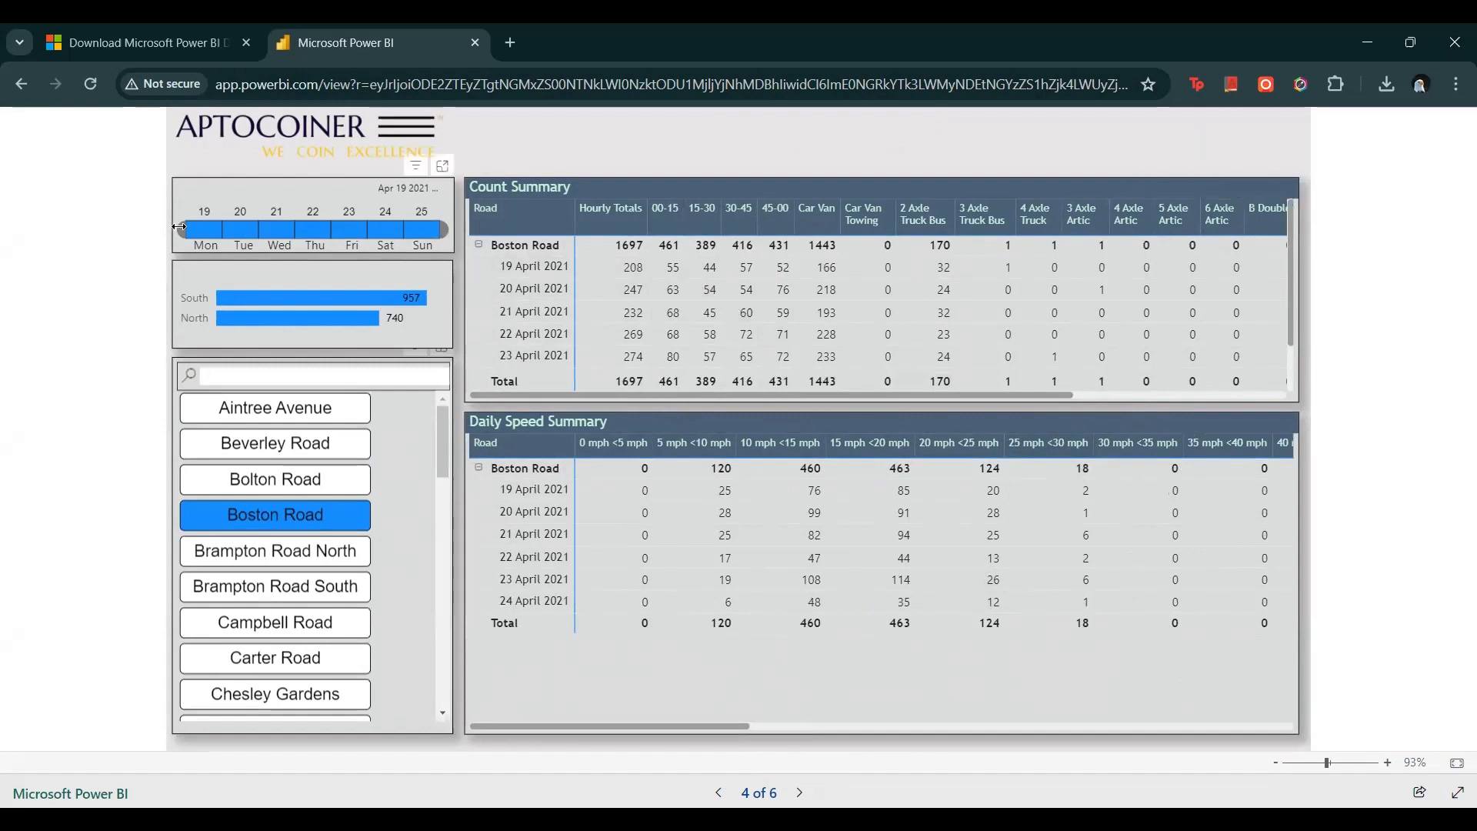
drag(219, 232, 329, 231)
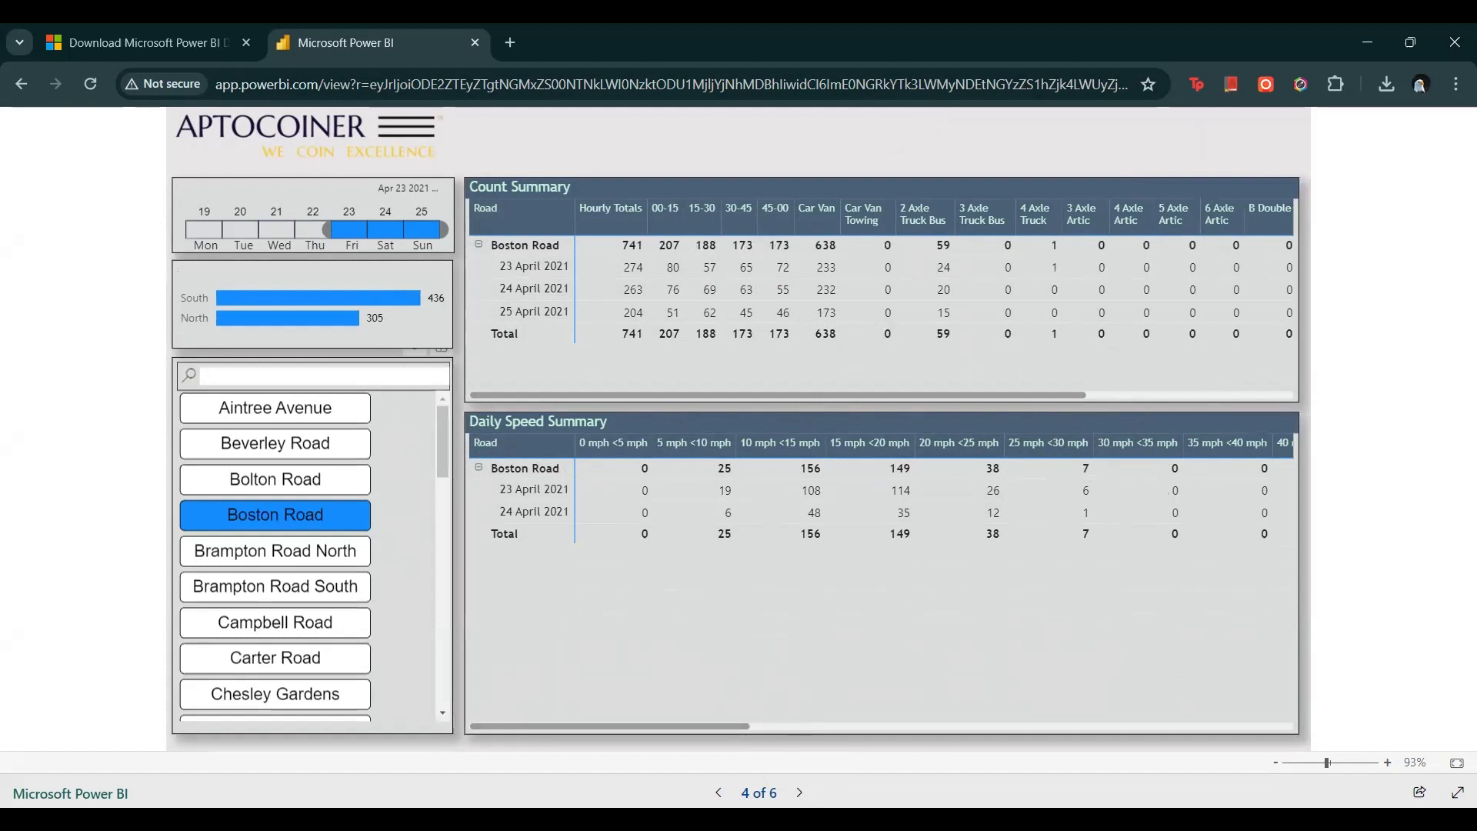
On report page 5, add Bolton Road and Brampton Road North to the Aintree Avenue selection, and view the closing page before going back one page
click(801, 794)
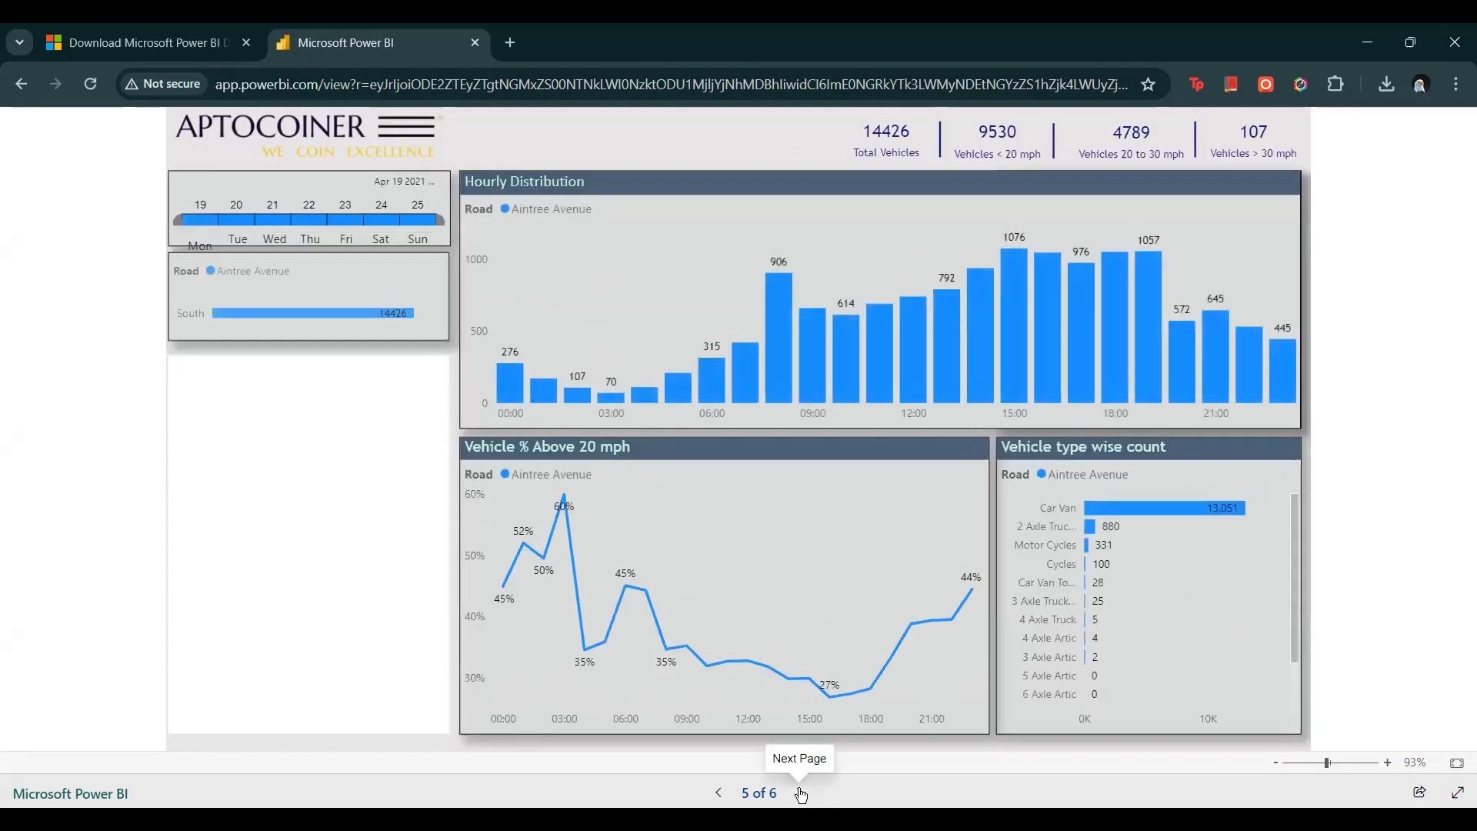
click(241, 420)
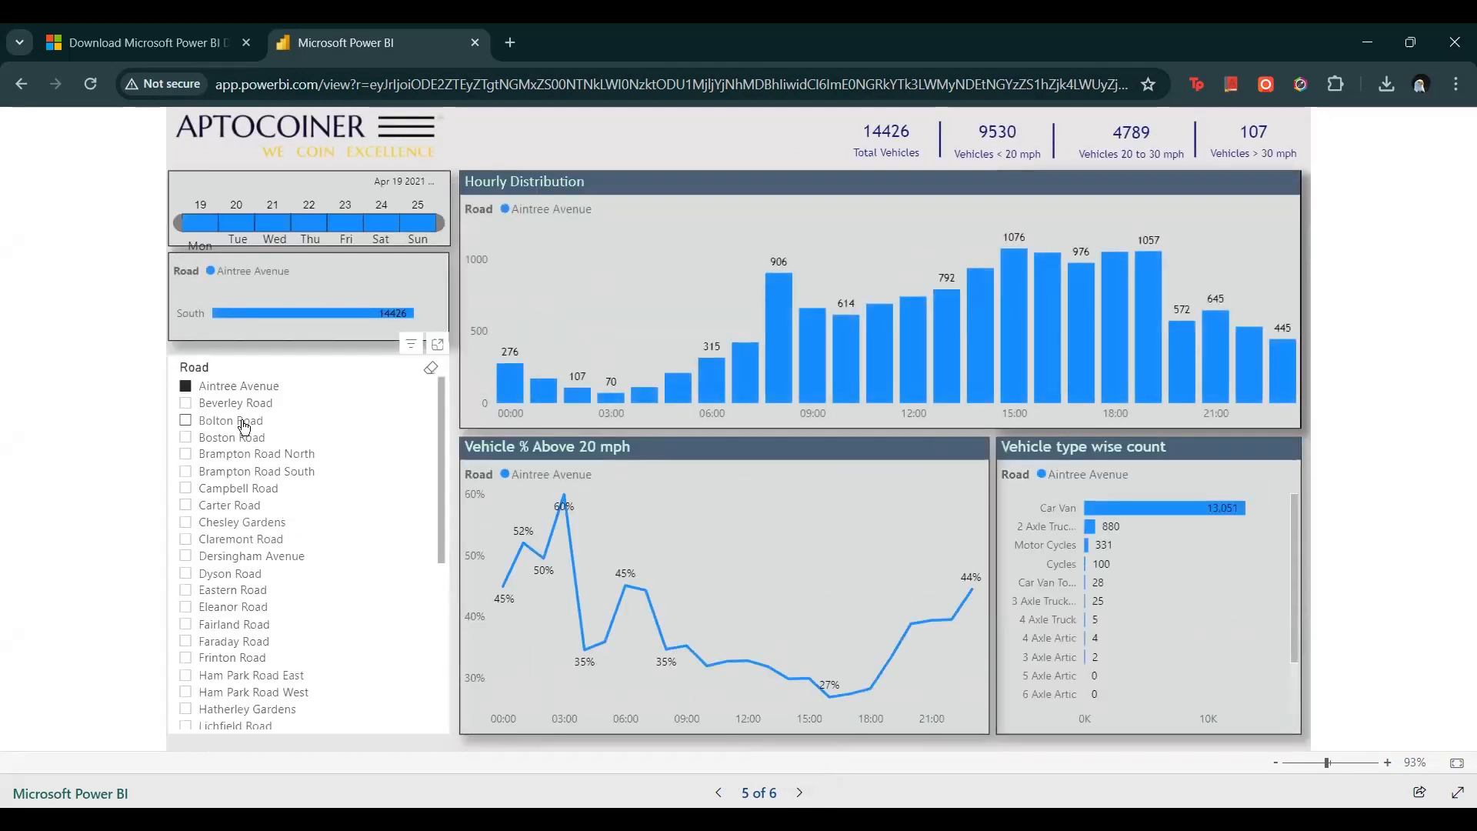
click(222, 458)
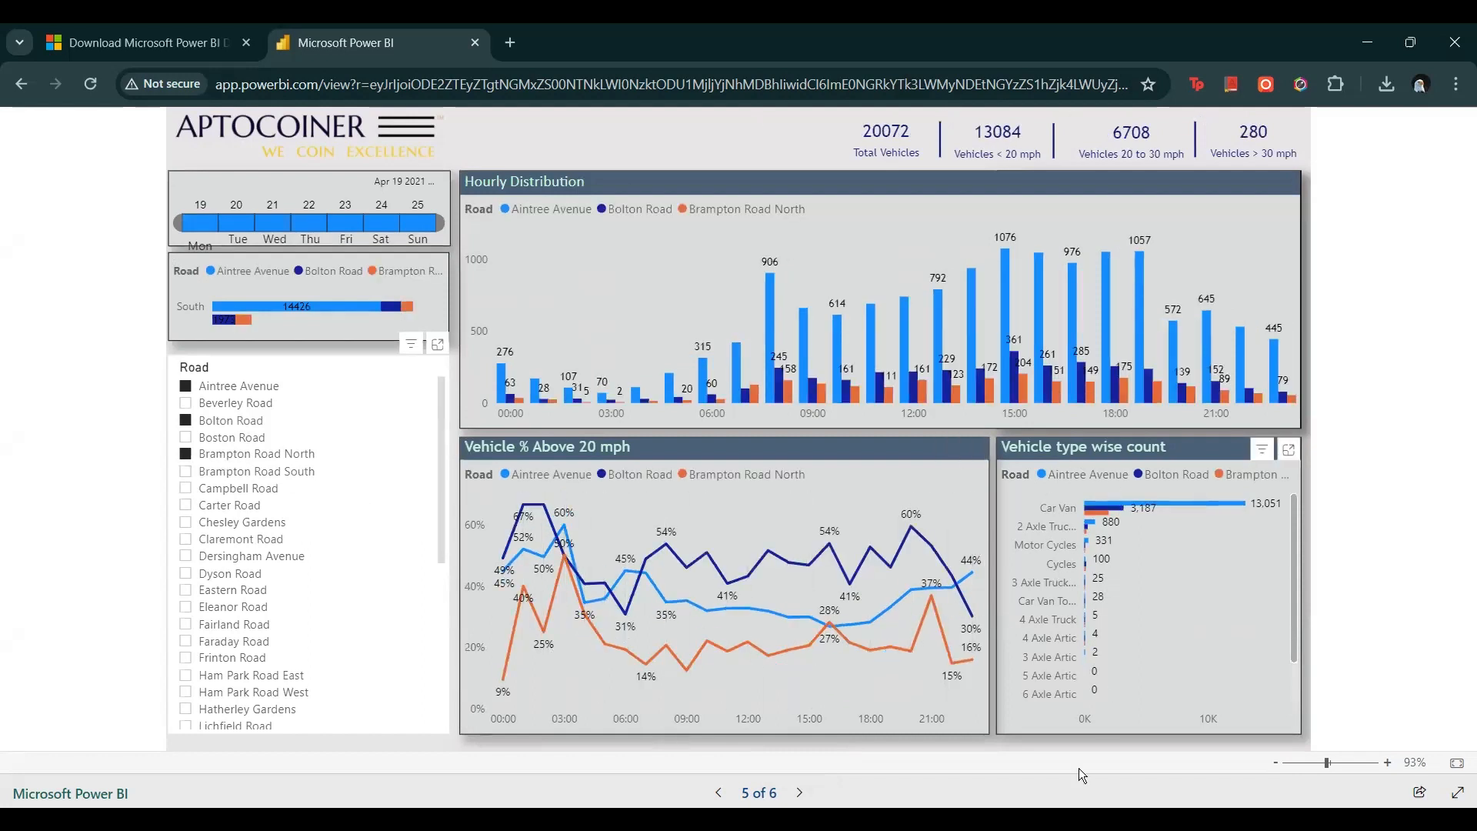
click(798, 794)
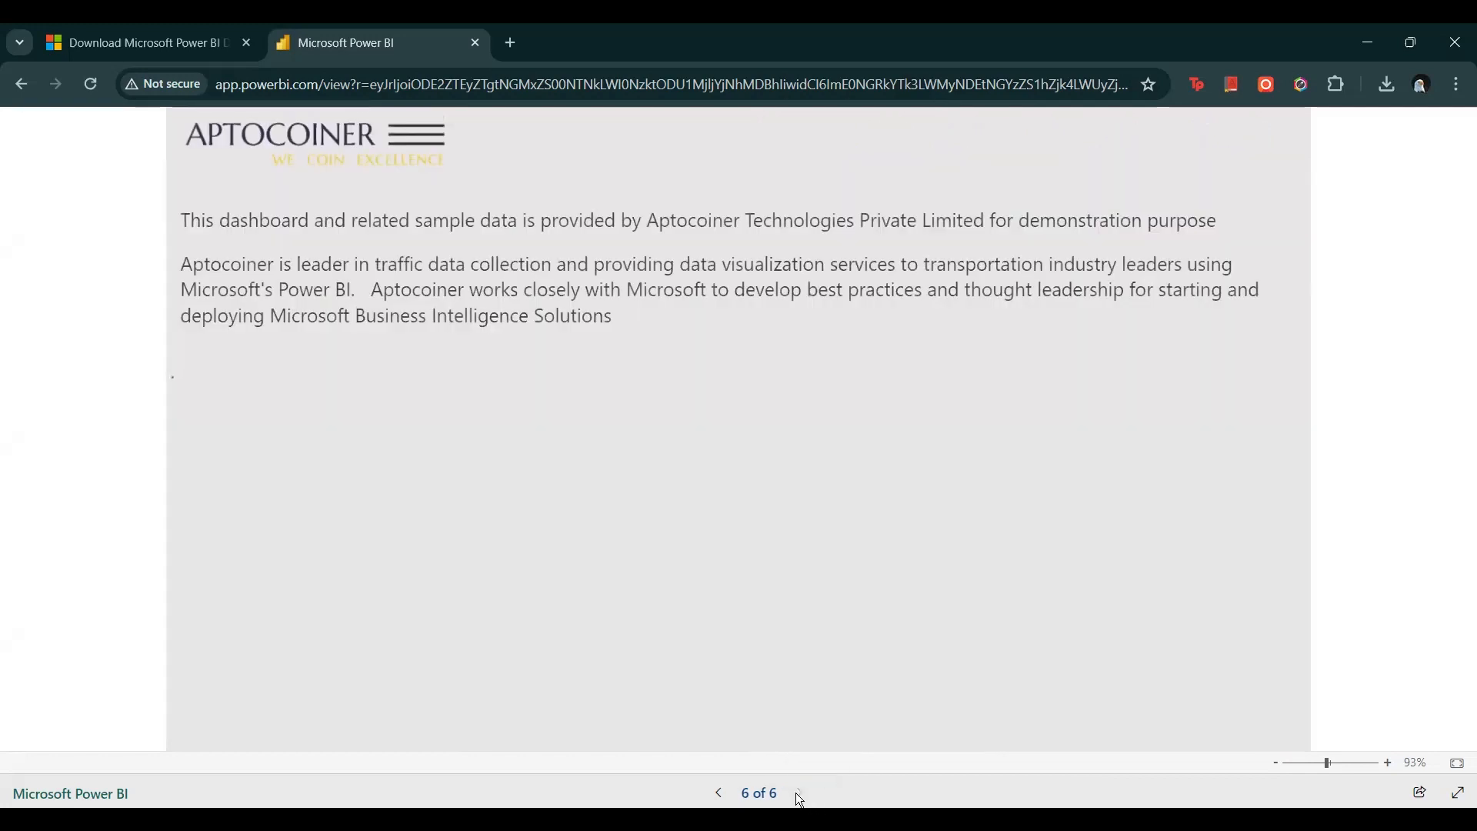
click(719, 793)
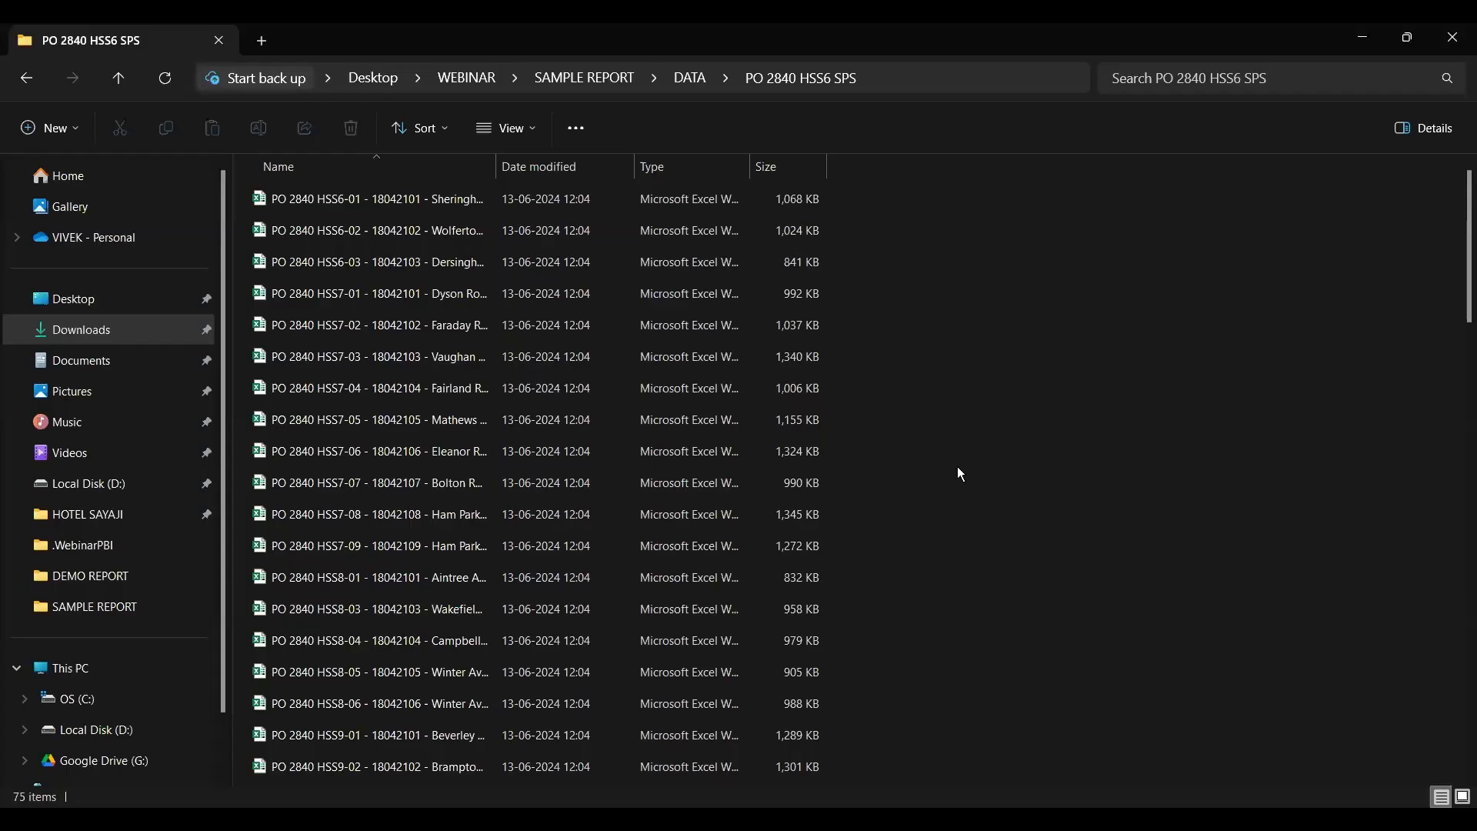
Look through the Excel source files in the SAMPLE REPORT > DATA > PO 2840 HSS6 SPS folder
scroll(958, 466, down, 6)
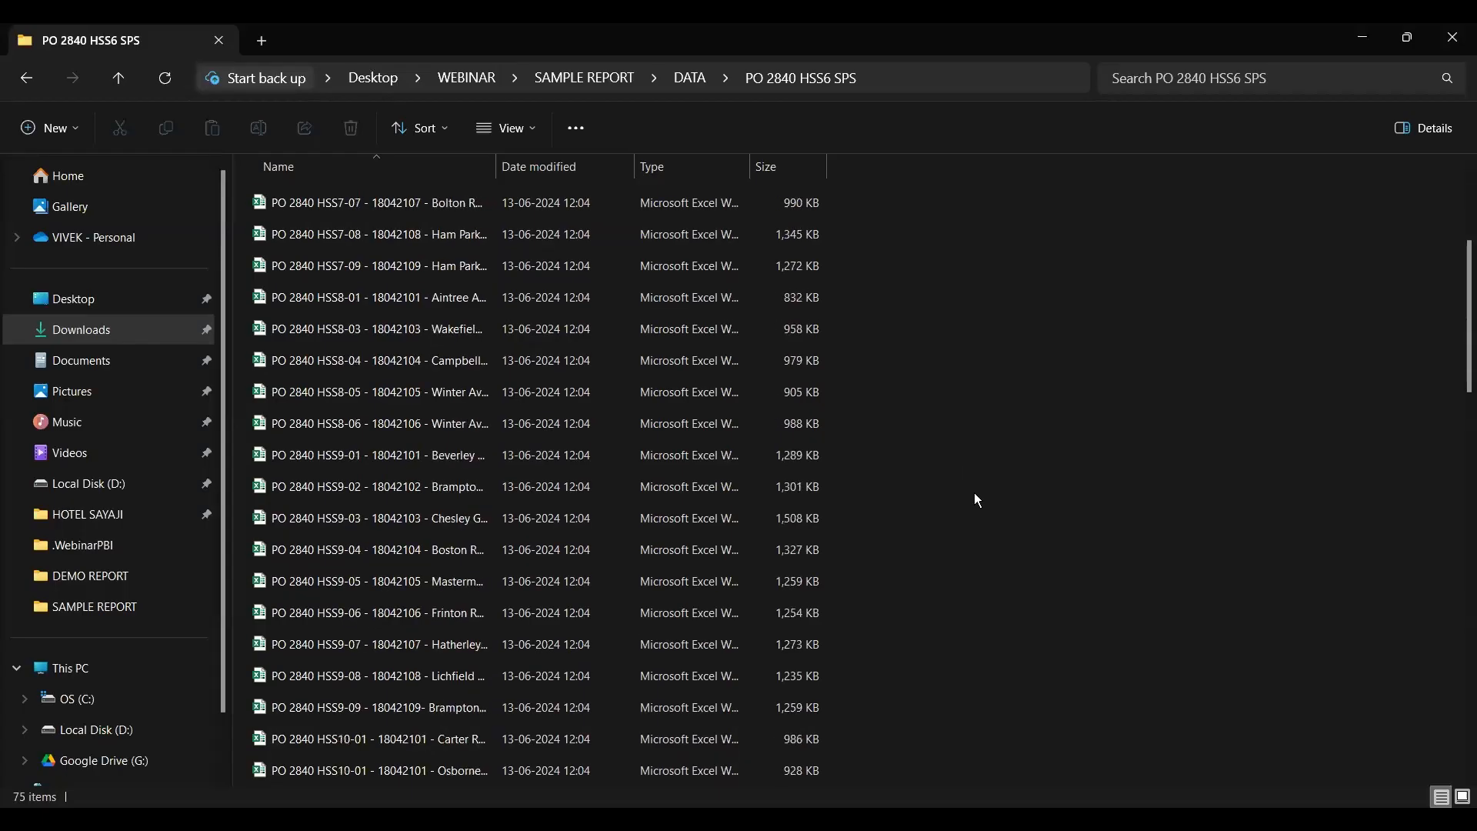
scroll(979, 508, down, 12)
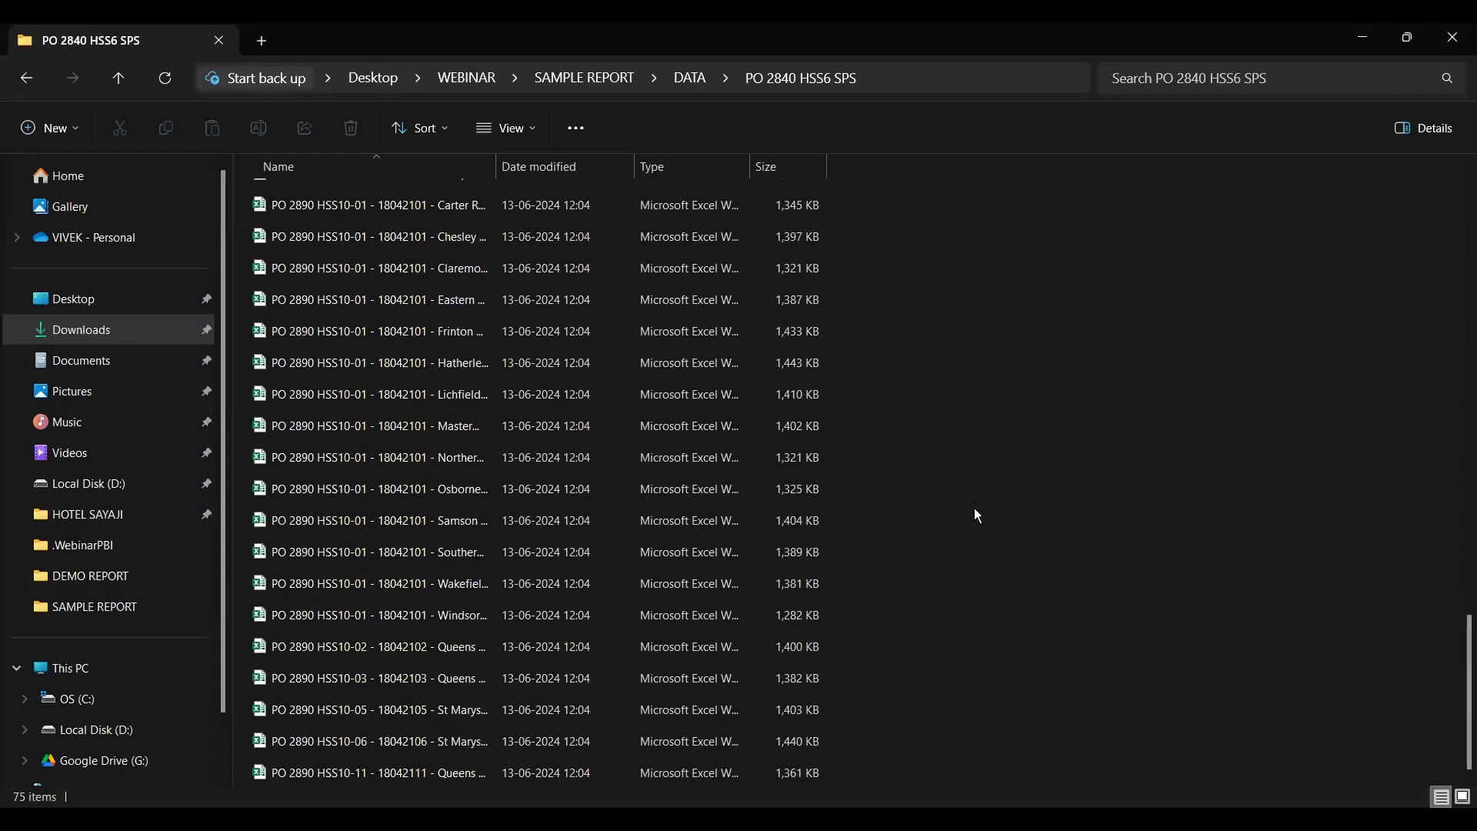
scroll(976, 512, up, 15)
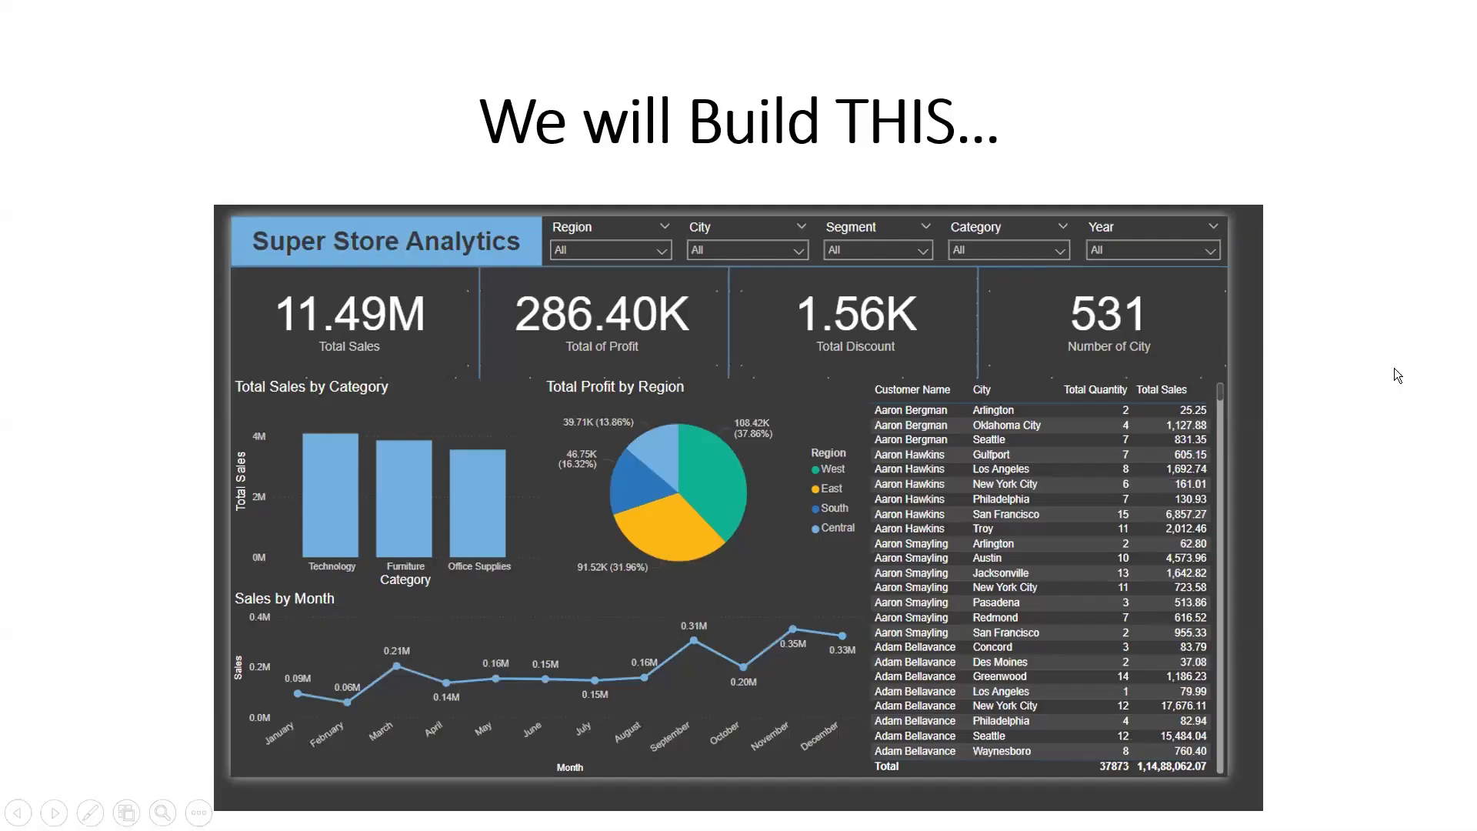
click(1394, 367)
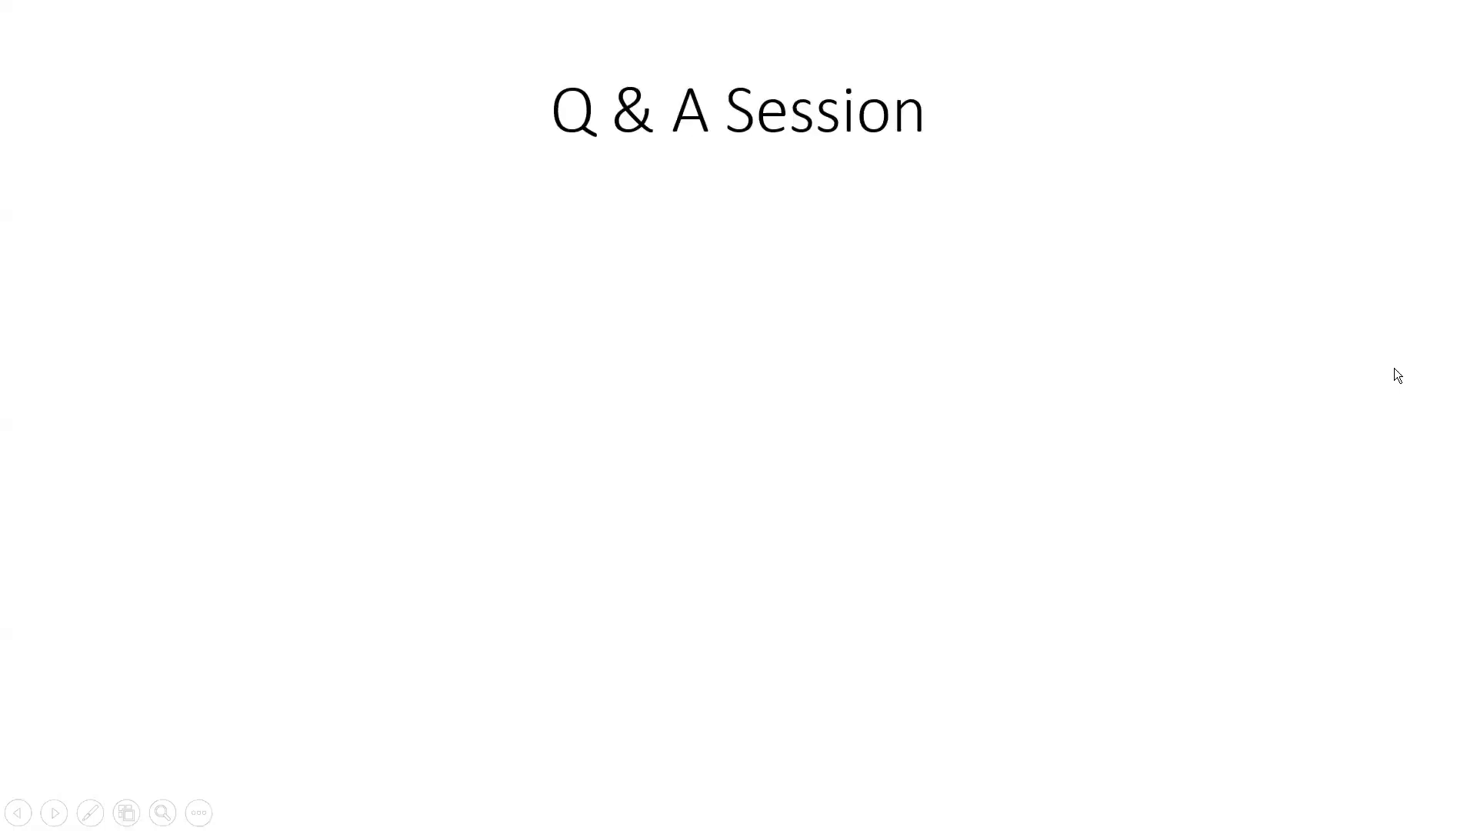
click(1198, 345)
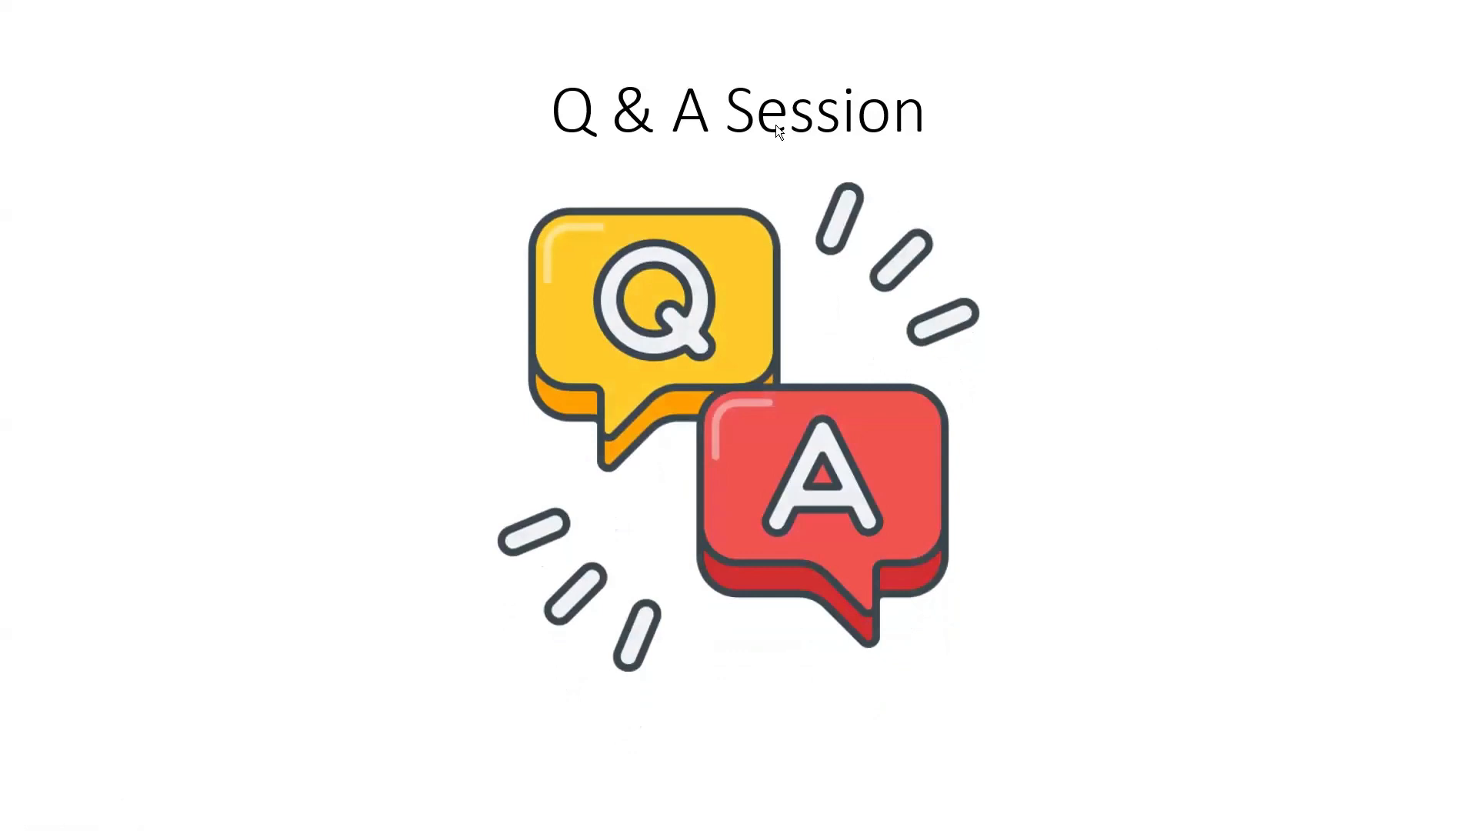